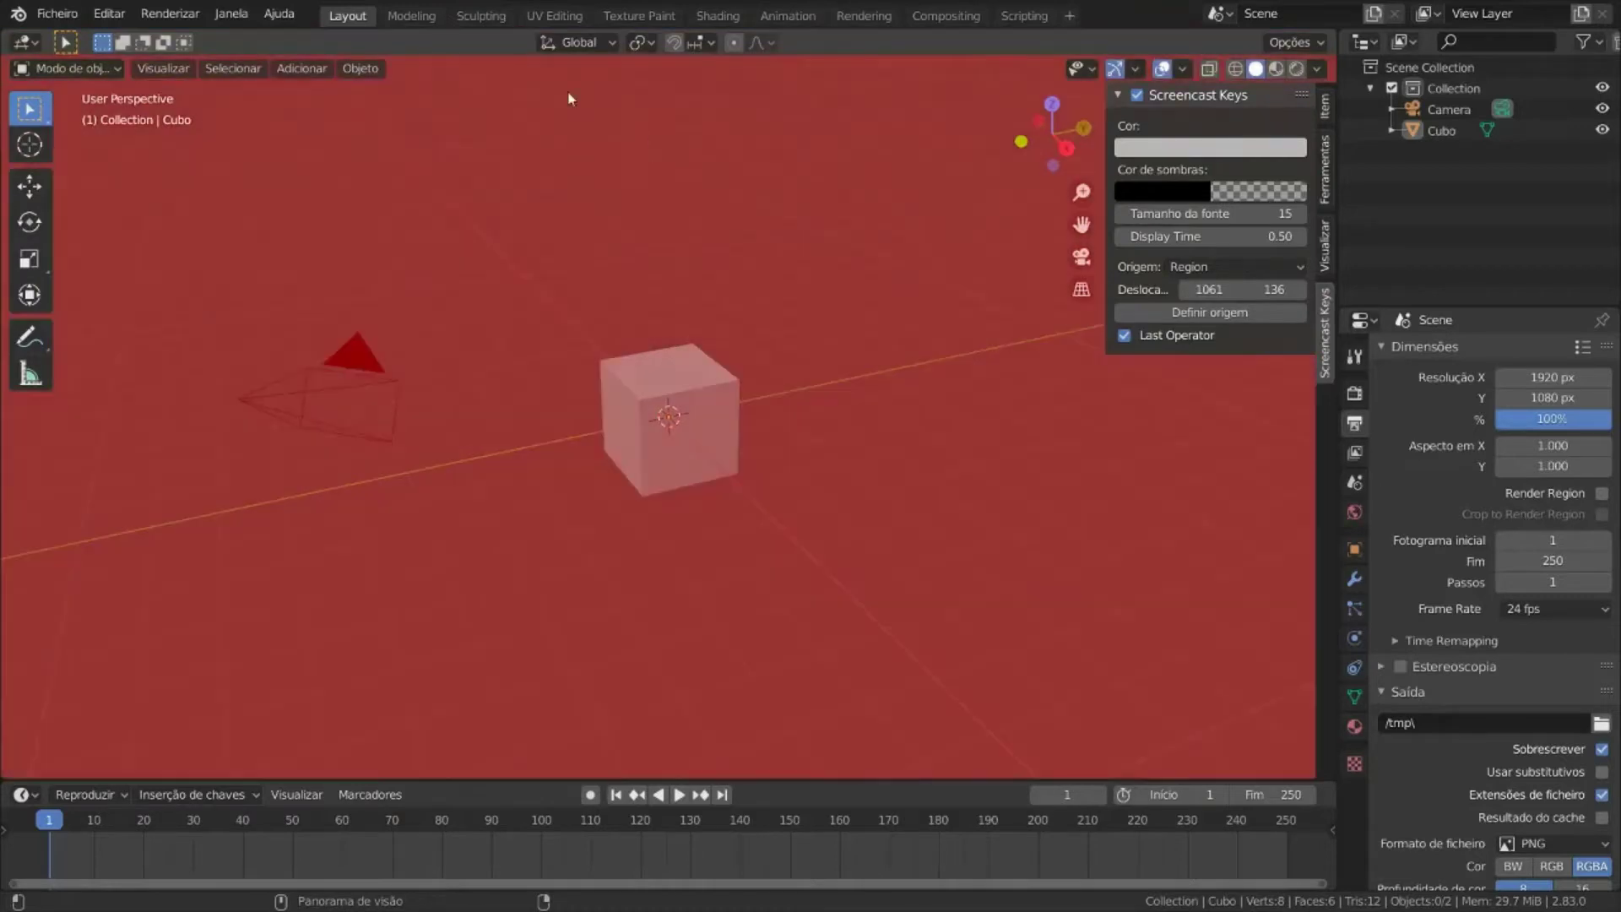
Place the Screencast Keys origin in the 3D viewport and select the cube.
left_click(489, 118)
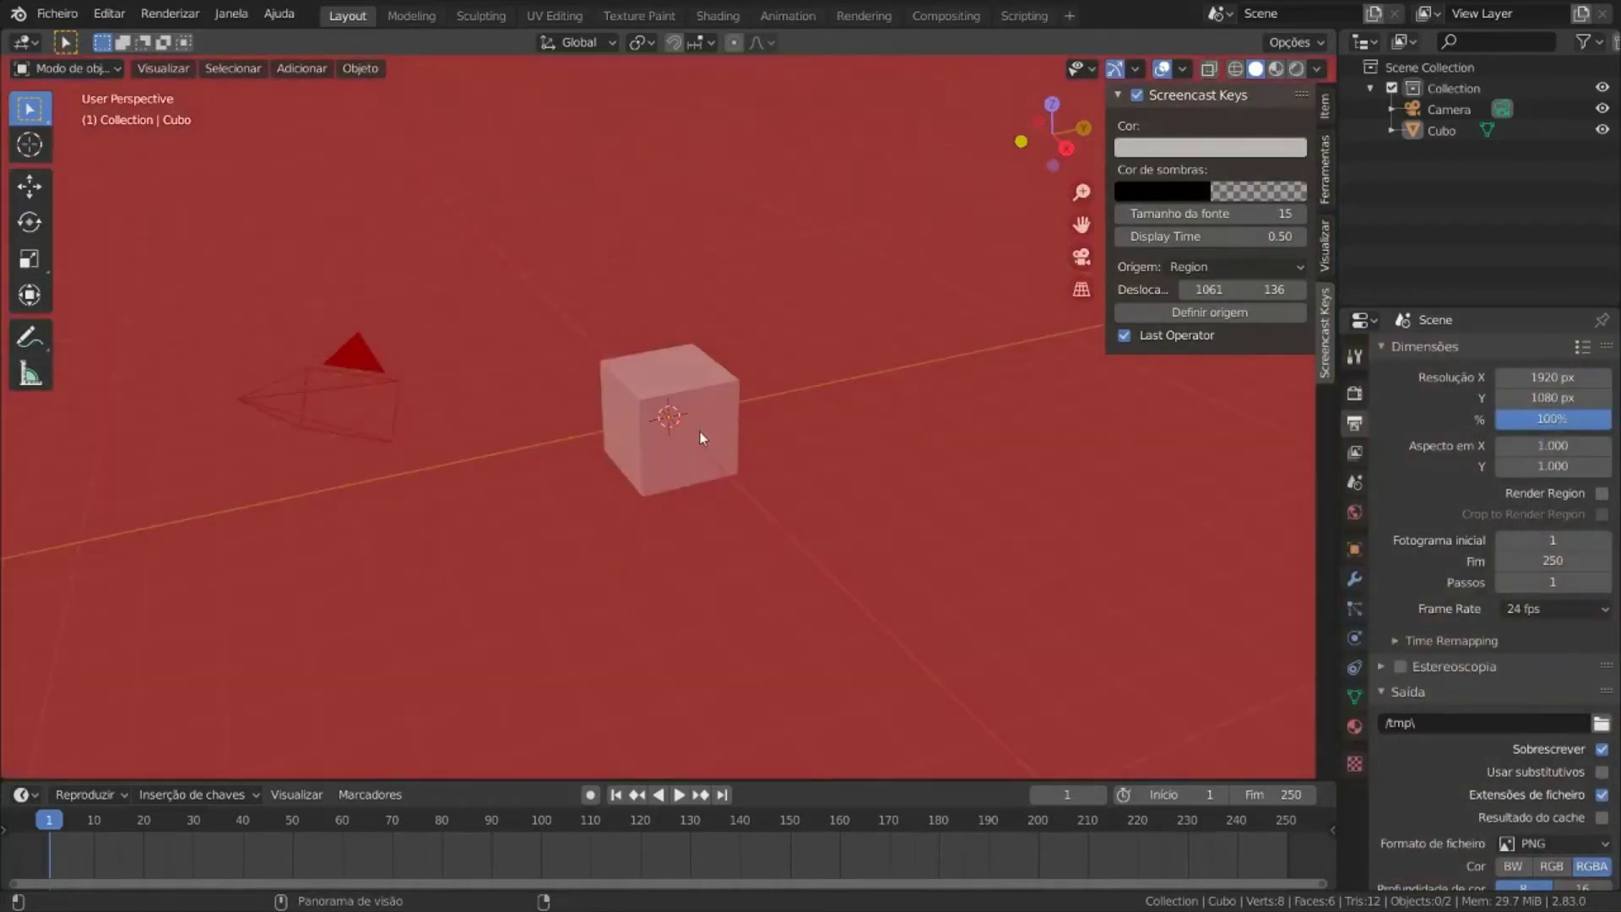
left_click(704, 416)
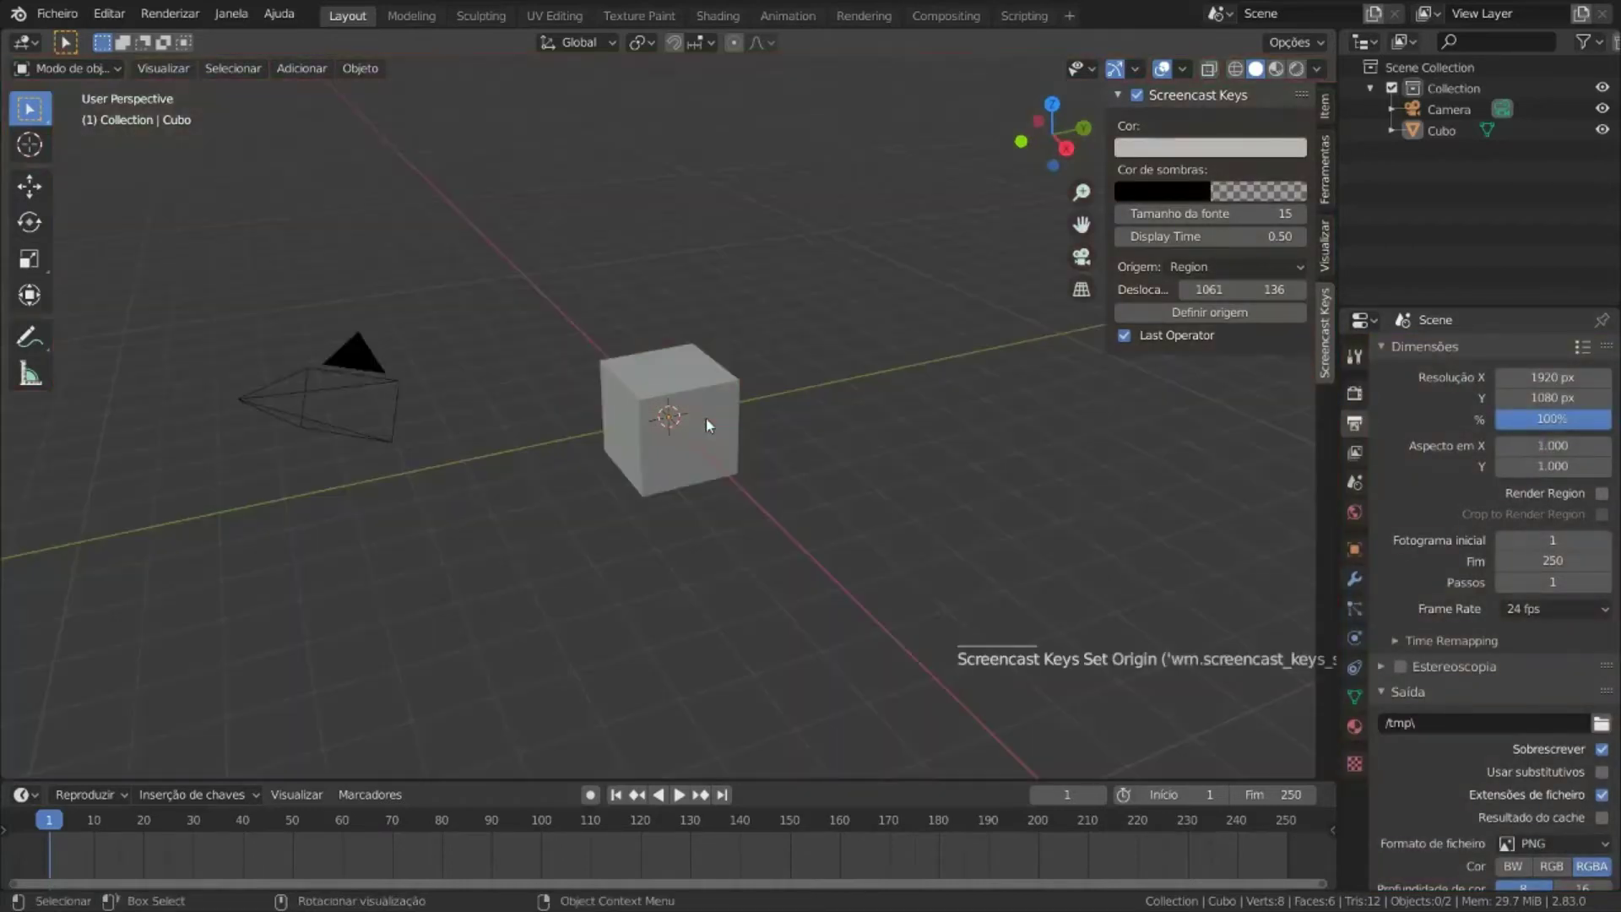
left_click(705, 419)
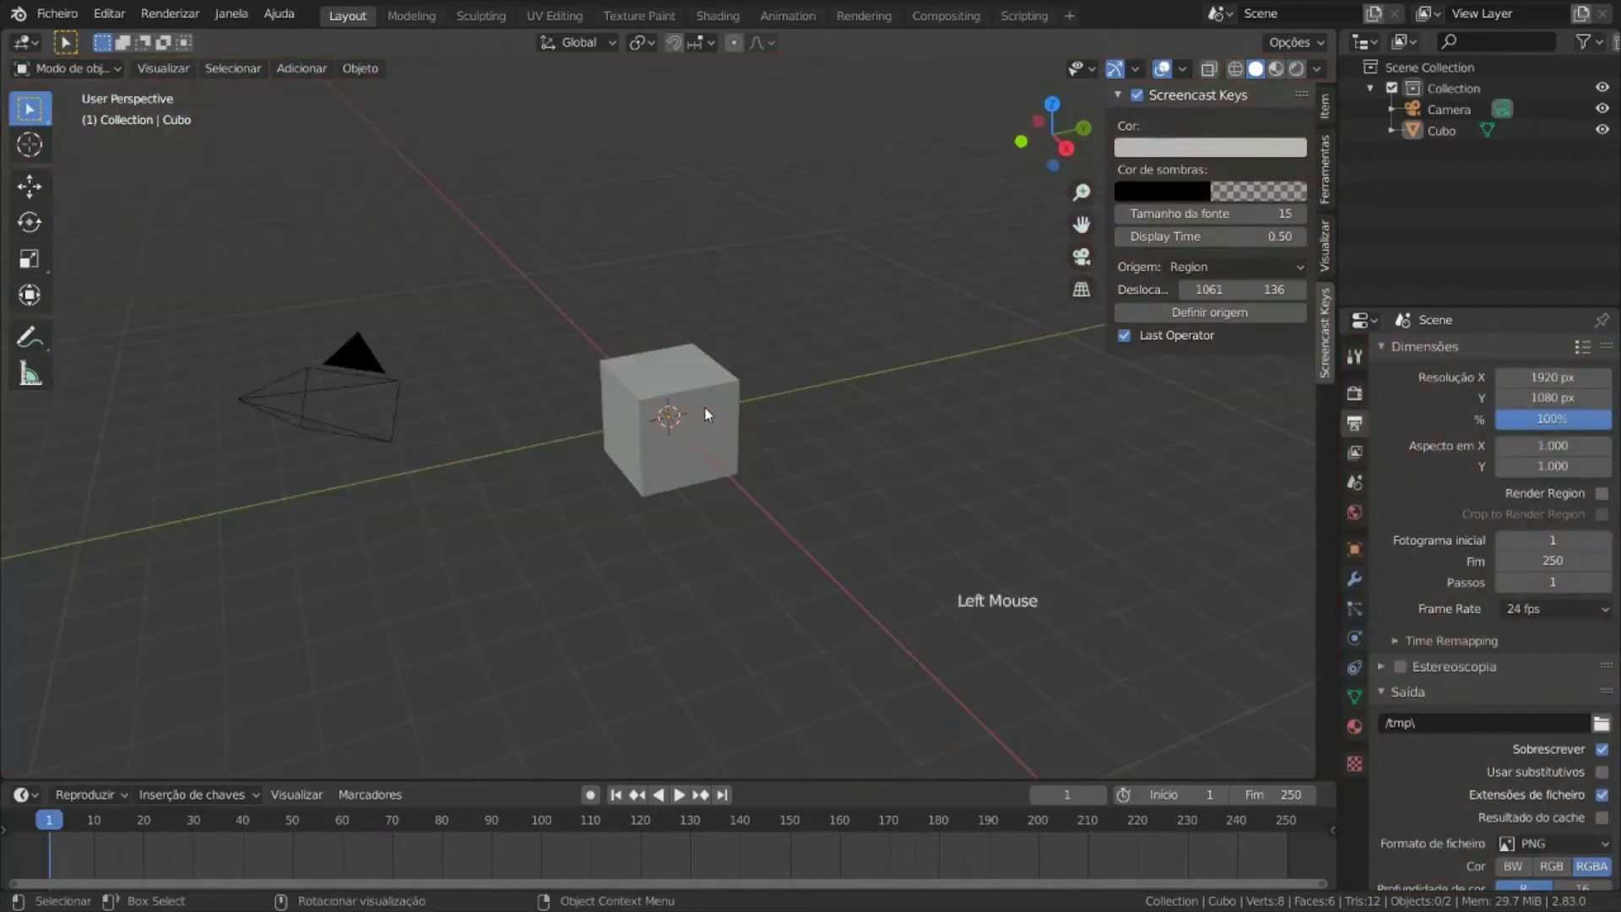
Examine the cube's and scene's property categories, including object, material, mesh data, constraints, physics, particles, modifiers, world, scene, view layer, output and render.
left_click(1355, 547)
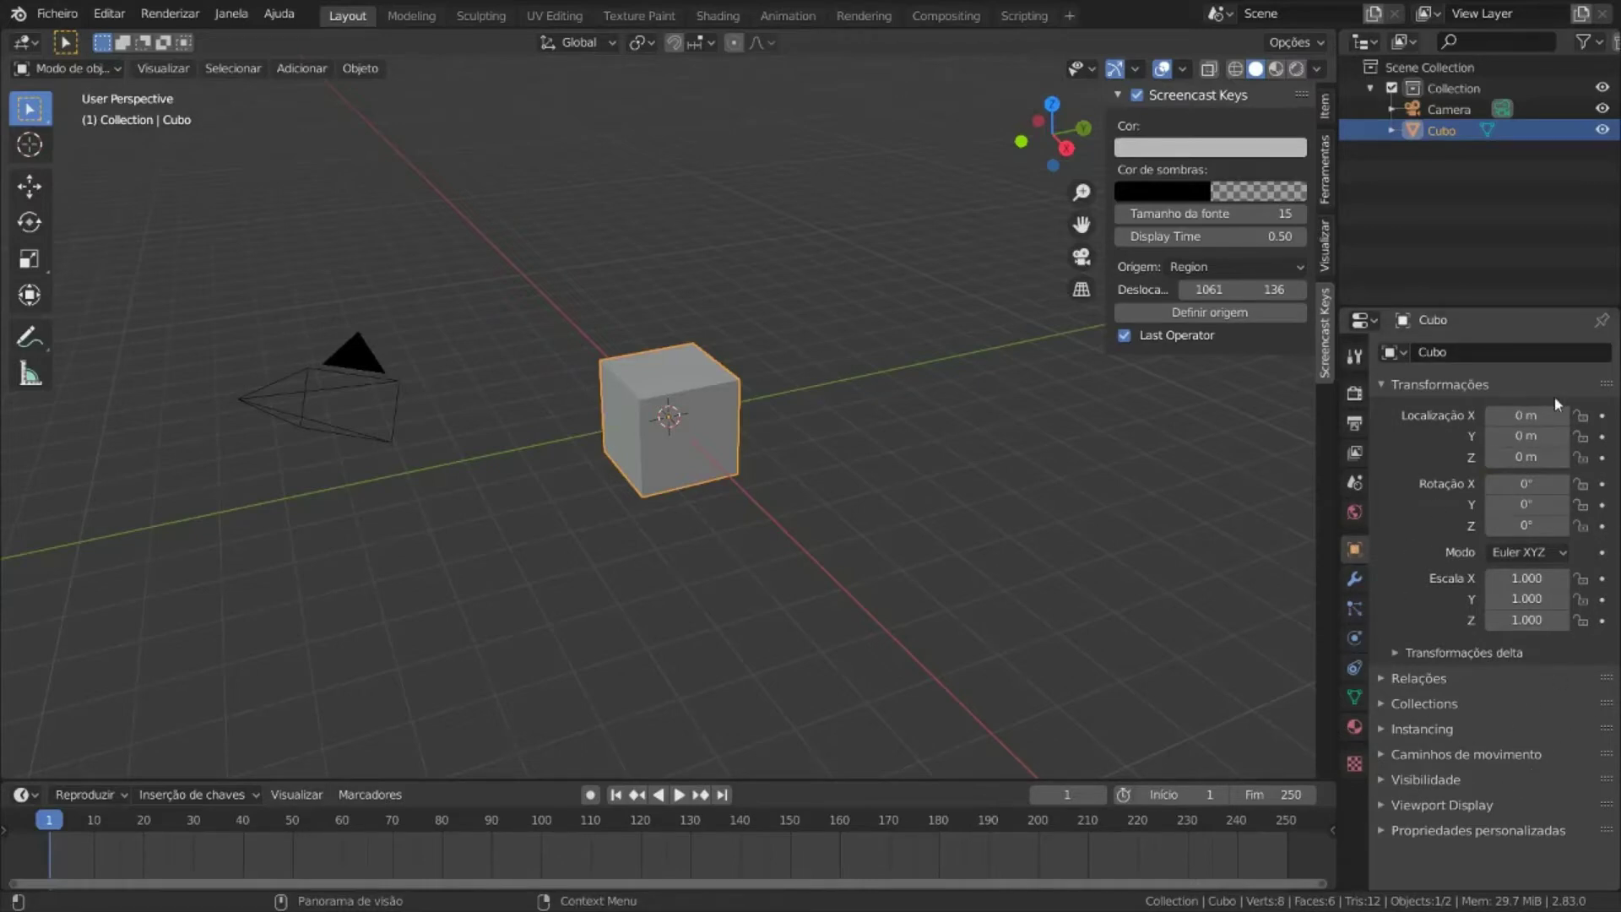
left_click(1354, 425)
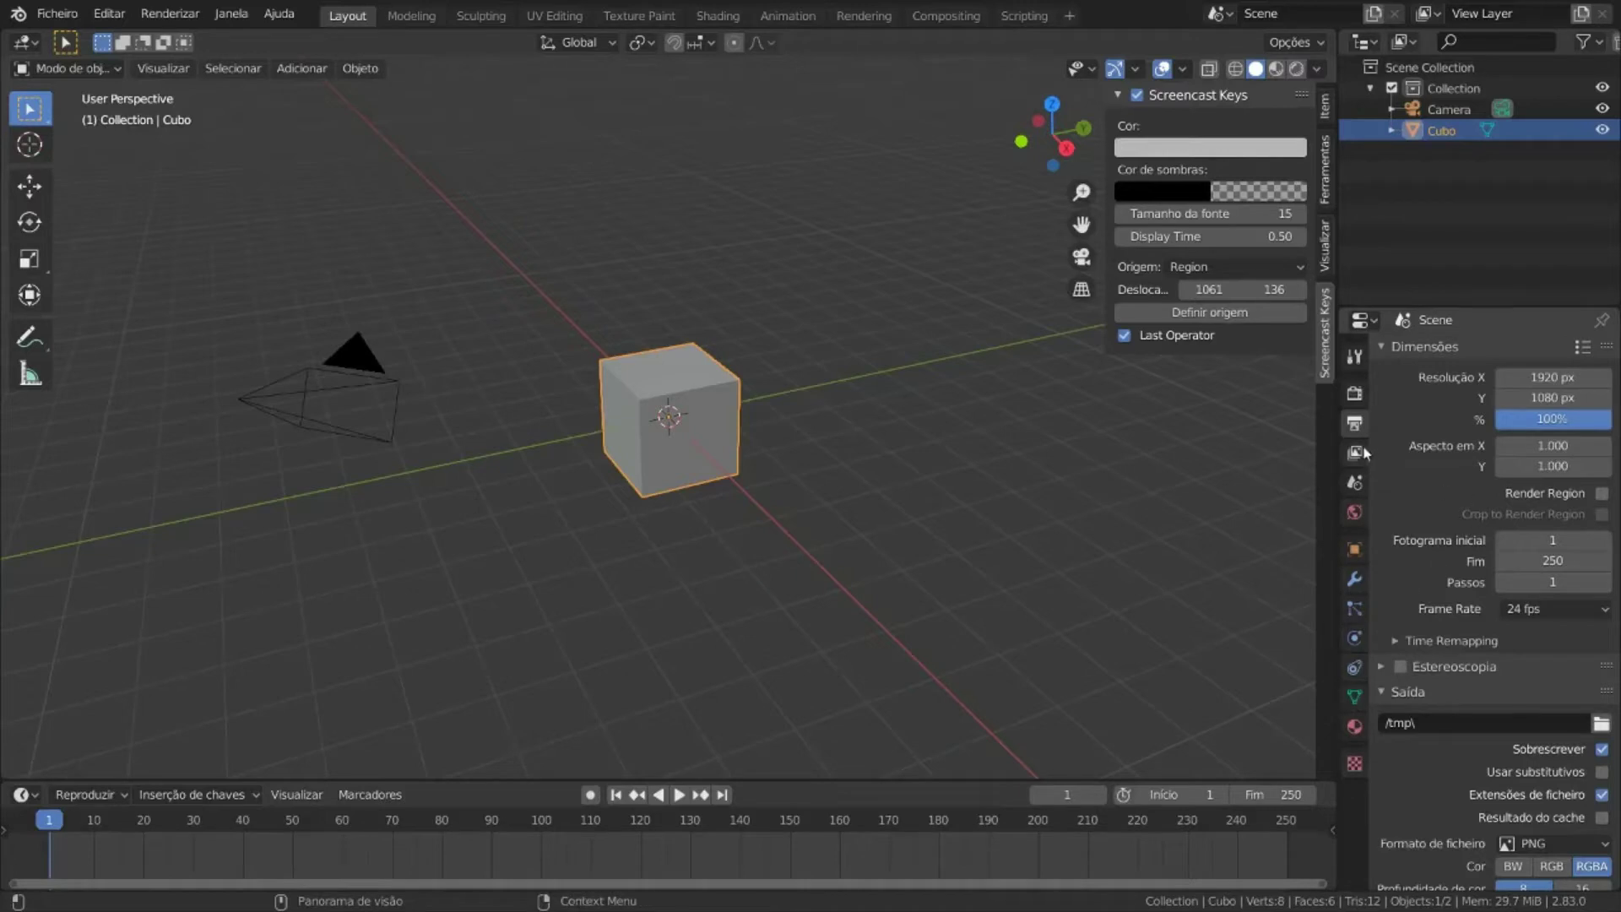
left_click(1354, 726)
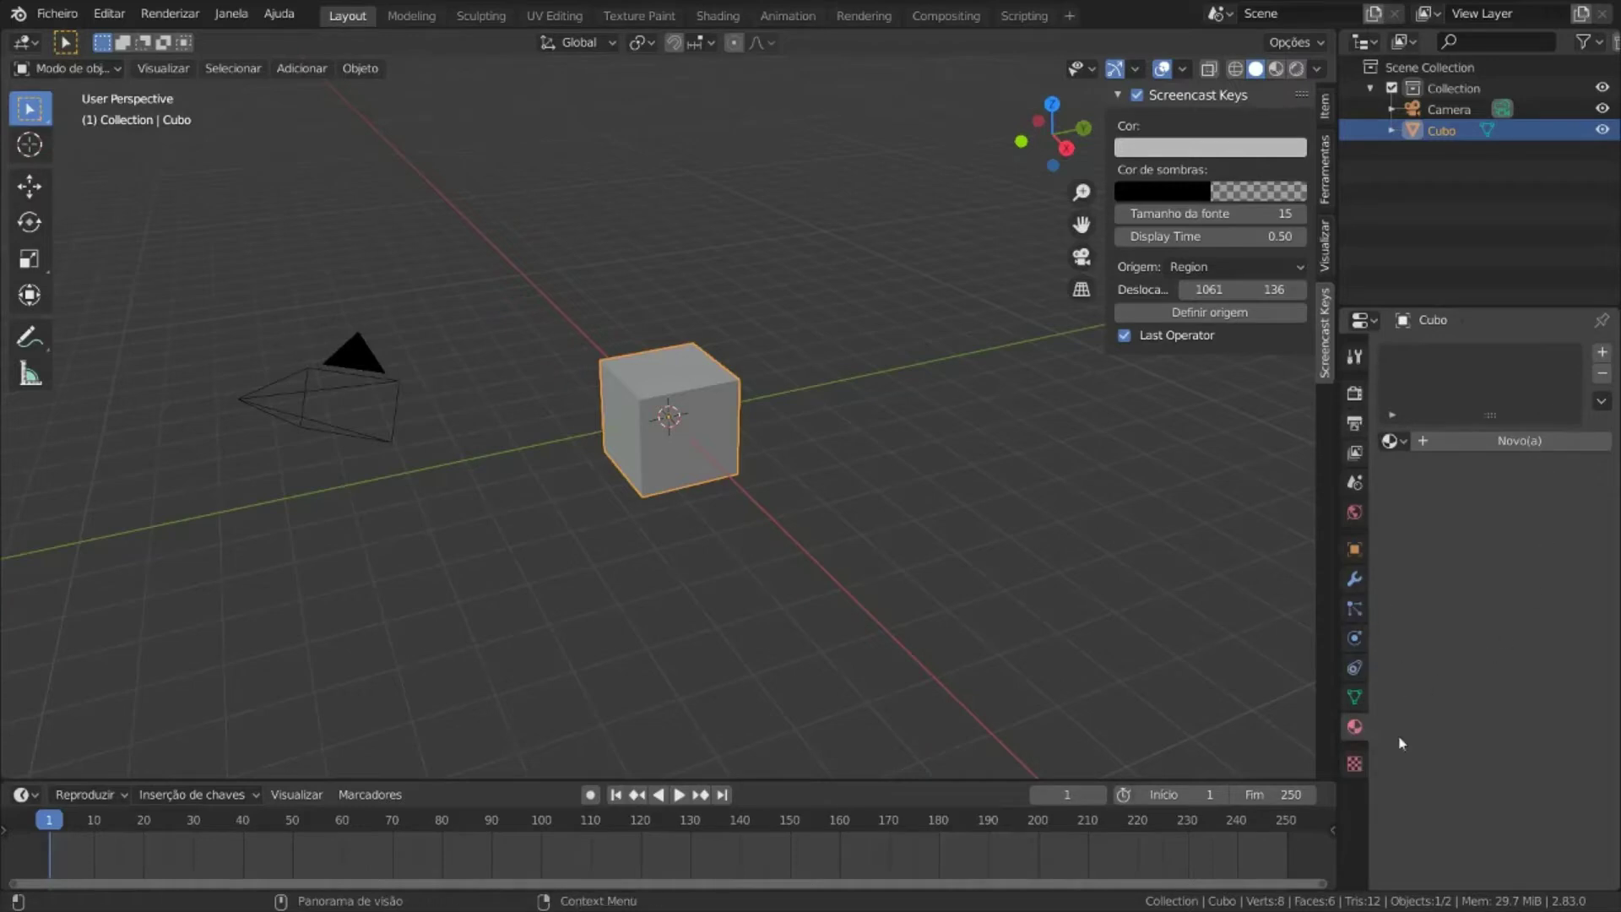
left_click(1355, 696)
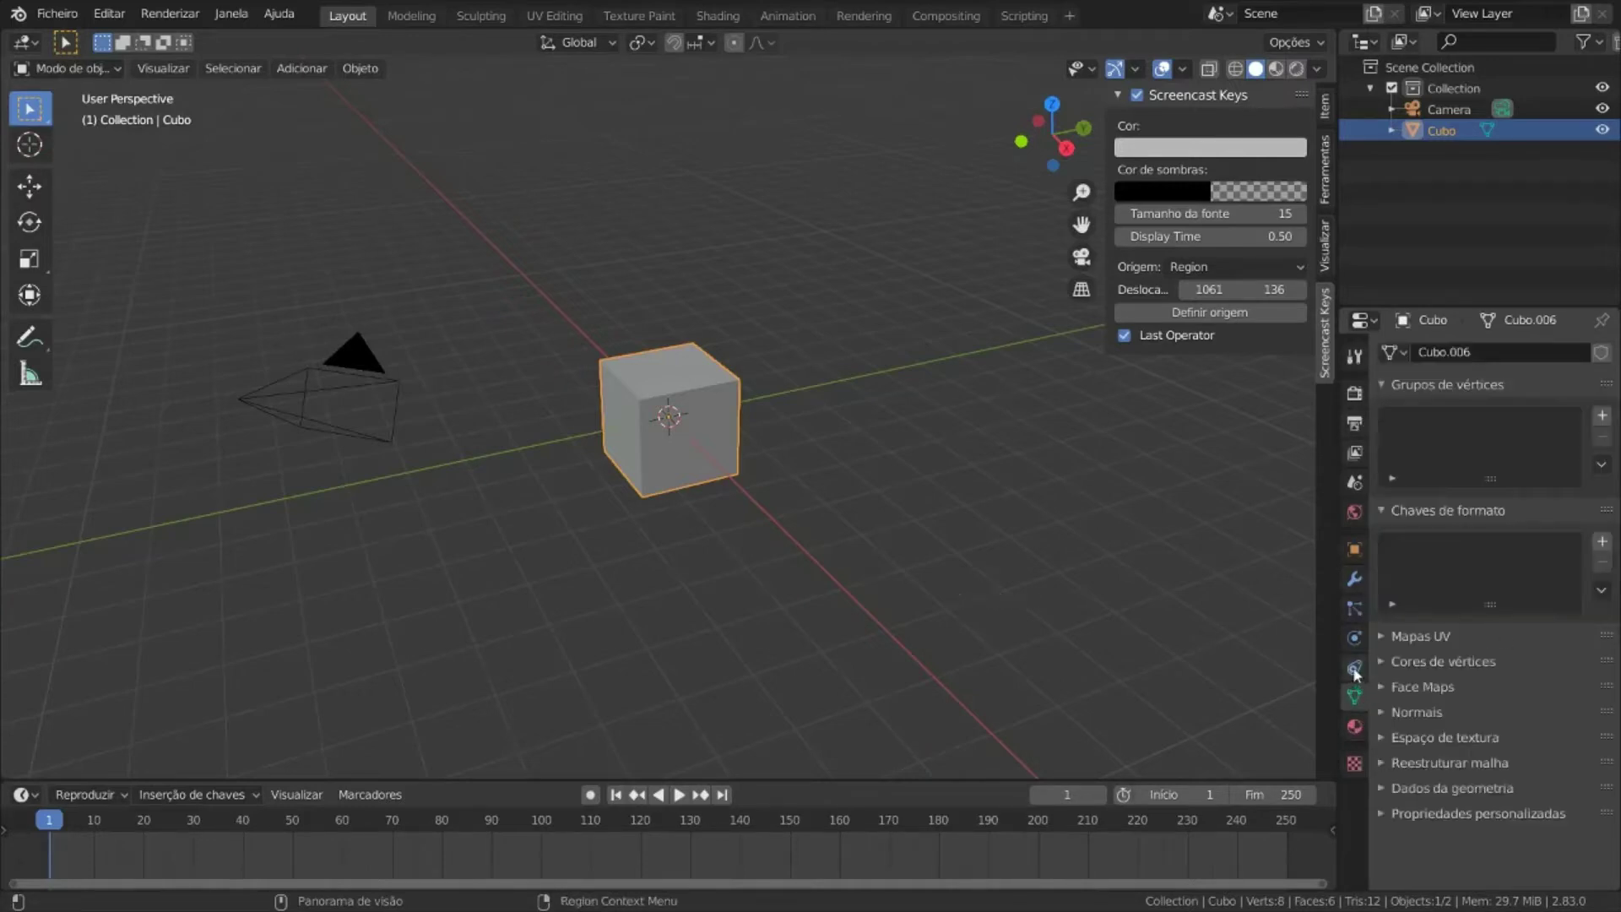
left_click(1355, 669)
left_click(1354, 639)
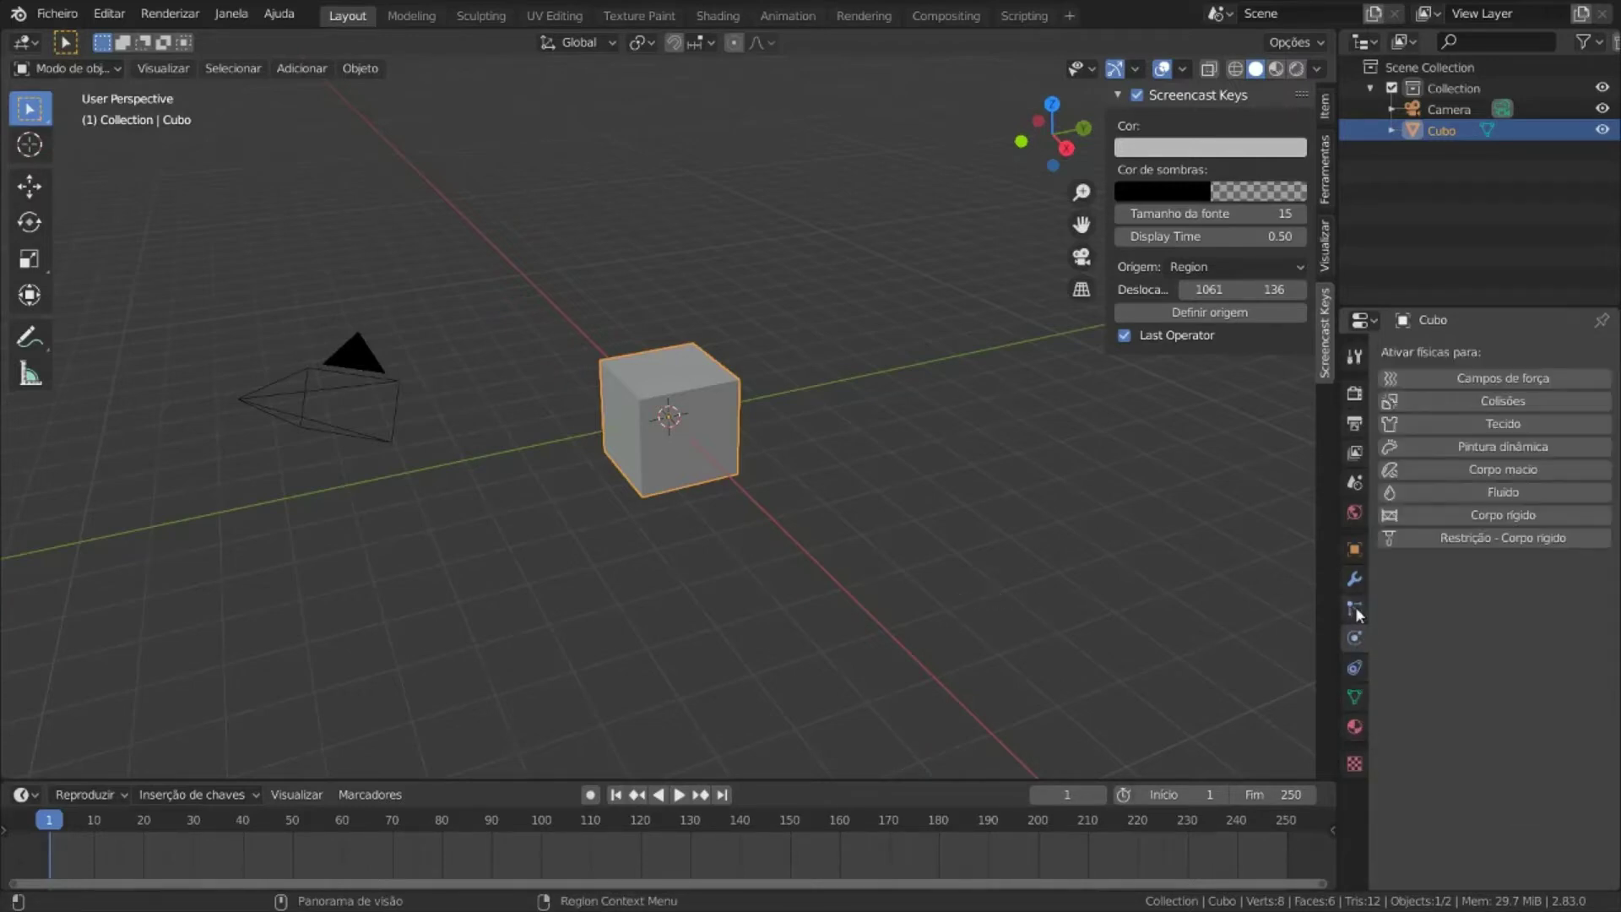
left_click(1355, 607)
left_click(1354, 580)
left_click(1355, 548)
left_click(1356, 513)
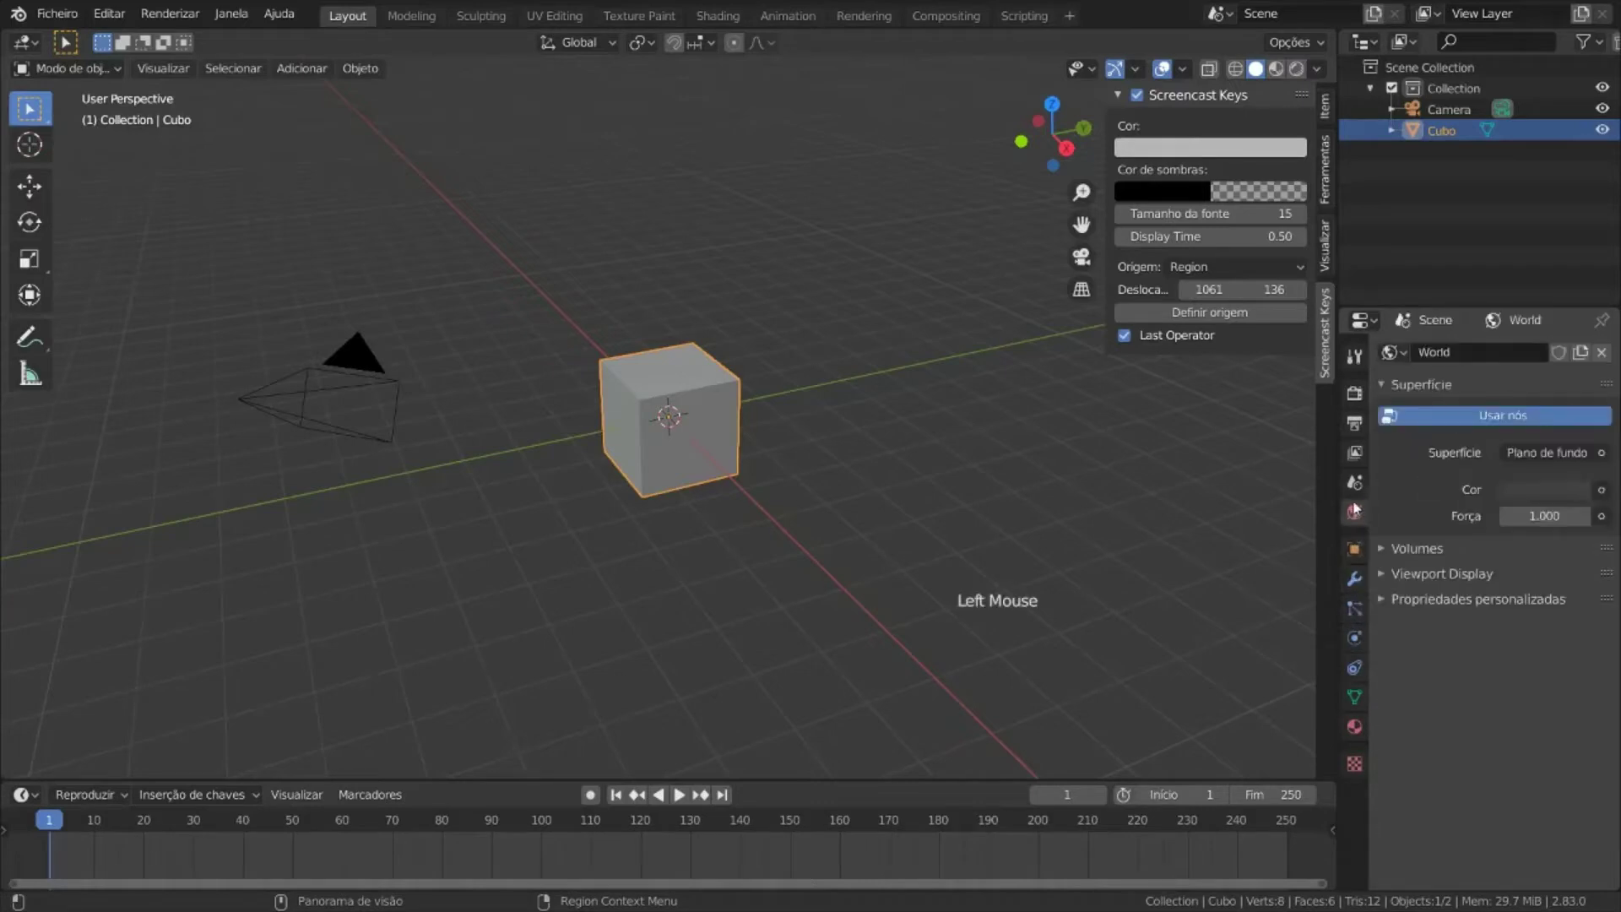
left_click(1355, 482)
left_click(1356, 453)
left_click(1355, 423)
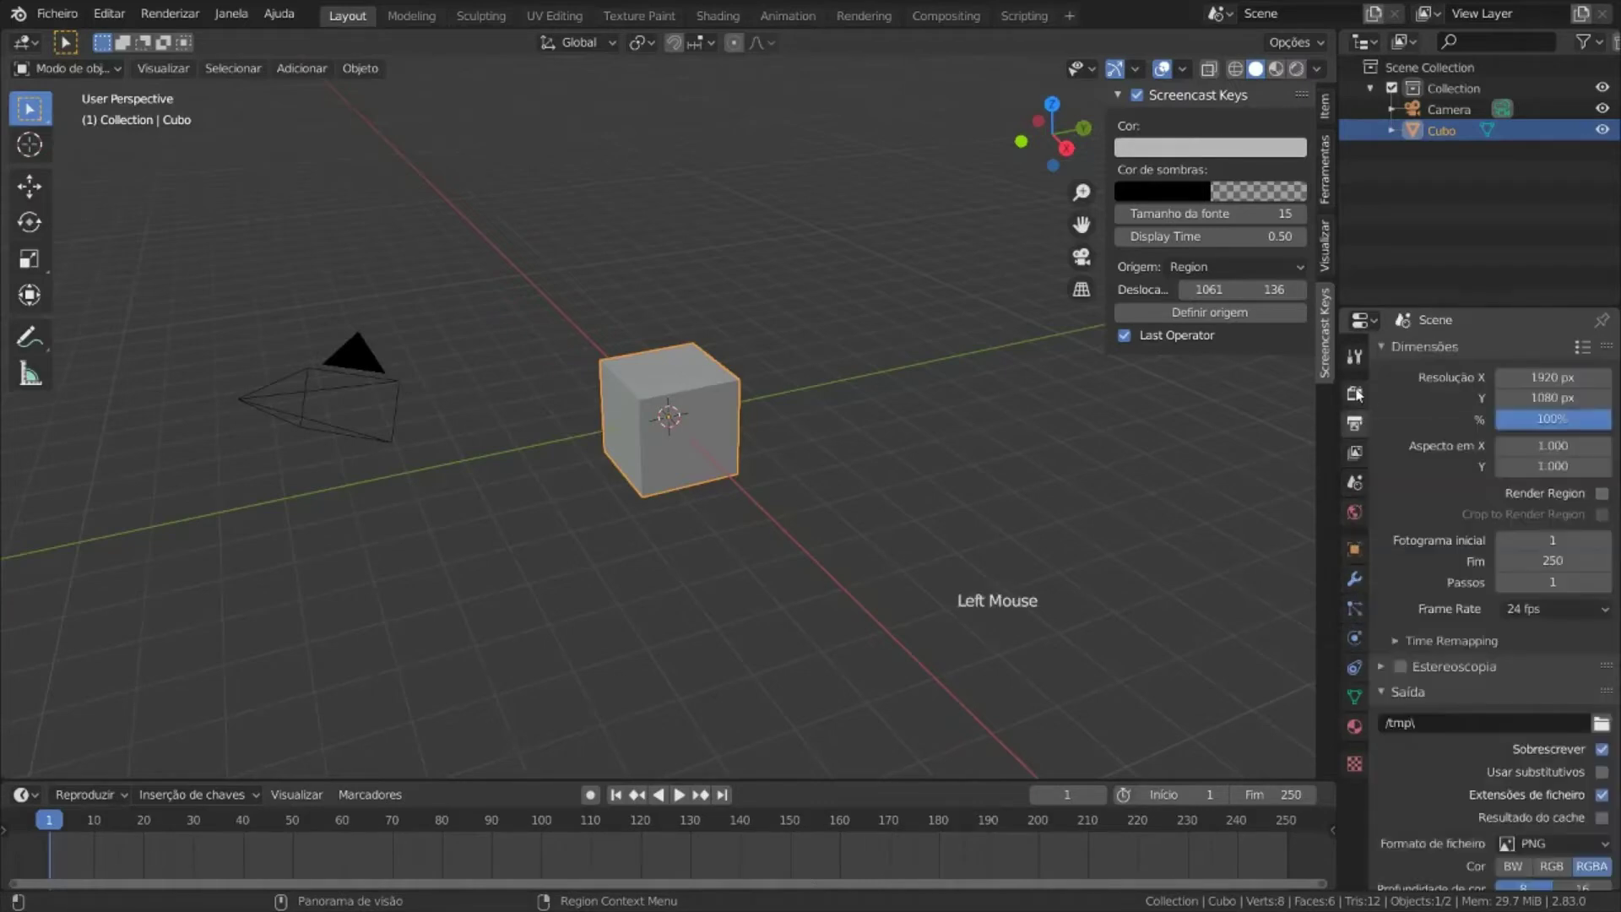
left_click(1355, 393)
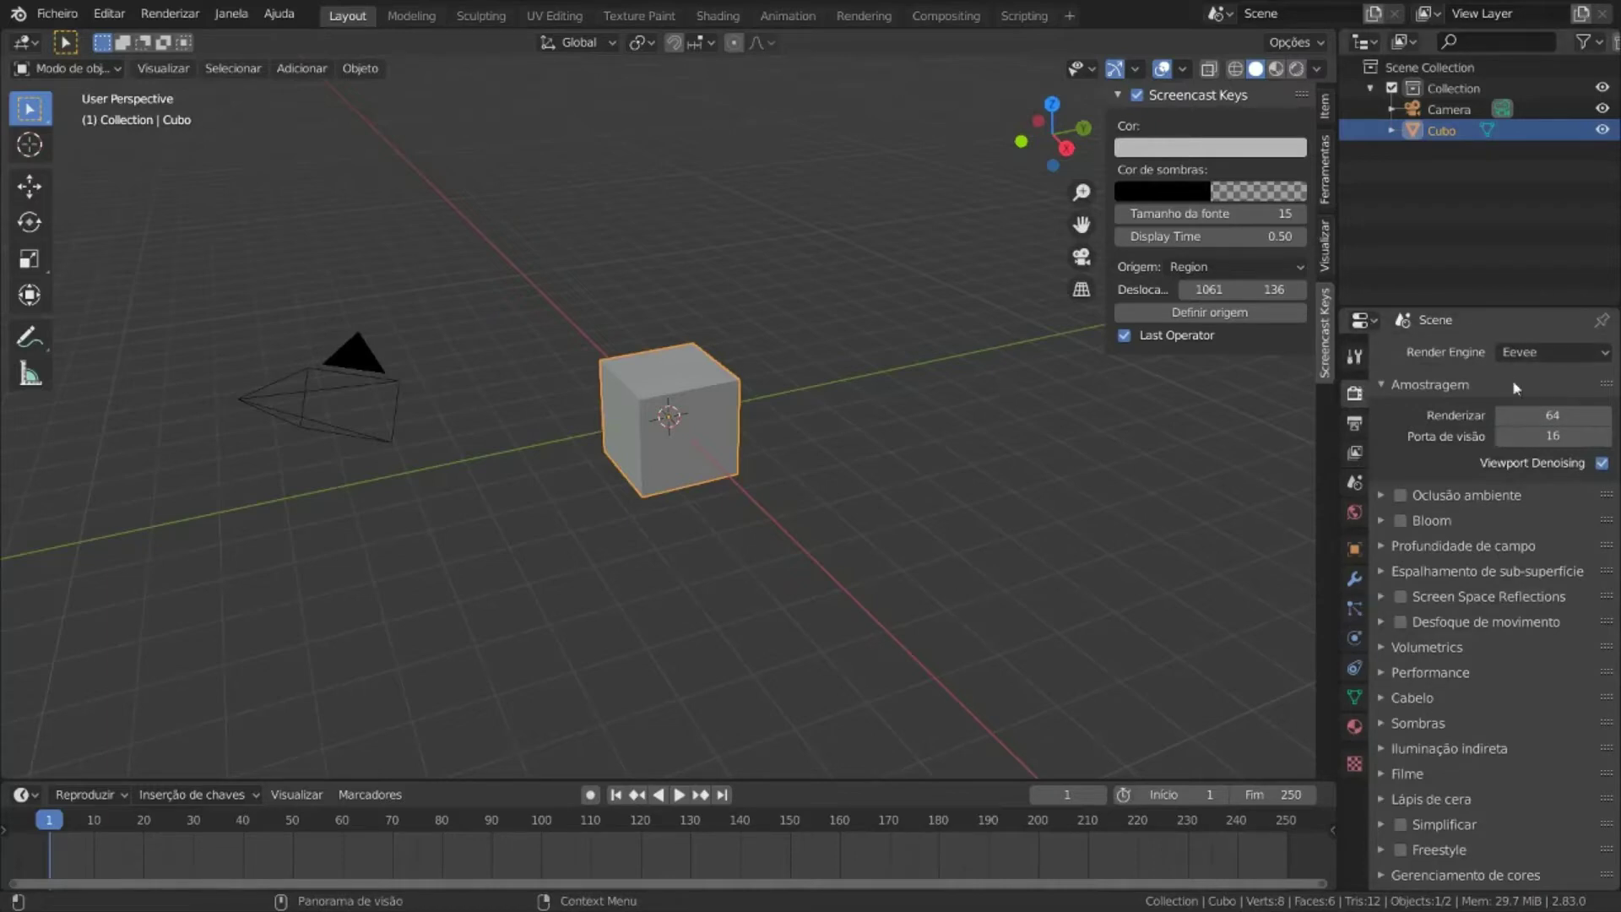
Point the Screencast Keys origin picker at the outliner, and exclude and re-enable the Collection.
left_click(1246, 313)
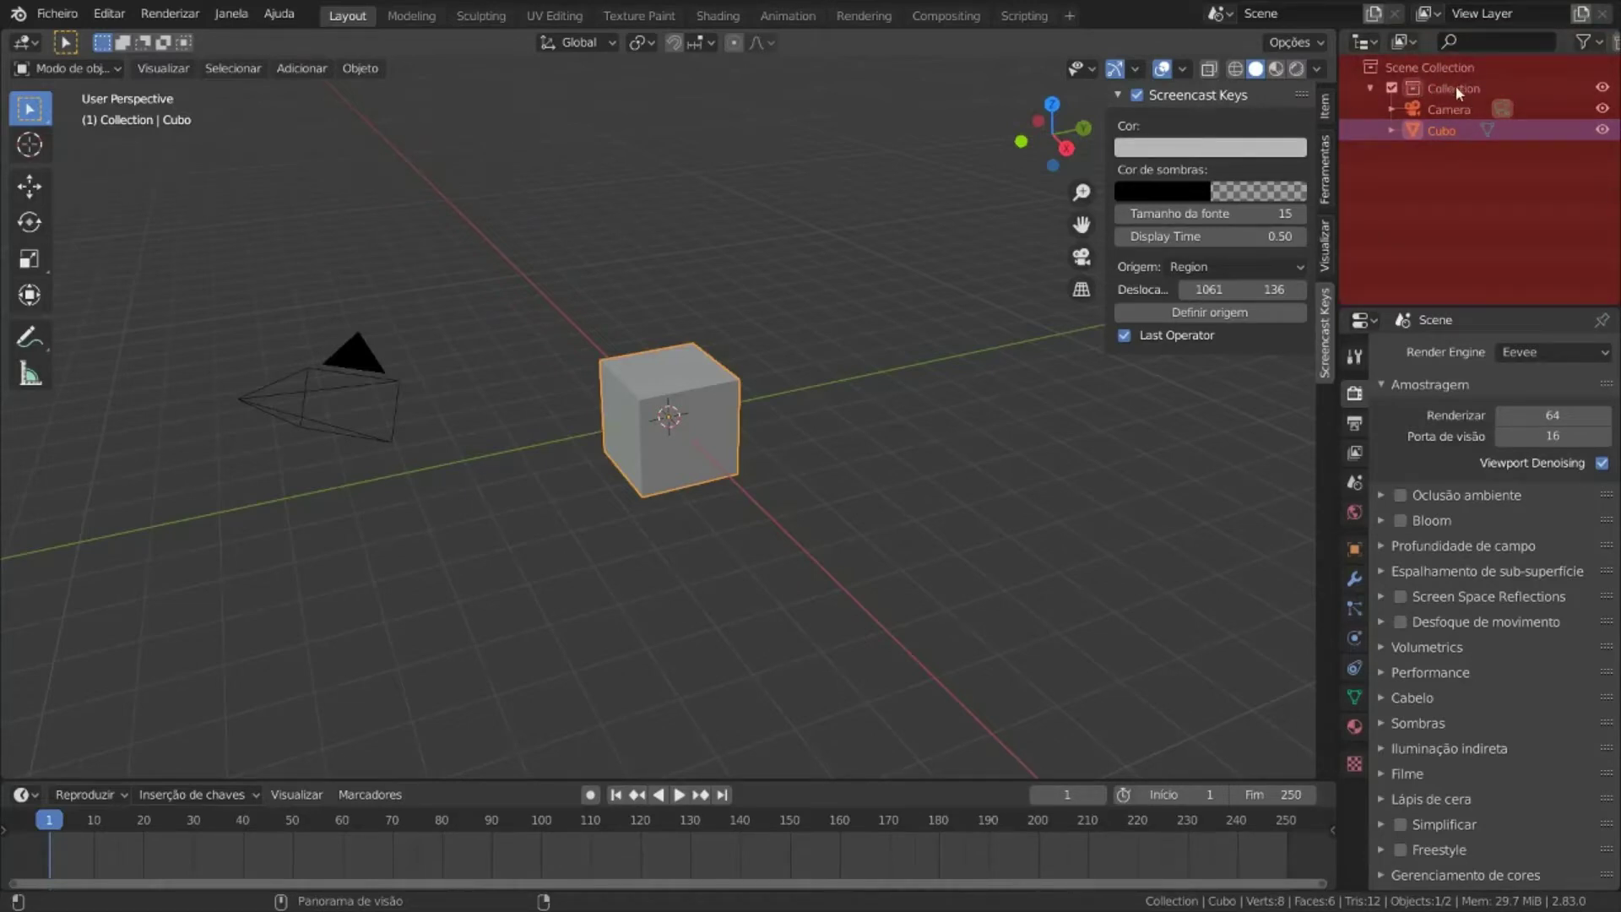
left_click(1392, 88)
left_click(1391, 87)
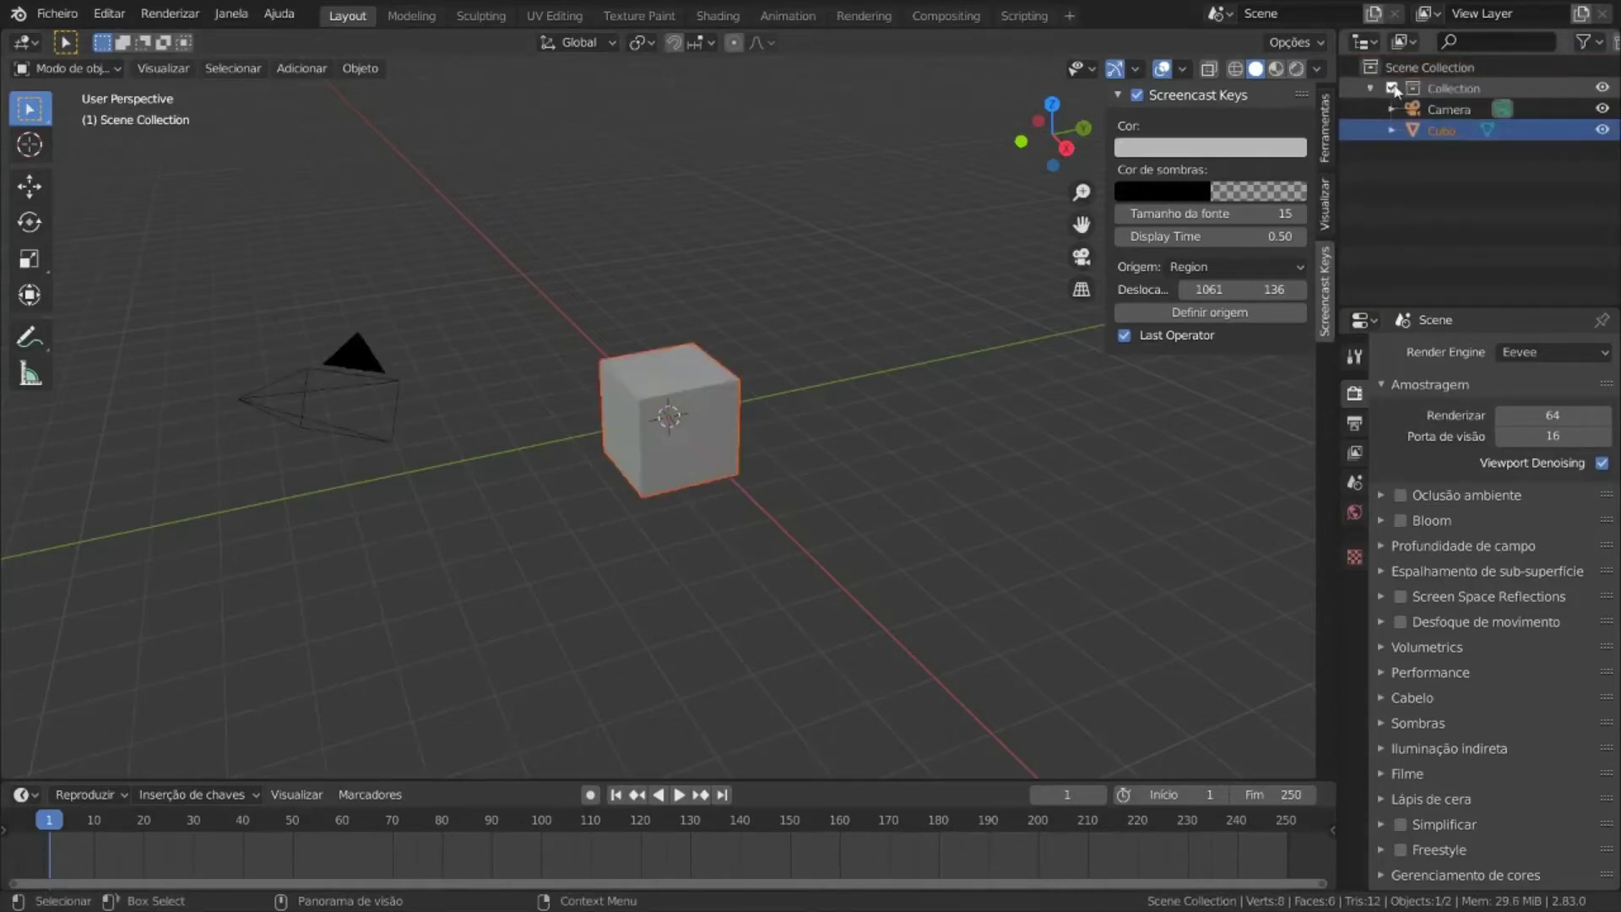
Demonstrate object visibility by repeatedly hiding and showing the camera and the cube, leaving both shown.
left_click(1602, 109)
left_click(1602, 130)
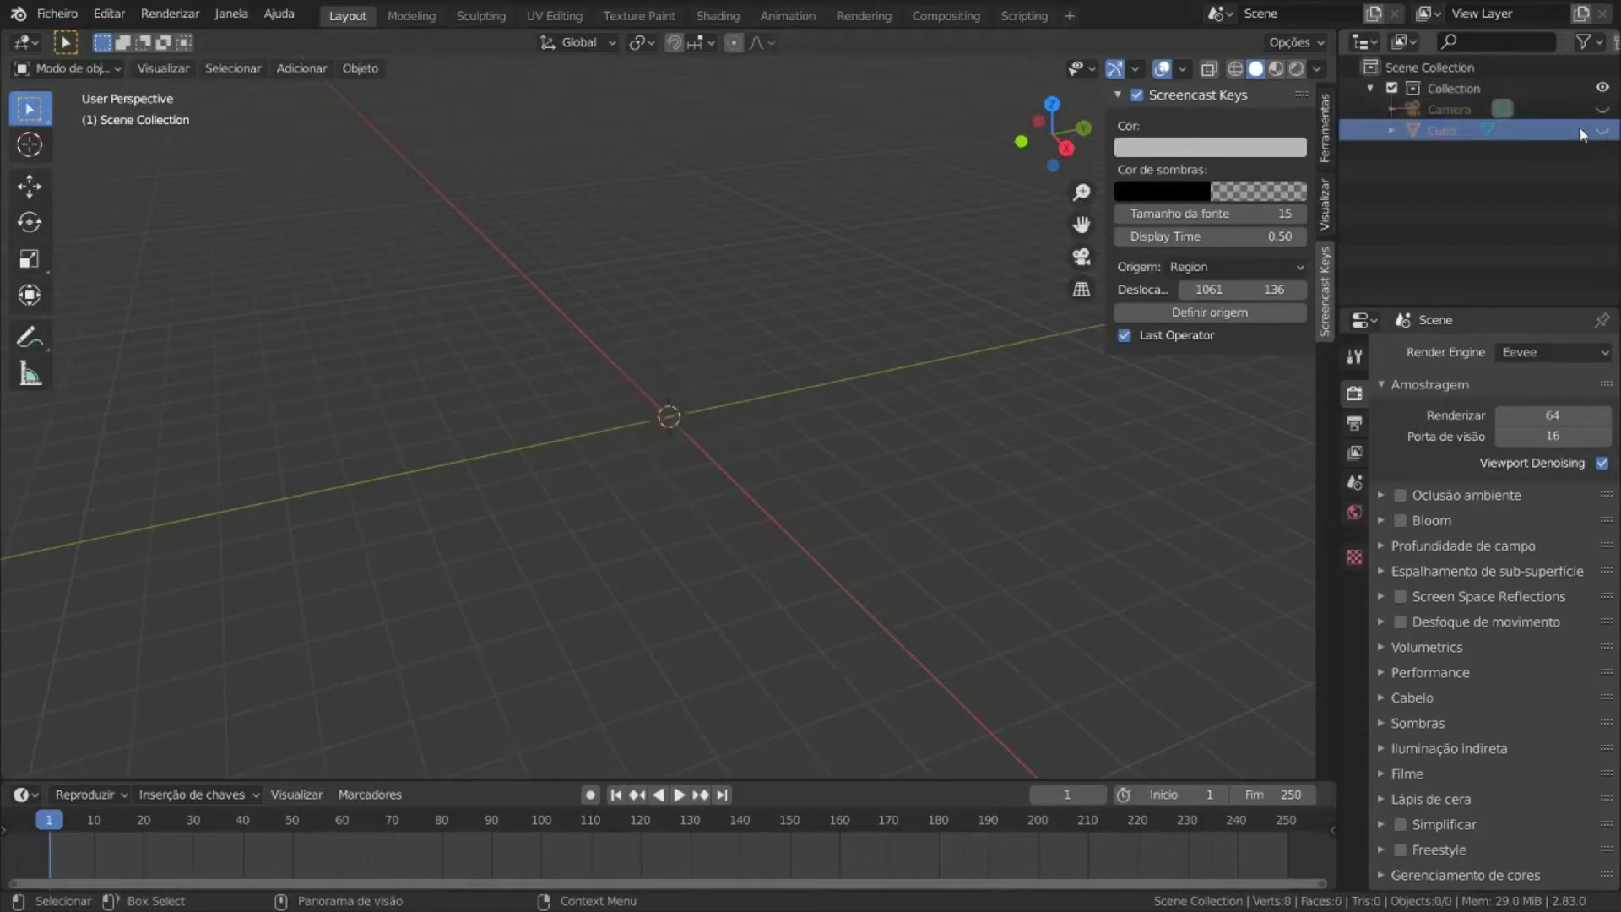
left_click(1602, 130)
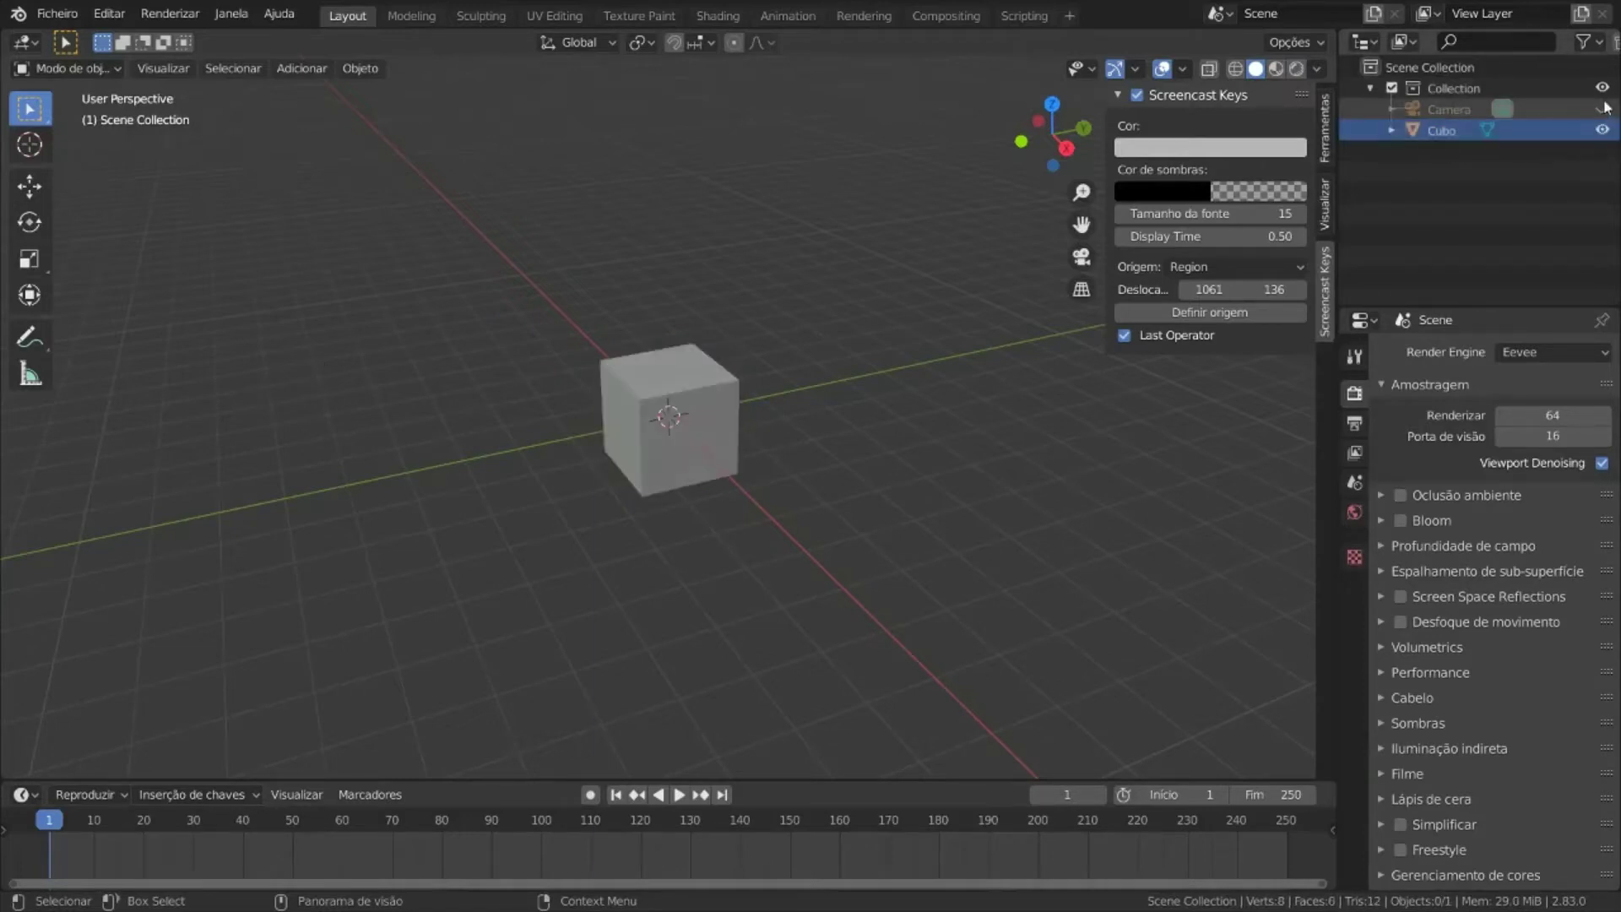
left_click(1602, 109)
left_click(1602, 109)
left_click(1602, 130)
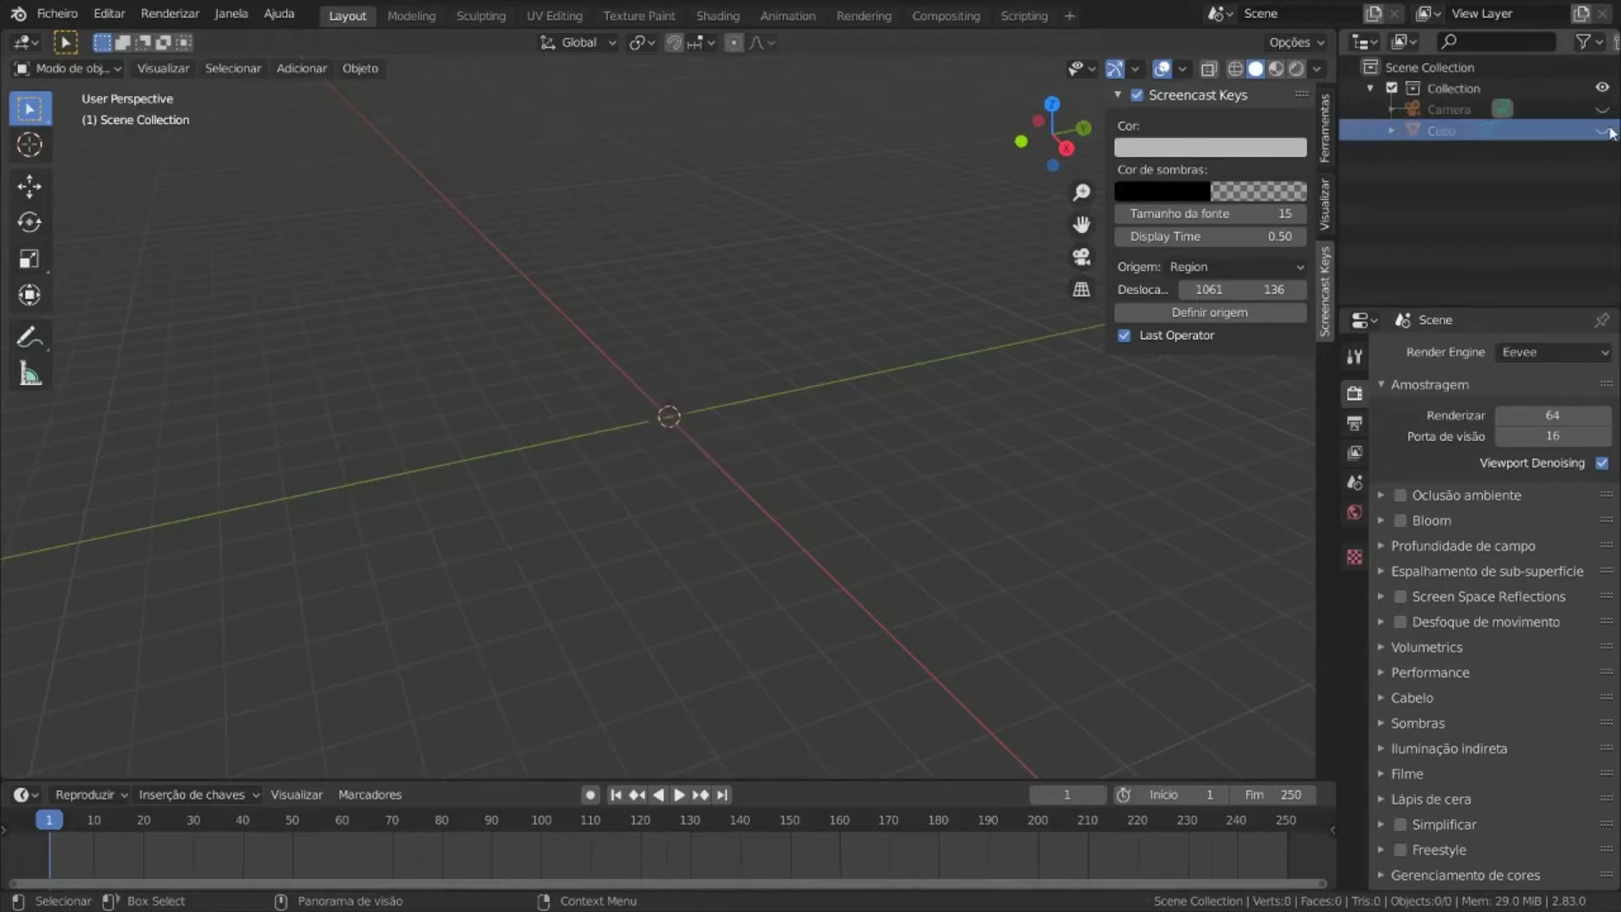
left_click(1602, 130)
left_click(1602, 108)
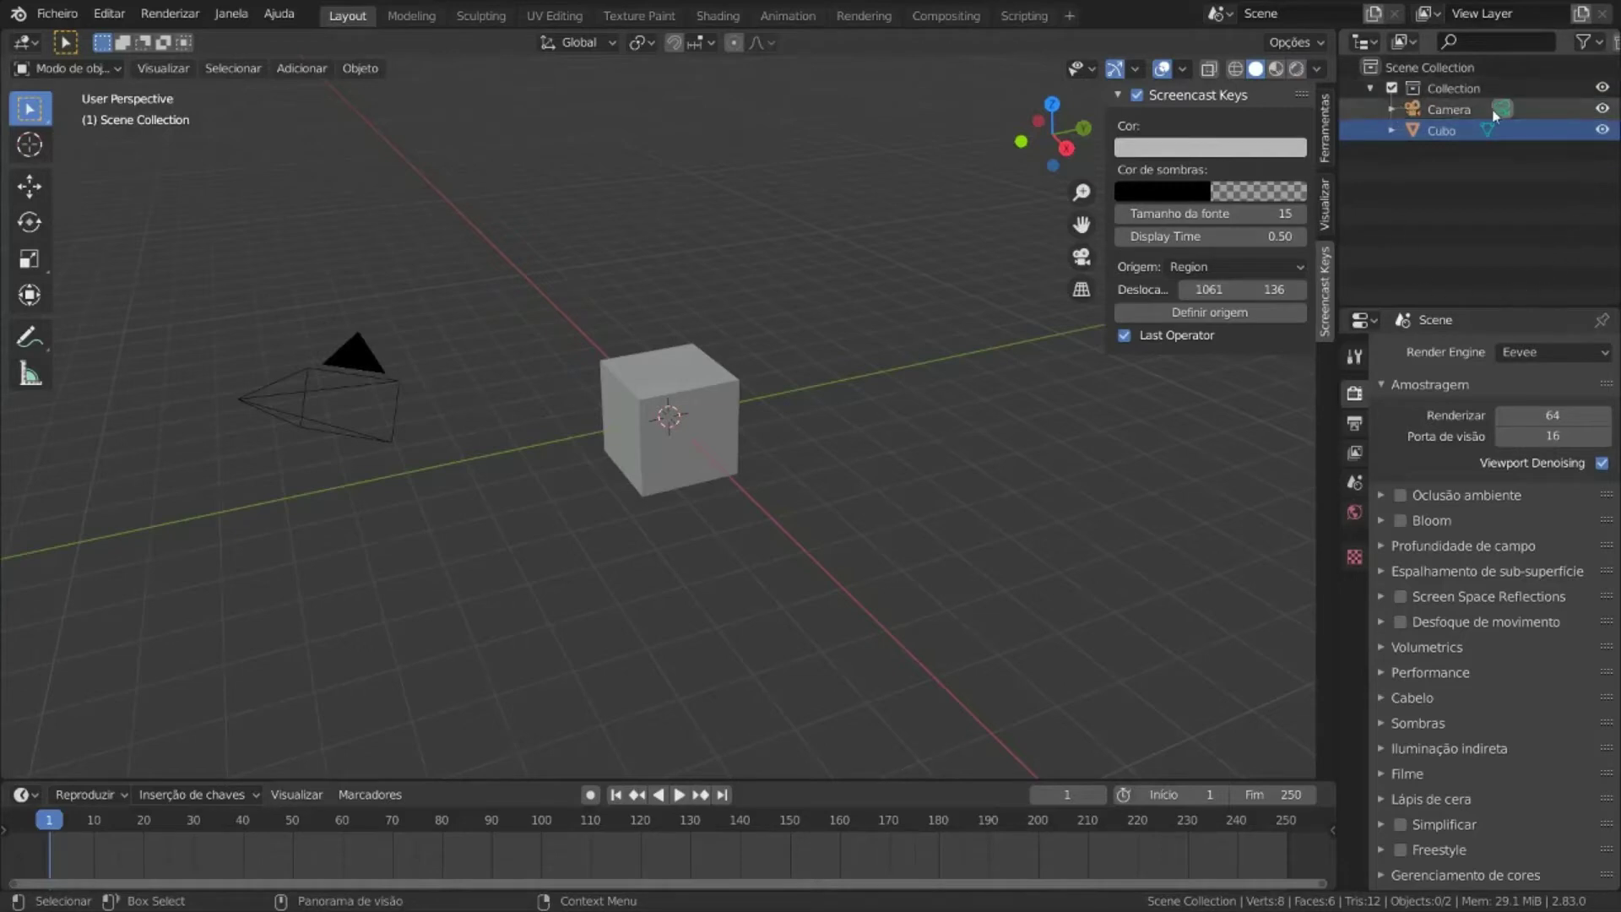
left_click(1602, 130)
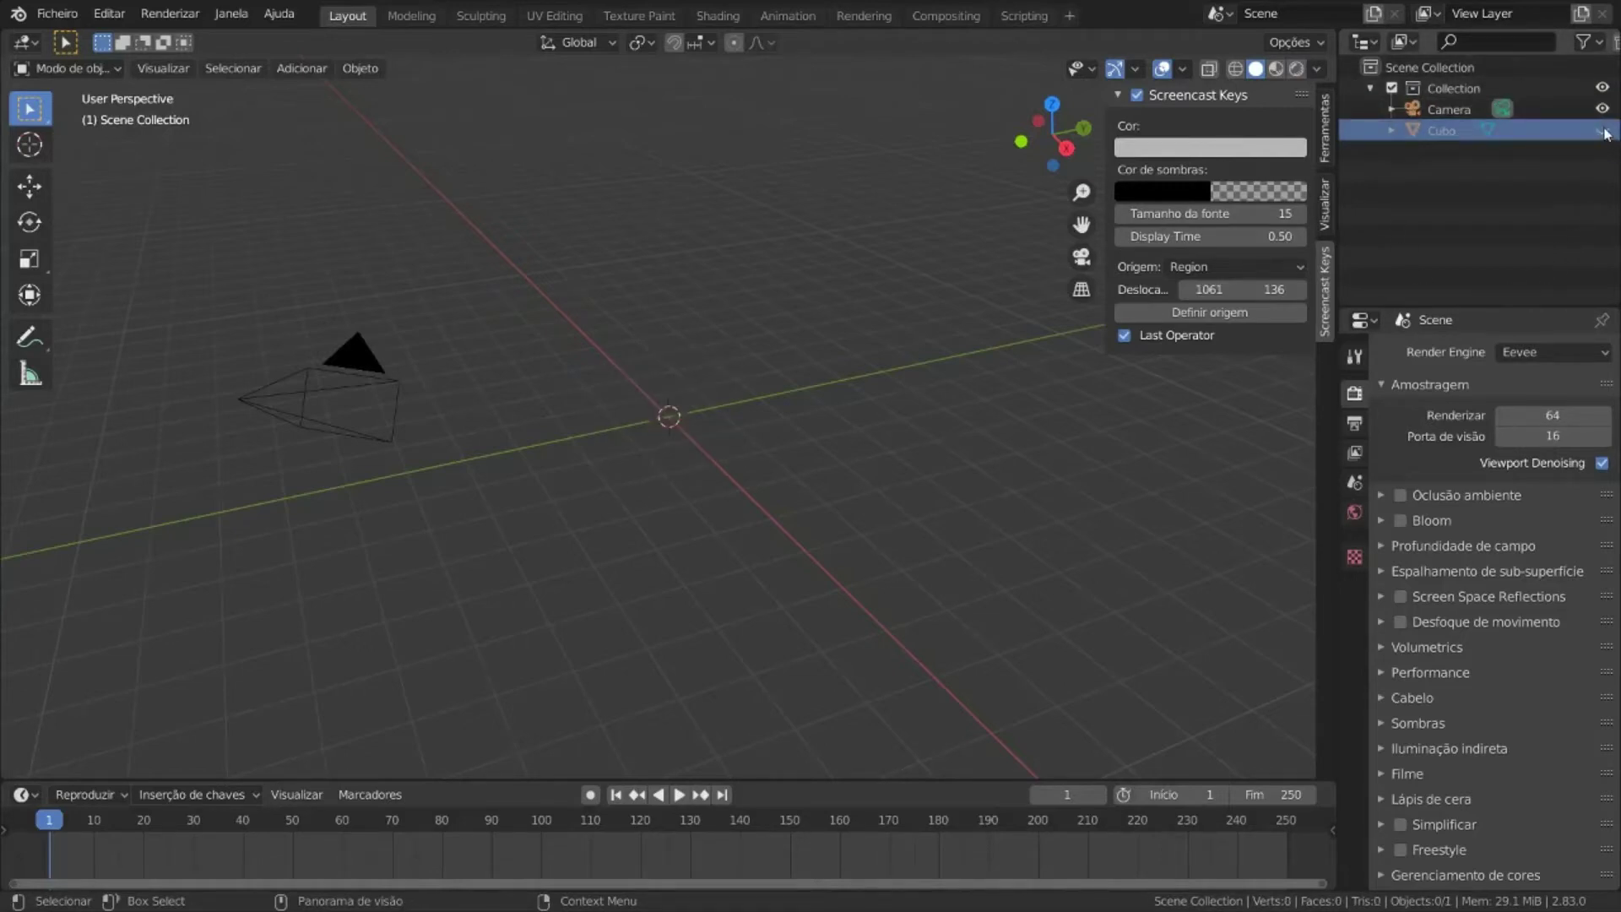
left_click(1602, 130)
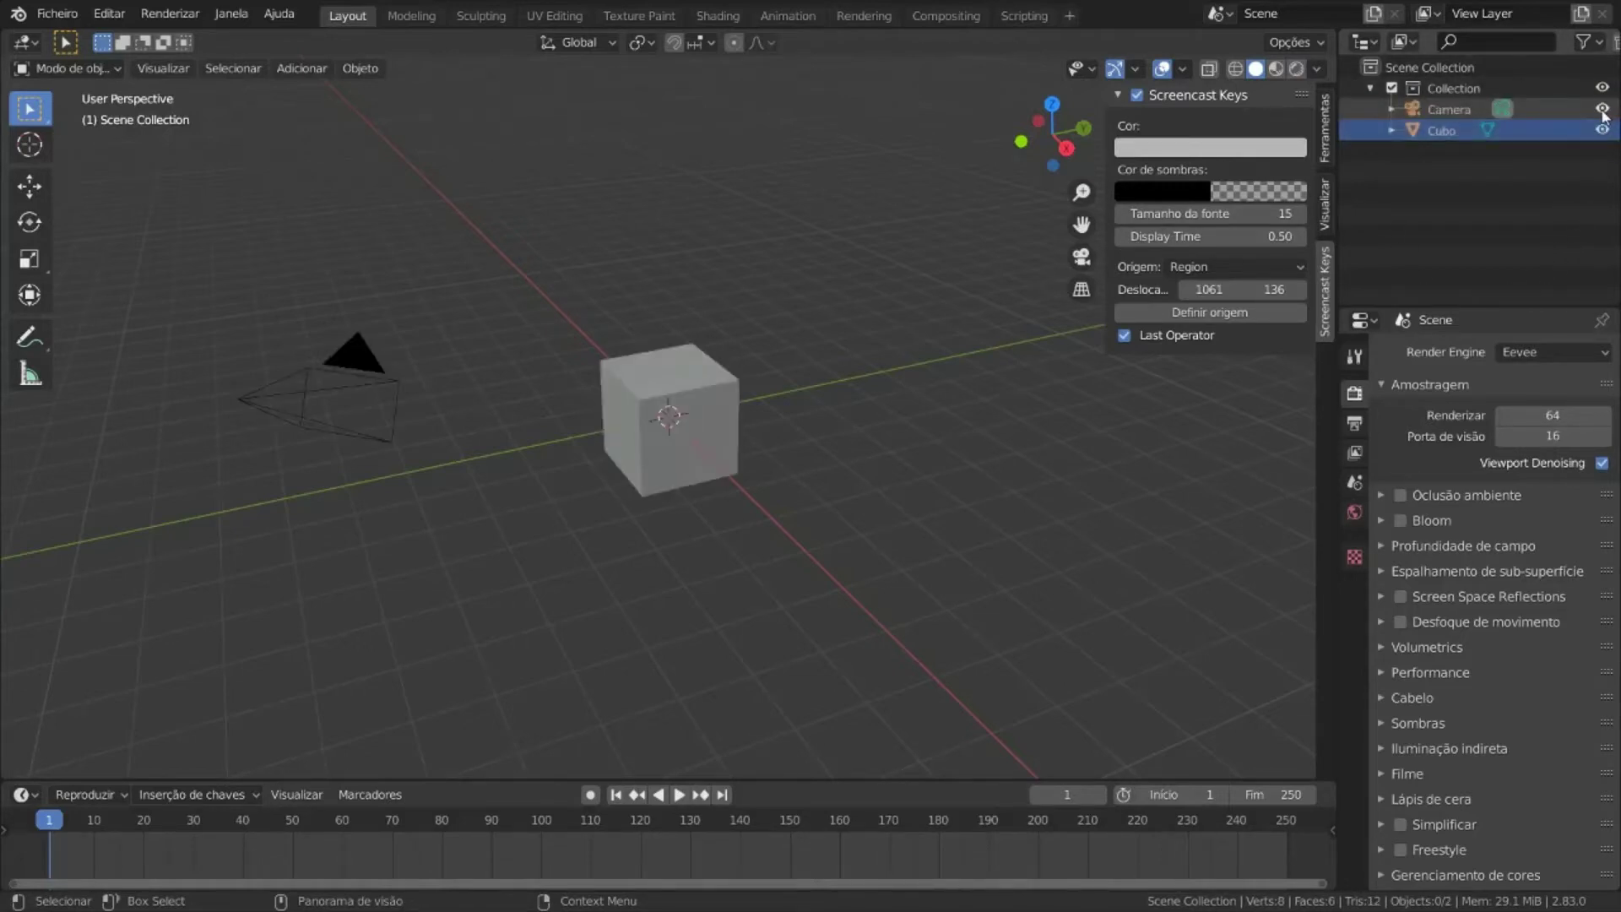
left_click(1602, 130)
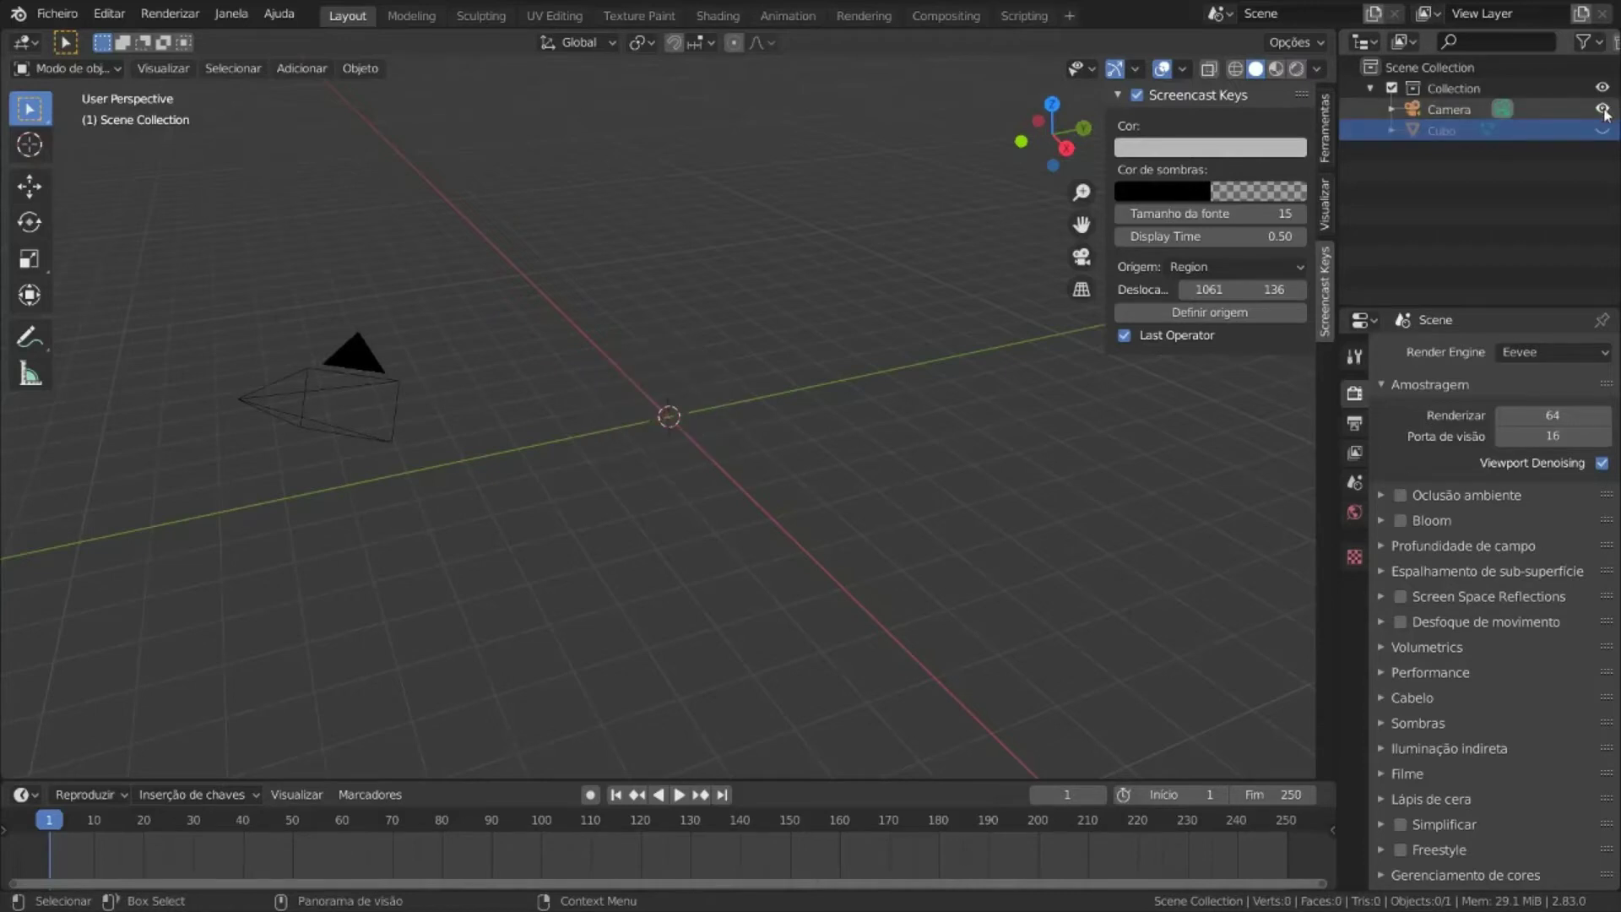
left_click(1602, 109)
left_click(1602, 130)
left_click(1602, 108)
left_click(1602, 130)
left_click(1602, 109)
left_click(1602, 130)
left_click(1602, 109)
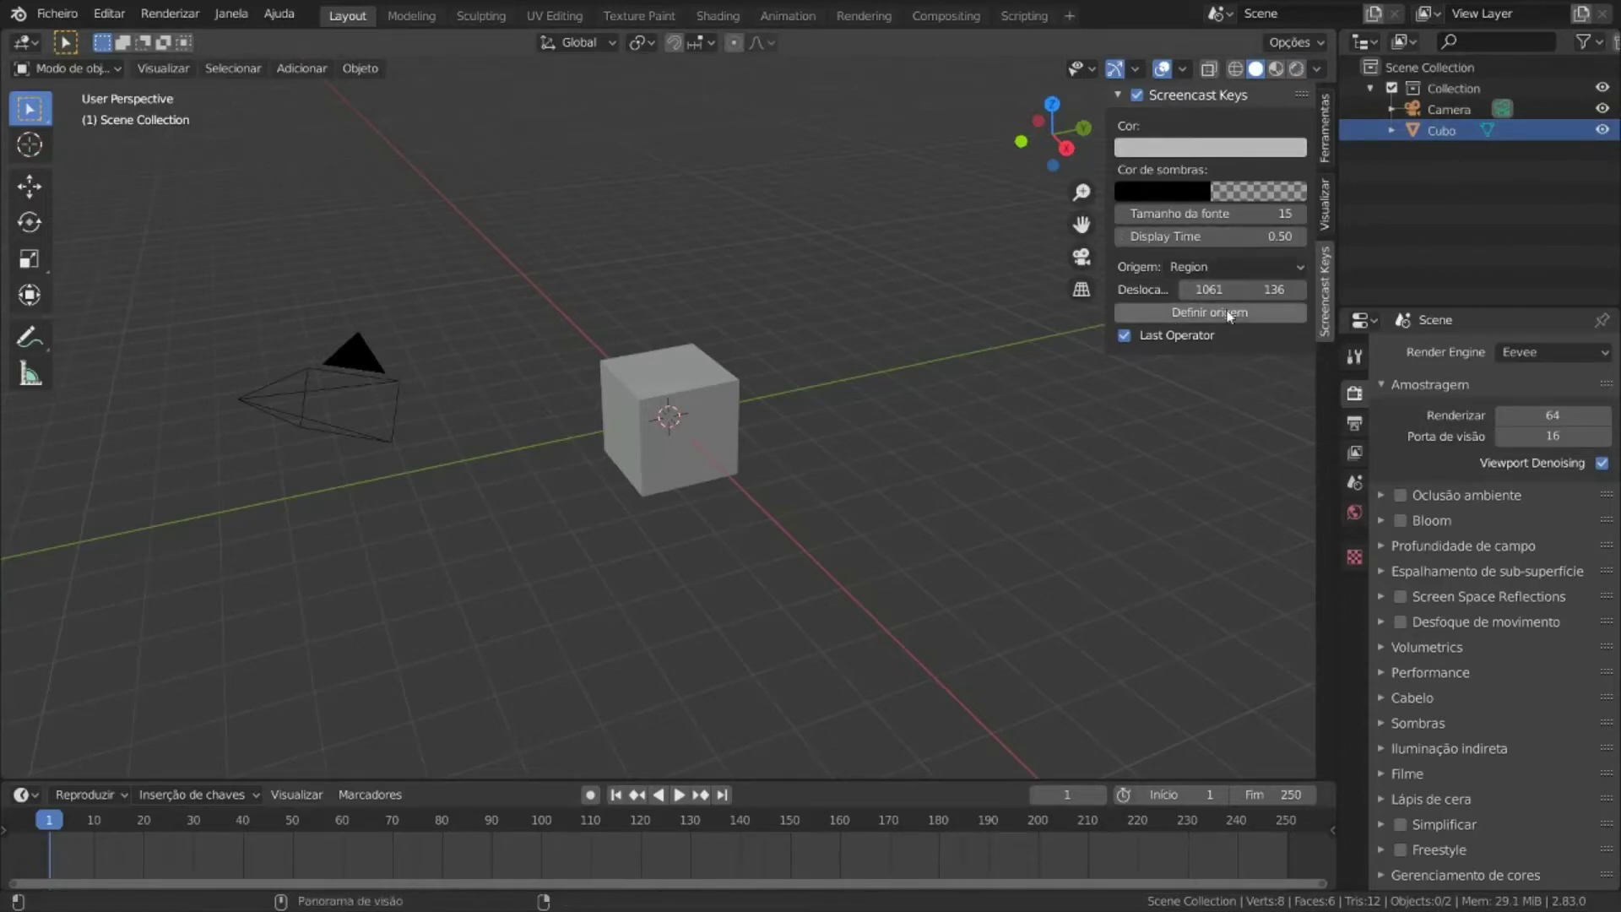
Pick the 3D viewport as the Screencast Keys origin region, and hide and restore the viewport's toolbar.
left_click(1228, 313)
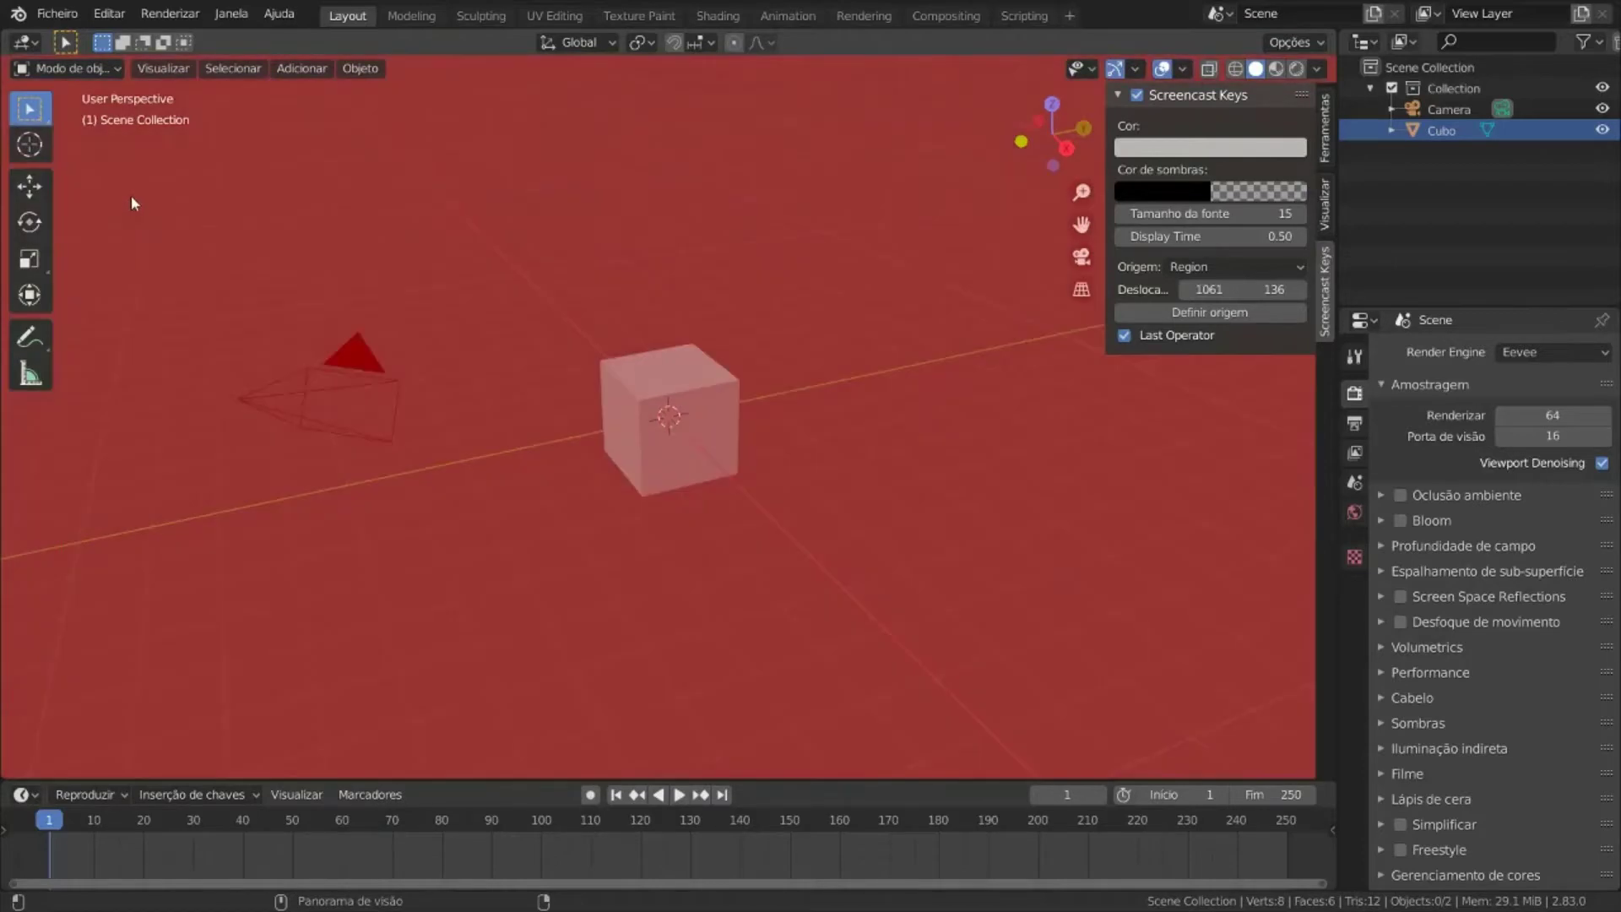
left_click(105, 190)
key("t")
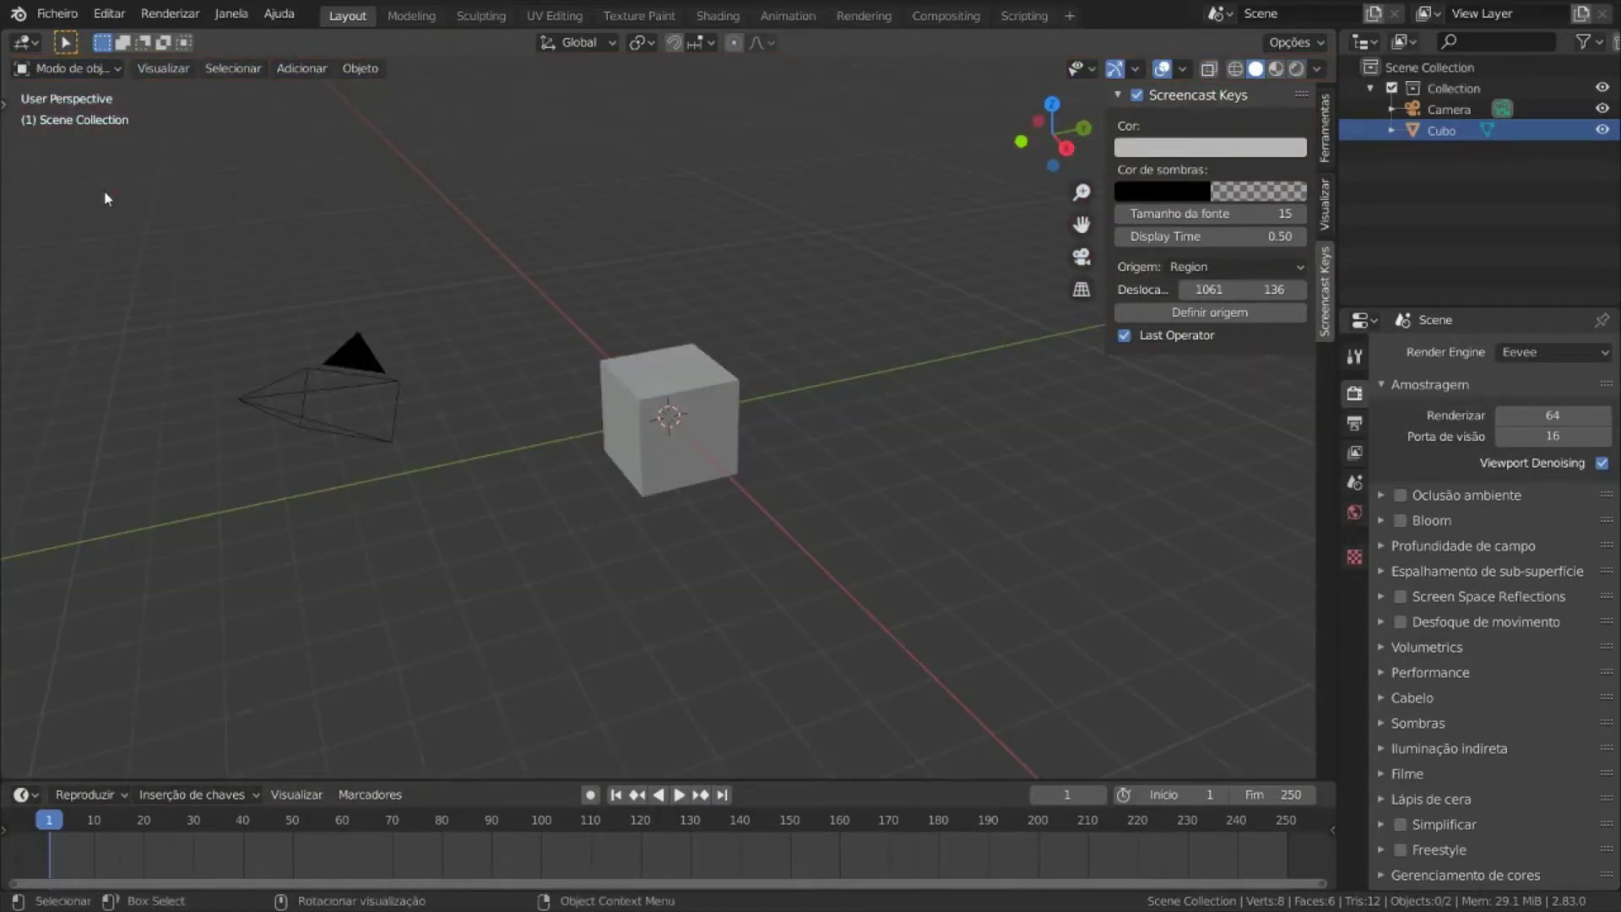
key("t")
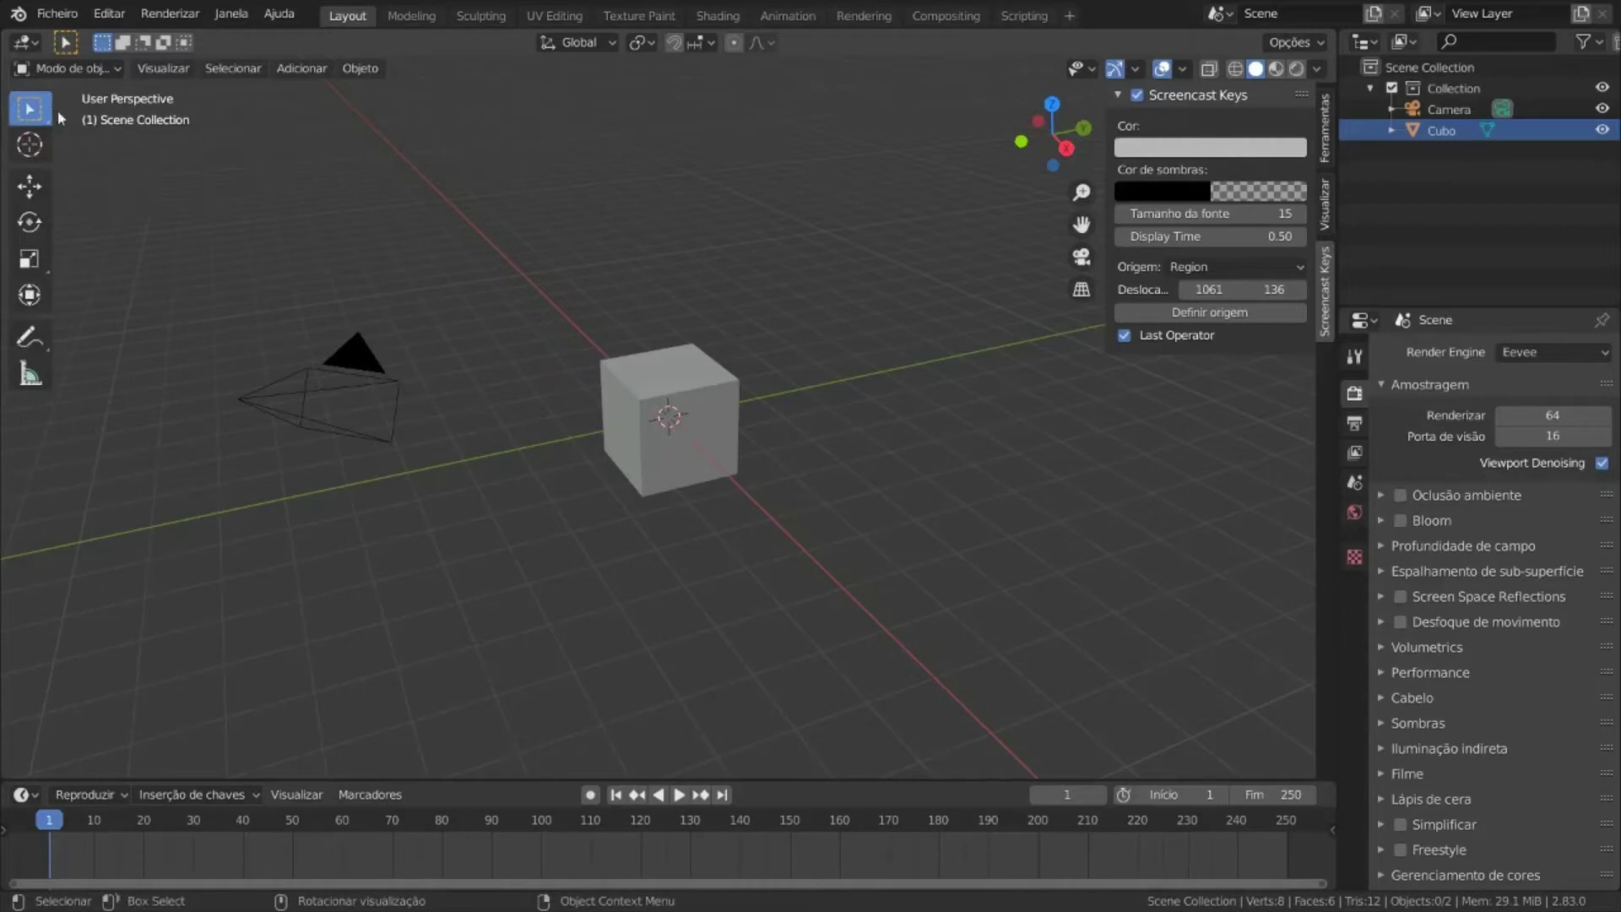
Set the Screencast Keys origin in the 3D viewport again and repeatedly hide and show the viewport's sidebar.
left_click(1215, 314)
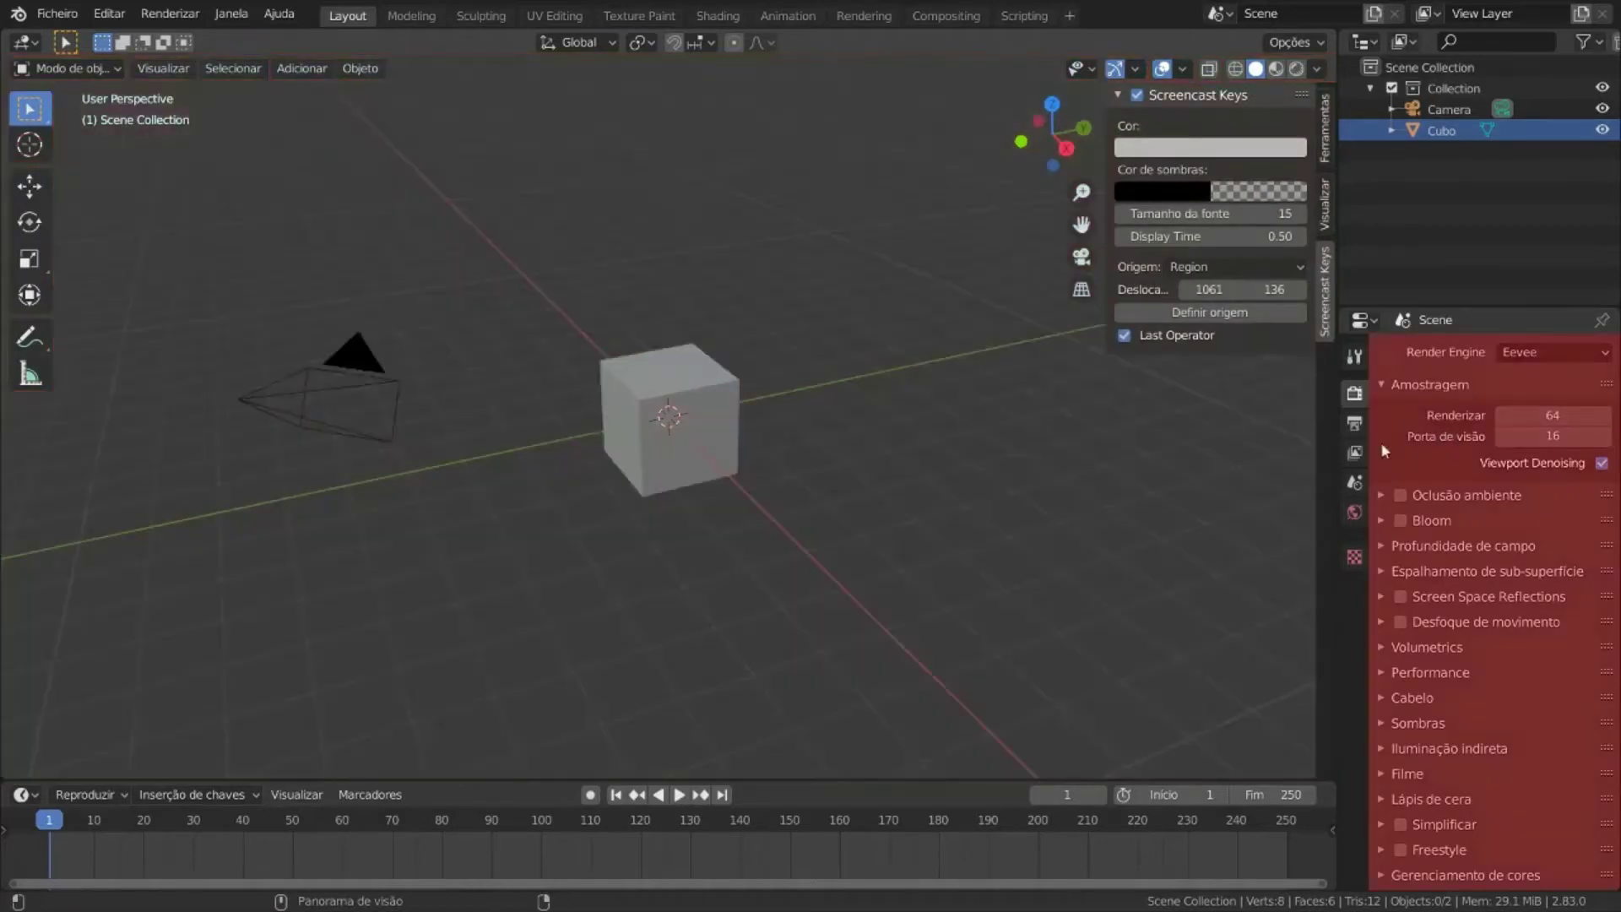
left_click(1193, 490)
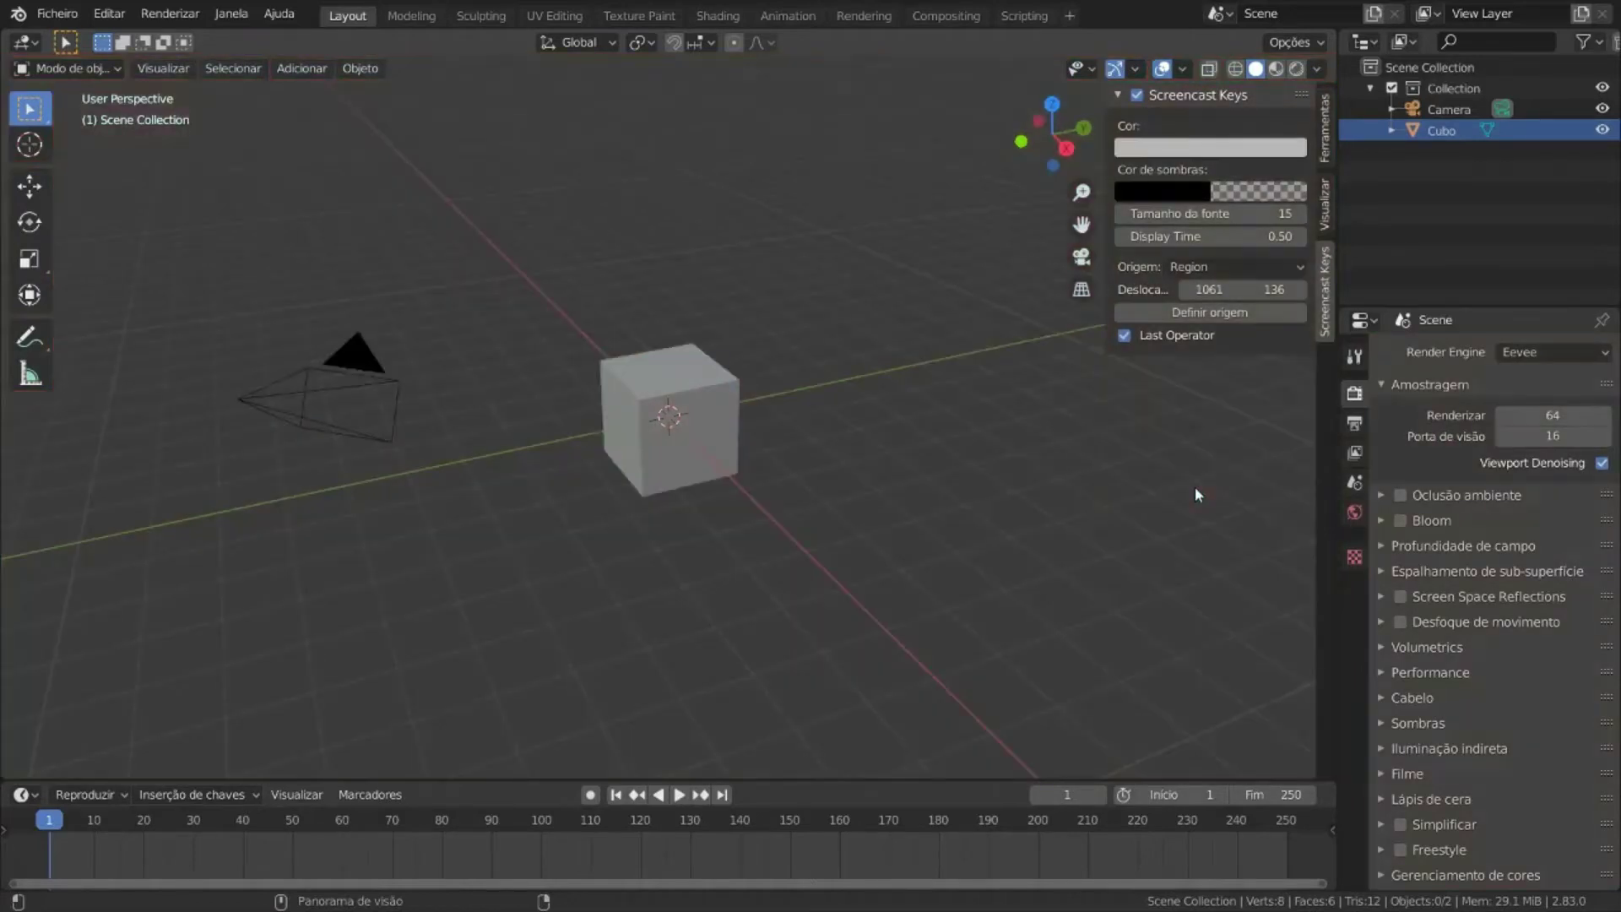
key("n")
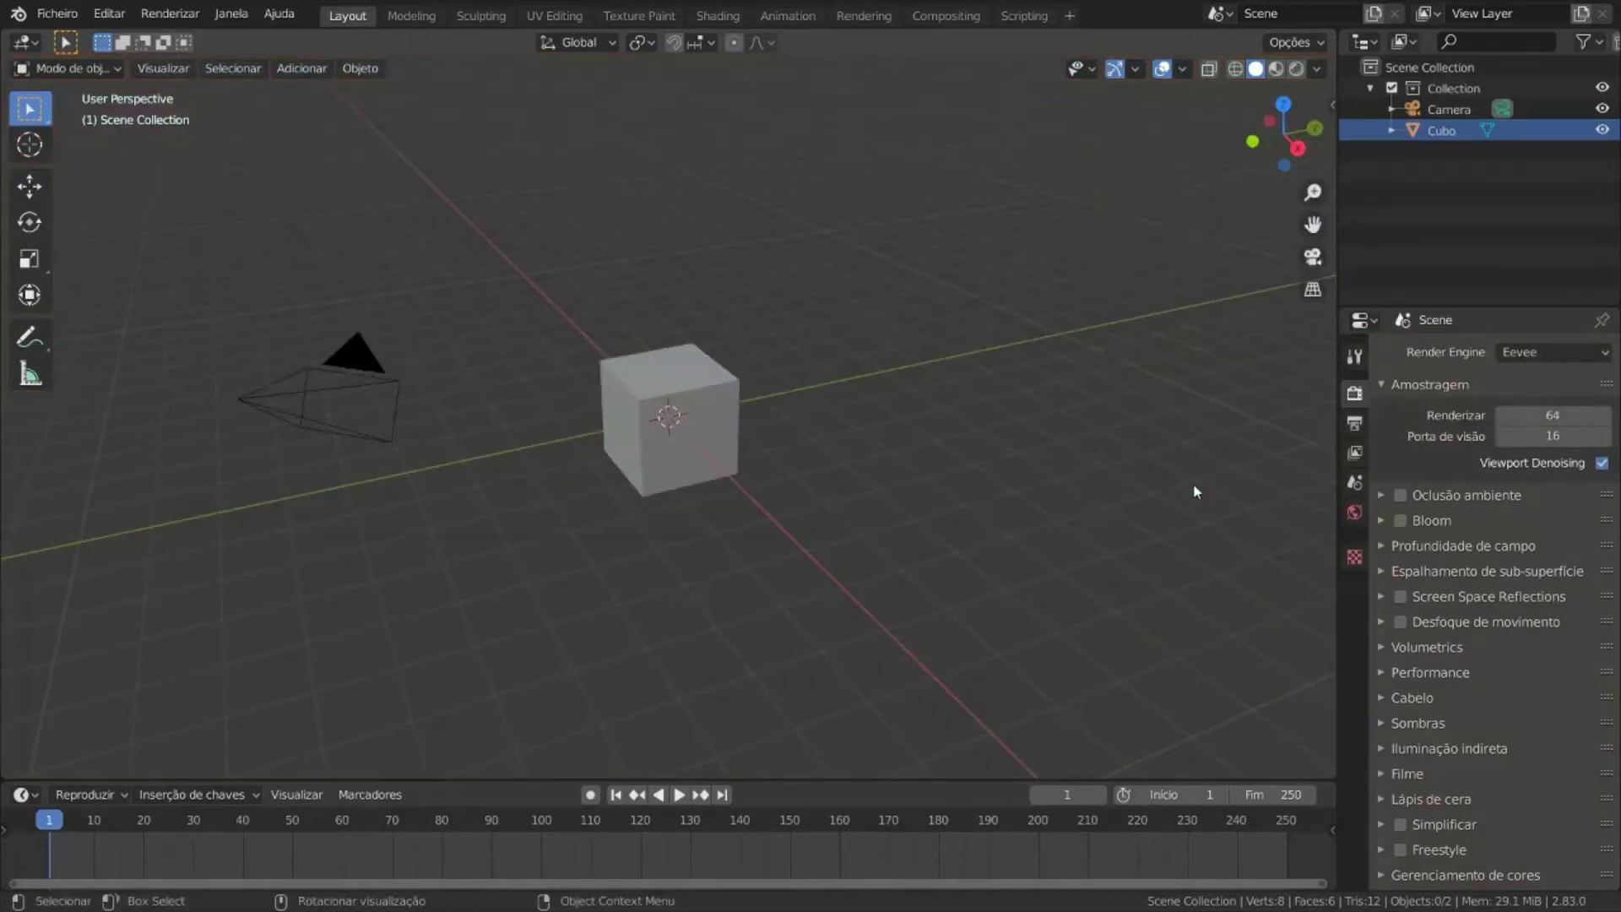
key("n")
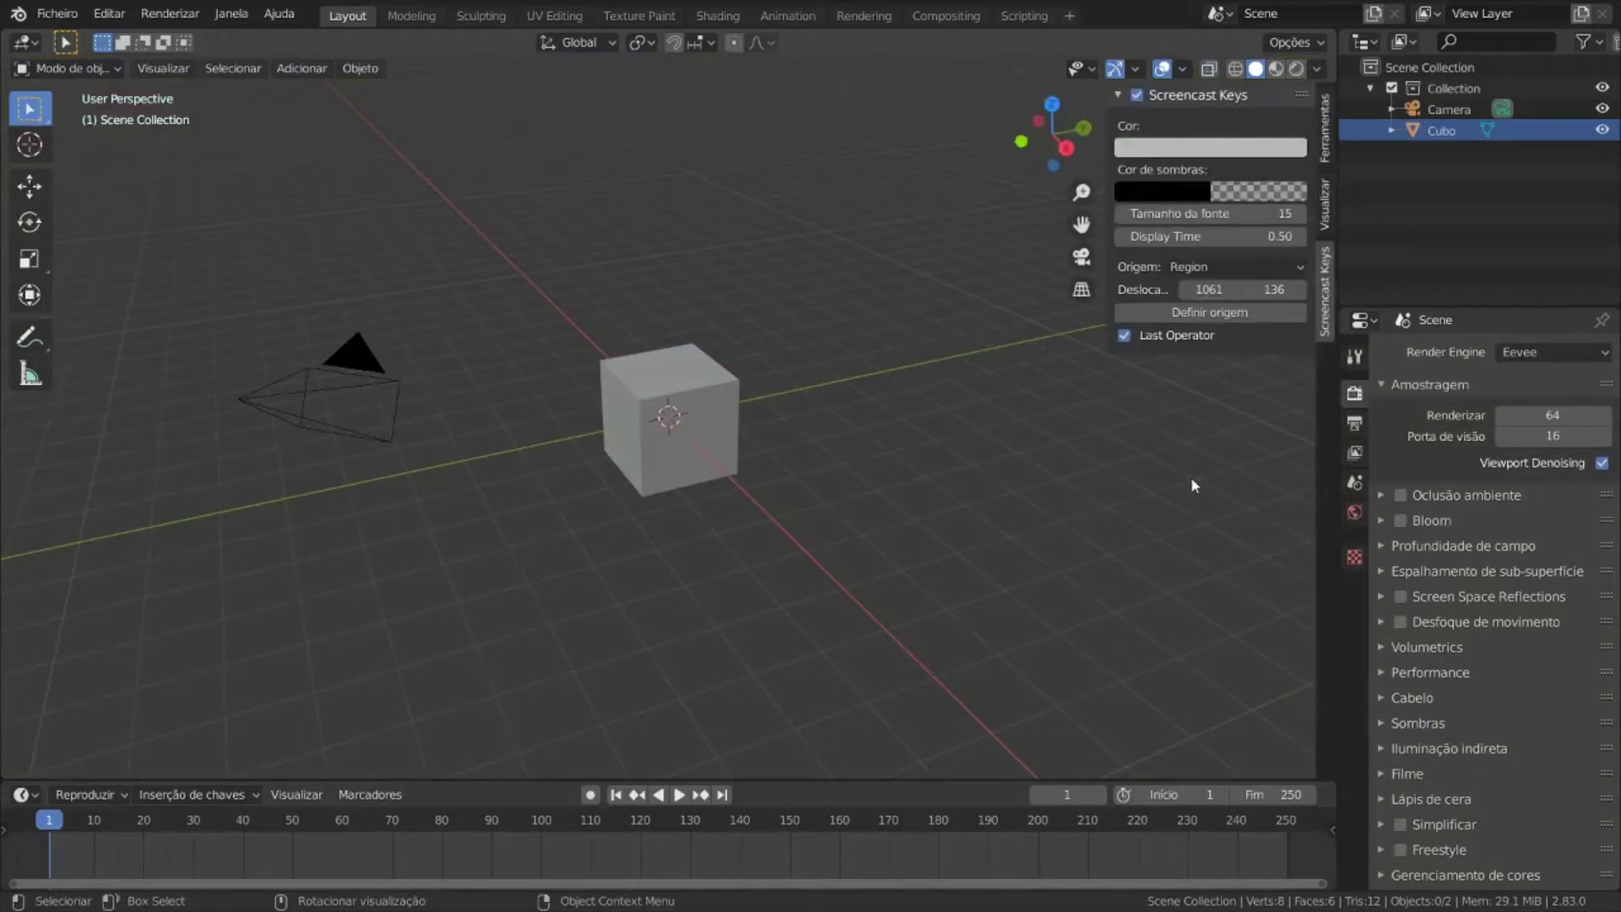
key("n")
key("n")
key("n")
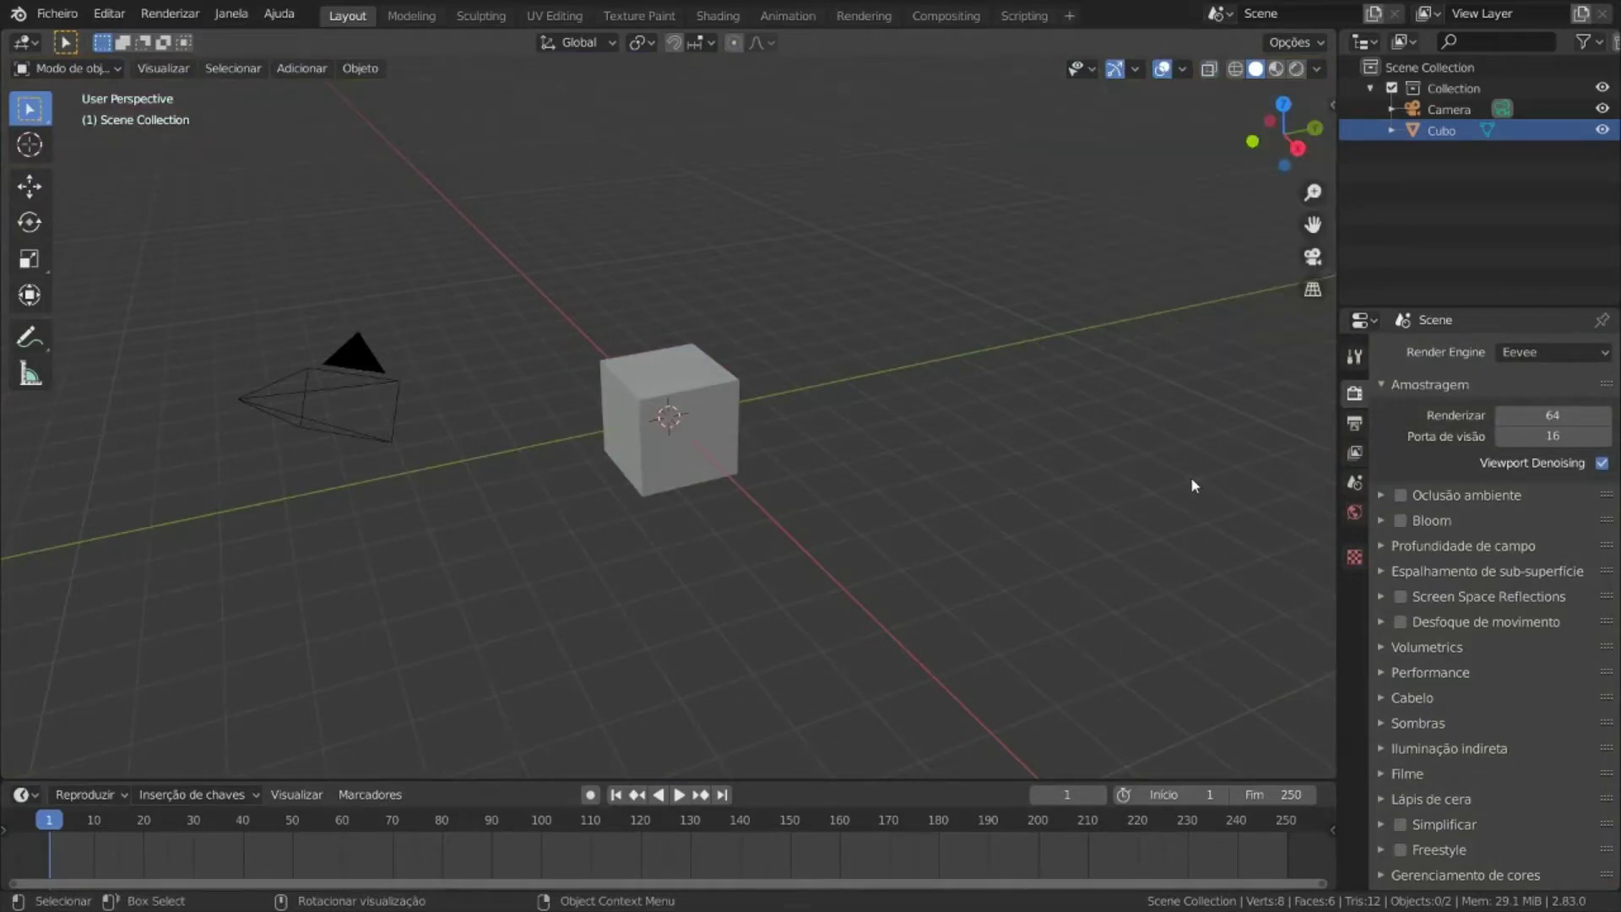
key("n")
key("n")
key("n")
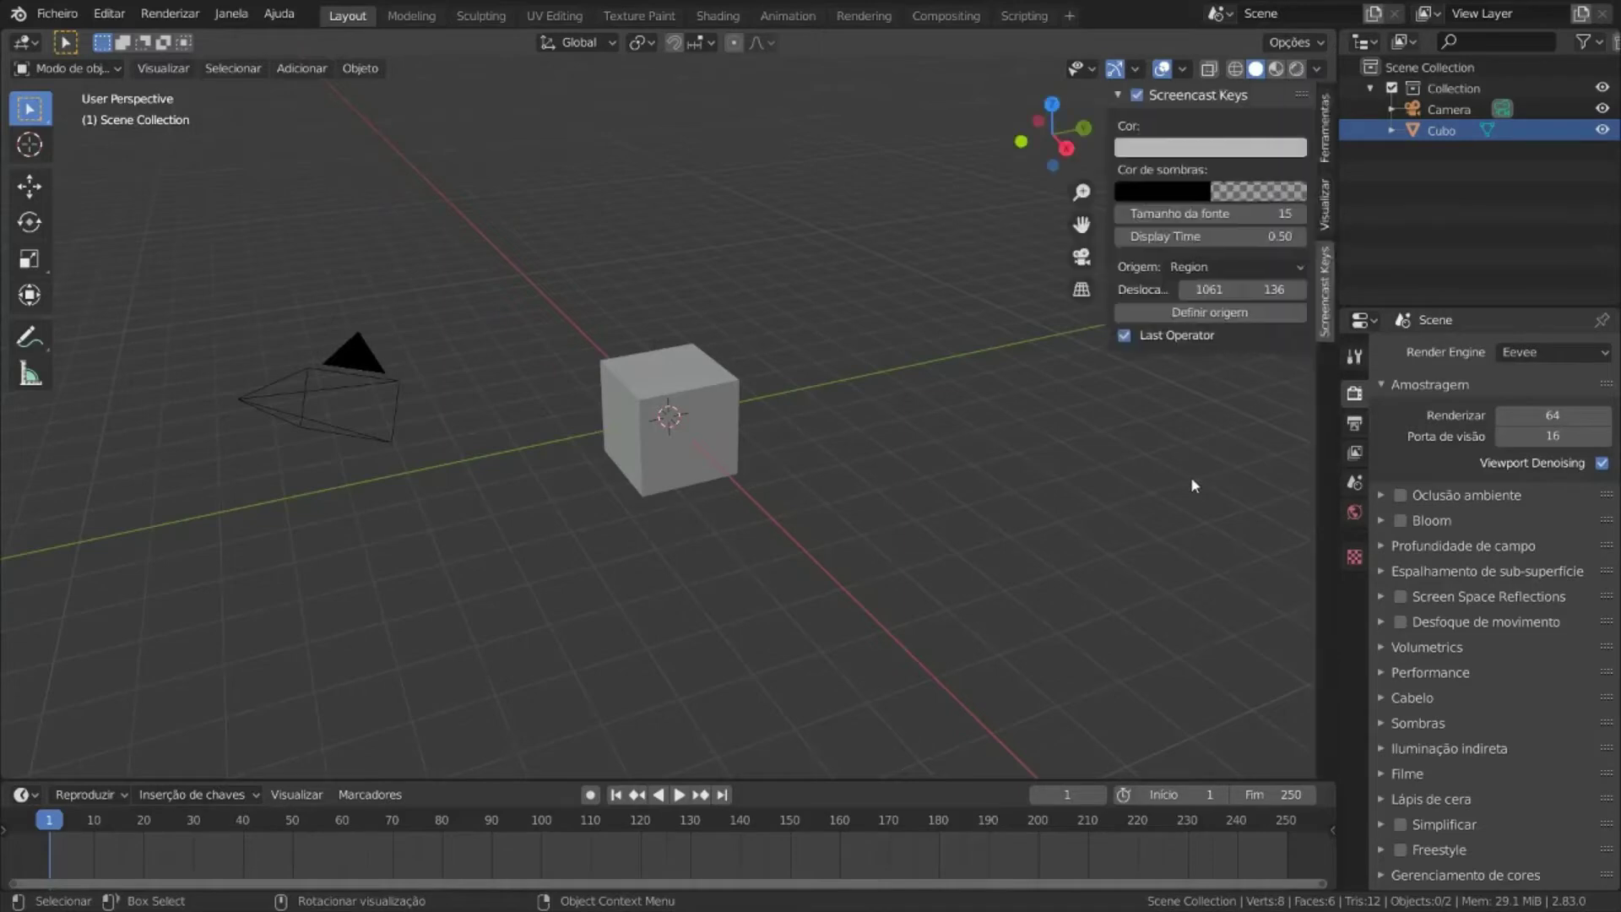
key("n")
key("n")
key("n")
key("n")
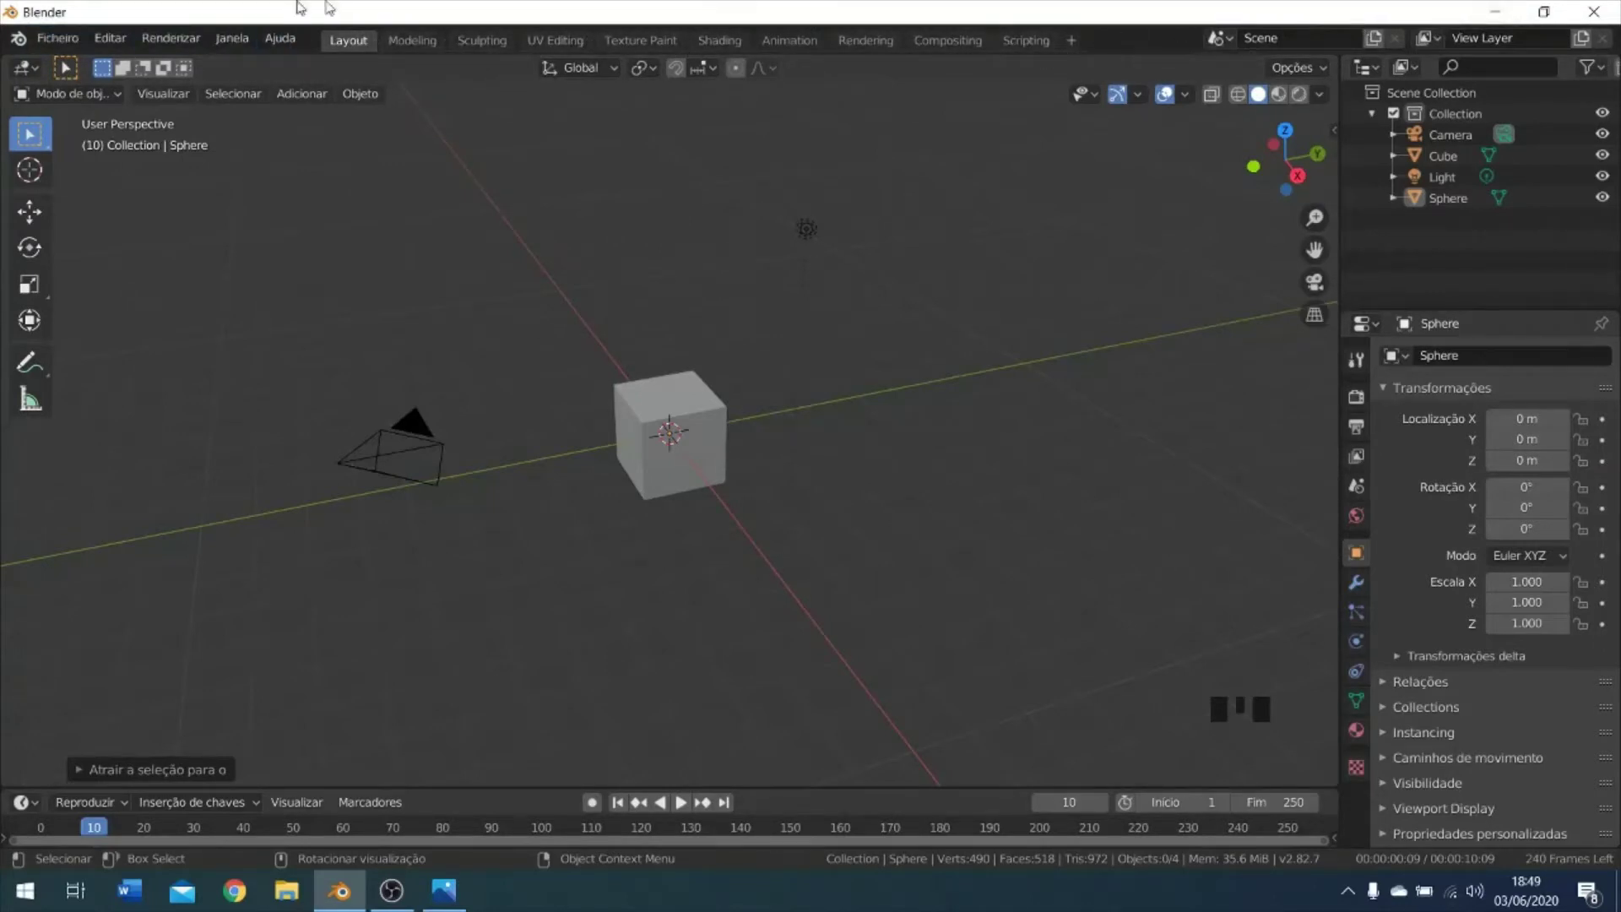
left_click(178, 38)
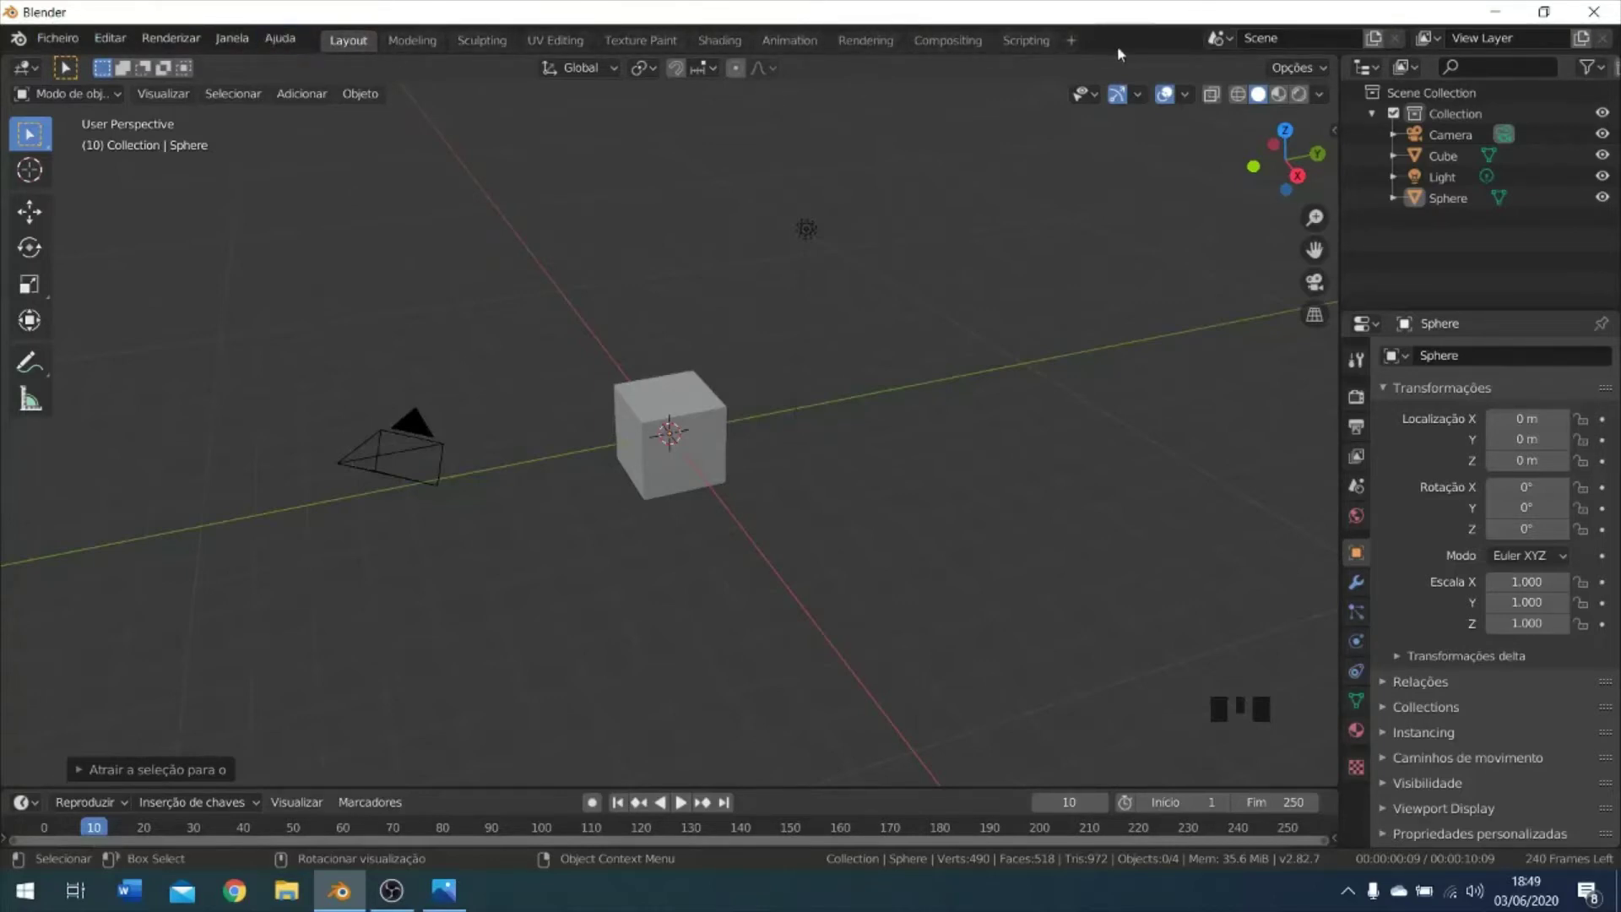
left_click(64, 39)
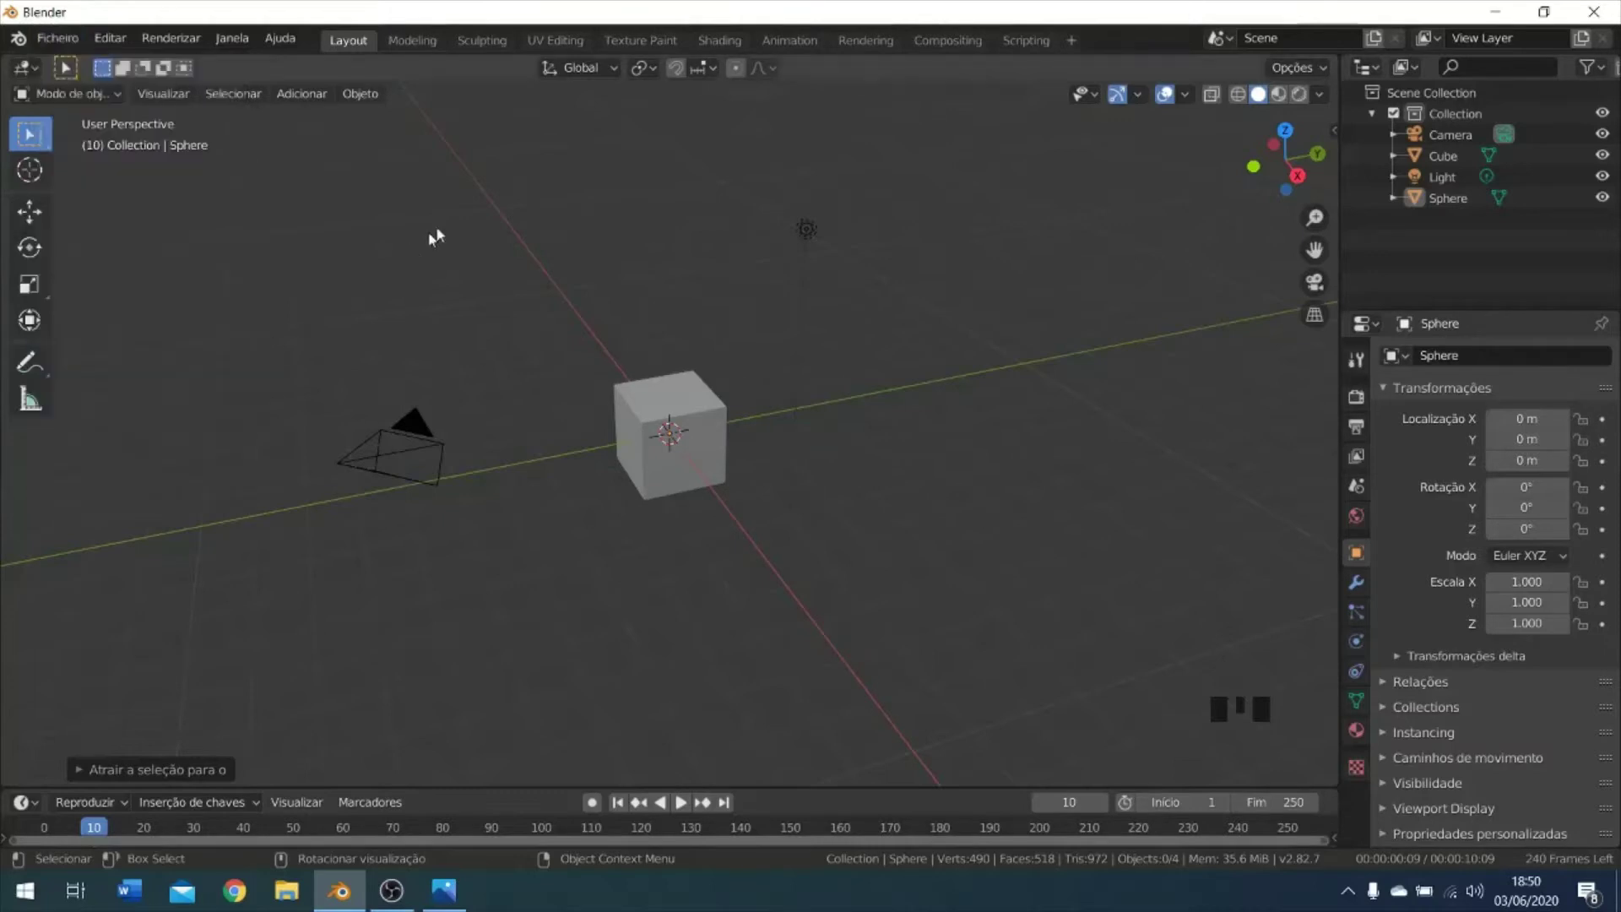
left_click(57, 39)
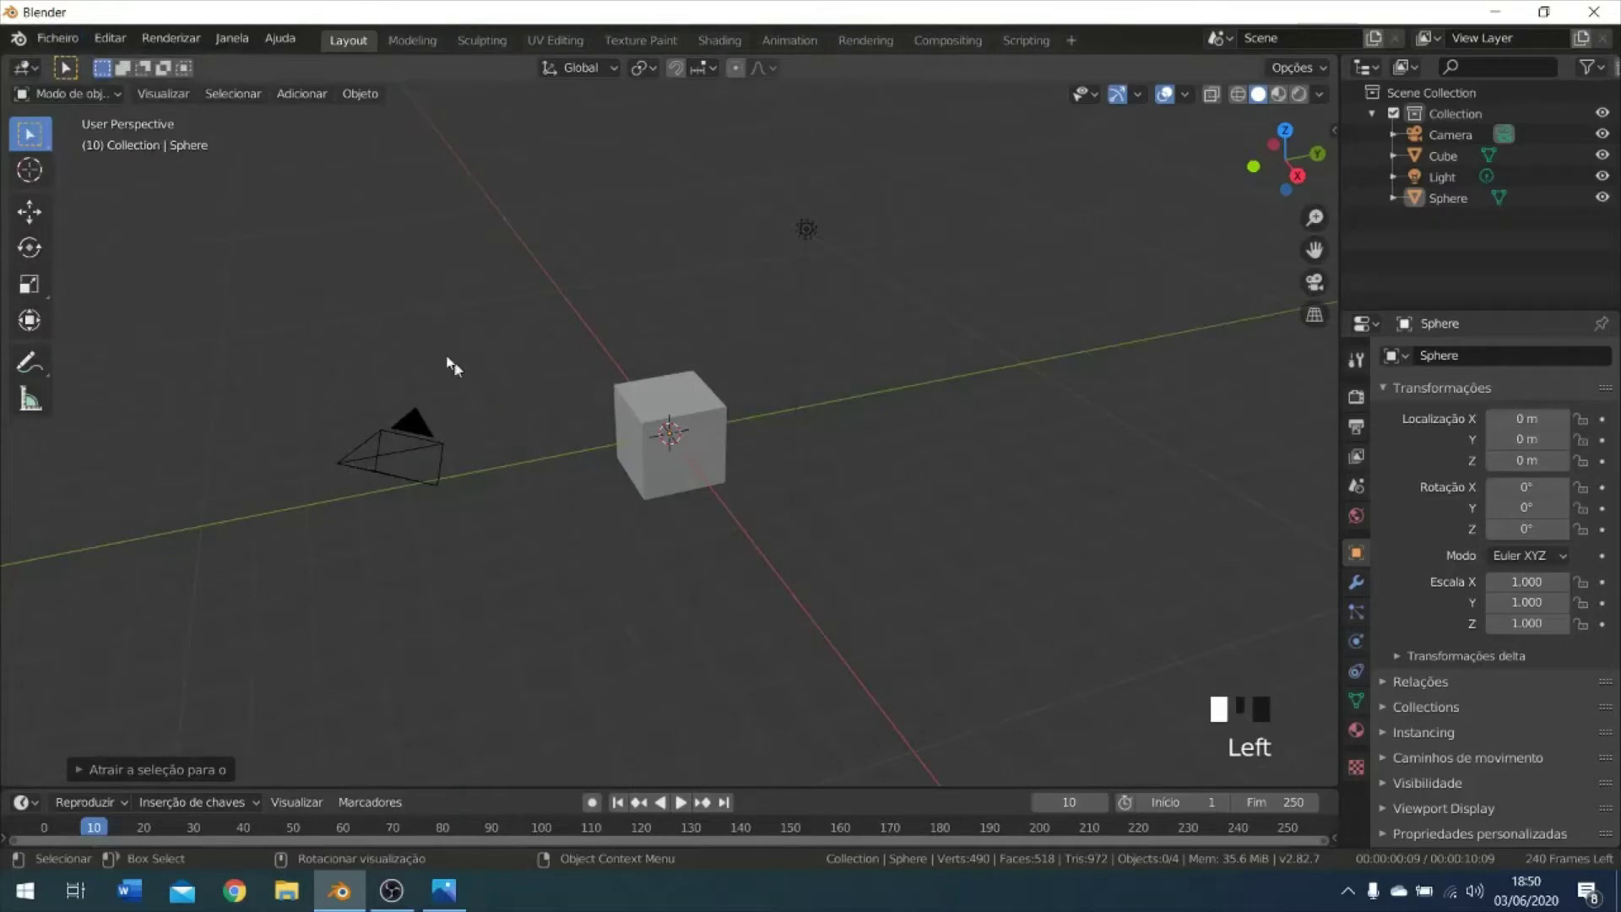
Start appending data and browse through 00_sessões, 04_Sessão_24_06 and 04_Sessao_Modelar_Nave into 04_sessao_ModelarNave.blend.
left_click(49, 40)
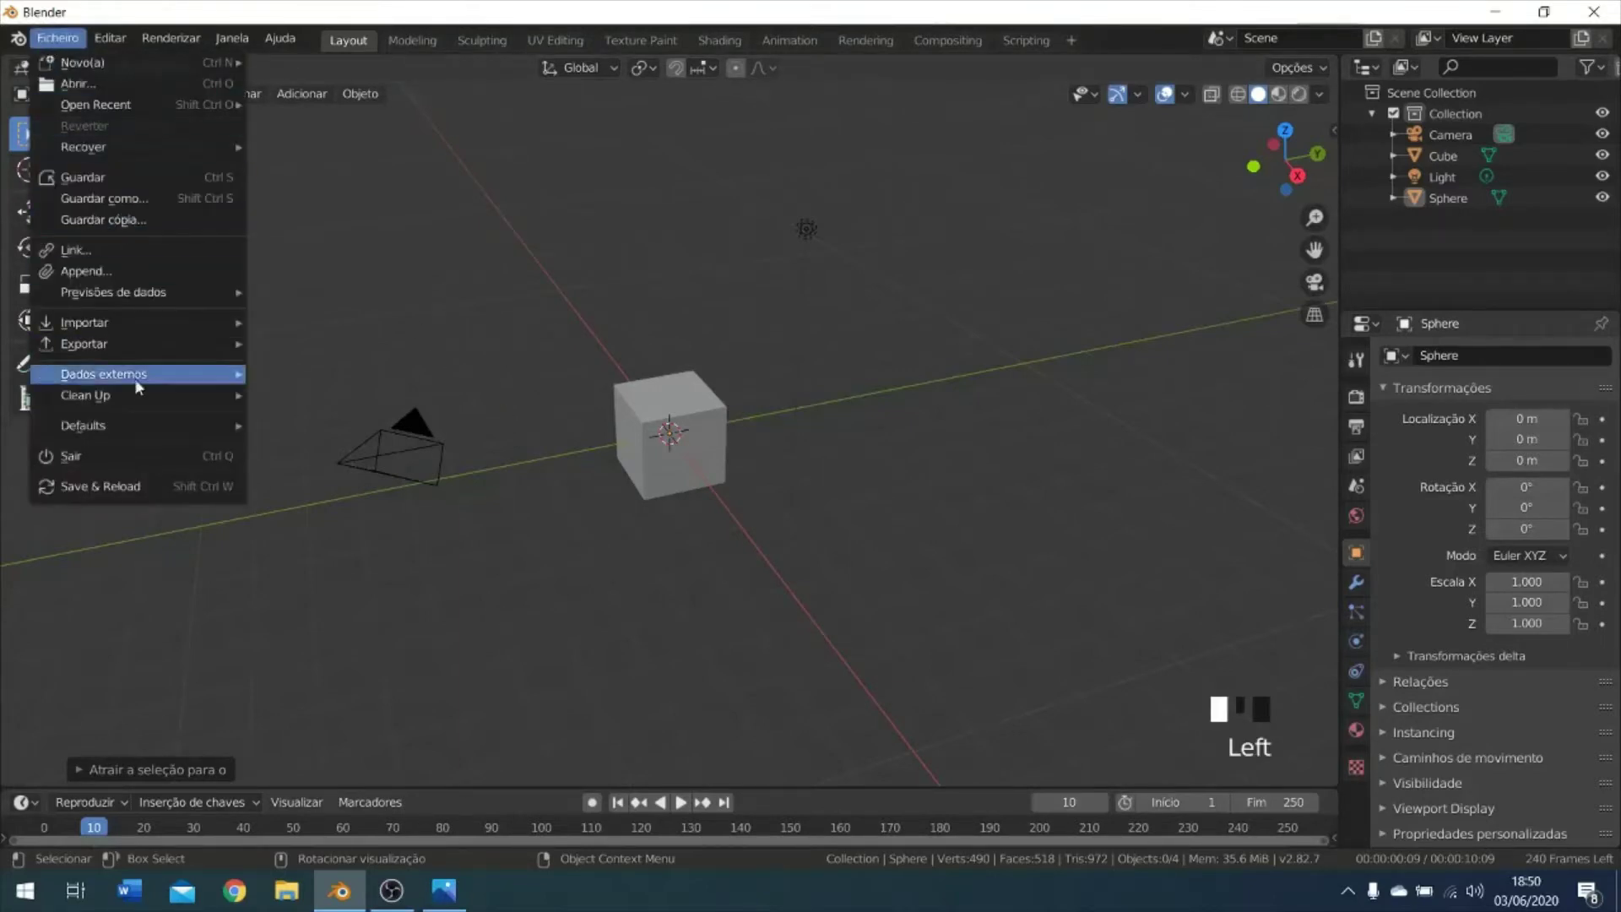
left_click(82, 271)
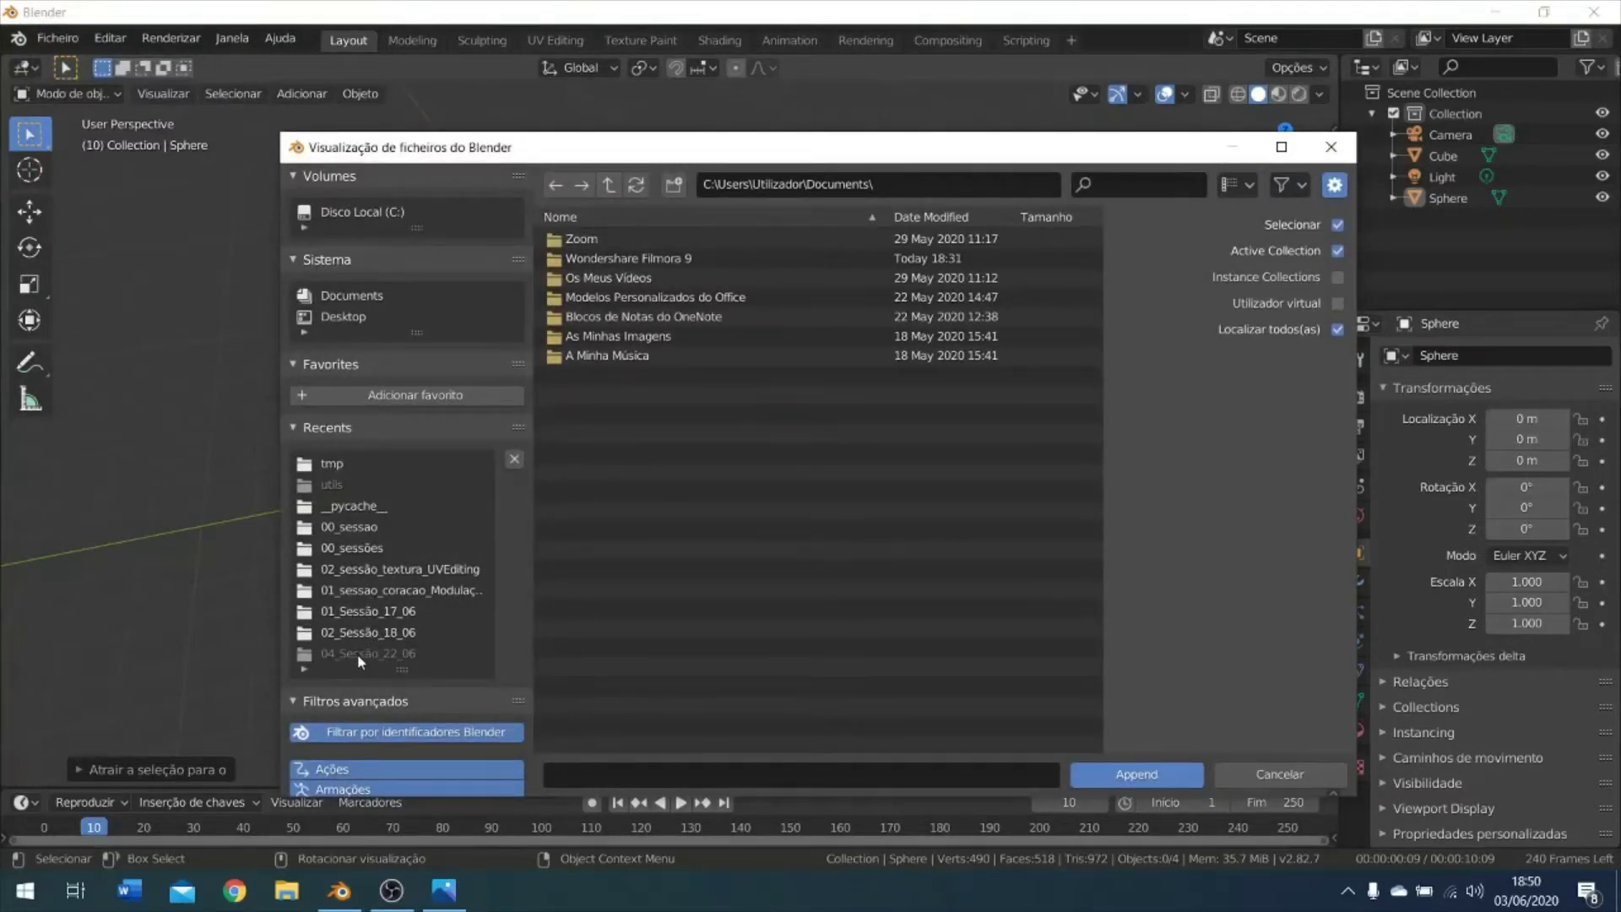
left_click(343, 548)
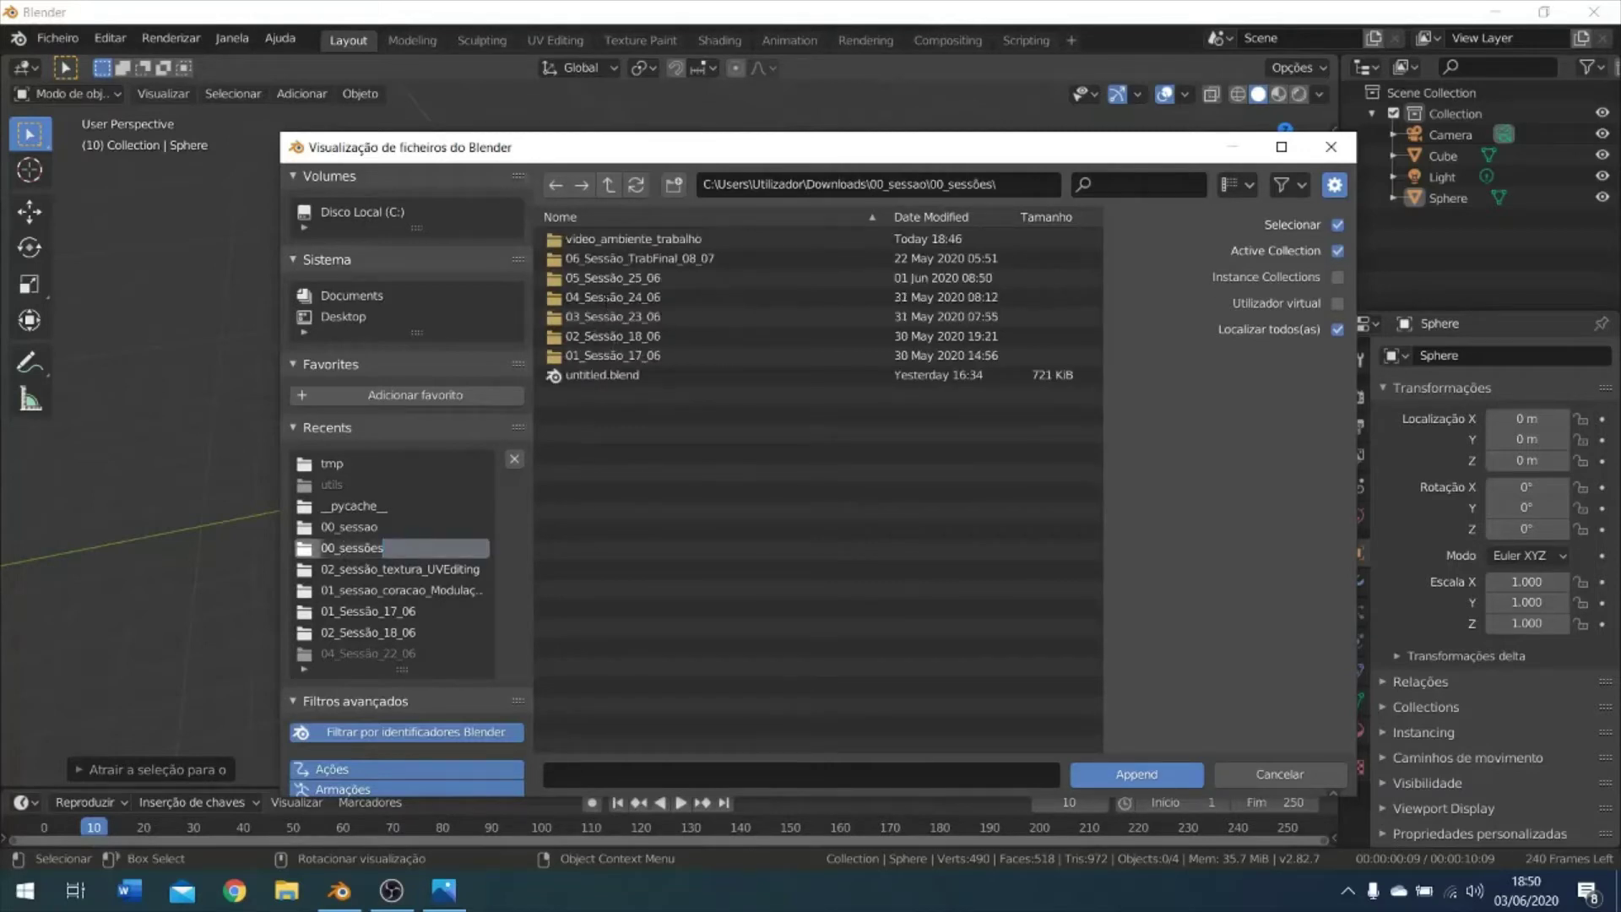
double_click(642, 297)
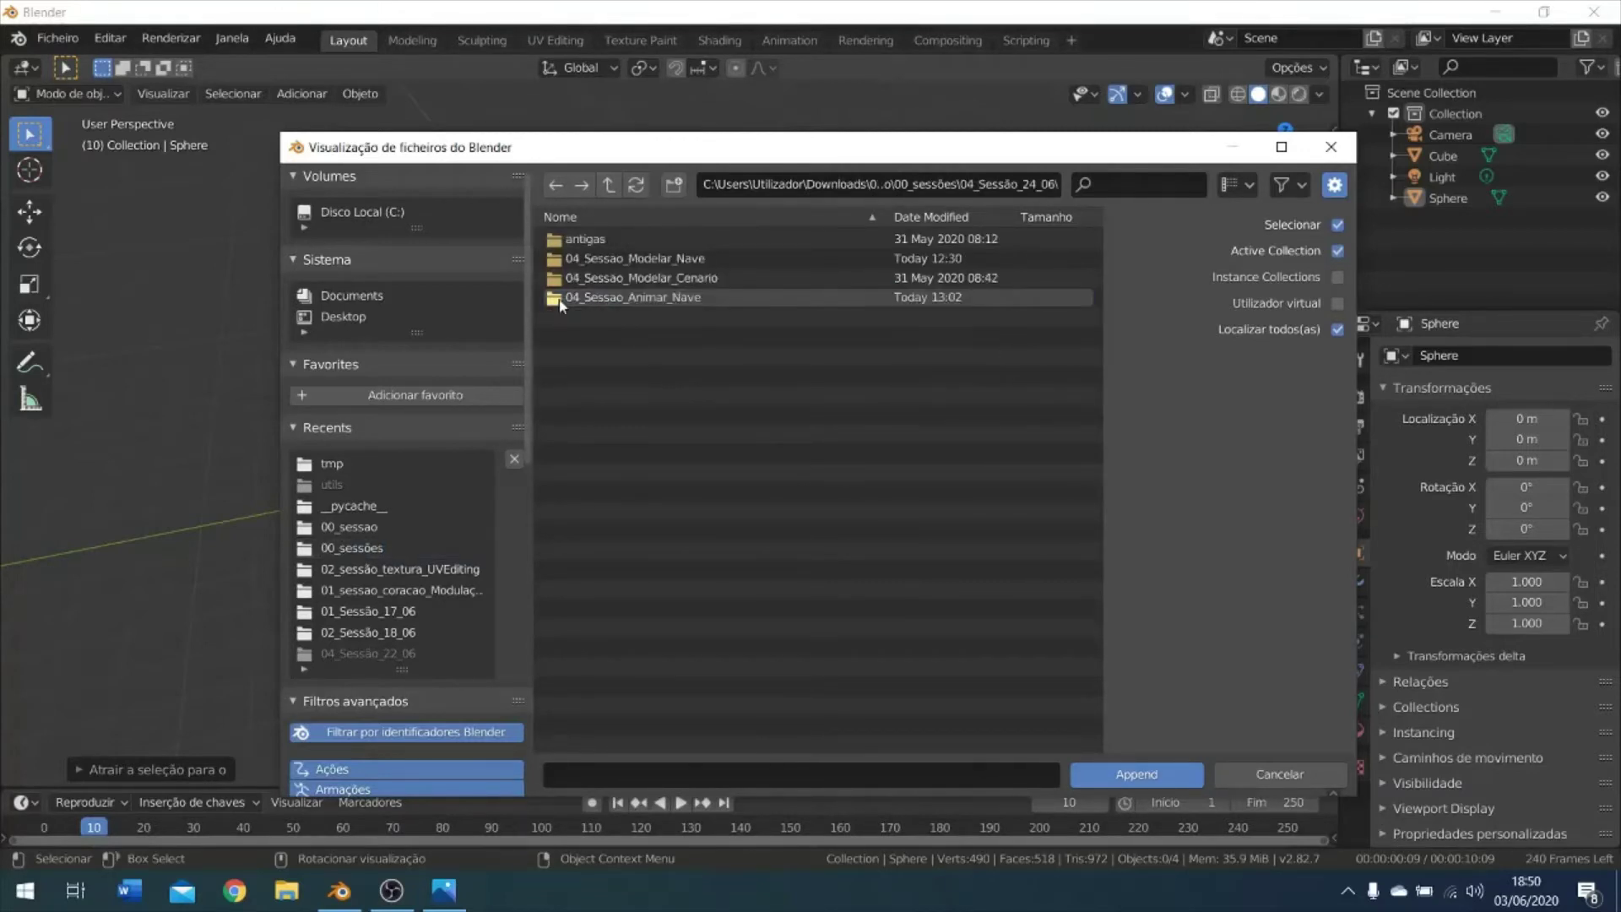
double_click(661, 261)
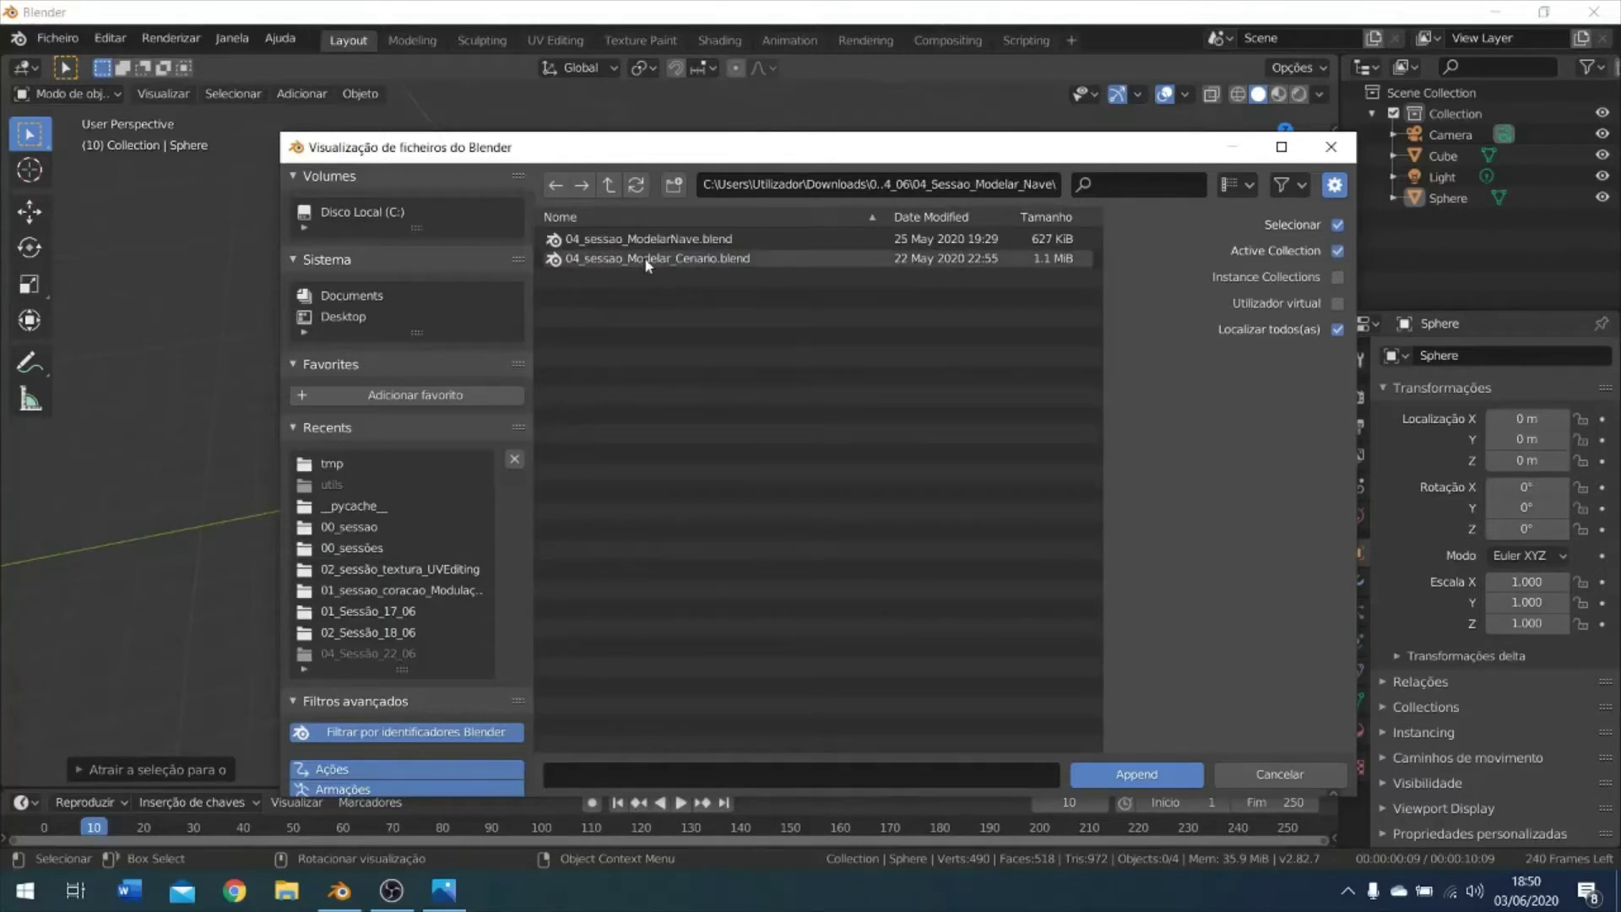
left_click(658, 240)
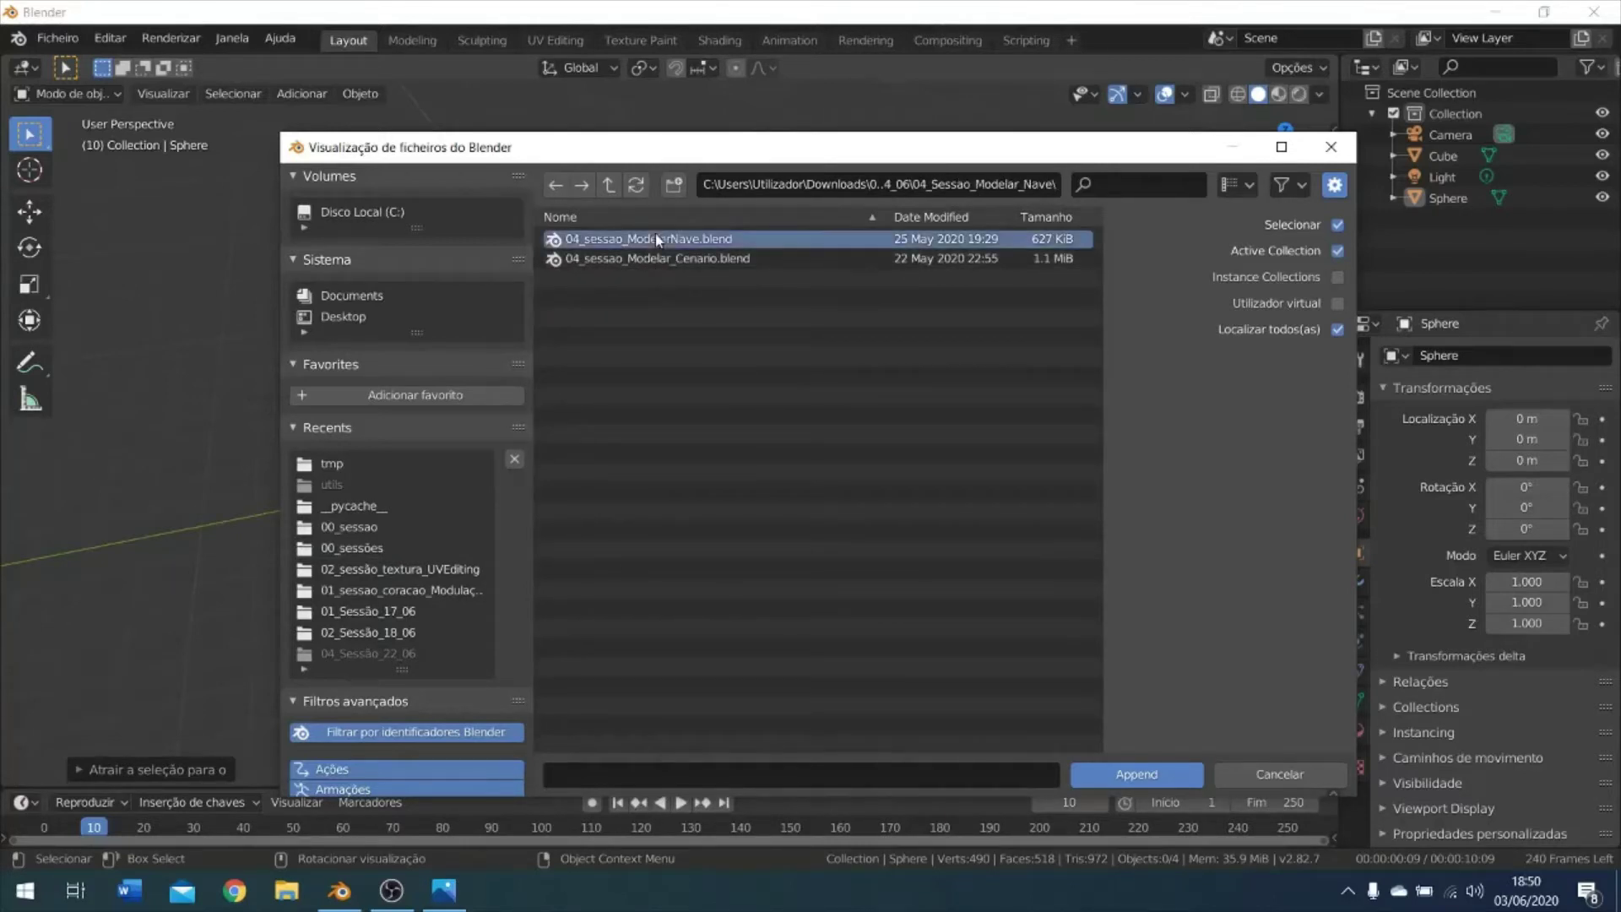
double_click(593, 243)
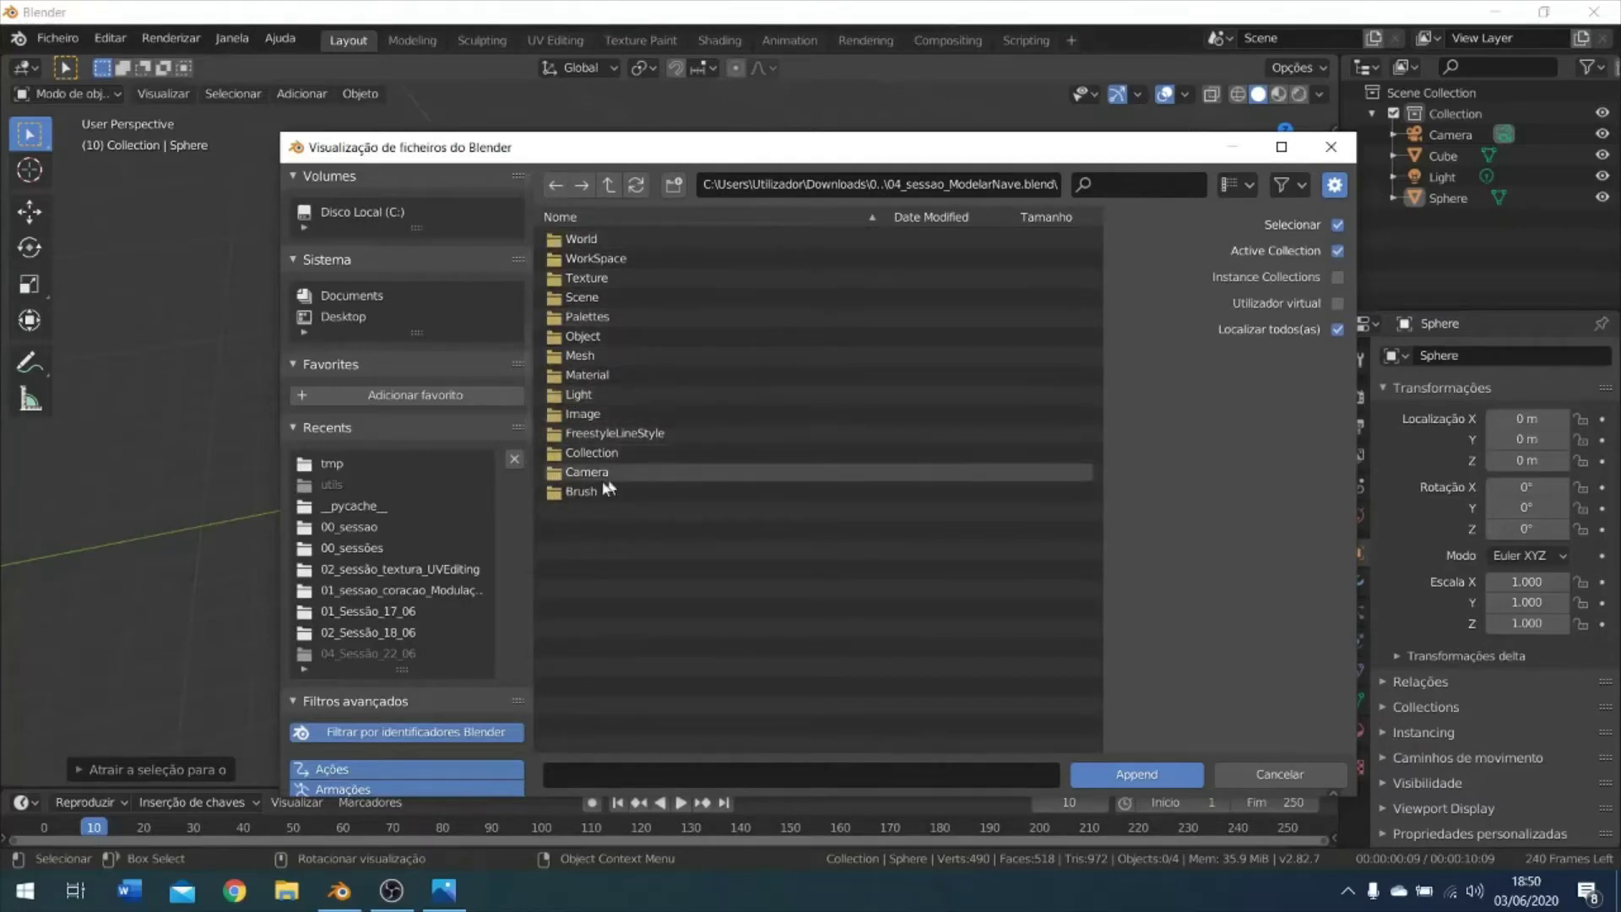
Append the Cube and Círculo objects from the ship file's Object category and view the imported spaceship from above.
left_click(574, 335)
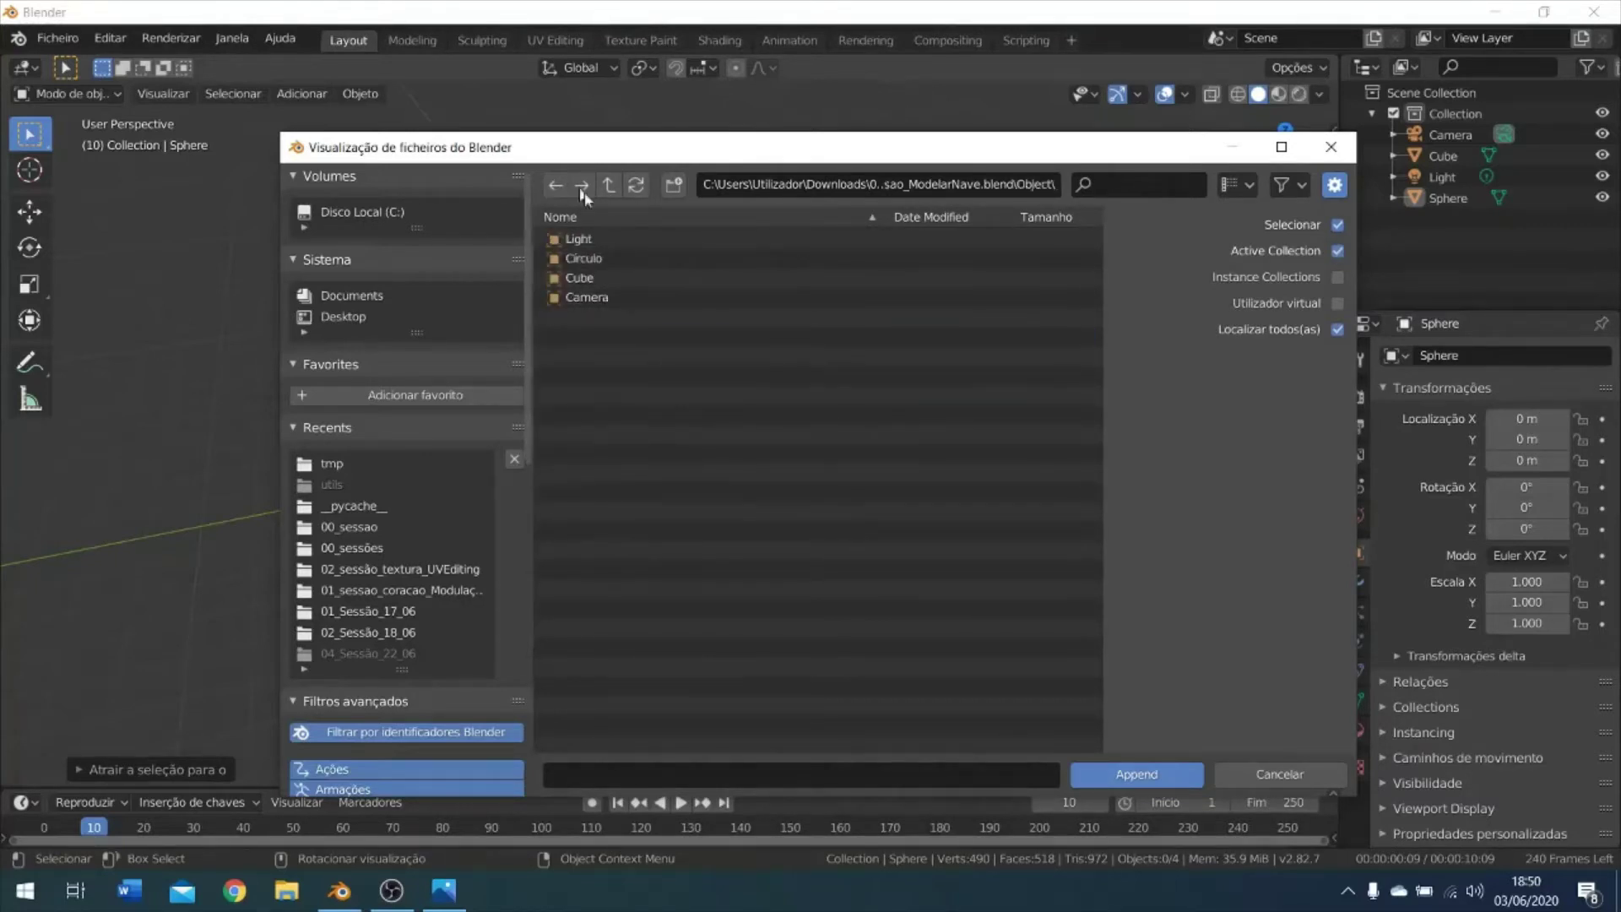
left_click(588, 280)
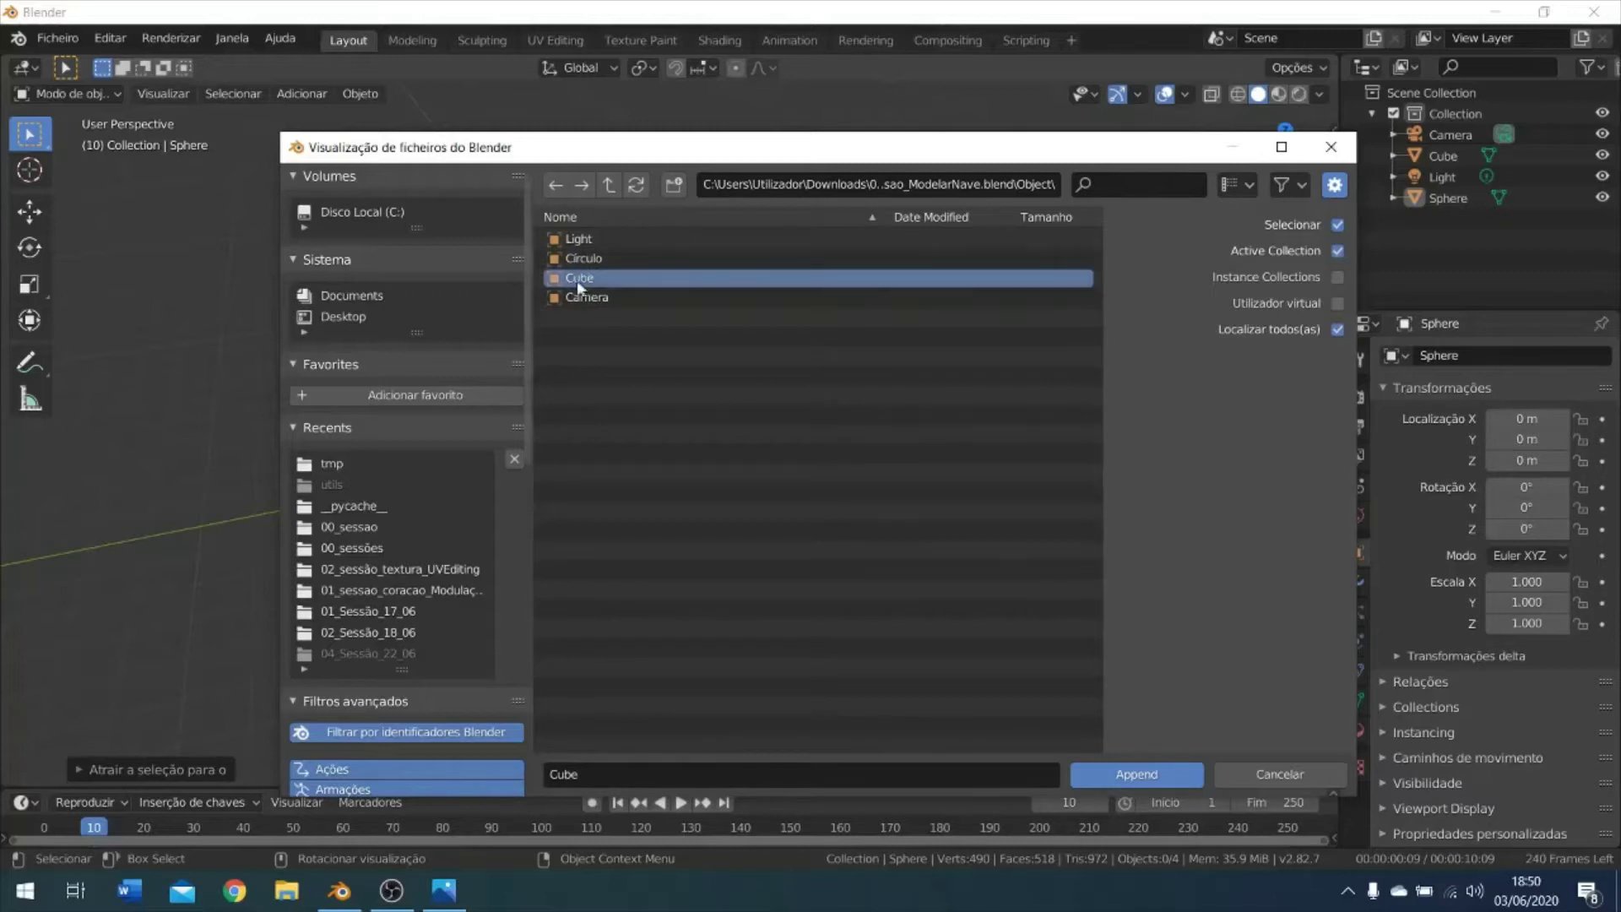
left_click(586, 260, "ctrl")
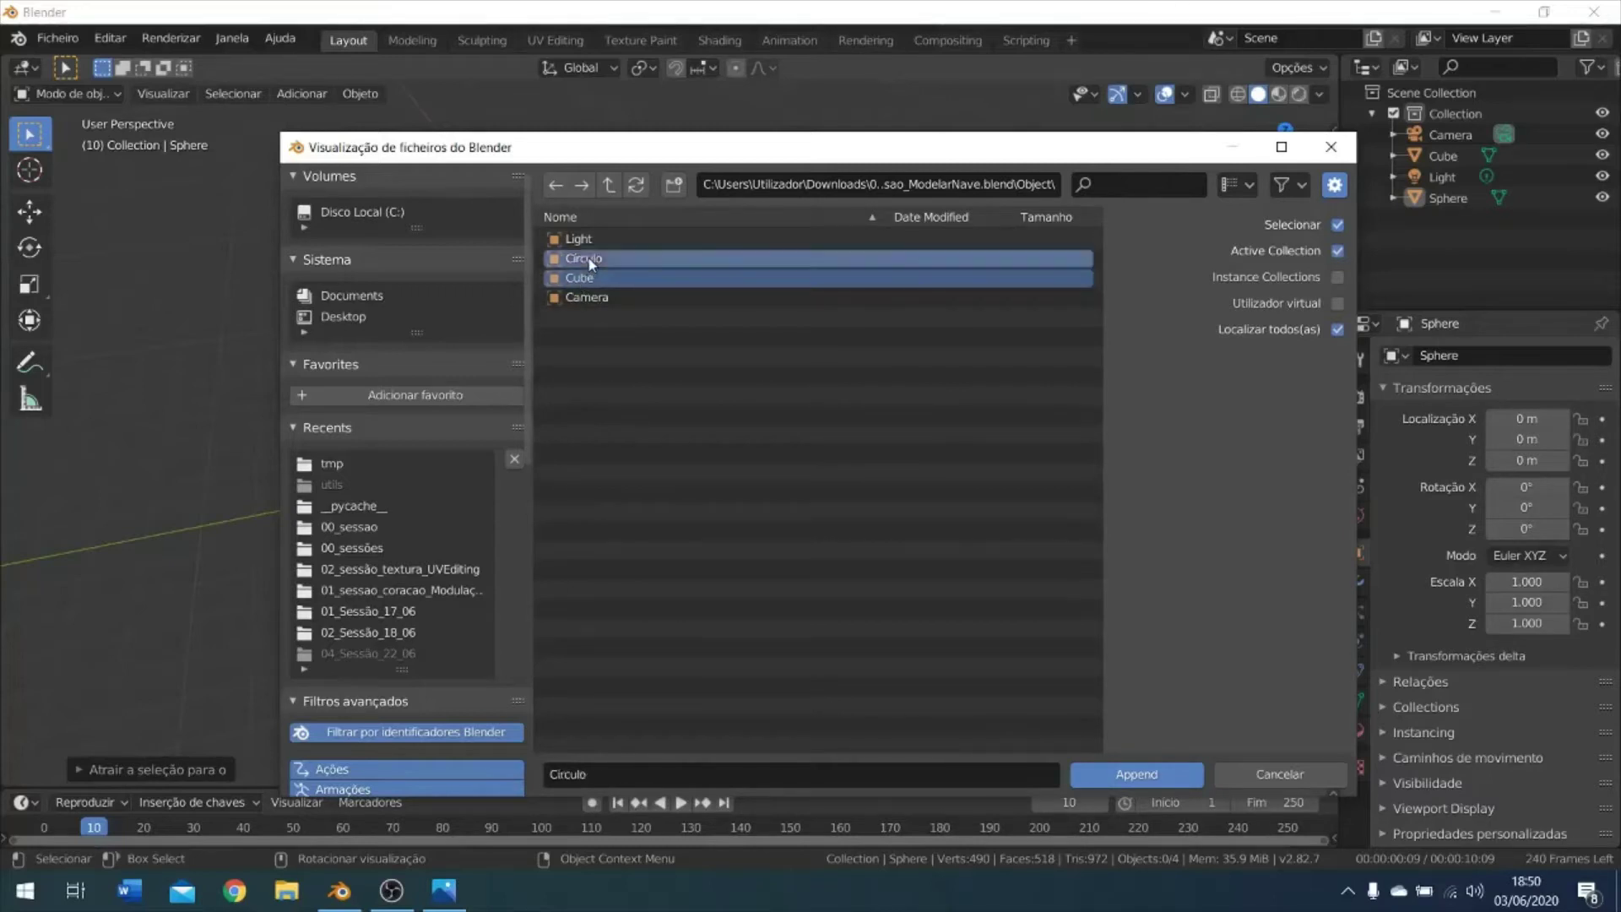
left_click(1133, 780)
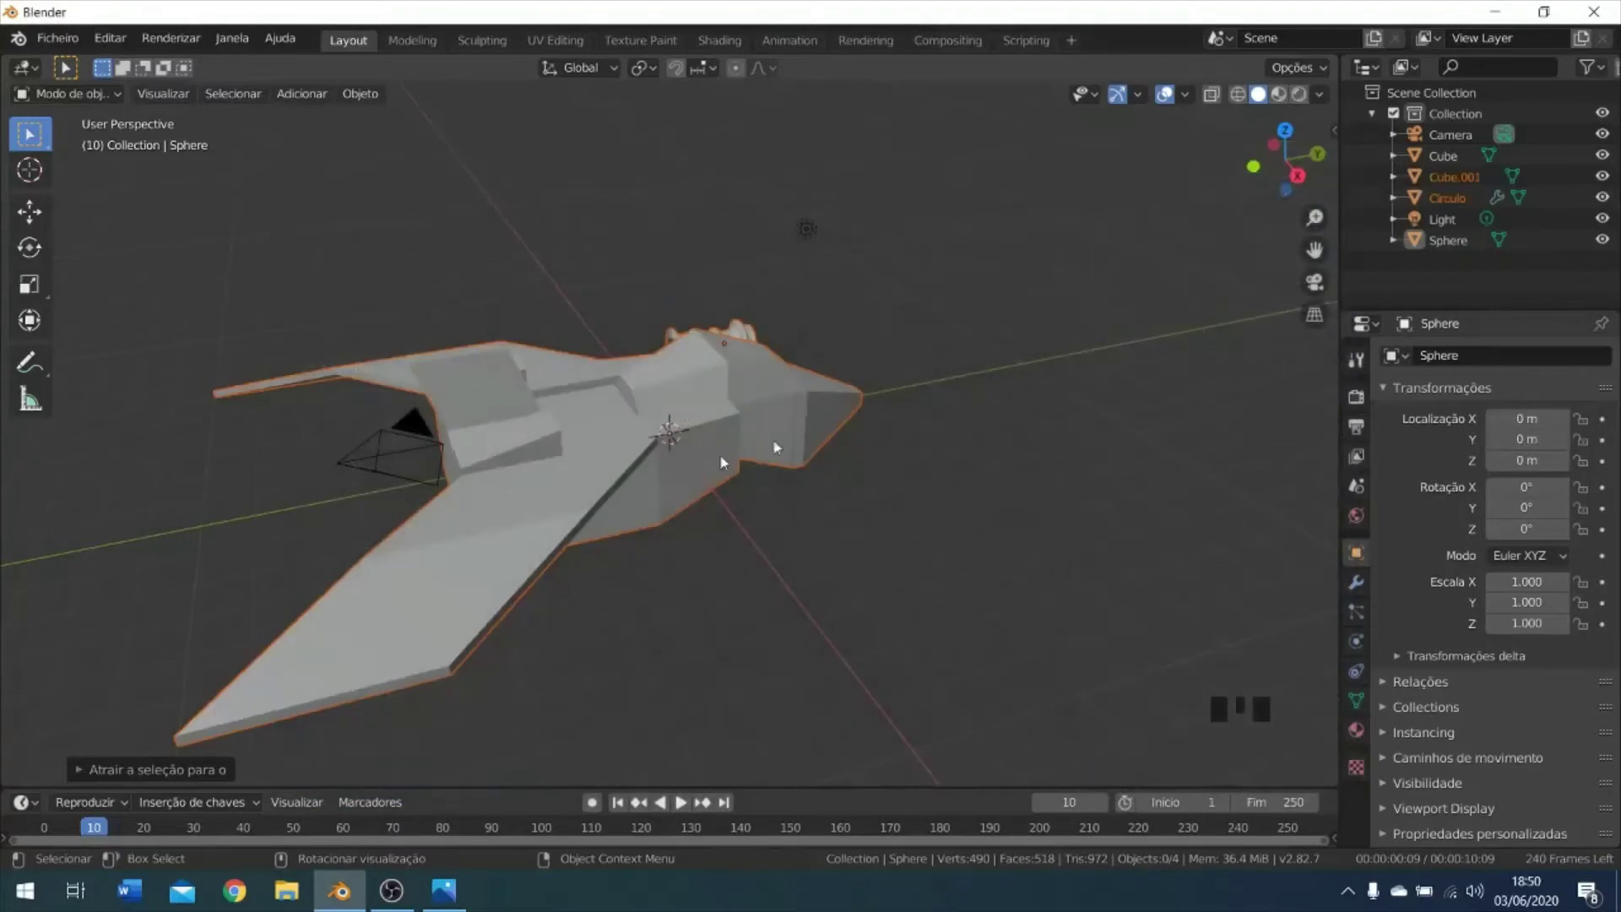
scroll(774, 403, "down", 2)
scroll(774, 404, "down", 1)
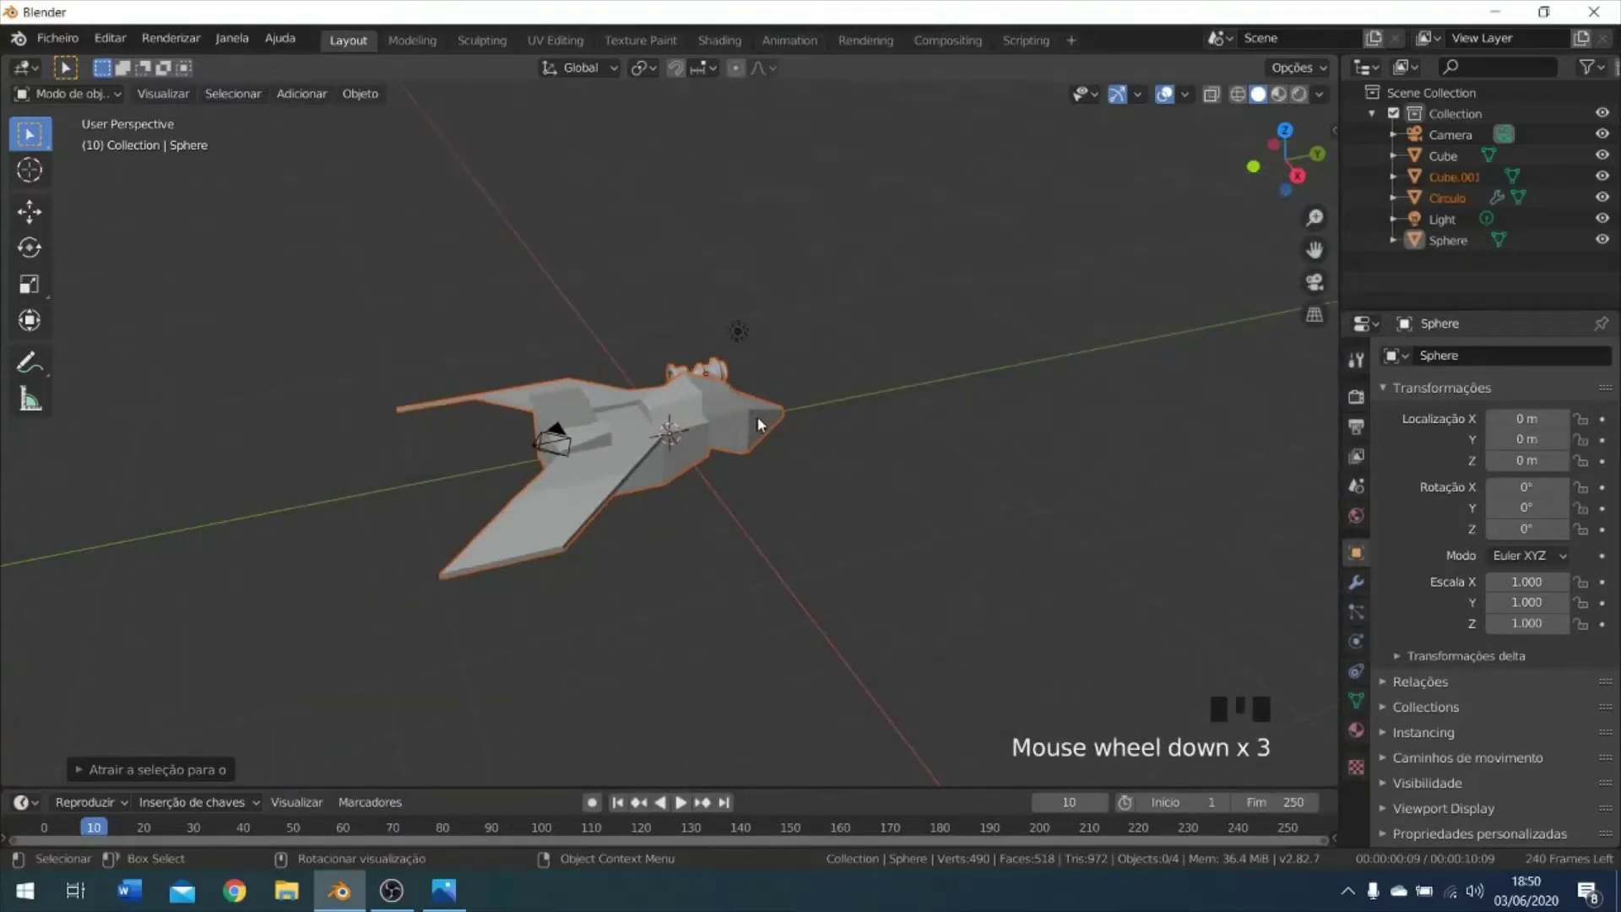
middle_click_drag(770, 414, 729, 459)
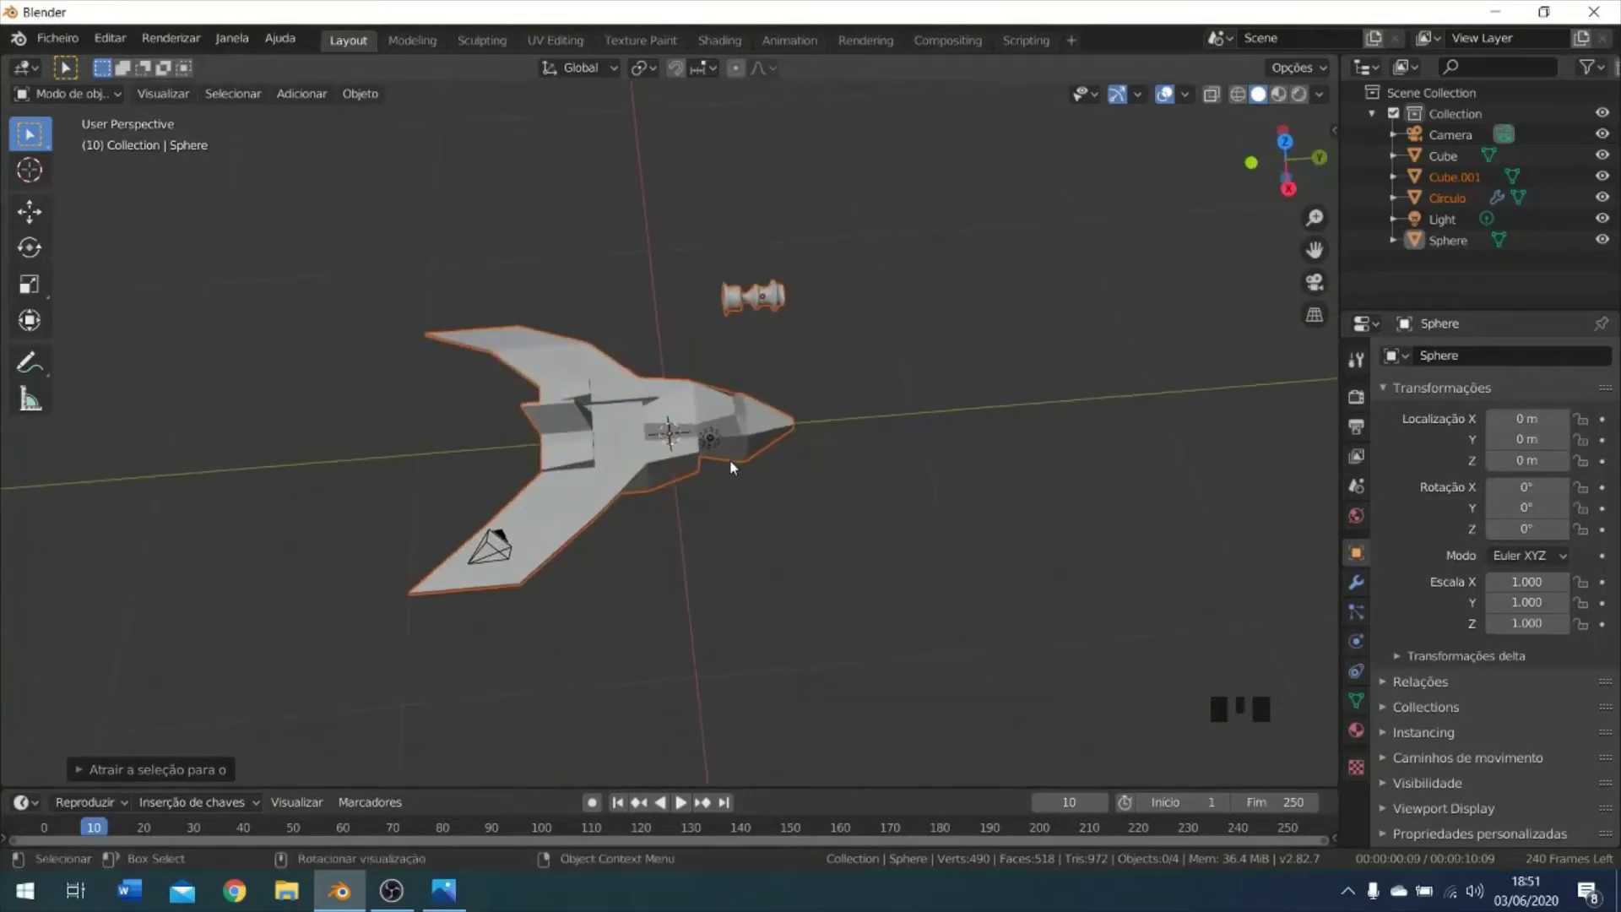
Start another append and browse via 04_Sessão_24_06 and 04_Sessao_Animar_Nave into 04_sessao_Animar_Nave.blend.
left_click(59, 38)
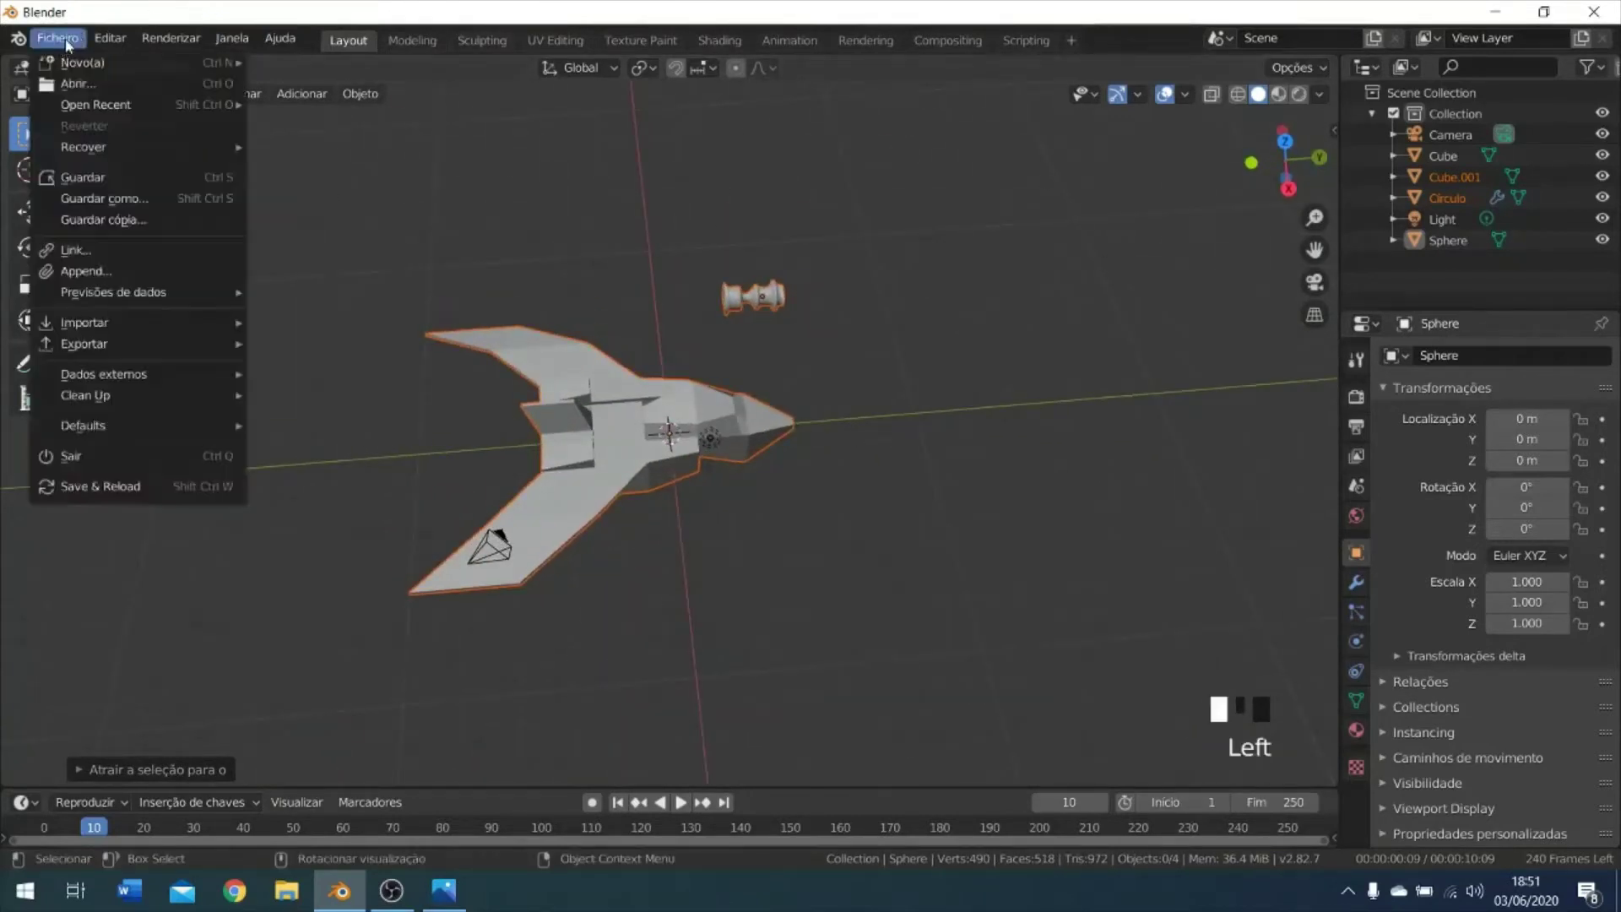
left_click(84, 271)
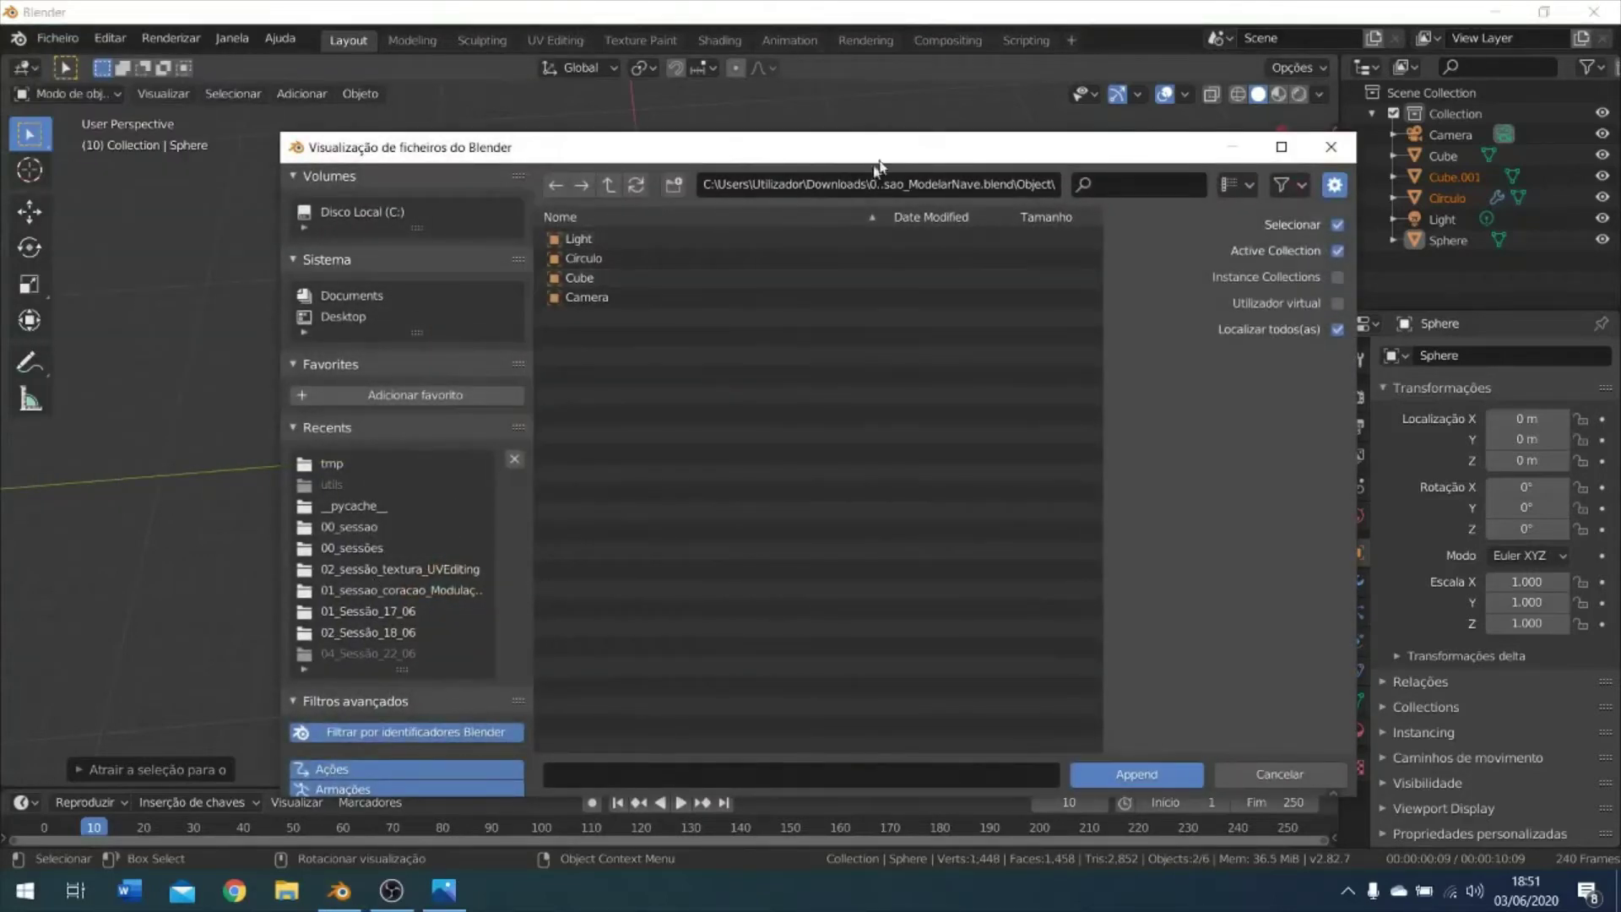
left_click(609, 185)
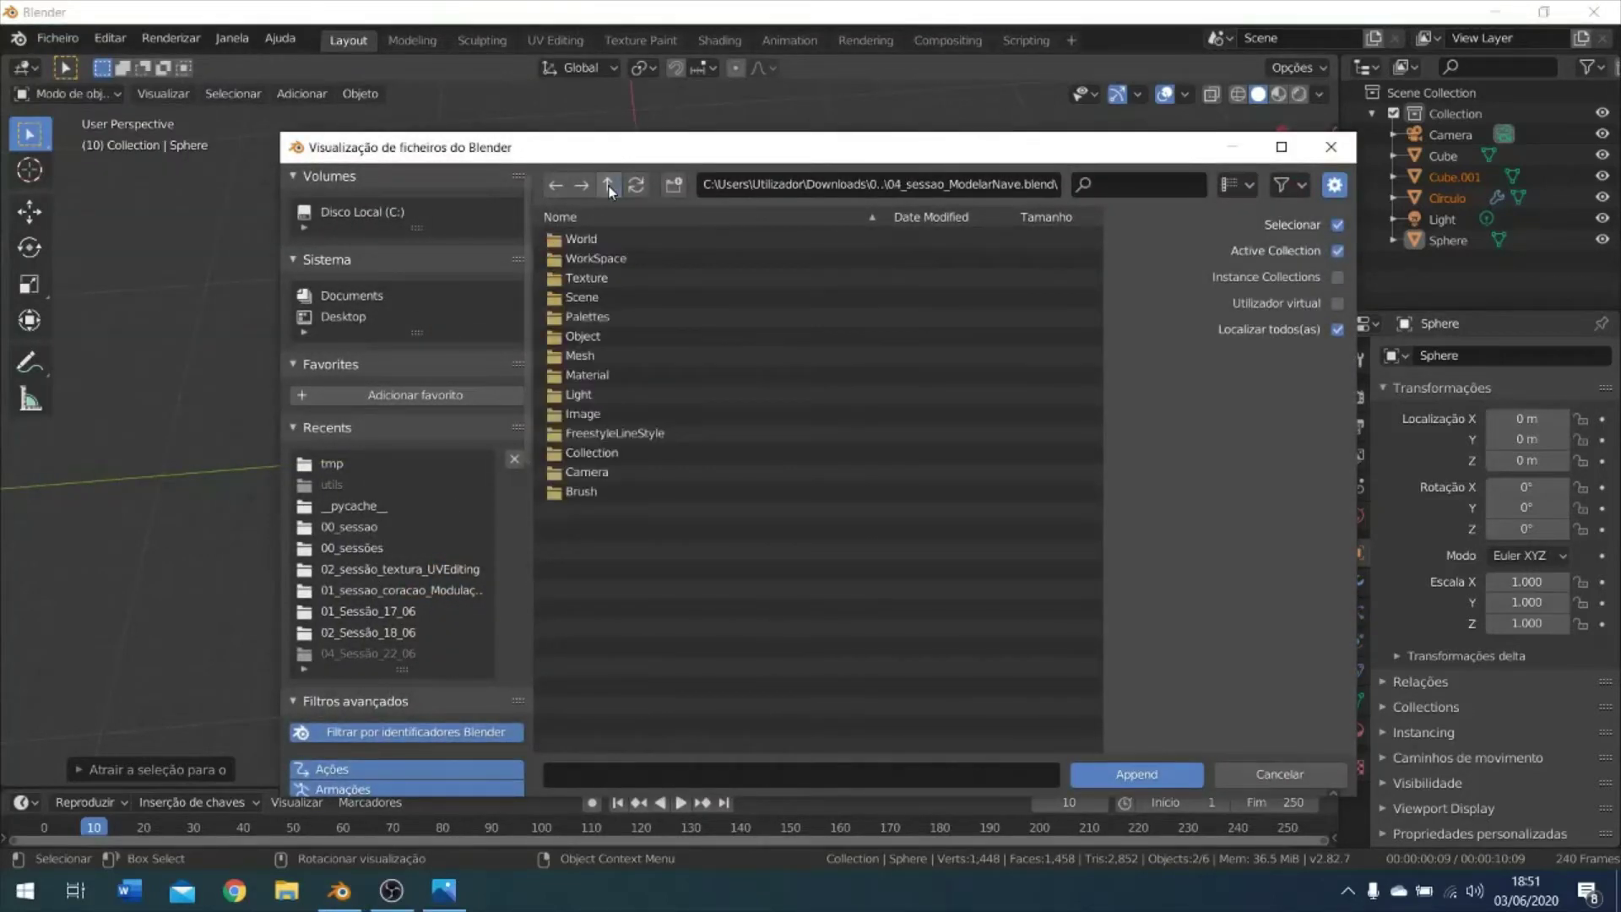
left_click(609, 185)
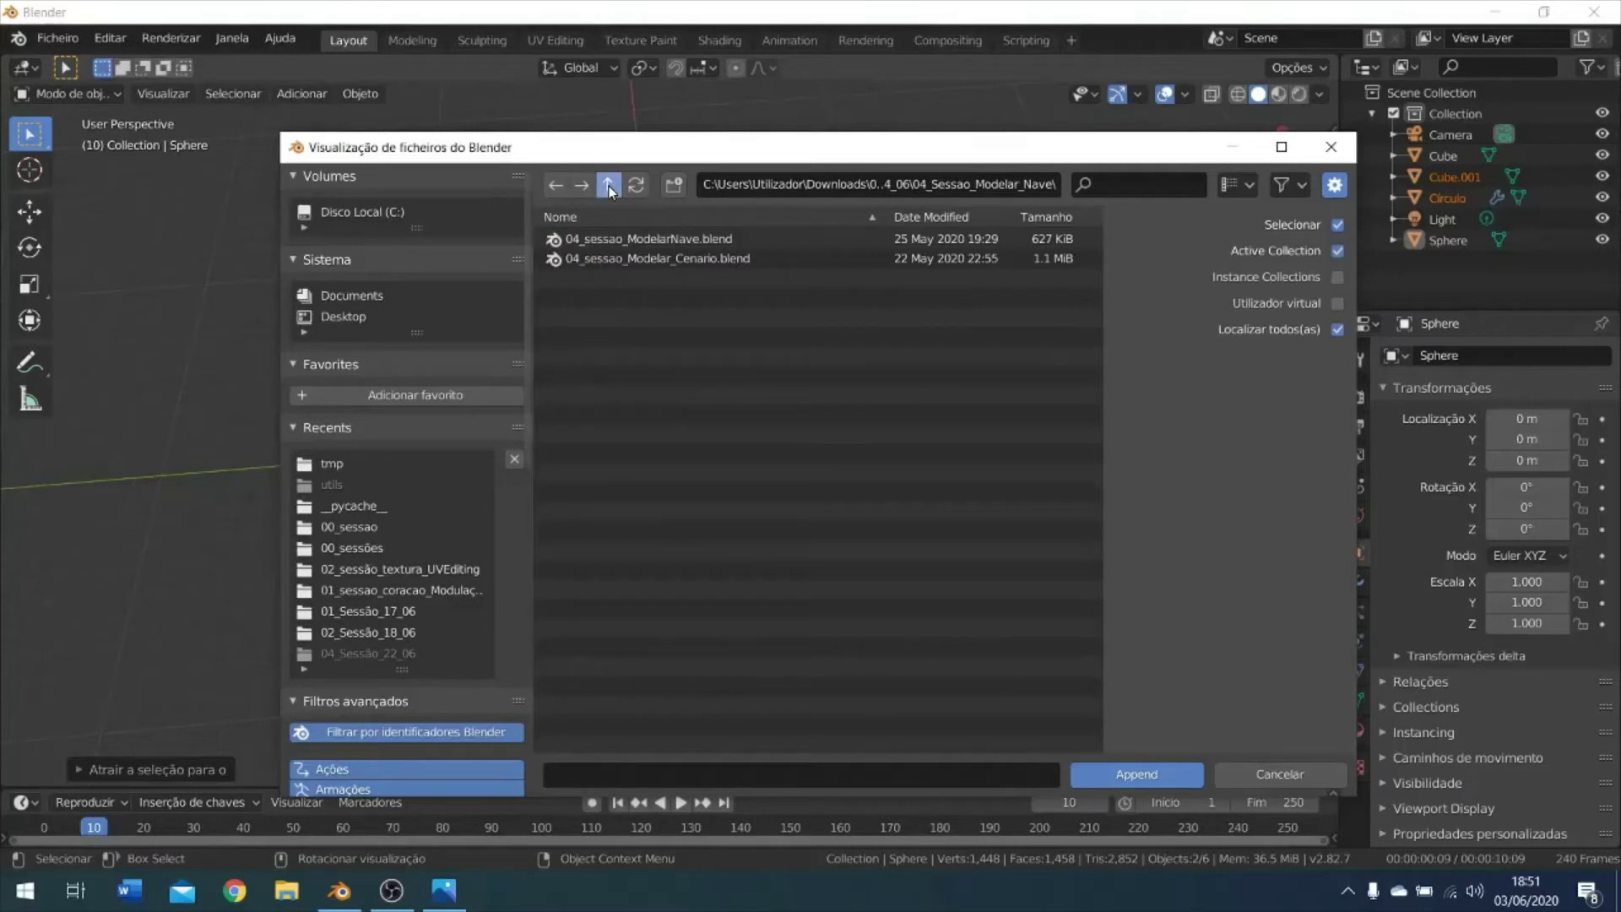
left_click(609, 186)
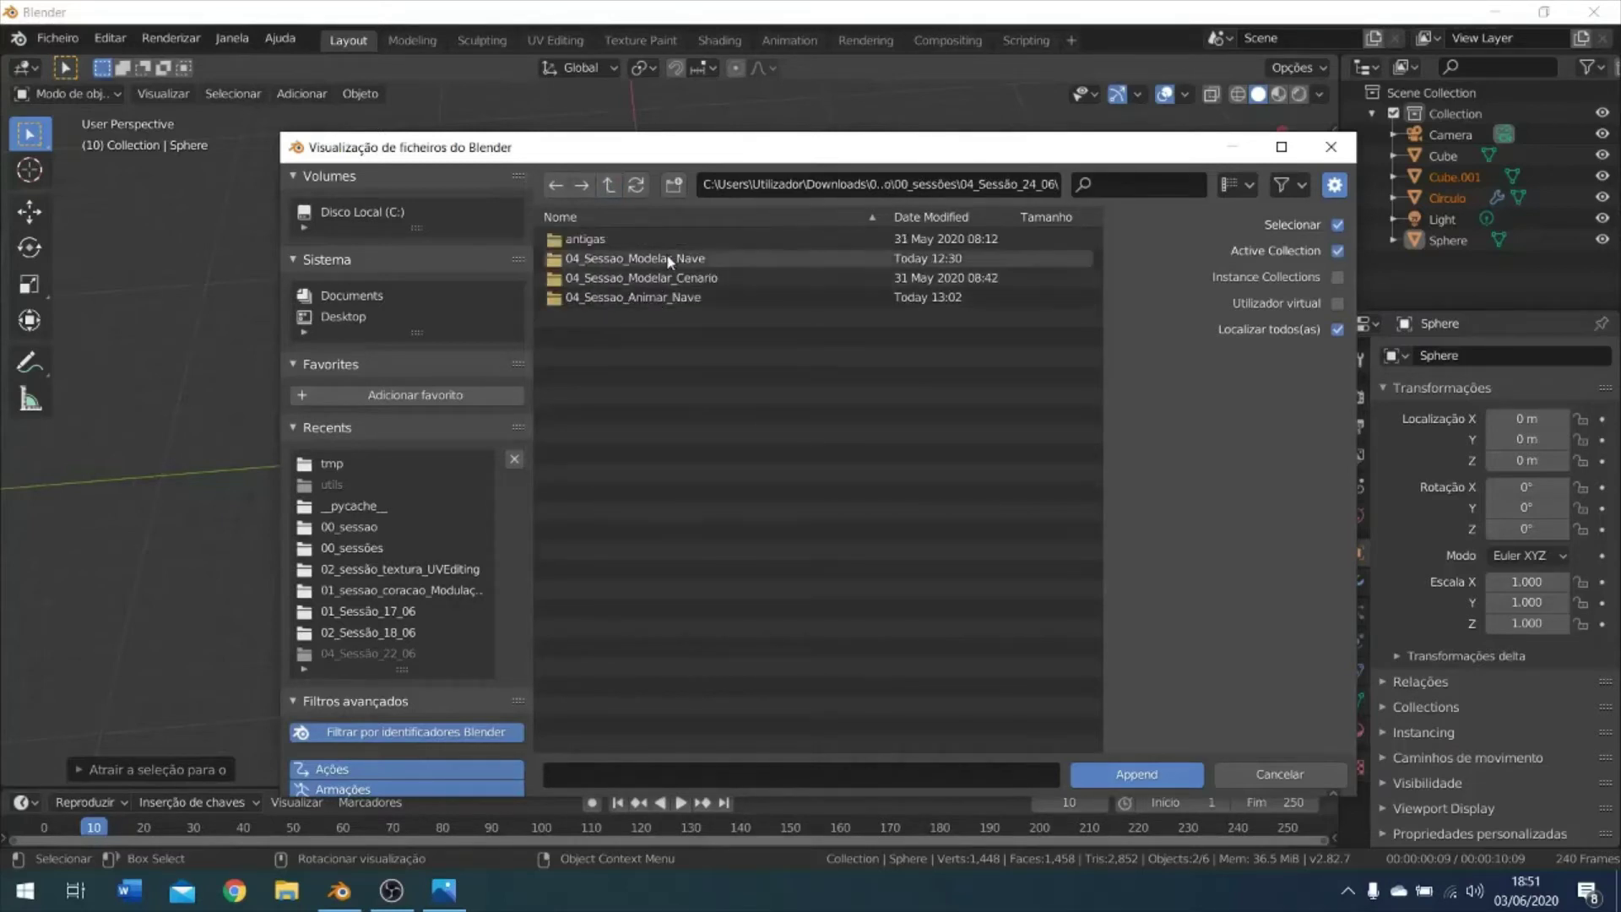
double_click(667, 277)
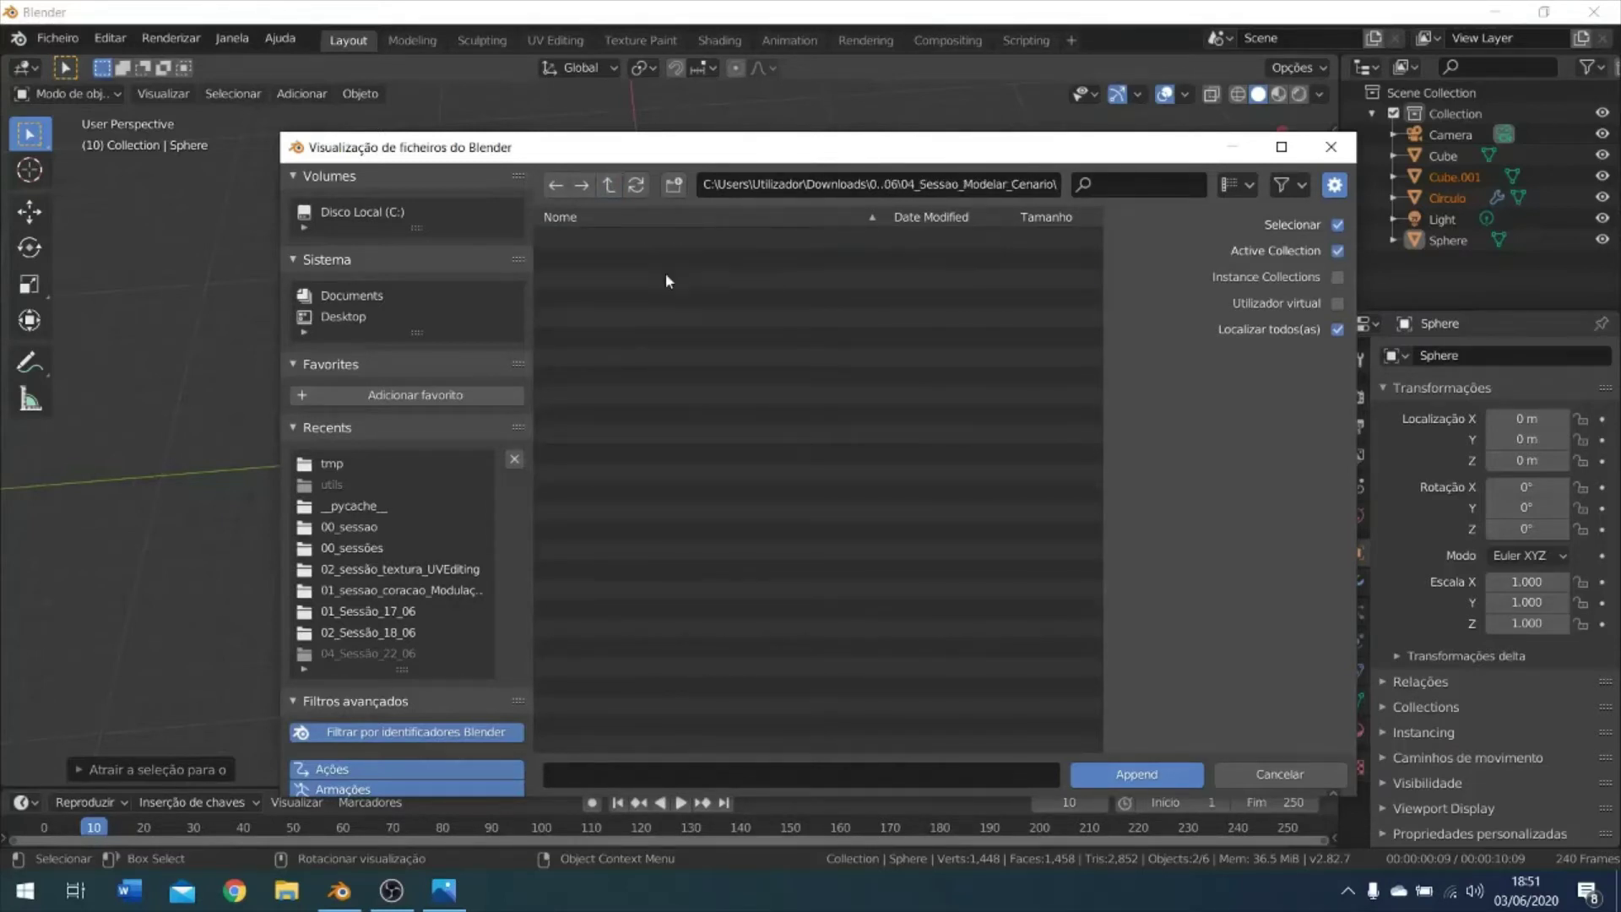
left_click(607, 187)
double_click(615, 302)
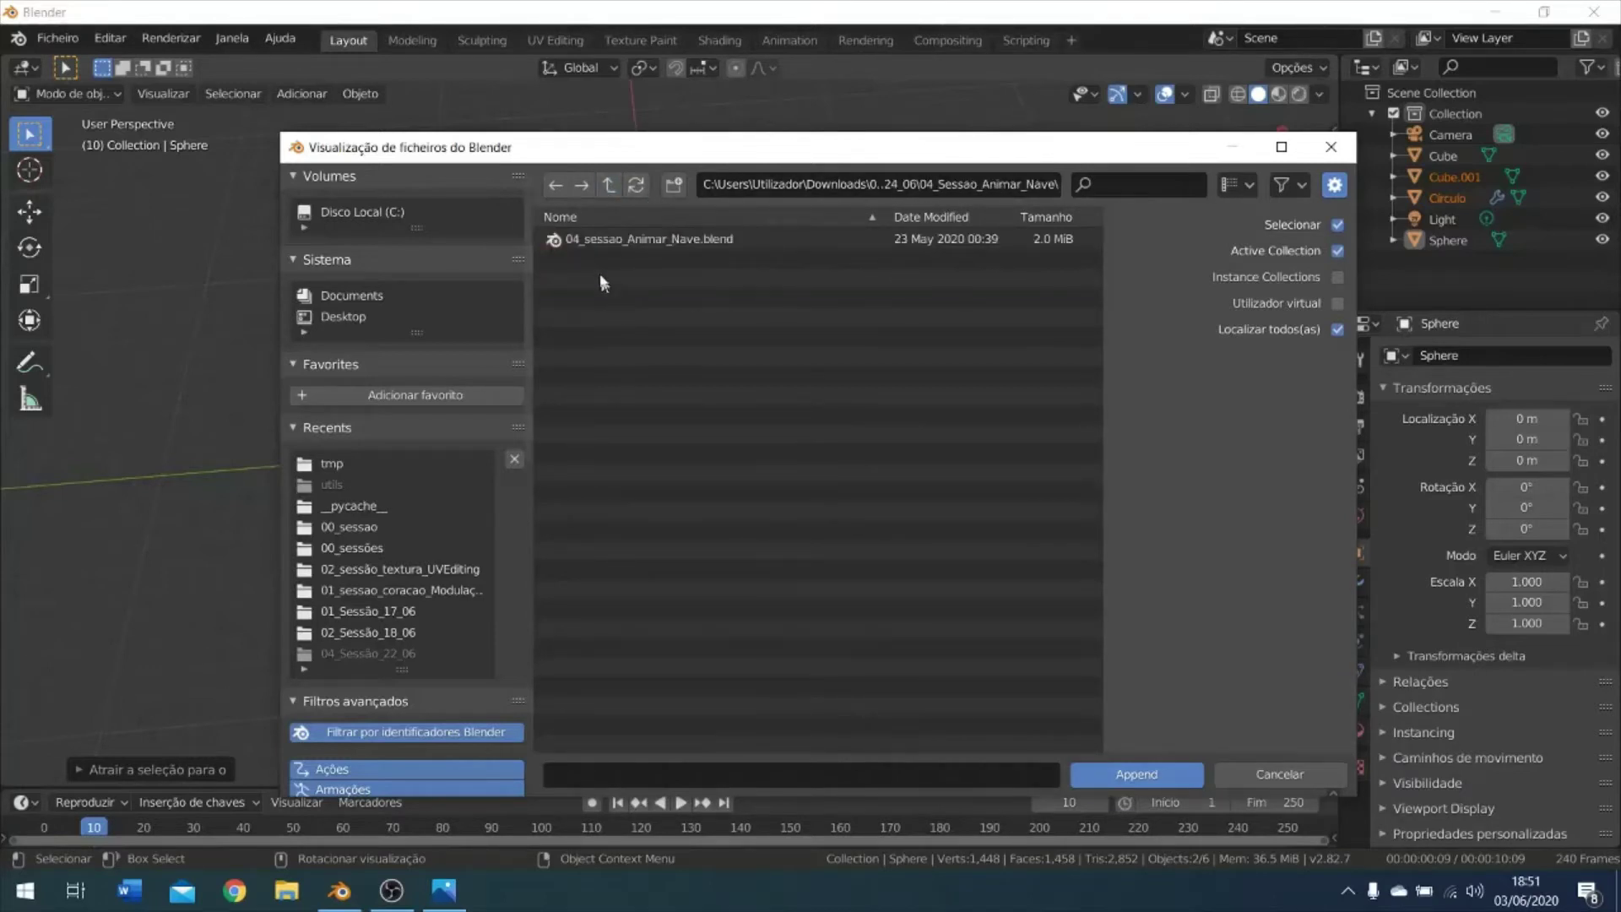
left_click(616, 243)
double_click(619, 244)
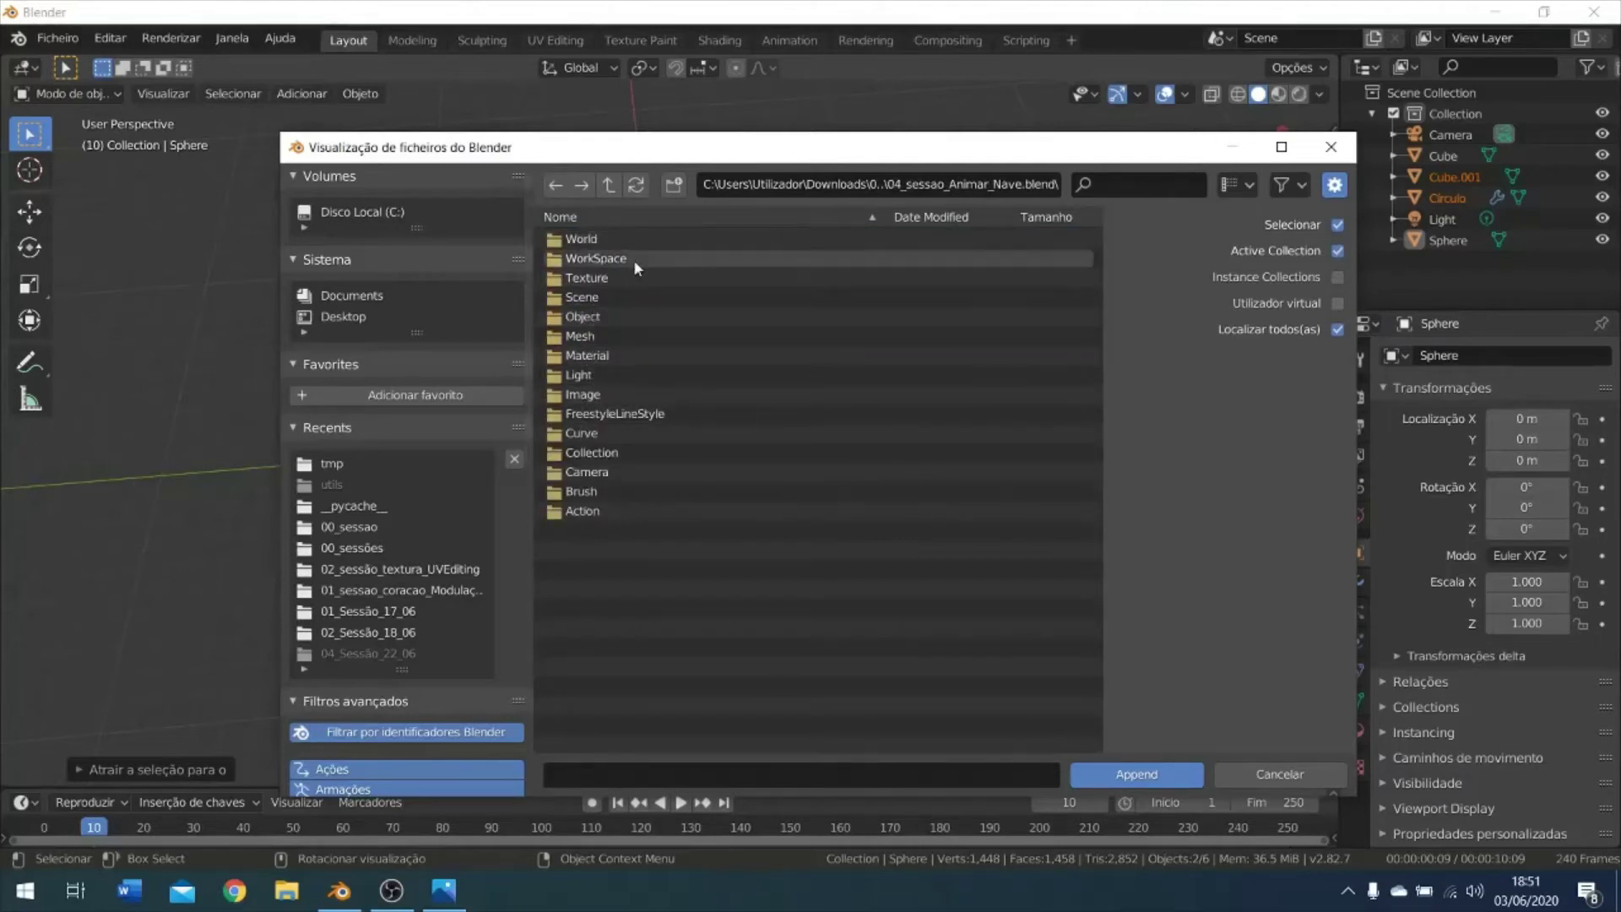
Append the Círculo object from the Object category of 04_sessao_Animar_Nave.blend.
double_click(592, 317)
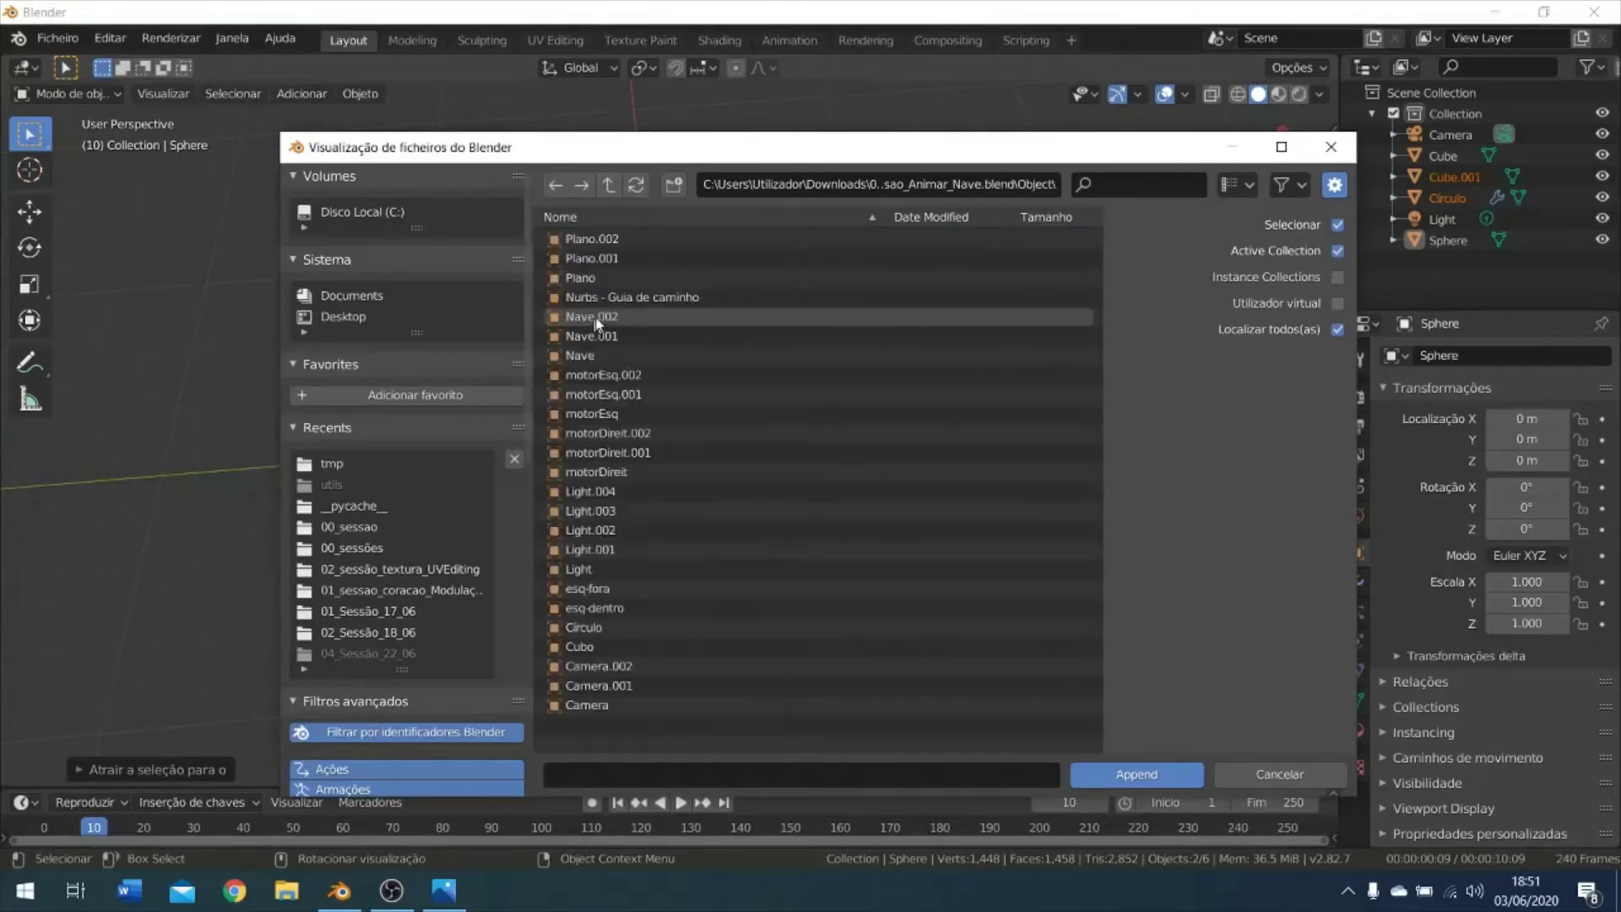
left_click(583, 628)
left_click(1110, 774)
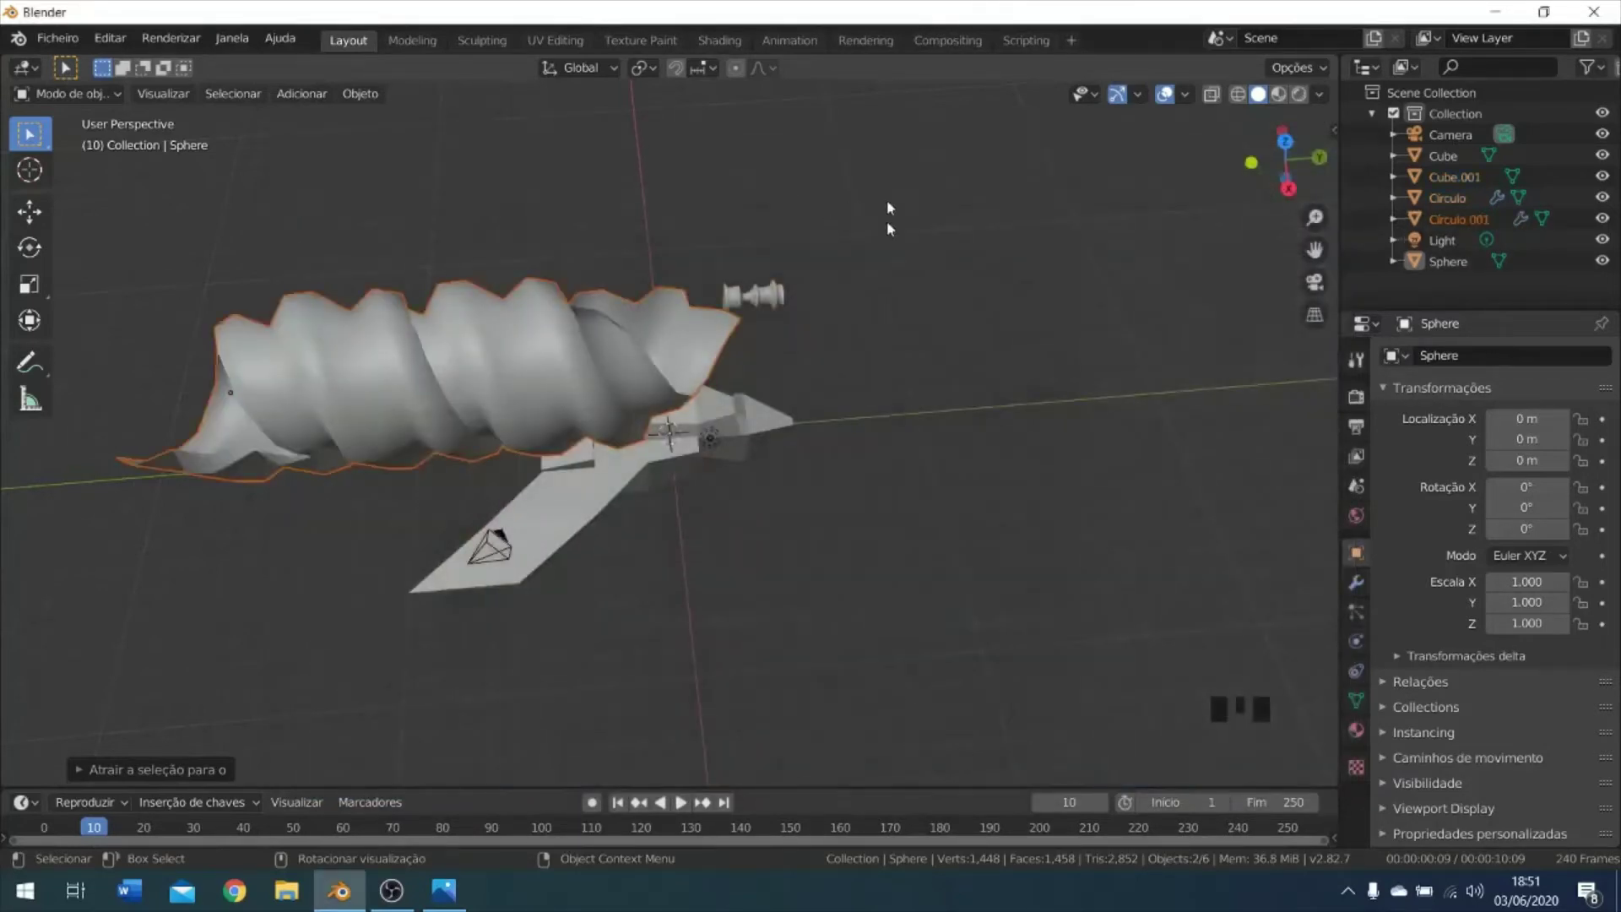
Scale down the newly appended spiral Círculo object and move it beside the spaceship's wing.
middle_click_drag(710, 467, 525, 349)
key("s")
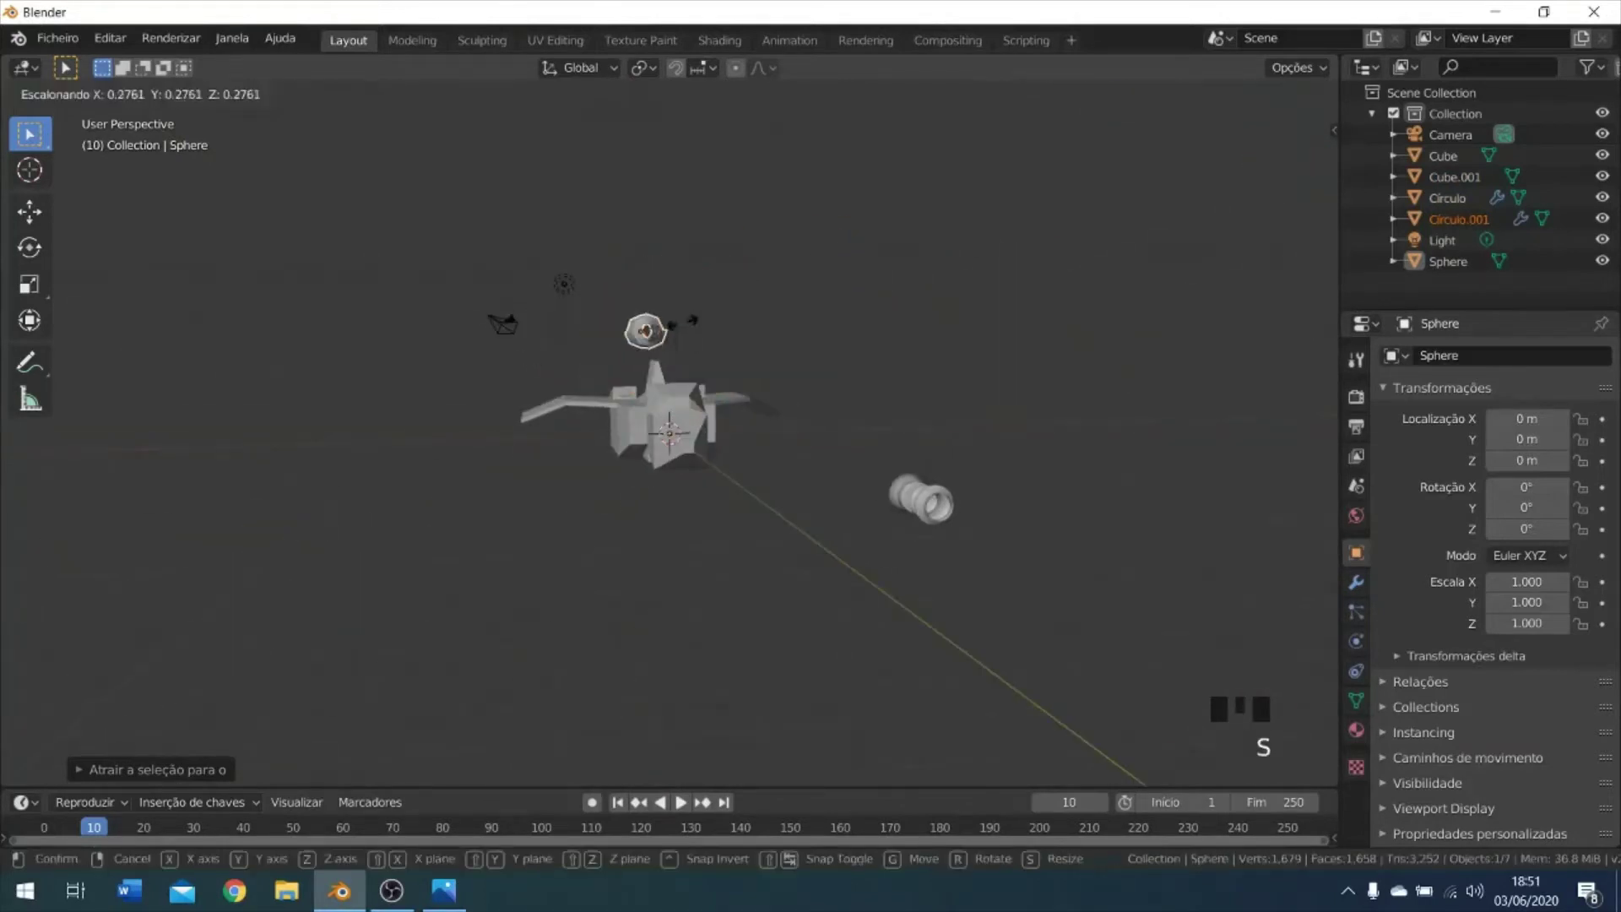
left_click(717, 296)
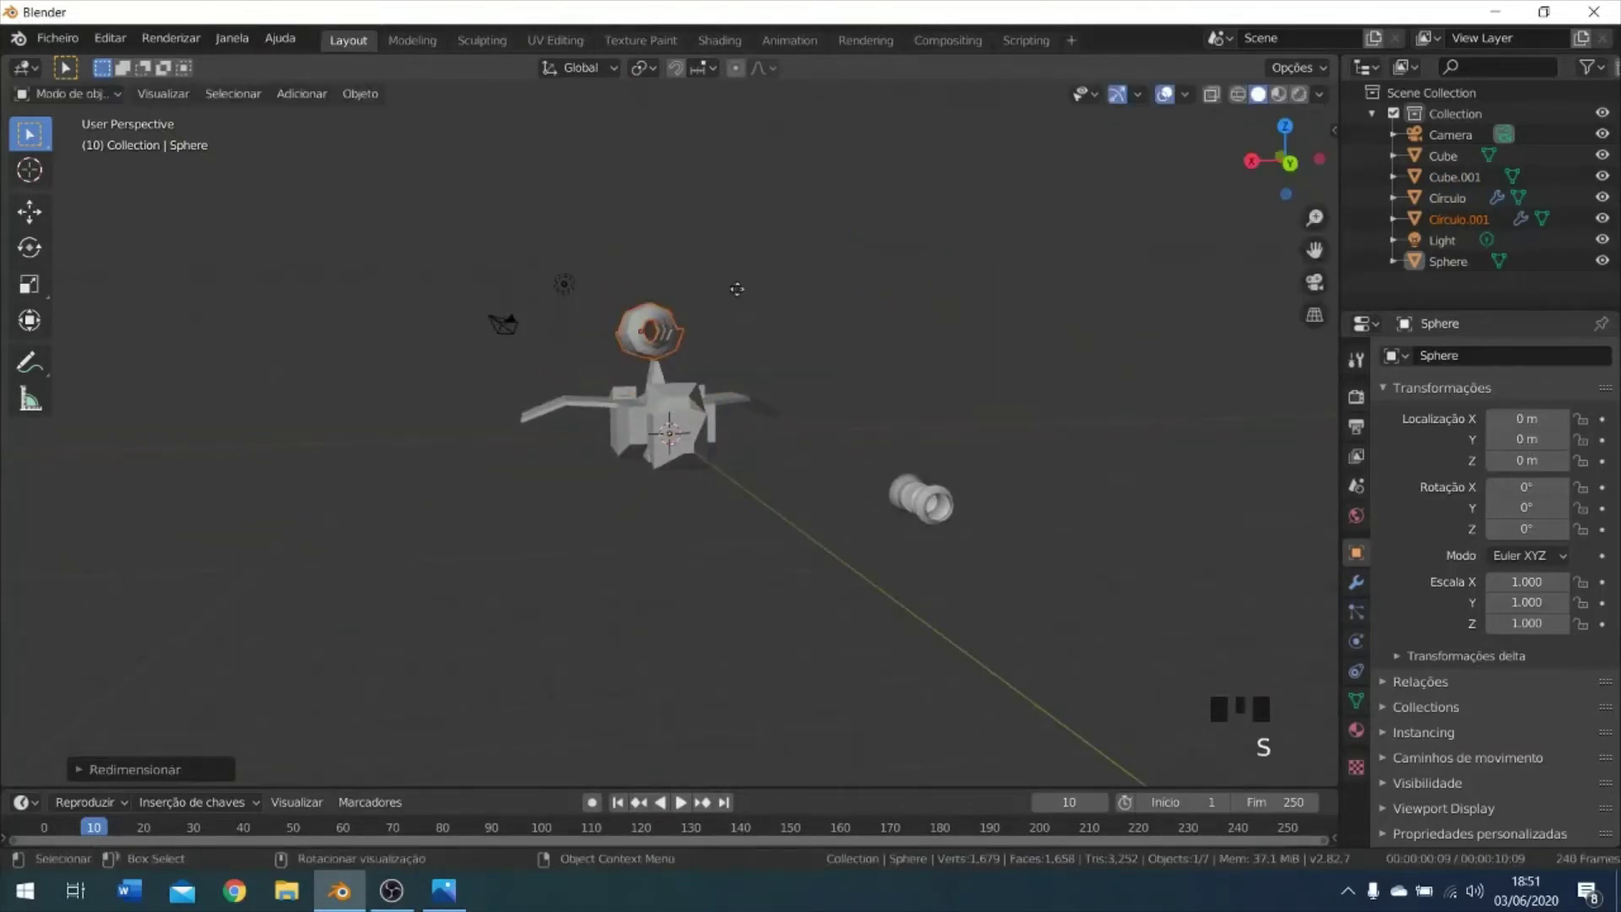
key("g")
left_click(574, 403)
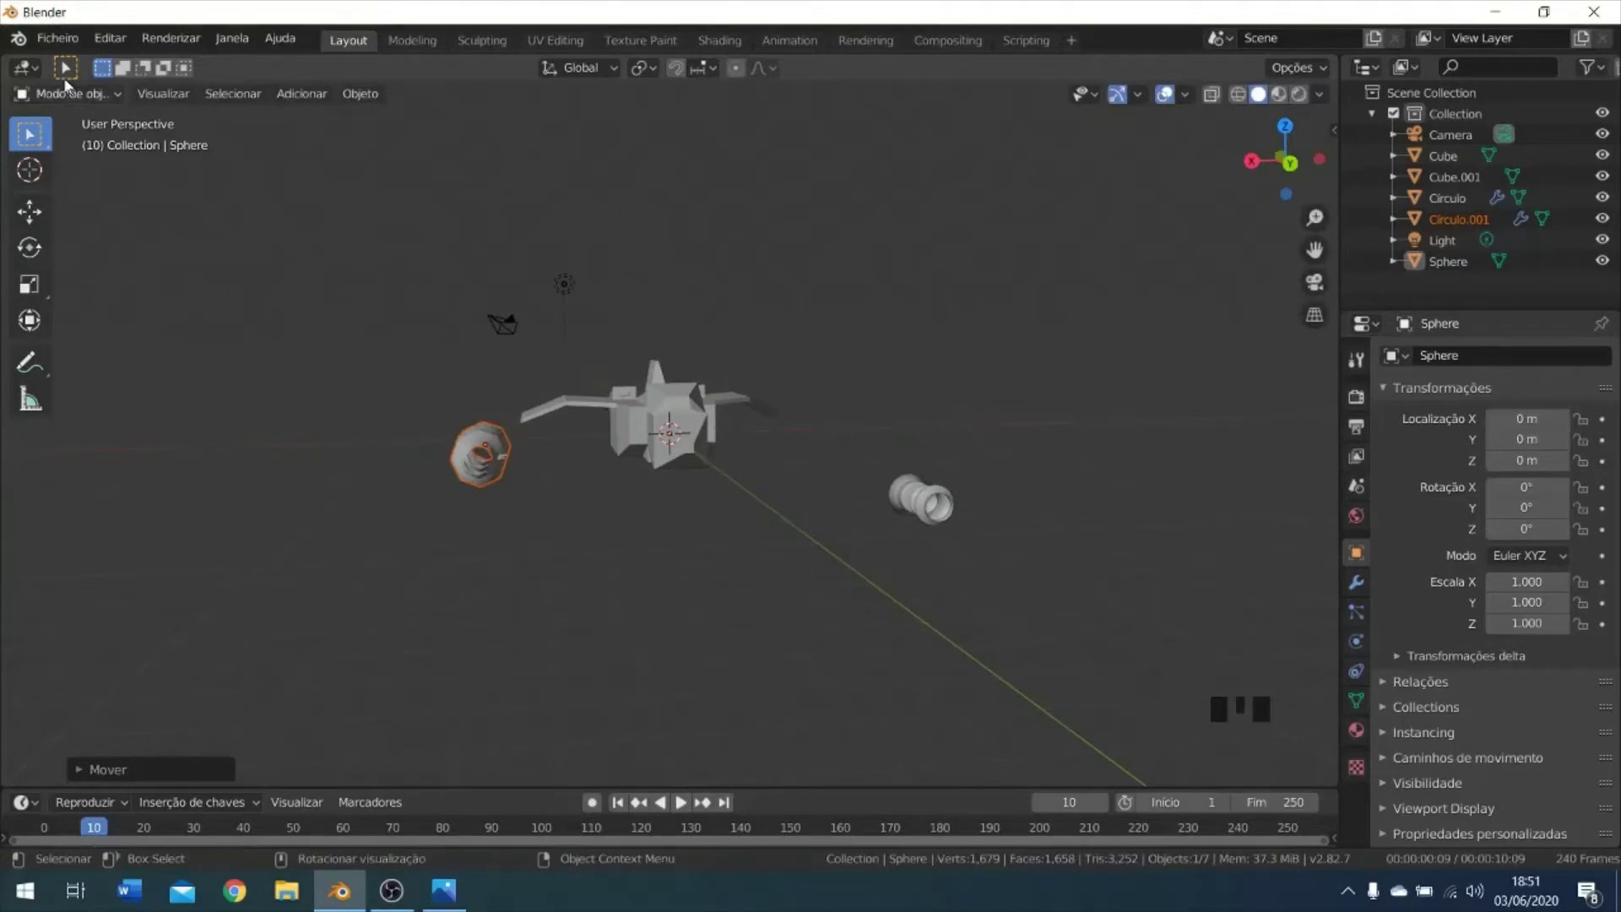
Undo the spiral object's move and scaling and both append operations, leaving only the original scene objects.
left_click(57, 38)
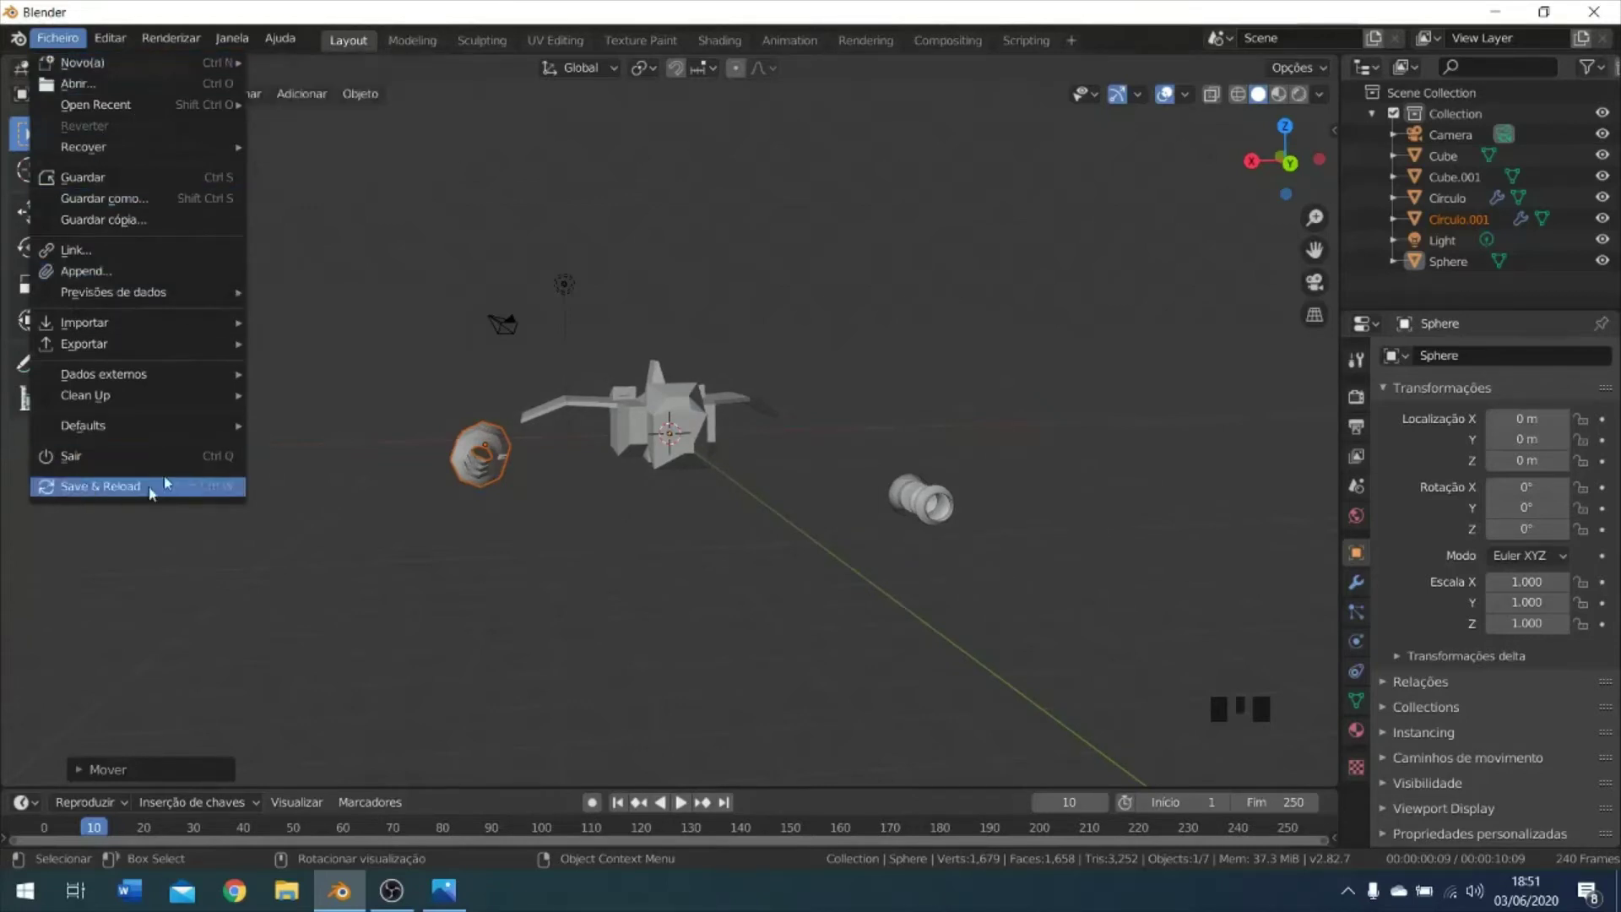
left_click(108, 40)
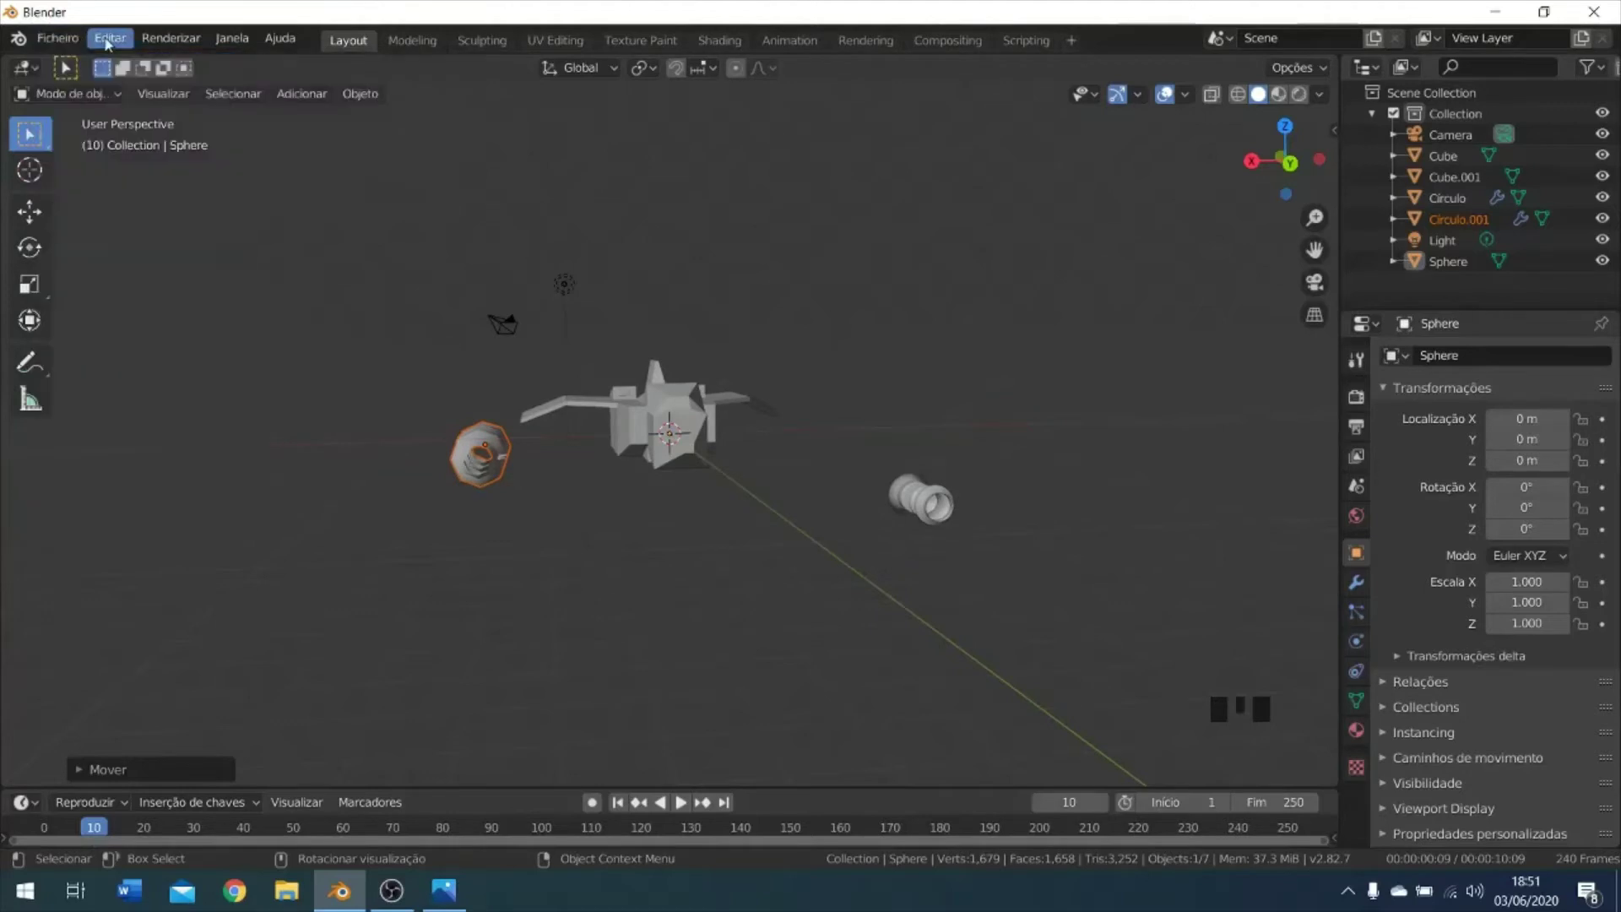
left_click(108, 39)
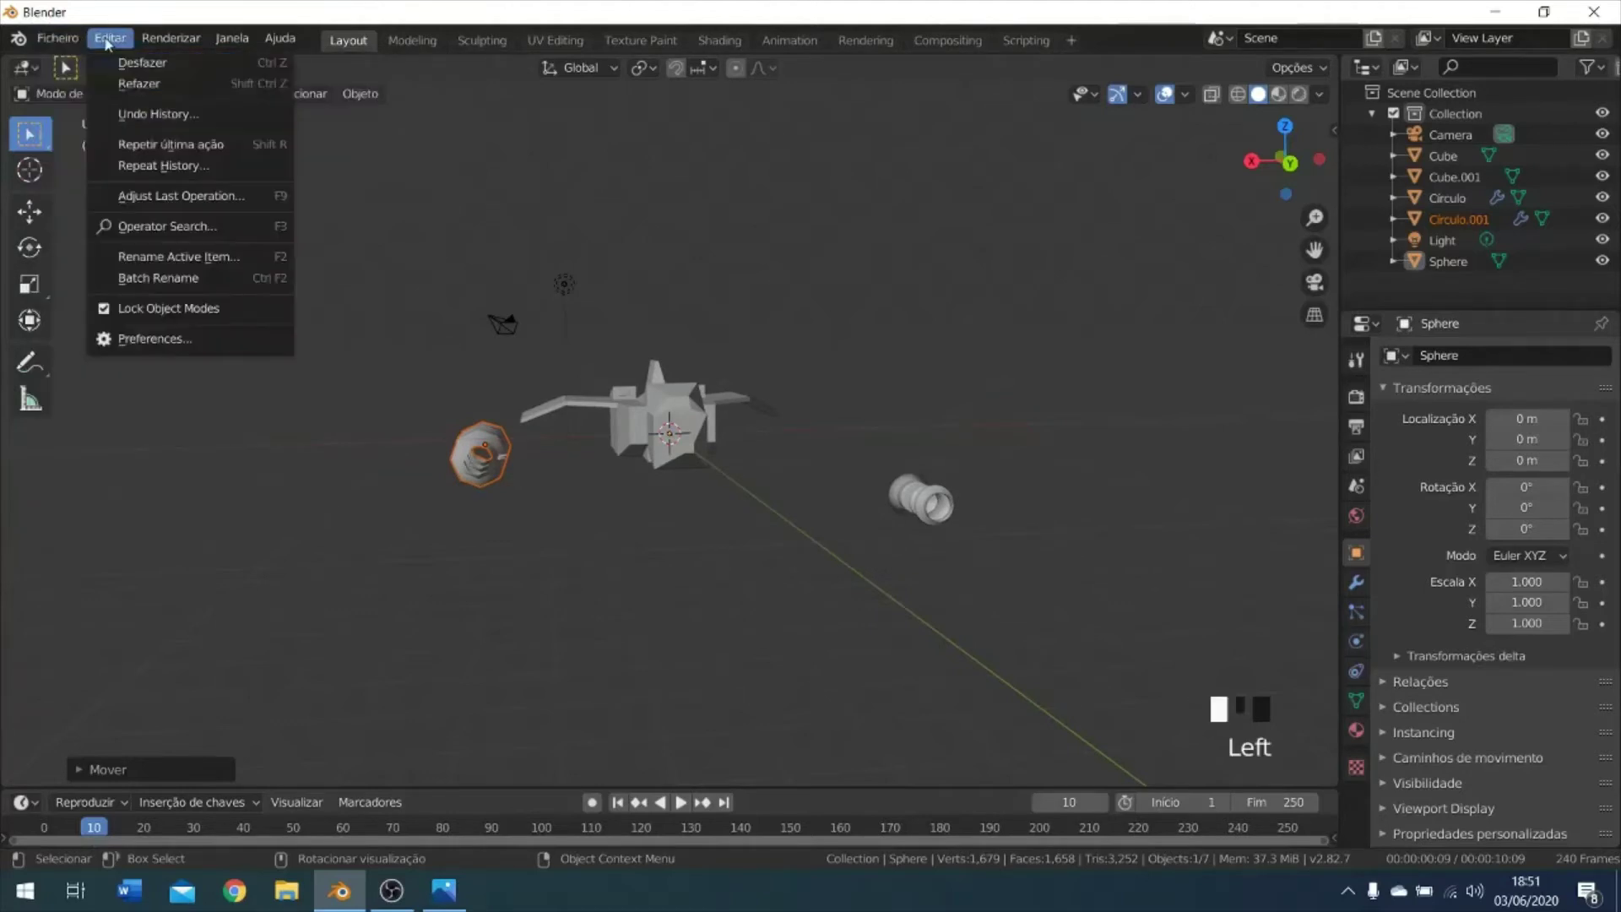
left_click(141, 63)
left_click(109, 38)
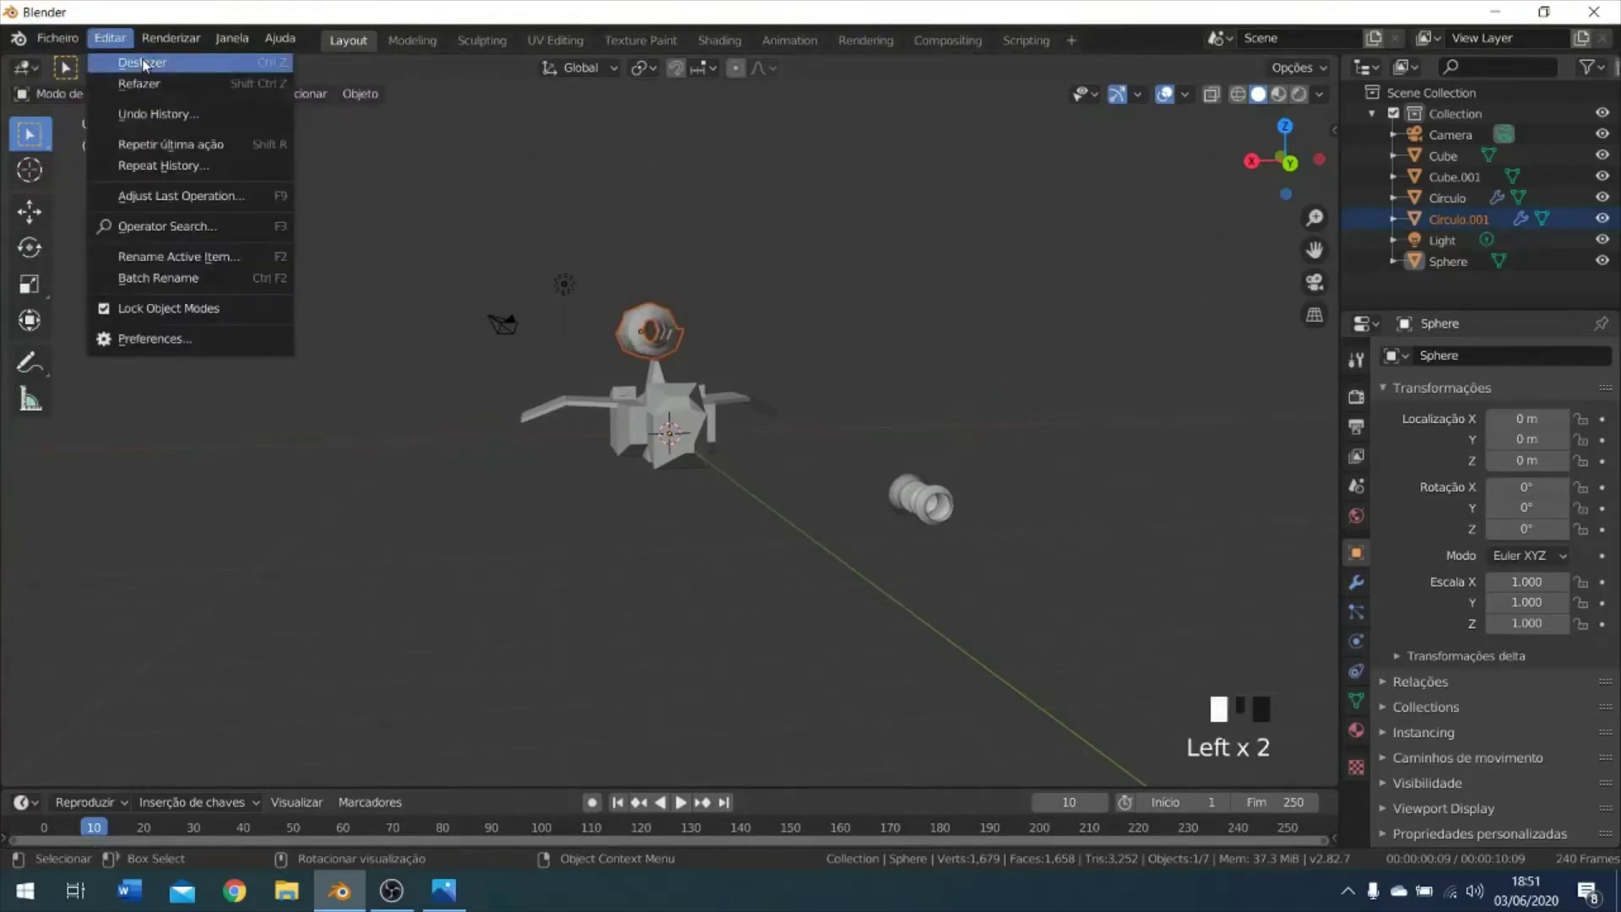
left_click(141, 63)
left_click(122, 39)
left_click(135, 63)
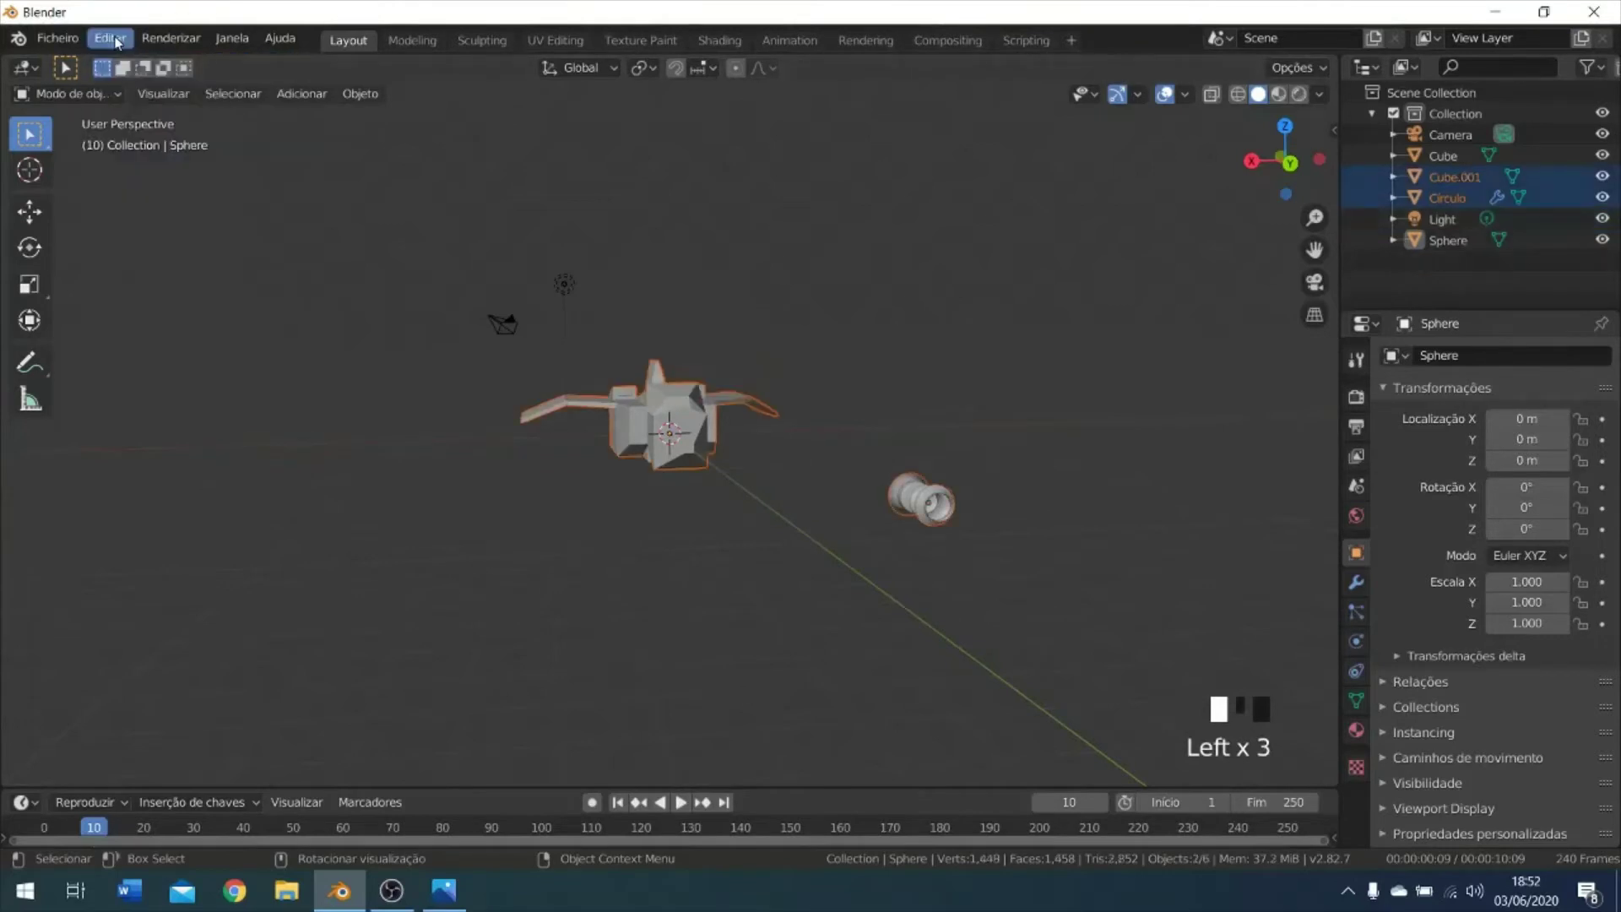
left_click(110, 38)
left_click(132, 64)
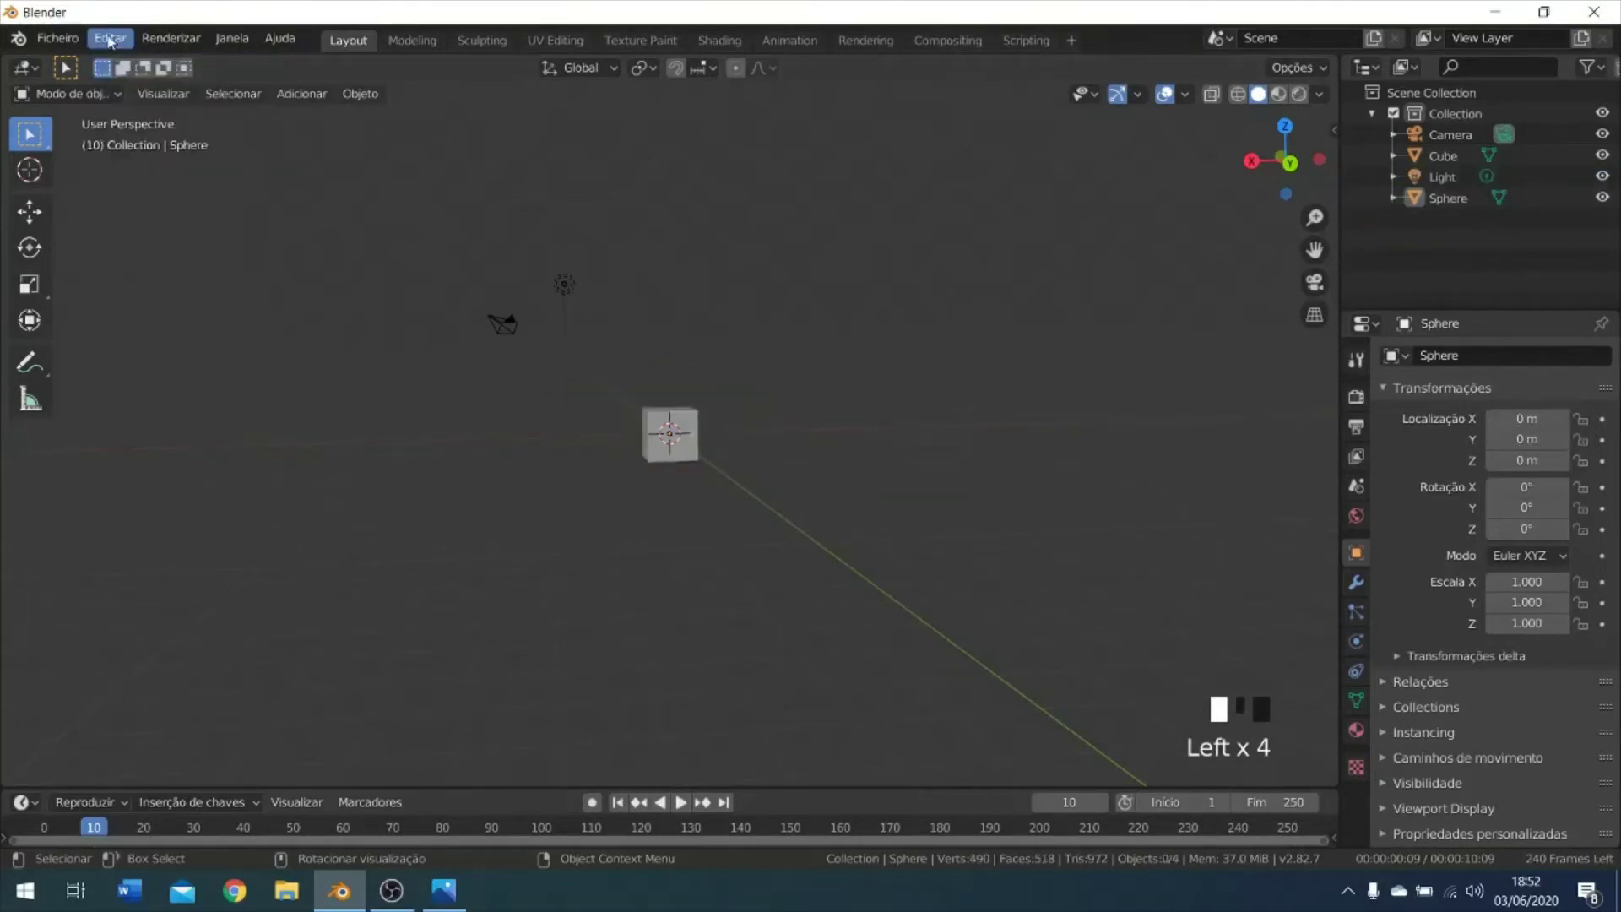
left_click(109, 39)
left_click(139, 63)
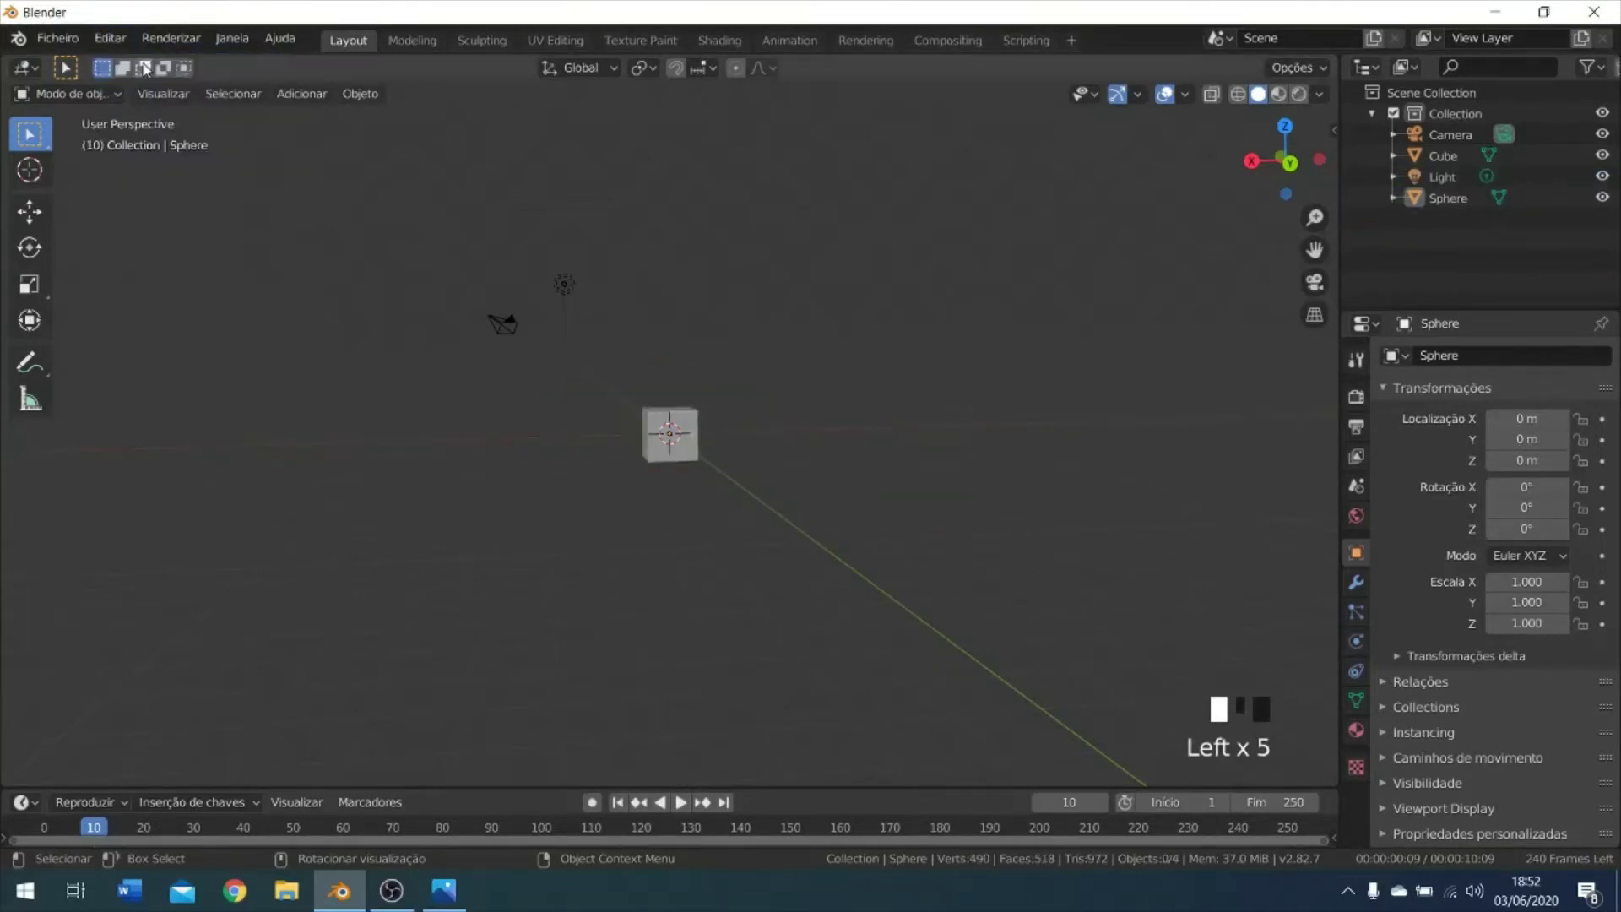
scroll(684, 414, "up", 4)
scroll(680, 422, "down", 3)
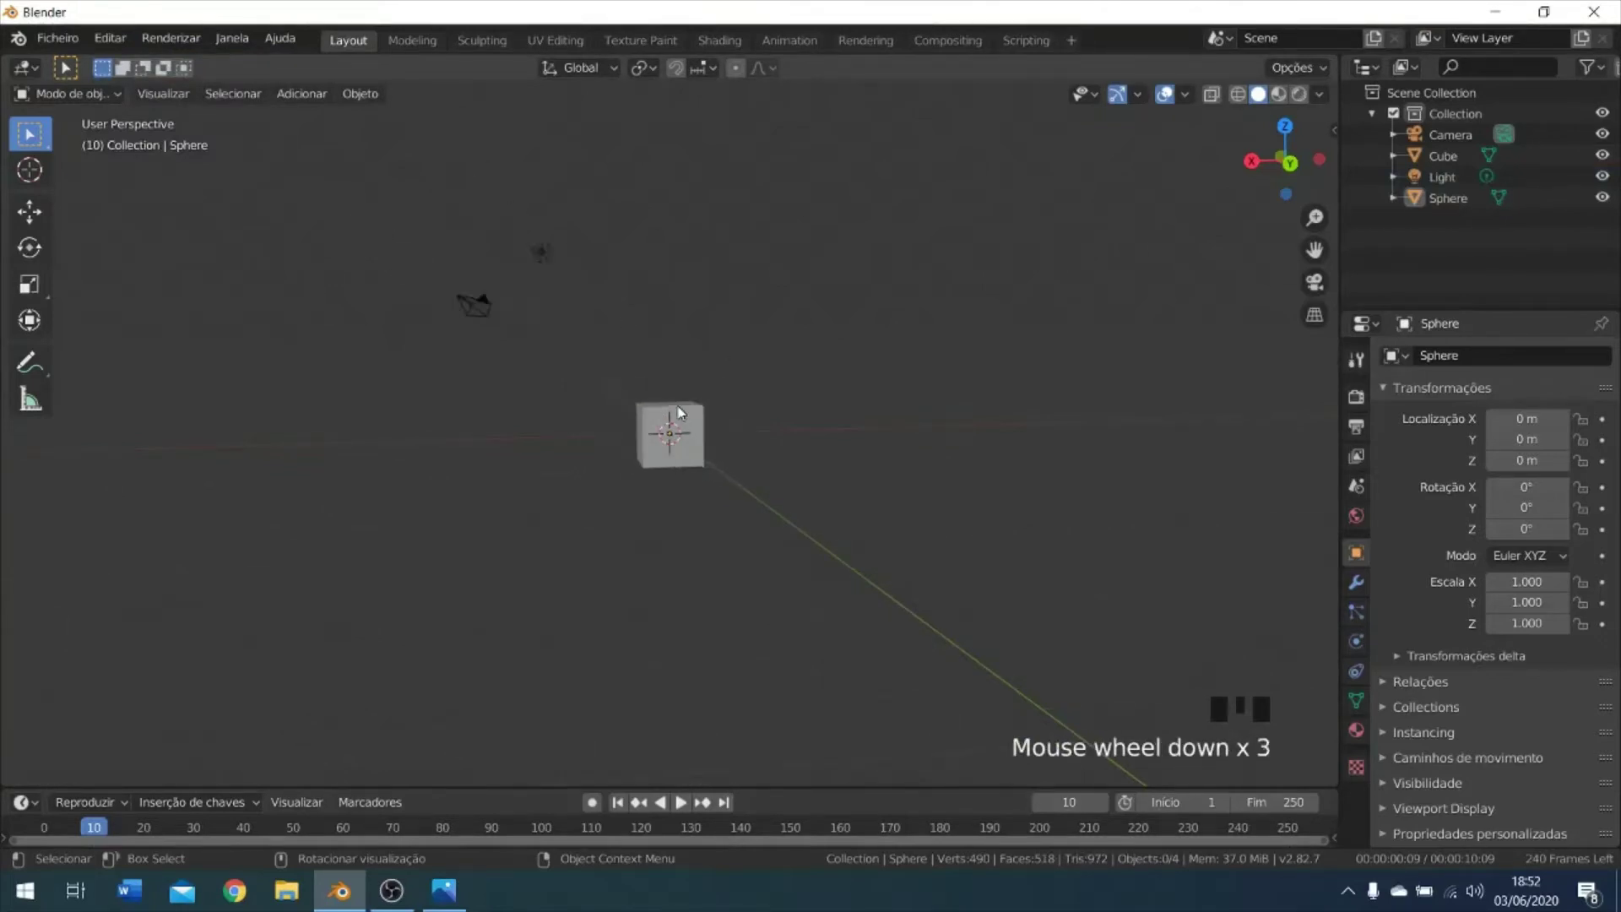
scroll(681, 419, "up", 2)
Search the operators for "apagar" and try the Objetos: Apagar command with no object selected.
left_click(110, 38)
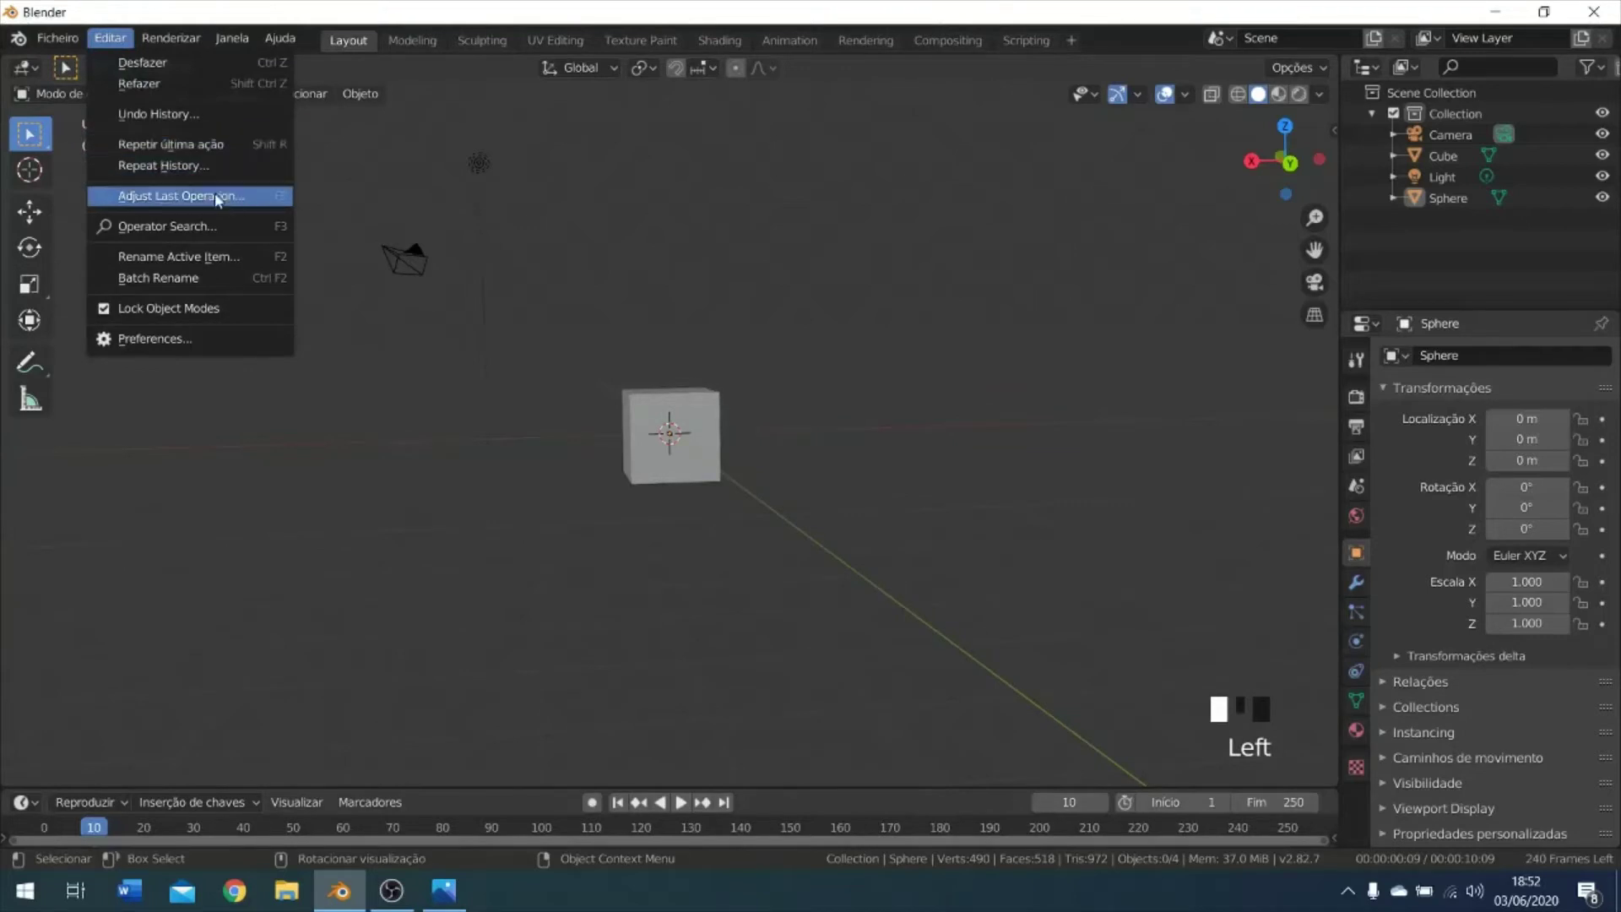
left_click(168, 226)
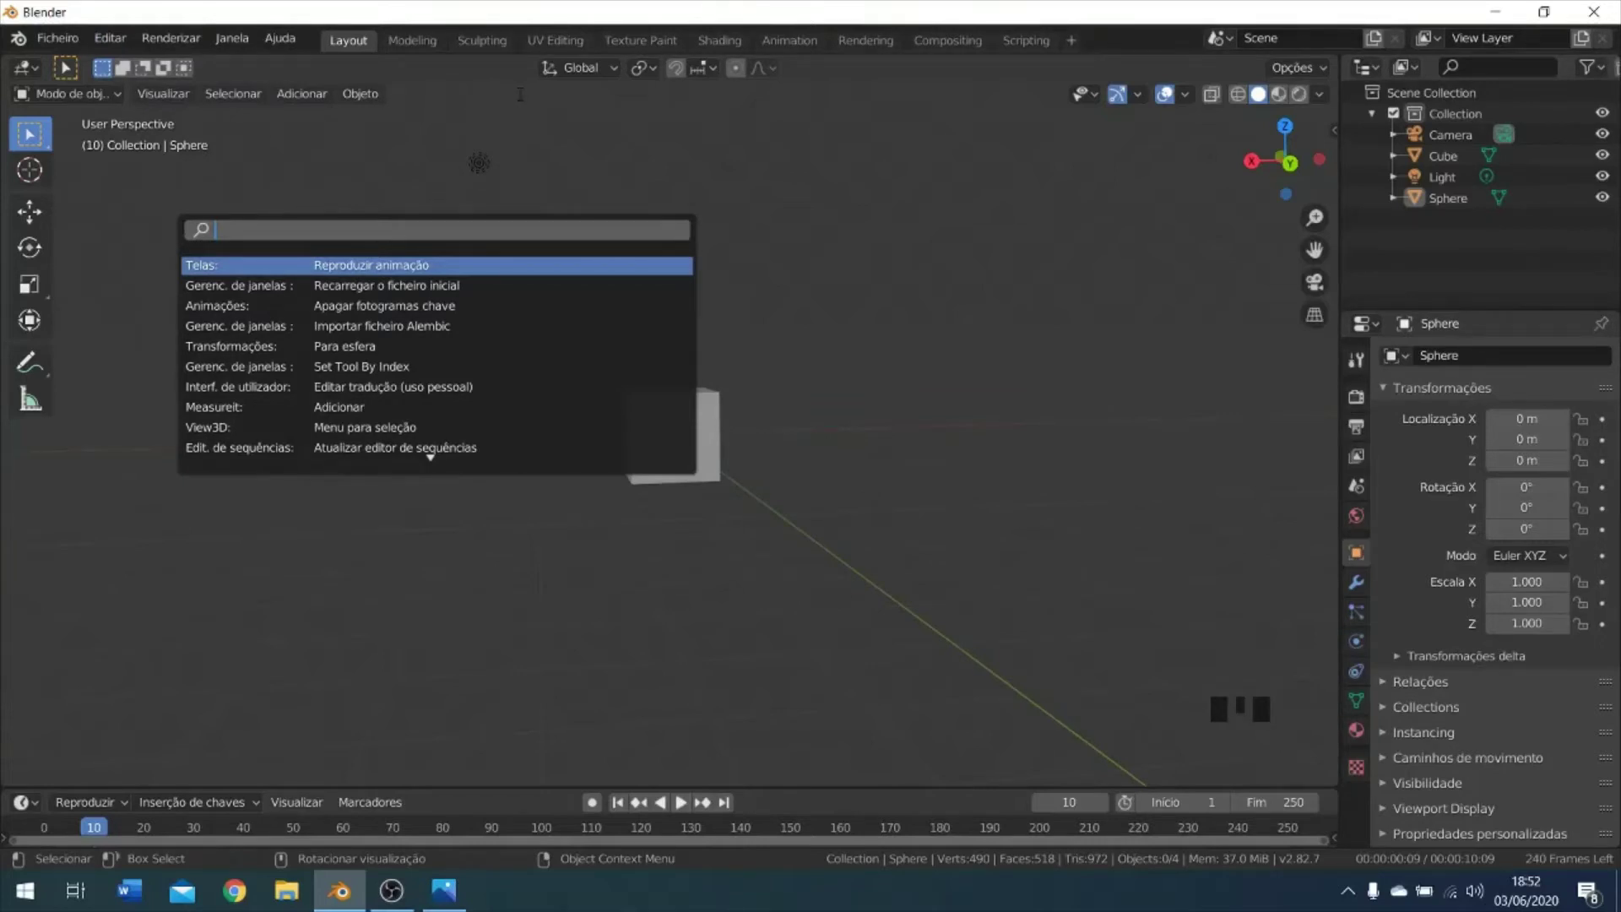
type("apagar")
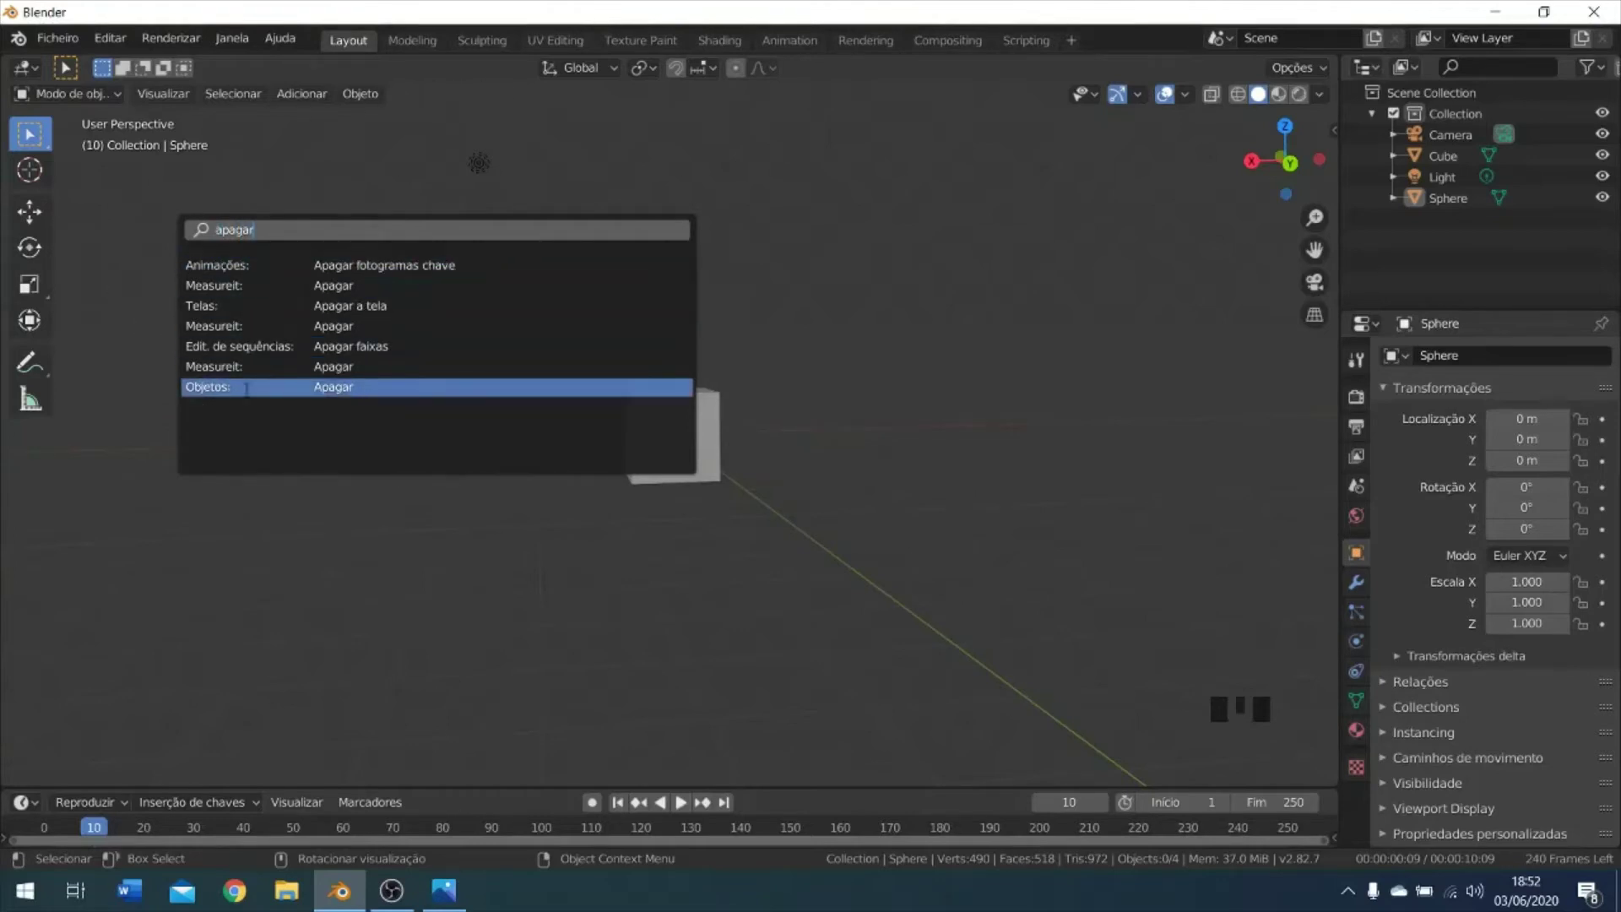
left_click(246, 388)
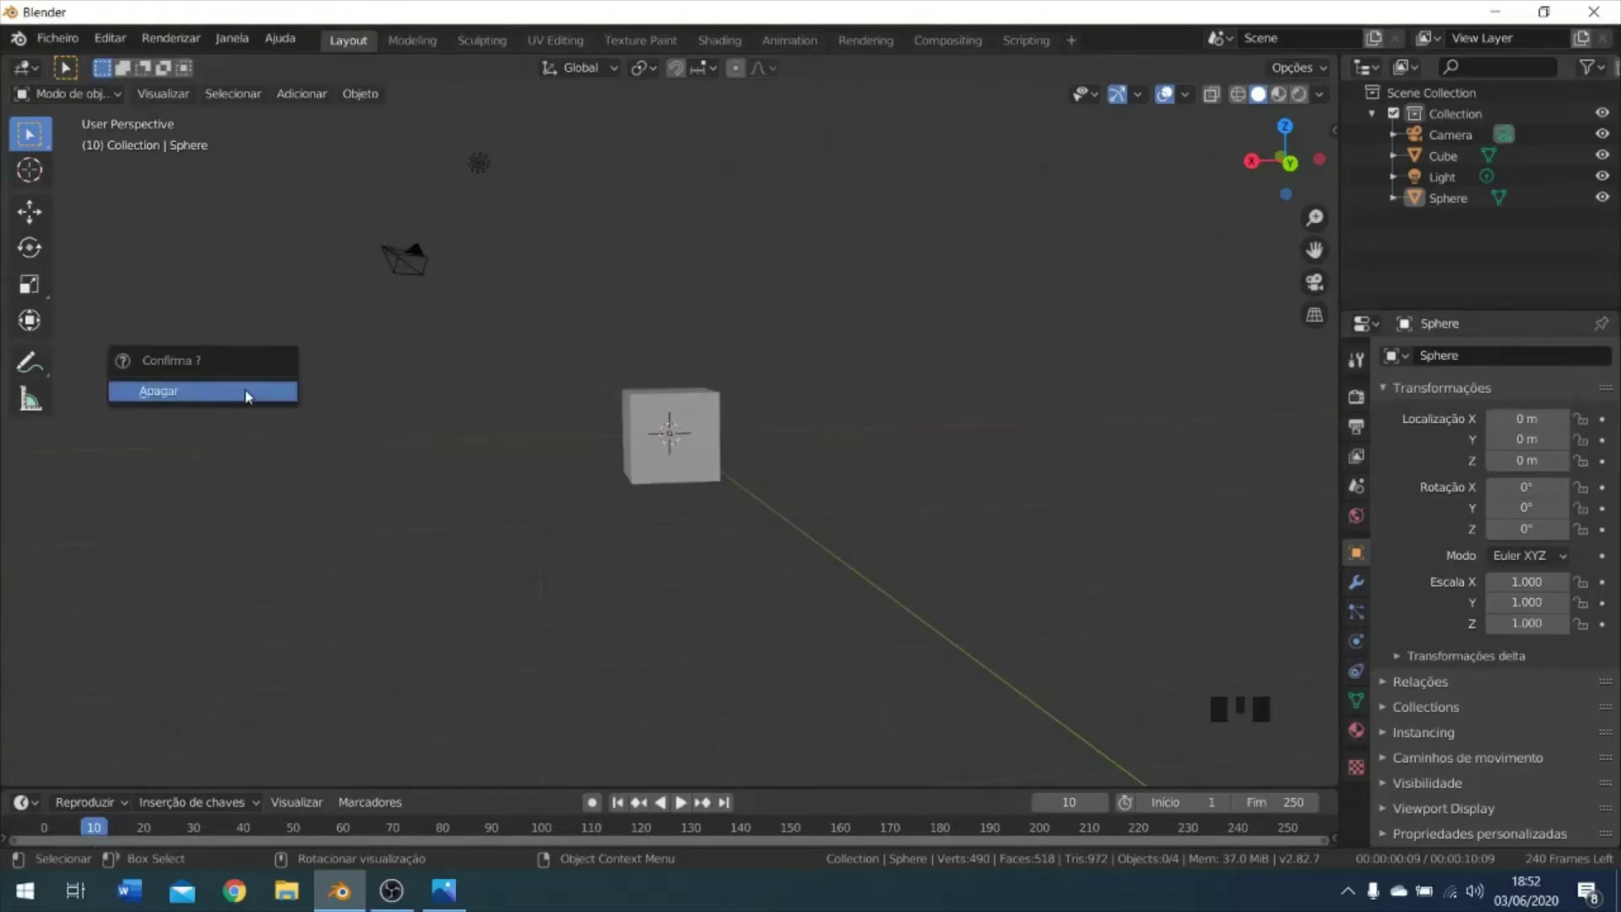
left_click(174, 394)
Select the Cube and Sphere together and move them to about X 1.15 m, Y -0.29 m, Z 1.17 m.
right_click(662, 422)
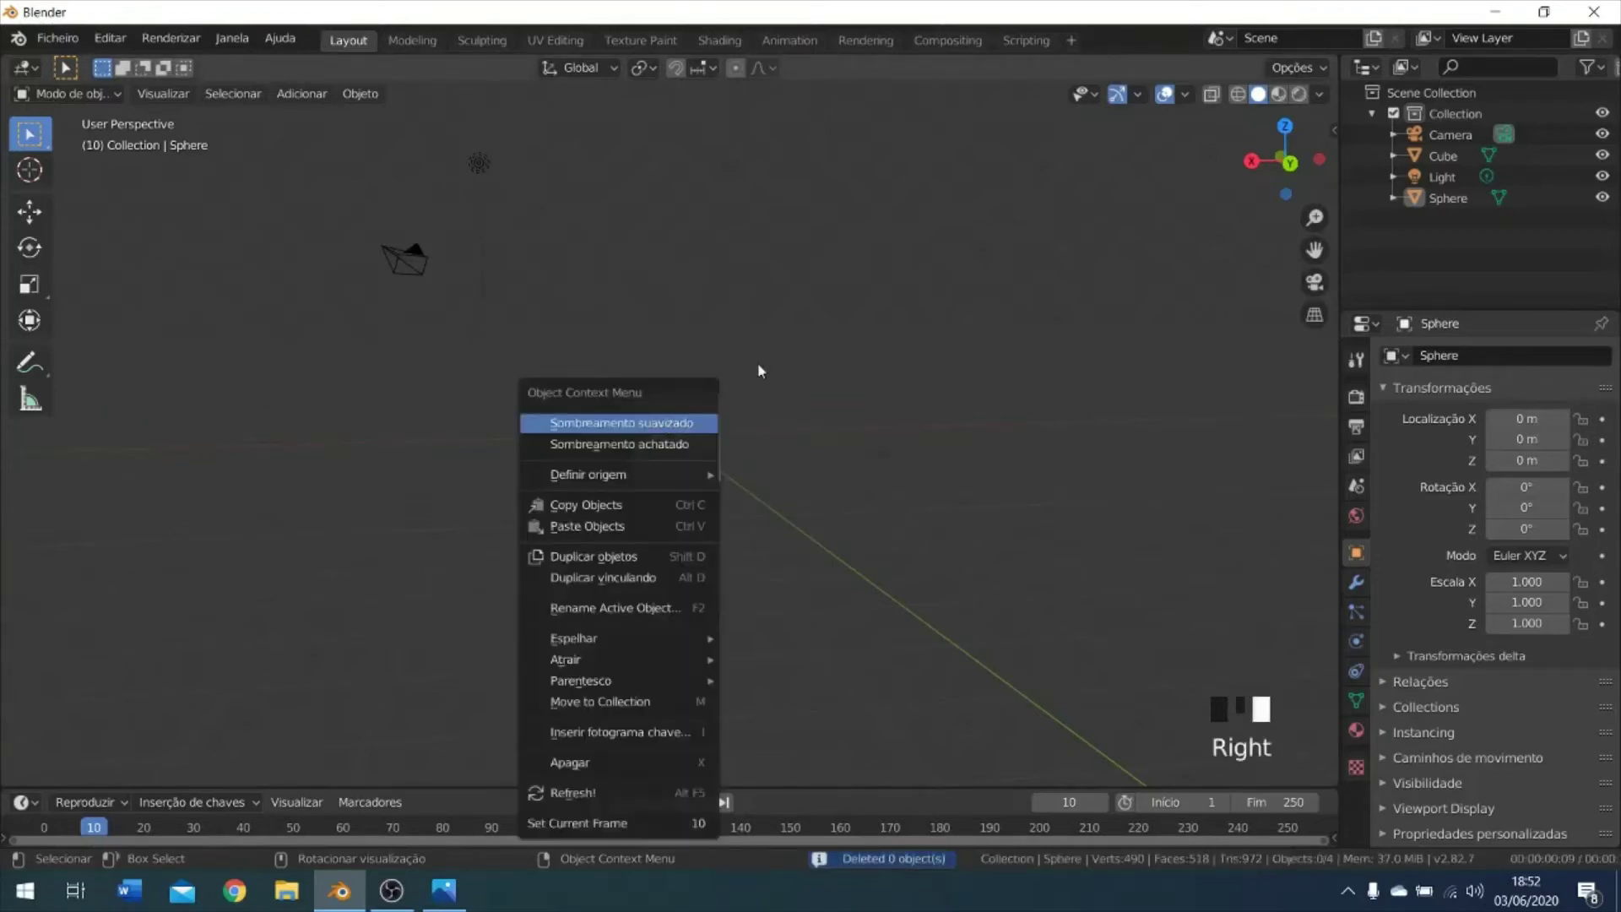
left_click(659, 434)
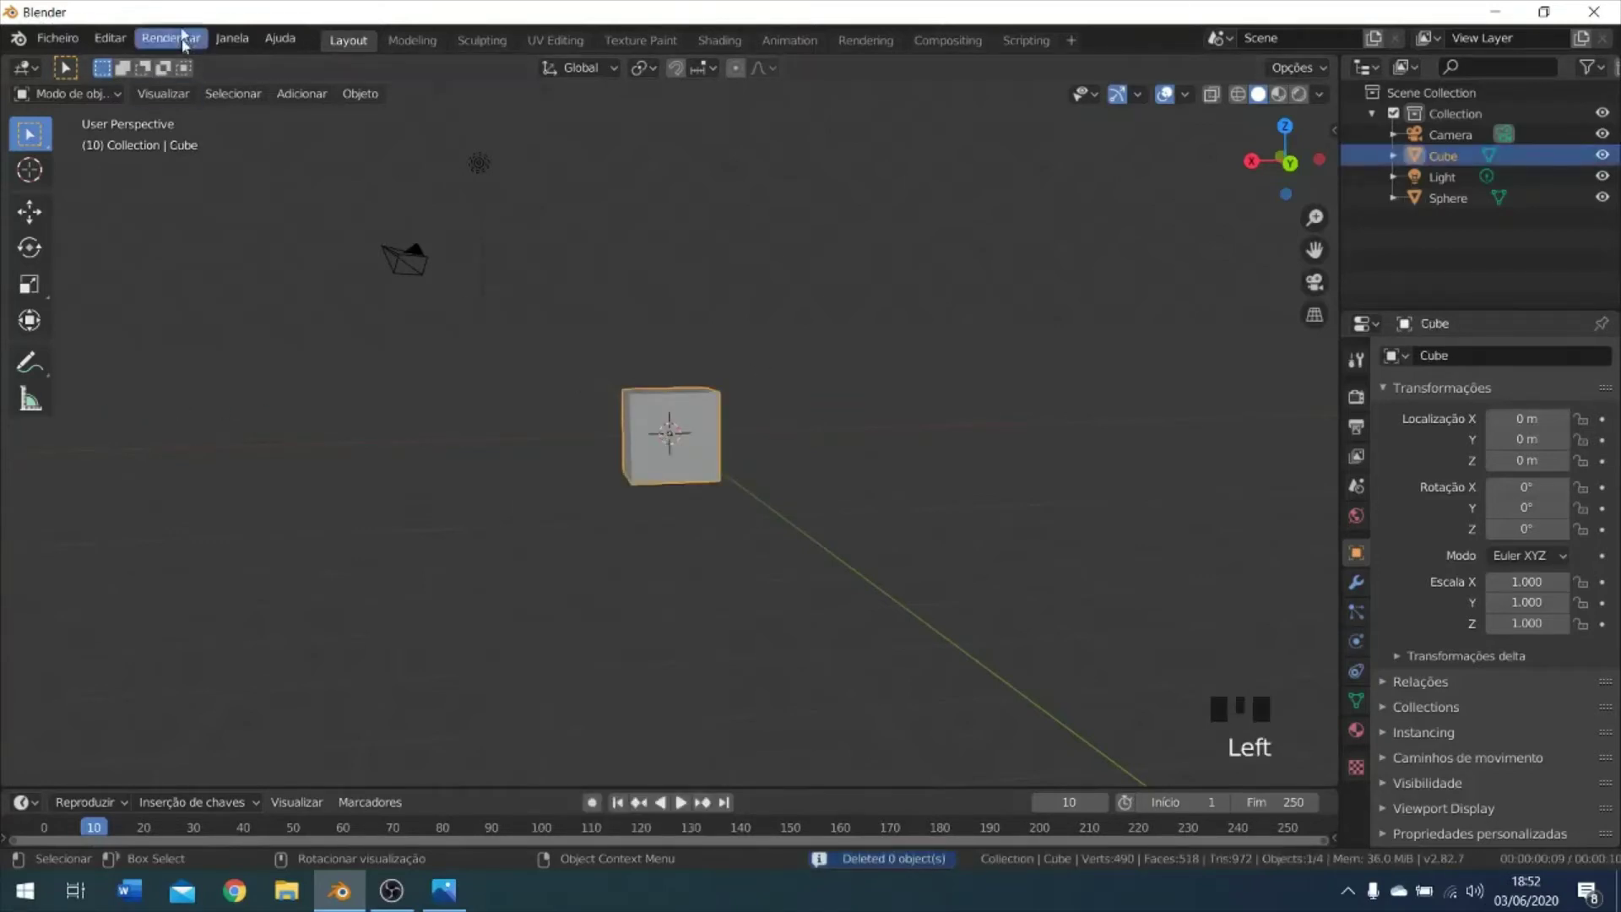
left_click_drag(692, 422, 652, 406)
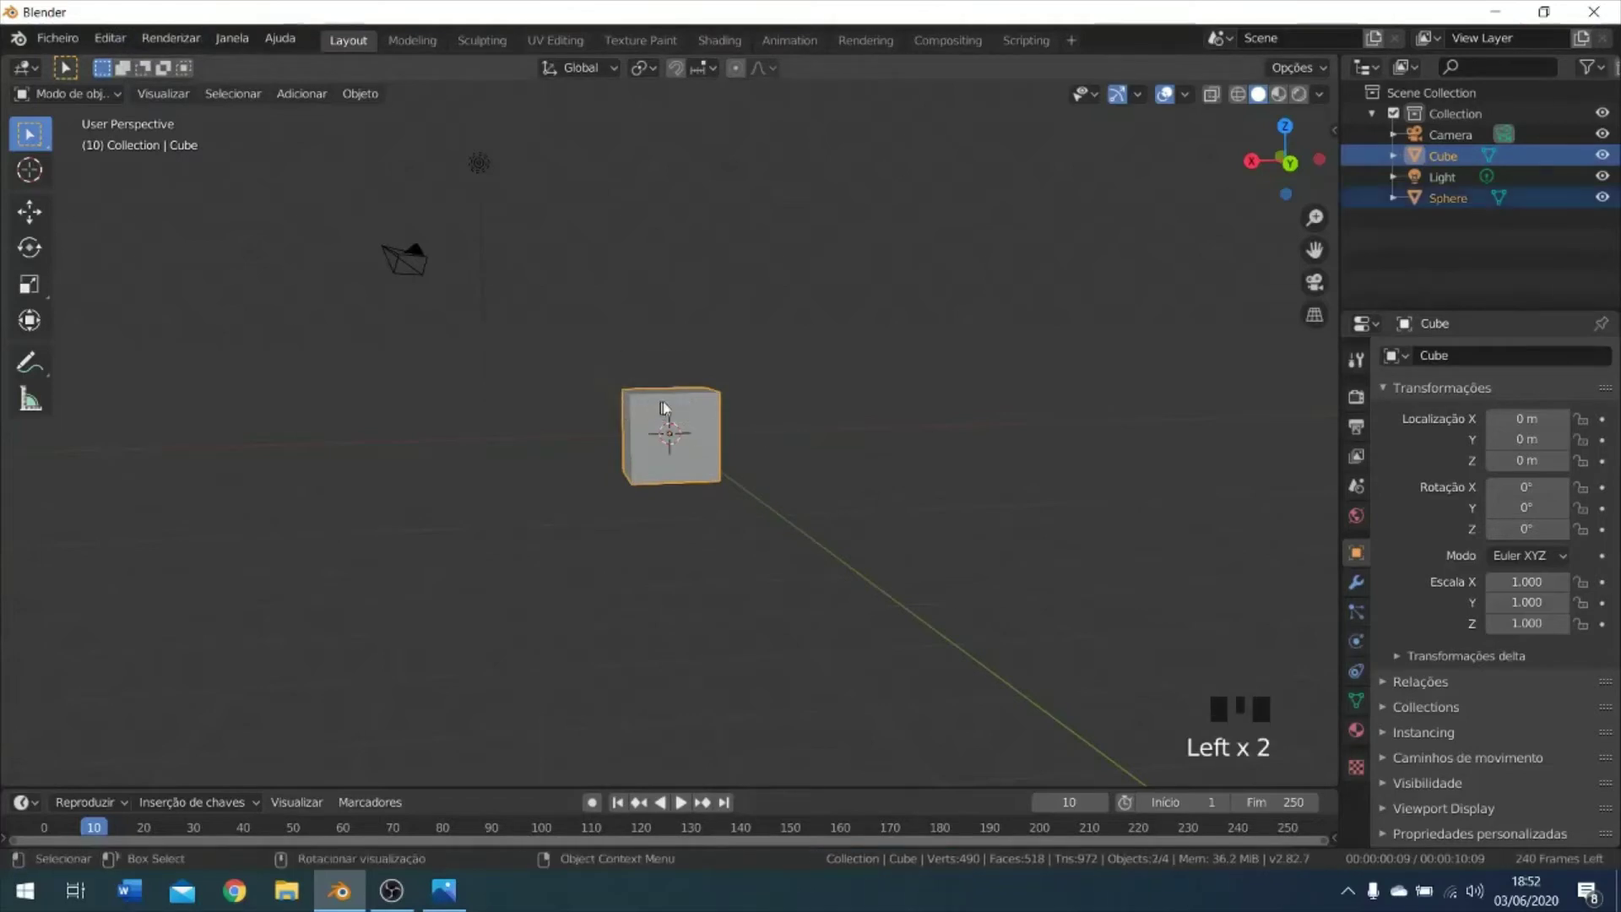
key("g")
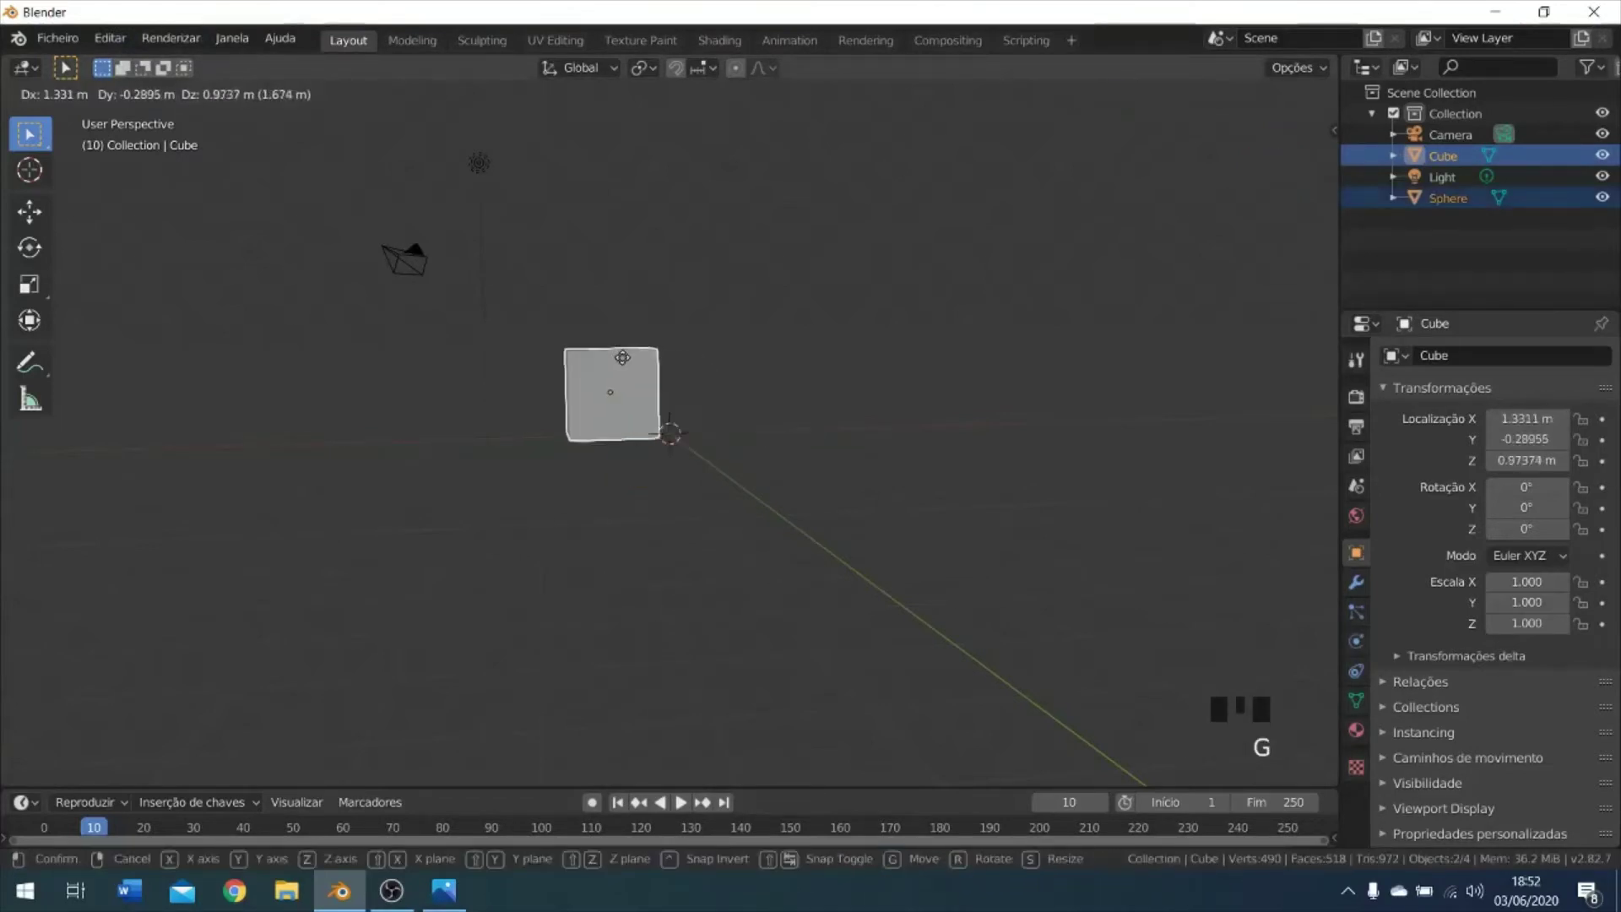
left_click(626, 352)
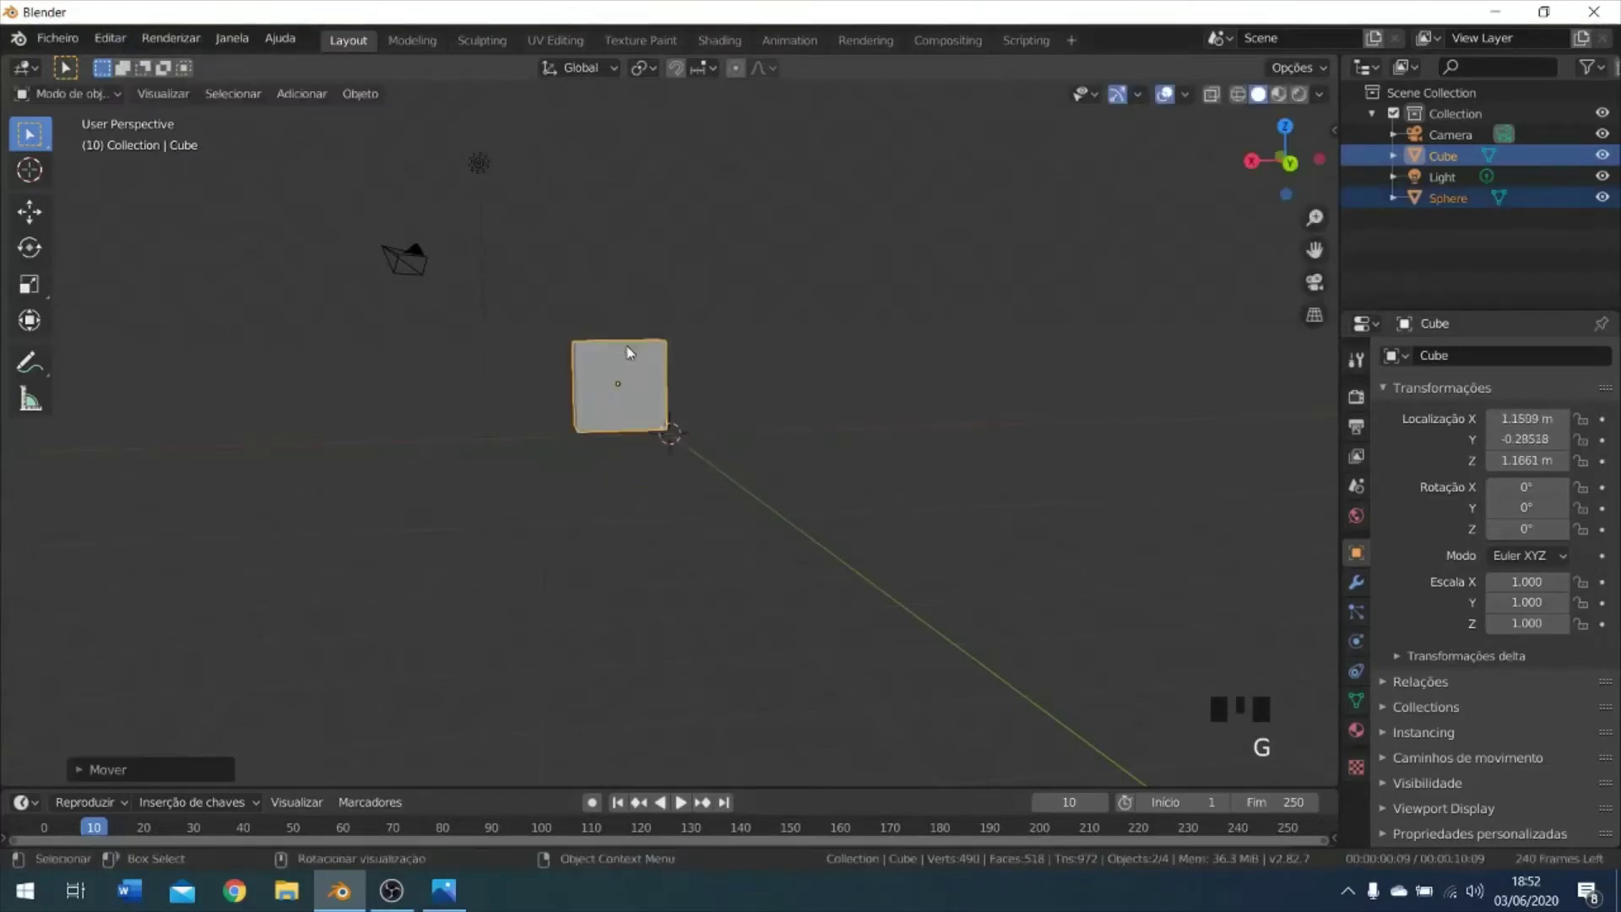
Search the operators for "Apagar" and try the Objetos: Apagar command on the selected Cube and Sphere.
left_click(119, 44)
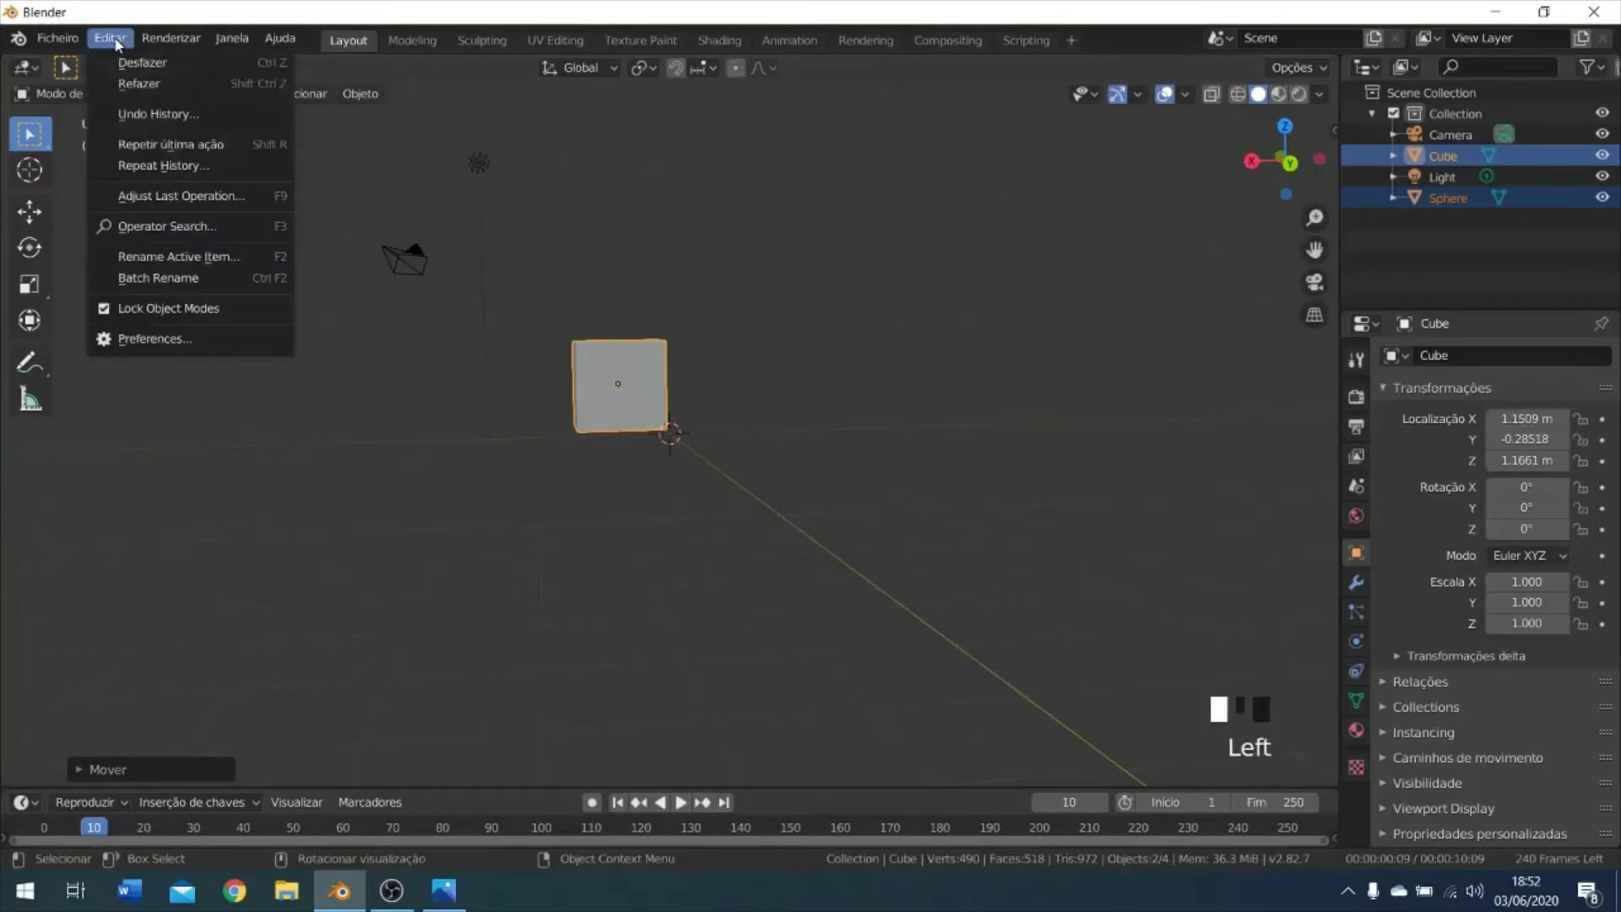
left_click(167, 226)
type("Apagar")
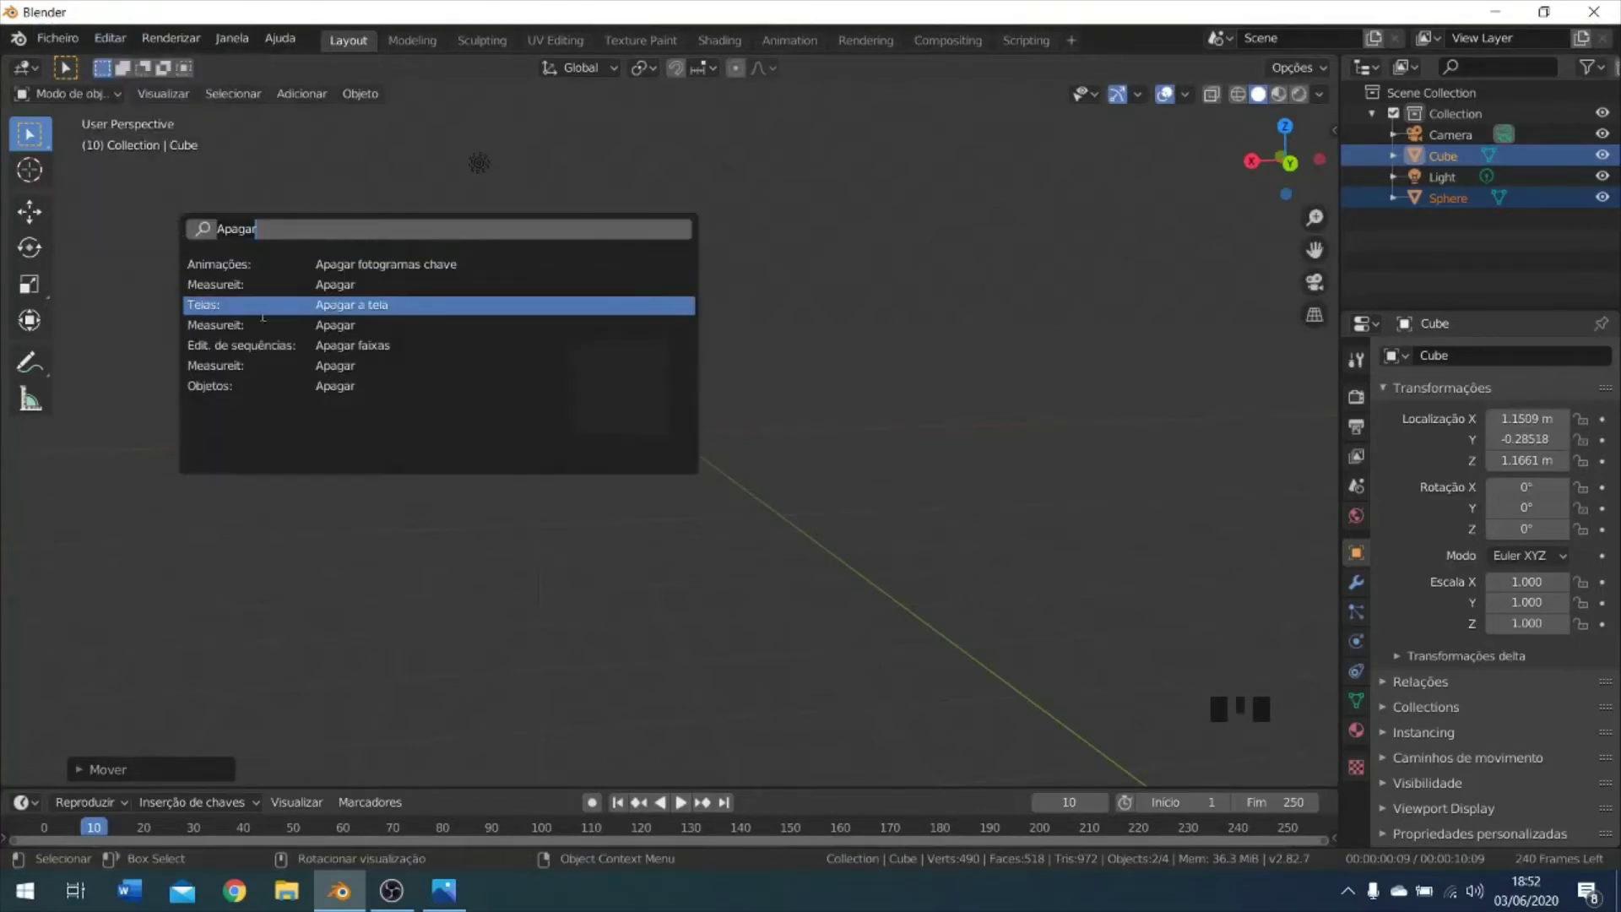
left_click(261, 386)
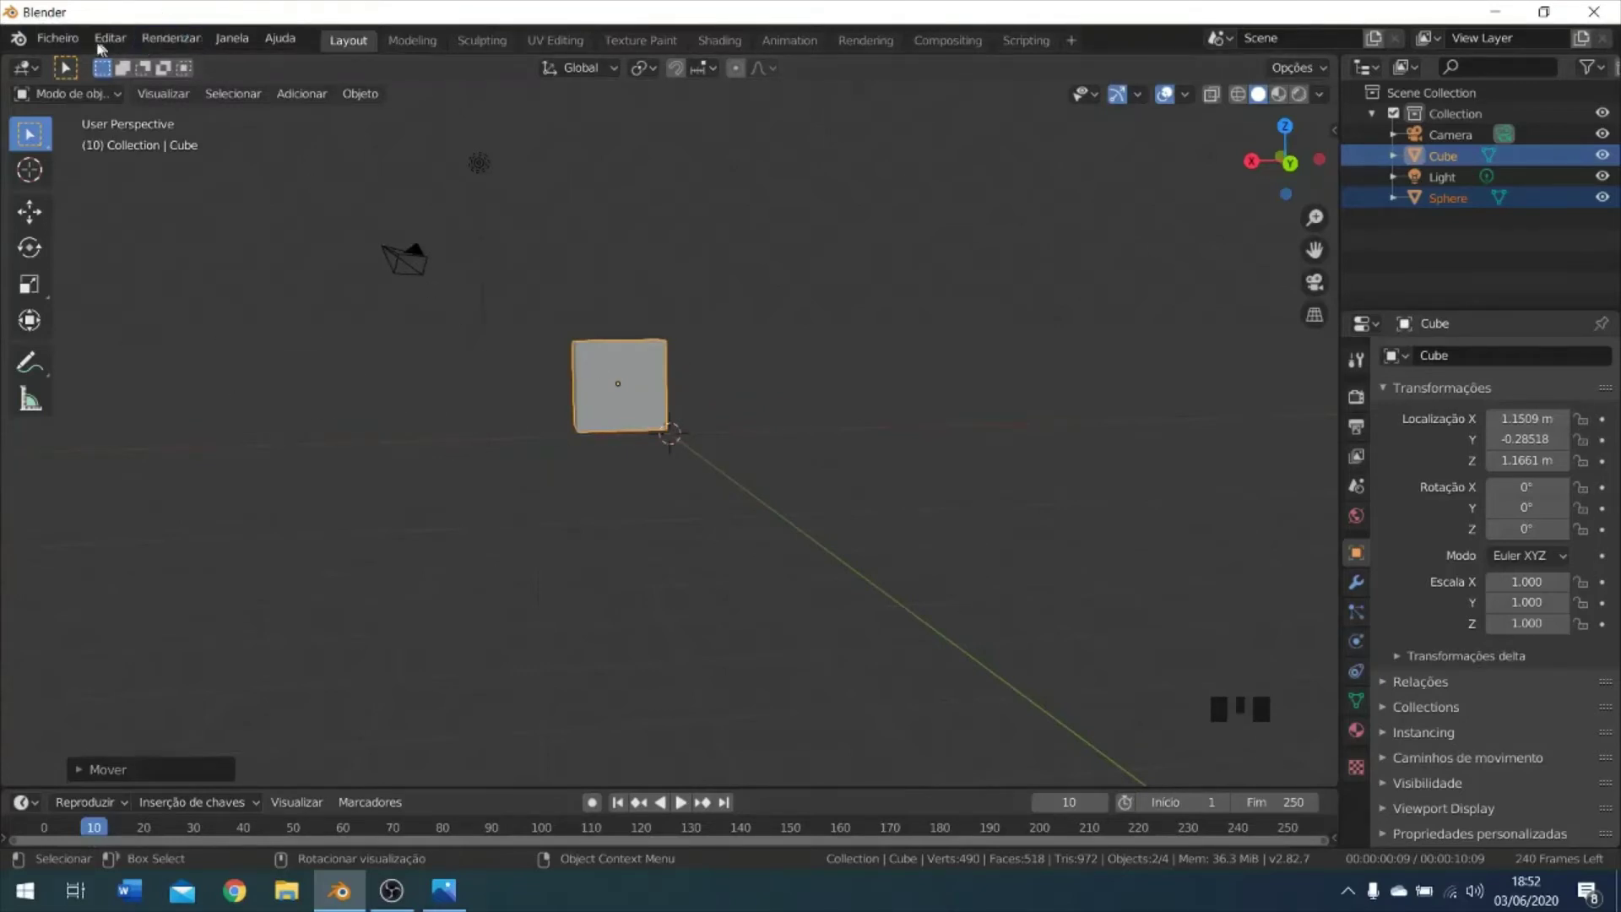
Delete the selected Cube and Sphere directly in the viewport, and undo the deletion.
key("x")
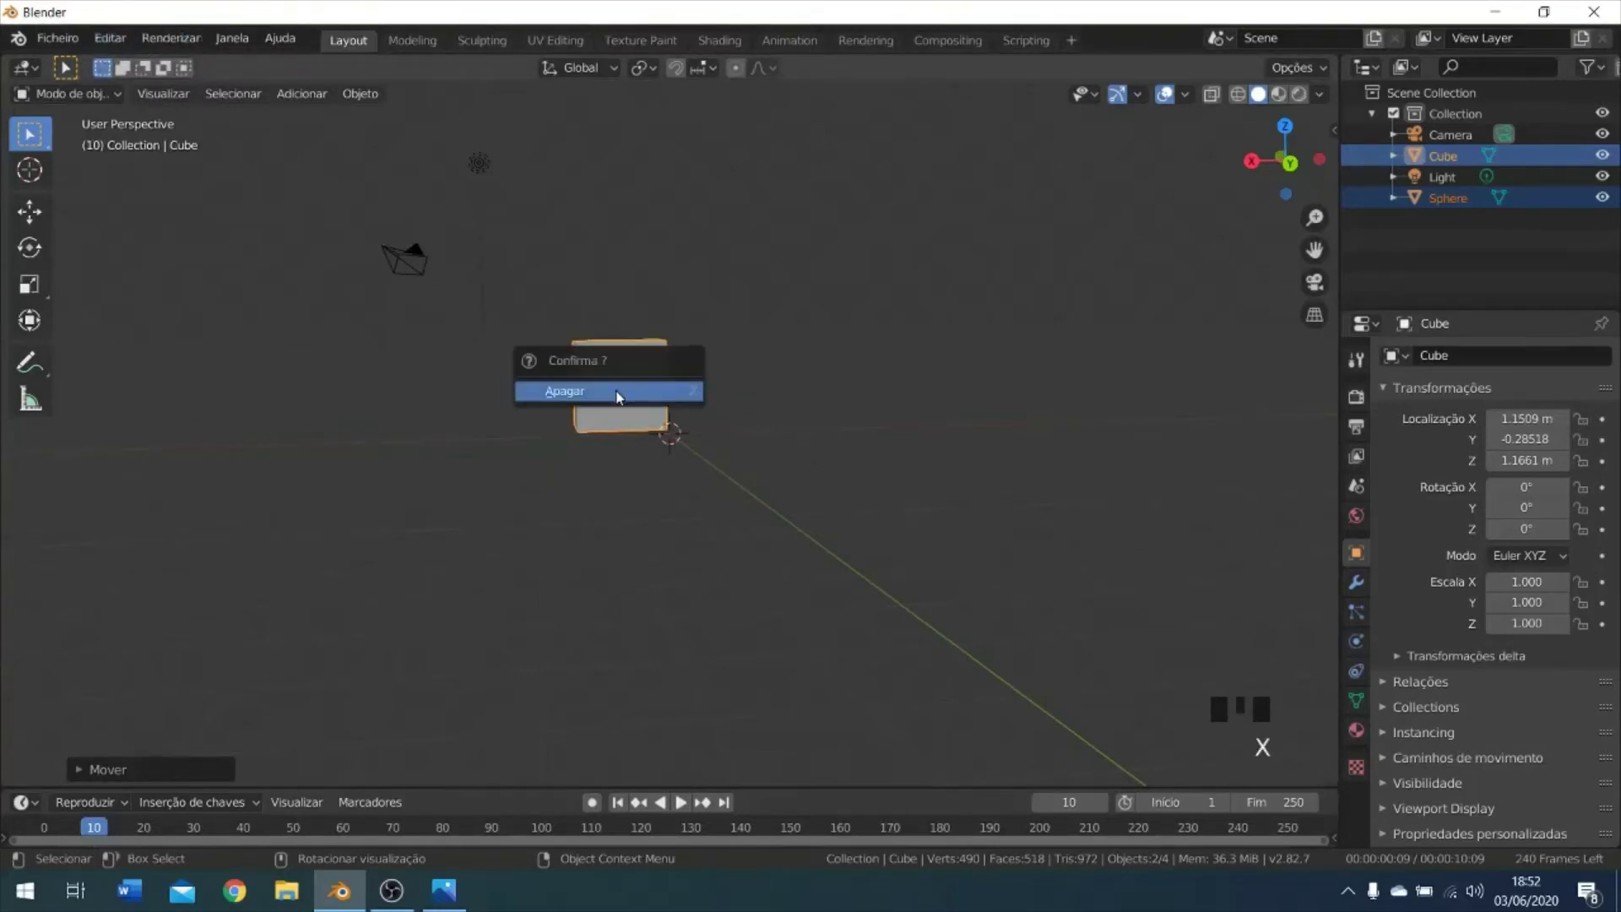
left_click(619, 394)
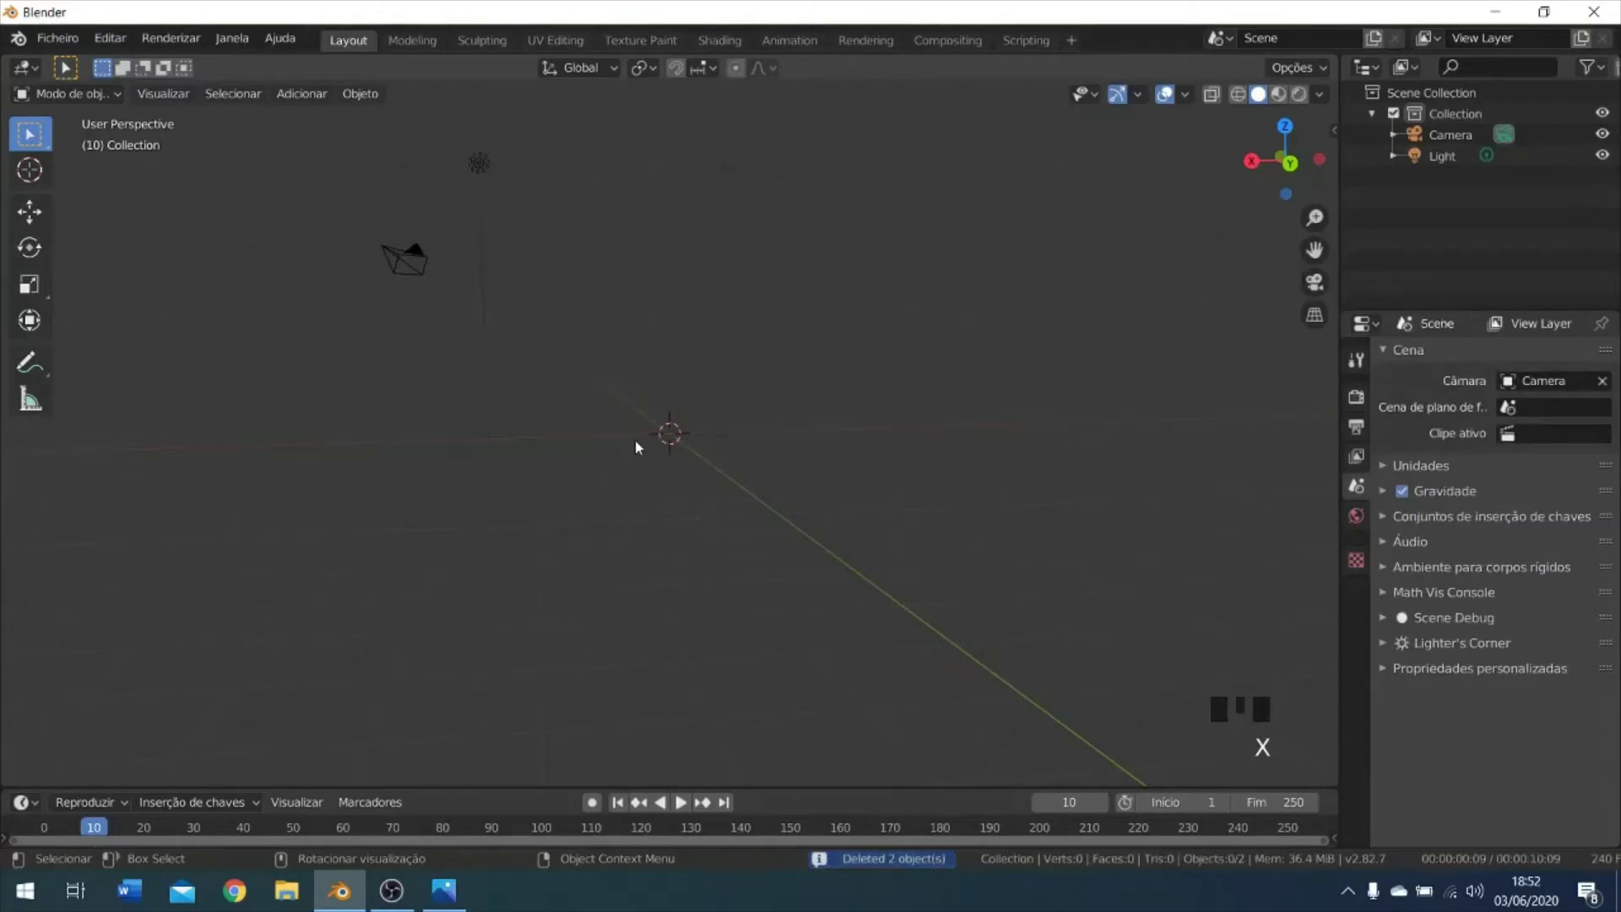
key("ctrl+z")
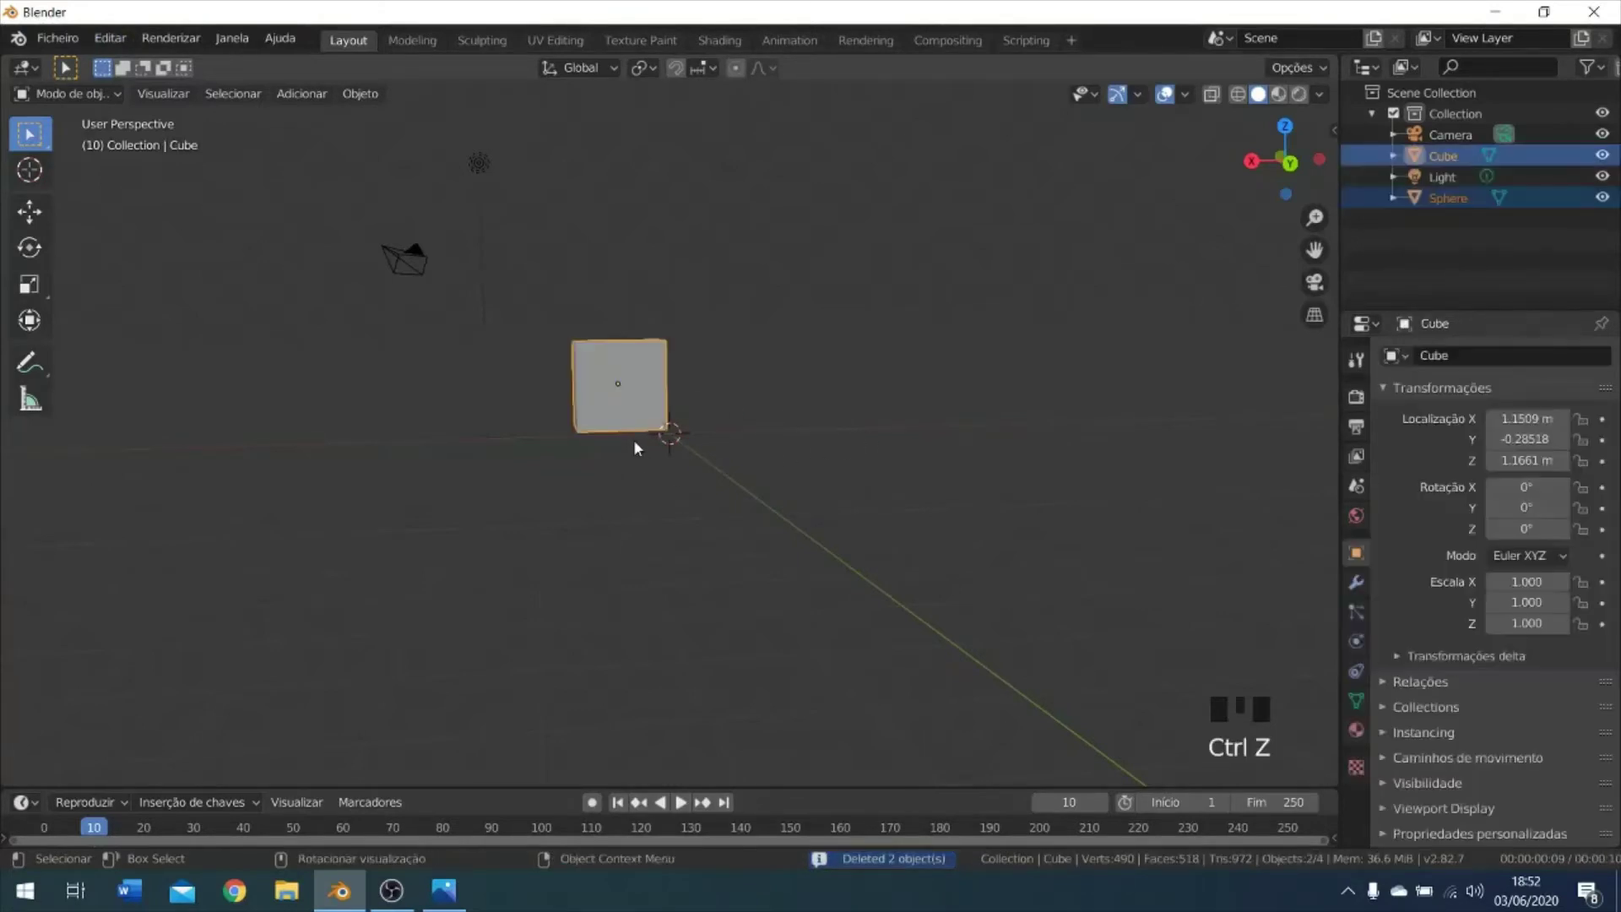
Open the Blender Preferences at the Interface section, with the window shifted slightly within the screen.
left_click(114, 38)
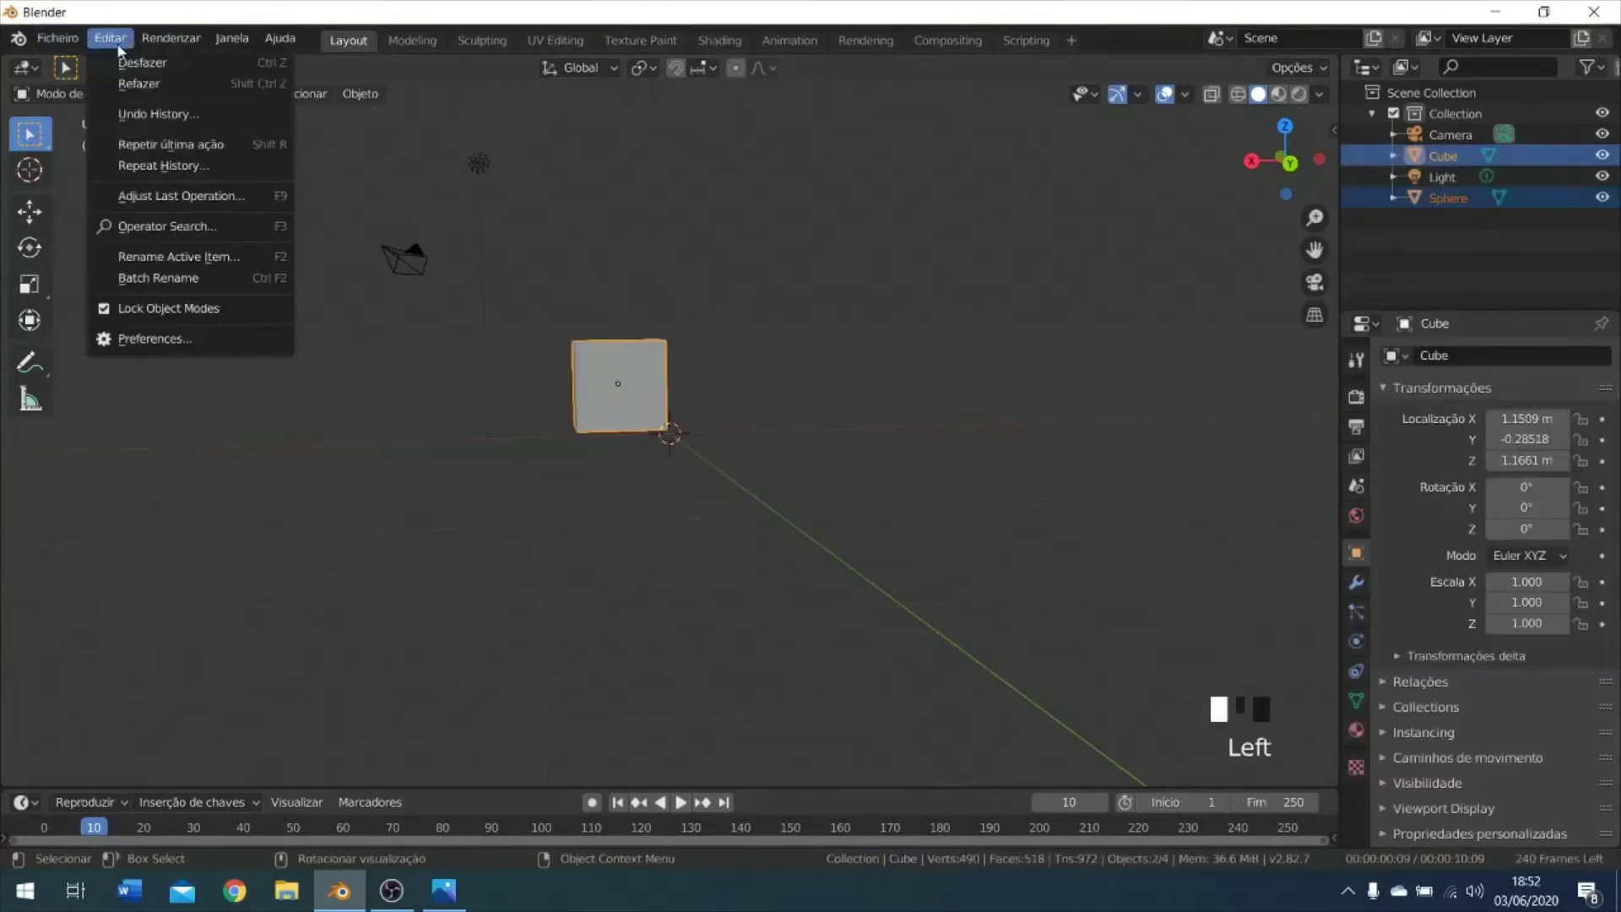
left_click(165, 339)
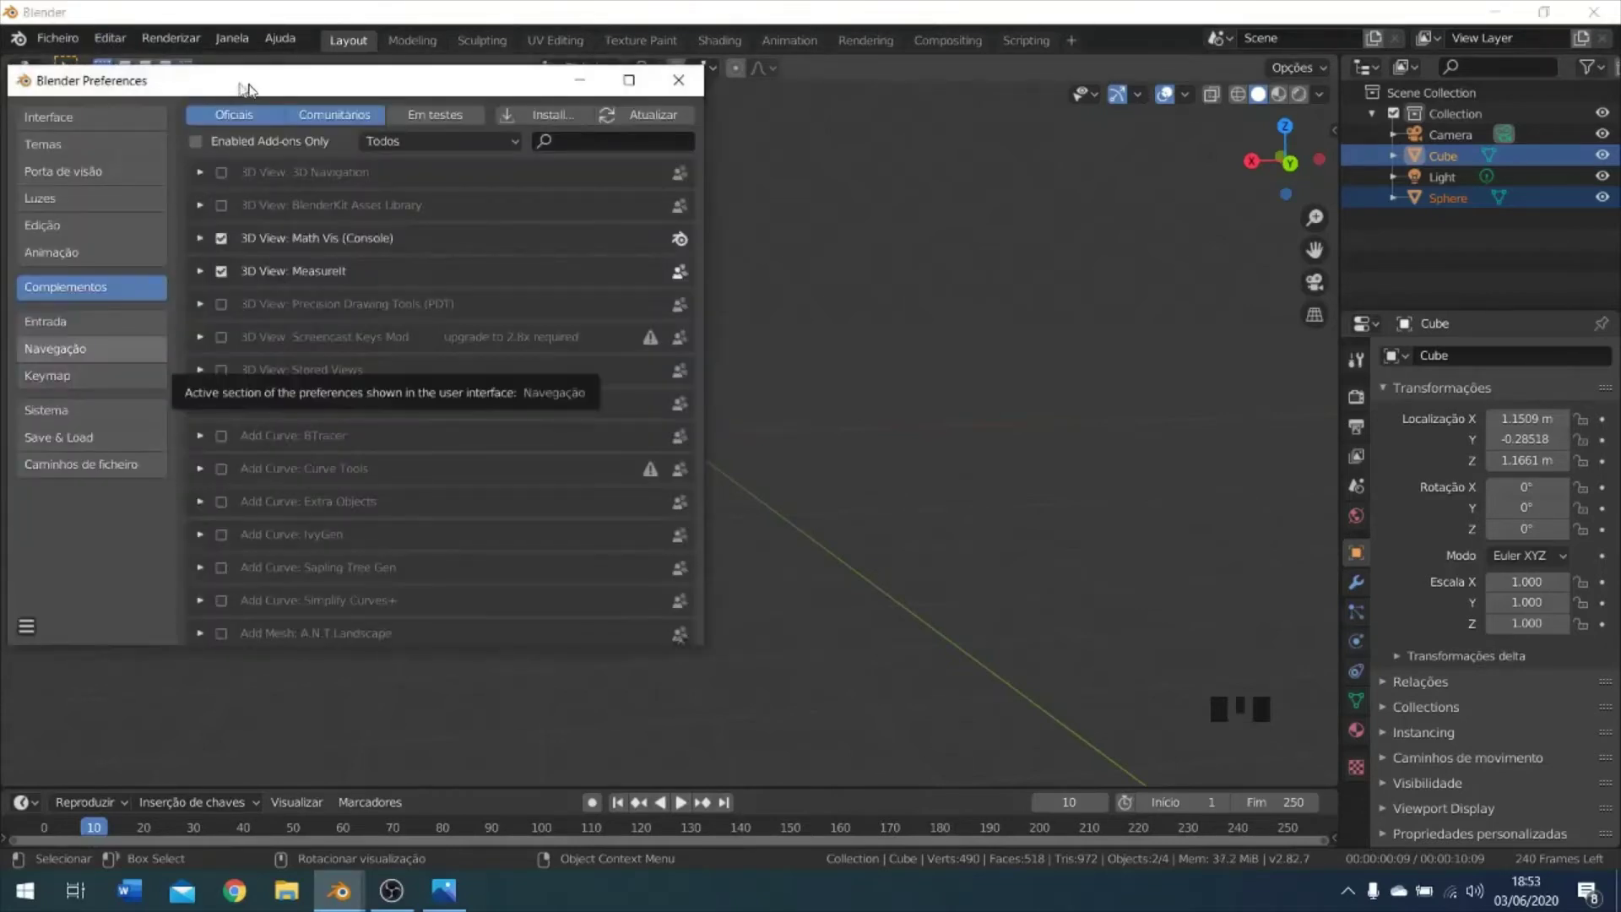
left_click_drag(246, 89, 286, 81)
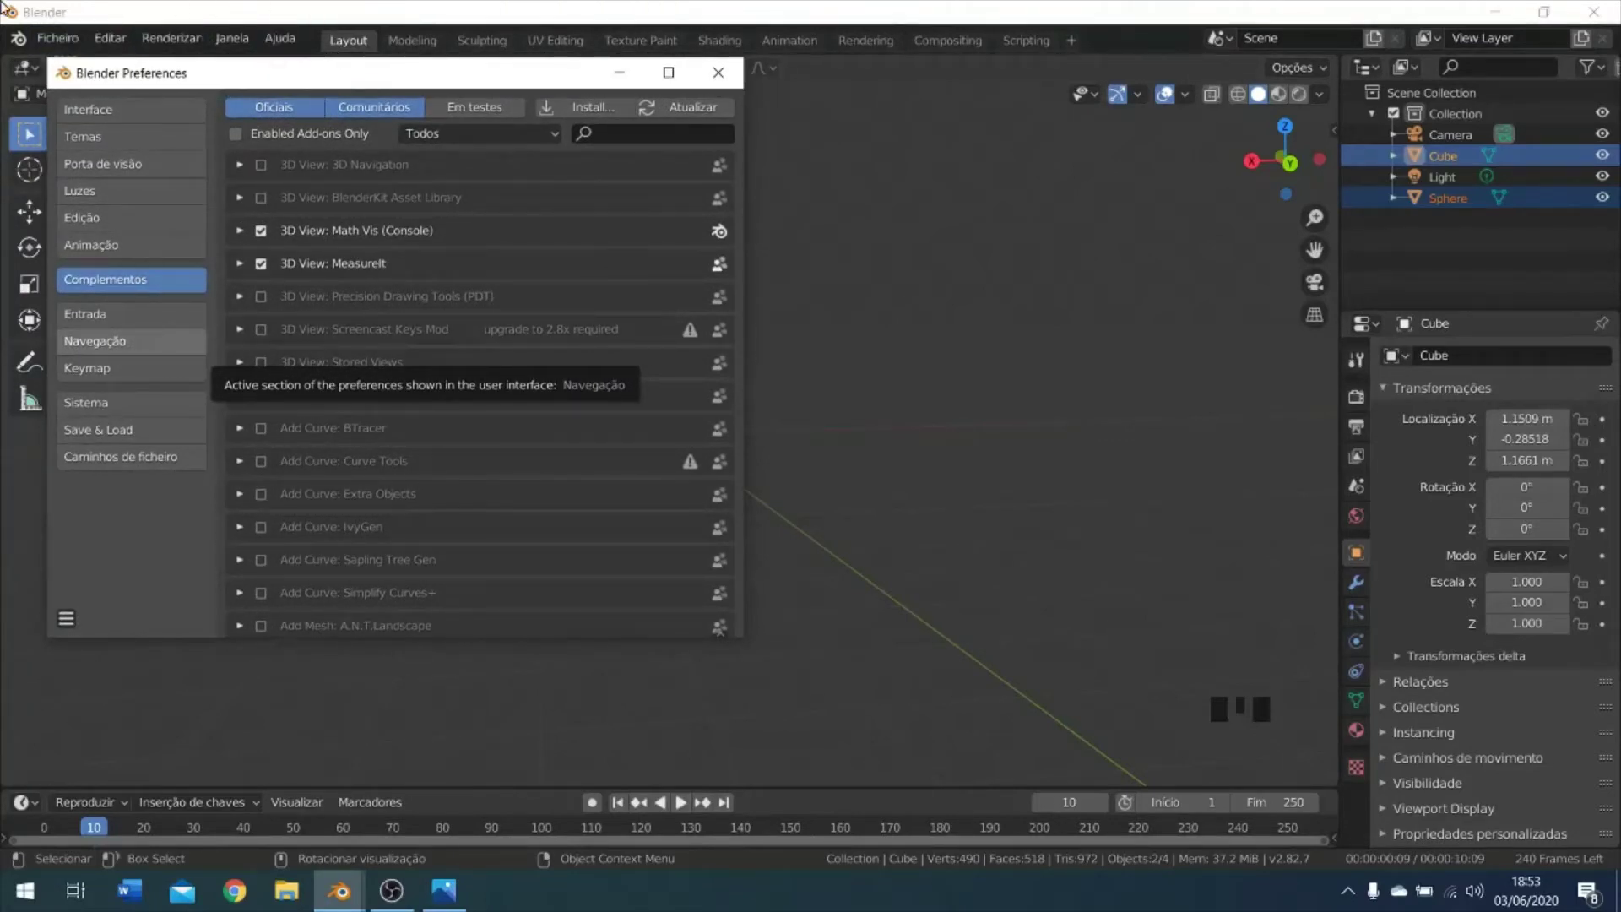
left_click(129, 110)
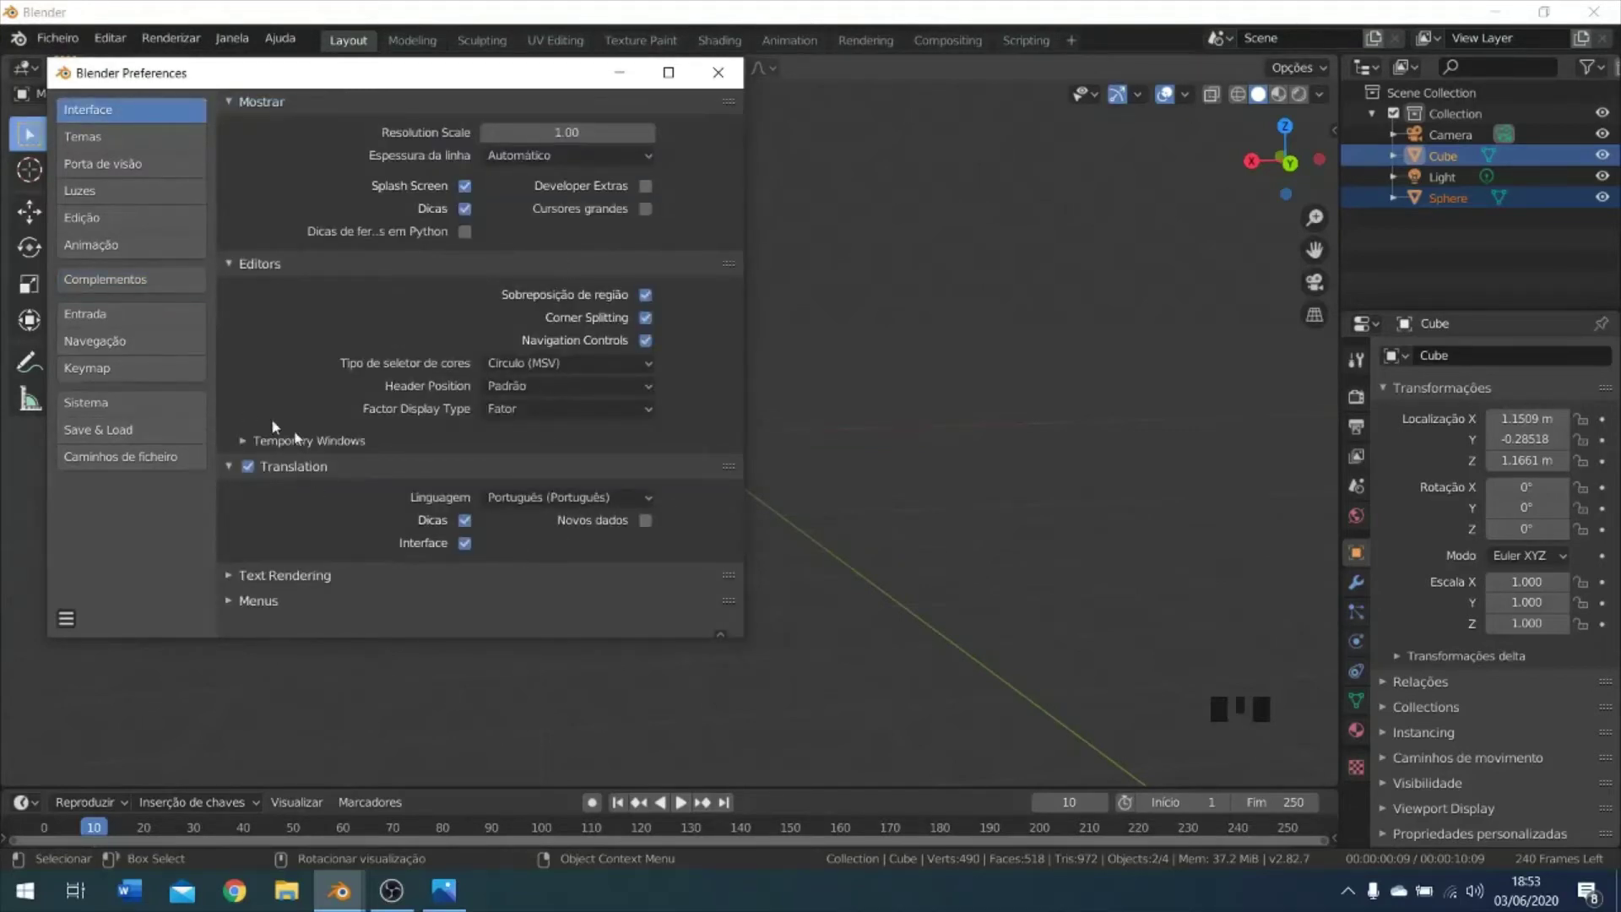
Disable Translation to show the program in English, and re-enable it with its settings expanded.
left_click(269, 467)
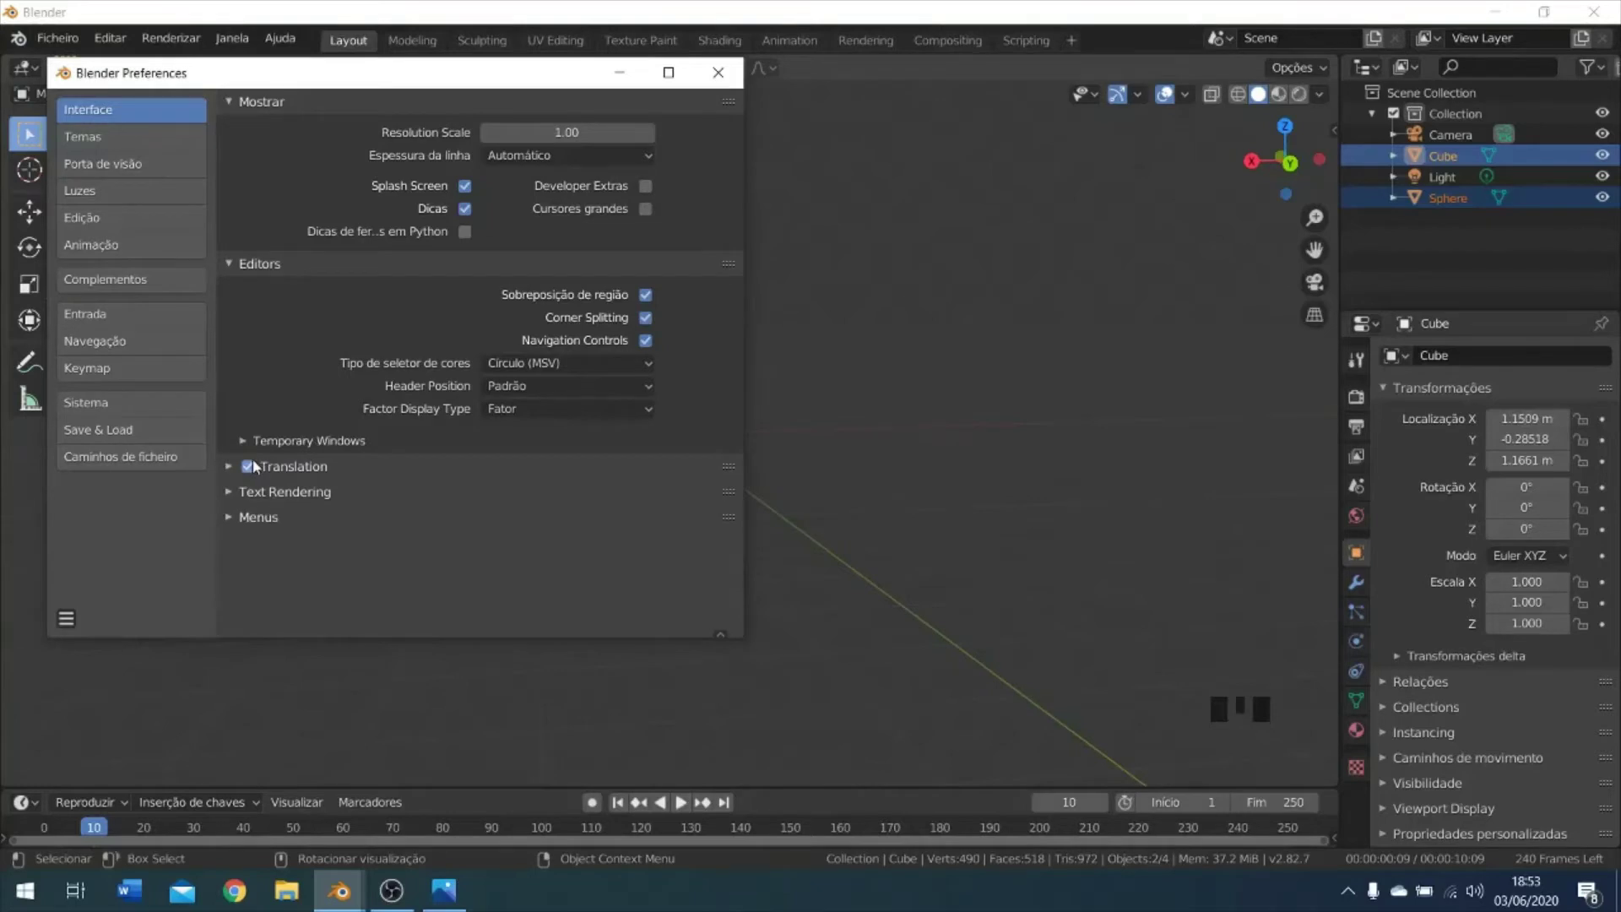
left_click(248, 466)
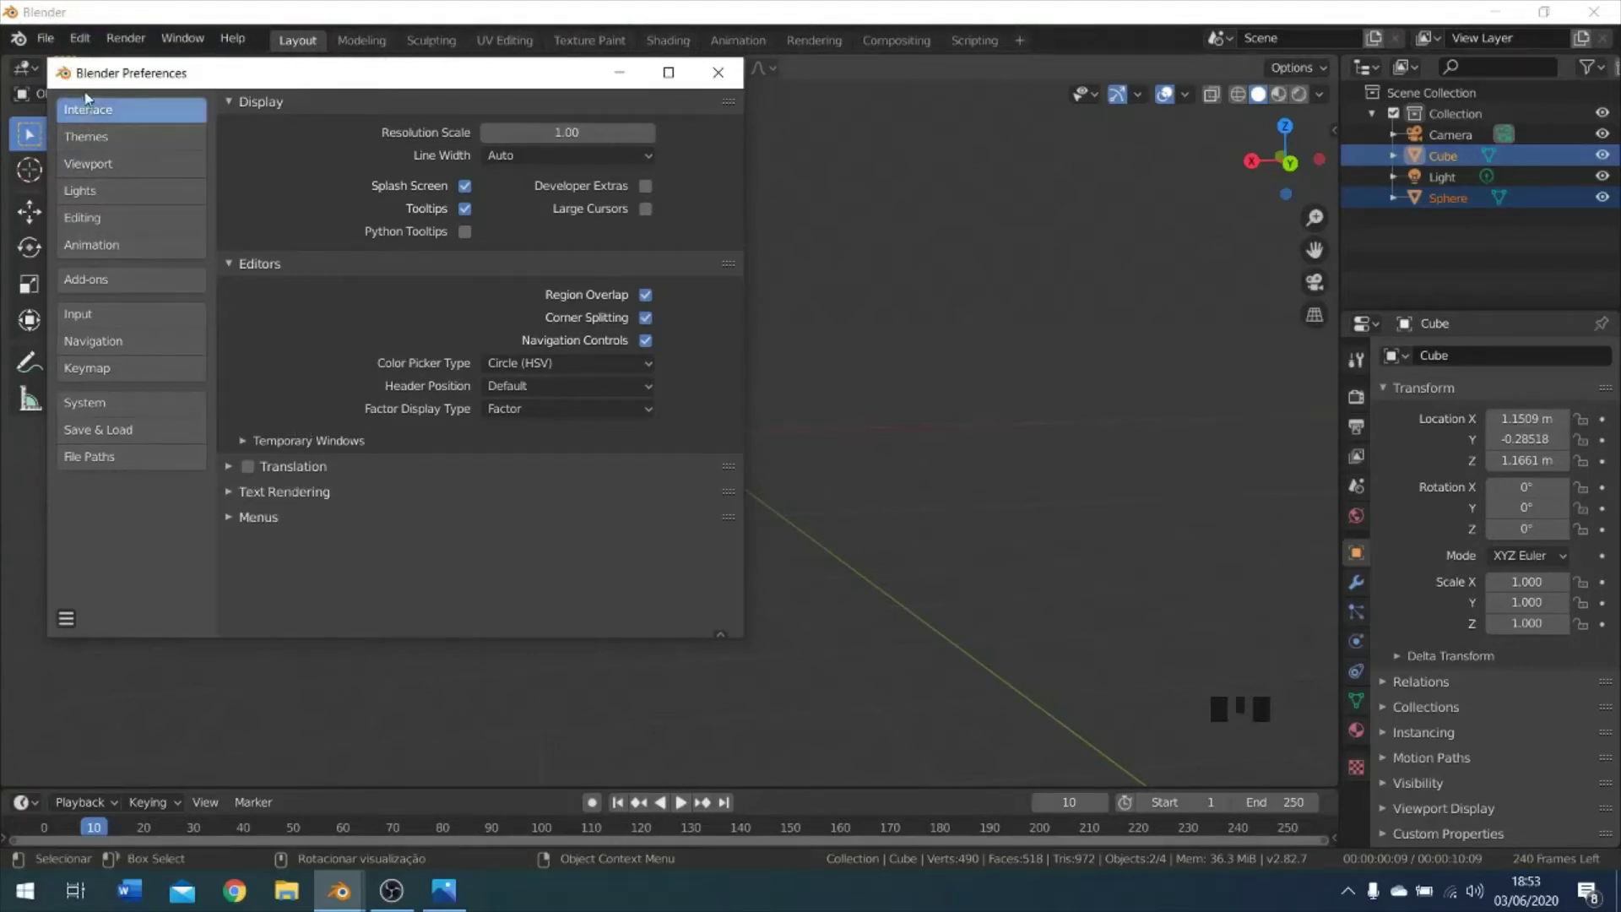
left_click(247, 466)
left_click(230, 467)
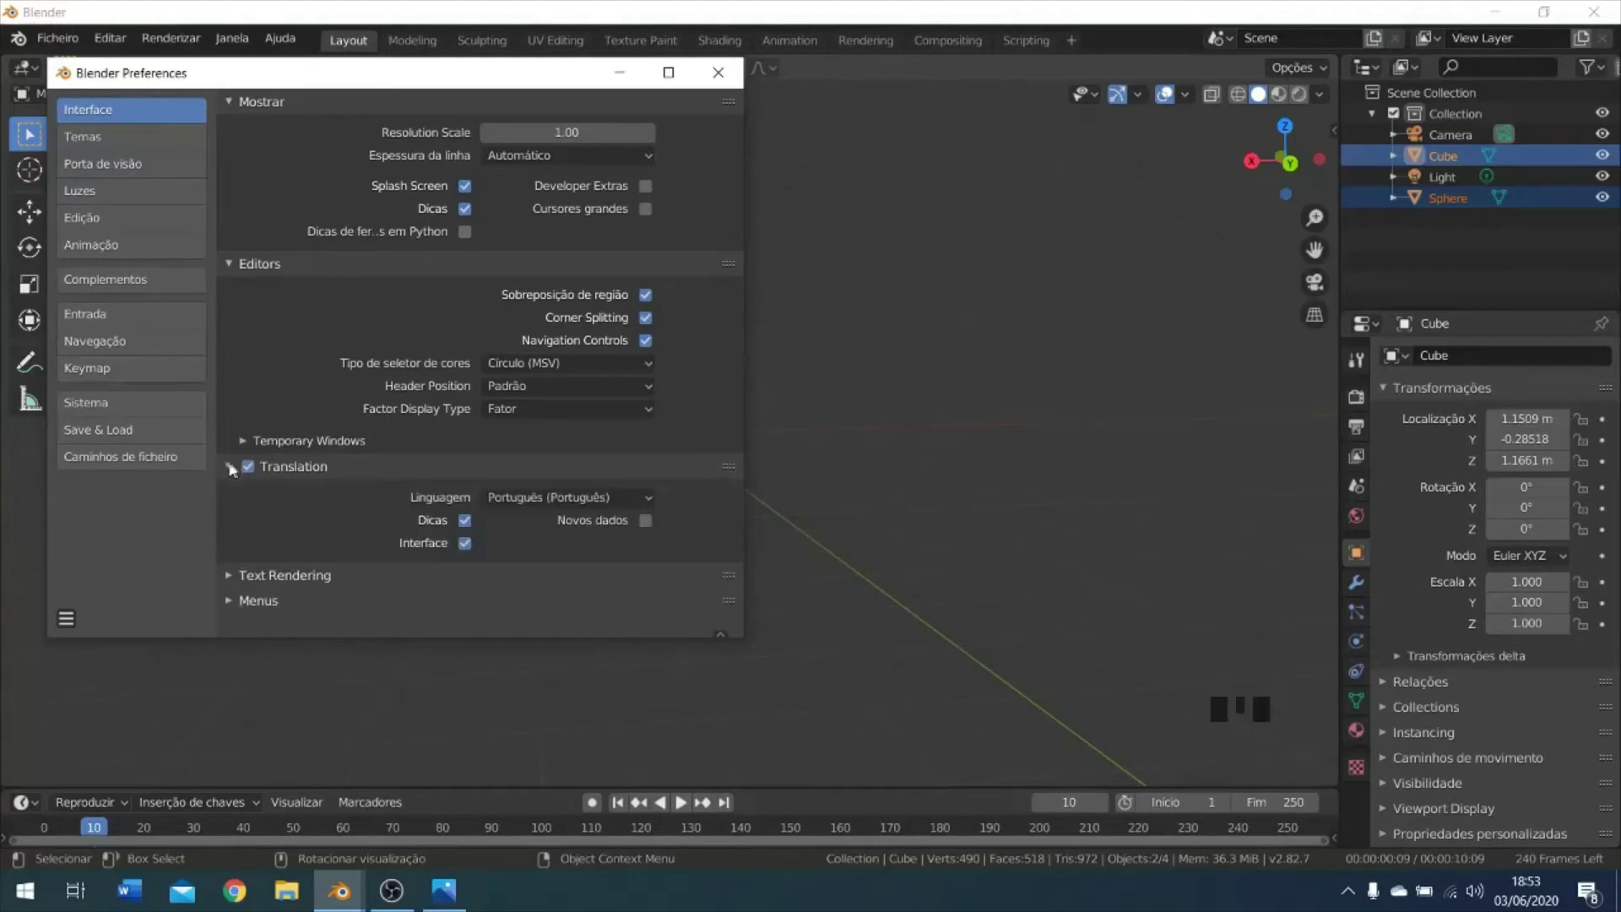
Toggle the translation of the Interface labels off and on, and look through the available languages, keeping Português.
left_click(465, 543)
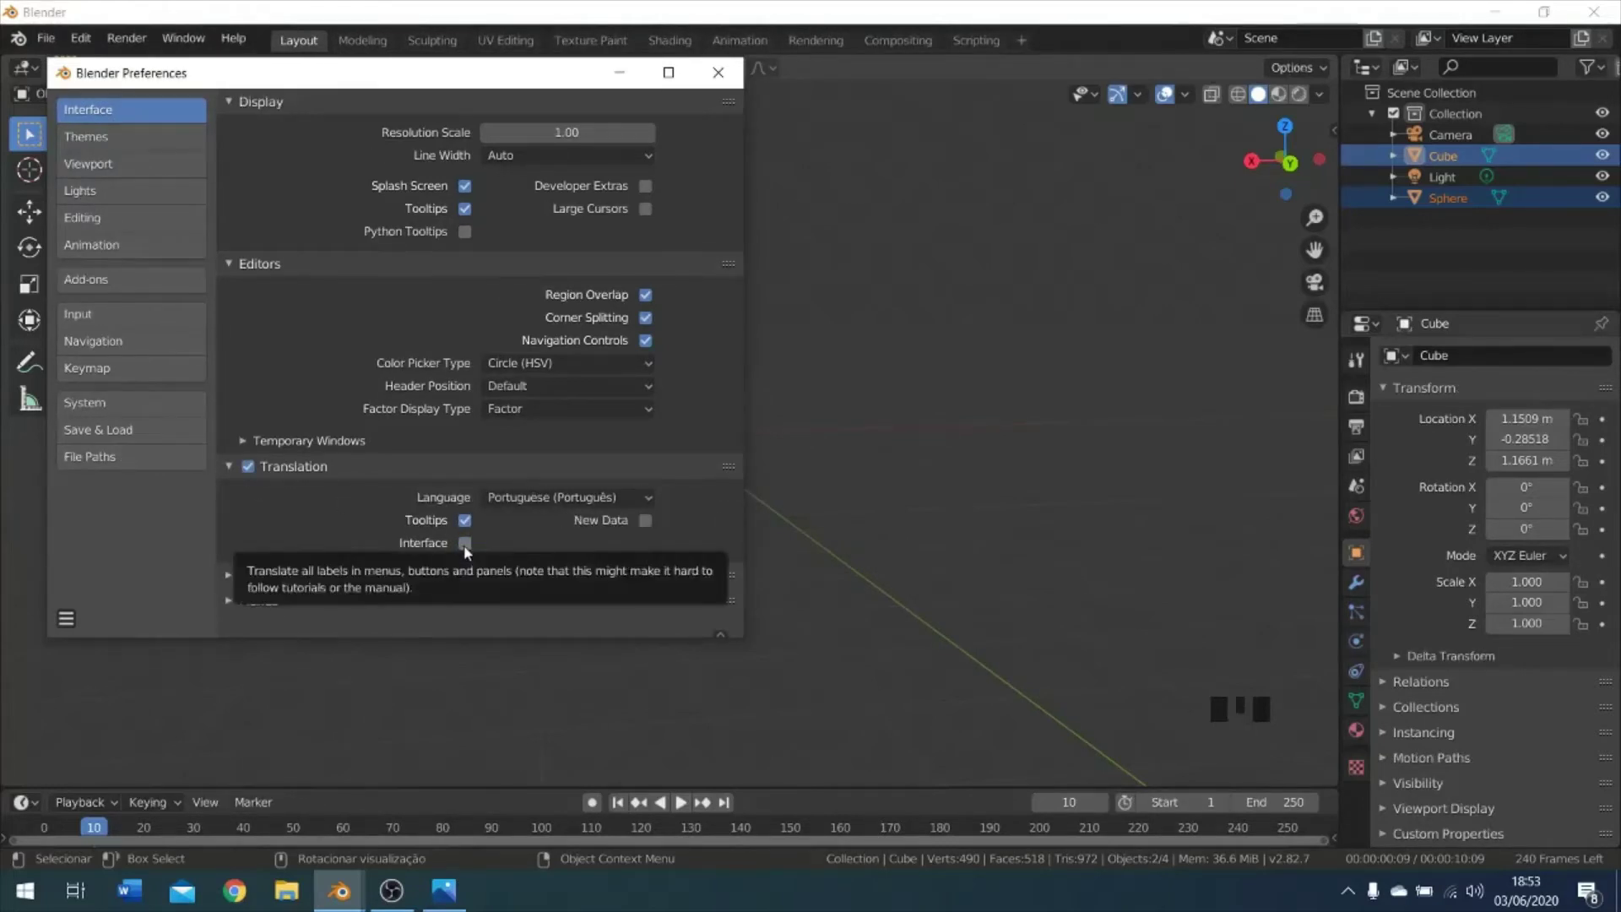
left_click(464, 543)
left_click(571, 496)
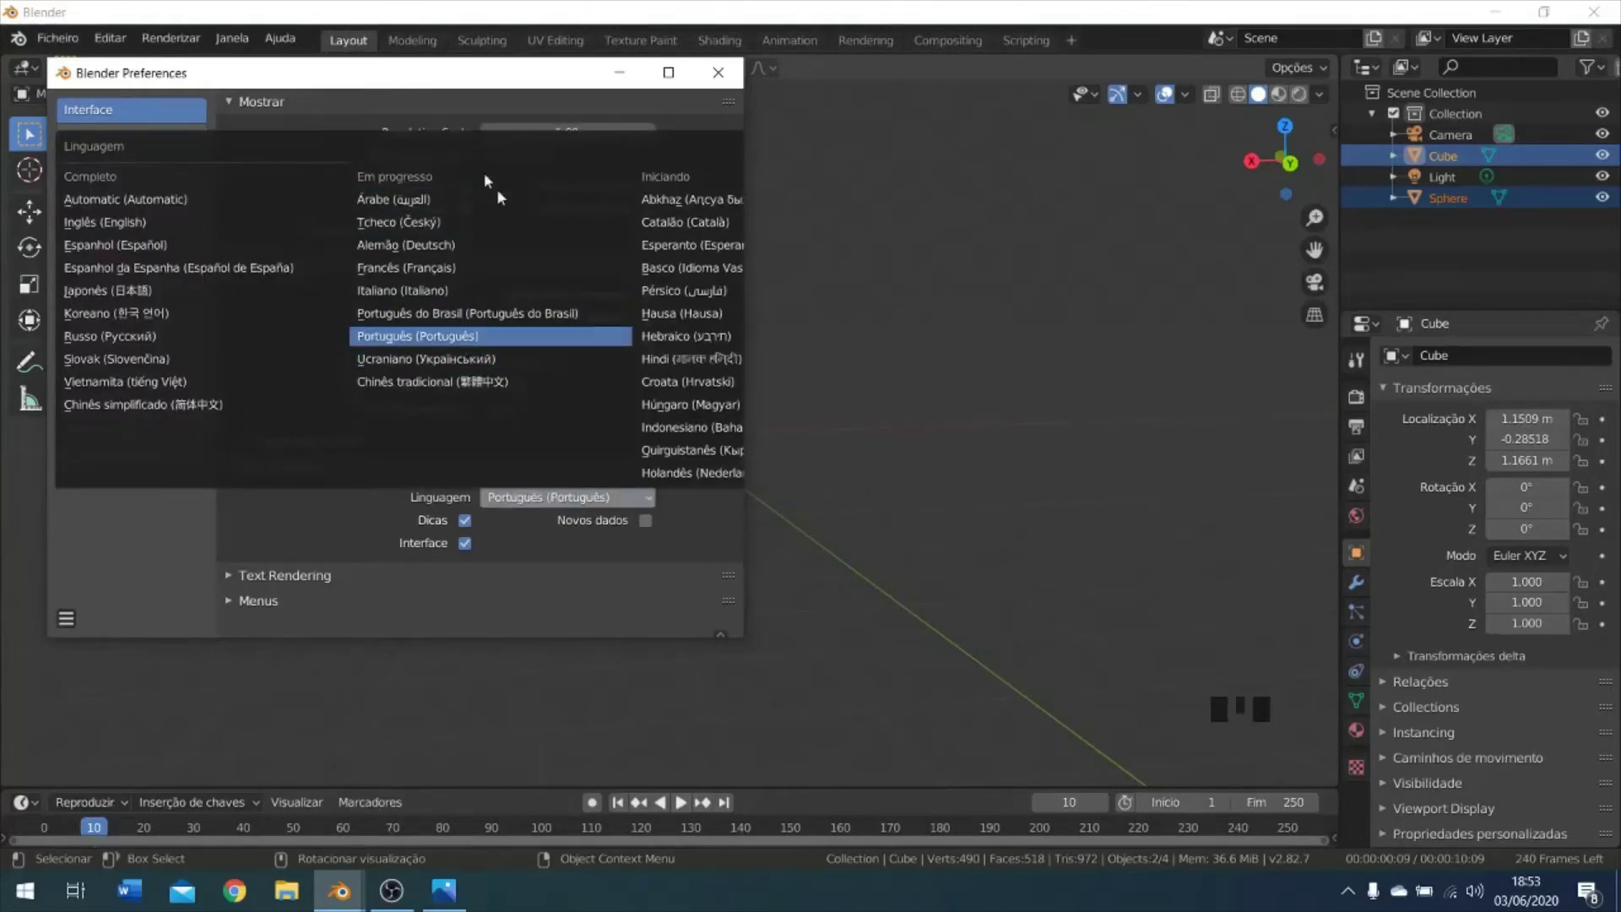
left_click(464, 543)
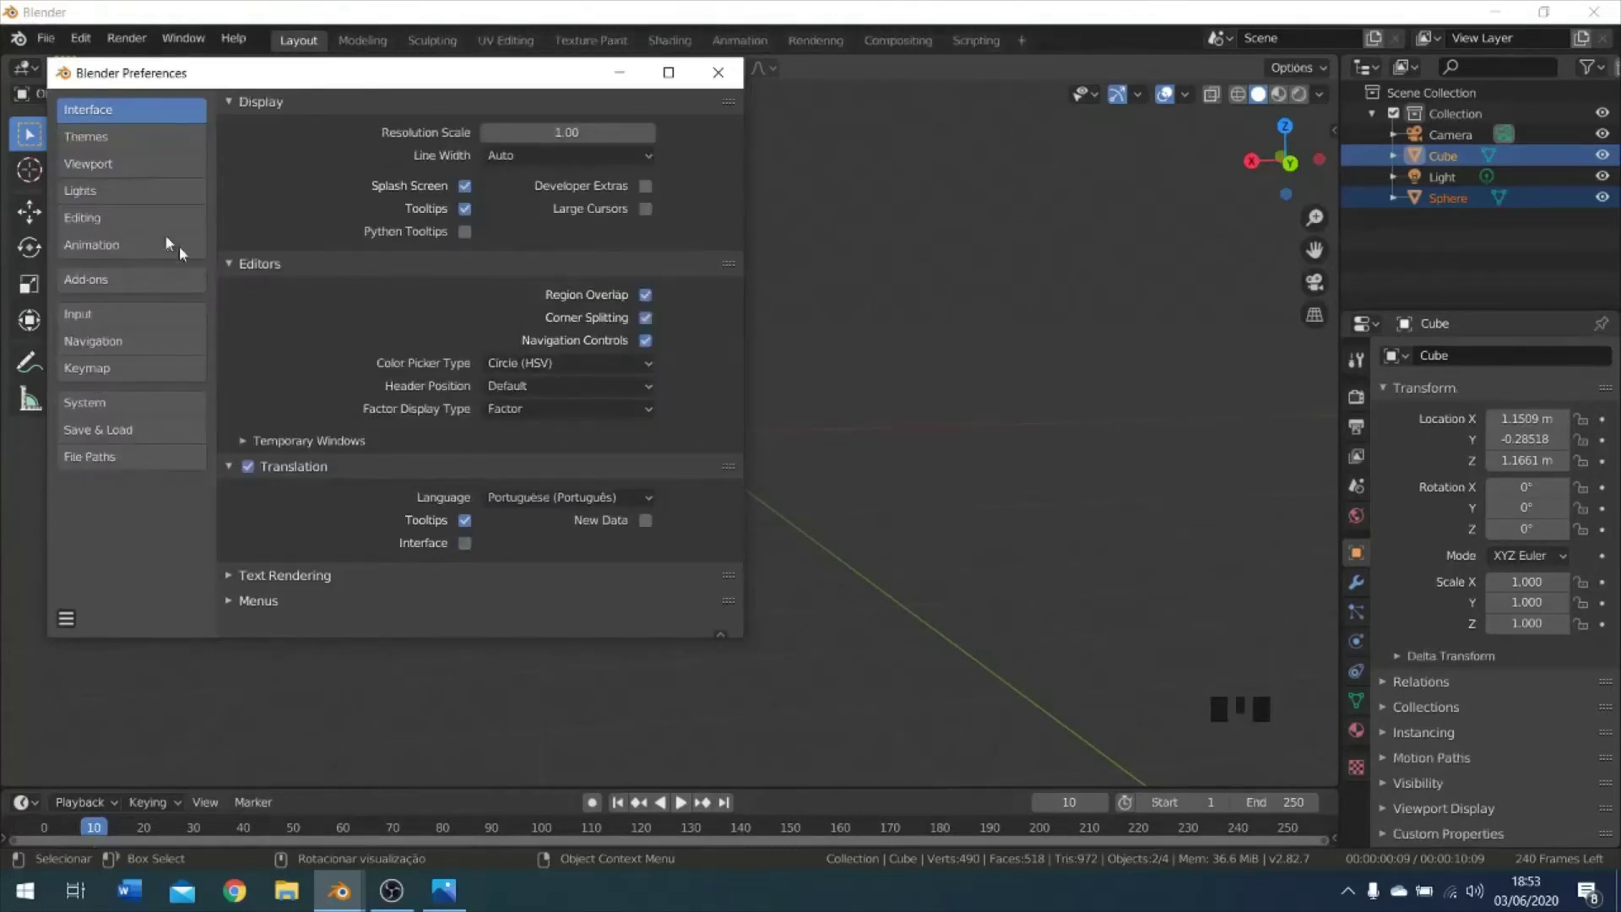
left_click(463, 544)
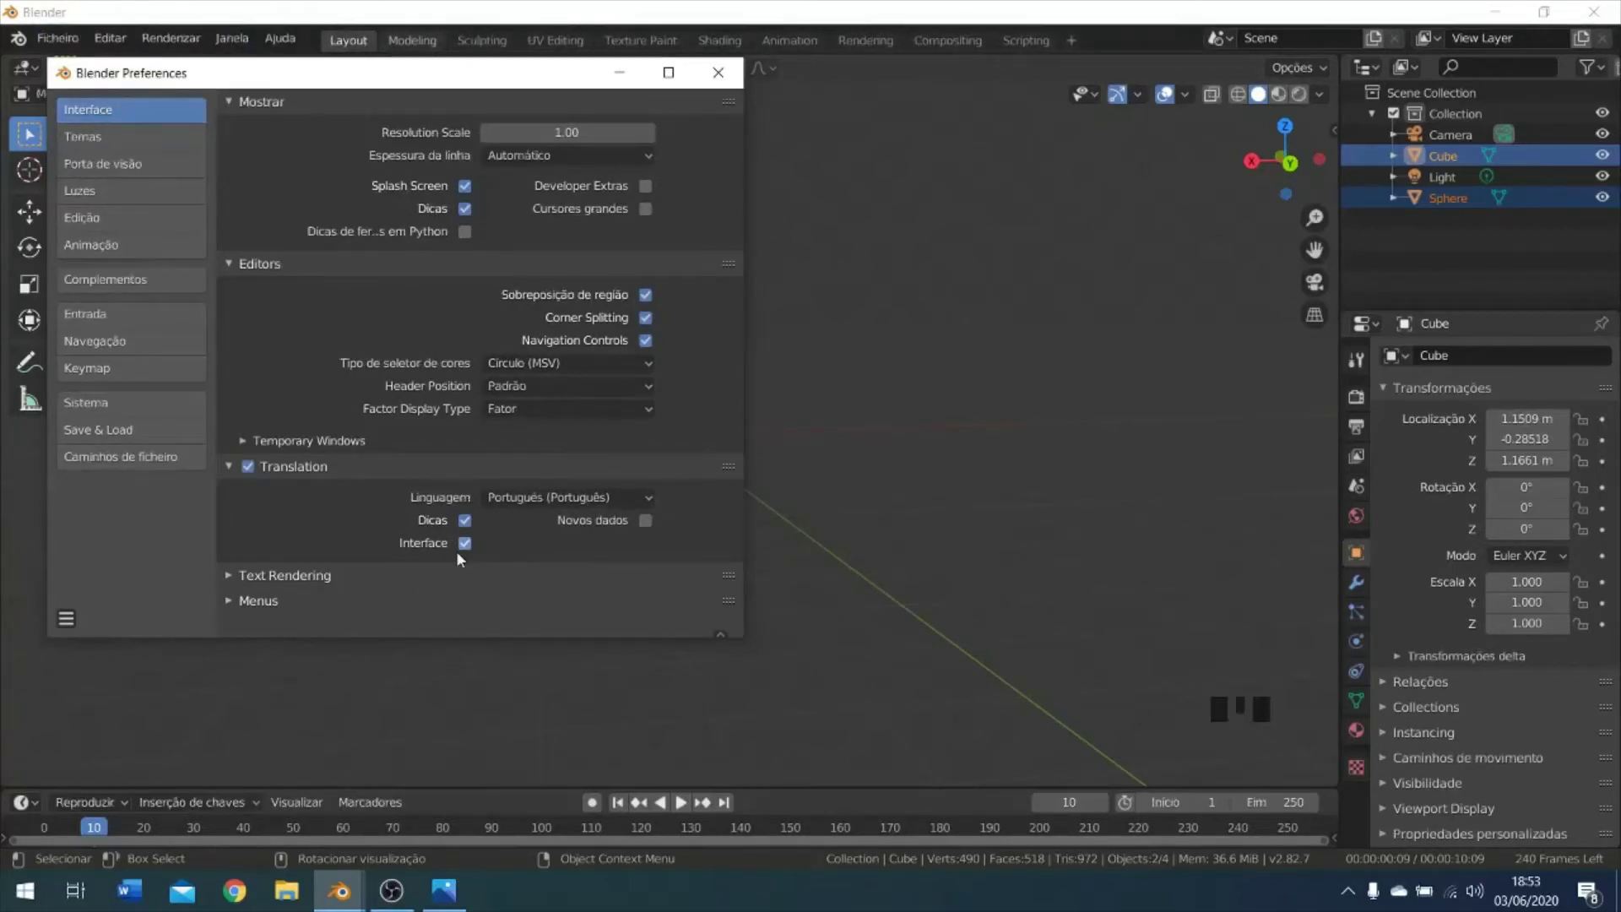
Save the preferences and close the Preferences window.
left_click(65, 619)
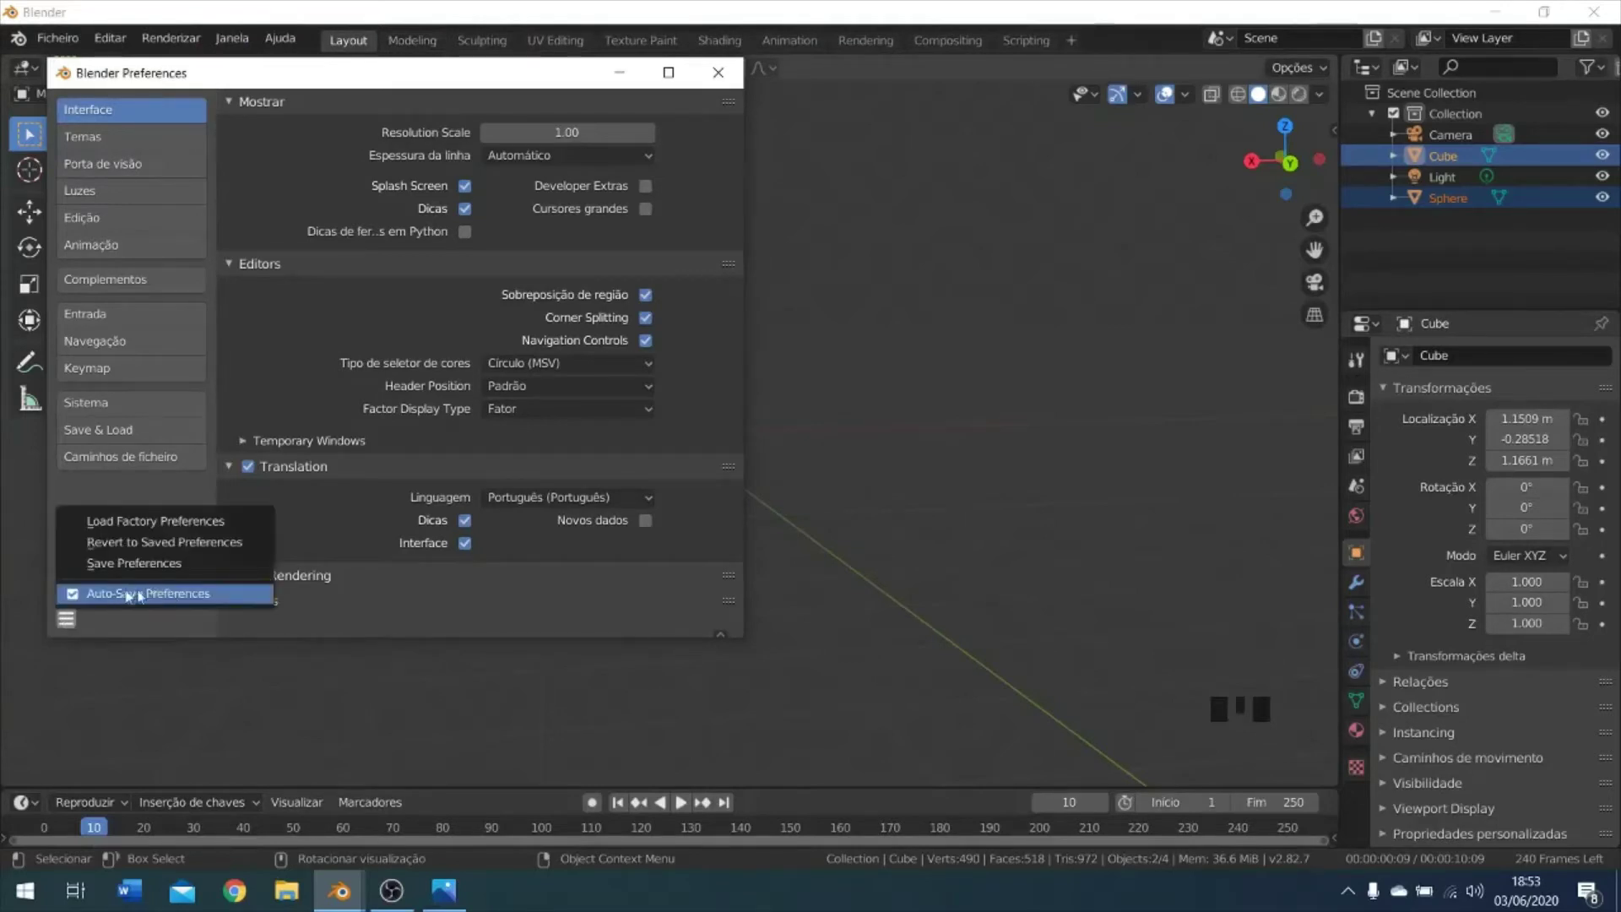
left_click(169, 562)
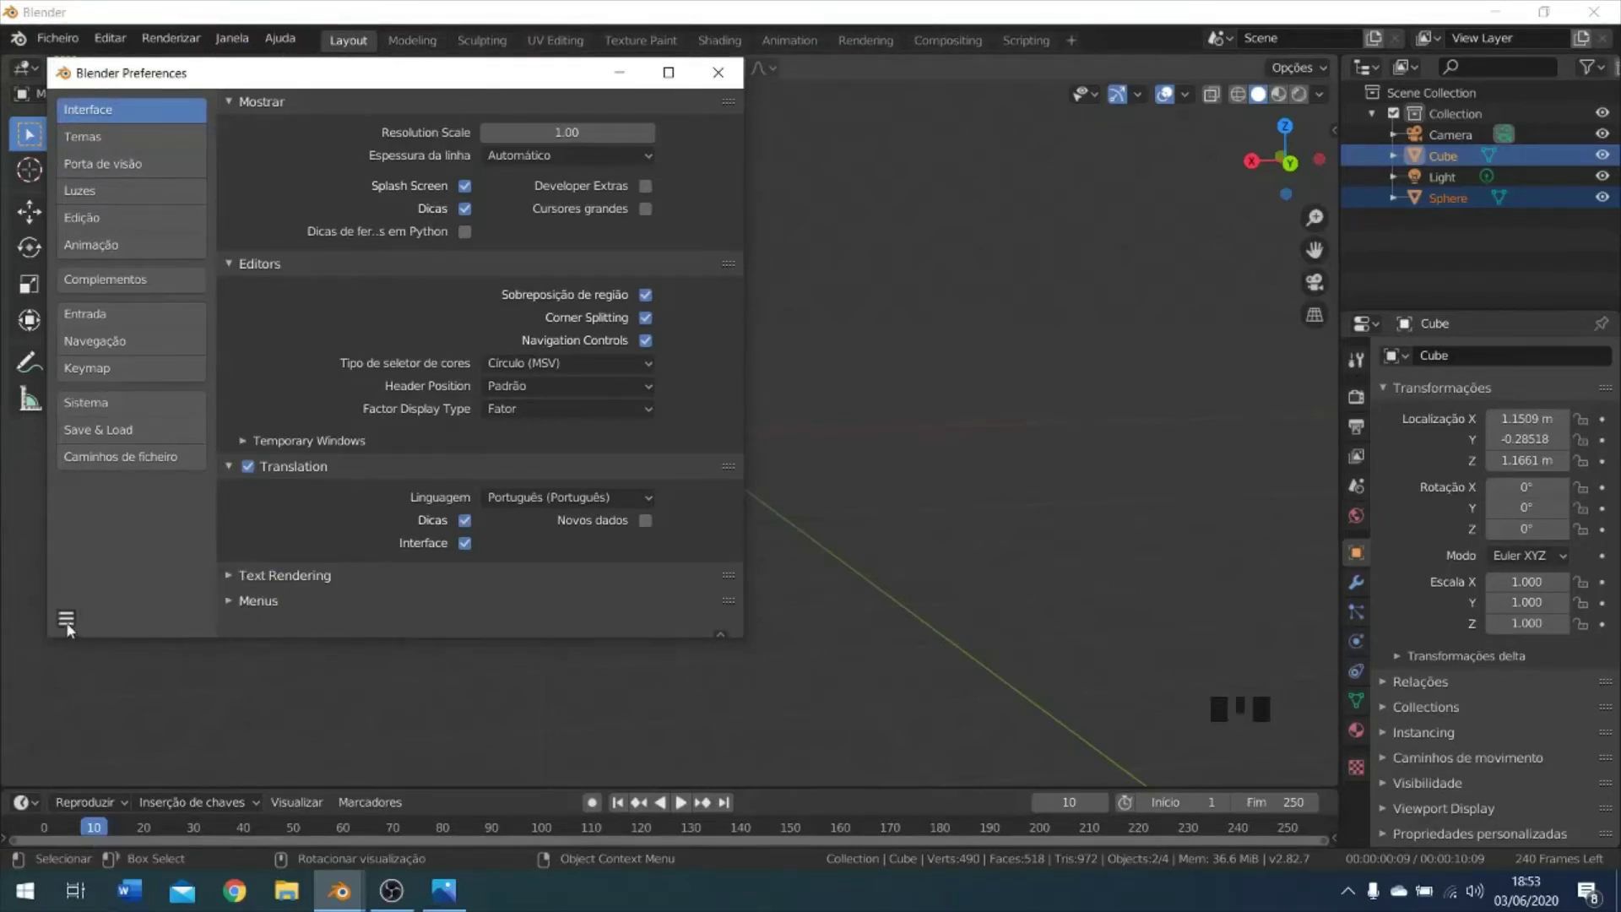
left_click(75, 621)
left_click(156, 563)
left_click(718, 71)
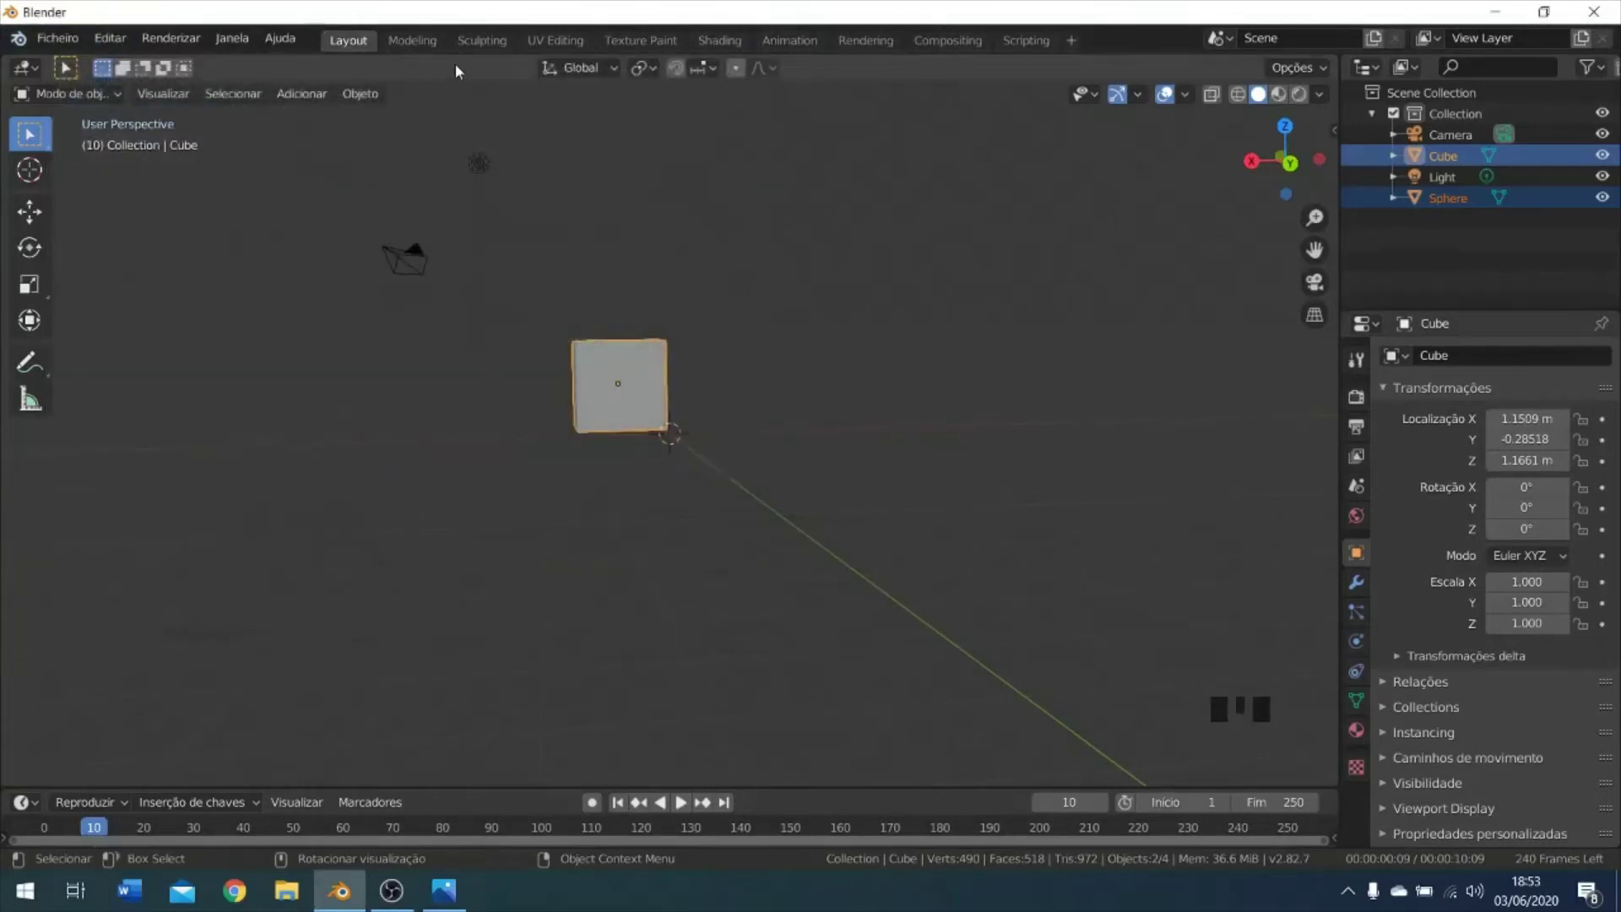
Reopen the Preferences and show the Complementos section with the list of add-ons.
left_click(105, 43)
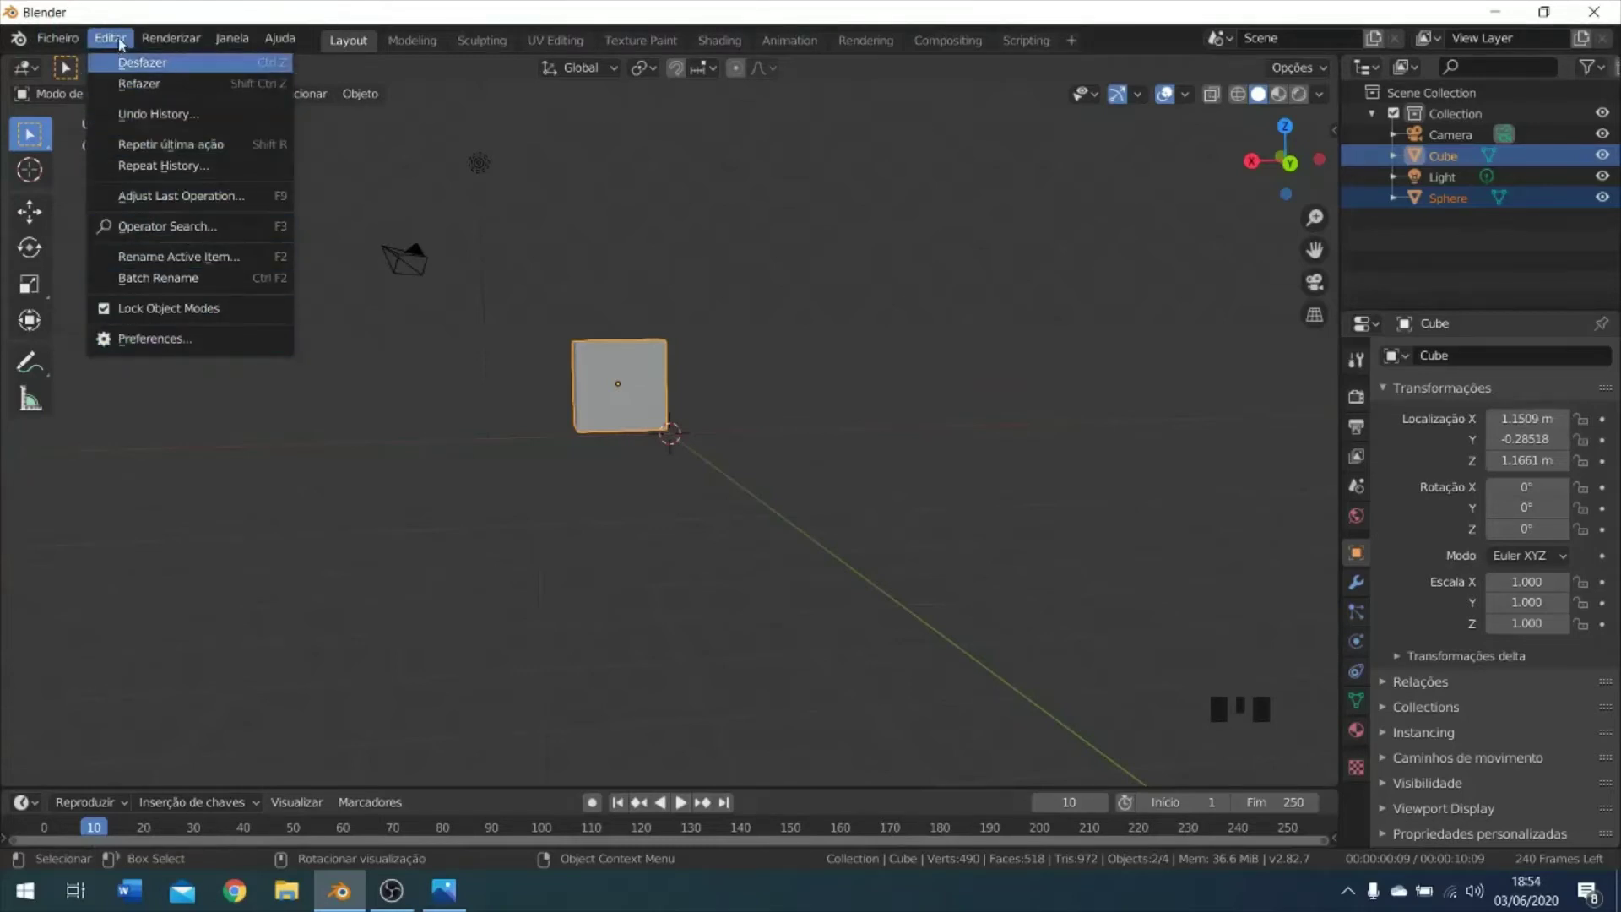
left_click(126, 345)
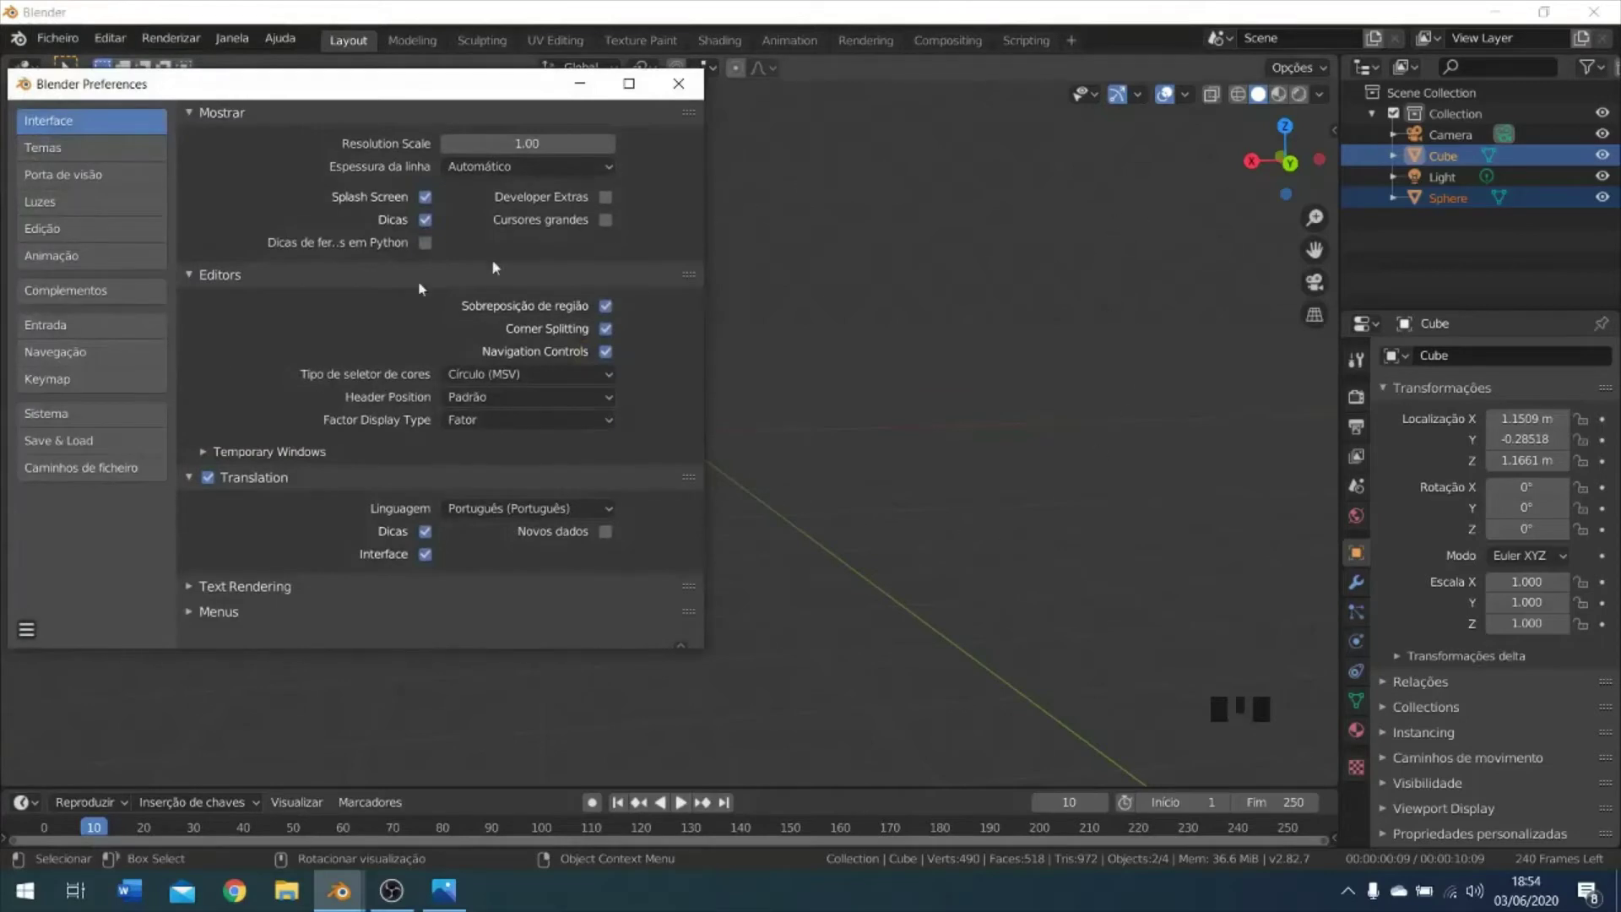
left_click_drag(276, 92, 266, 61)
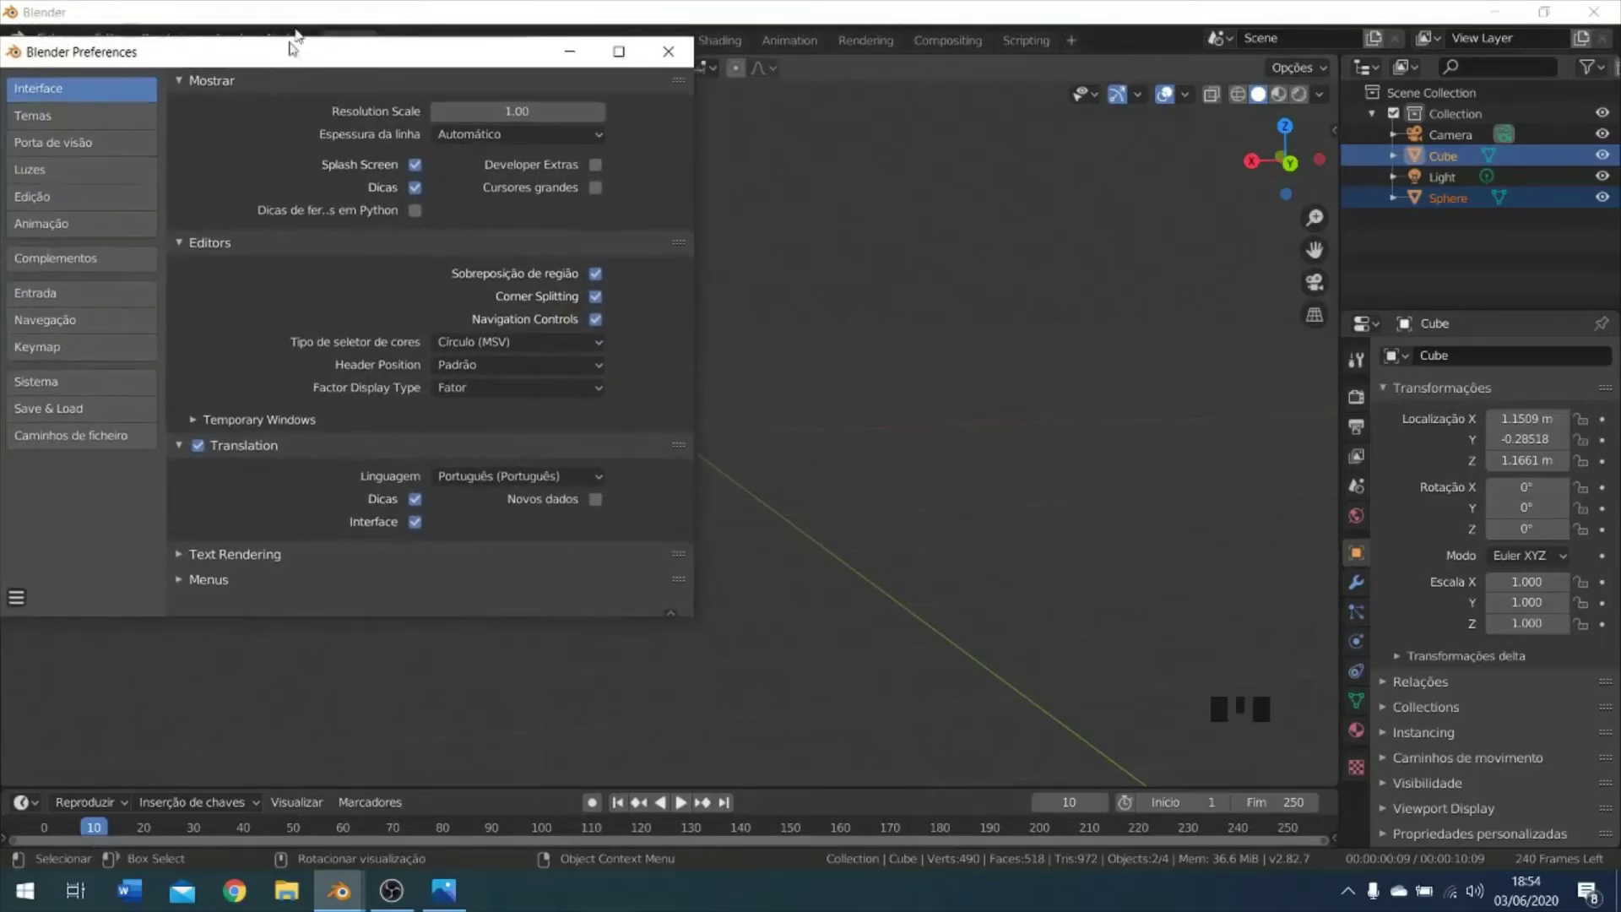
left_click(41, 256)
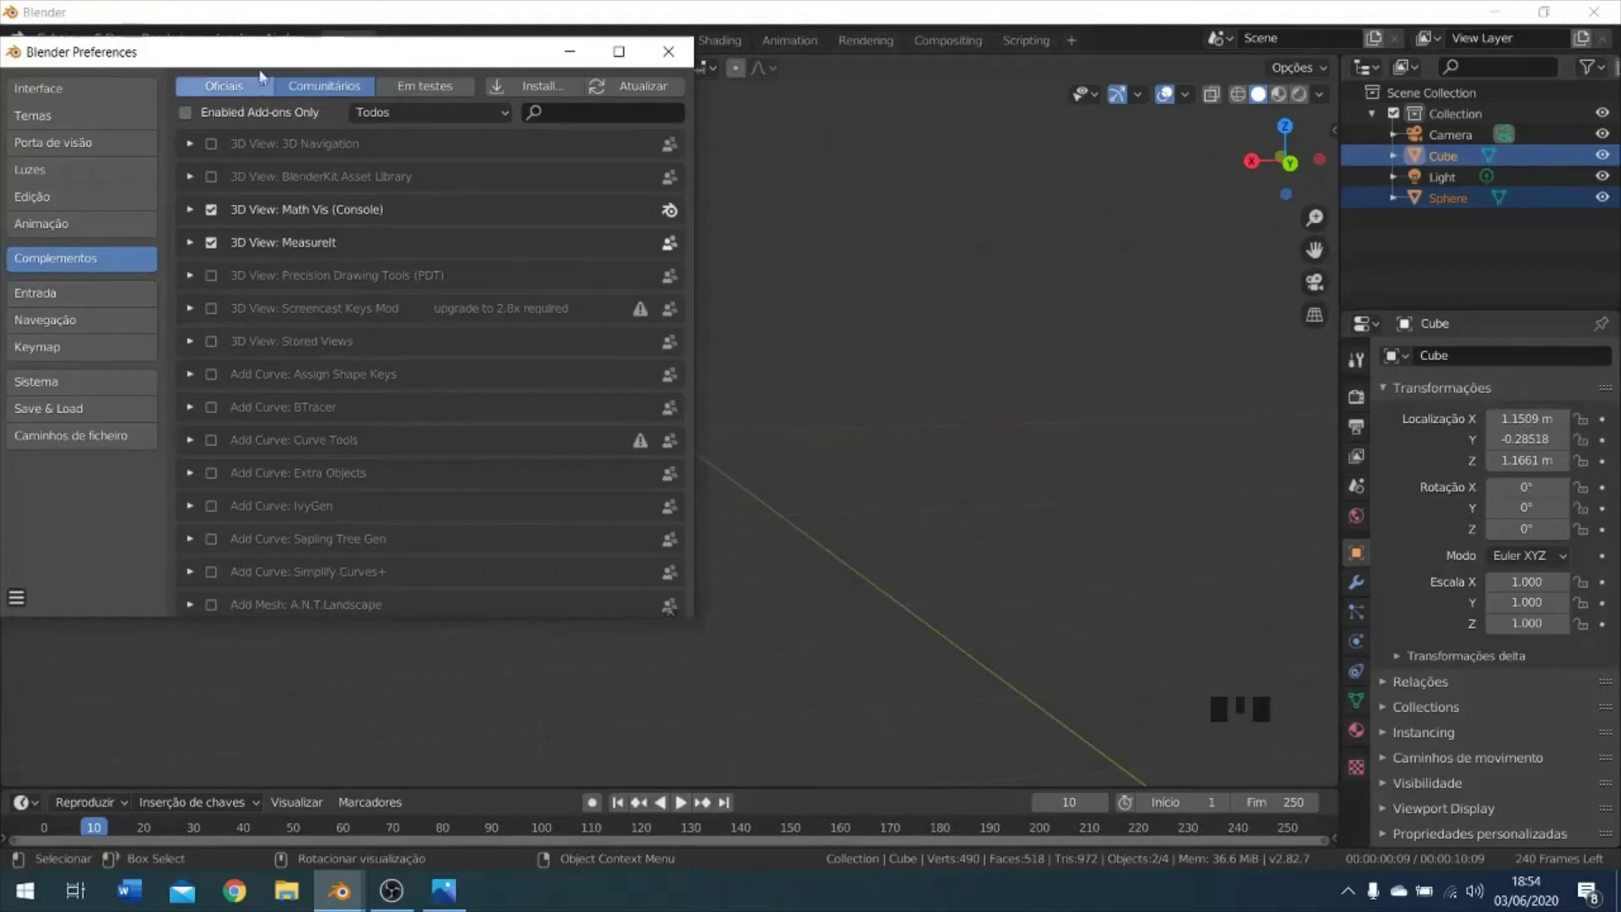
Close the Preferences window and show the viewport sidebar with the Shortcut VUr add-on settings.
mouse_move(256, 52)
left_mouse_down()
mouse_move(296, 65)
mouse_move(252, 63)
mouse_move(267, 64)
left_mouse_up()
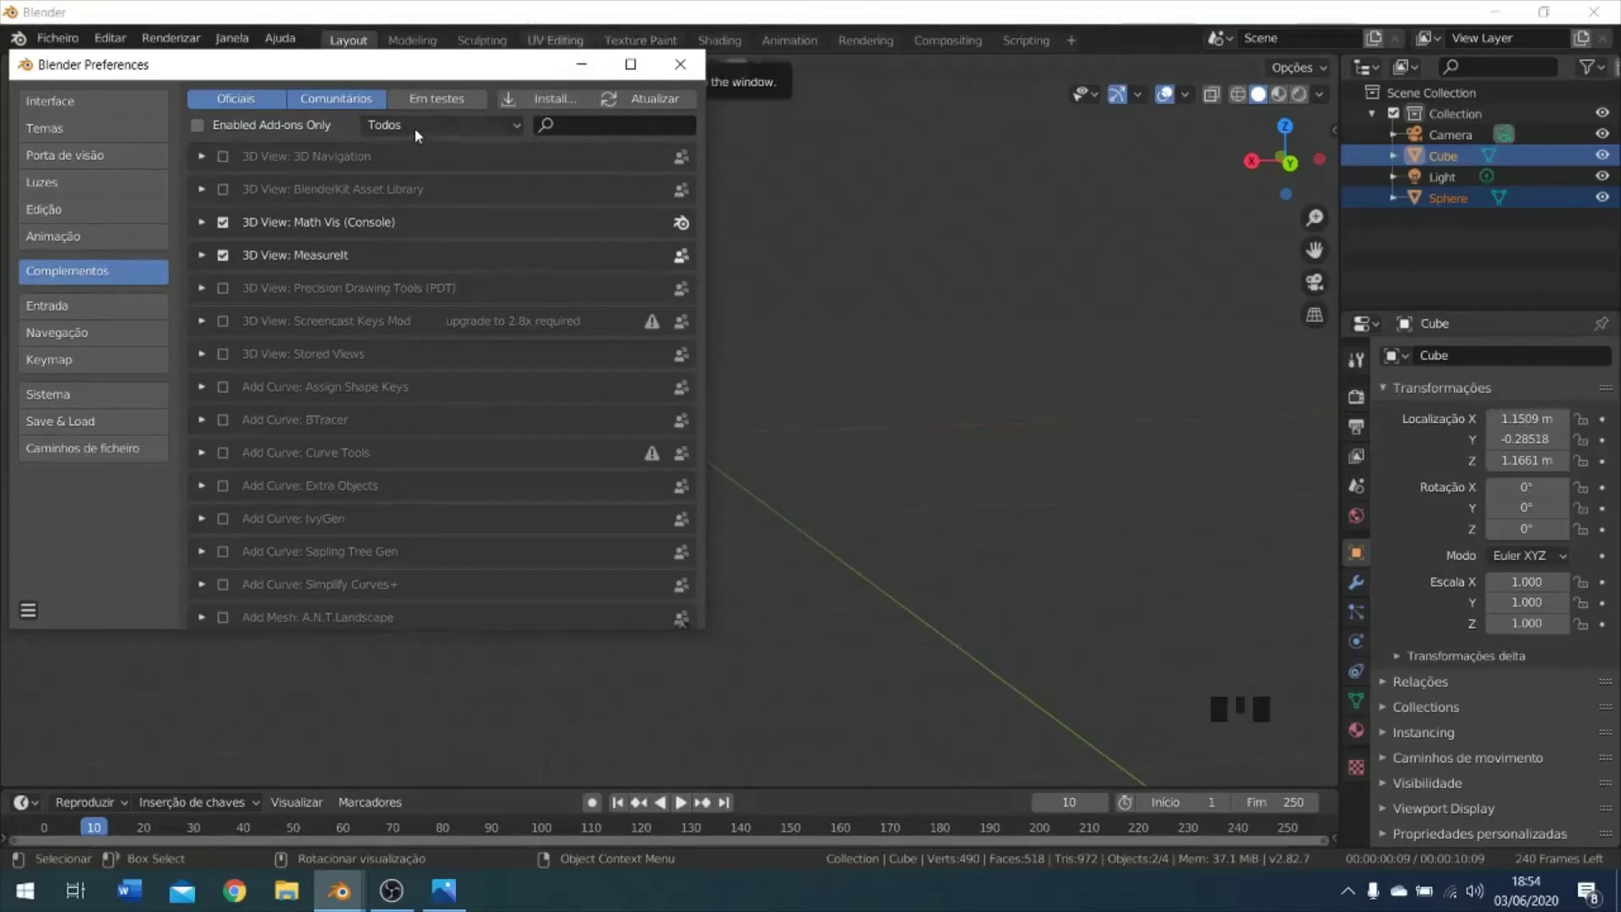
left_click(681, 65)
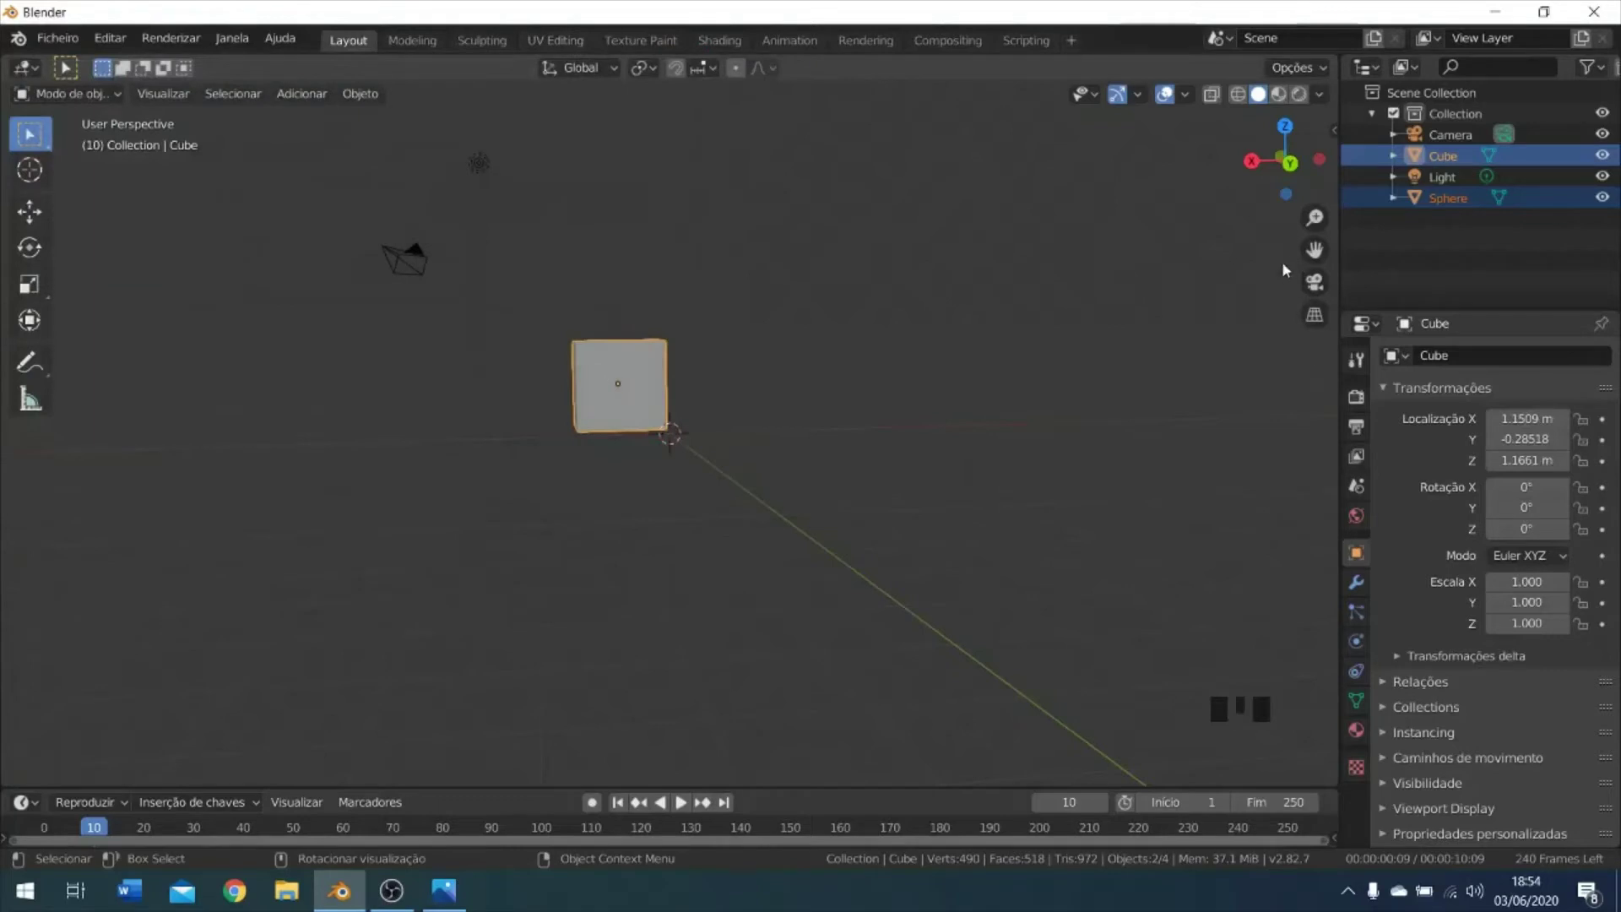
key("n")
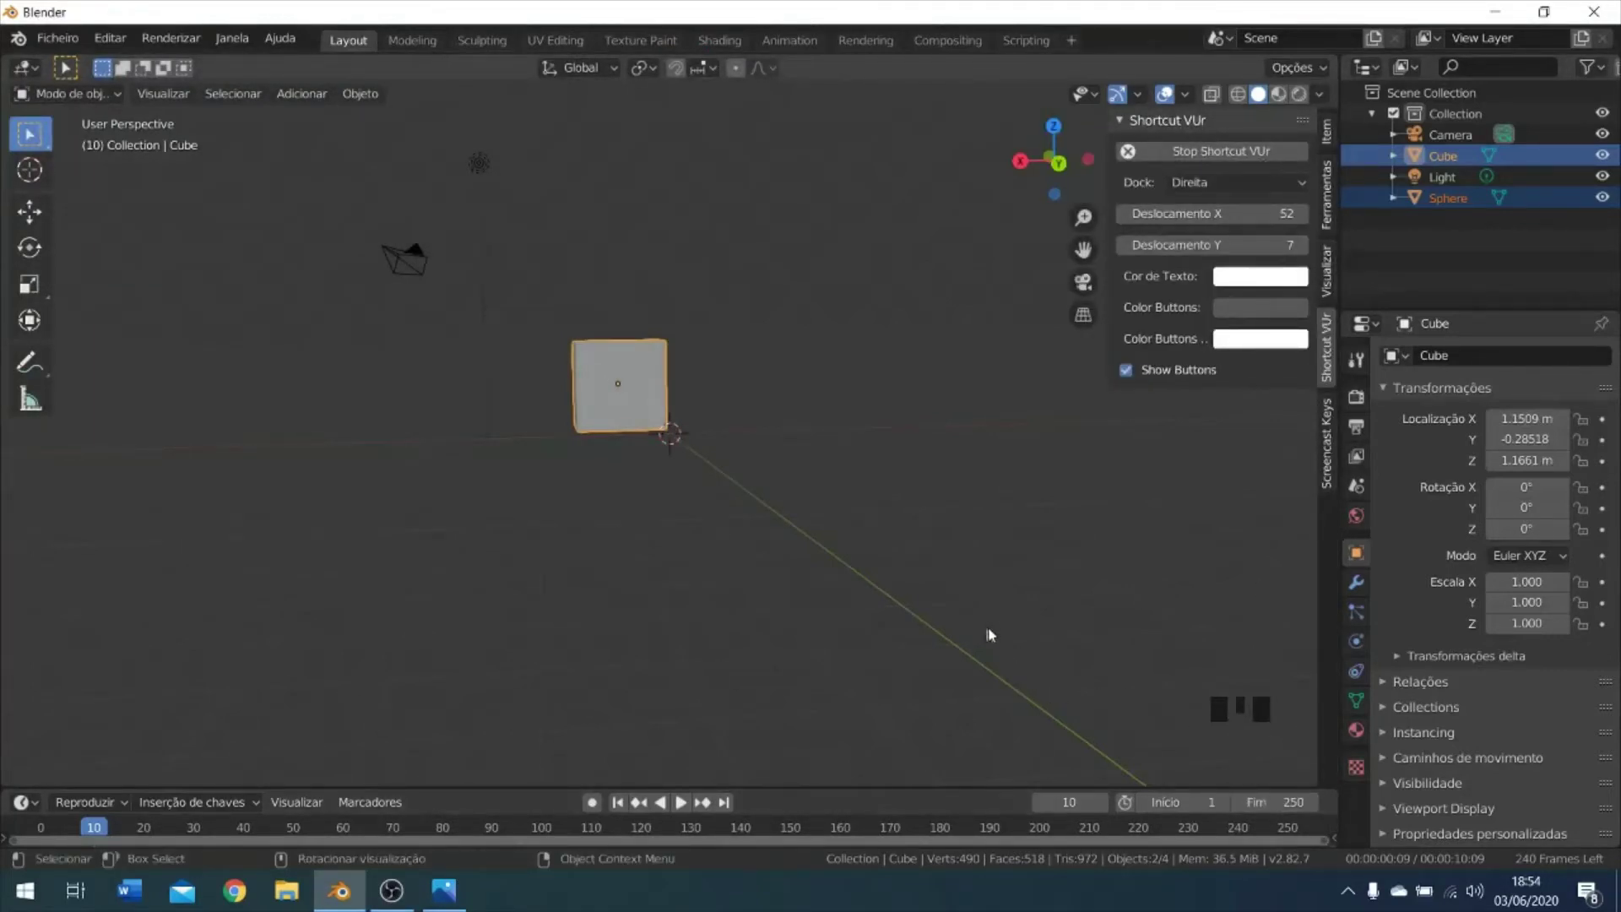
Test the on-screen input display by deselecting everything, calling the Add command, orbiting, and opening and dismissing the cube's context menu.
left_click(795, 593)
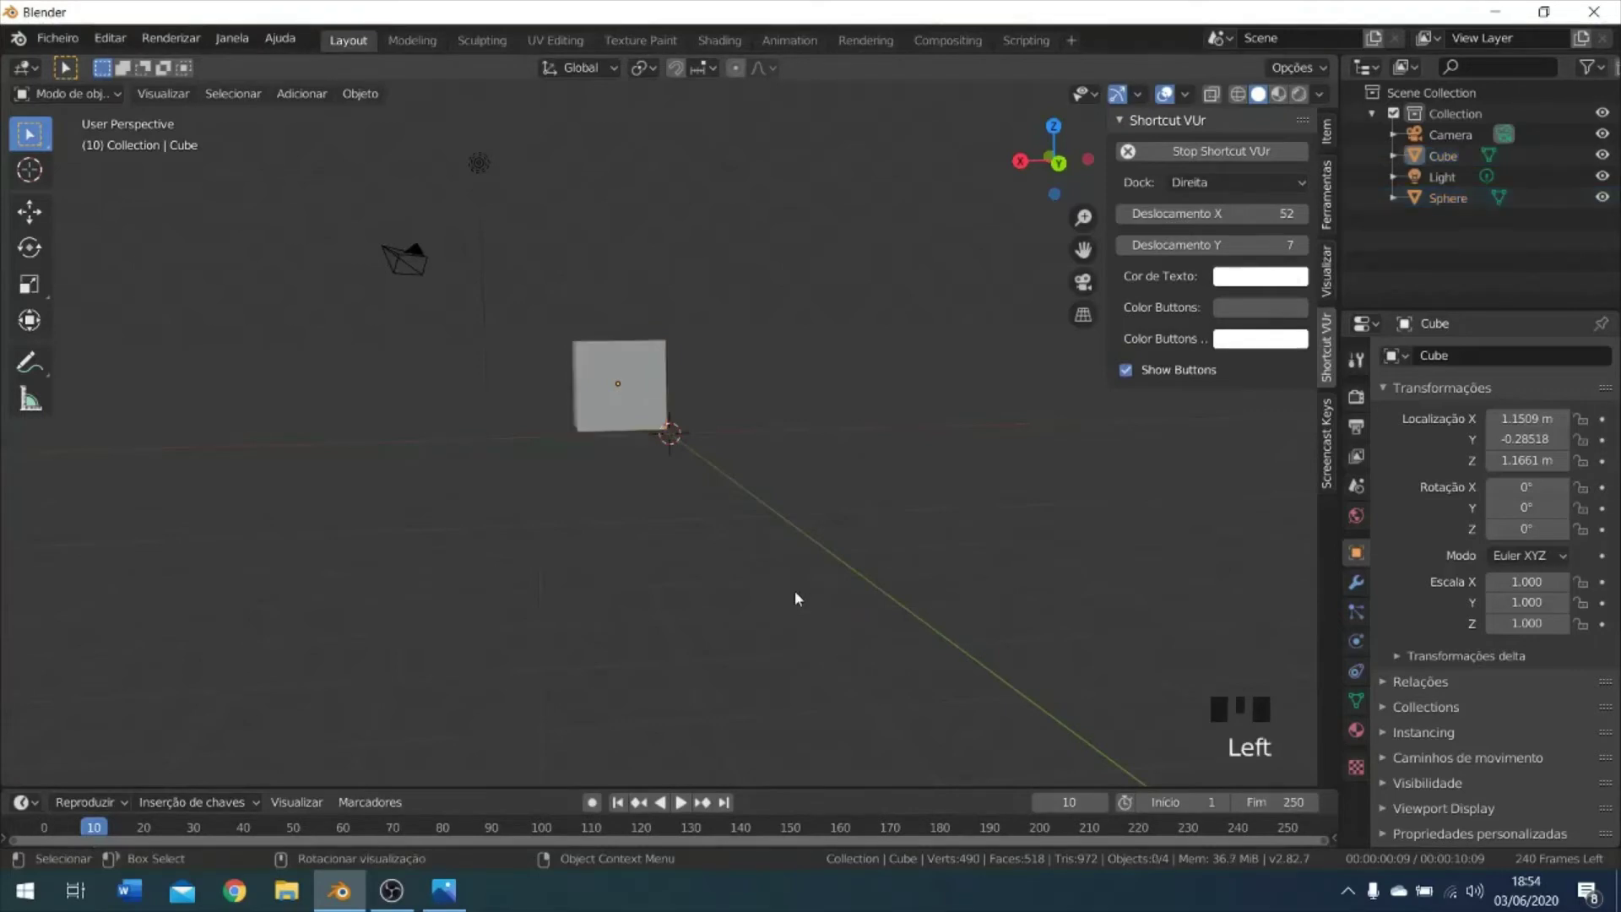
key("shift+a")
middle_click_drag(1072, 548, 970, 601)
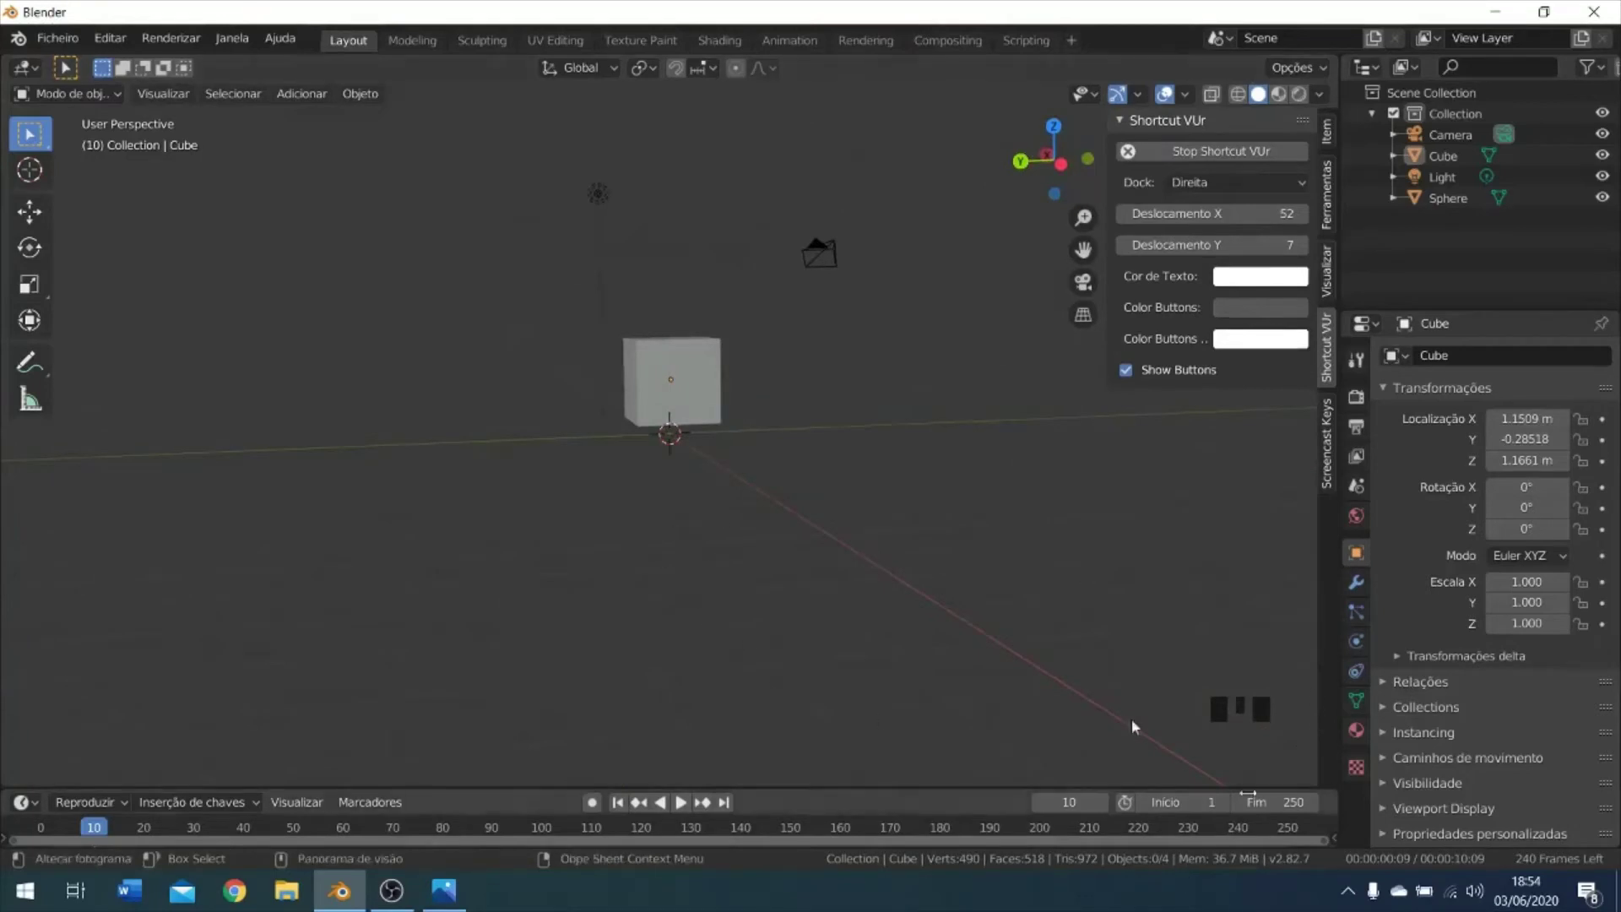
left_click(695, 384)
right_click(682, 394)
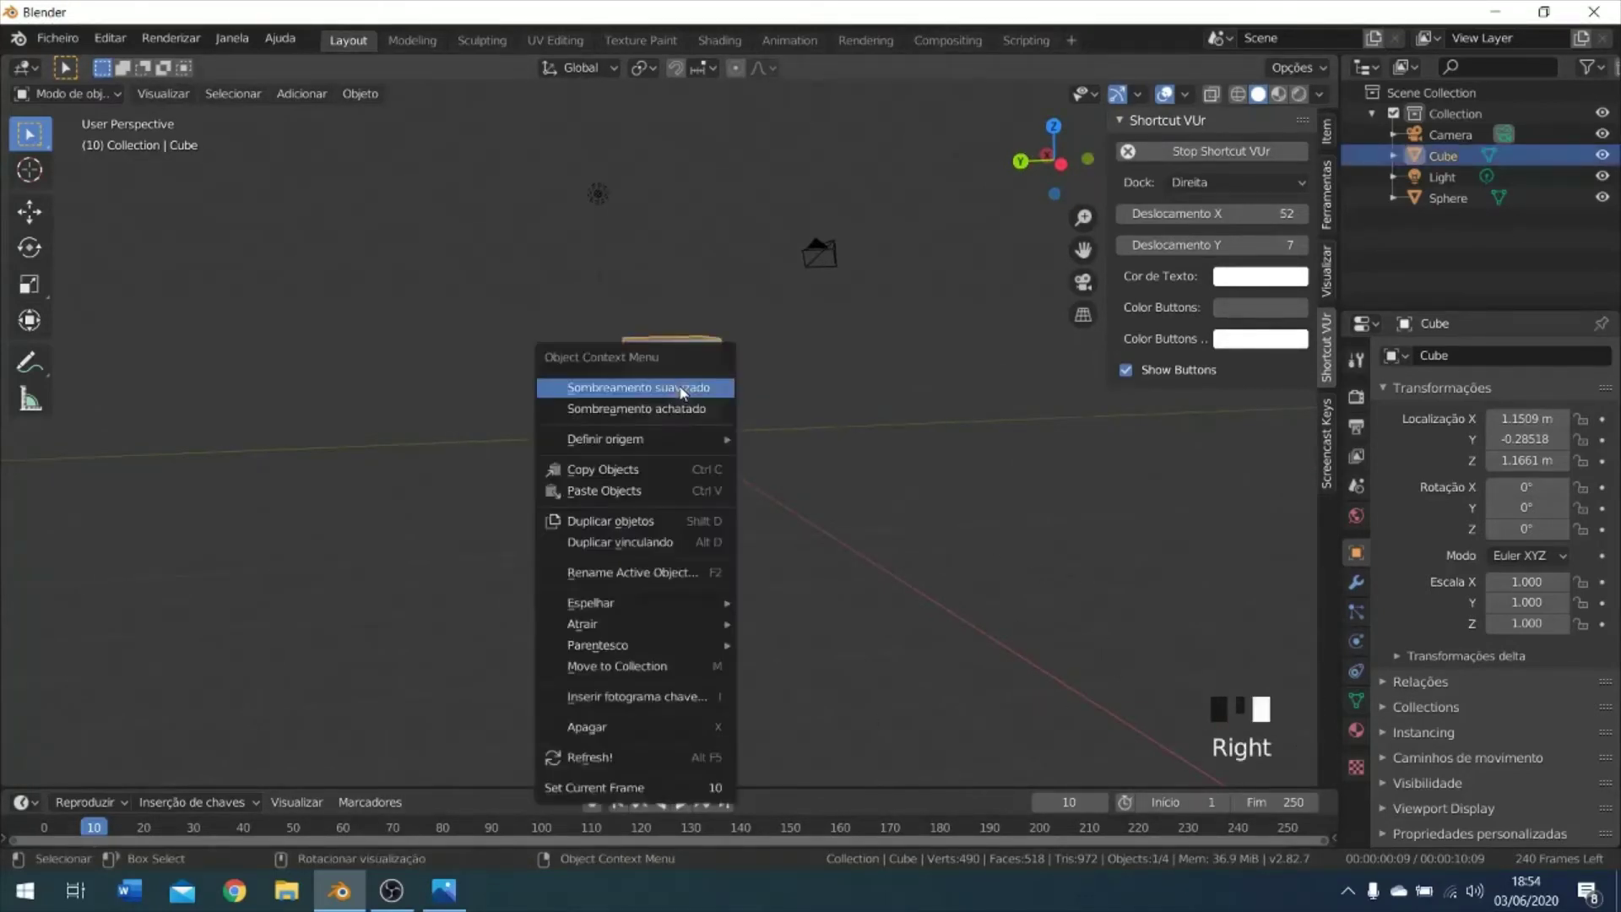
left_click(842, 419)
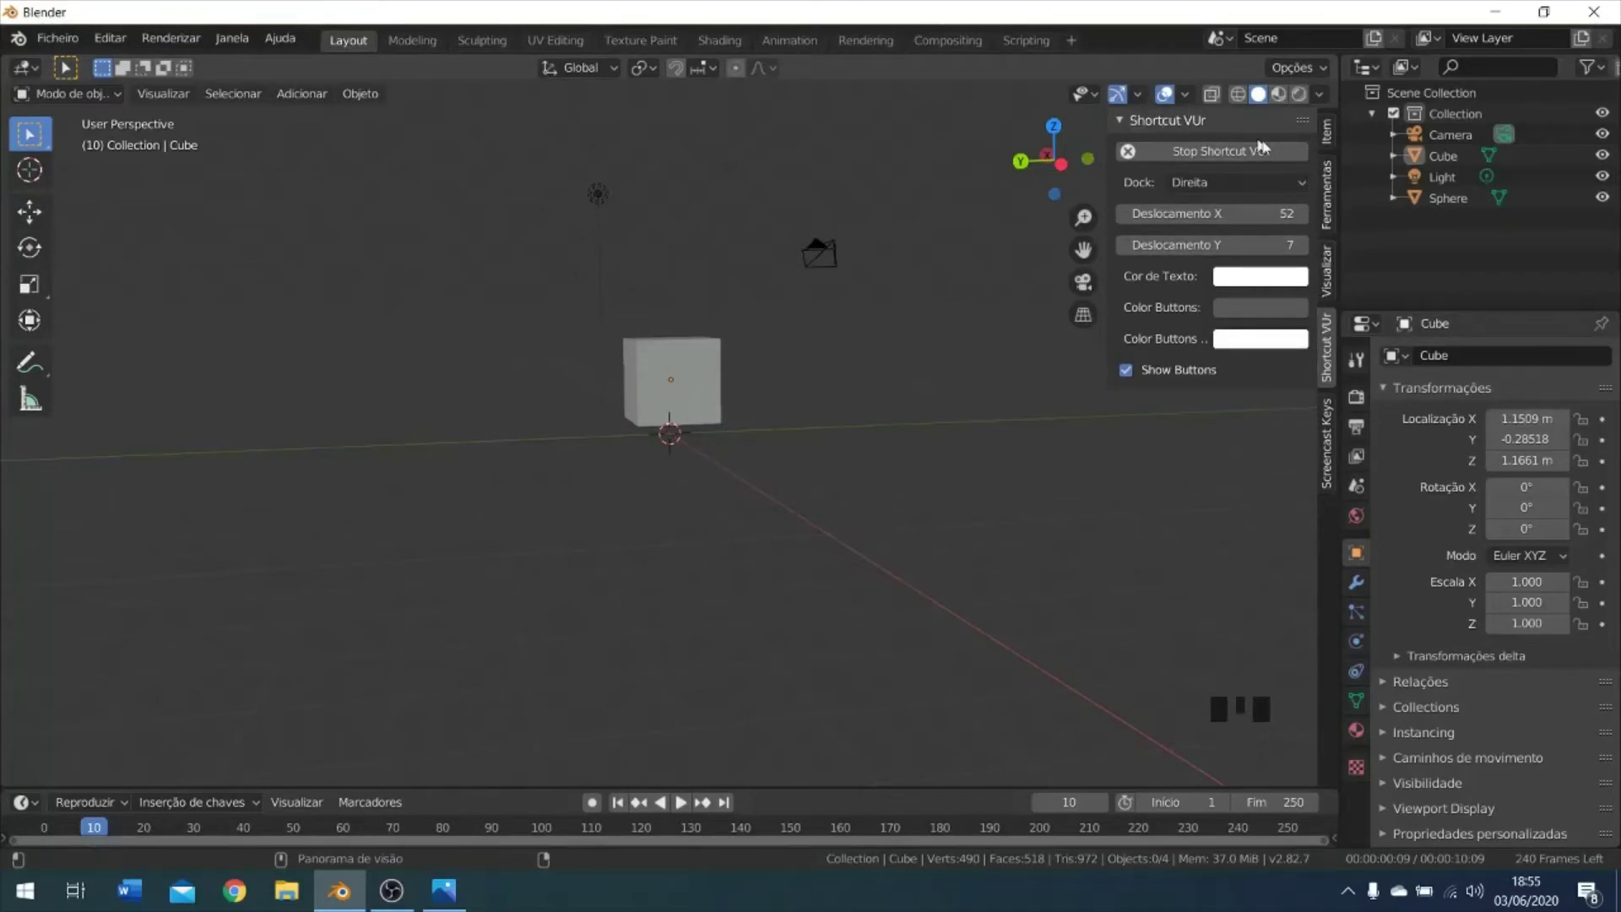
Compare the Screencast Keys and Shortcut VUr add-on settings in the viewport sidebar, and hide the sidebar.
left_click(1329, 435)
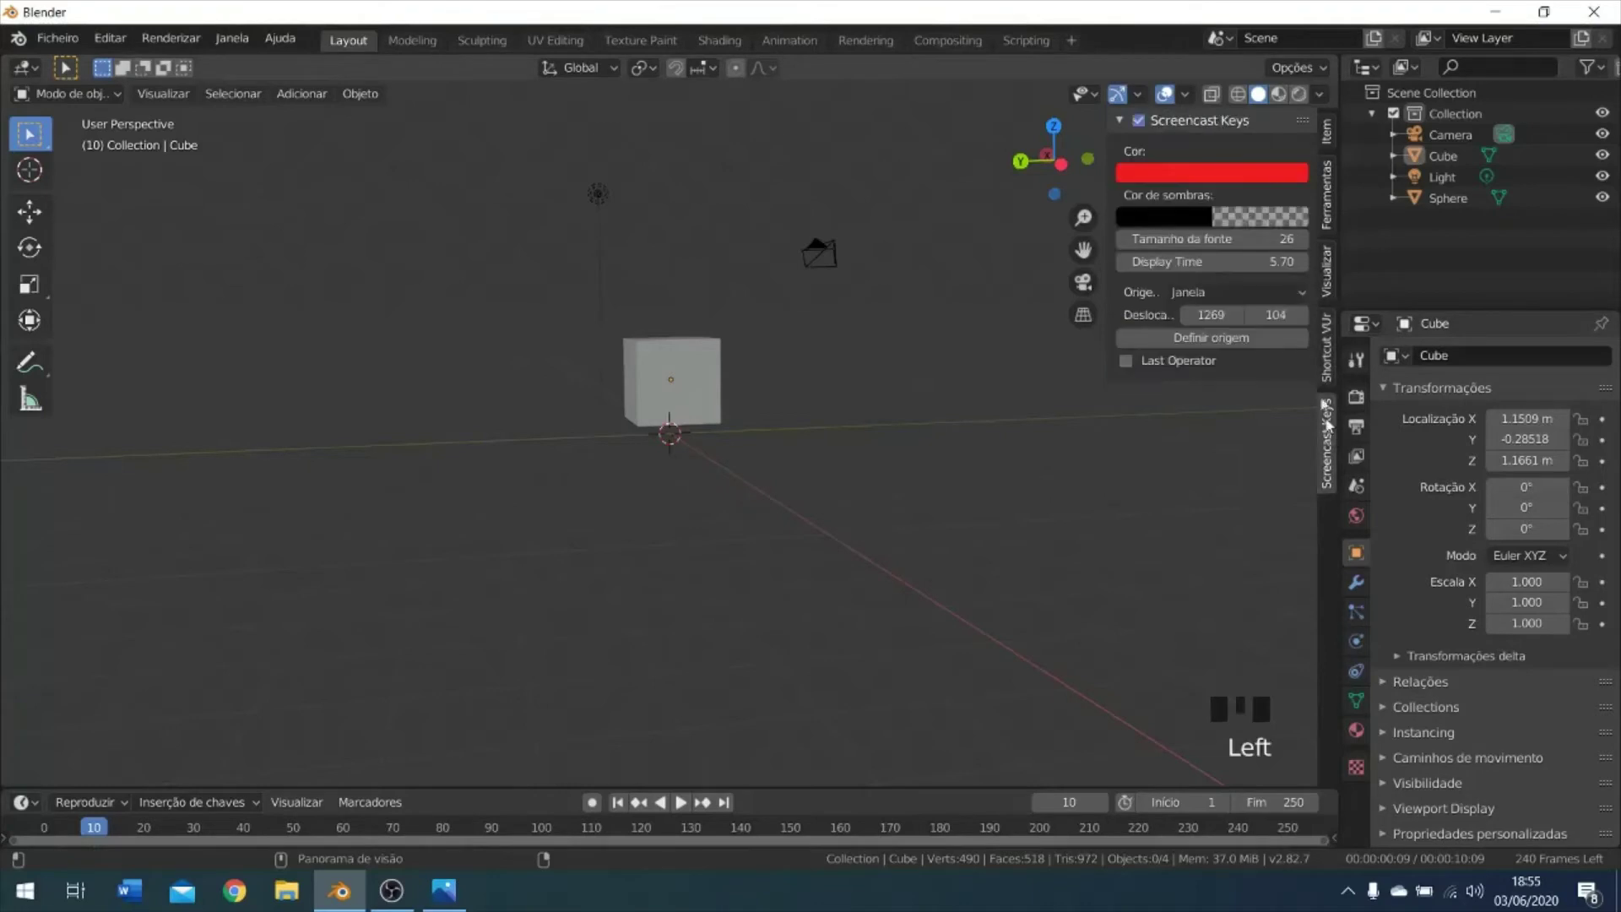
left_click(1332, 353)
left_click(1328, 432)
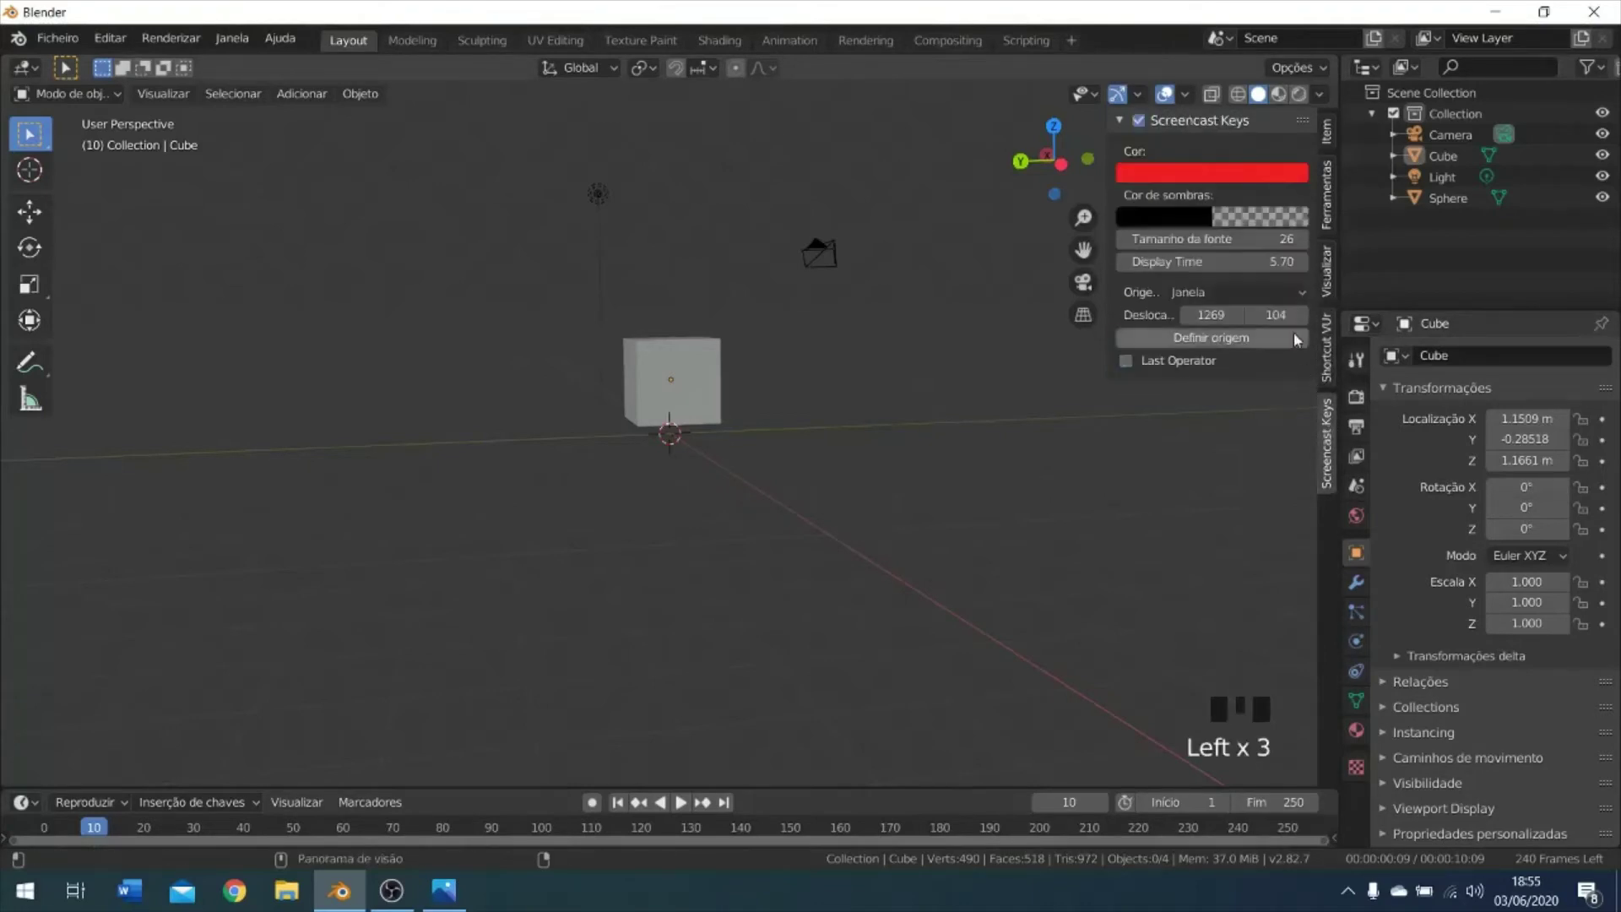
left_click(1323, 341)
left_click(1330, 418)
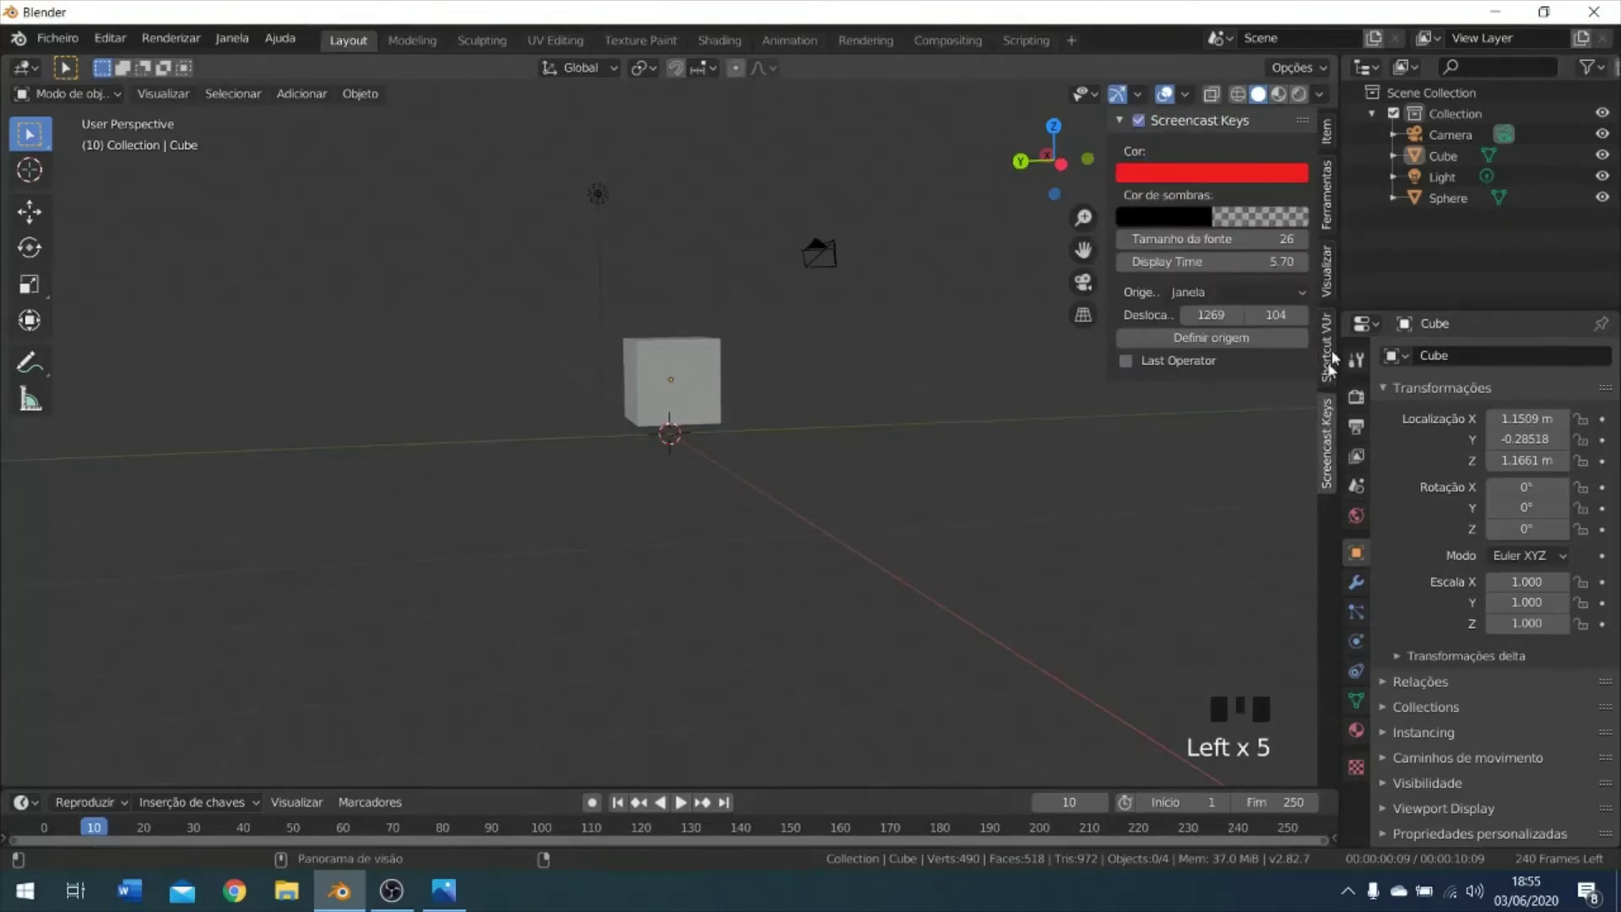
left_click(1332, 346)
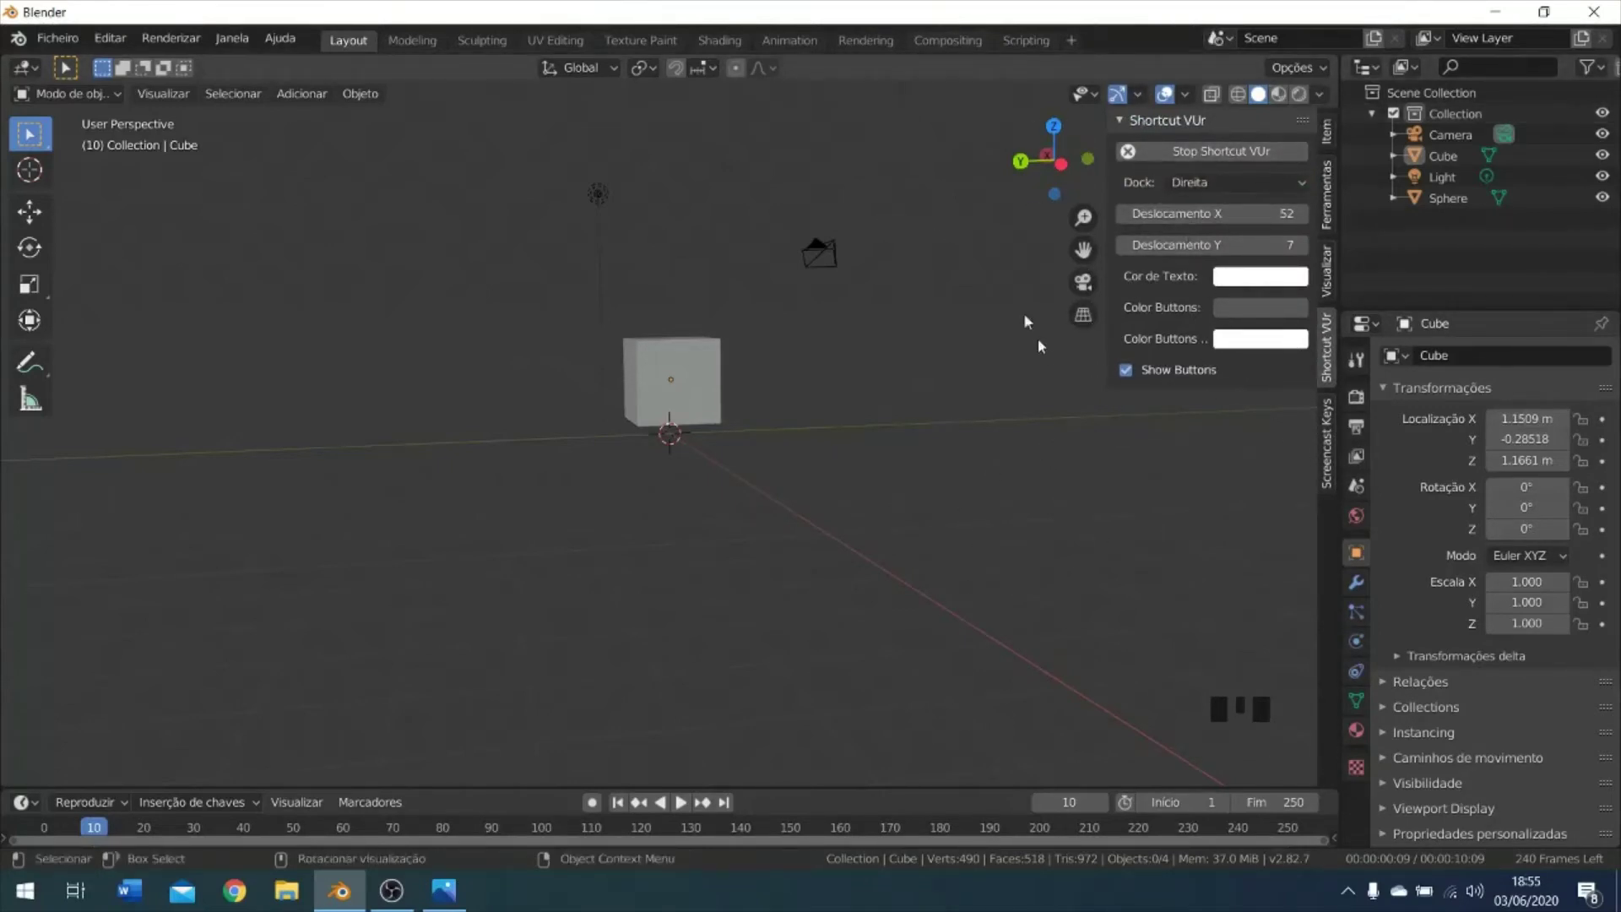
key("n")
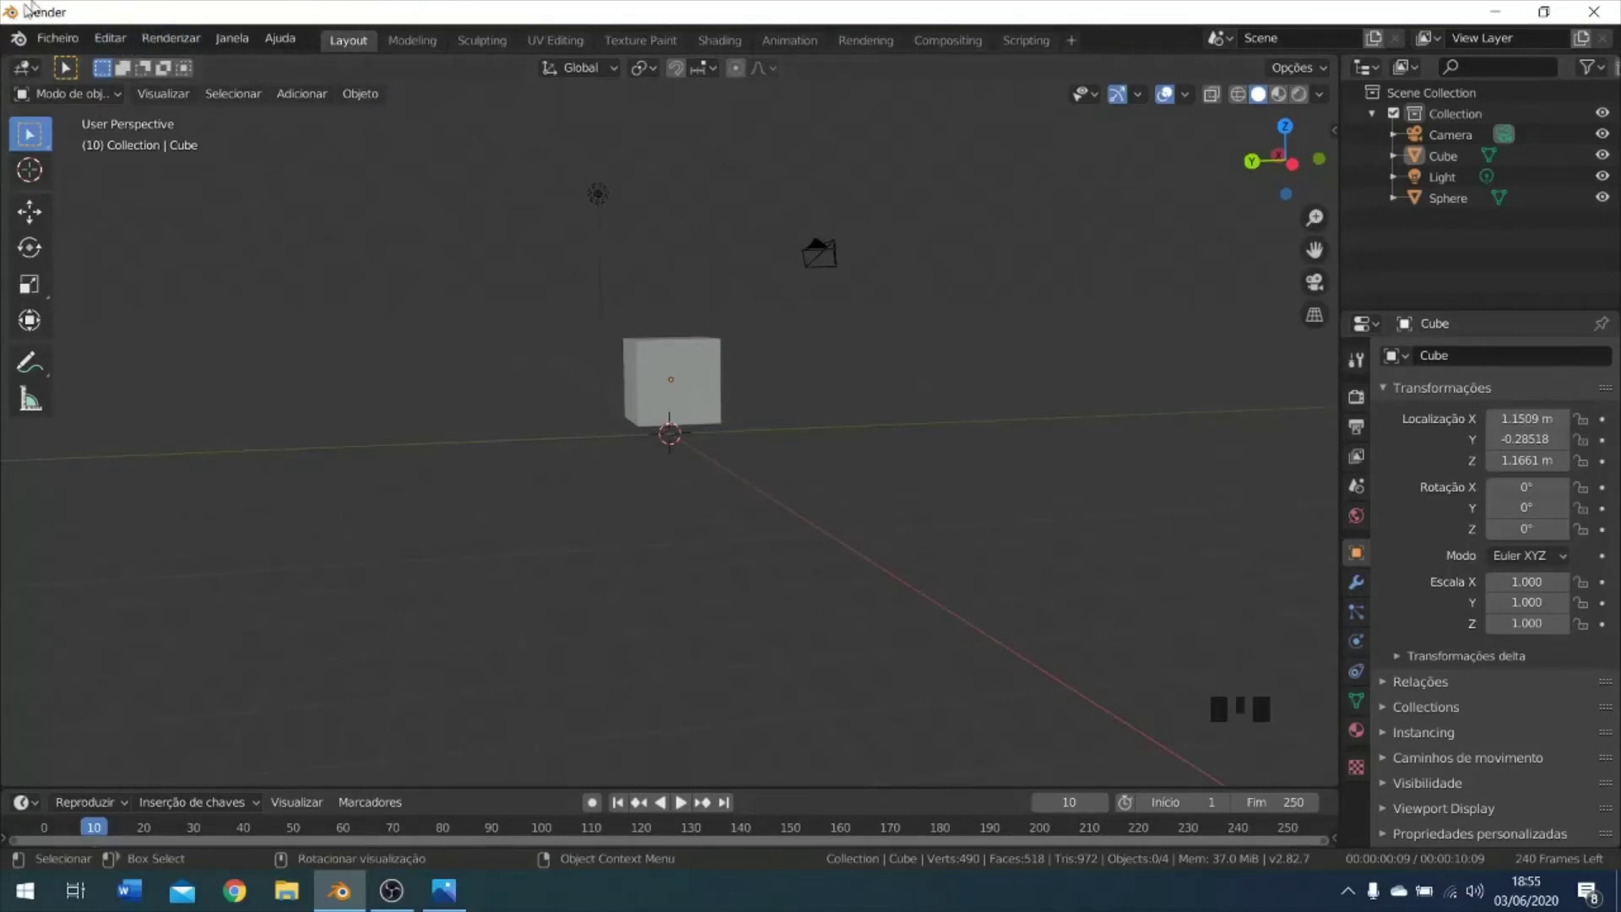
Render the active scene as a still image and view the result closer up.
left_click(168, 46)
left_click(241, 38)
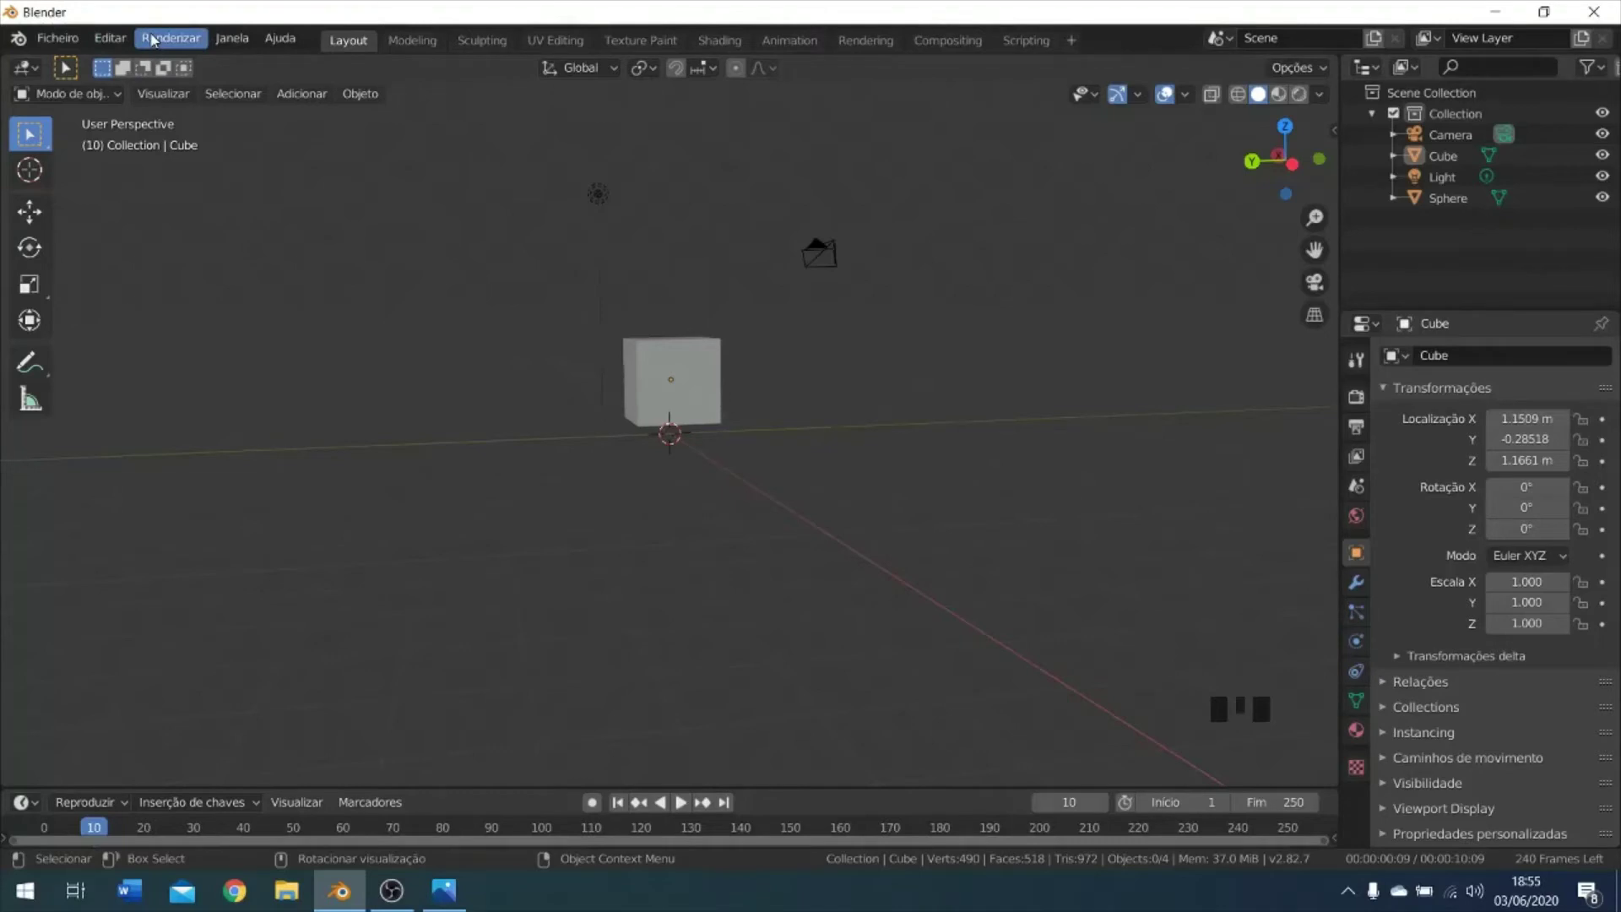
left_click(153, 40)
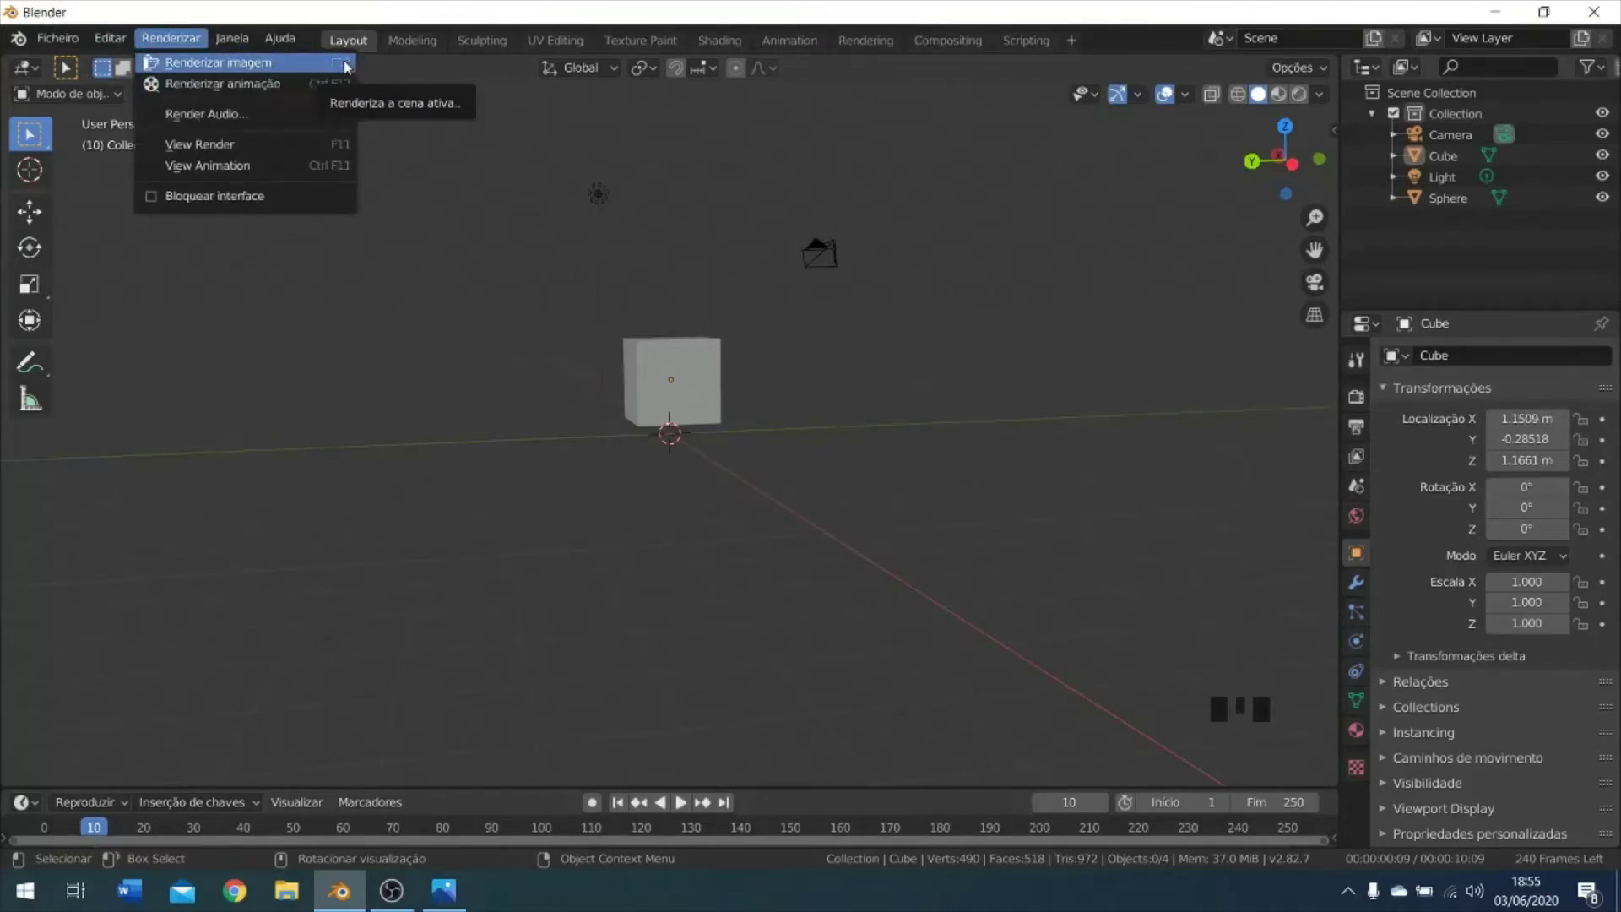
left_click(281, 66)
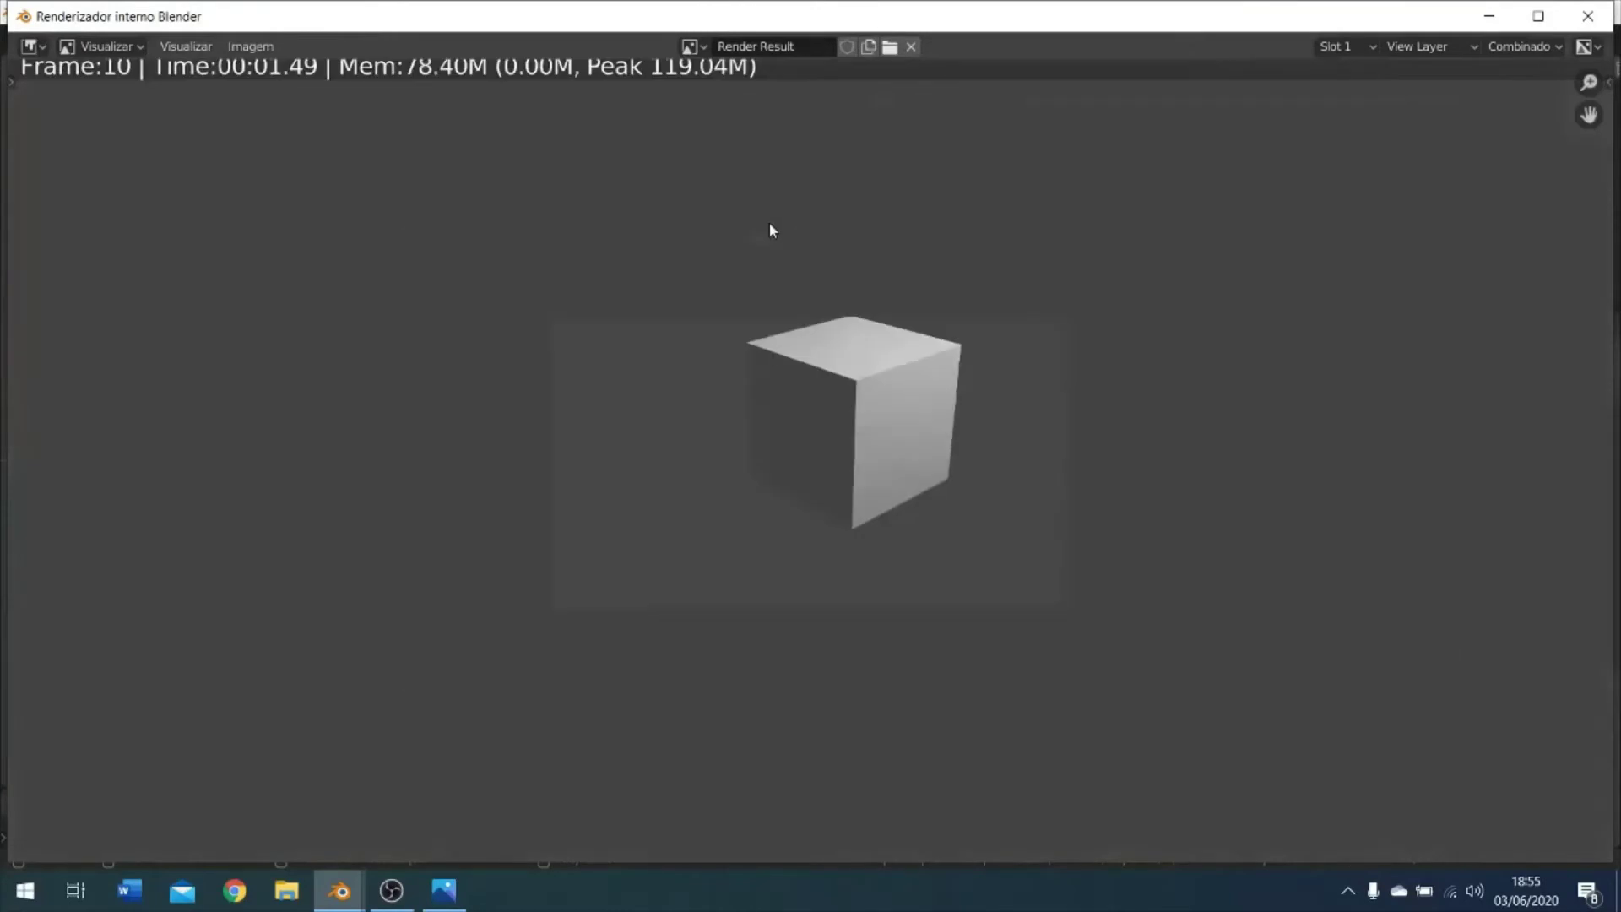
scroll(886, 329, "up", 1)
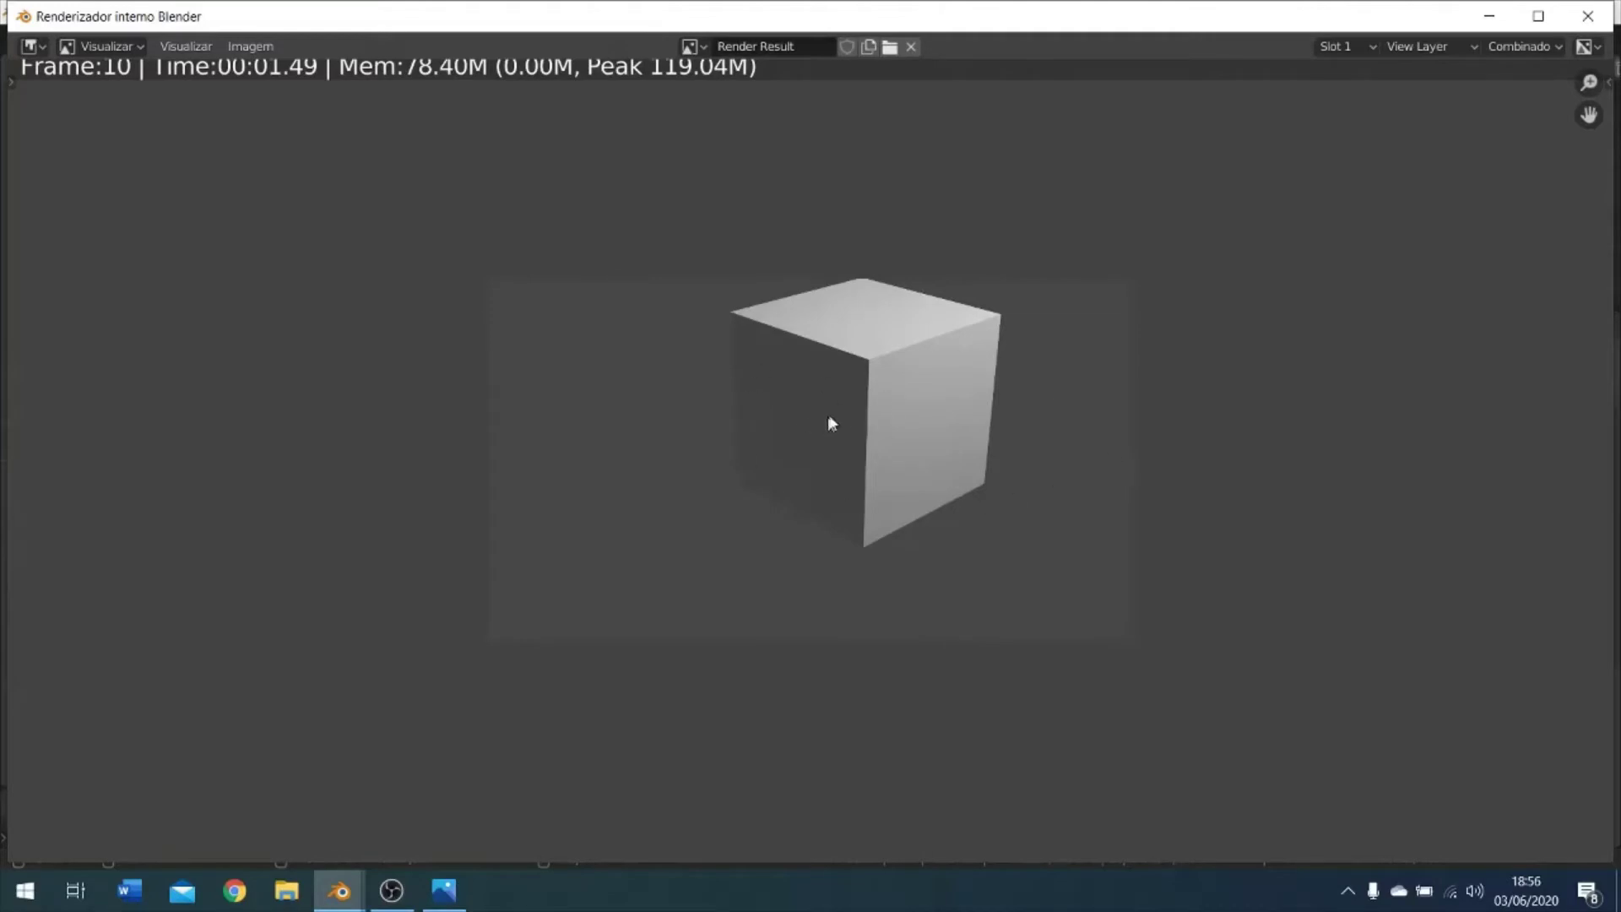
Review the render's save options, including file formats and a PNG compression of 47%, then cancel saving and close the render window.
left_click(258, 48)
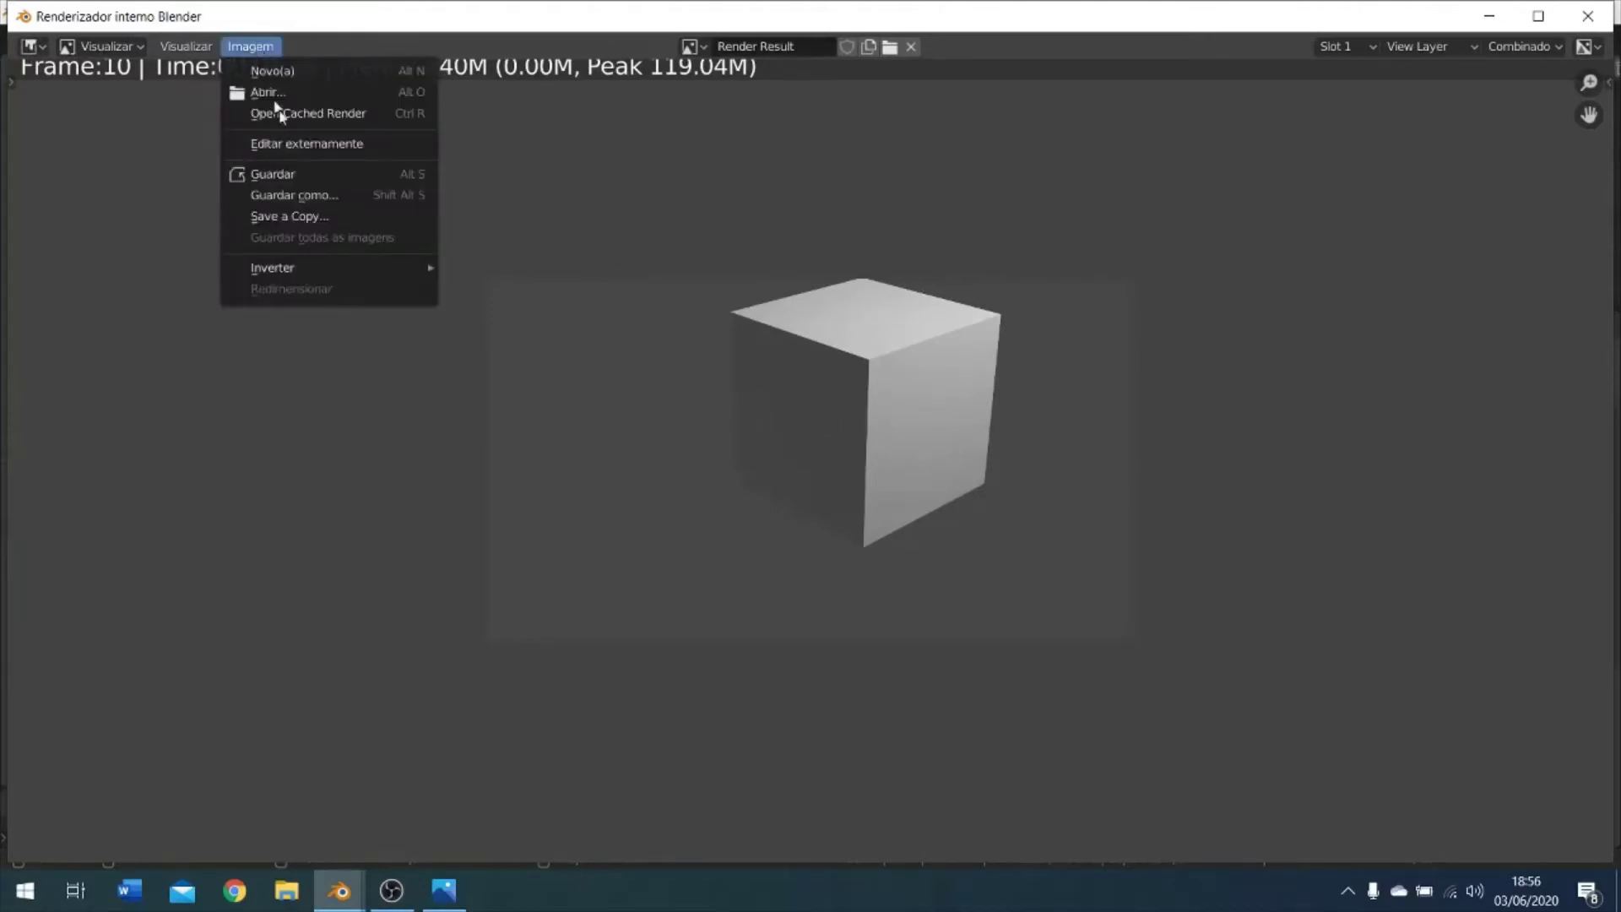
left_click(278, 174)
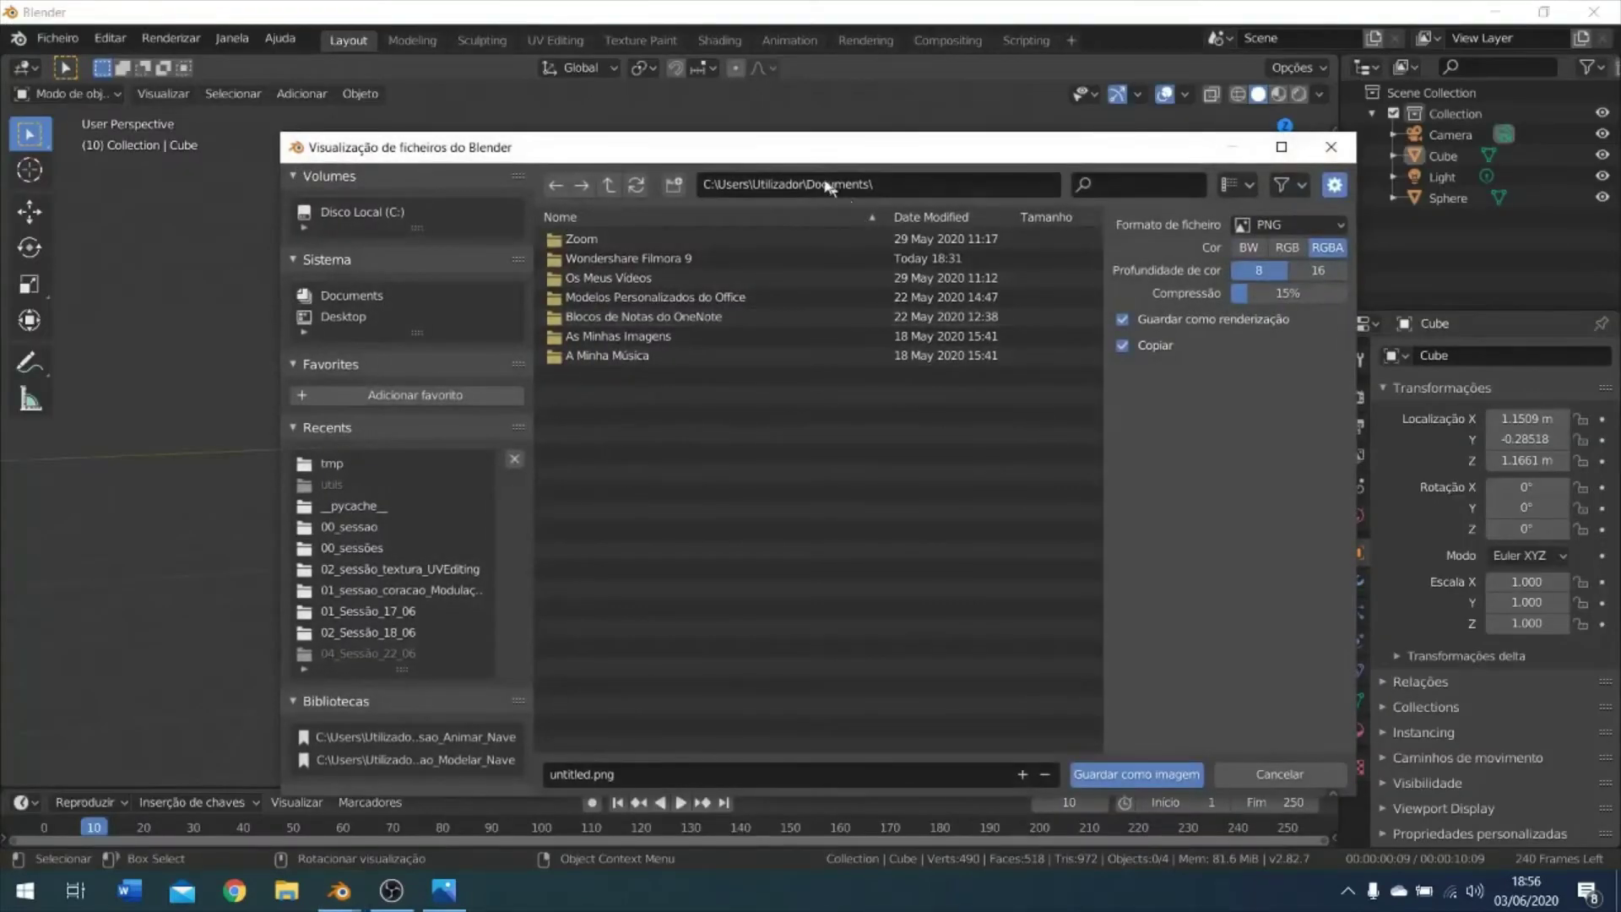
left_click_drag(804, 156, 732, 134)
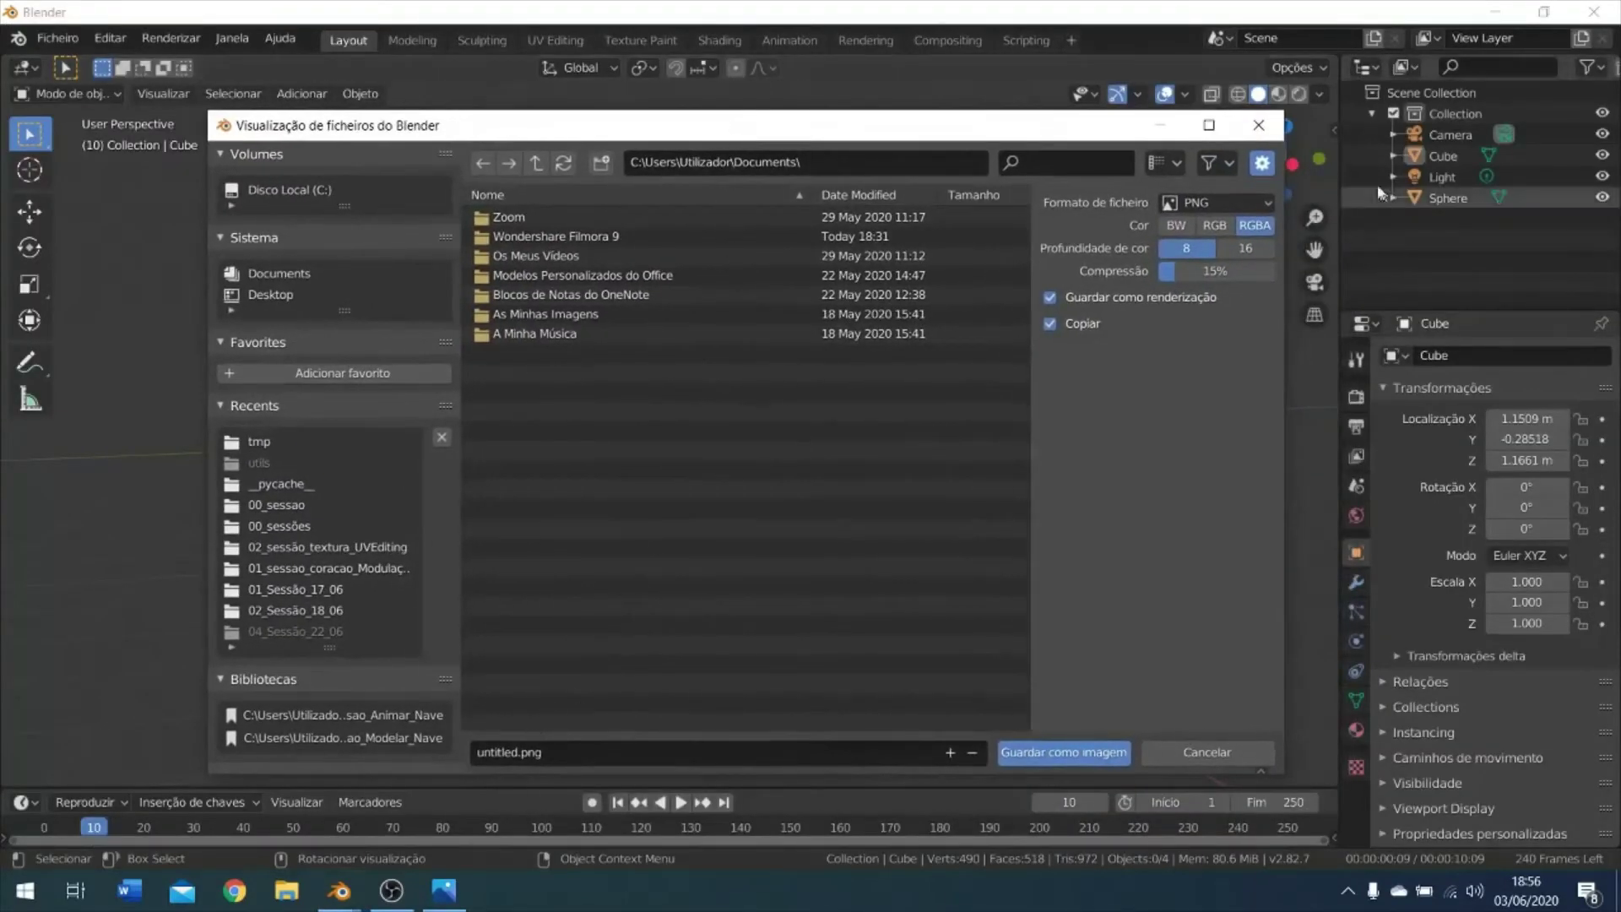
left_click(1207, 211)
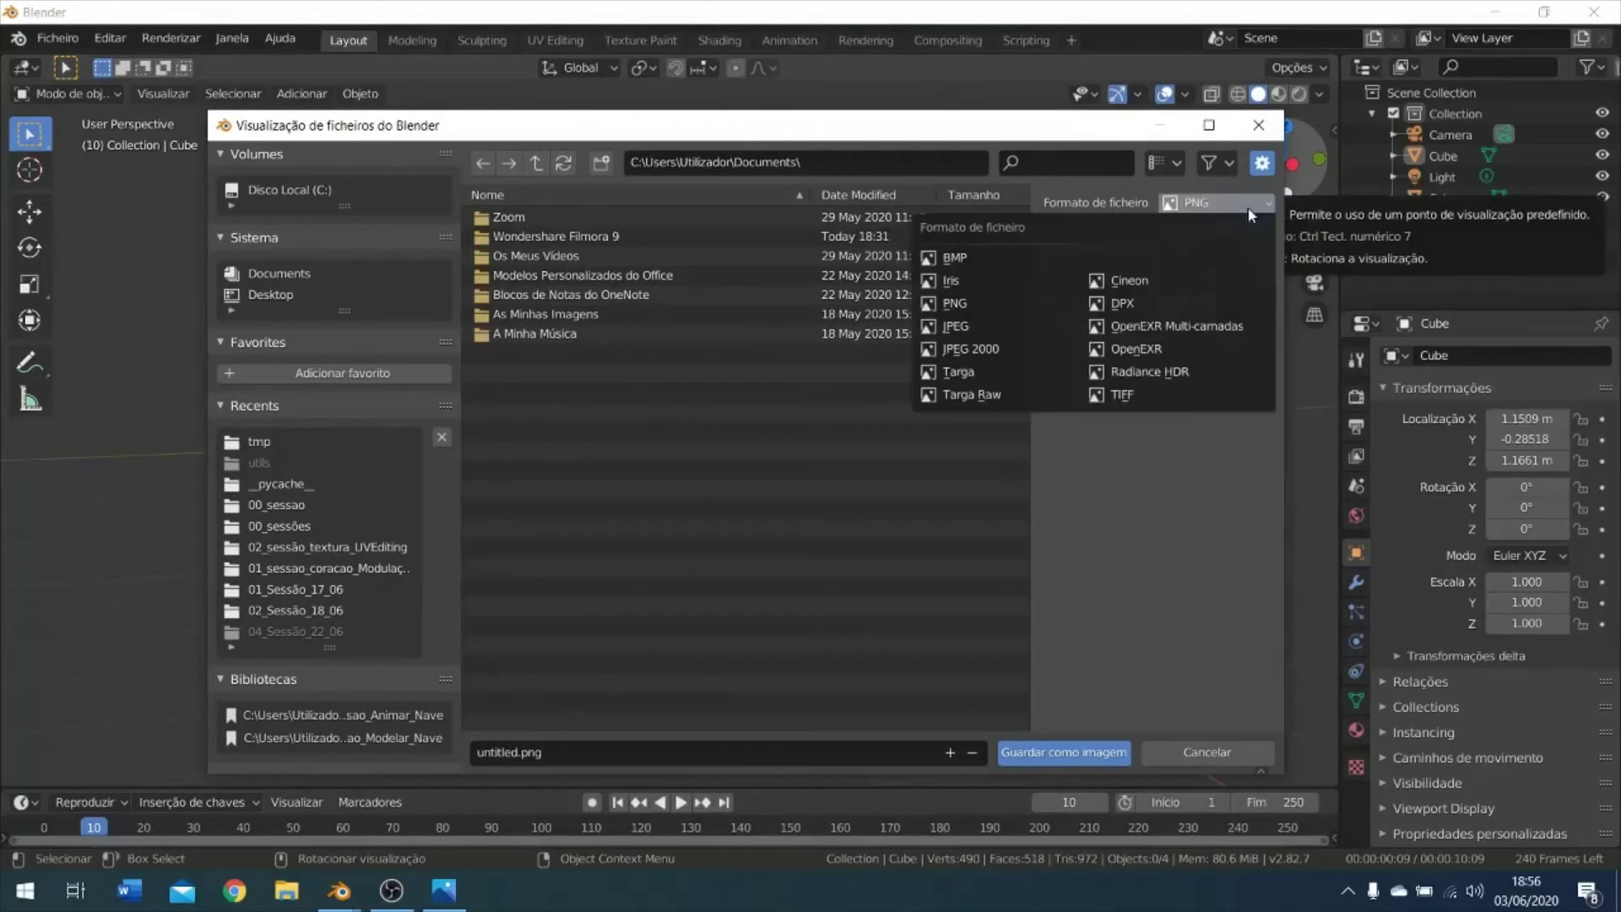
left_click_drag(1228, 270, 1277, 270)
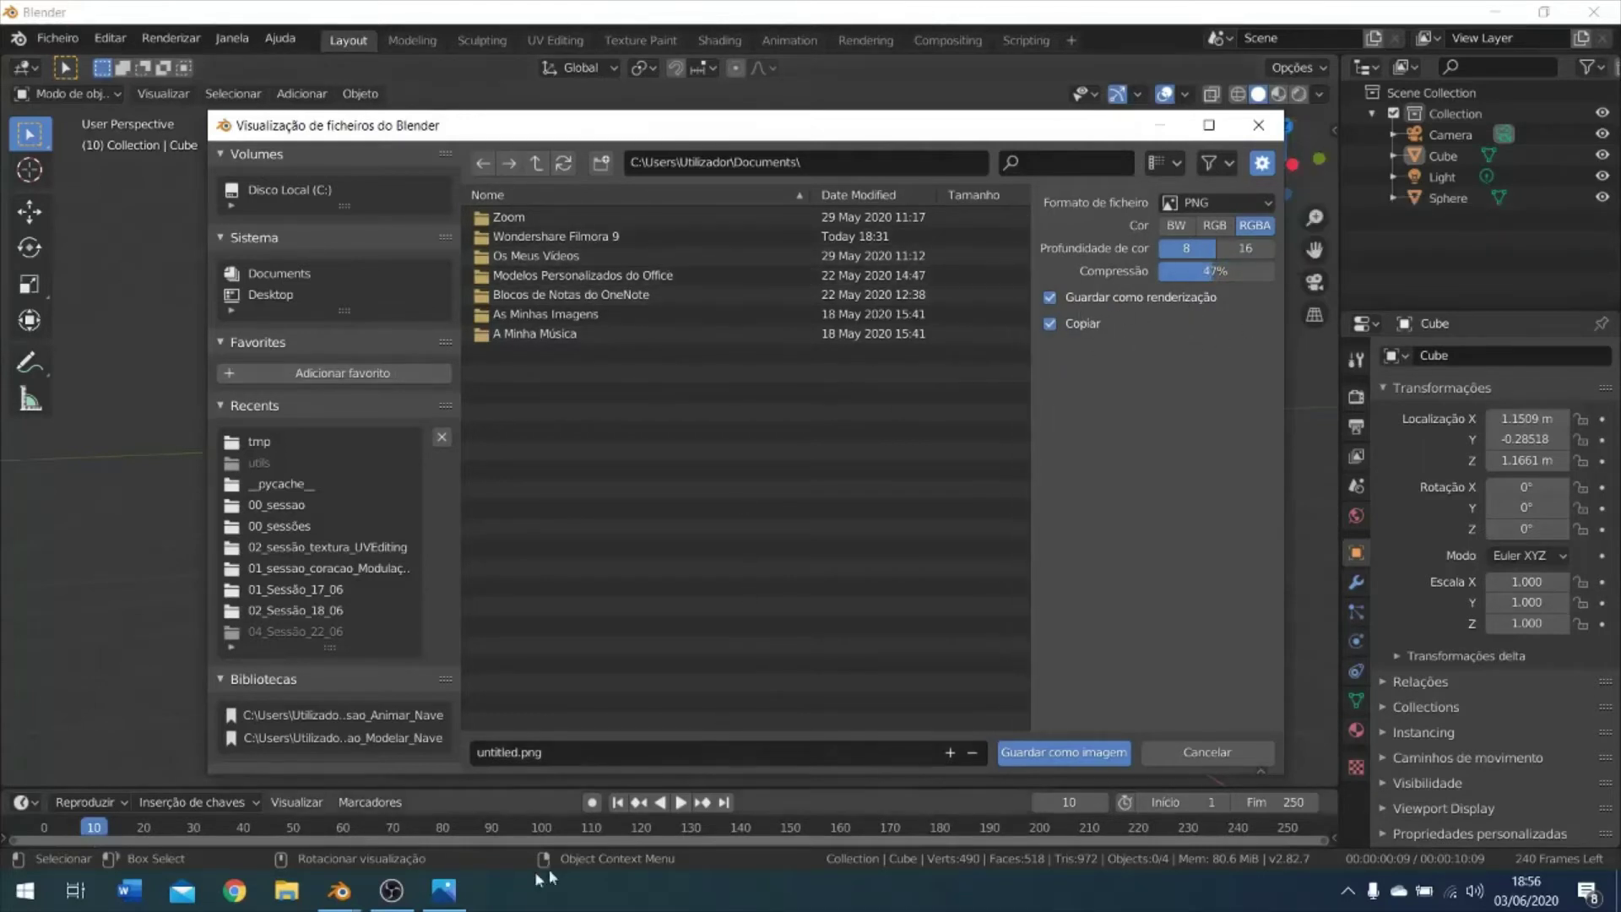
left_click(1207, 753)
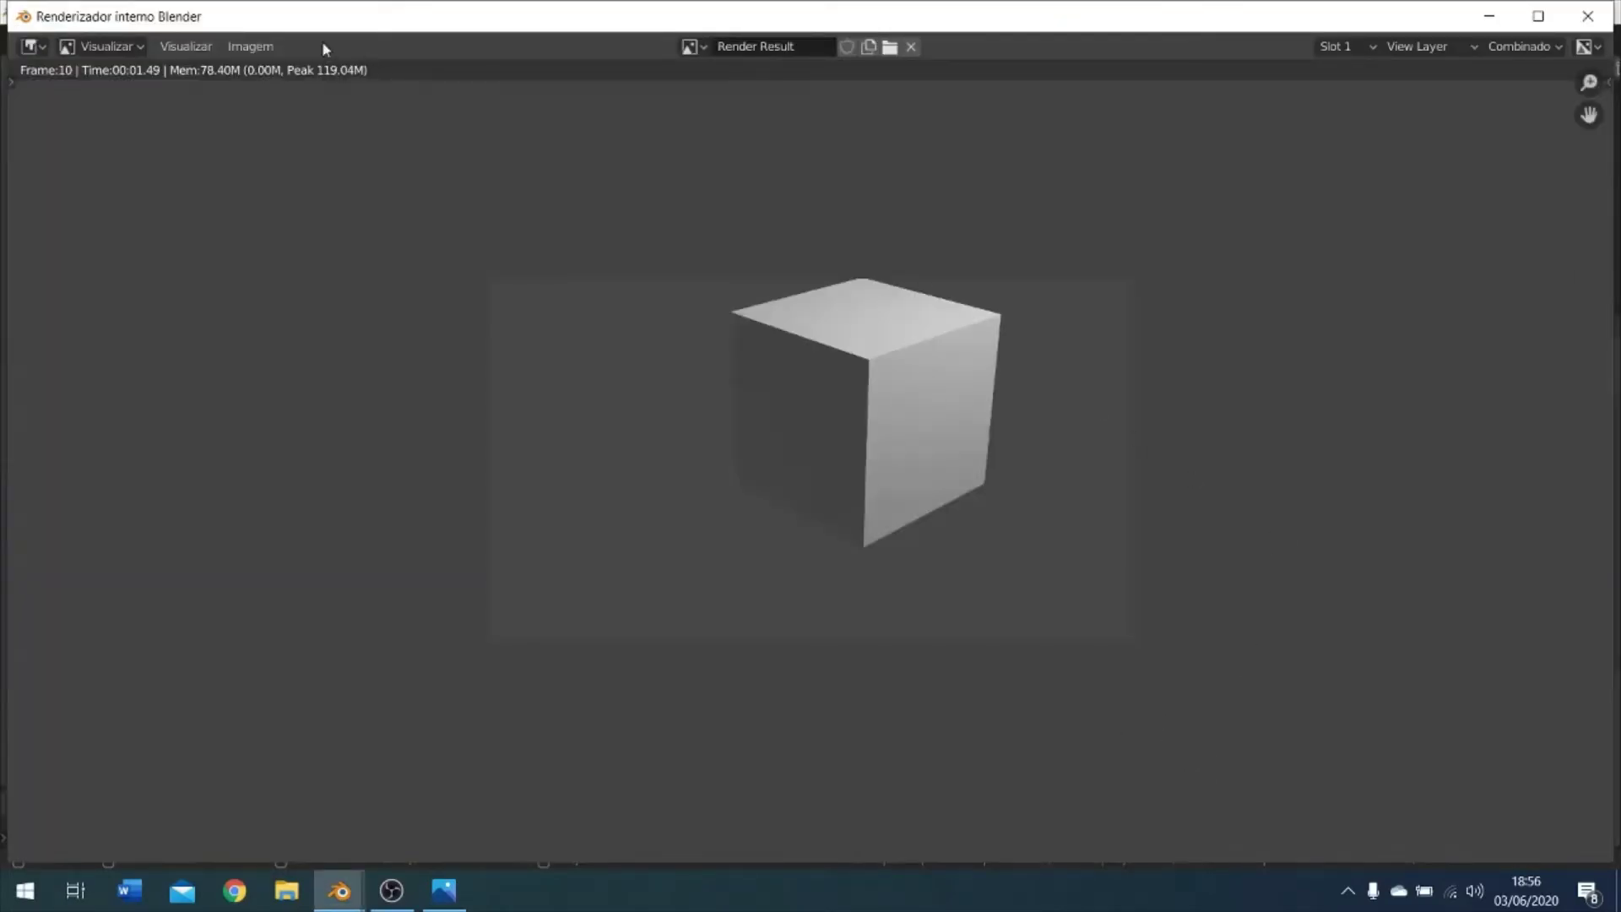
left_click(1587, 17)
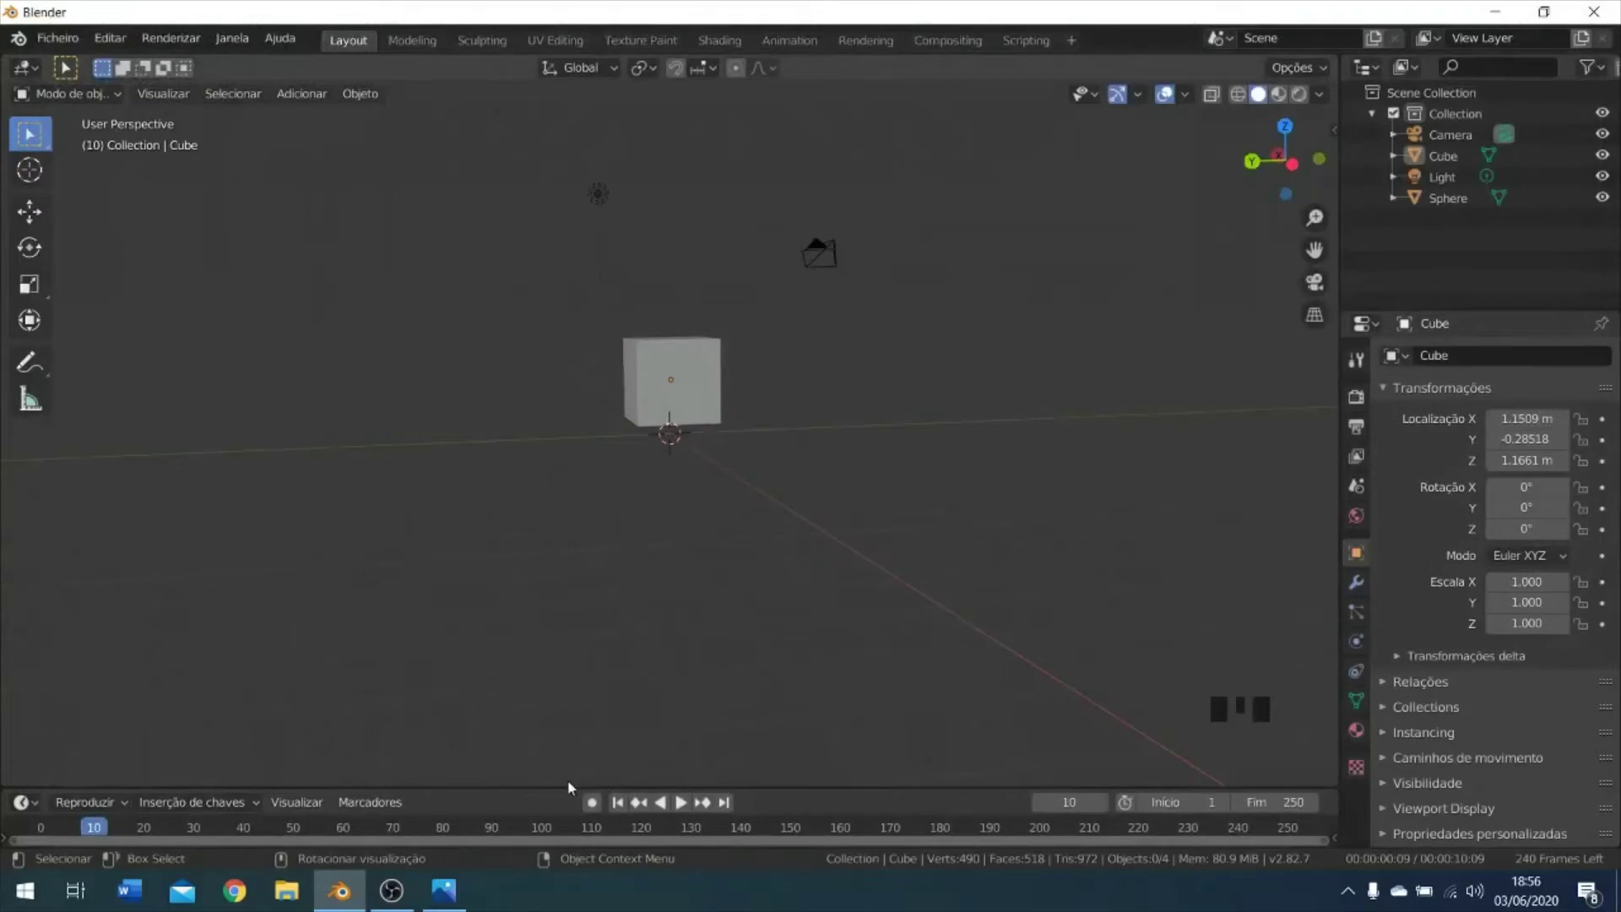
Enlarge the timeline area and set the current frame to 2.
left_click(554, 748)
left_click_drag(546, 787, 540, 642)
left_click(55, 697)
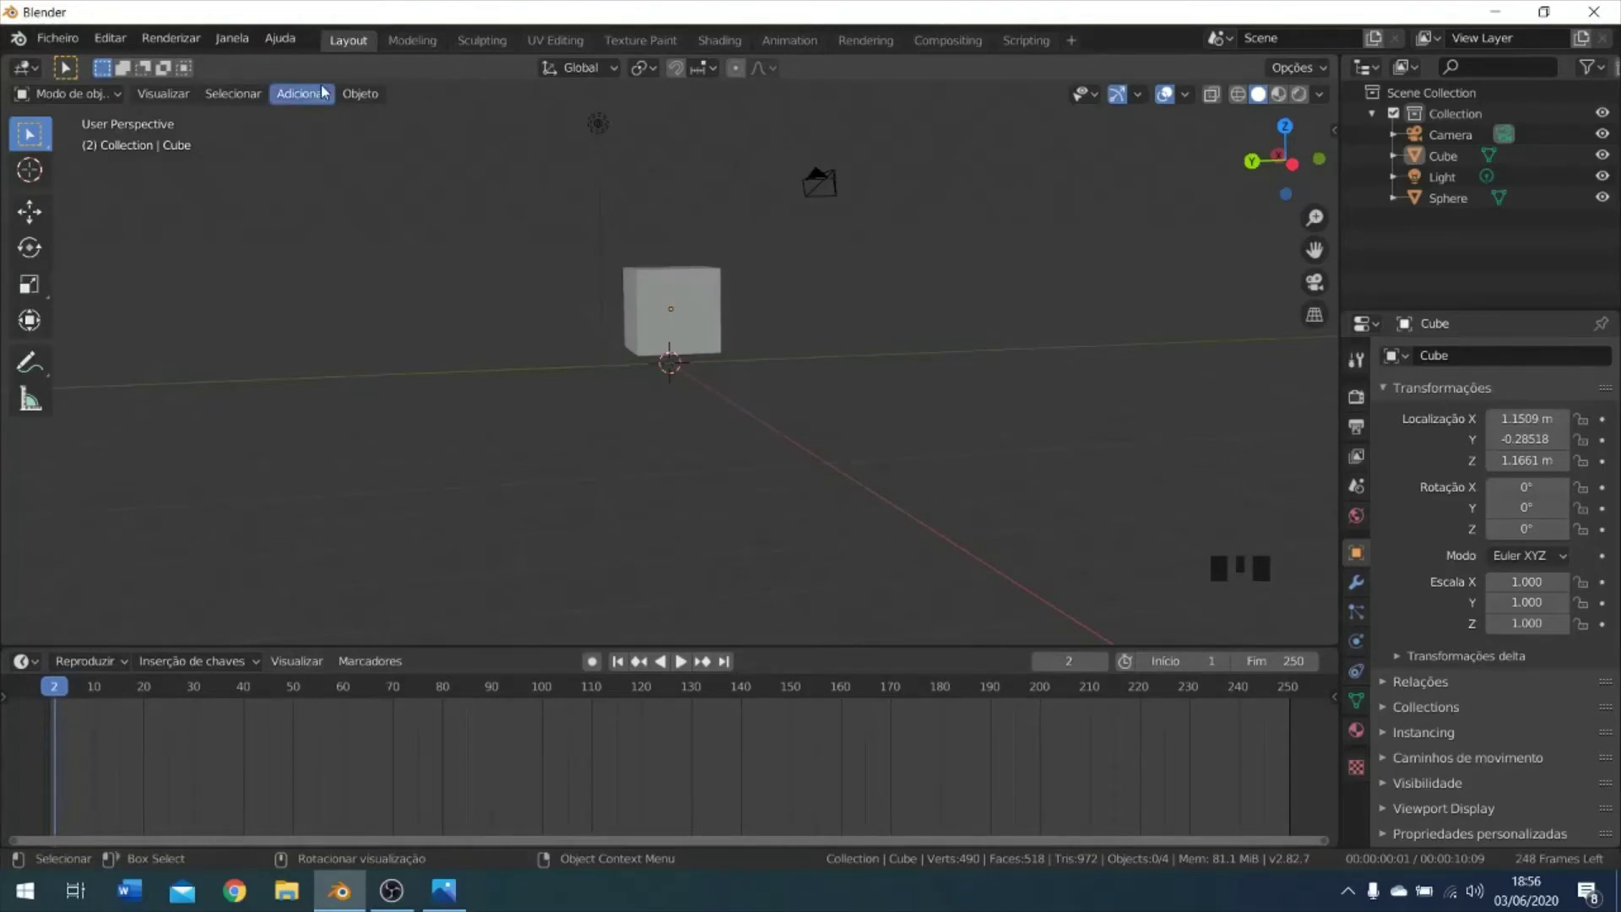
Enable auto keying and move the cube along the Y axis to about 9.57 m, keying it at frame 2.
left_click(591, 661)
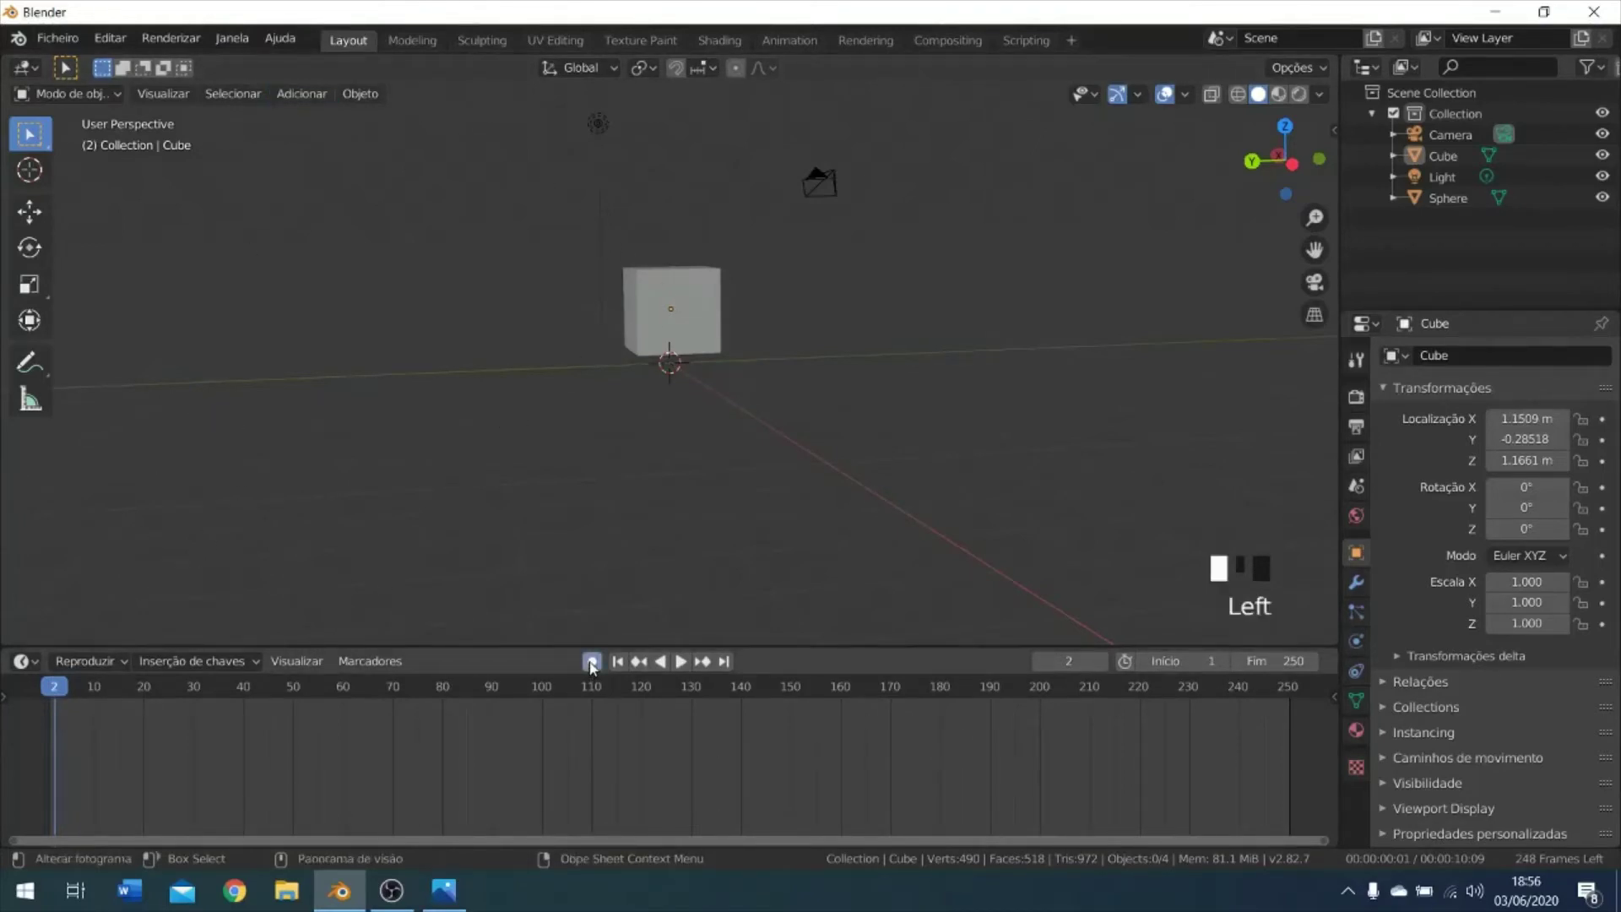
left_click(672, 292)
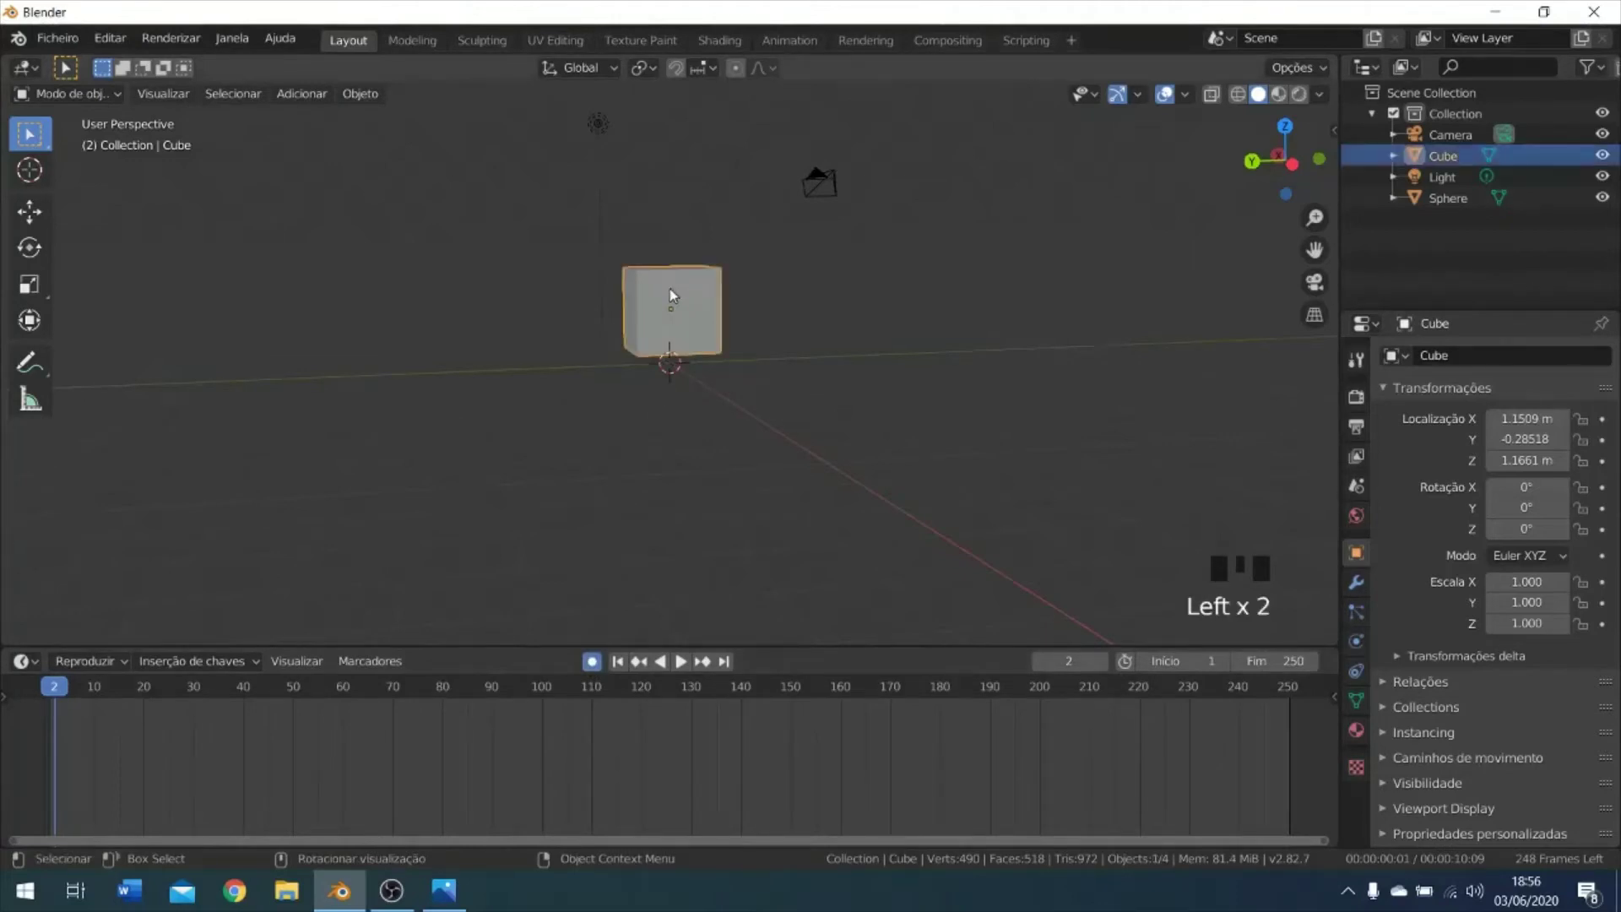
key("g")
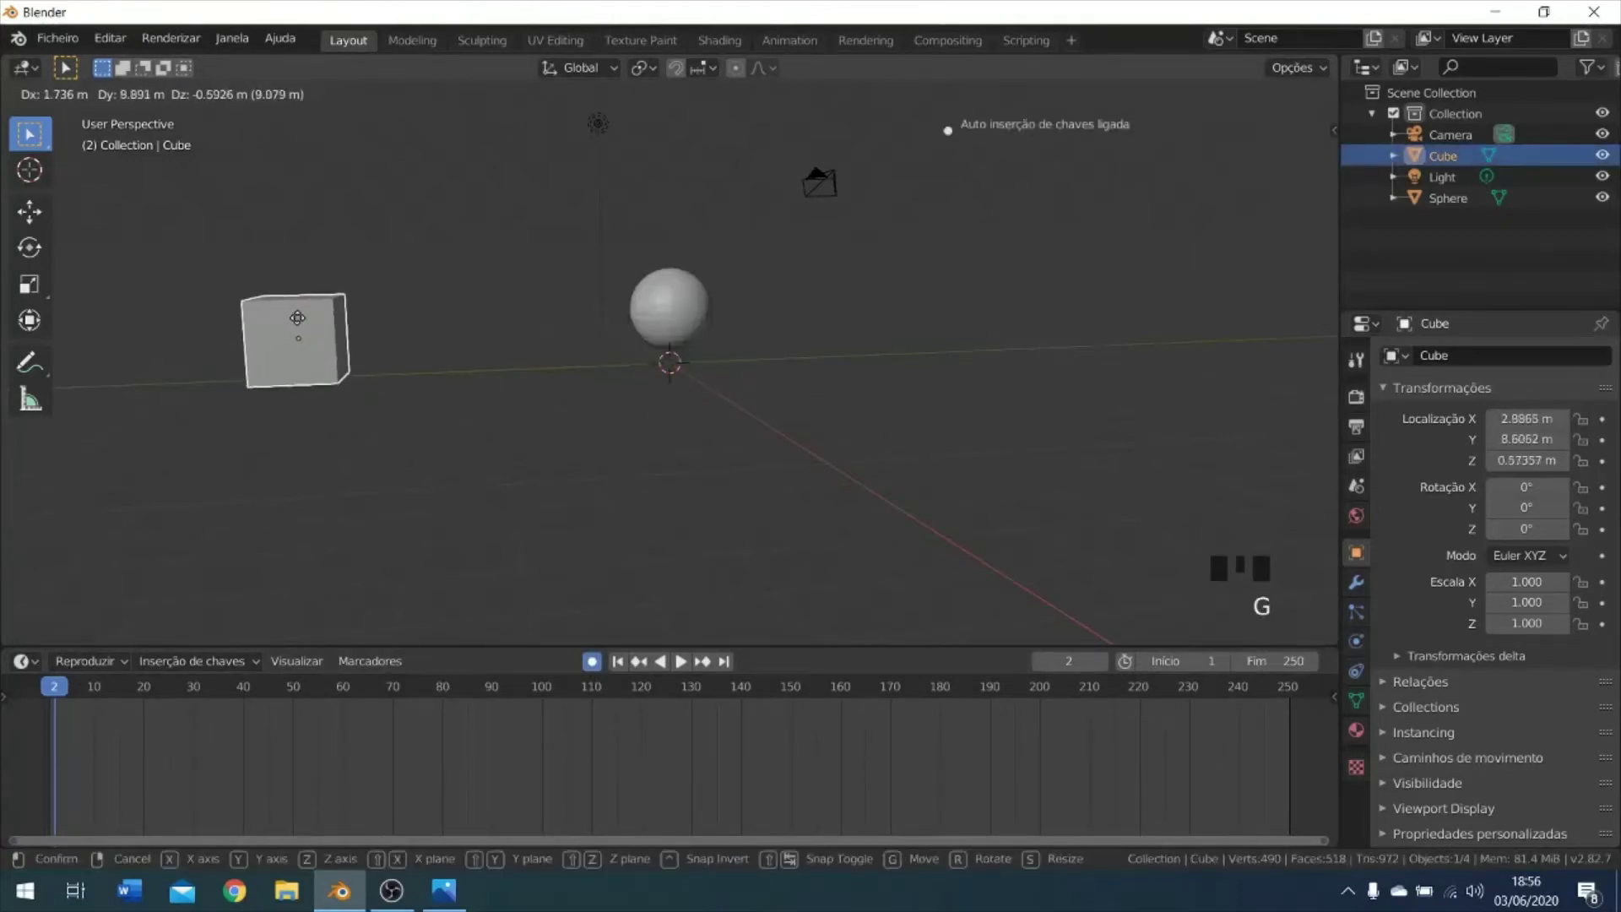
left_click(238, 343)
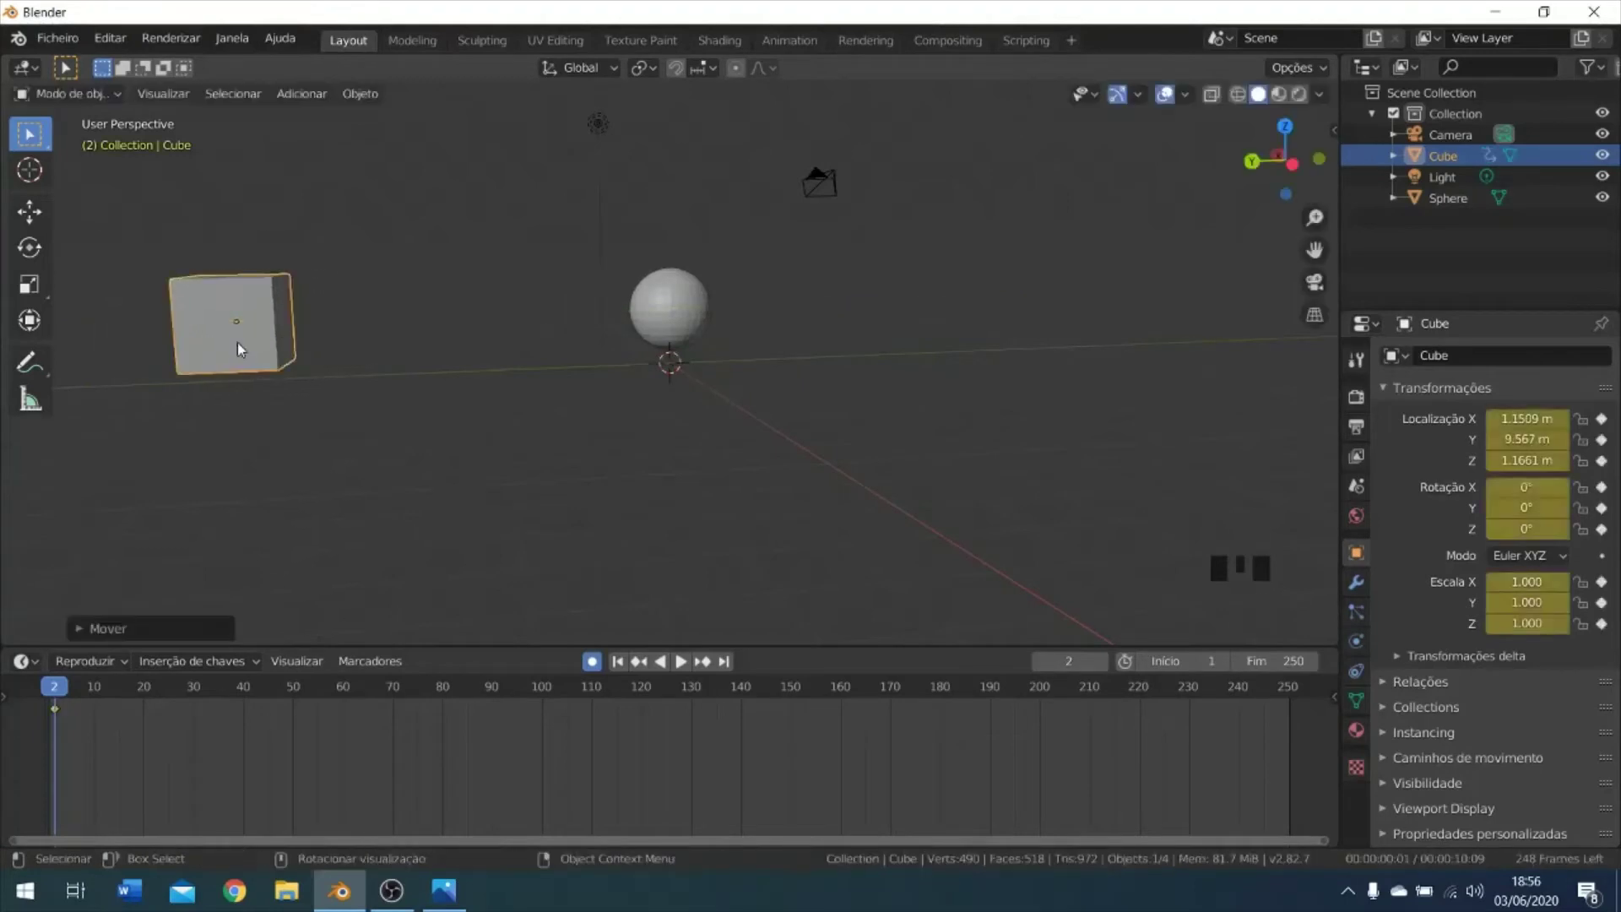
At frame 29, move the cube along the Y axis past the sphere to about -1.97 m, keying its position.
left_click(188, 688)
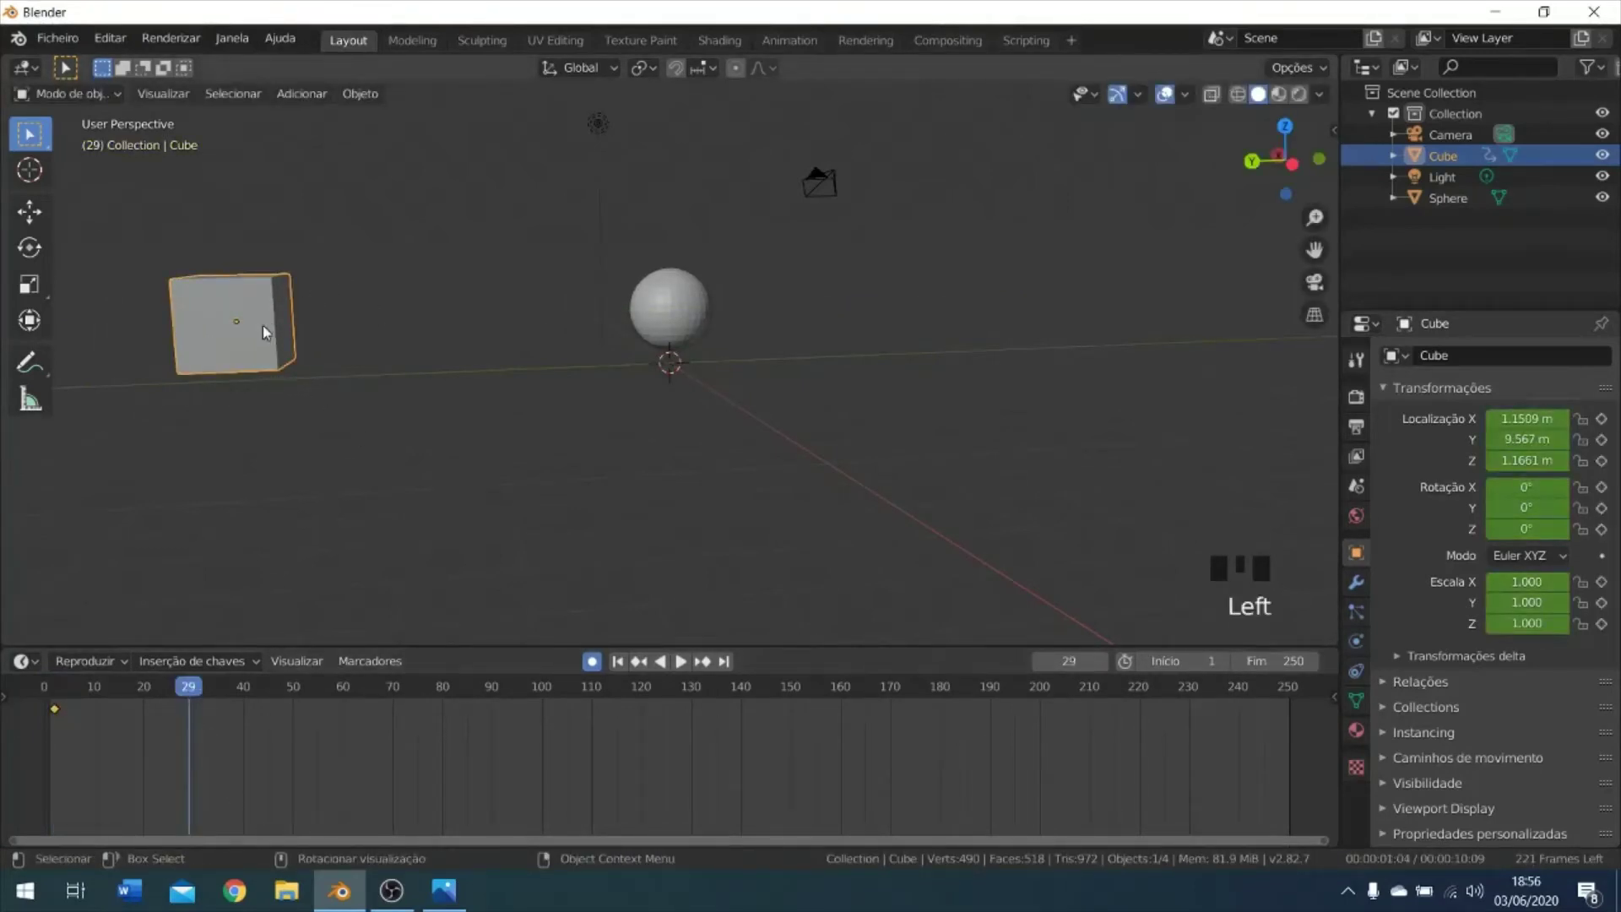
key("g")
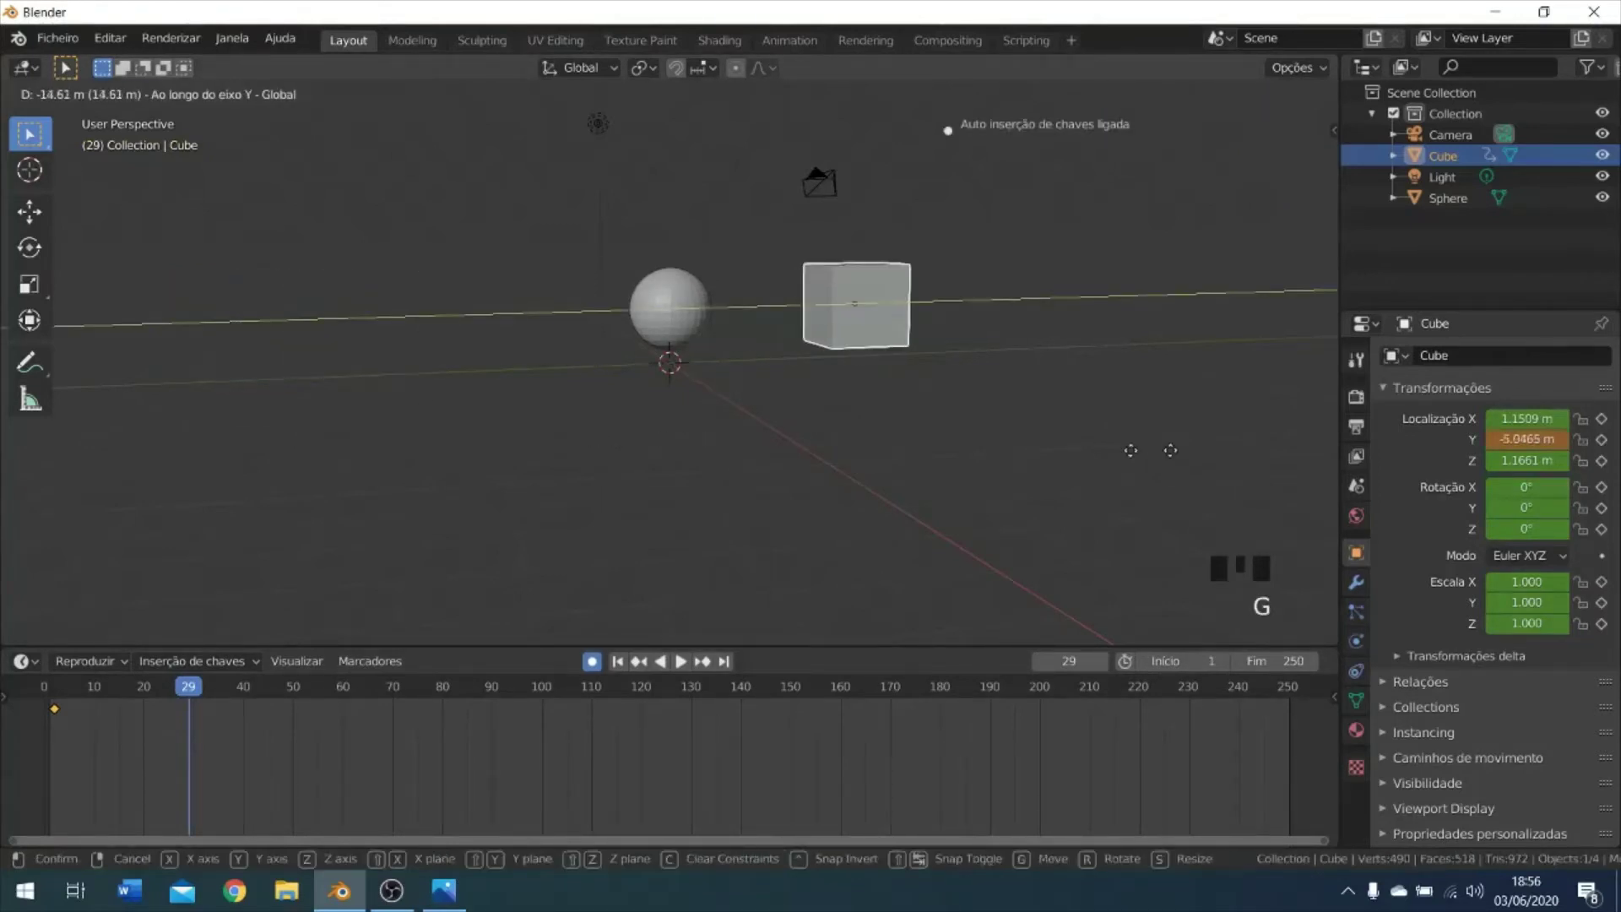
left_click(1065, 447)
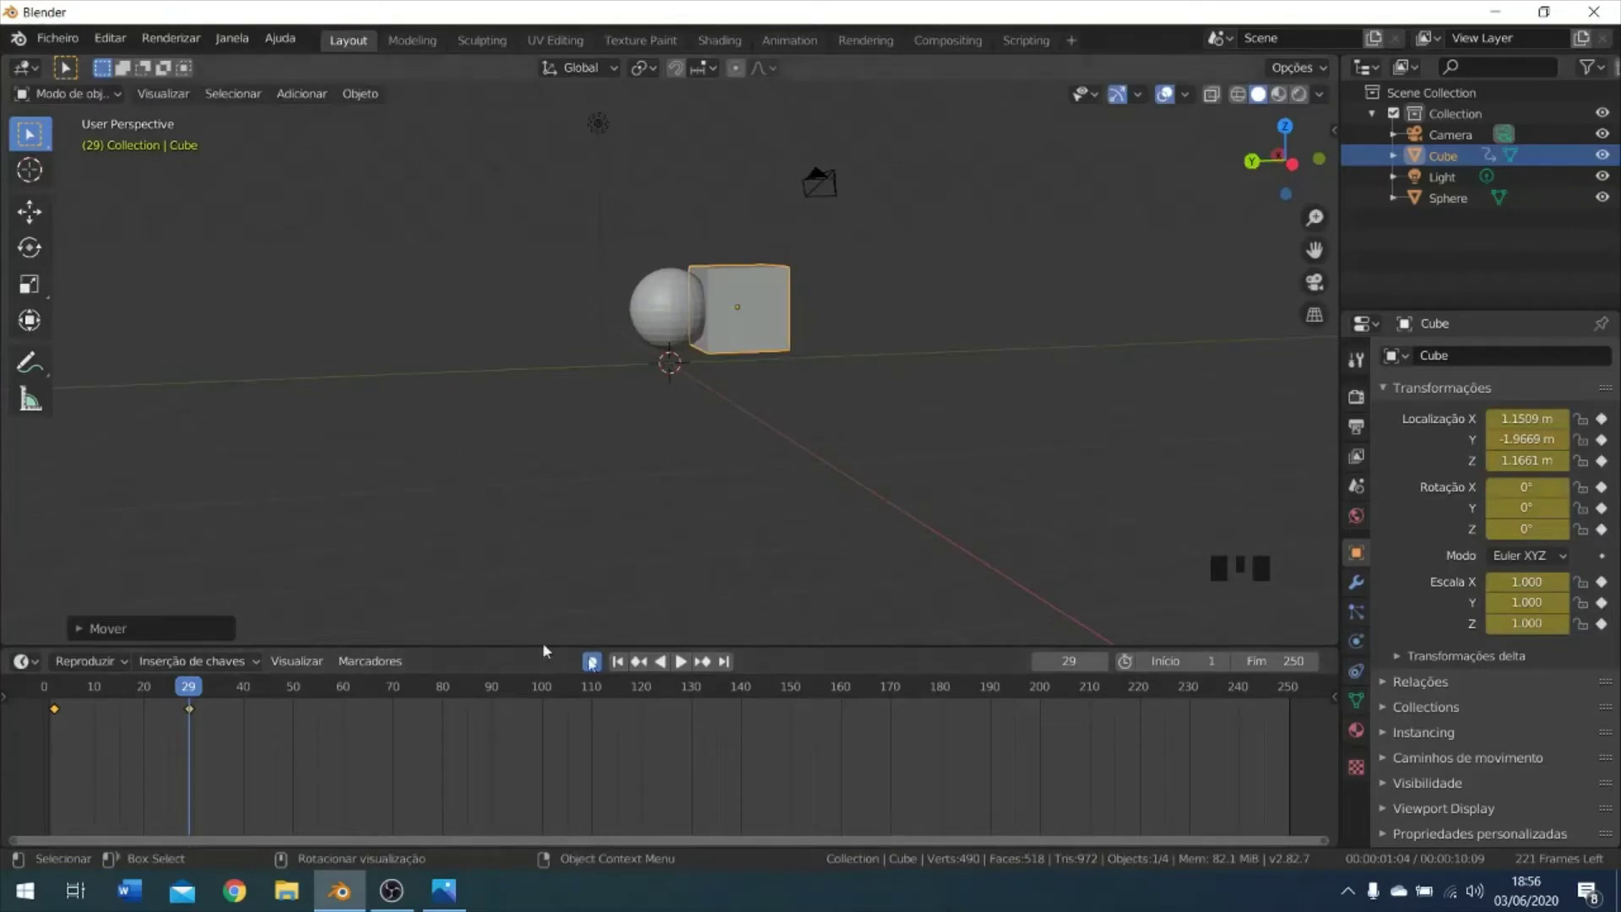
Set the animation's end frame to 29, play back the cube's motion, and stop with the playhead at frame 4.
left_click(1258, 660)
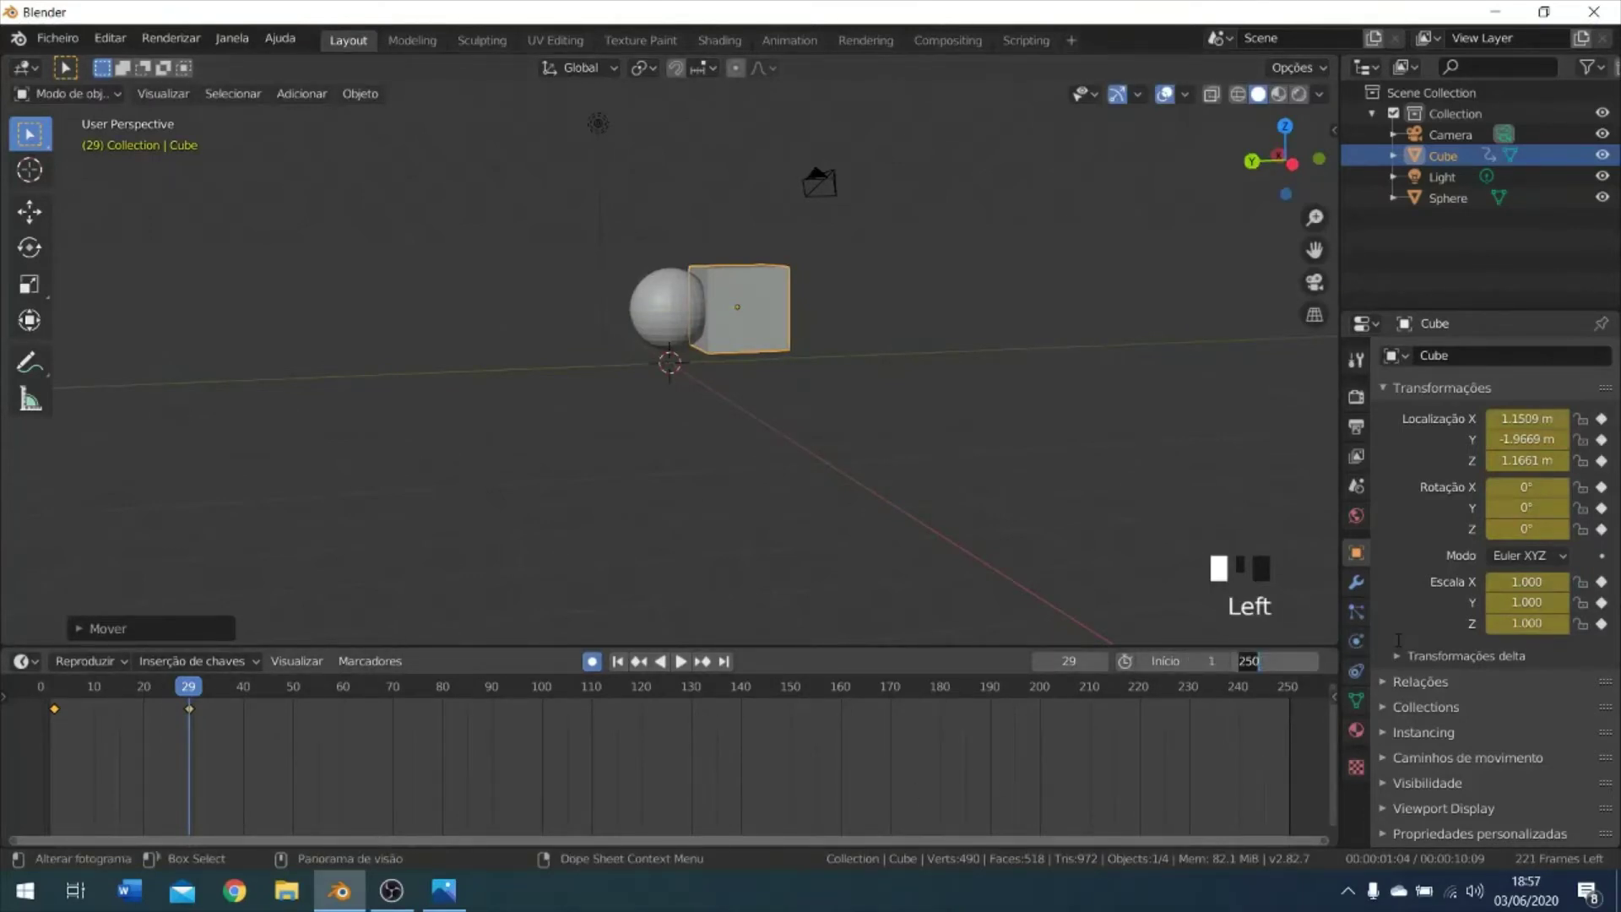
type("29")
key("Return")
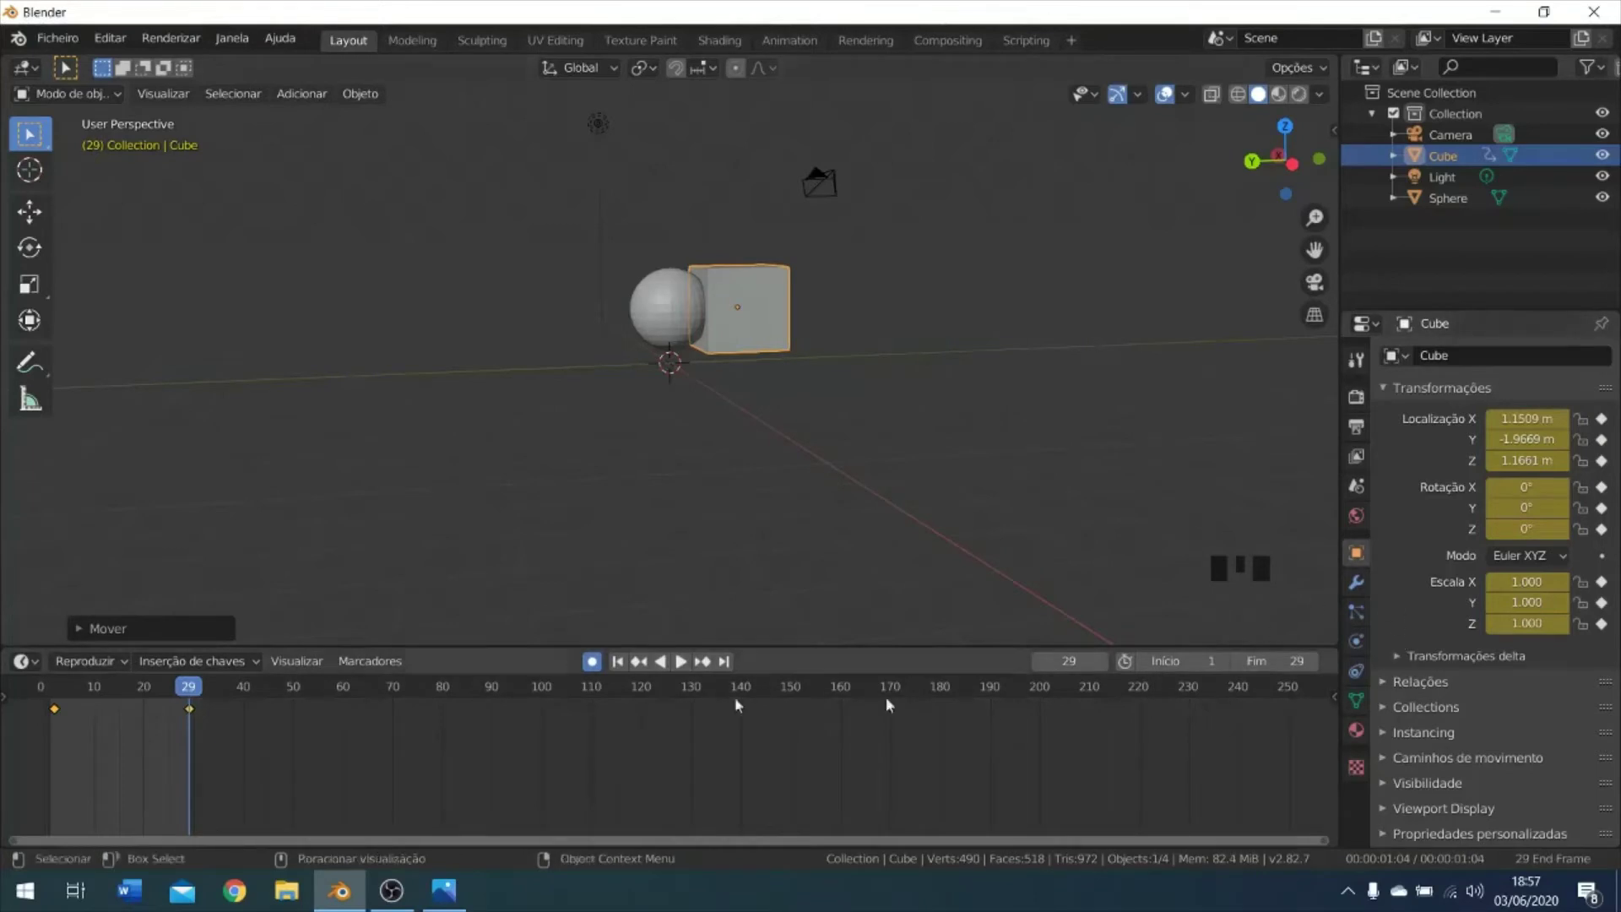
key("space")
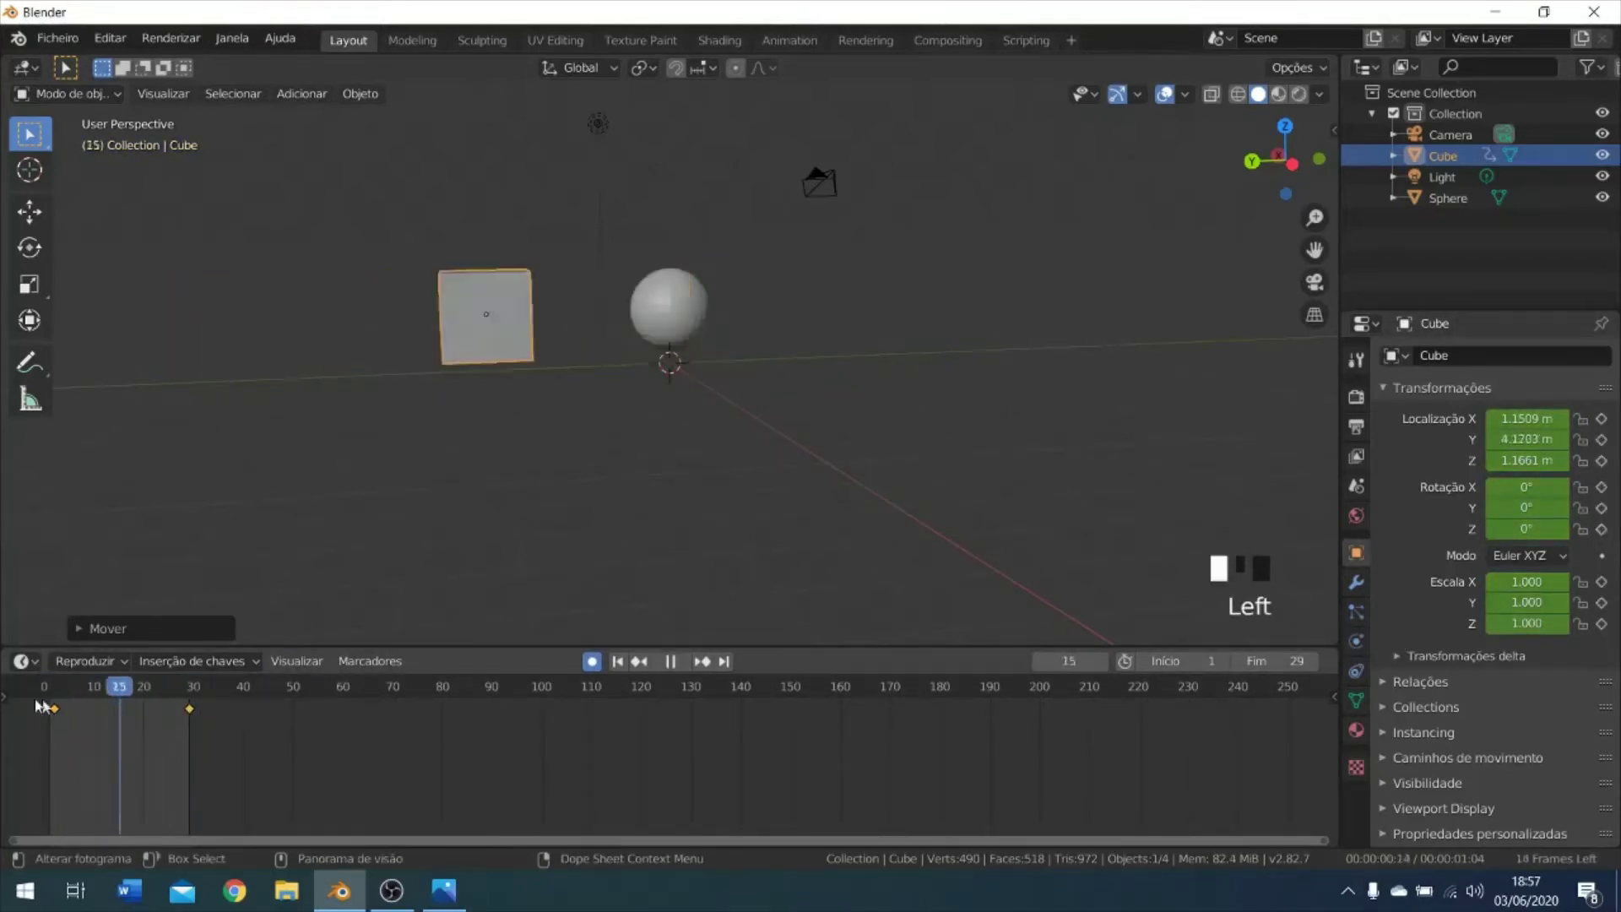
left_click(65, 711)
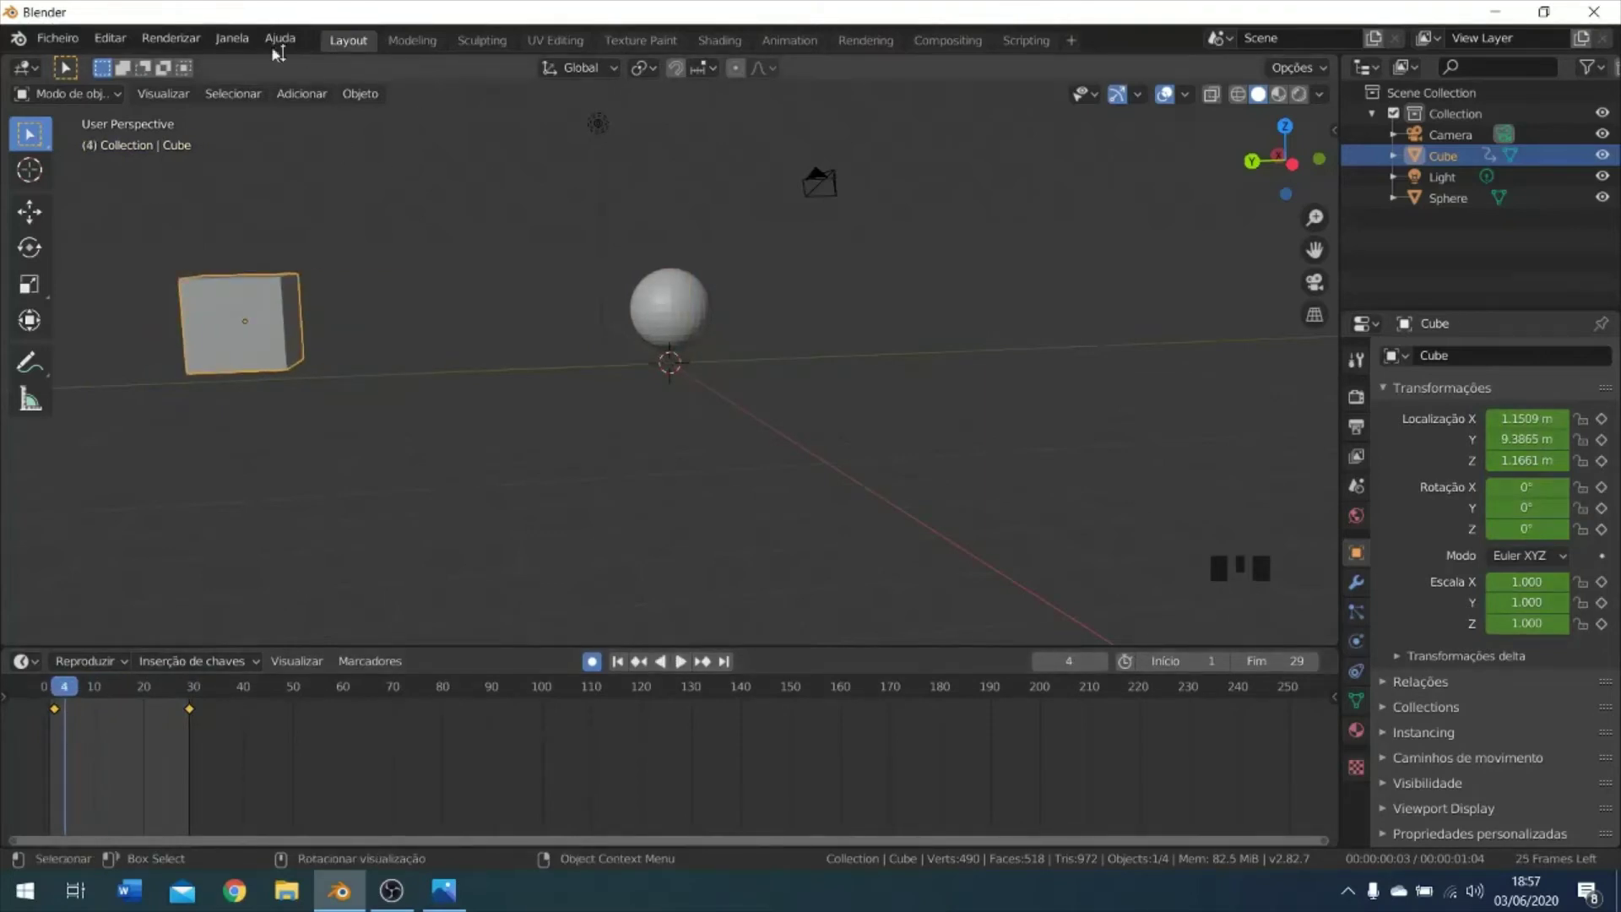
In the scene's output properties, set the output file format to AVI JPEG and review its remaining settings.
left_click(1355, 428)
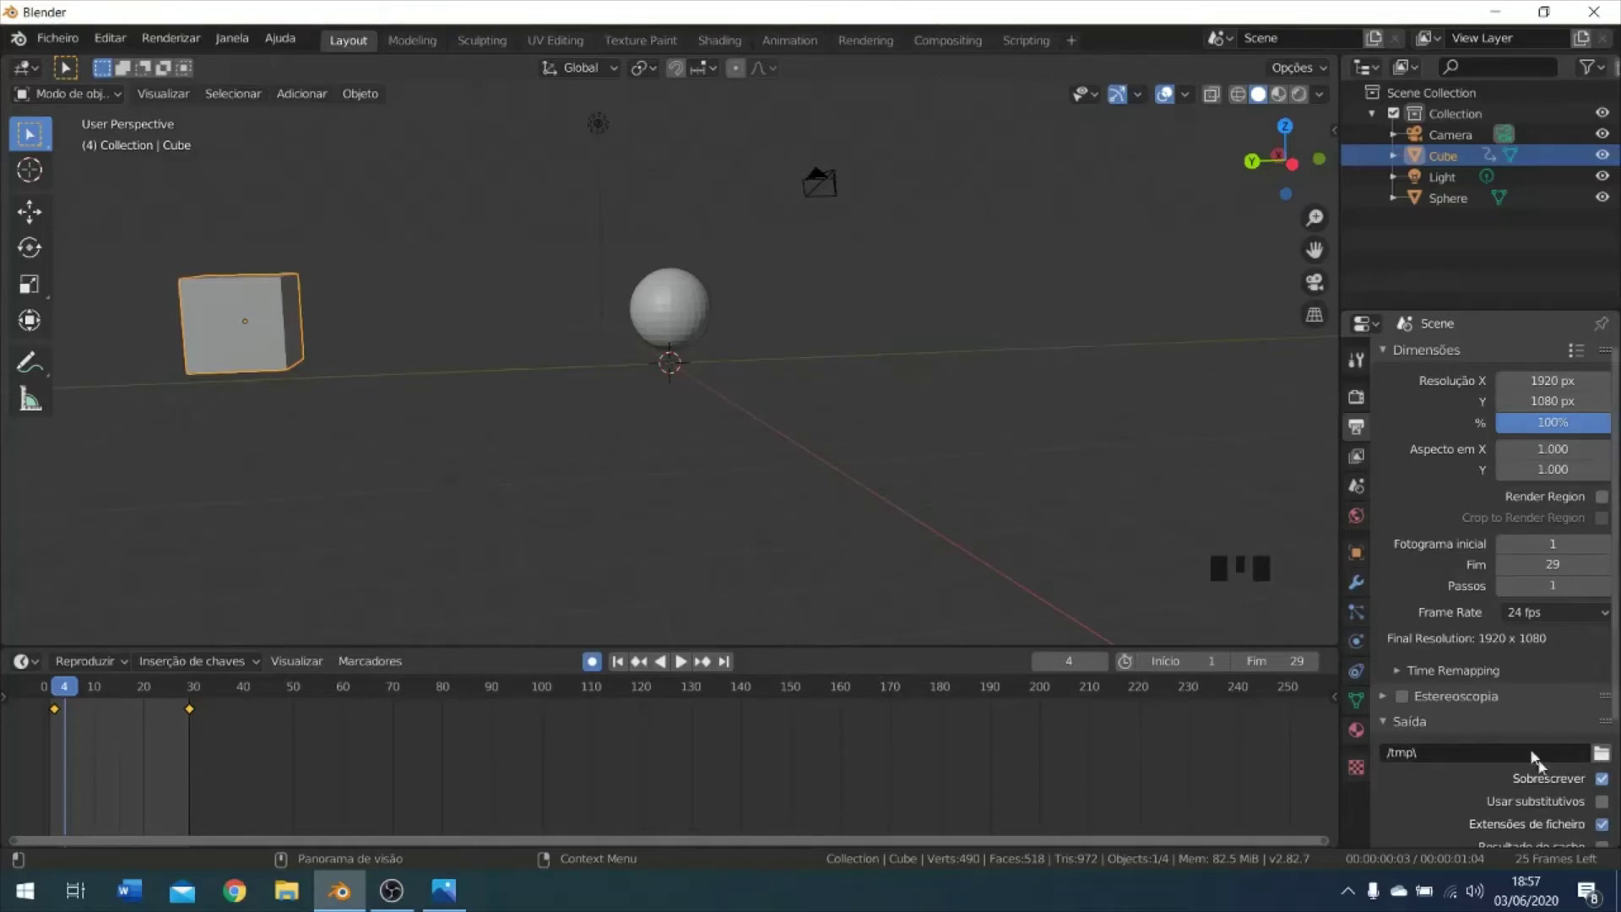
scroll(1519, 743, "down", 4)
scroll(1524, 736, "down", 2)
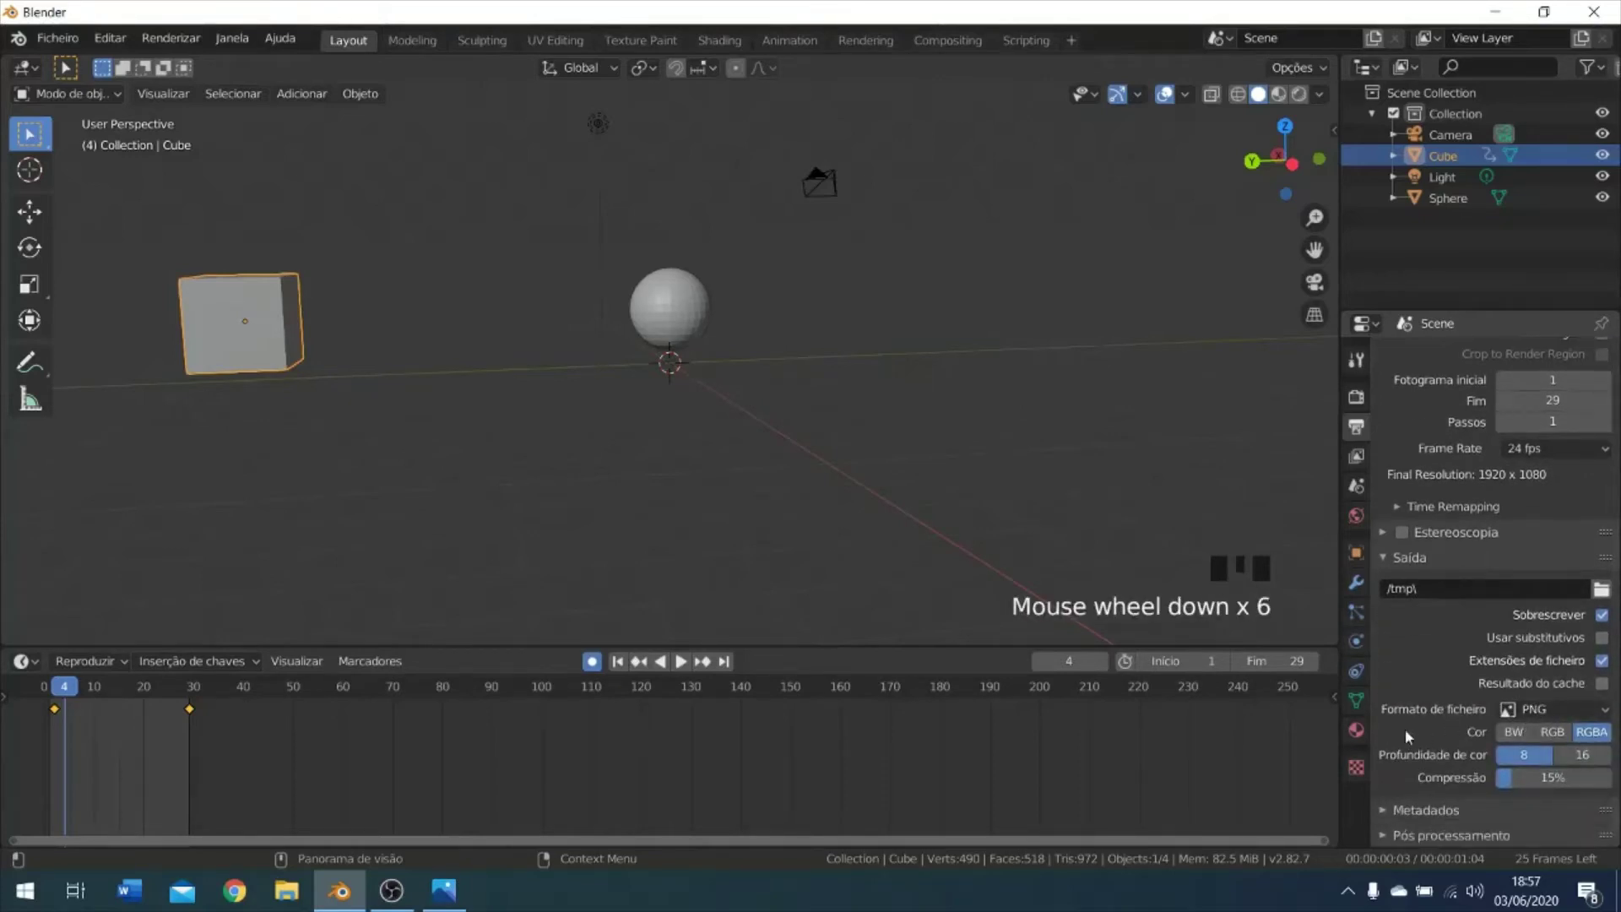
left_click(1553, 711)
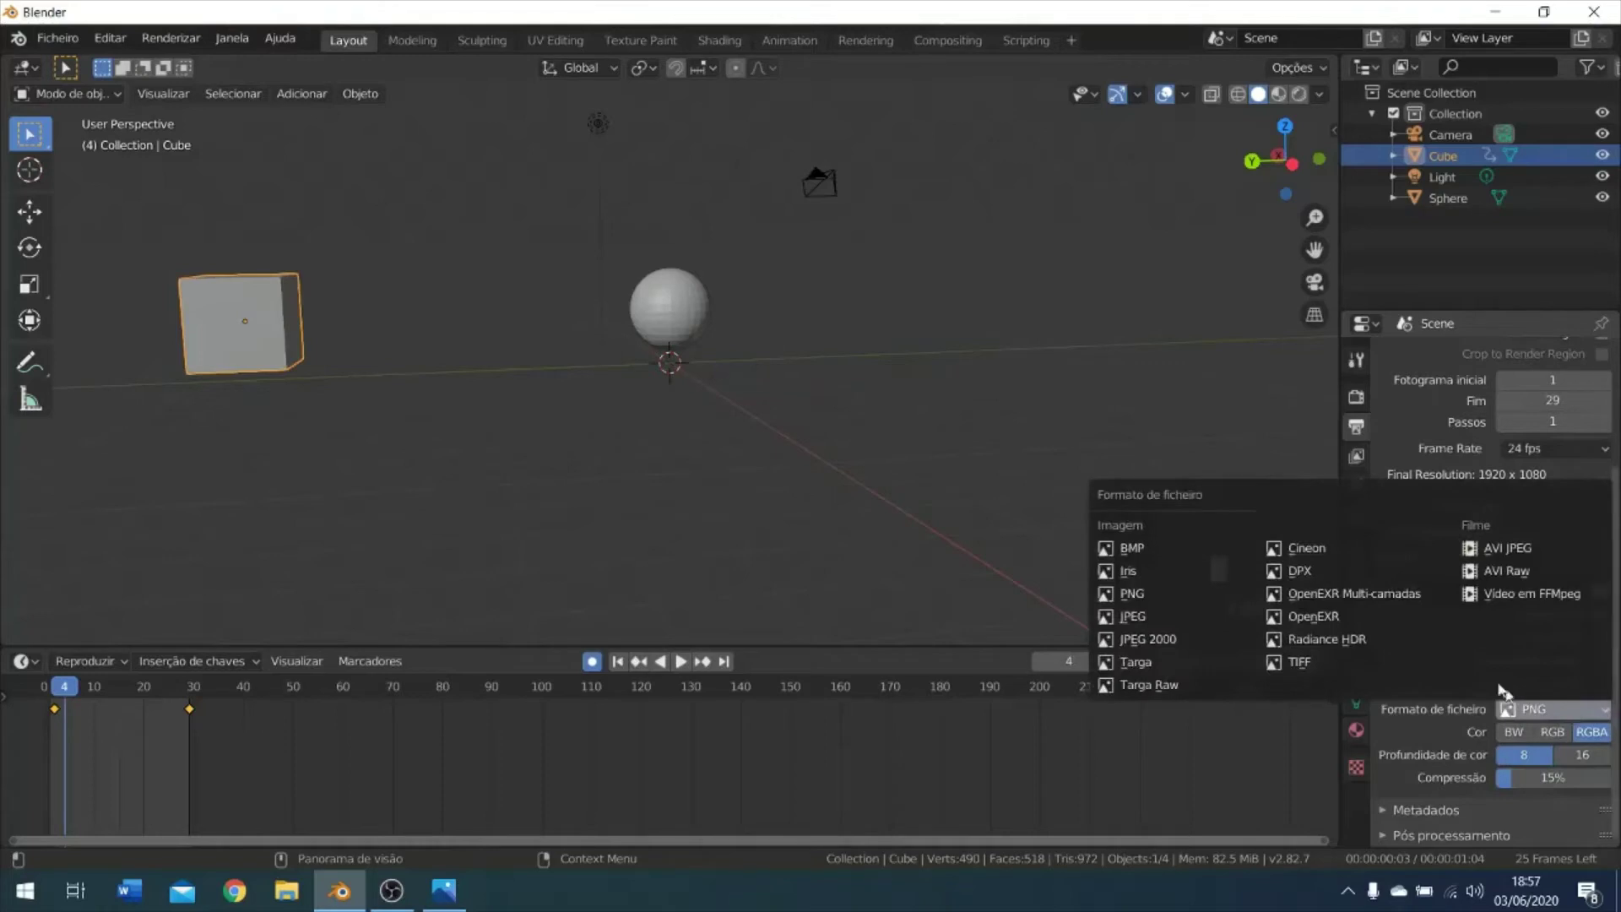
left_click(1517, 547)
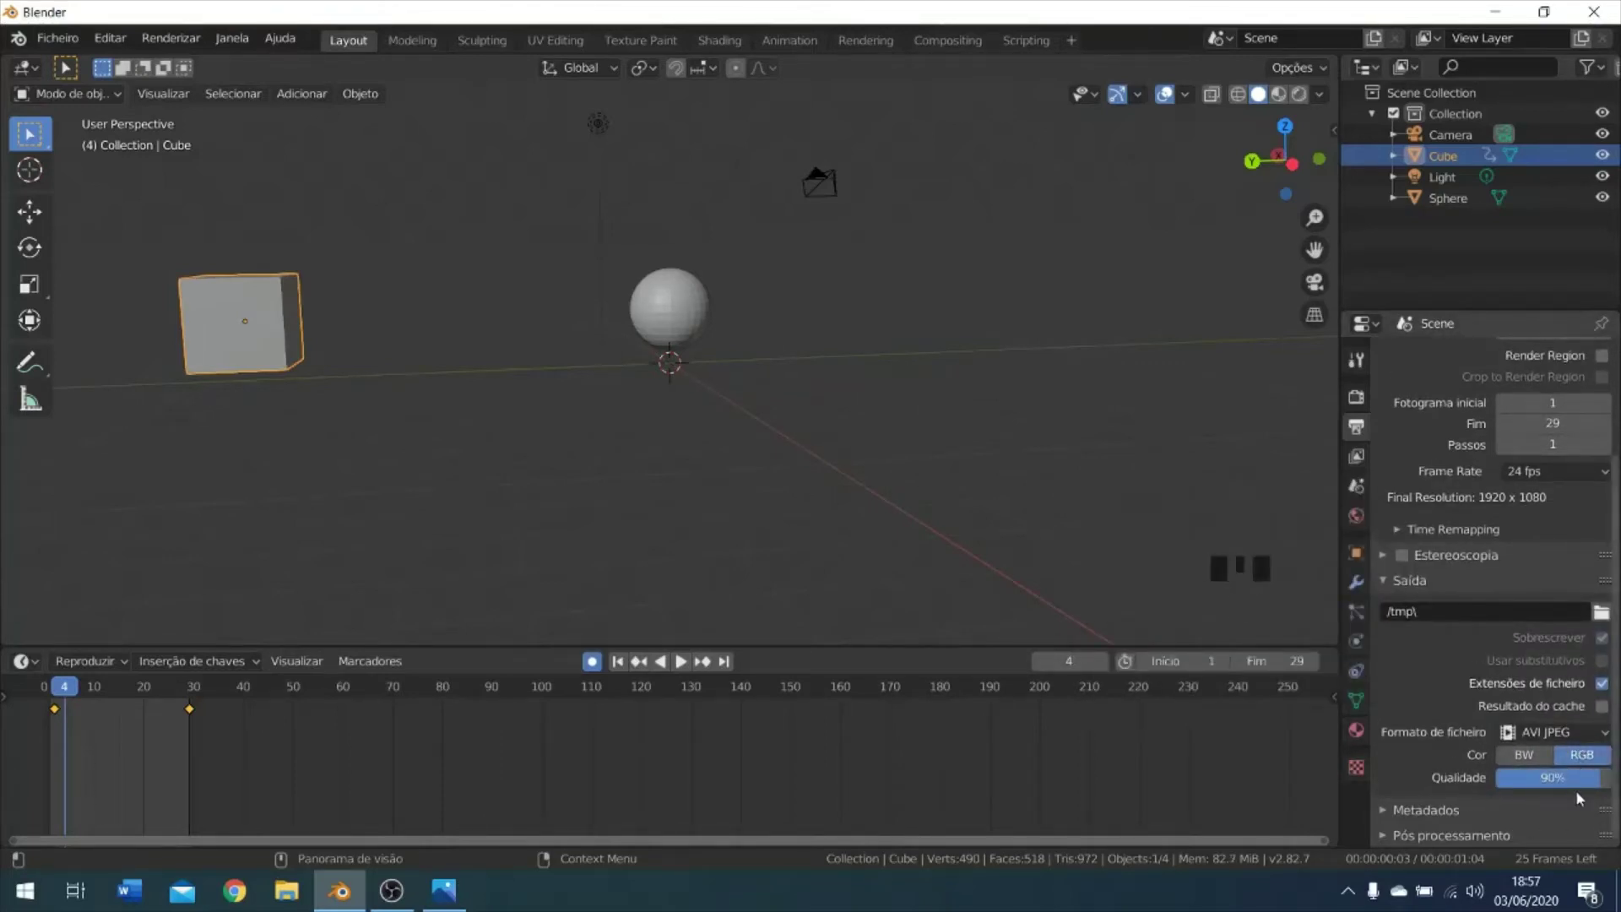
scroll(1469, 792, "down", 4)
scroll(1469, 793, "up", 2)
scroll(1470, 794, "down", 3)
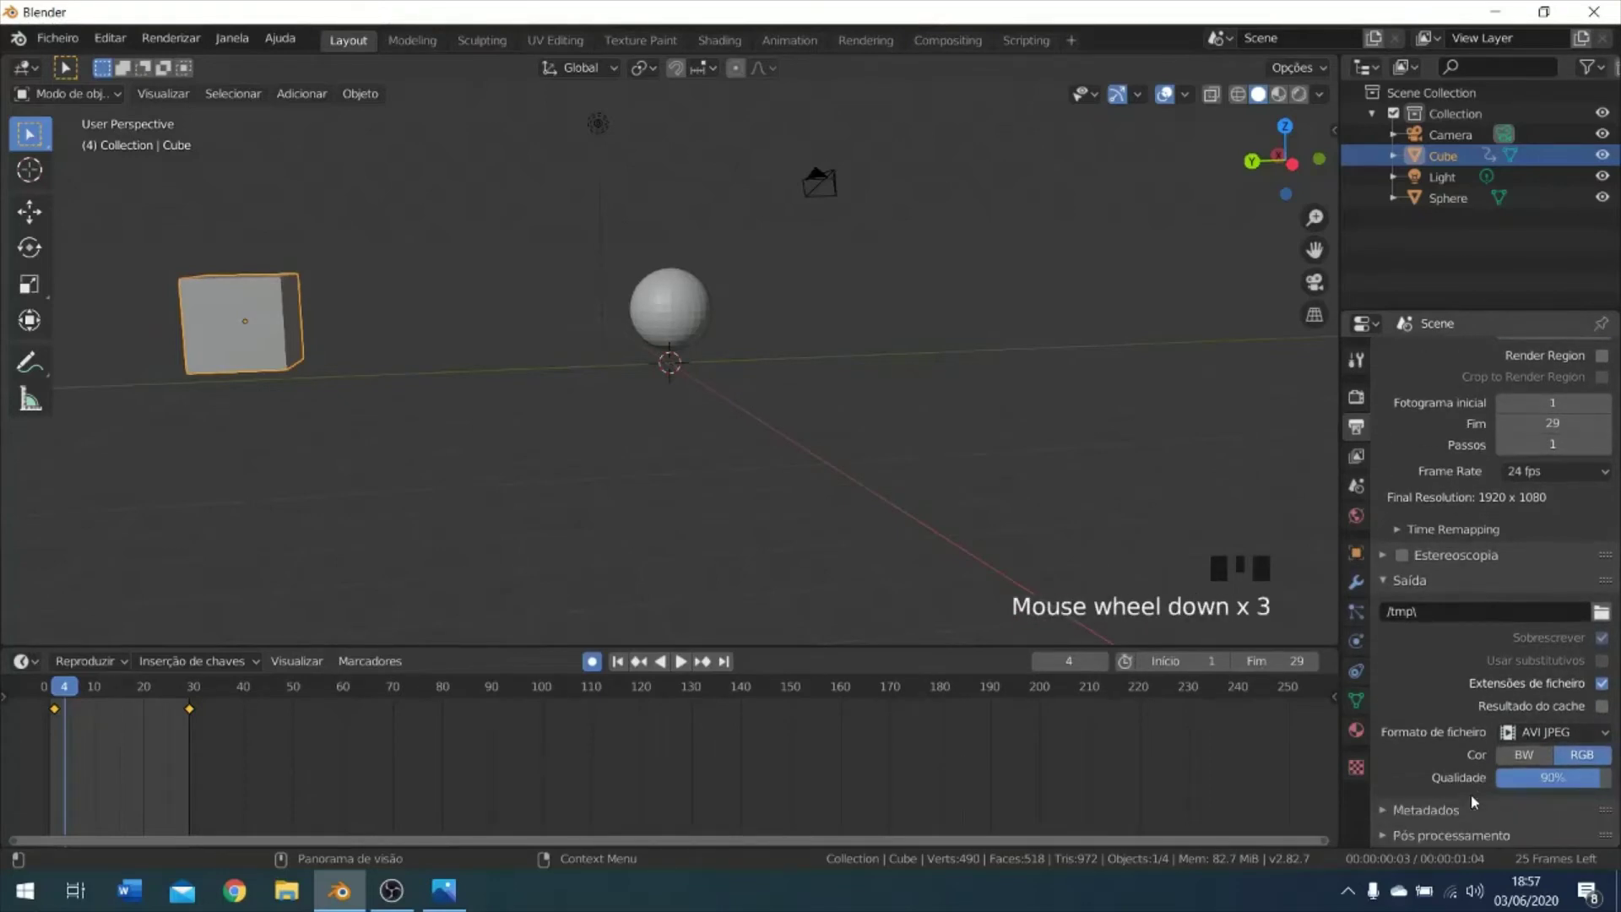
scroll(1471, 788, "up", 2)
scroll(1471, 788, "down", 1)
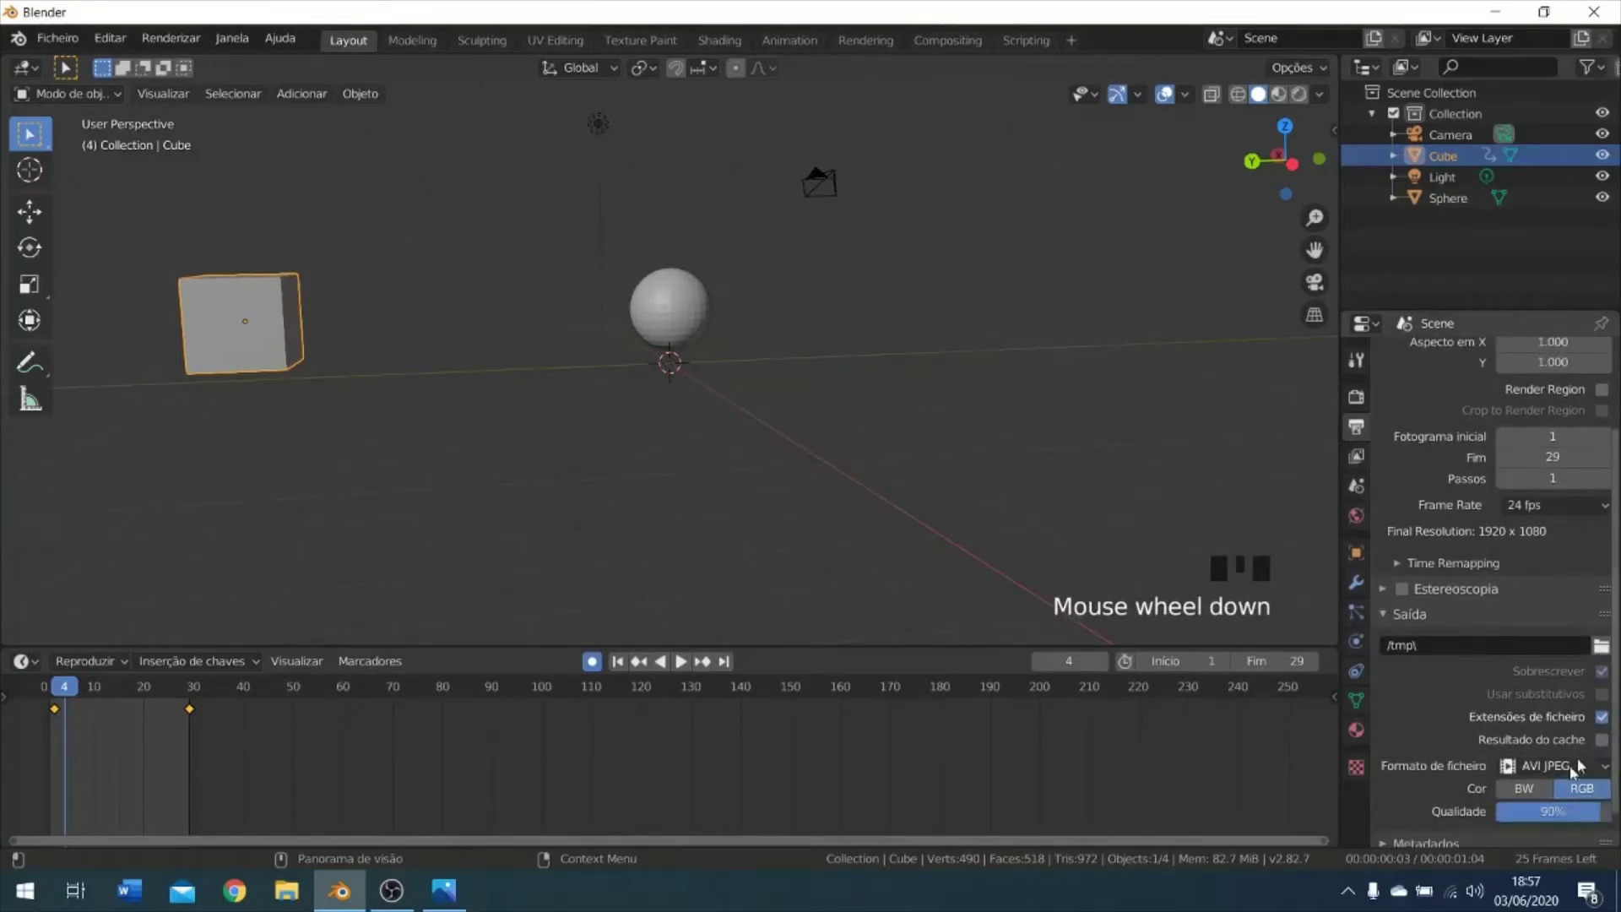
Render the full animation to the output folder and close the render window when it finishes.
left_click(184, 43)
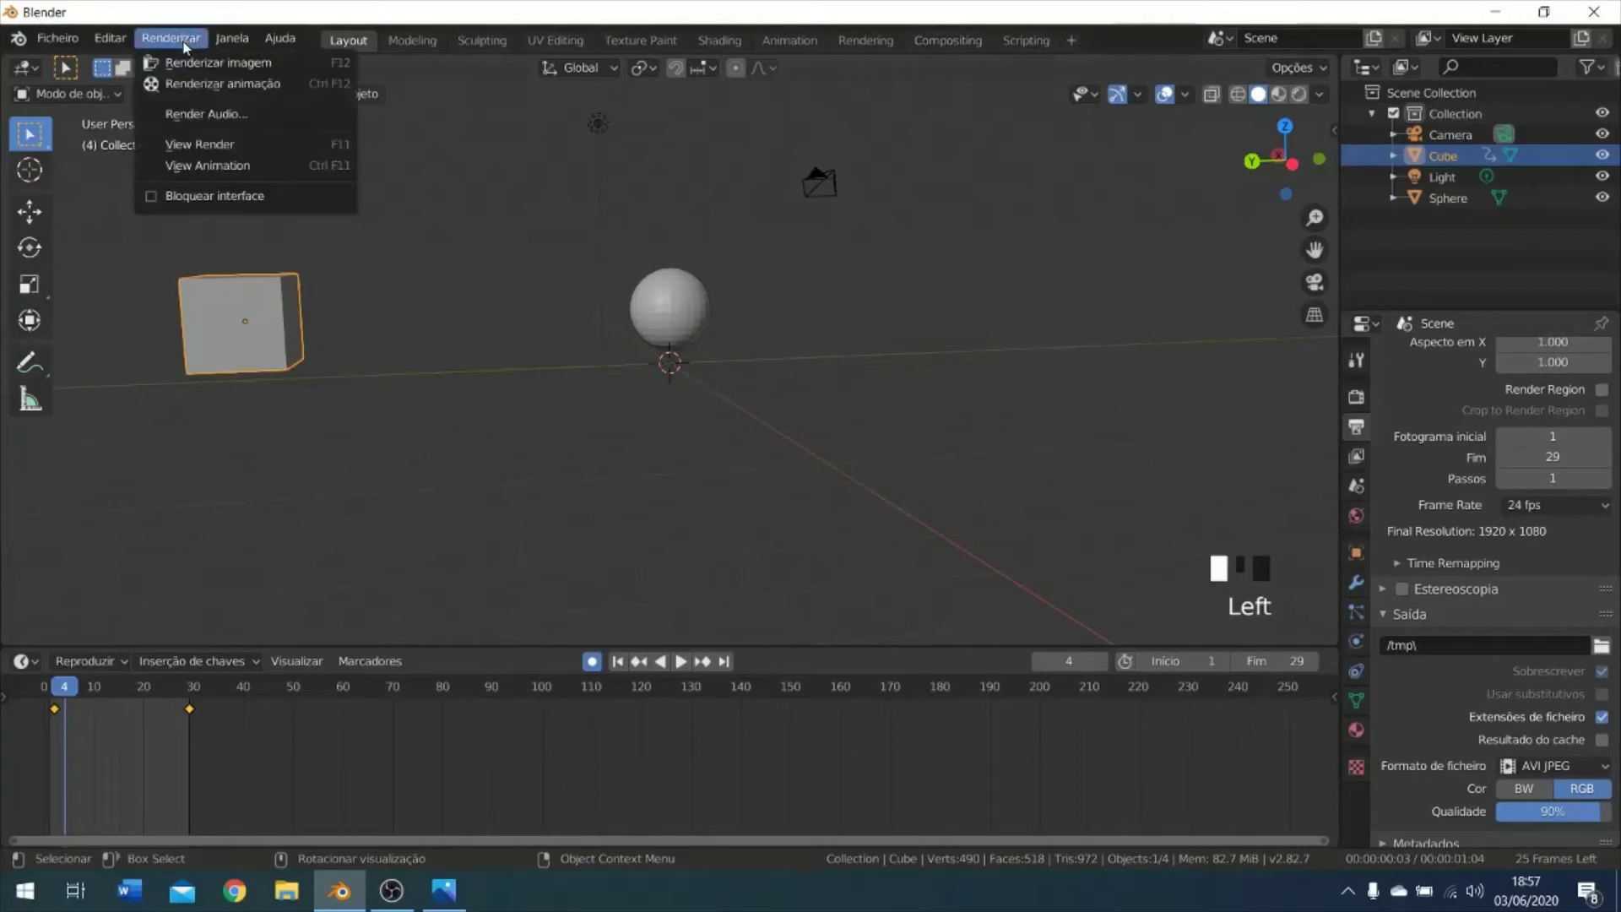
left_click(200, 85)
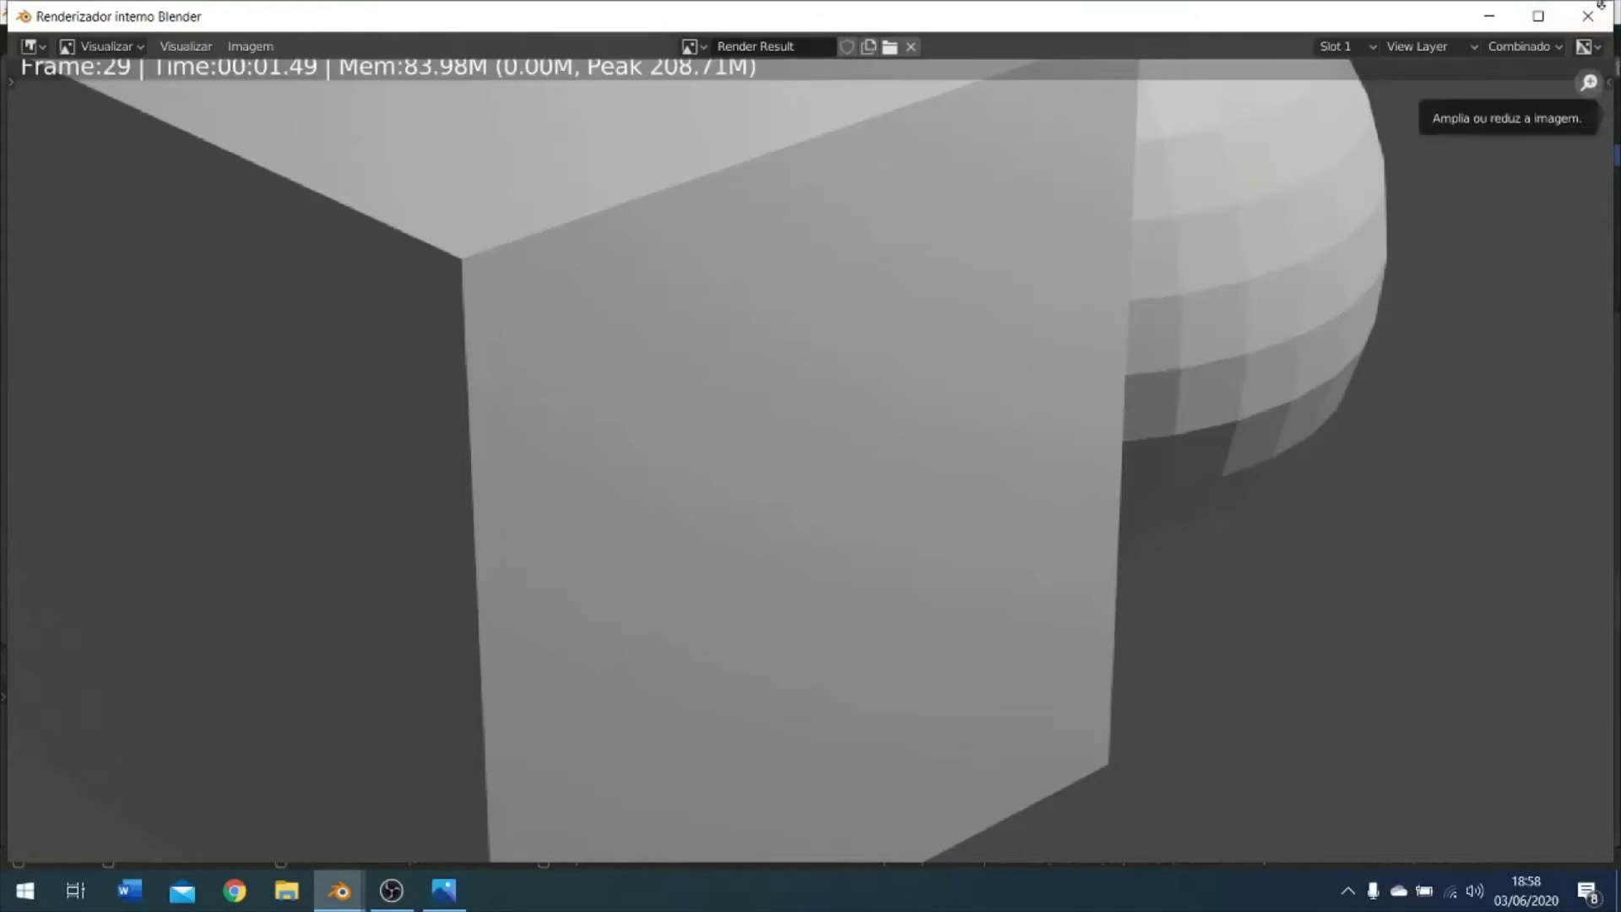
left_click(1585, 16)
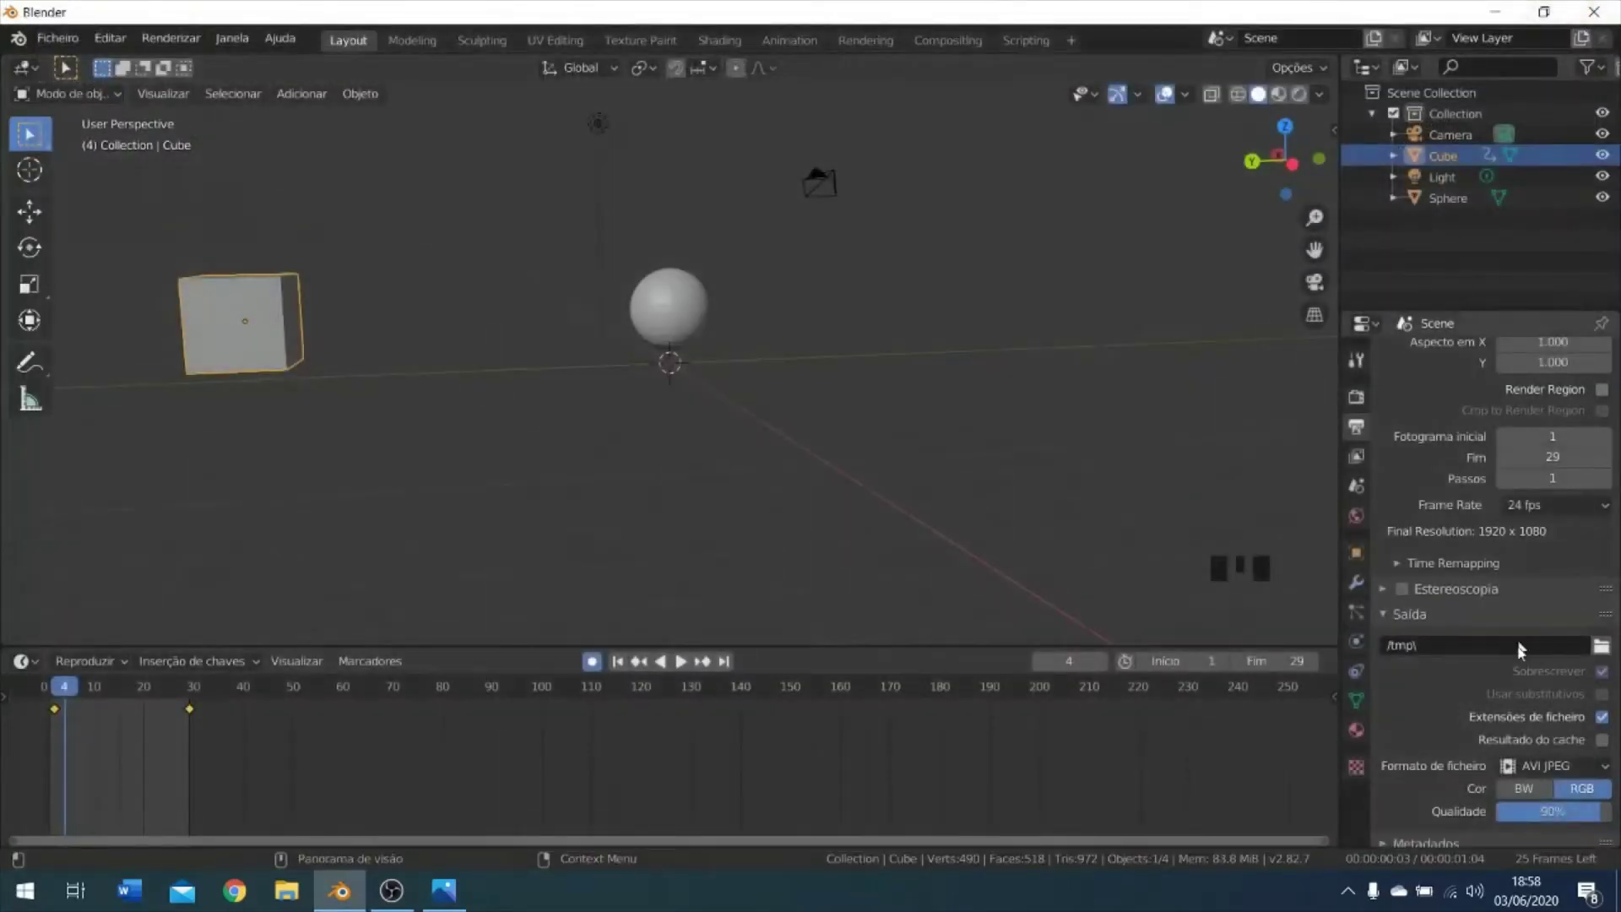
Browse the C:\tmp\ output folder to locate the rendered file 0001-0029.avi, leaving the output path as it is.
left_click(1600, 645)
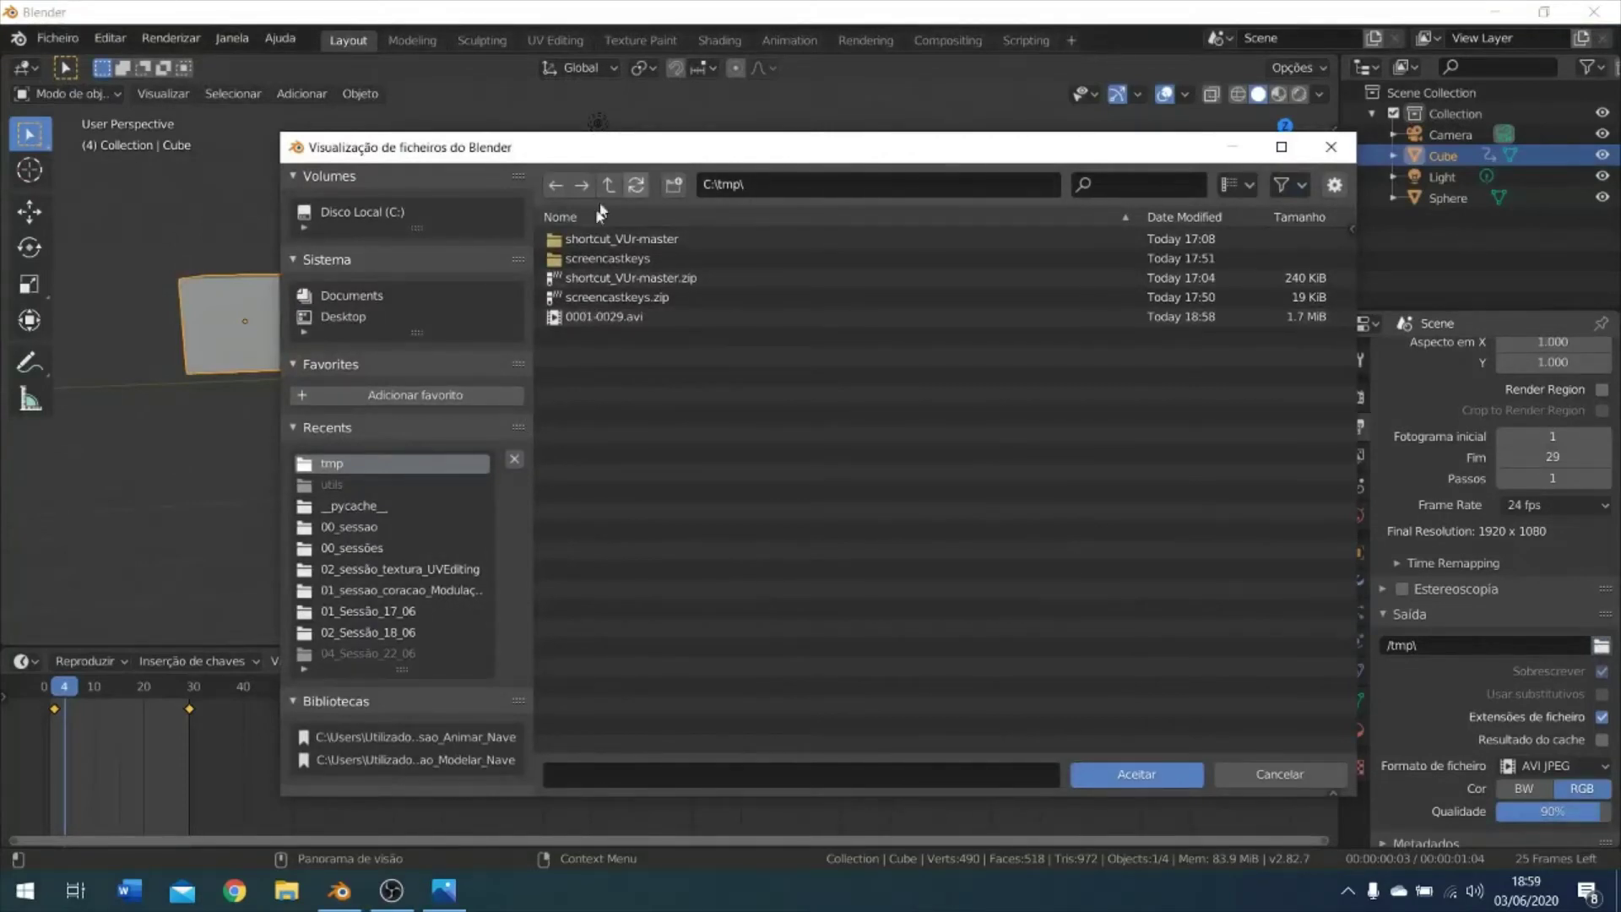
left_click(601, 320)
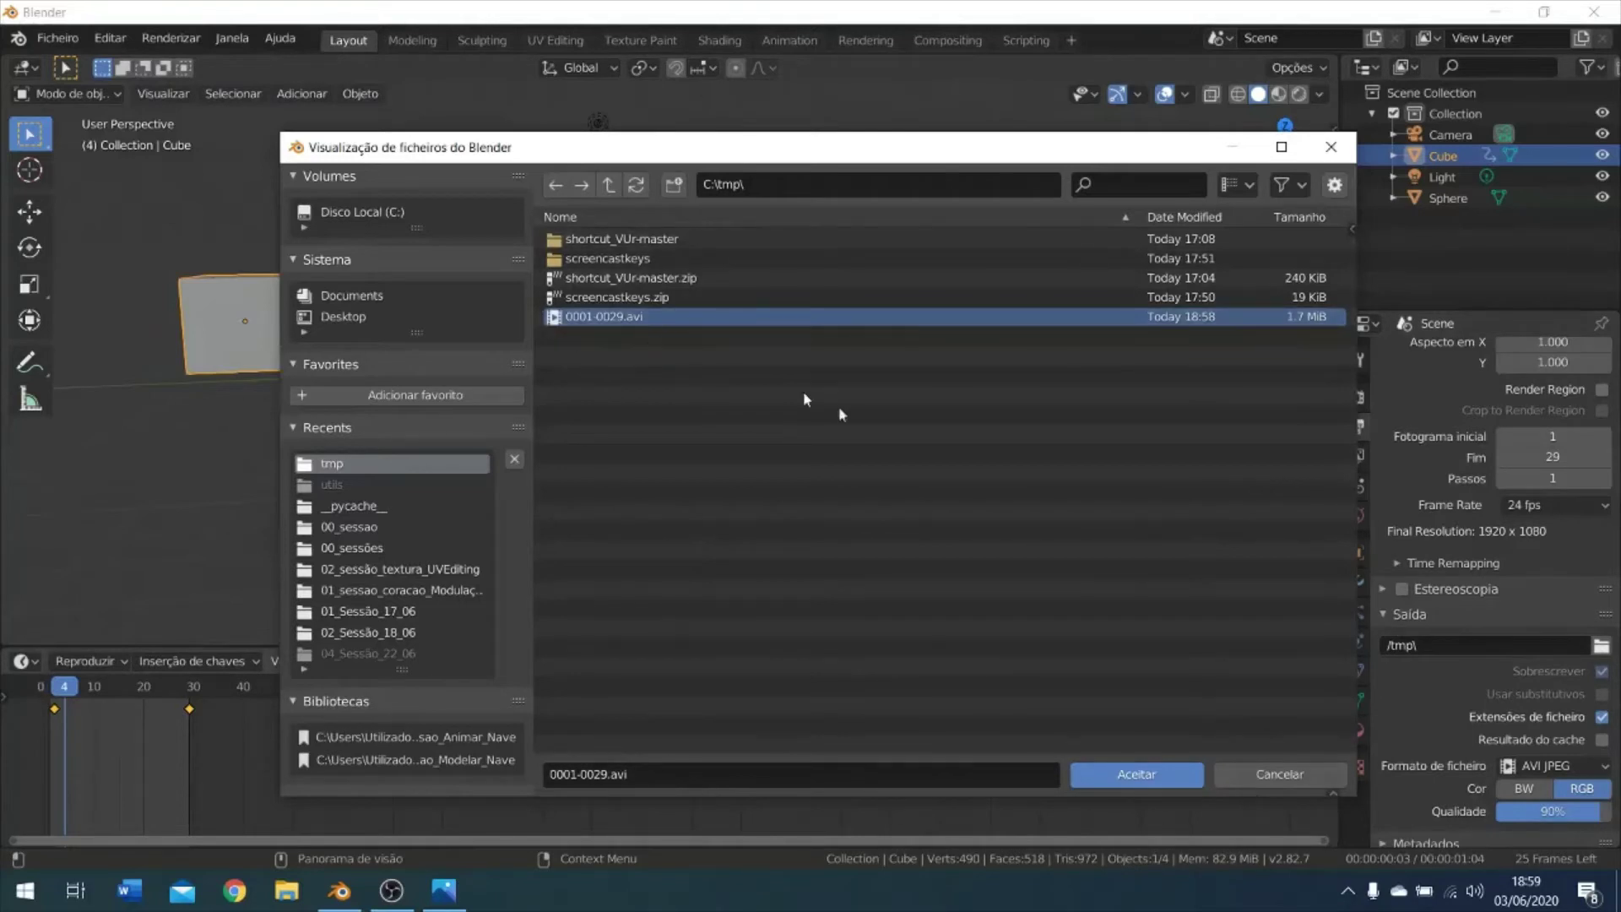
left_click(1265, 774)
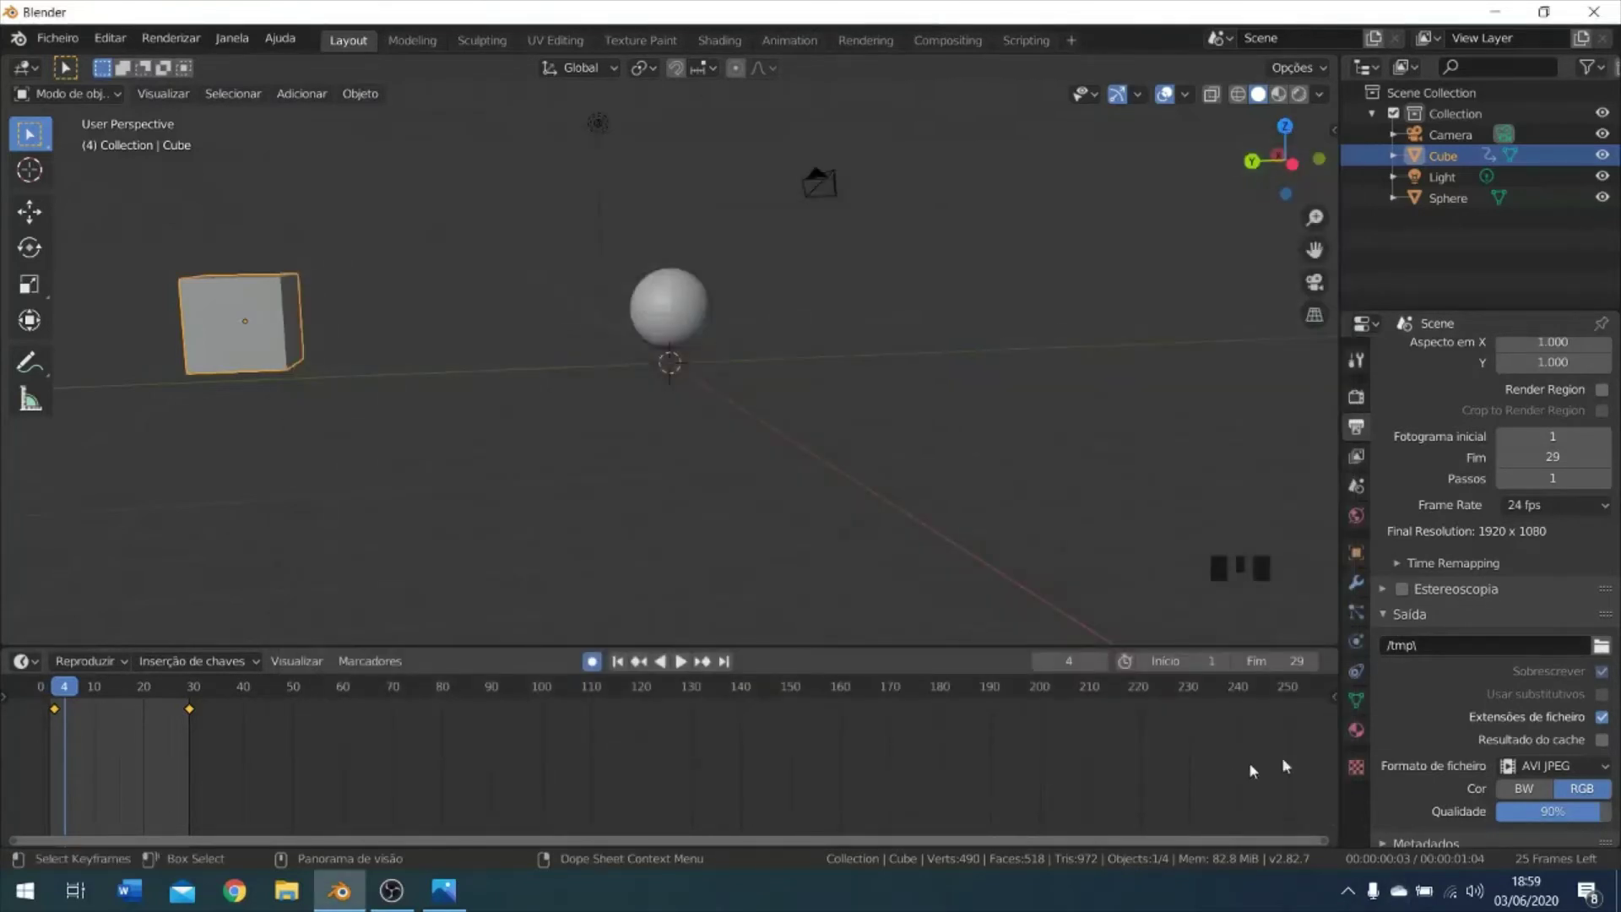
Enable the option that locks the interface during rendering (Bloquear interface) and check its setting.
left_click(172, 40)
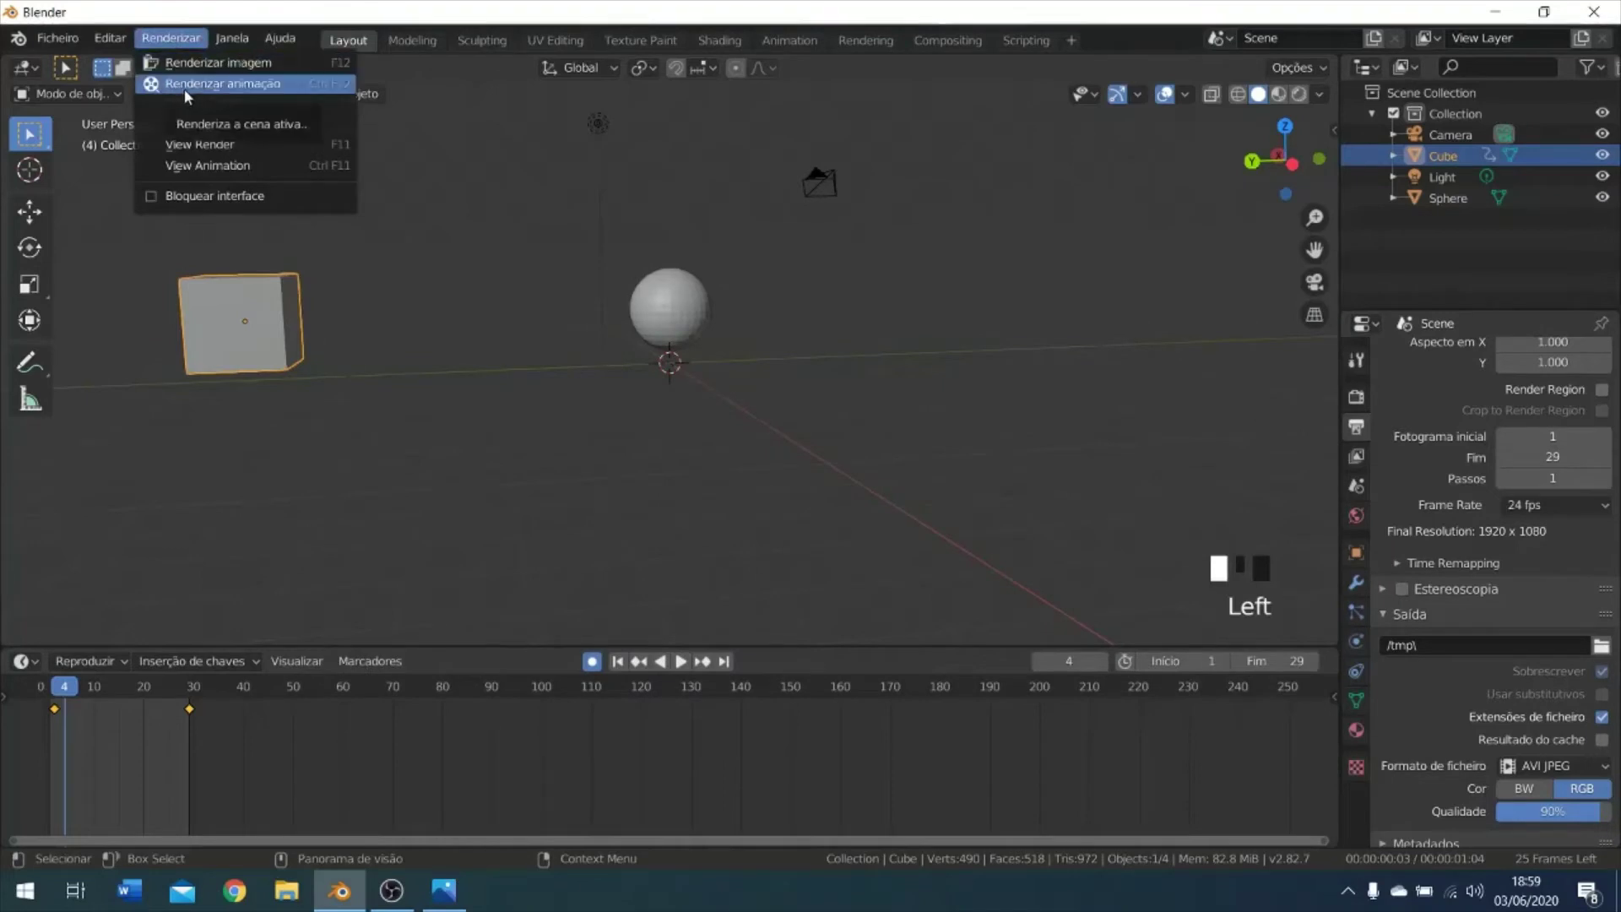
left_click(180, 199)
left_click(179, 39)
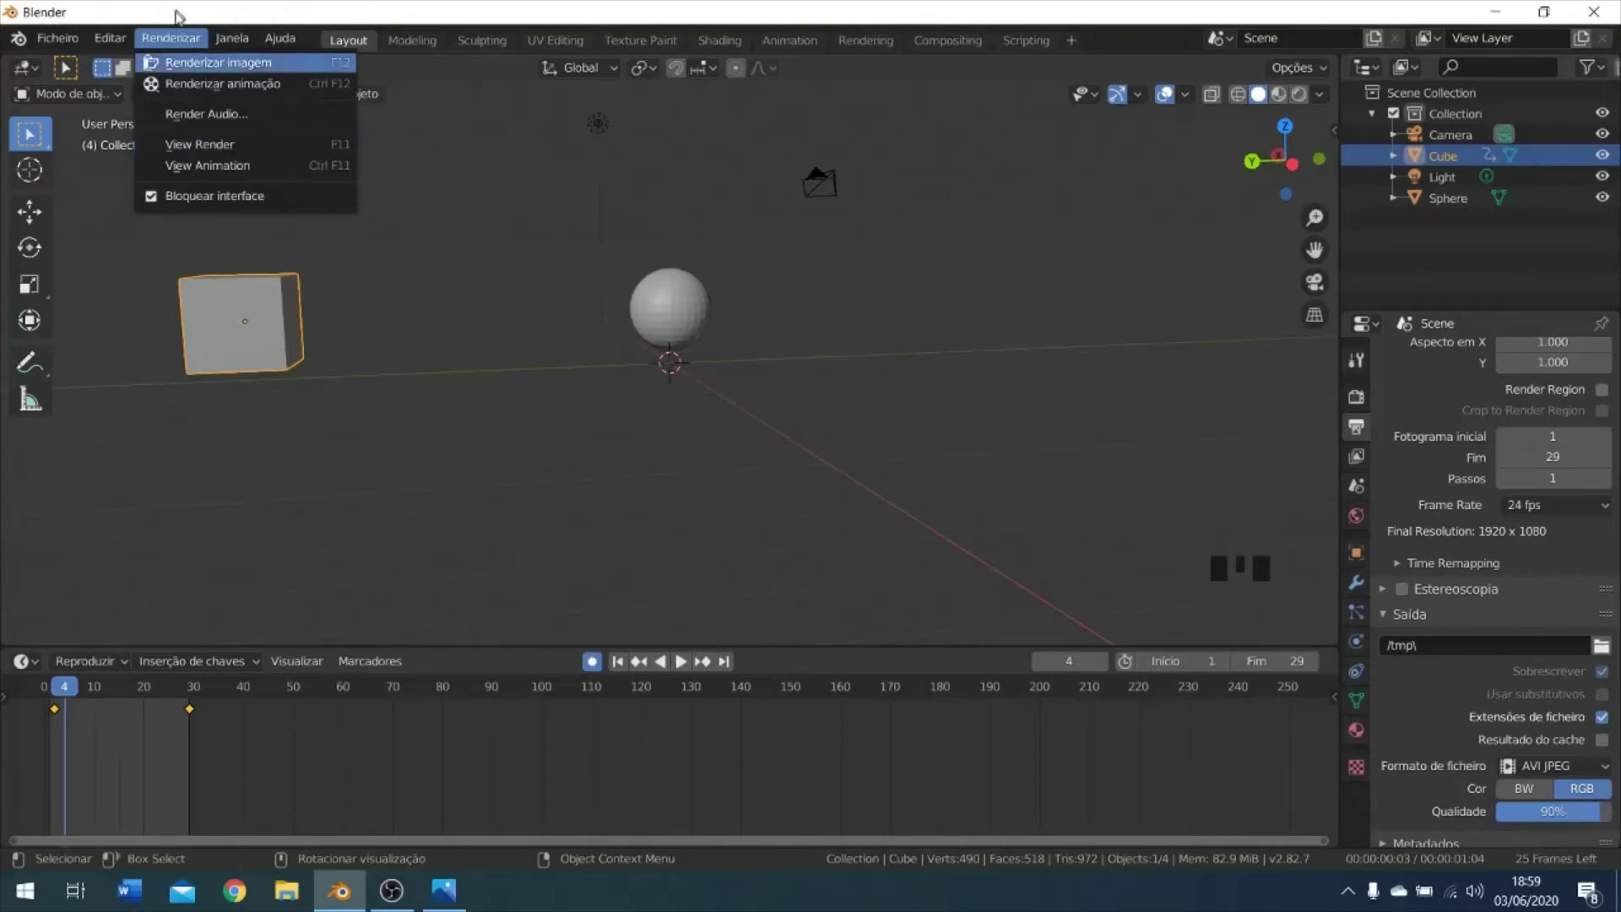
key("Escape")
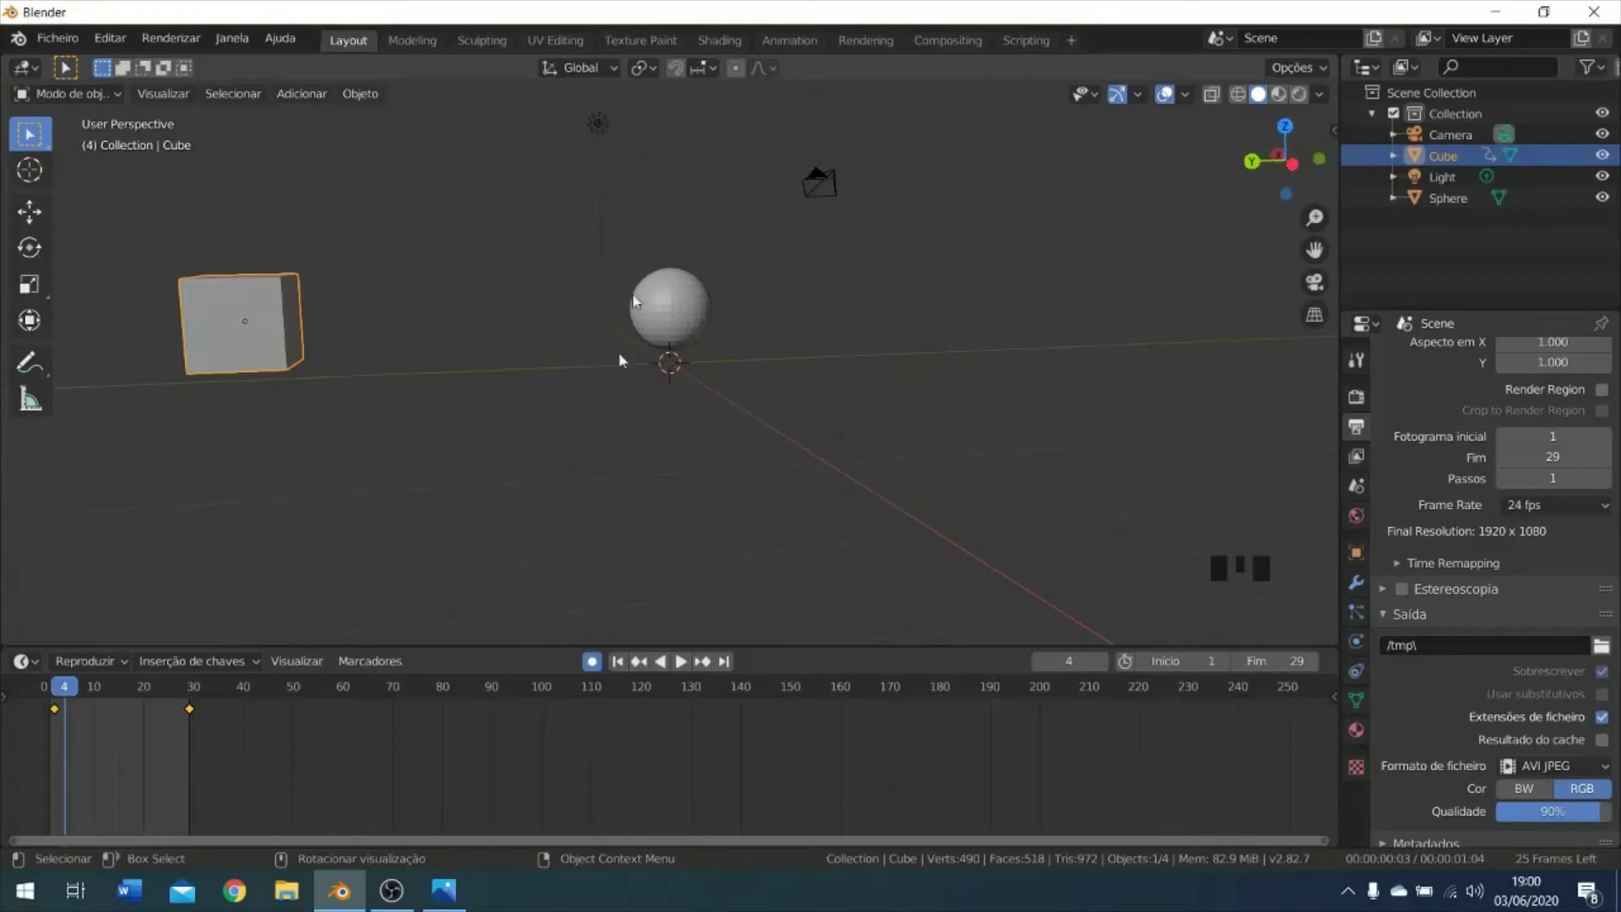
View the Modeling, Sculpting, UV Editing, Texture Paint and Shading workspaces in turn.
left_click(410, 41)
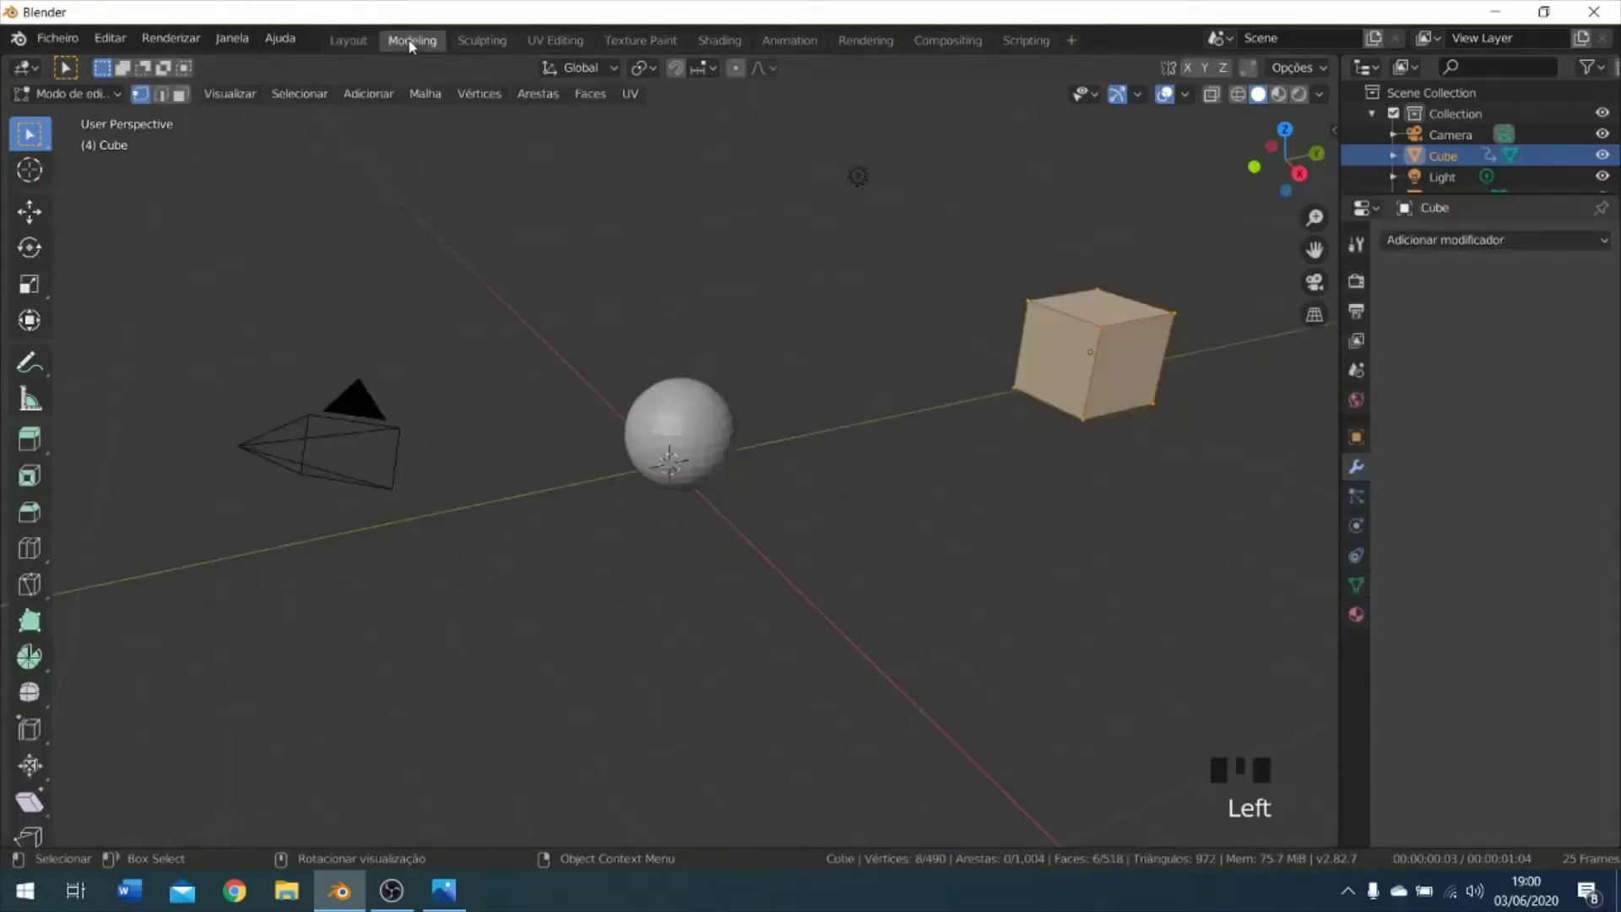
left_click(486, 41)
left_click(561, 41)
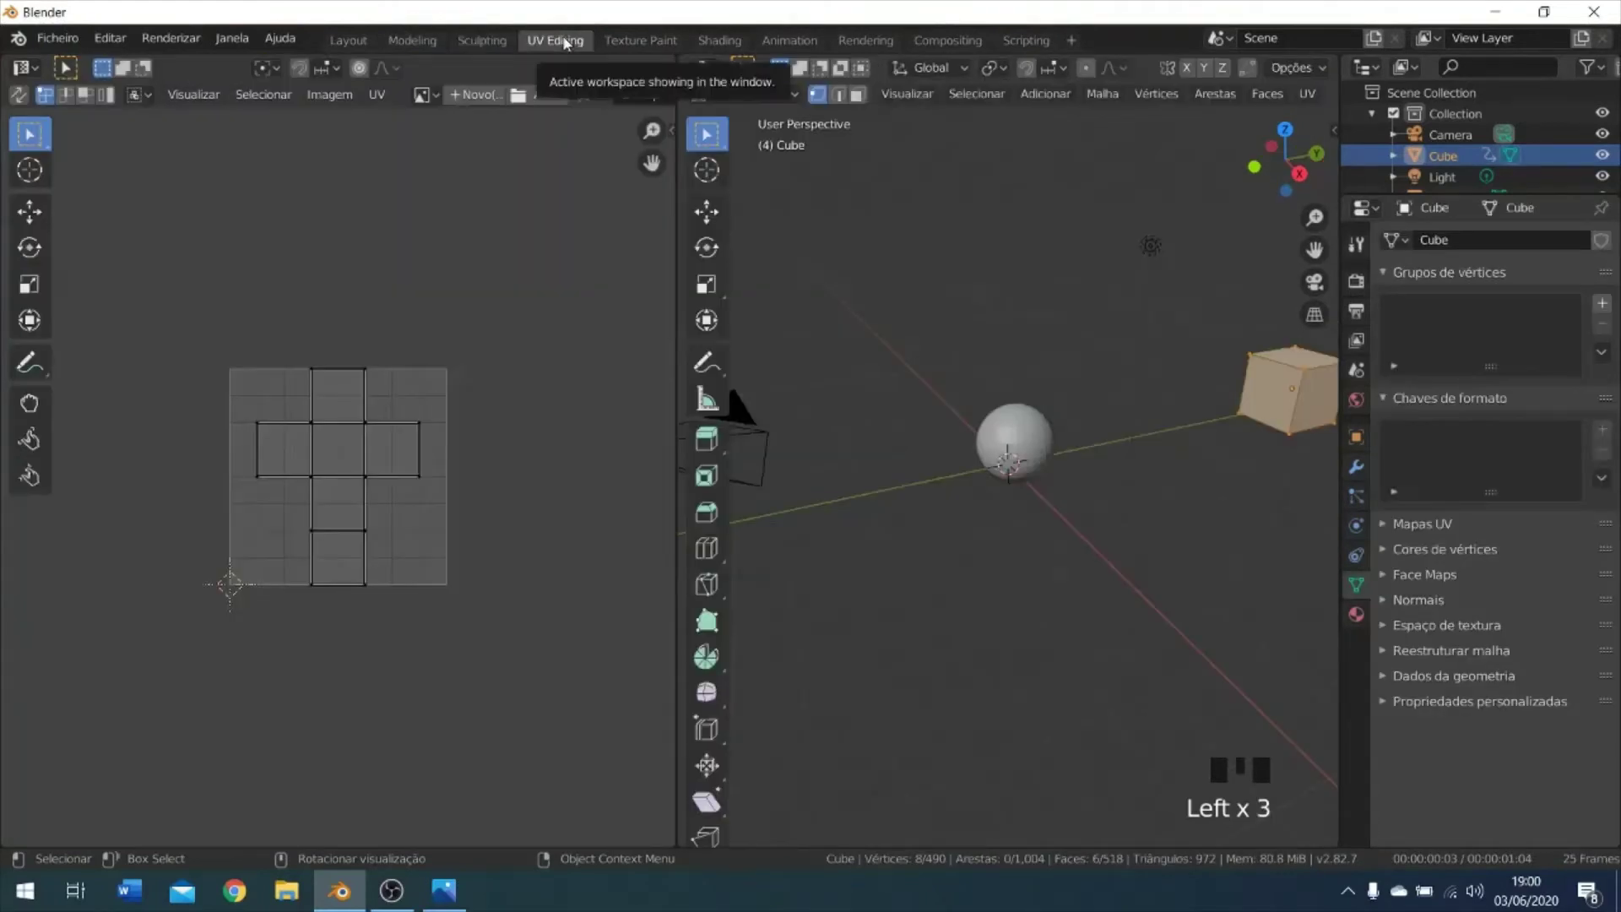
left_click(643, 41)
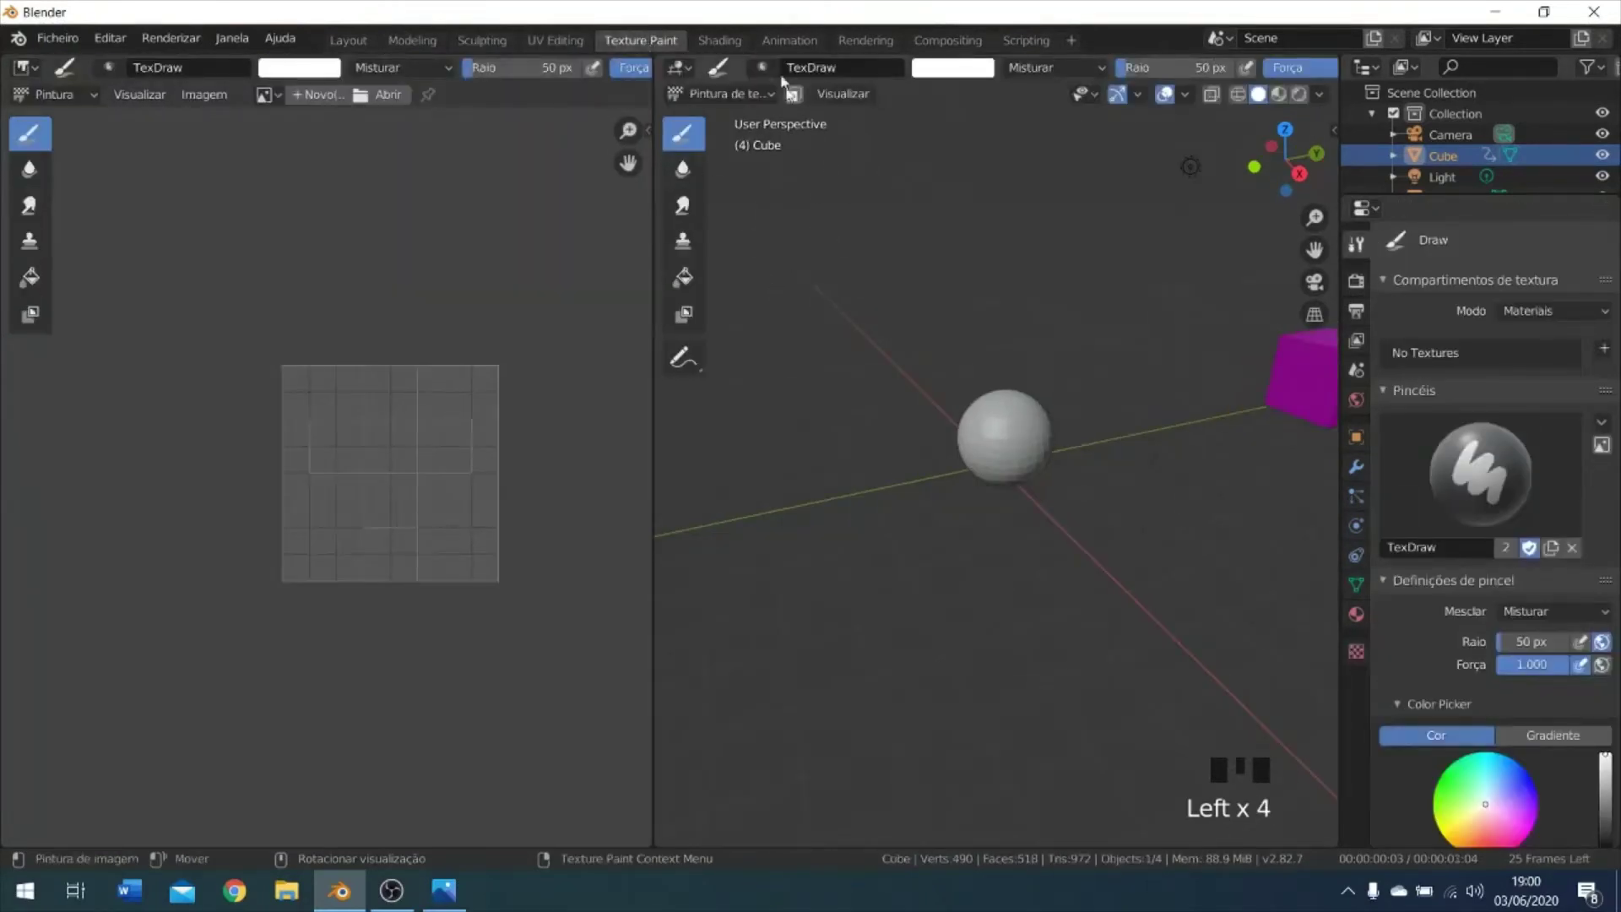
left_click(717, 43)
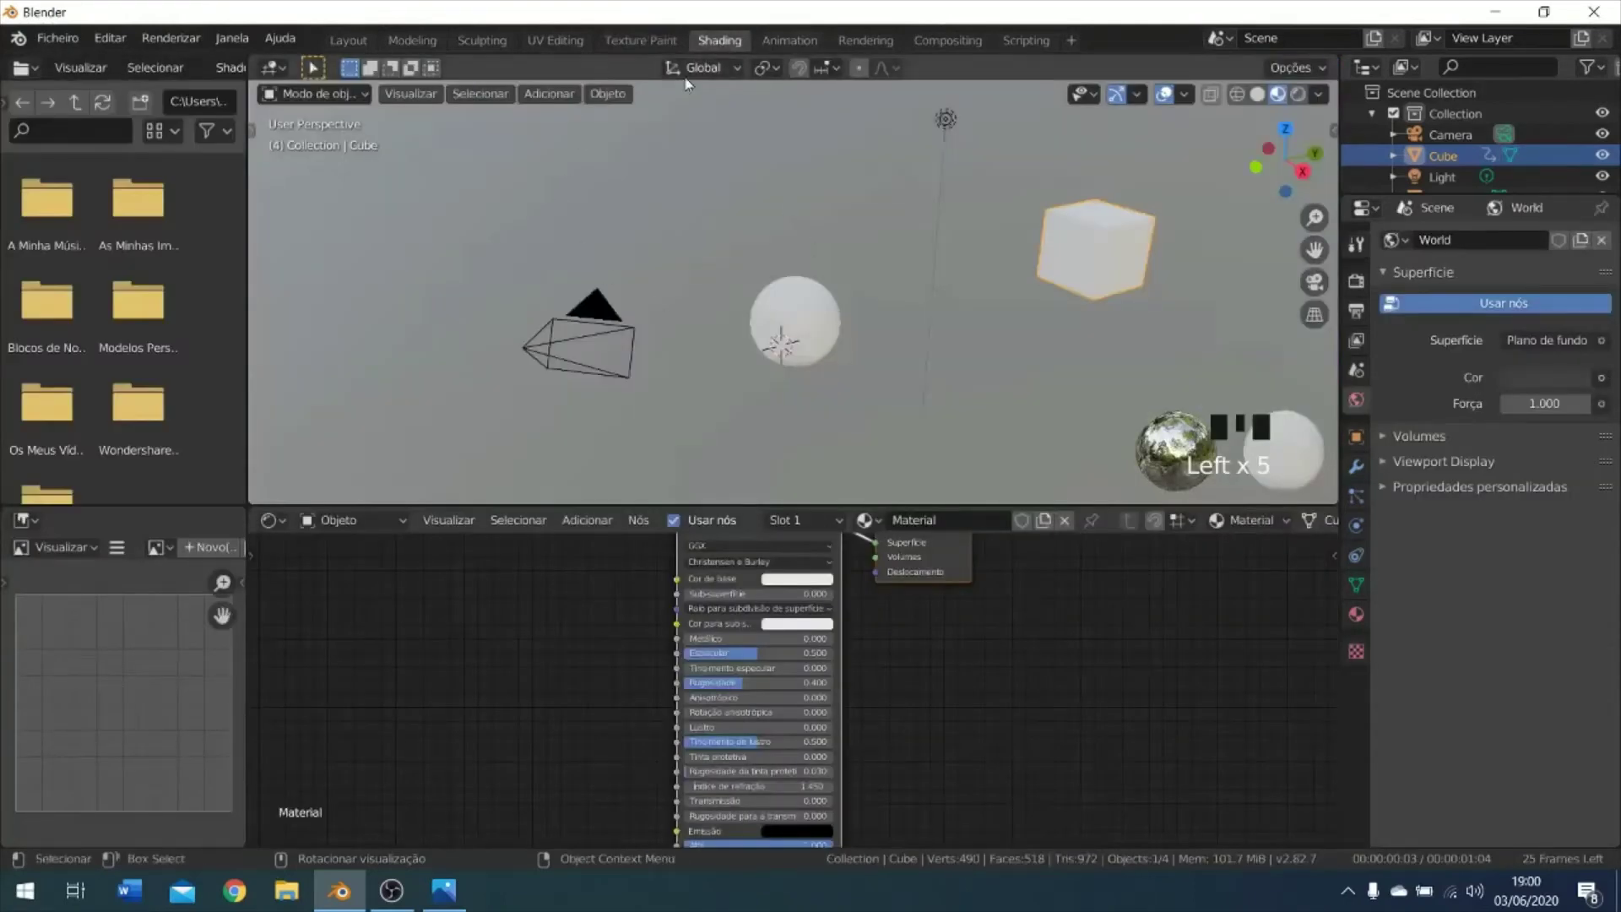
Scrub the cube's motion to frame 9 in the Animation workspace and view the Rendering workspace.
left_click(790, 41)
left_click_drag(265, 663, 286, 707)
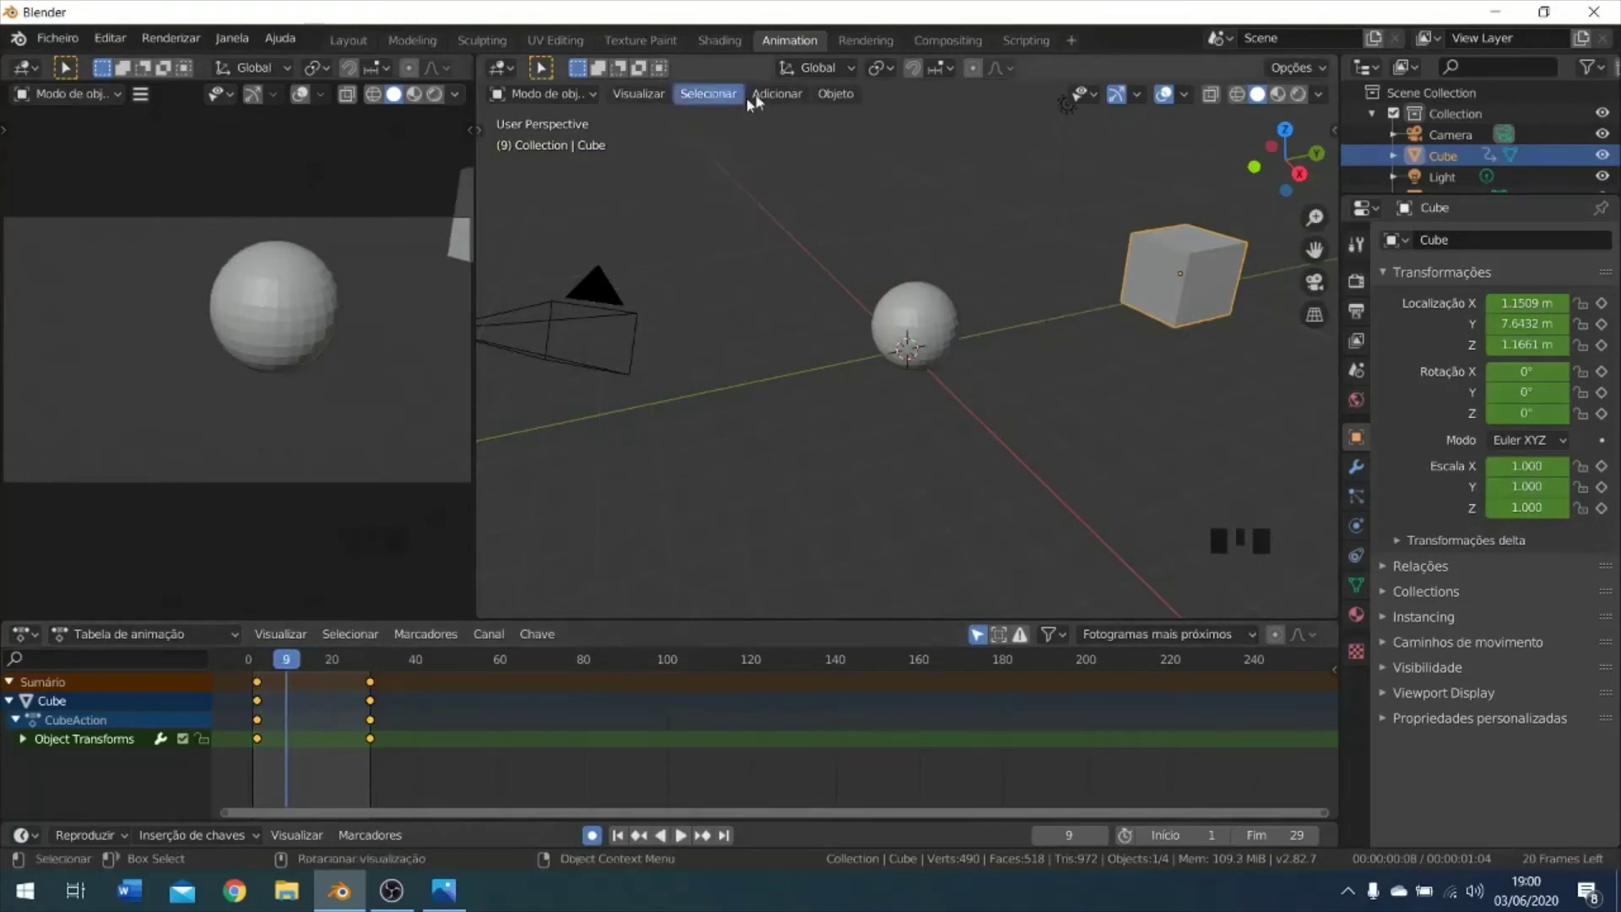
left_click(878, 39)
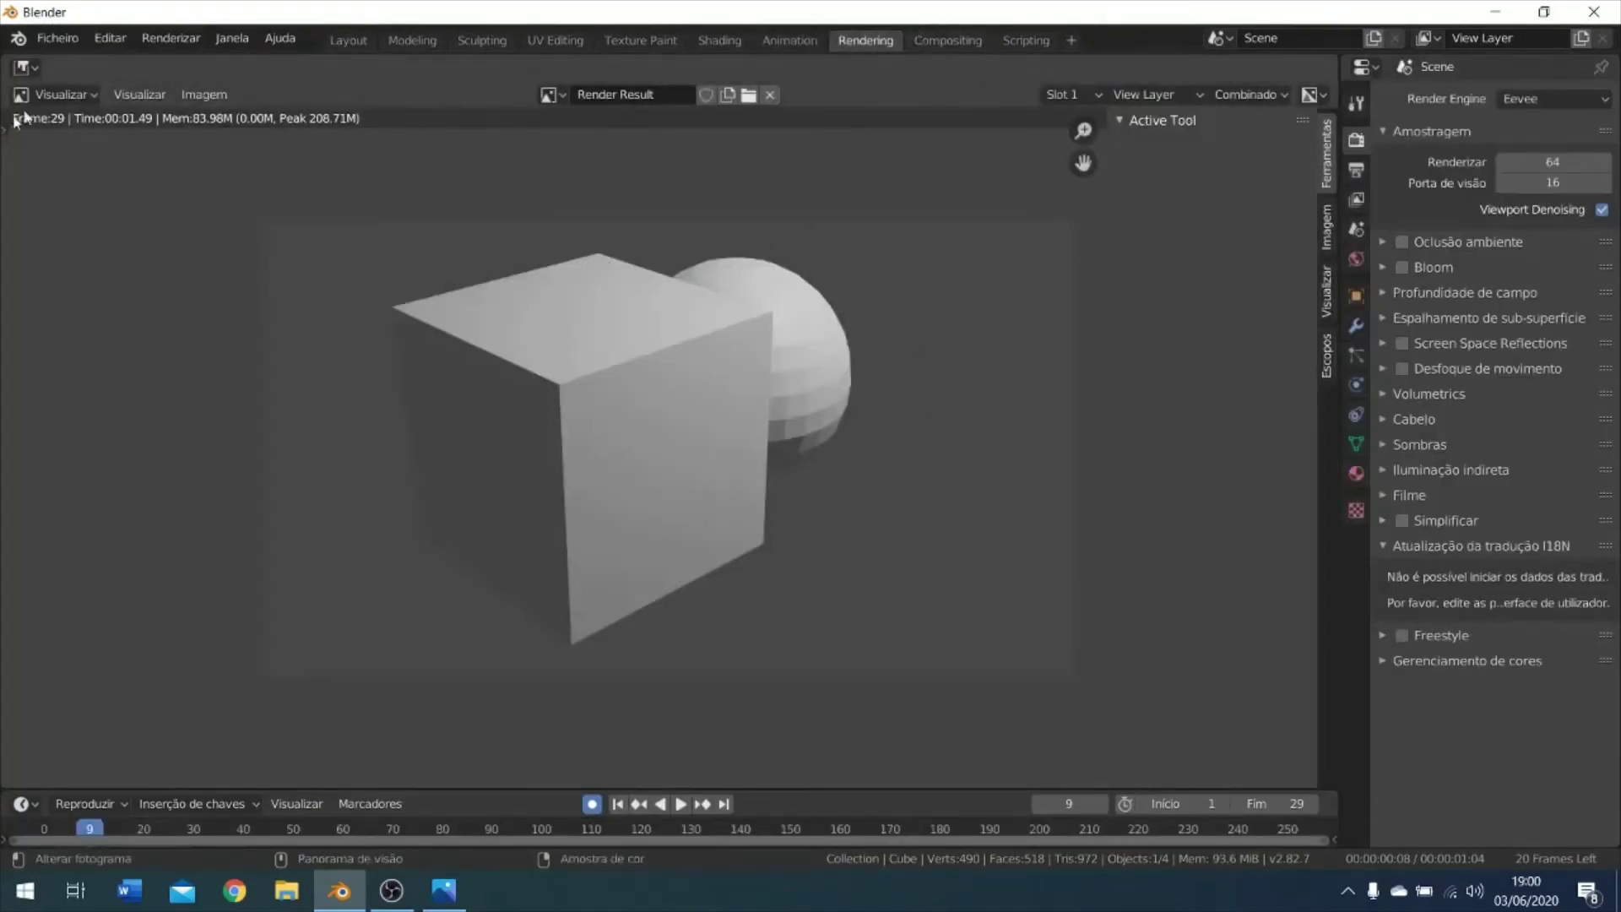
left_click(173, 38)
Set the current frame to 2 in the Compositing workspace, view the Scripting workspace and return to Layout.
left_click(955, 40)
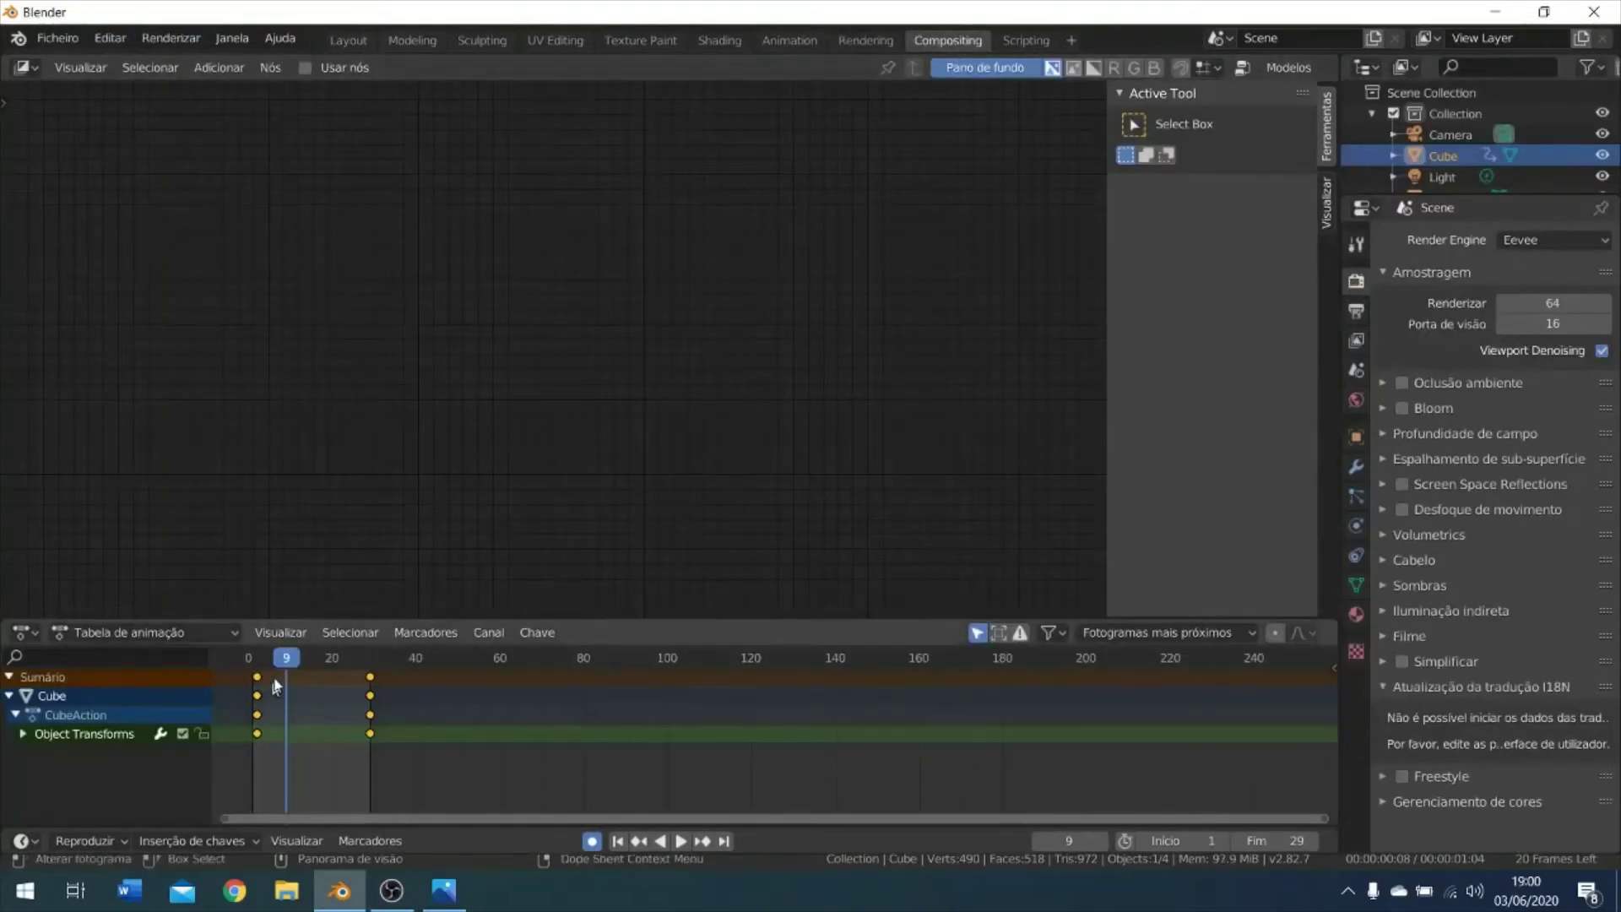
mouse_move(285, 662)
left_mouse_down()
mouse_move(326, 673)
mouse_move(257, 669)
left_mouse_up()
left_click(1026, 40)
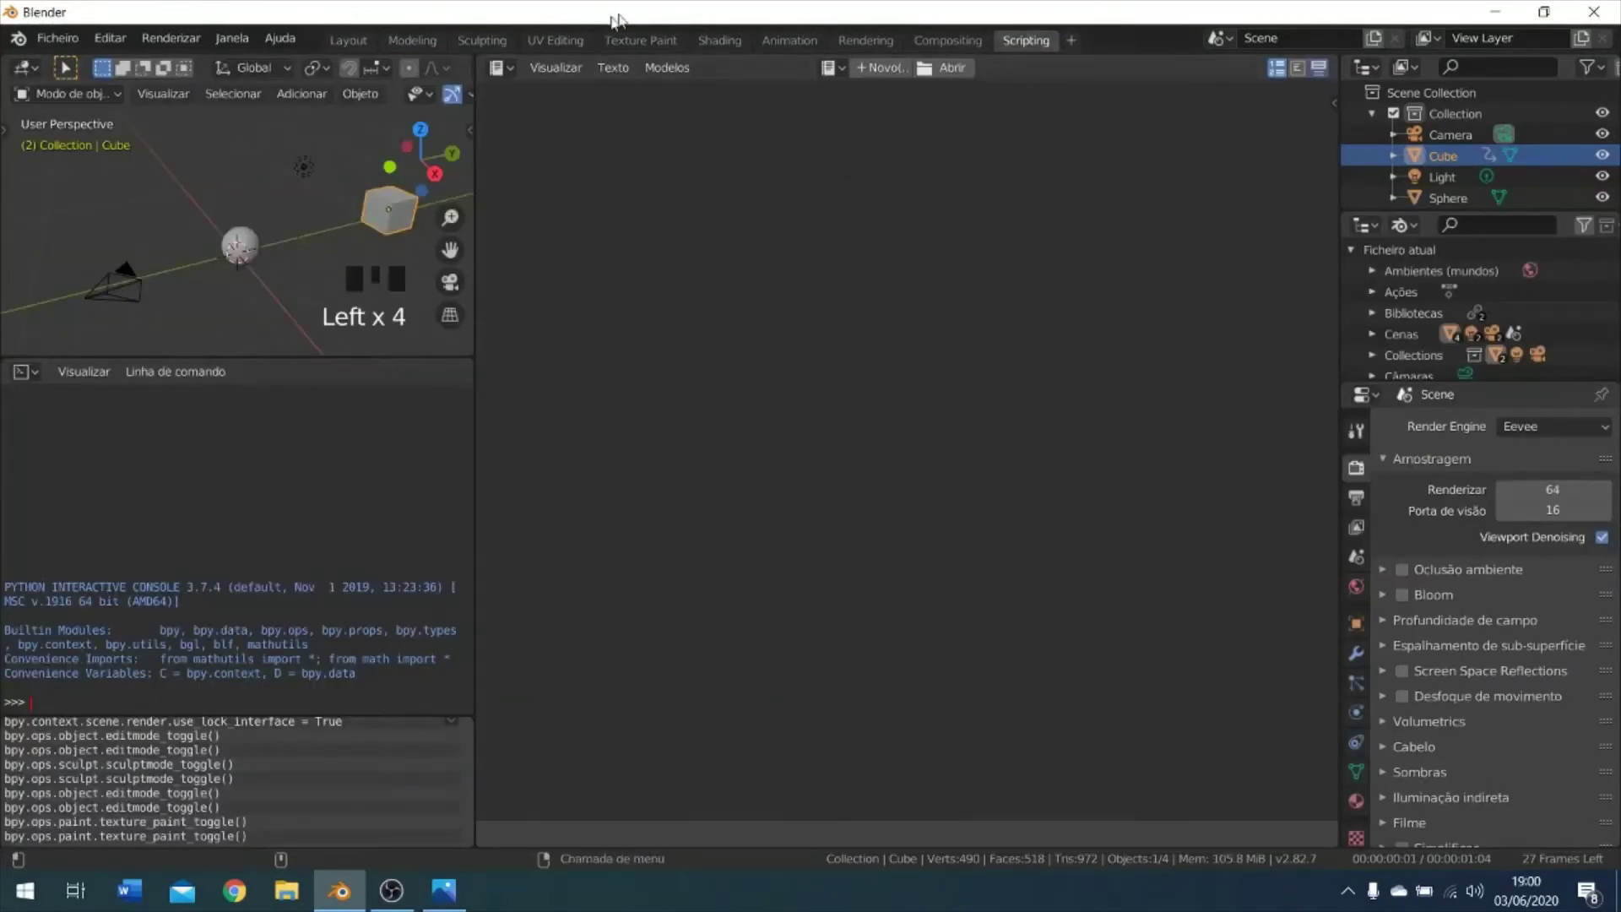
left_click(348, 39)
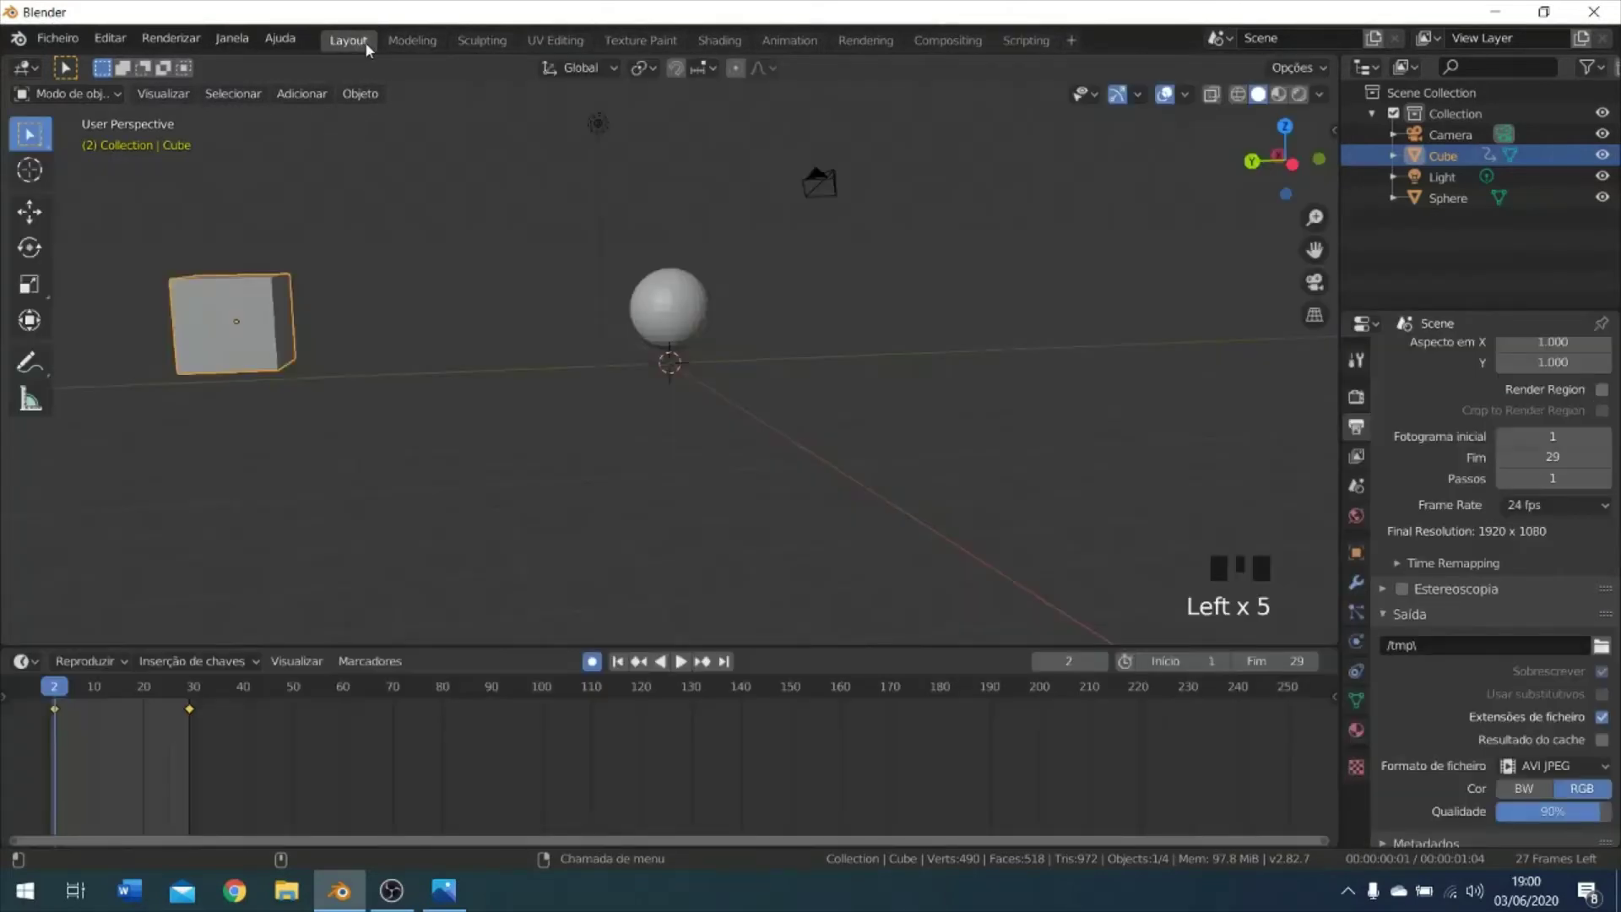
Revisit the UV Editing and Shading workspaces and go back to the Layout workspace.
left_click(549, 41)
left_click(731, 42)
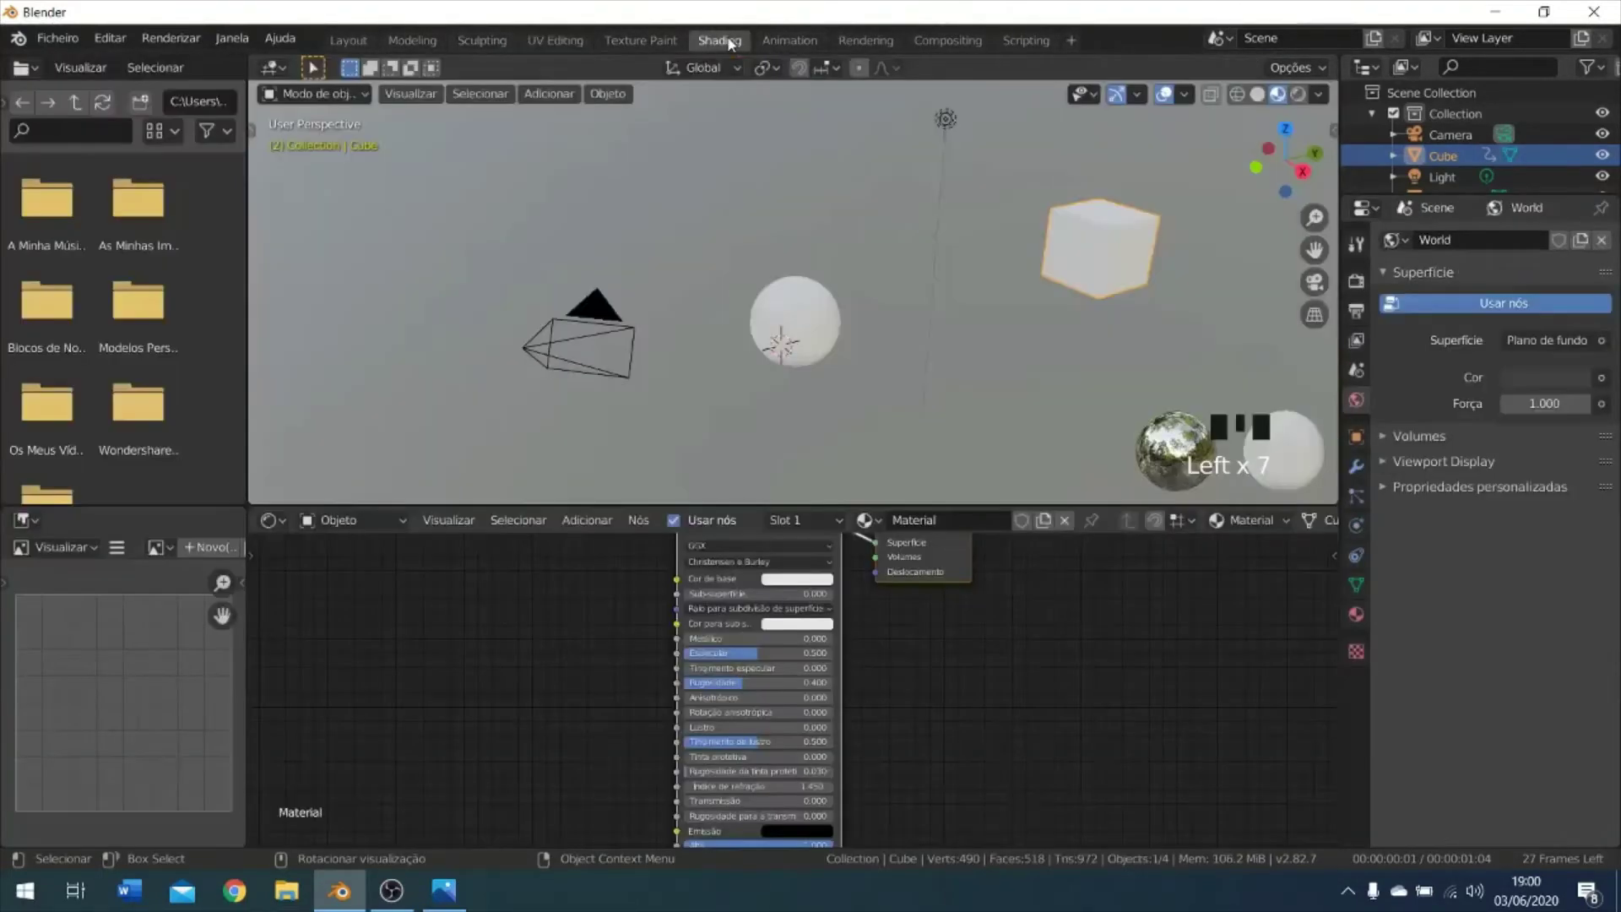
left_click(346, 44)
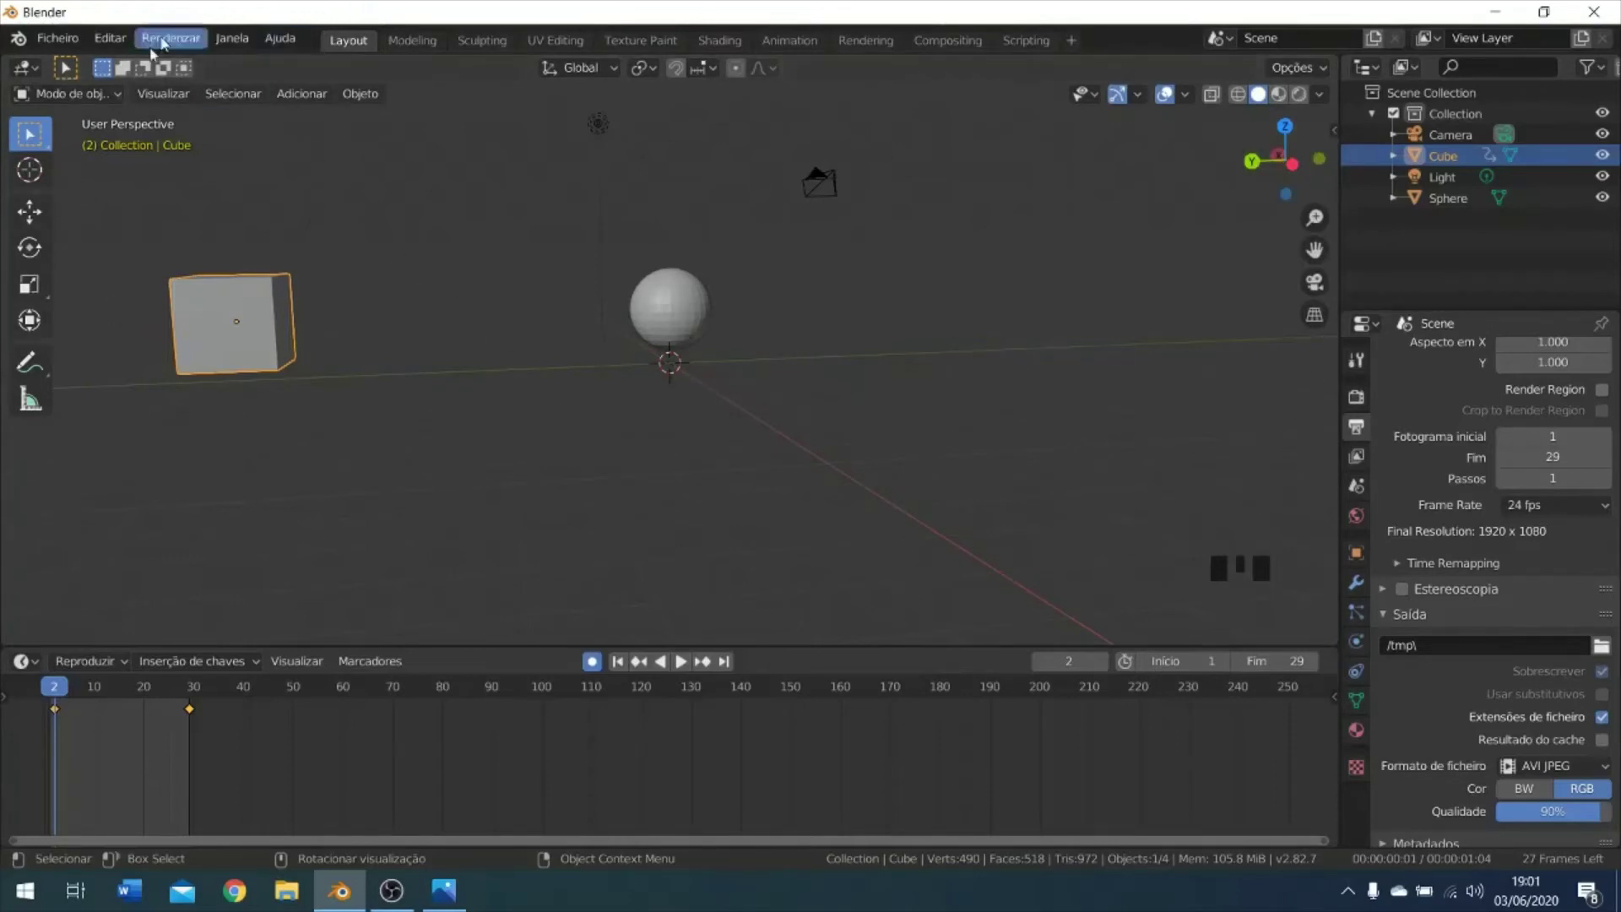
Switch the cube to Edit Mode and back to Object Mode.
left_click(77, 98)
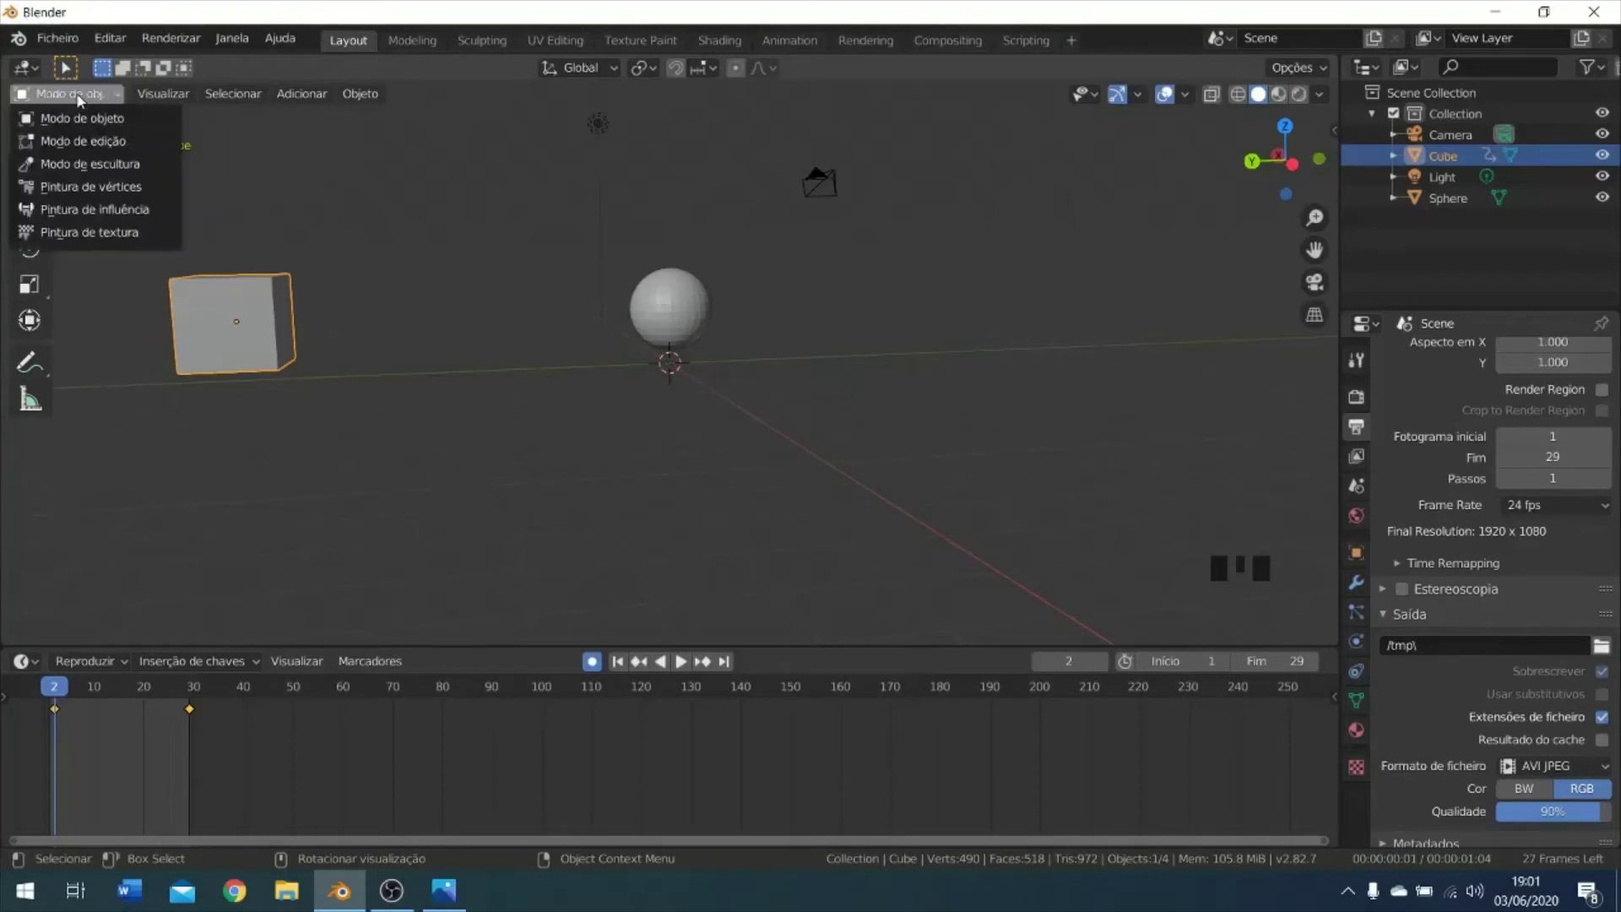
left_click(107, 141)
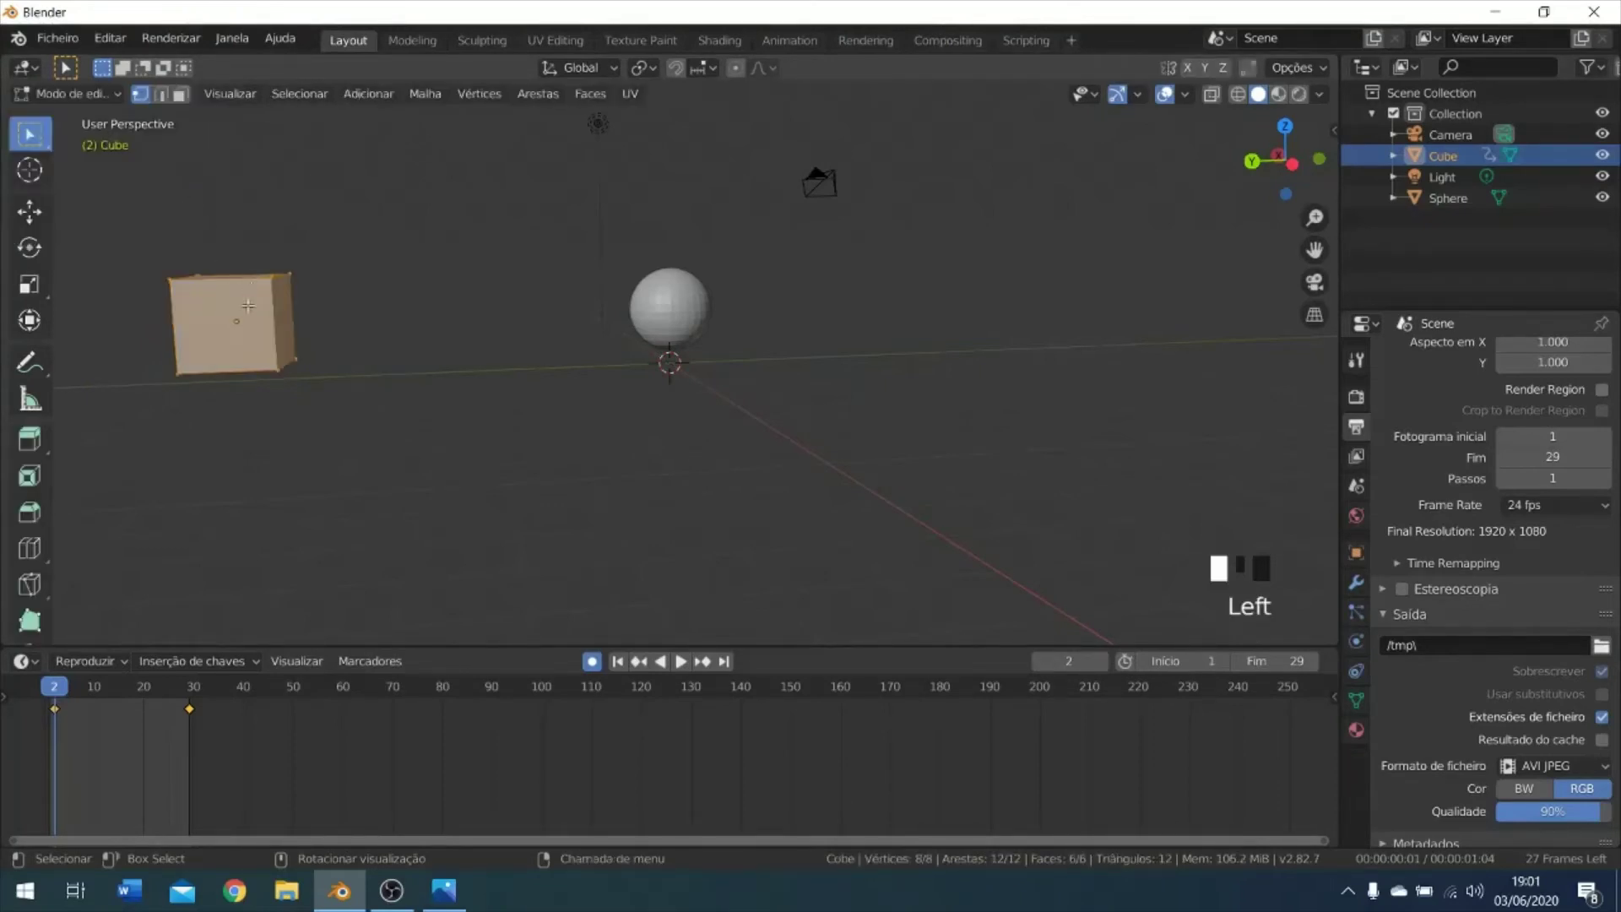
left_click(93, 93)
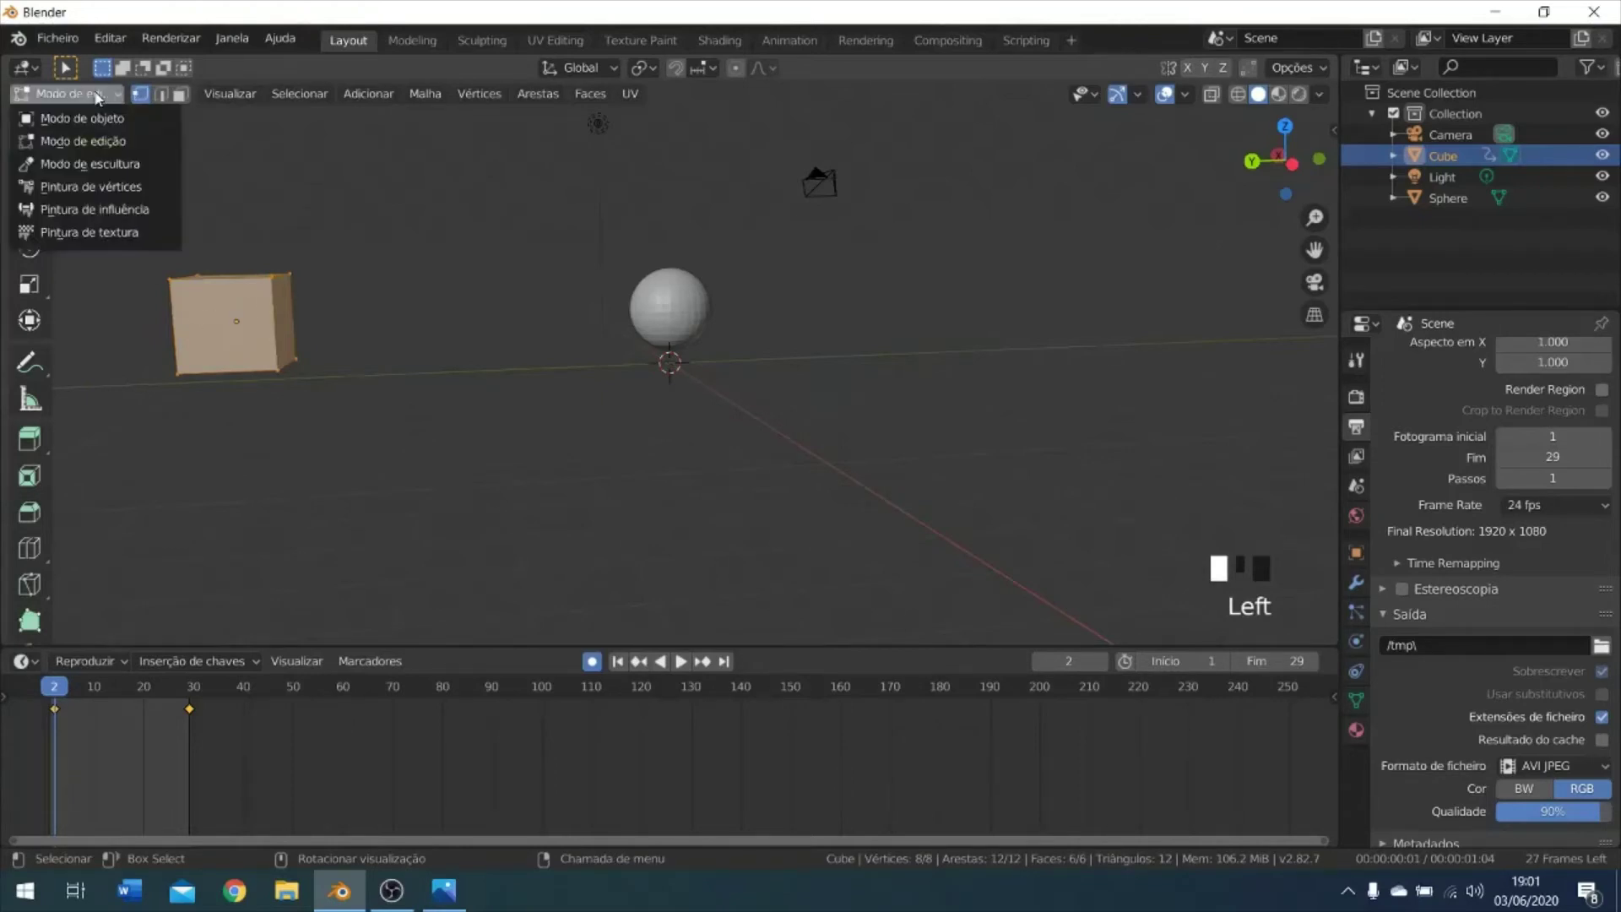
left_click(106, 121)
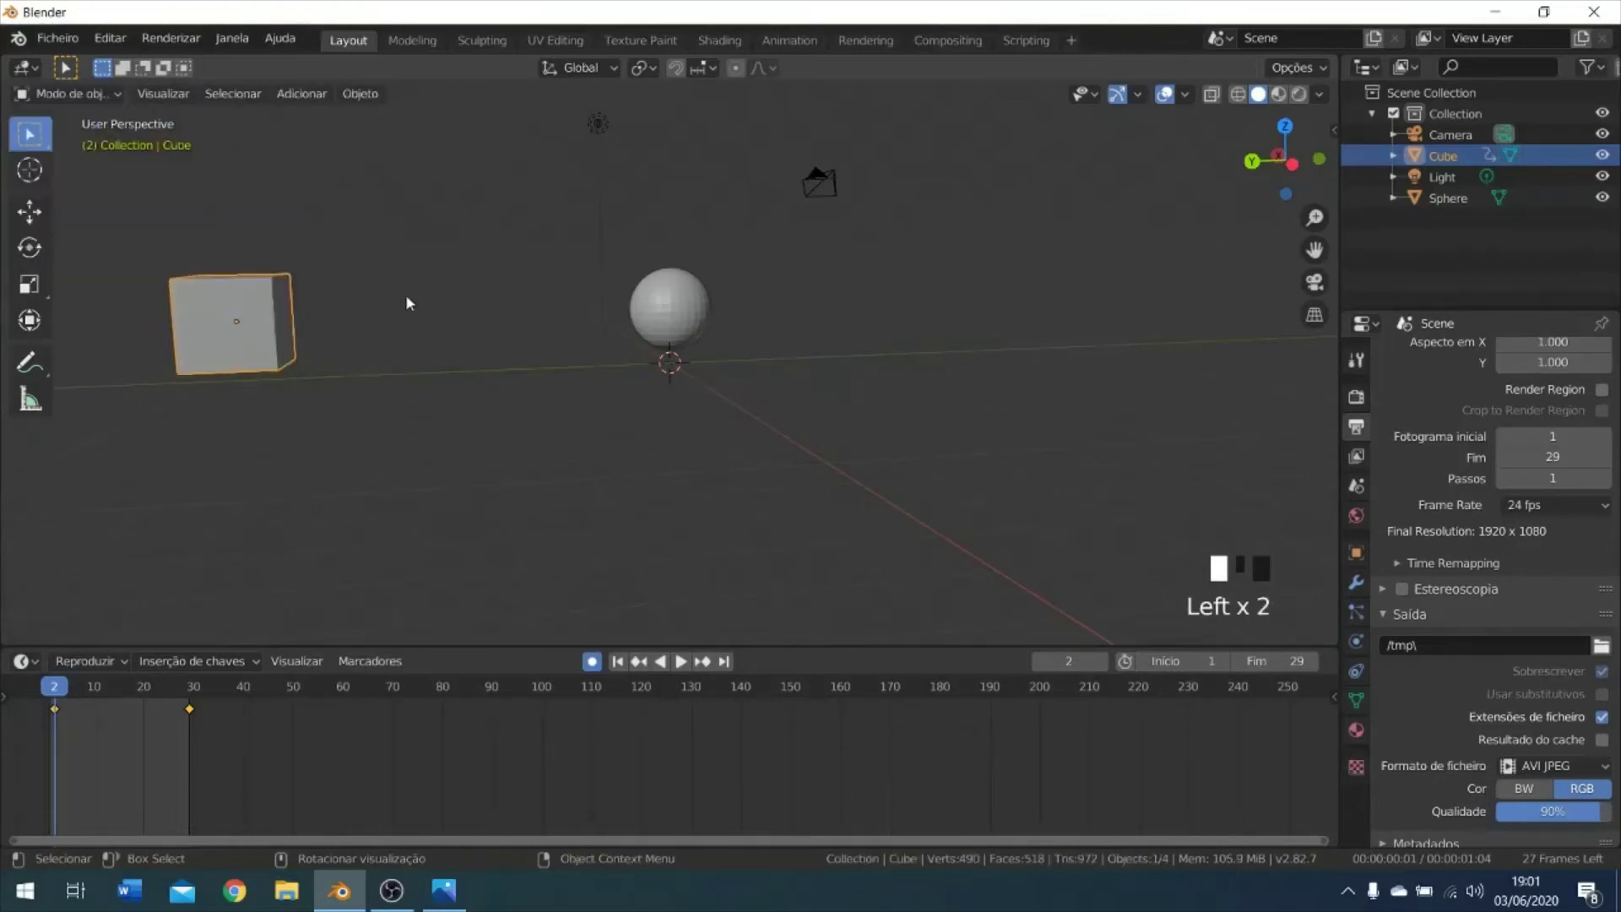
Select the cube and move it freely next to the sphere at frame 2.
left_click(407, 302)
left_click(244, 316)
left_click(243, 319)
key("g")
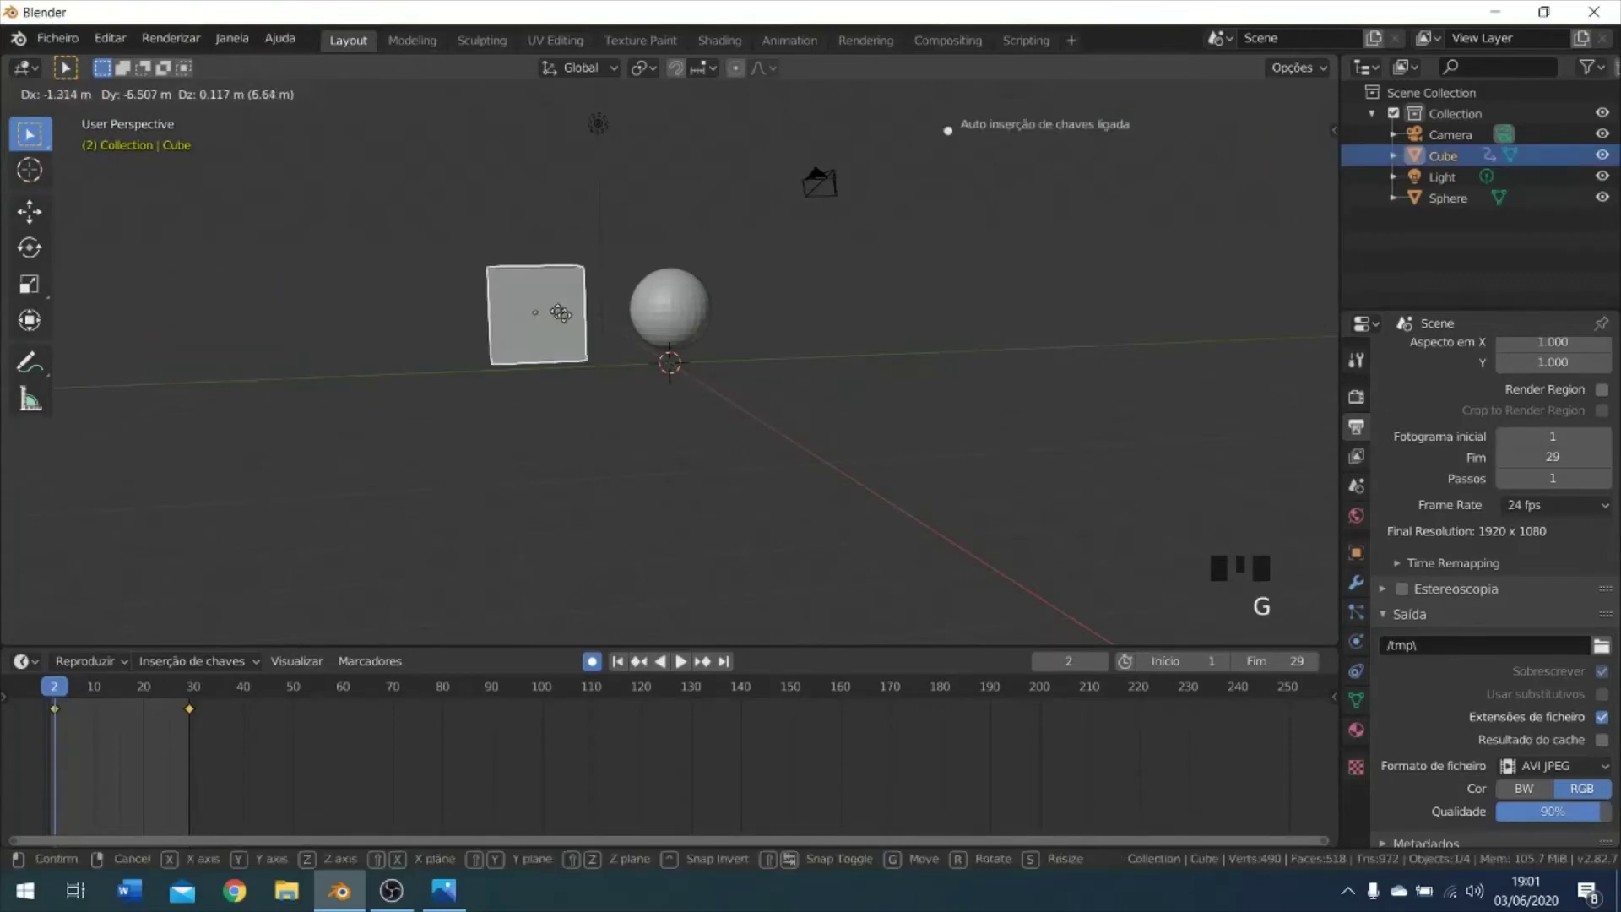
left_click(596, 342)
Delete the sphere from the scene.
left_click(675, 302)
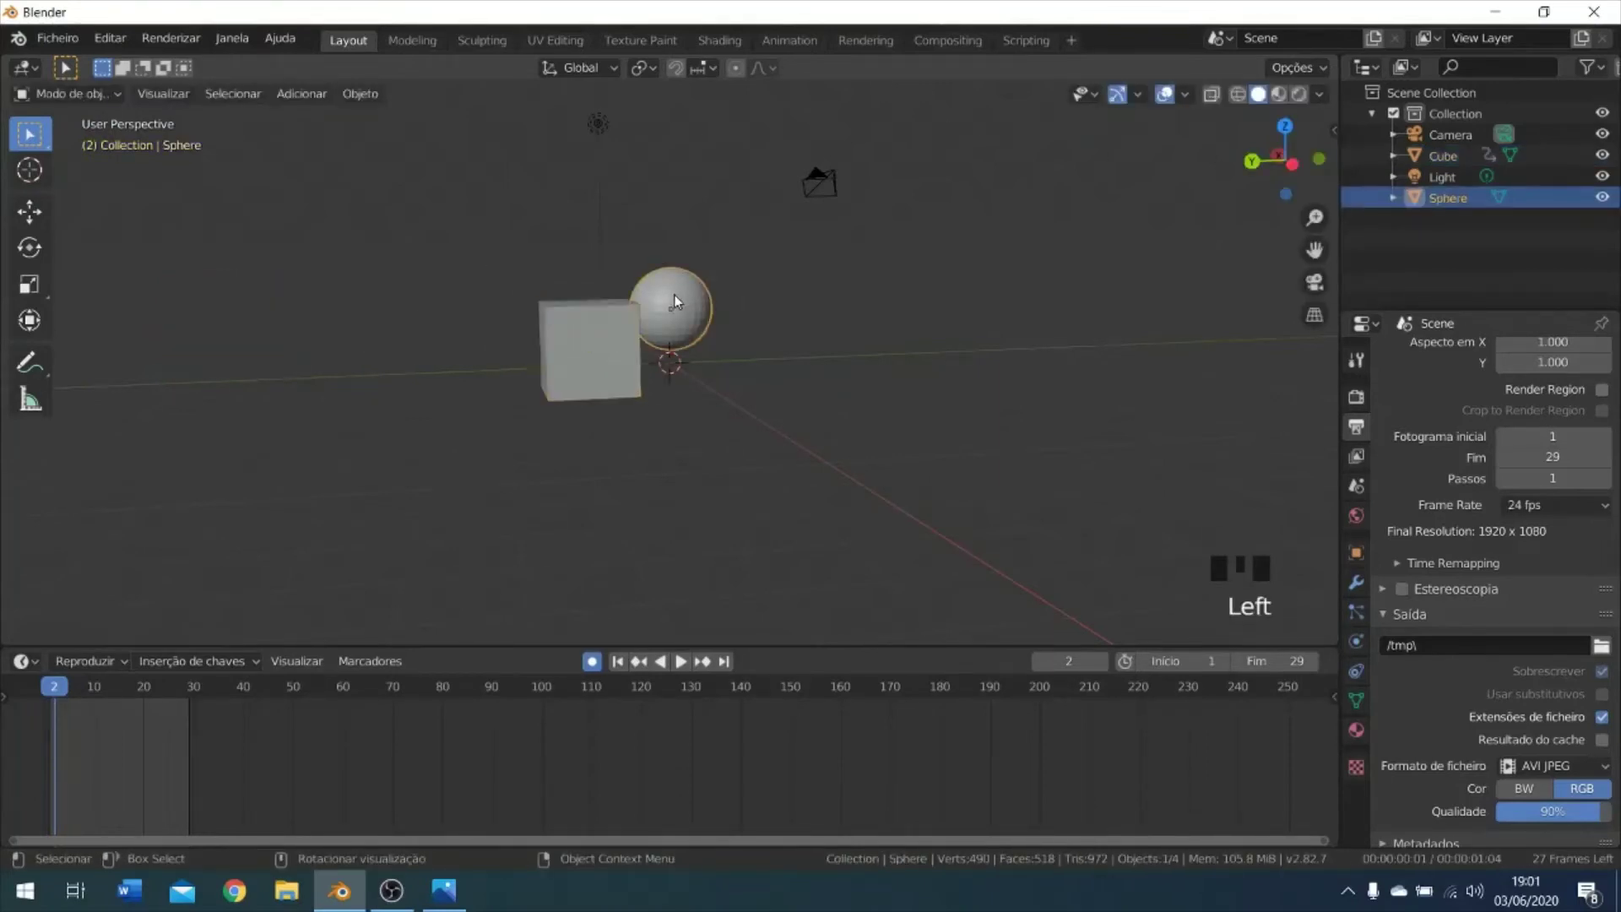
key("x")
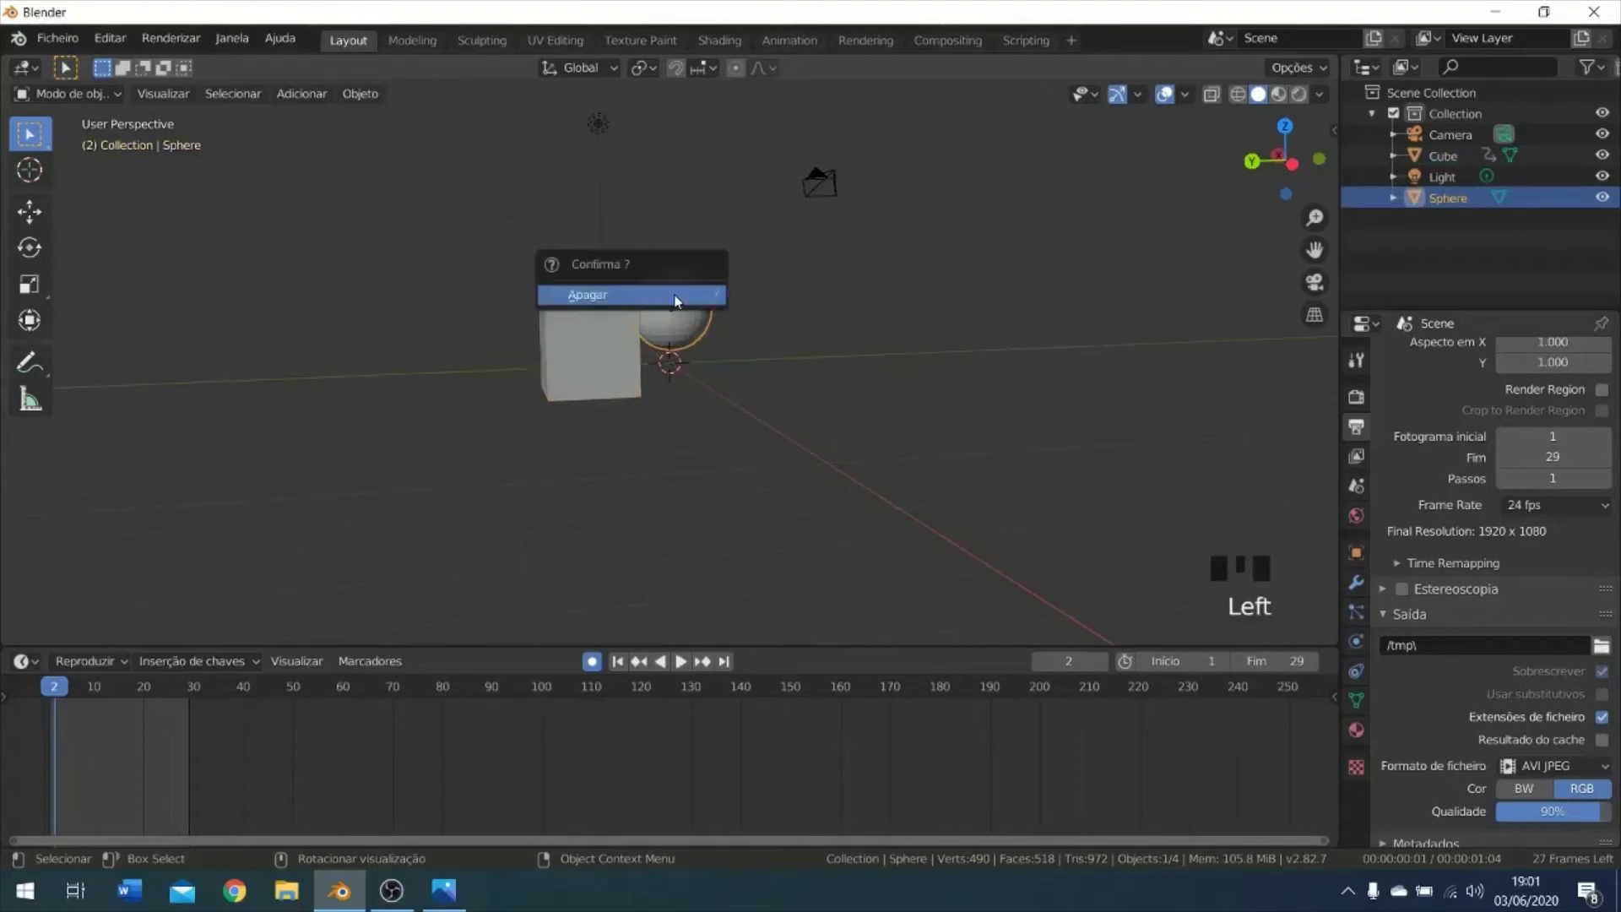
left_click(675, 296)
Move the cube freely over the 3D cursor at the centre of the scene.
left_click(588, 345)
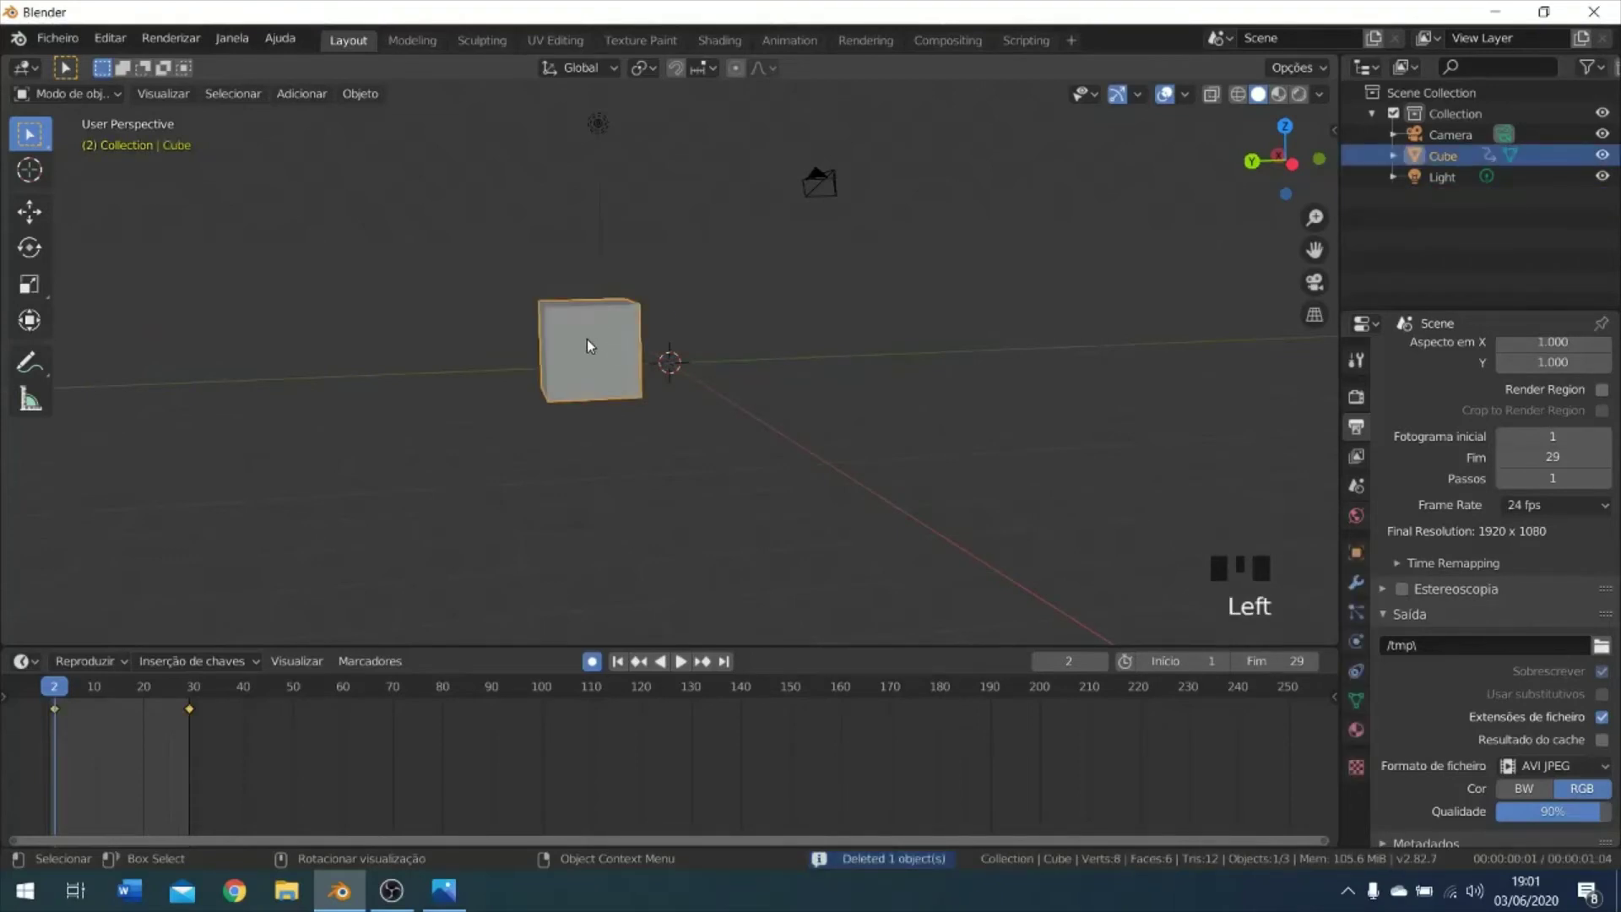
key("g")
left_click(644, 331)
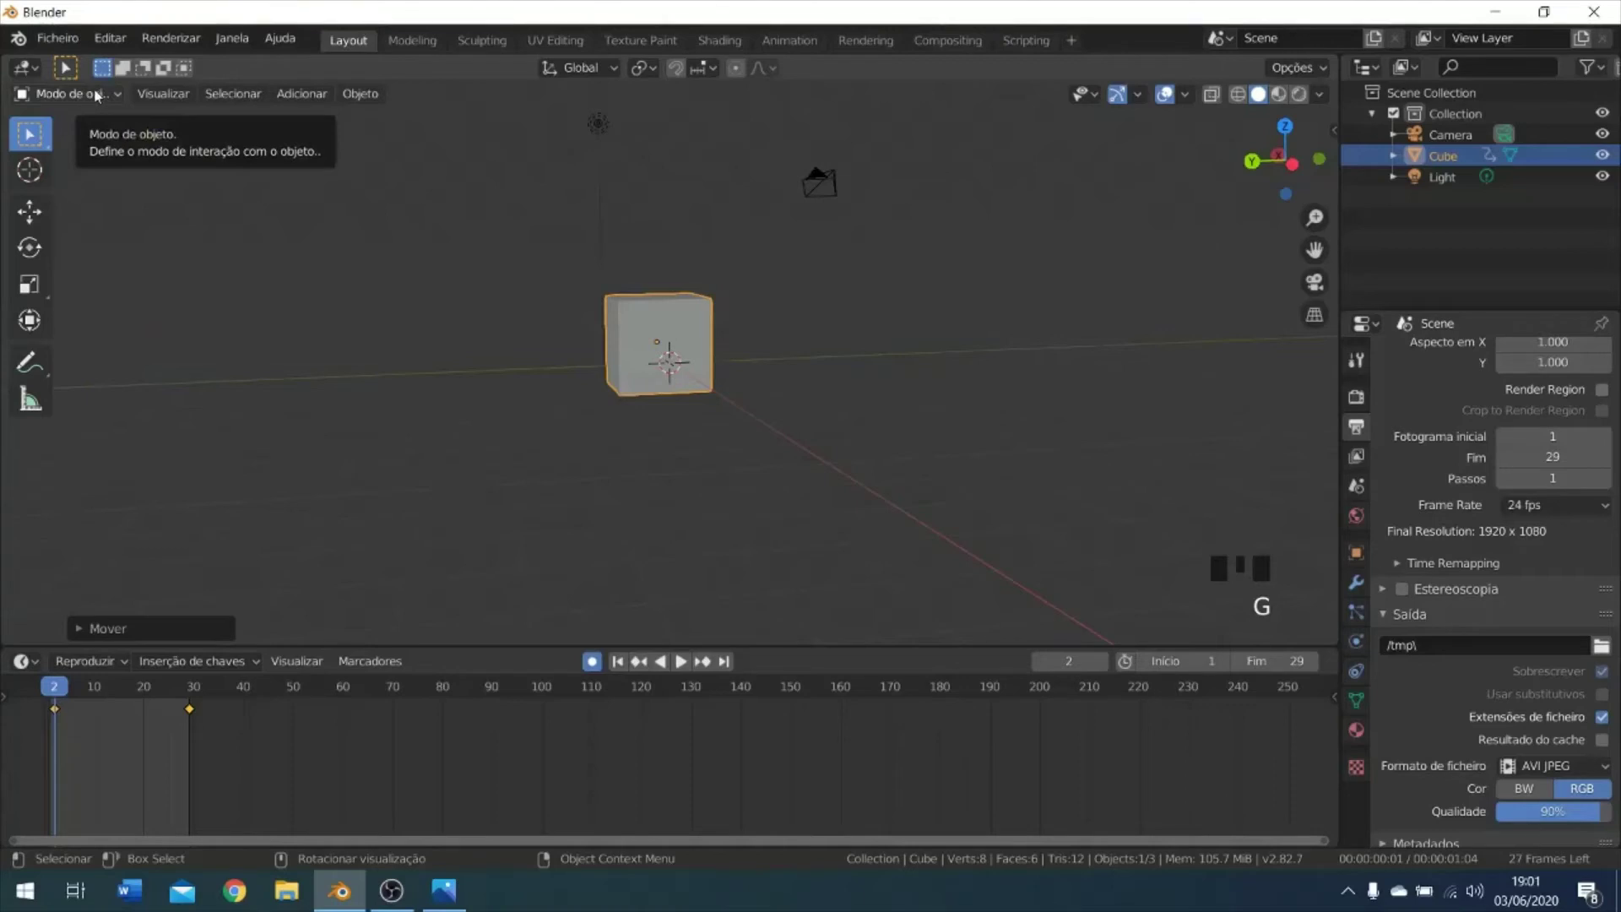
Toggle the cube repeatedly between Edit Mode and Object Mode, finishing in Object Mode.
key("Tab")
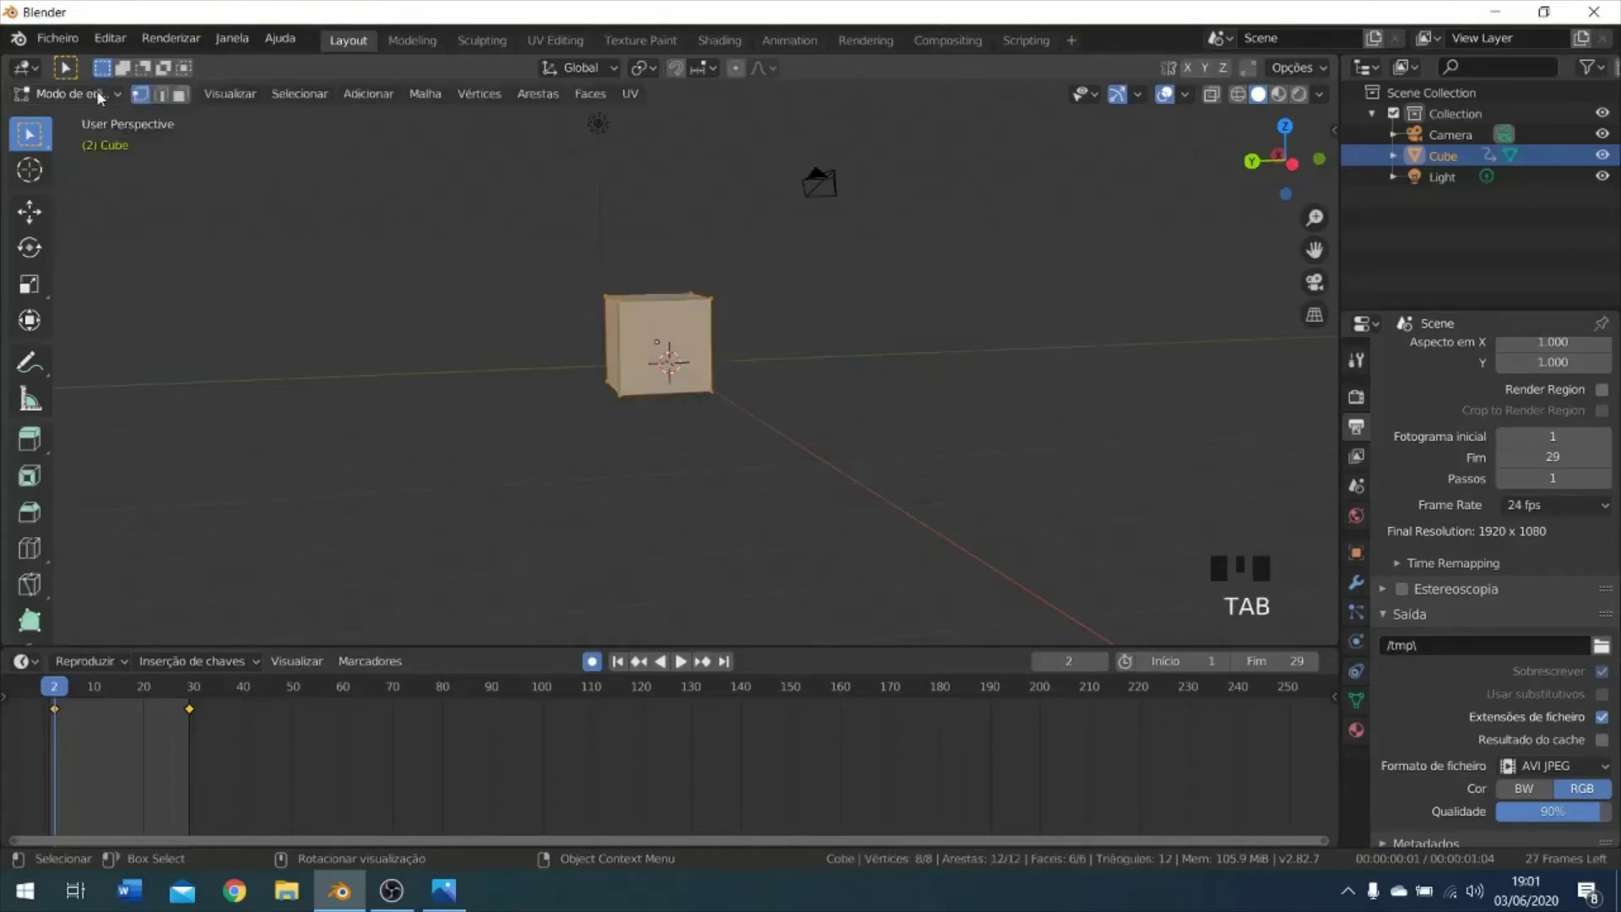
key("Tab")
key("Tab")
key("Tab")
key("Tab")
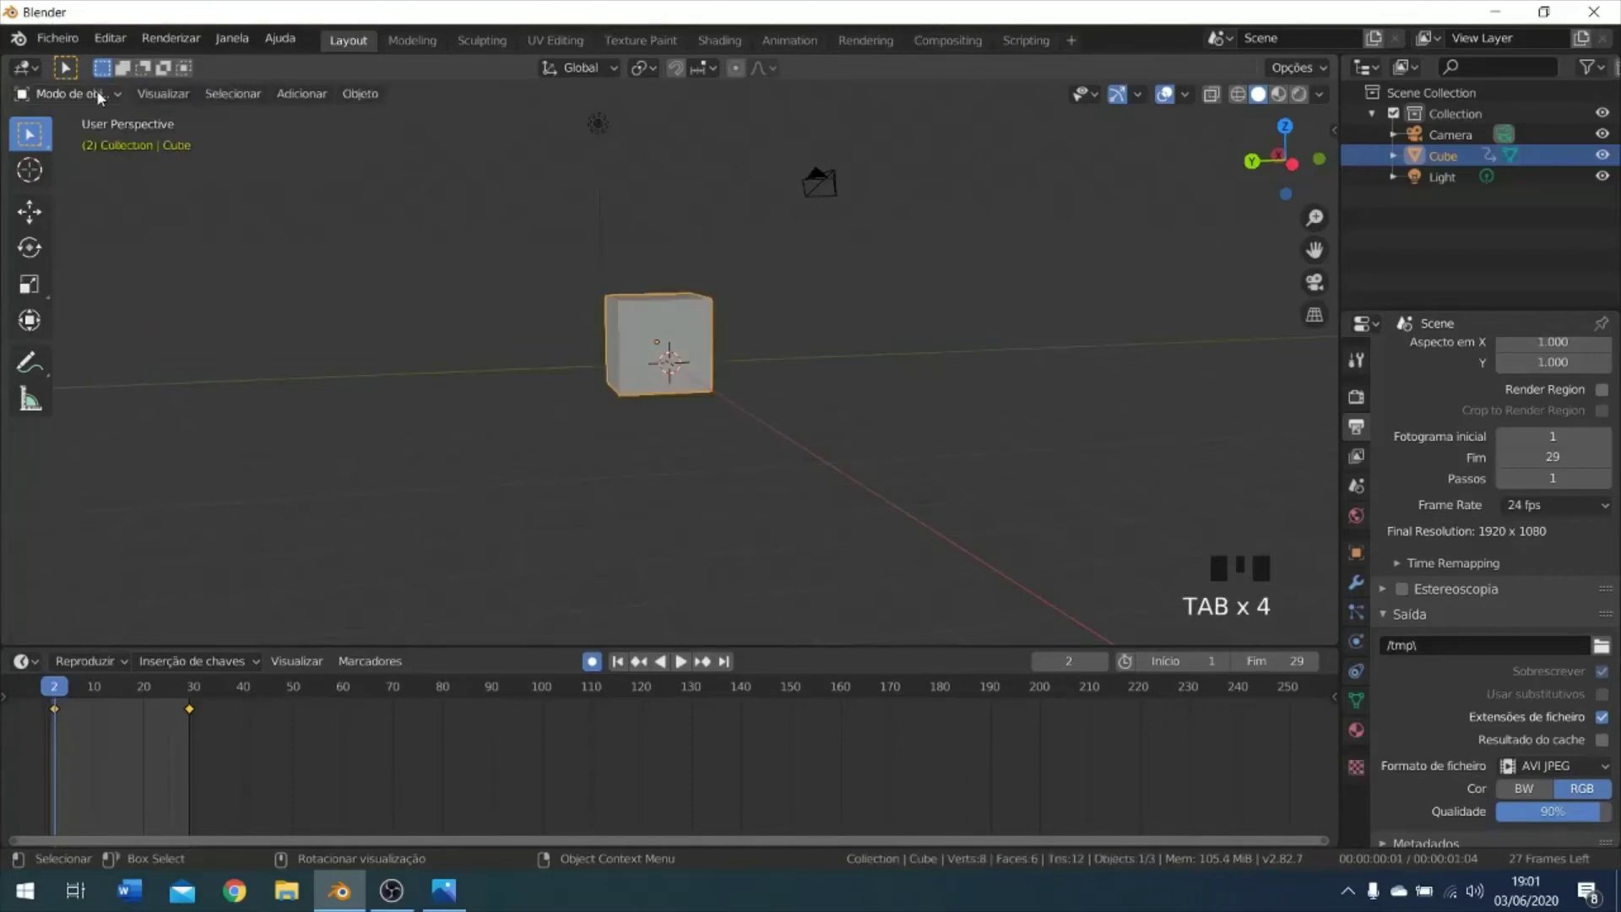
key("Tab")
key("Tab")
key("Tab")
key("Tab")
key("Tab")
key("Tab")
key("Tab")
key("Tab")
key("Tab")
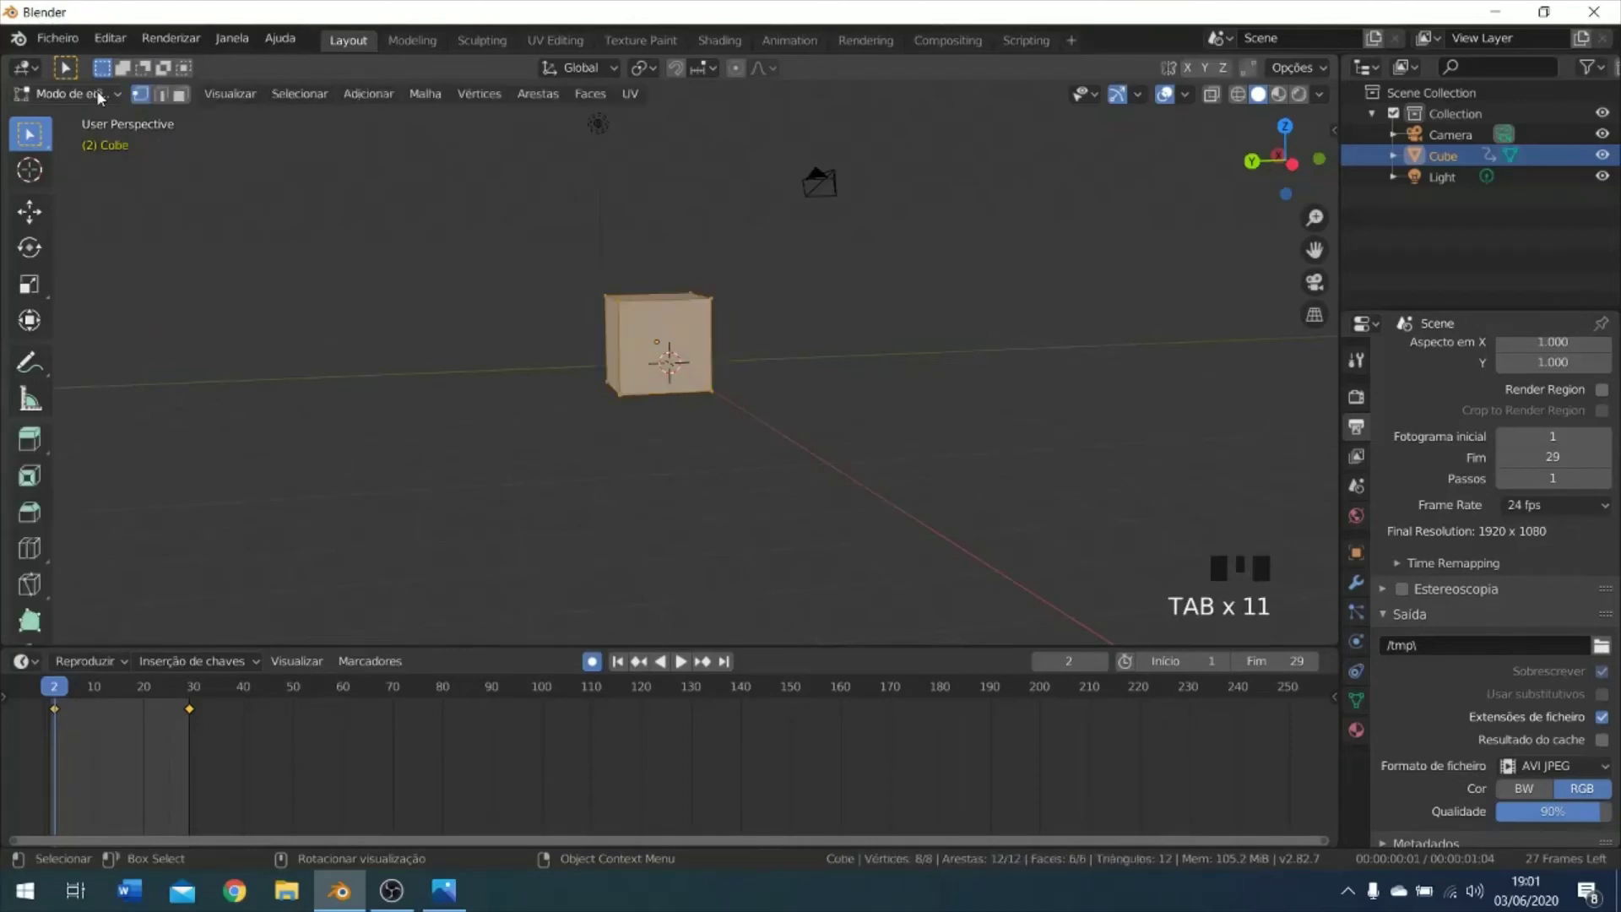
key("Tab")
key("Tab")
key("Tab")
key("Tab")
key("Tab")
key("Tab")
key("Tab")
key("Tab")
key("Tab")
key("Tab")
key("Tab")
key("Tab")
key("Tab")
key("Tab")
key("Tab")
key("Tab")
key("Tab")
key("Tab")
key("Tab")
key("Tab")
key("Tab")
key("Tab")
key("Tab")
key("Tab")
key("Tab")
key("Tab")
key("Tab")
key("Tab")
key("Tab")
key("Tab")
key("Tab")
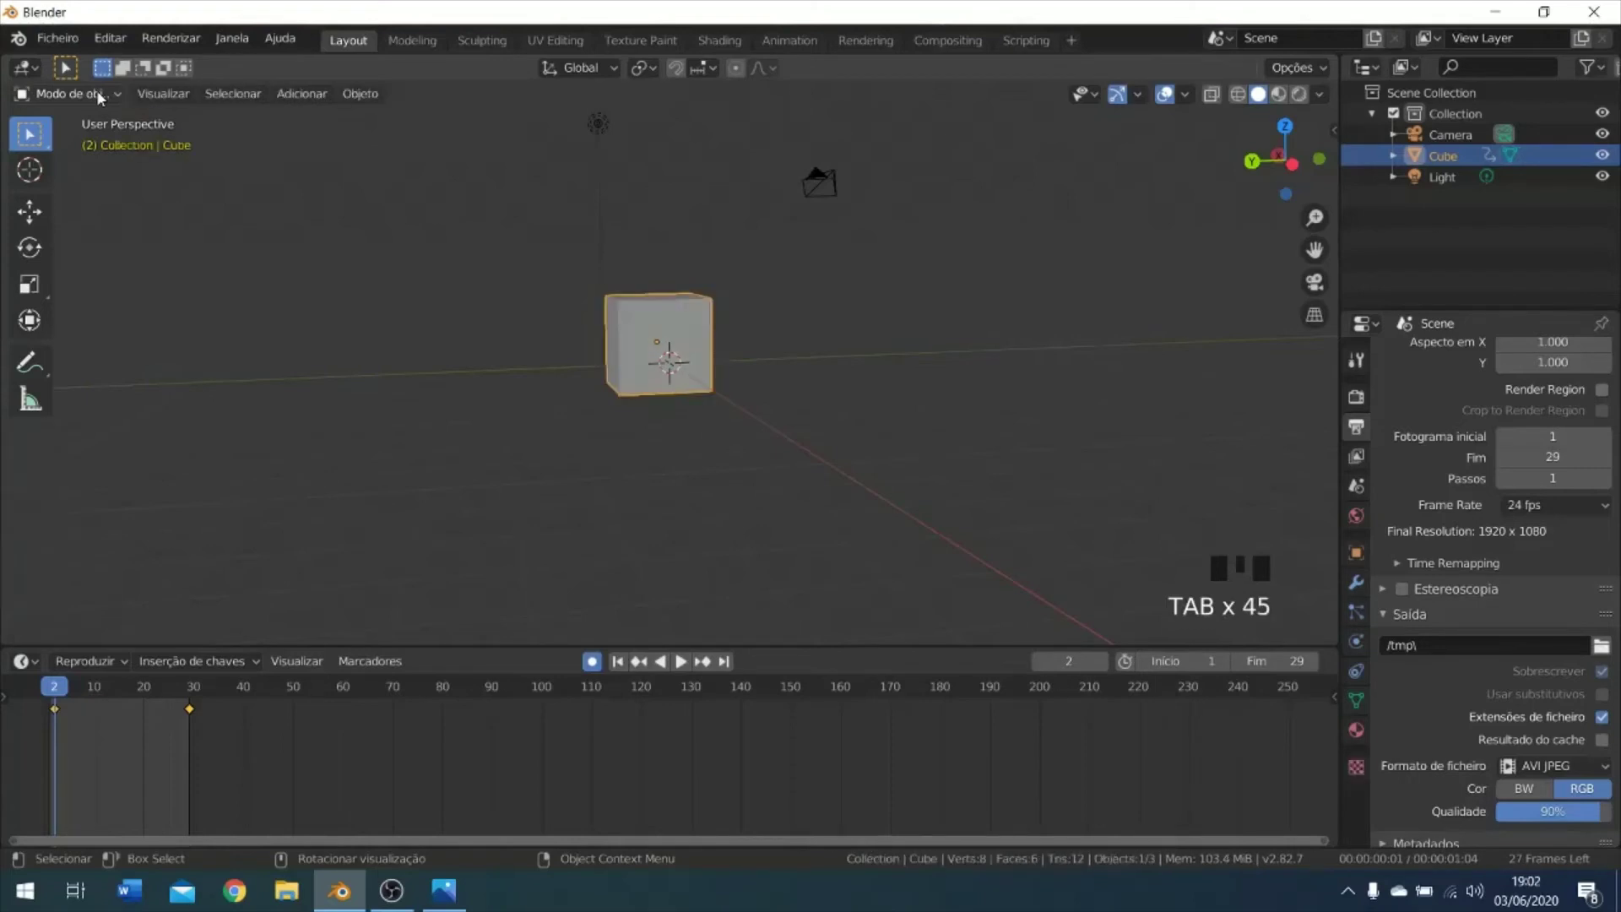
key("Tab")
key("Tab")
key("Tab")
key("Tab")
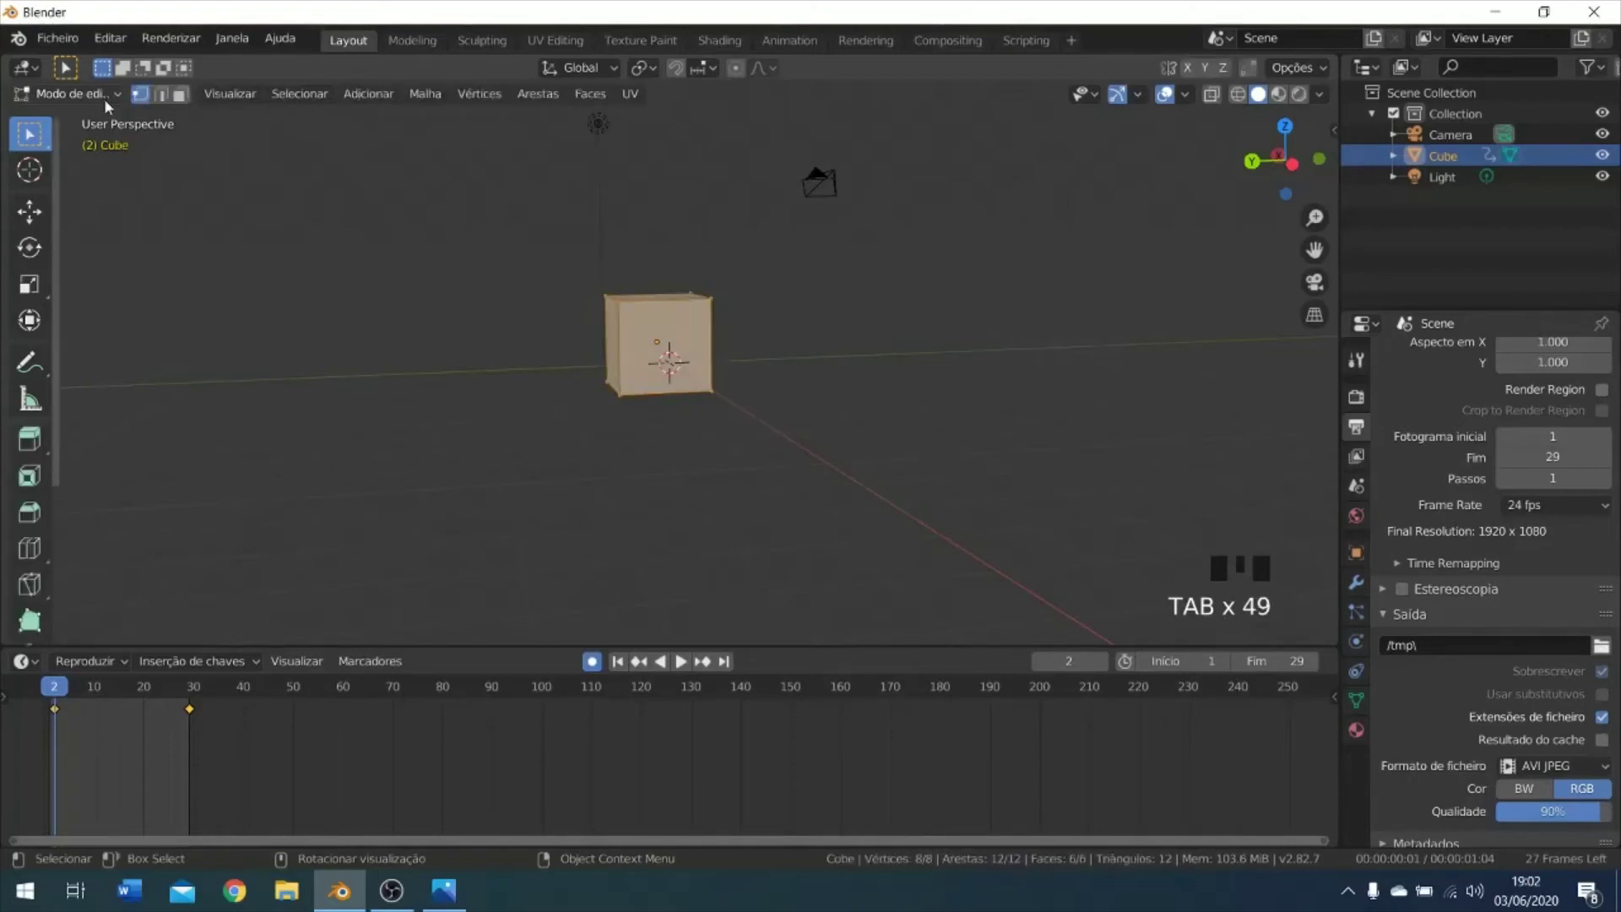
key("Tab")
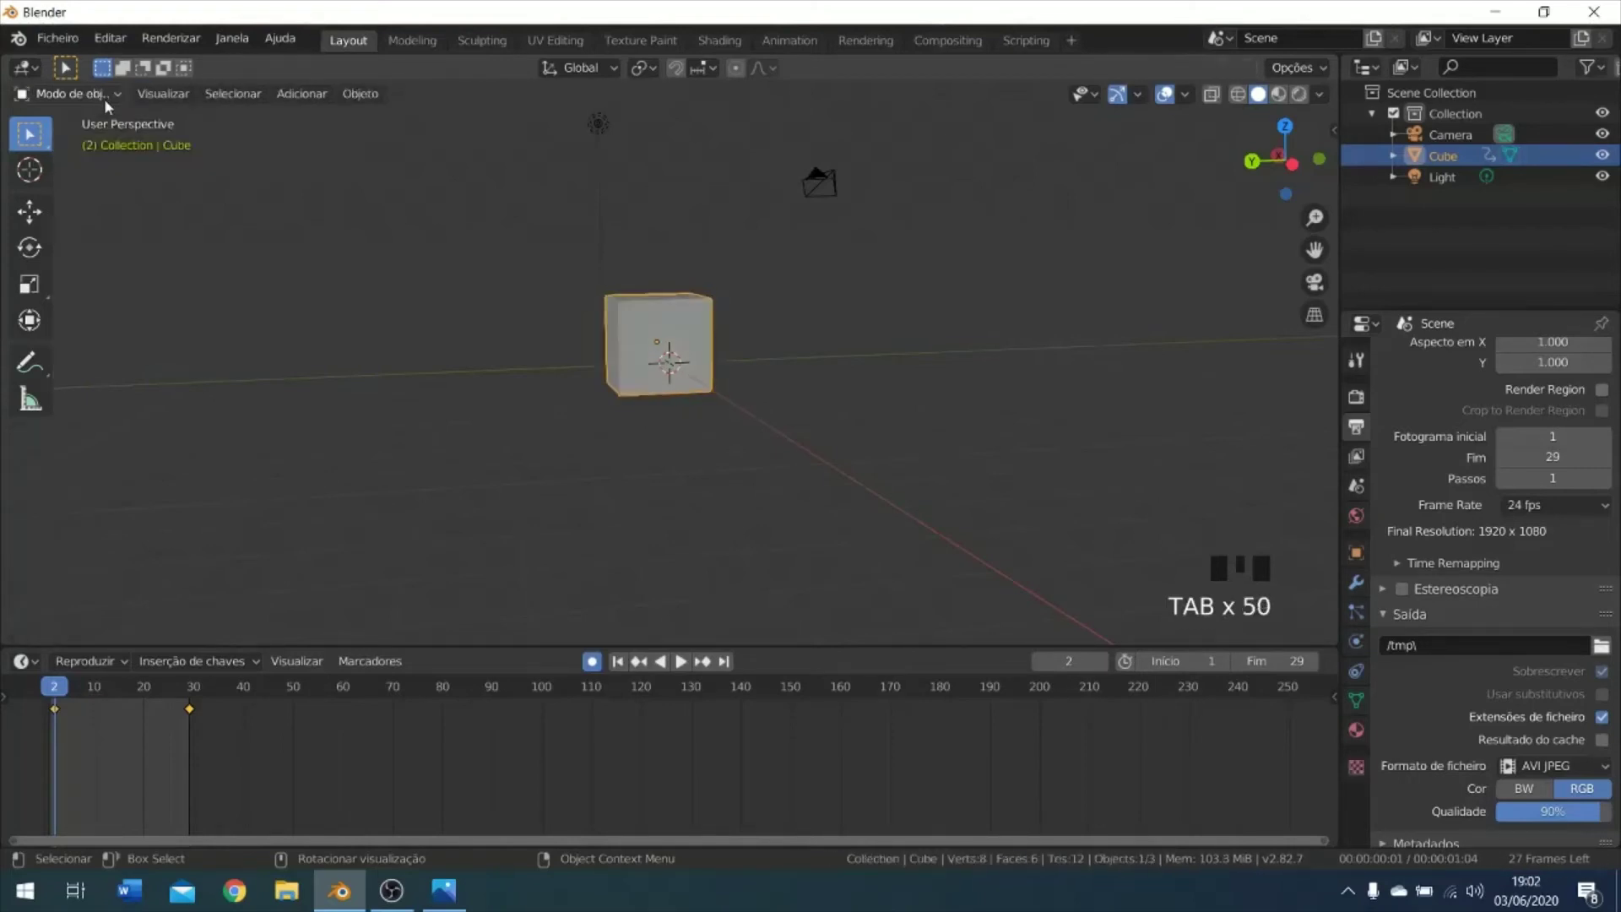
Move the whole cube freely a short distance downward in Object Mode, keeping it over the 3D cursor.
left_click(675, 315)
key("g")
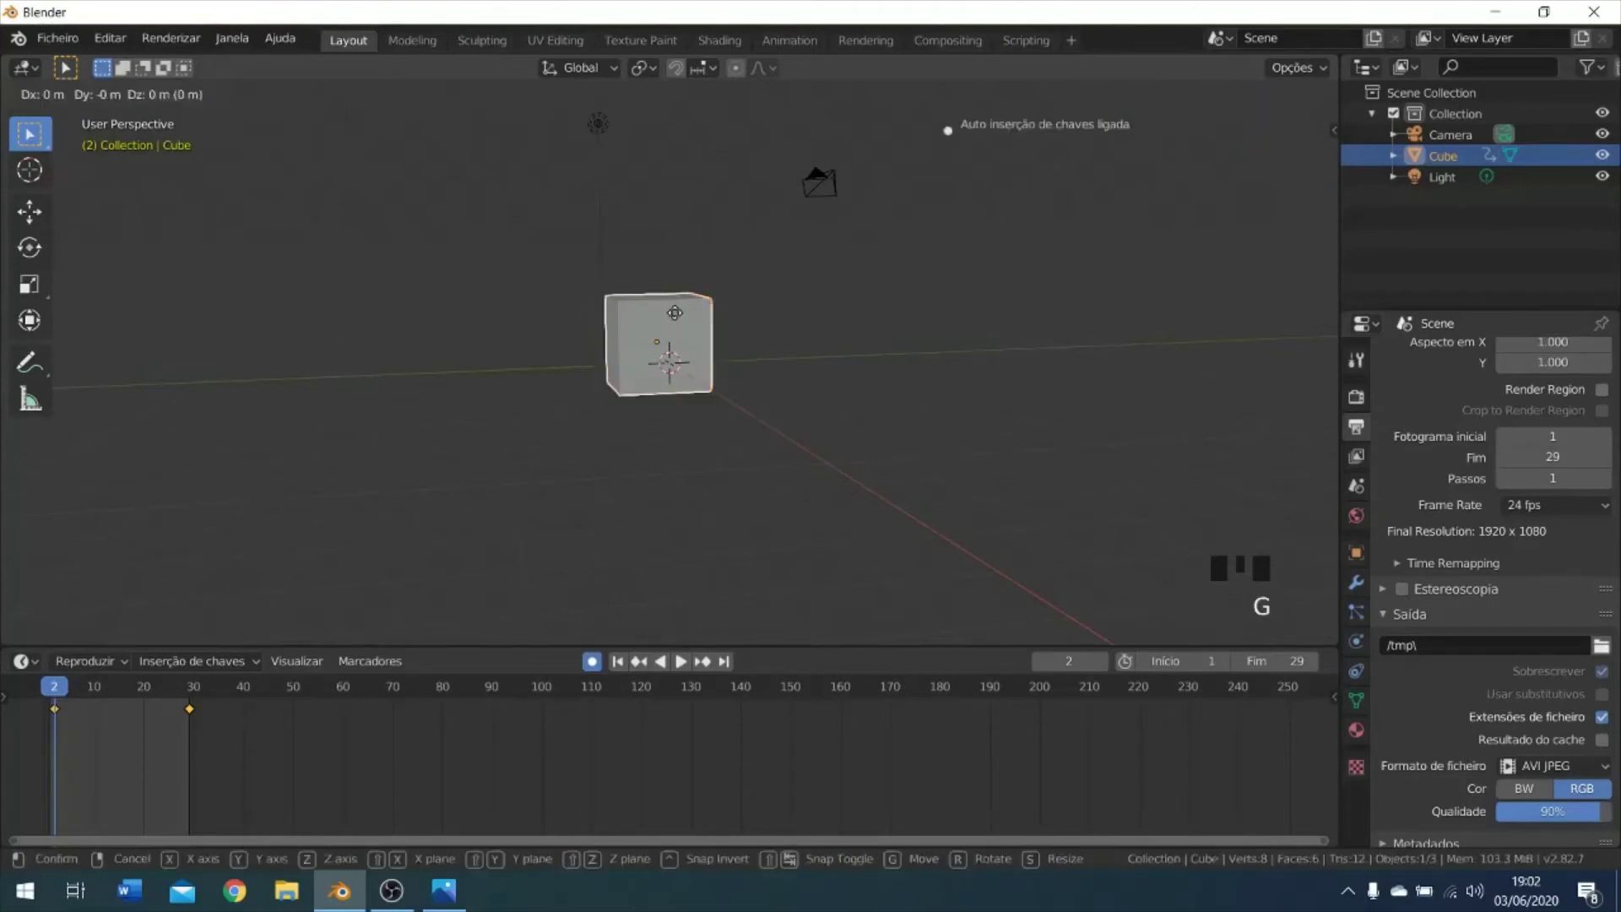
left_click(662, 346)
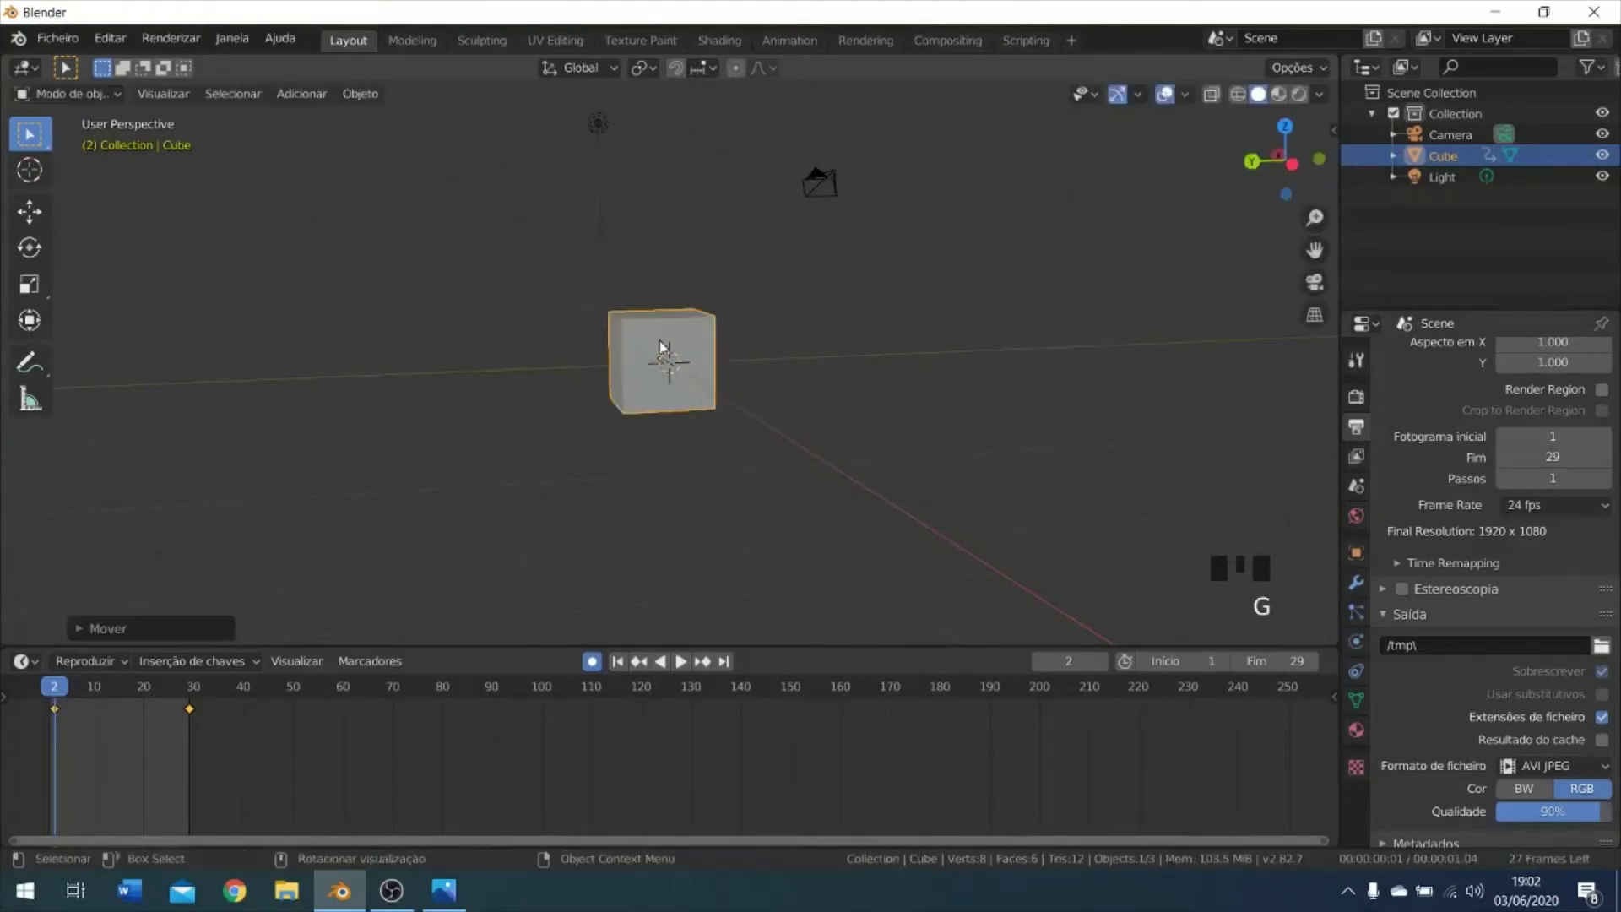
left_click(657, 323)
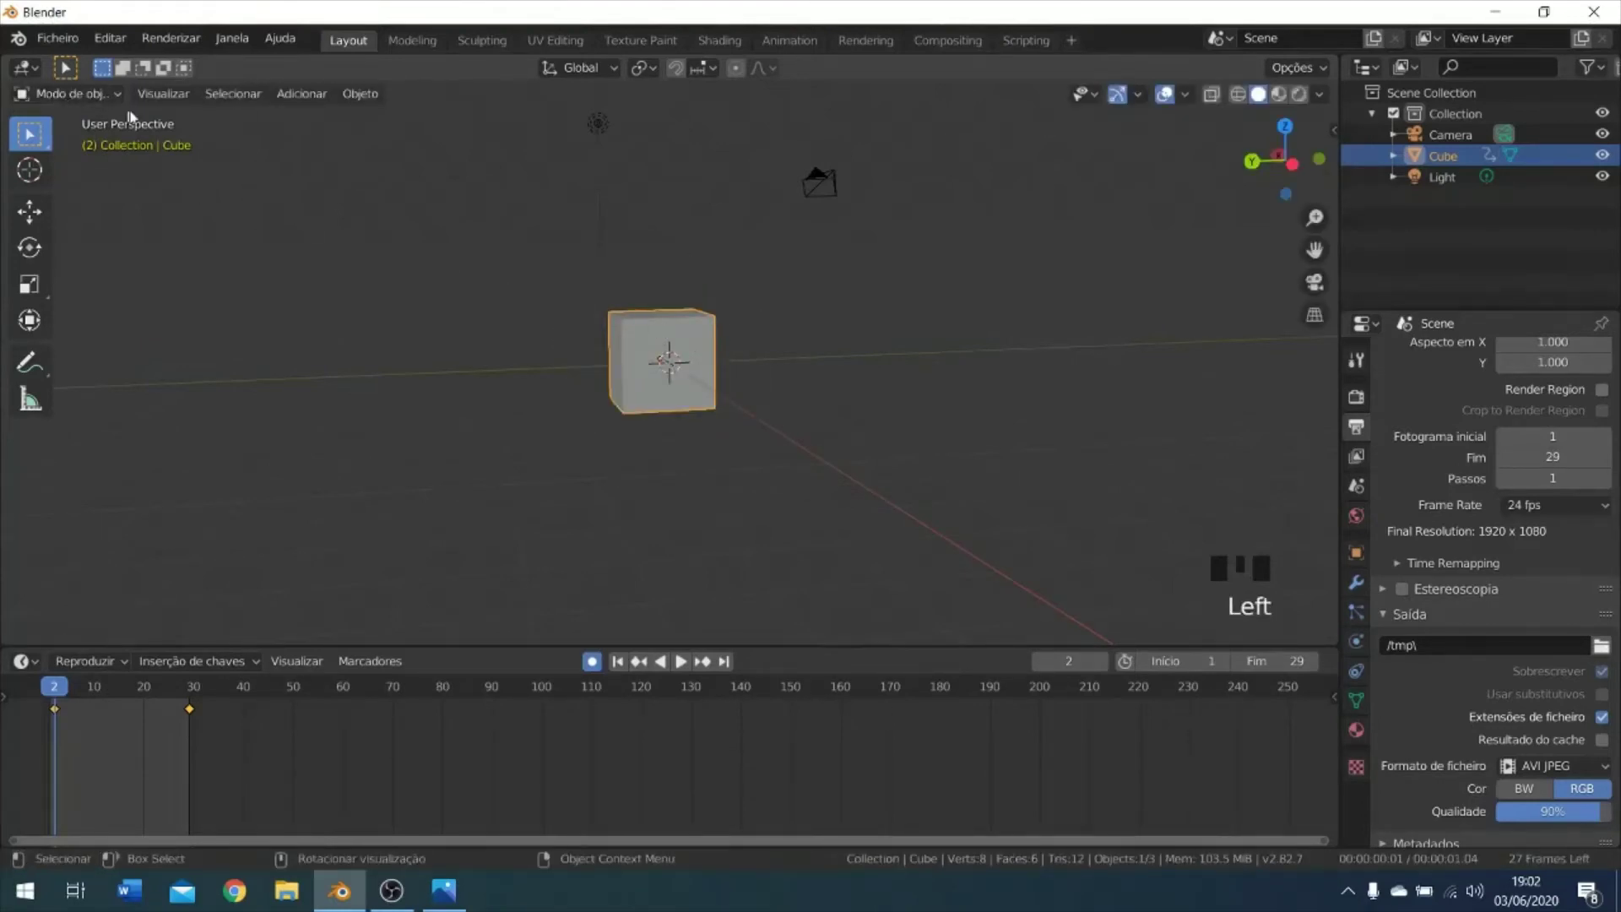
Put the cube in Edit Mode and cycle through face, edge and vertex selection, finishing on vertex selection.
key("Tab")
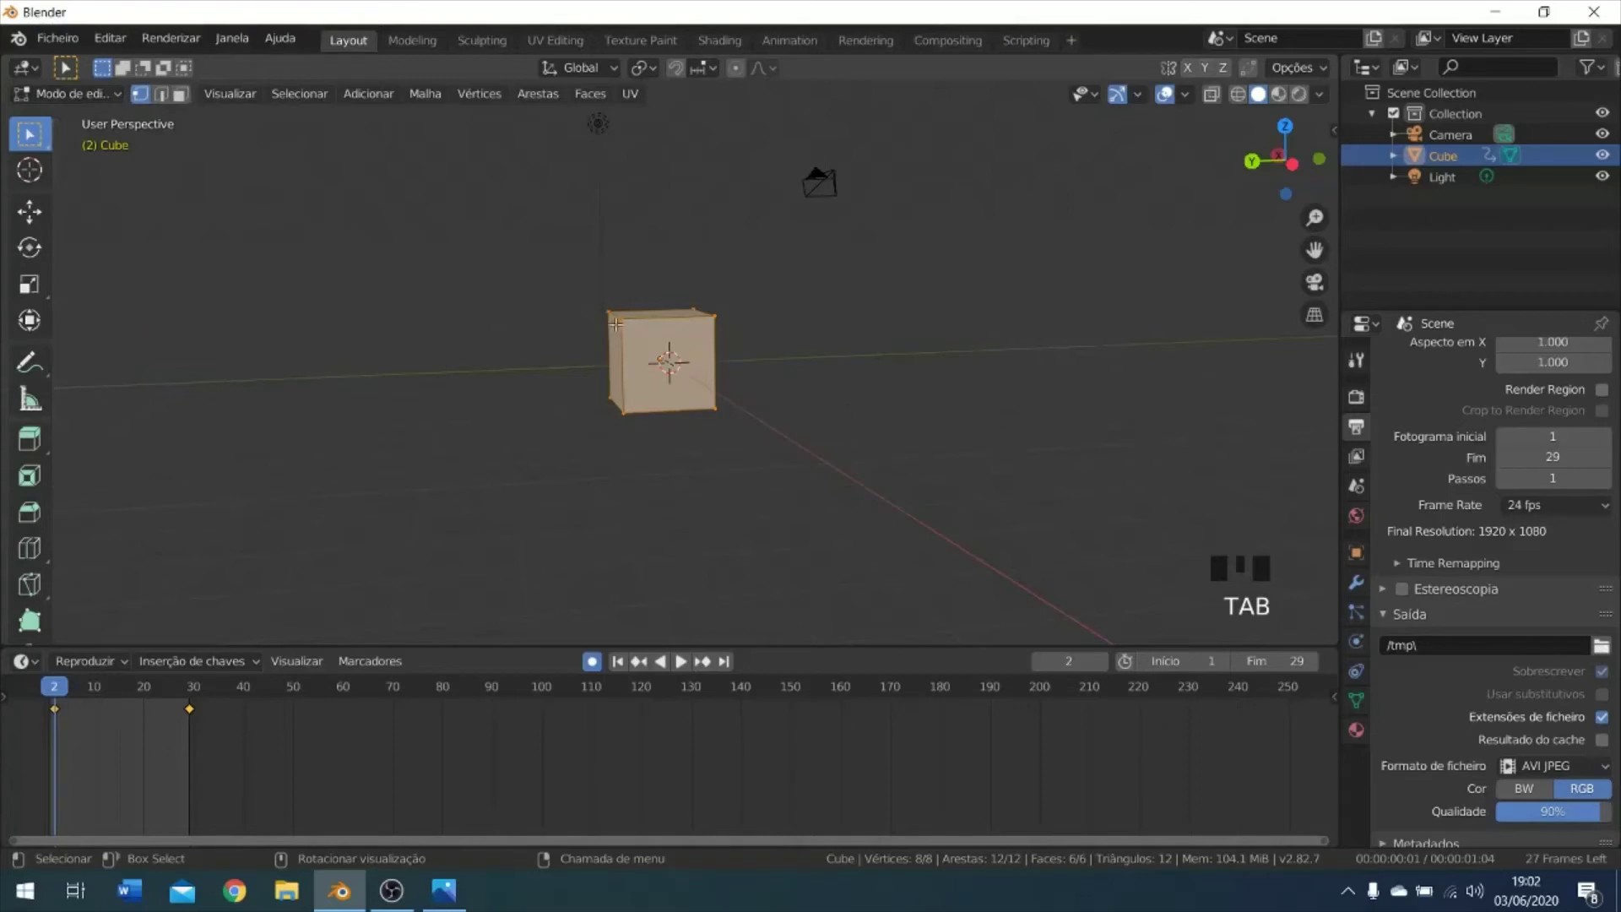
left_click(180, 94)
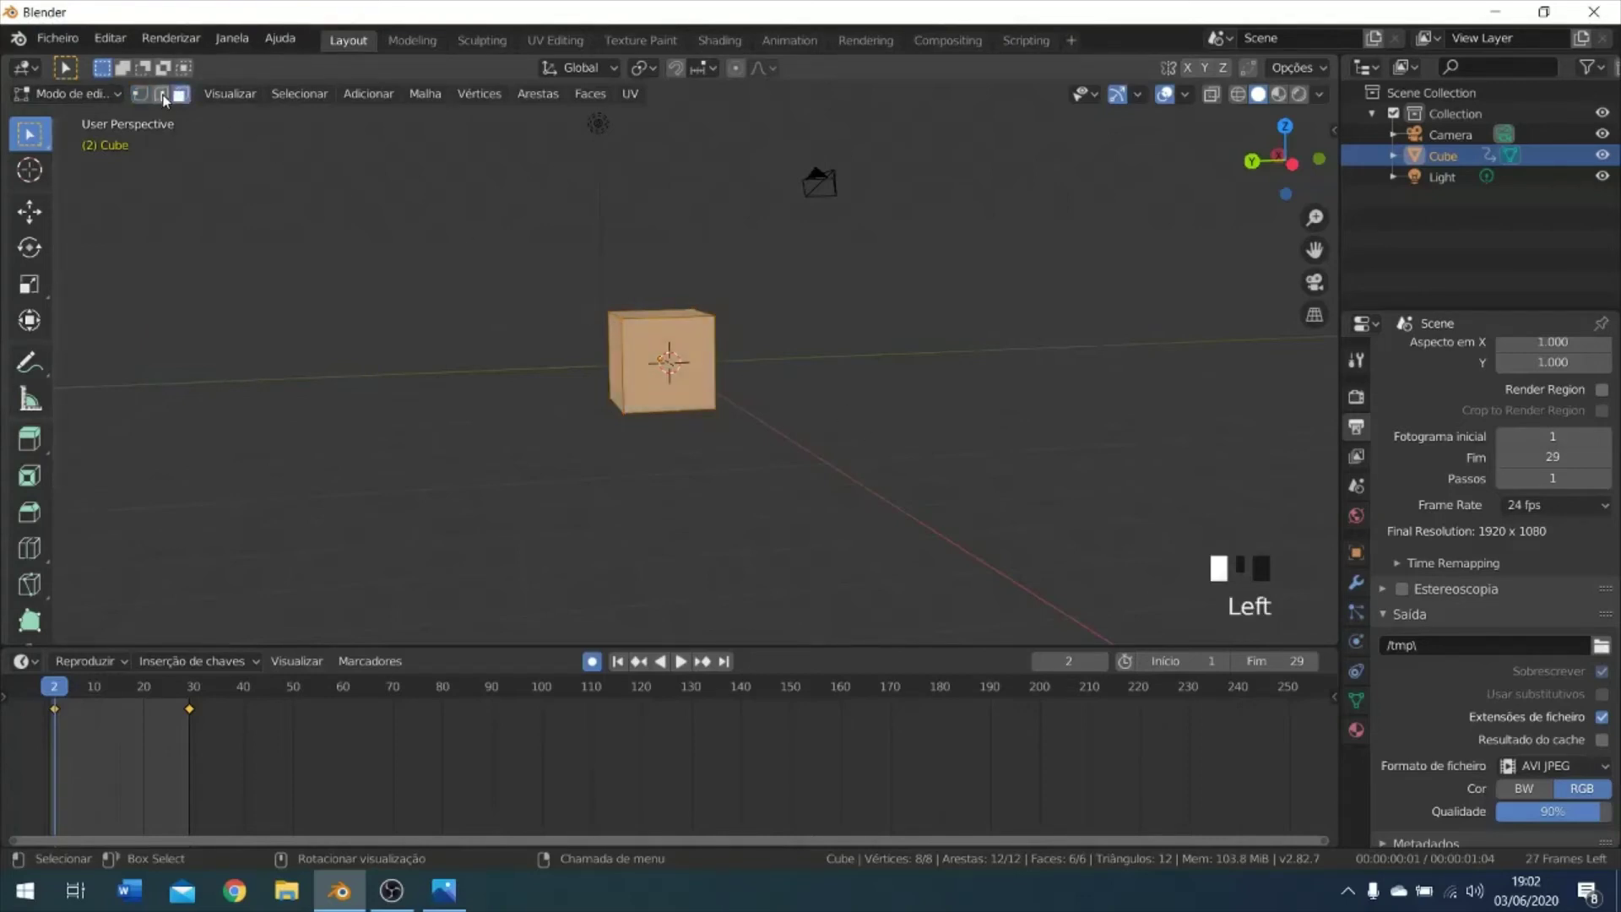
left_click(163, 96)
left_click(138, 93)
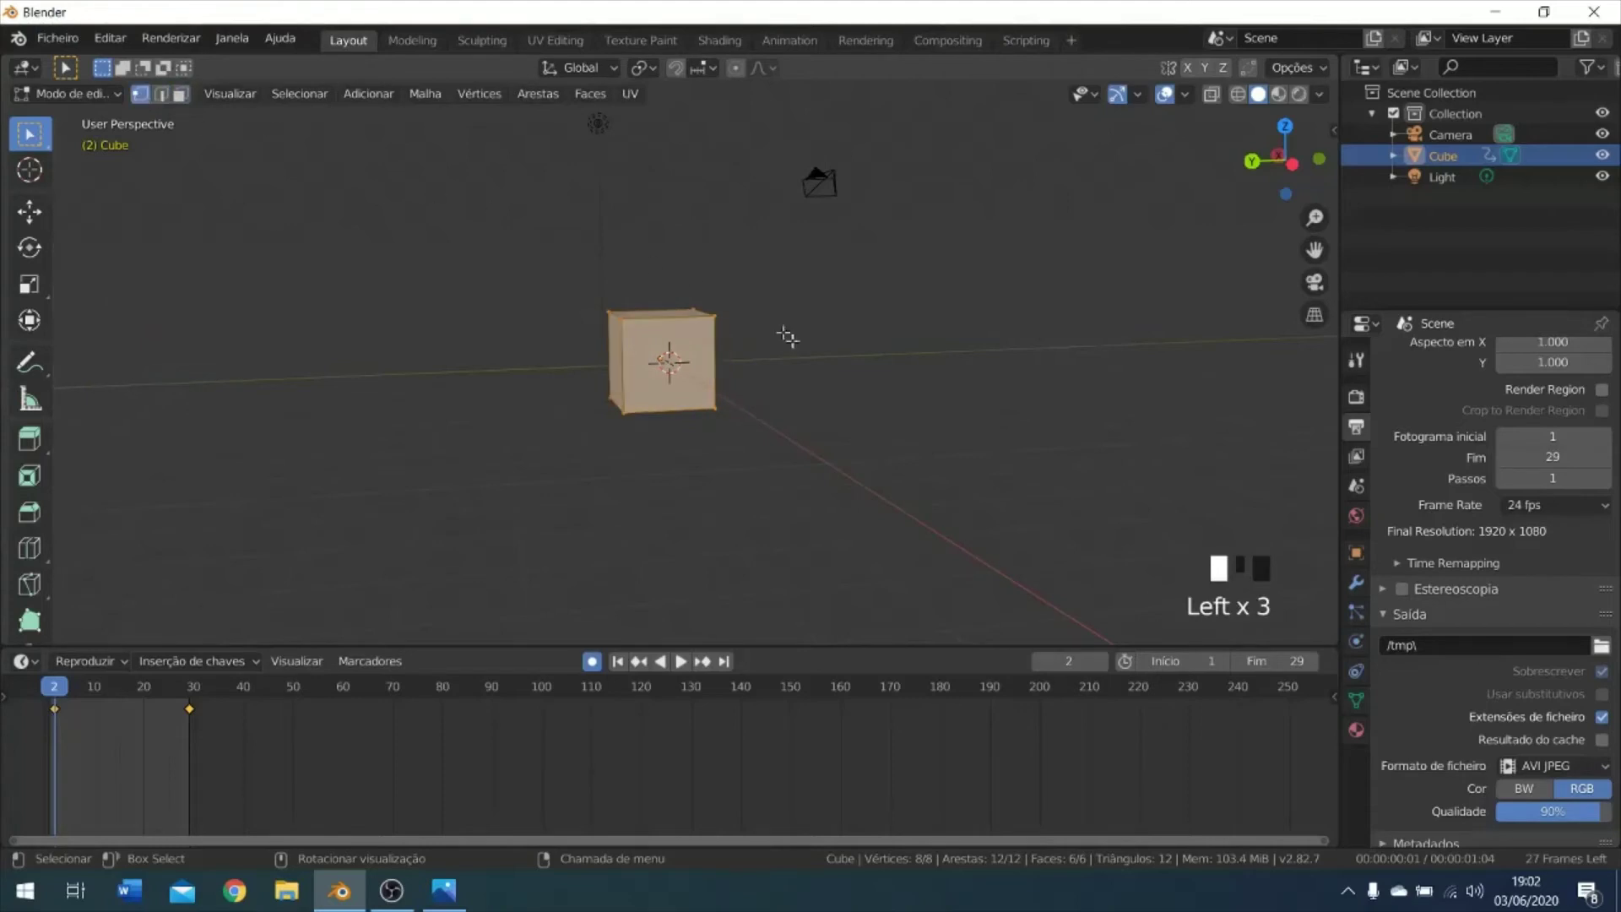
Try reducing the mesh selection with Select Less, and select a single upper corner vertex of the cube.
key("a")
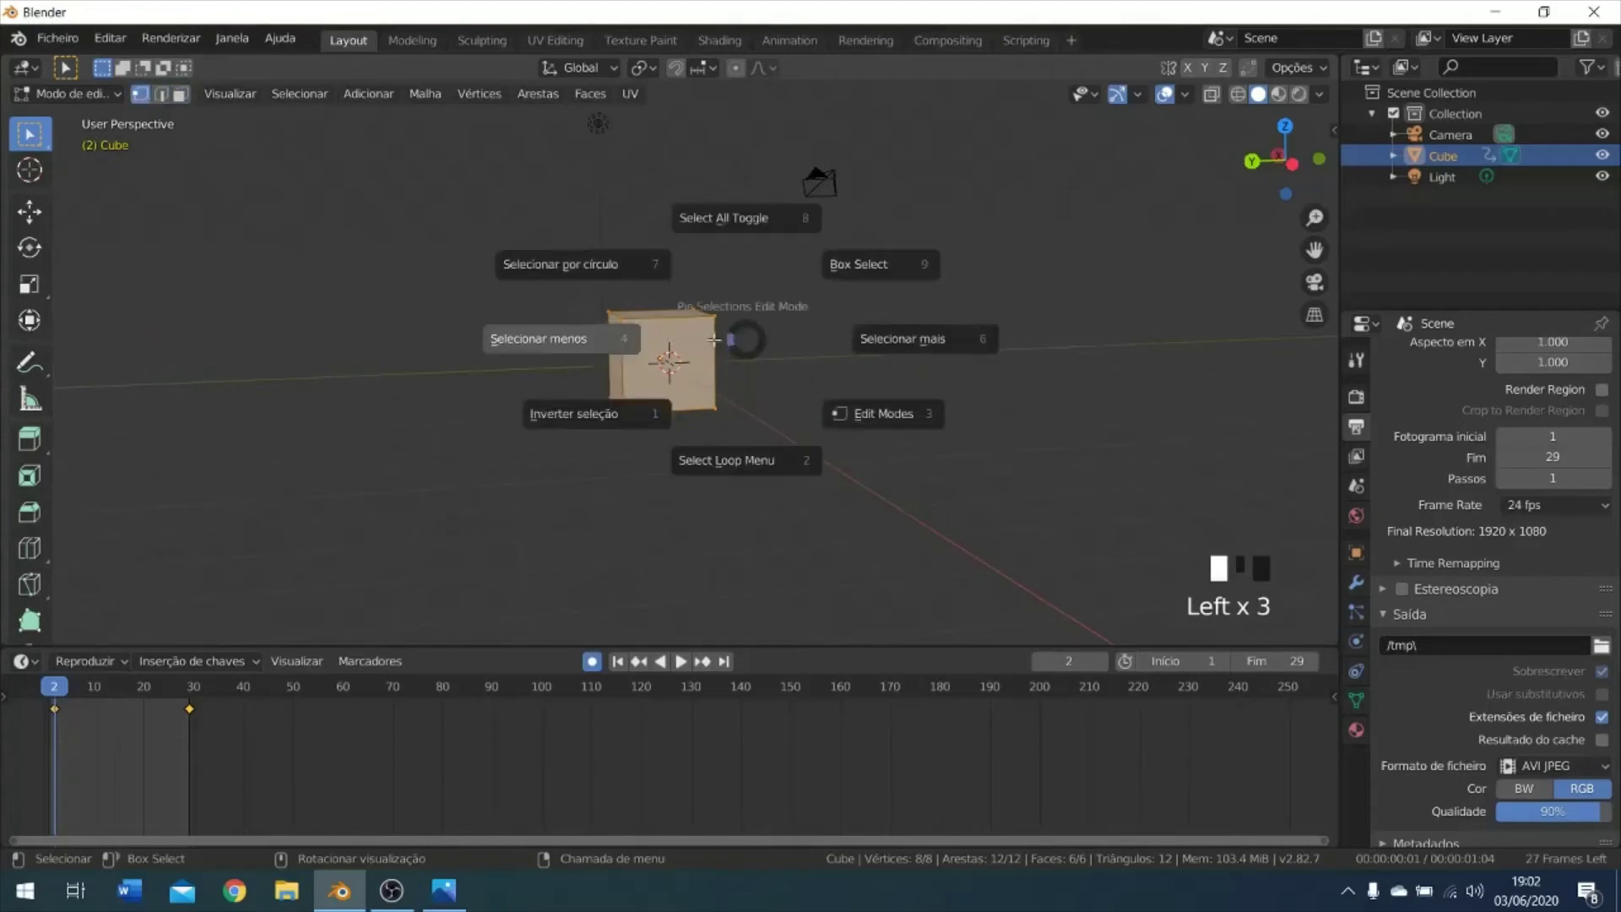
key("a")
right_click(644, 362)
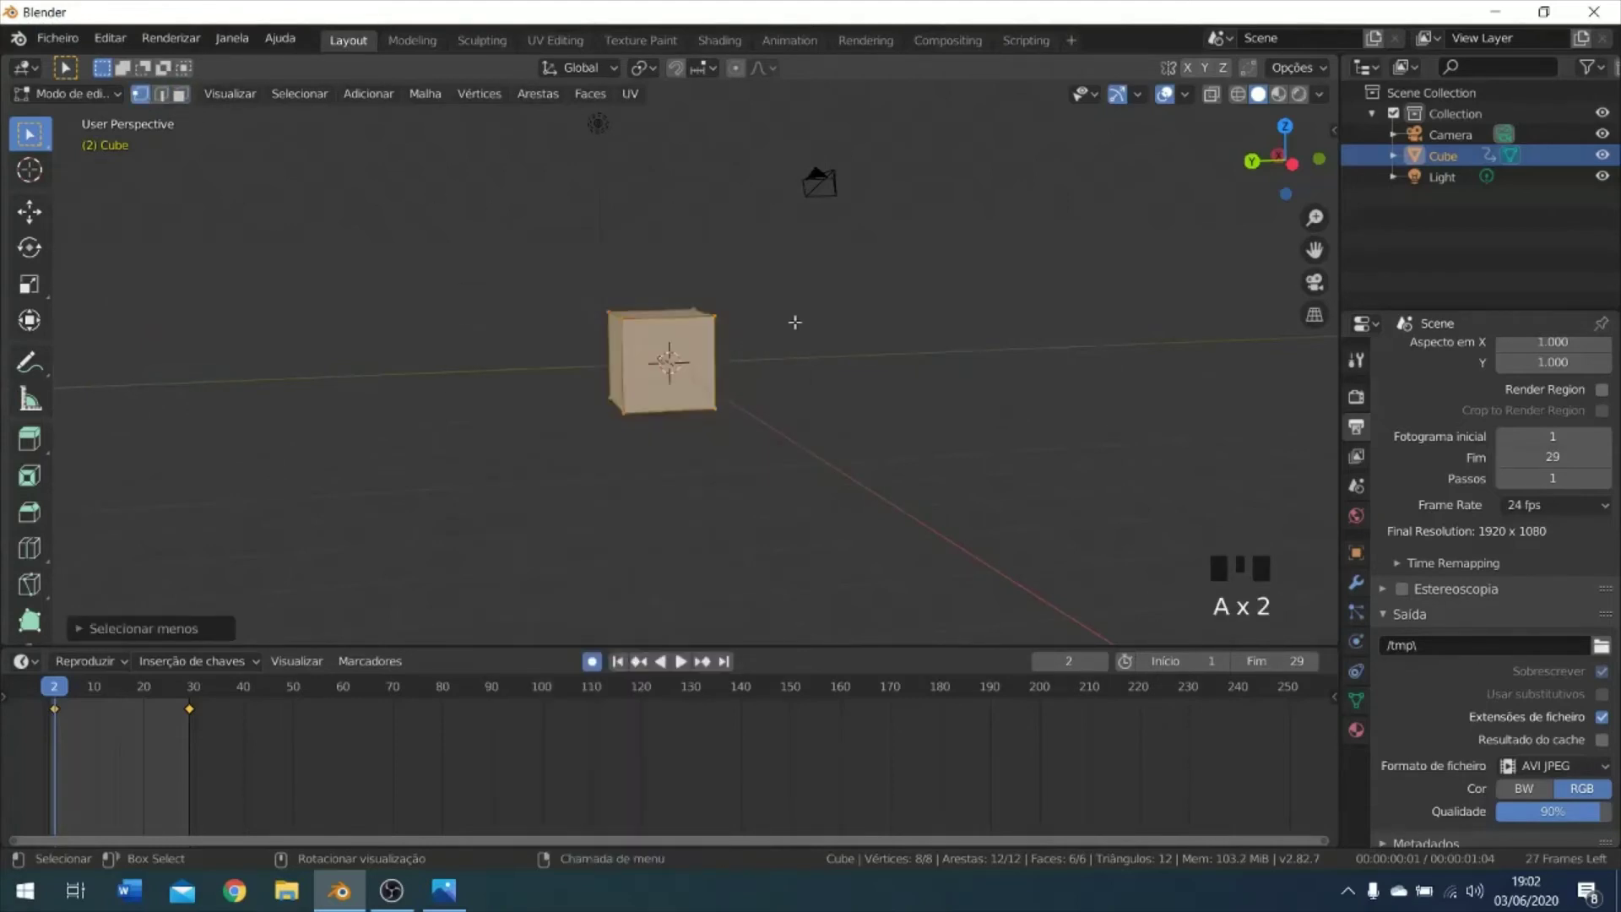
left_click(751, 324)
left_click(700, 331)
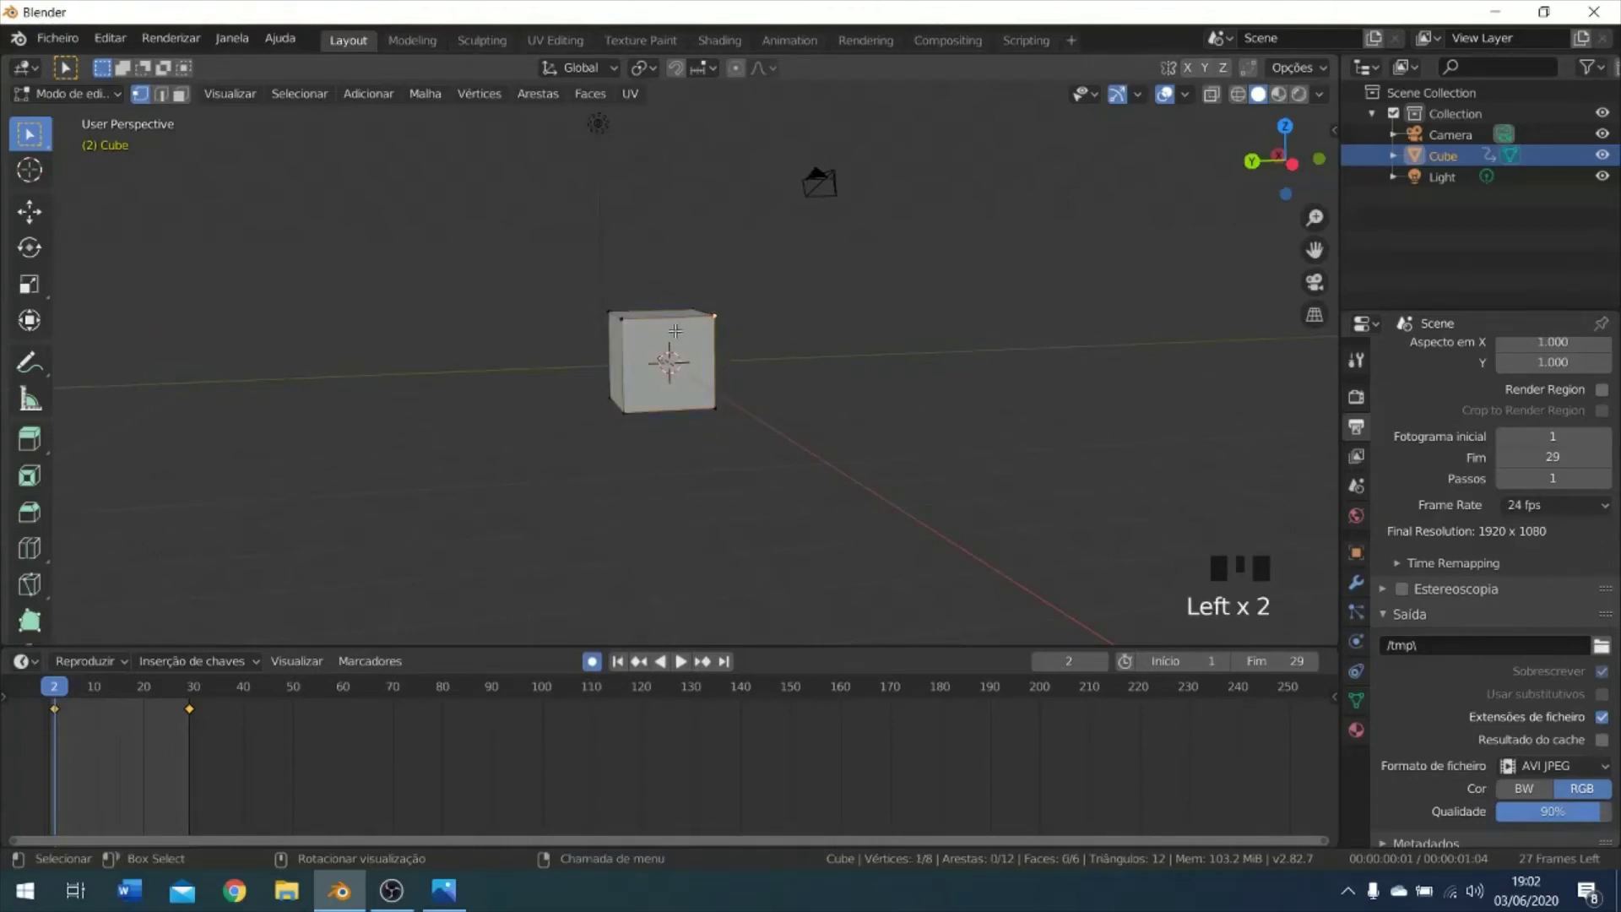
Select the cube's top face and four side faces together in face selection mode, and clear the selection.
middle_click_drag(675, 330, 633, 397)
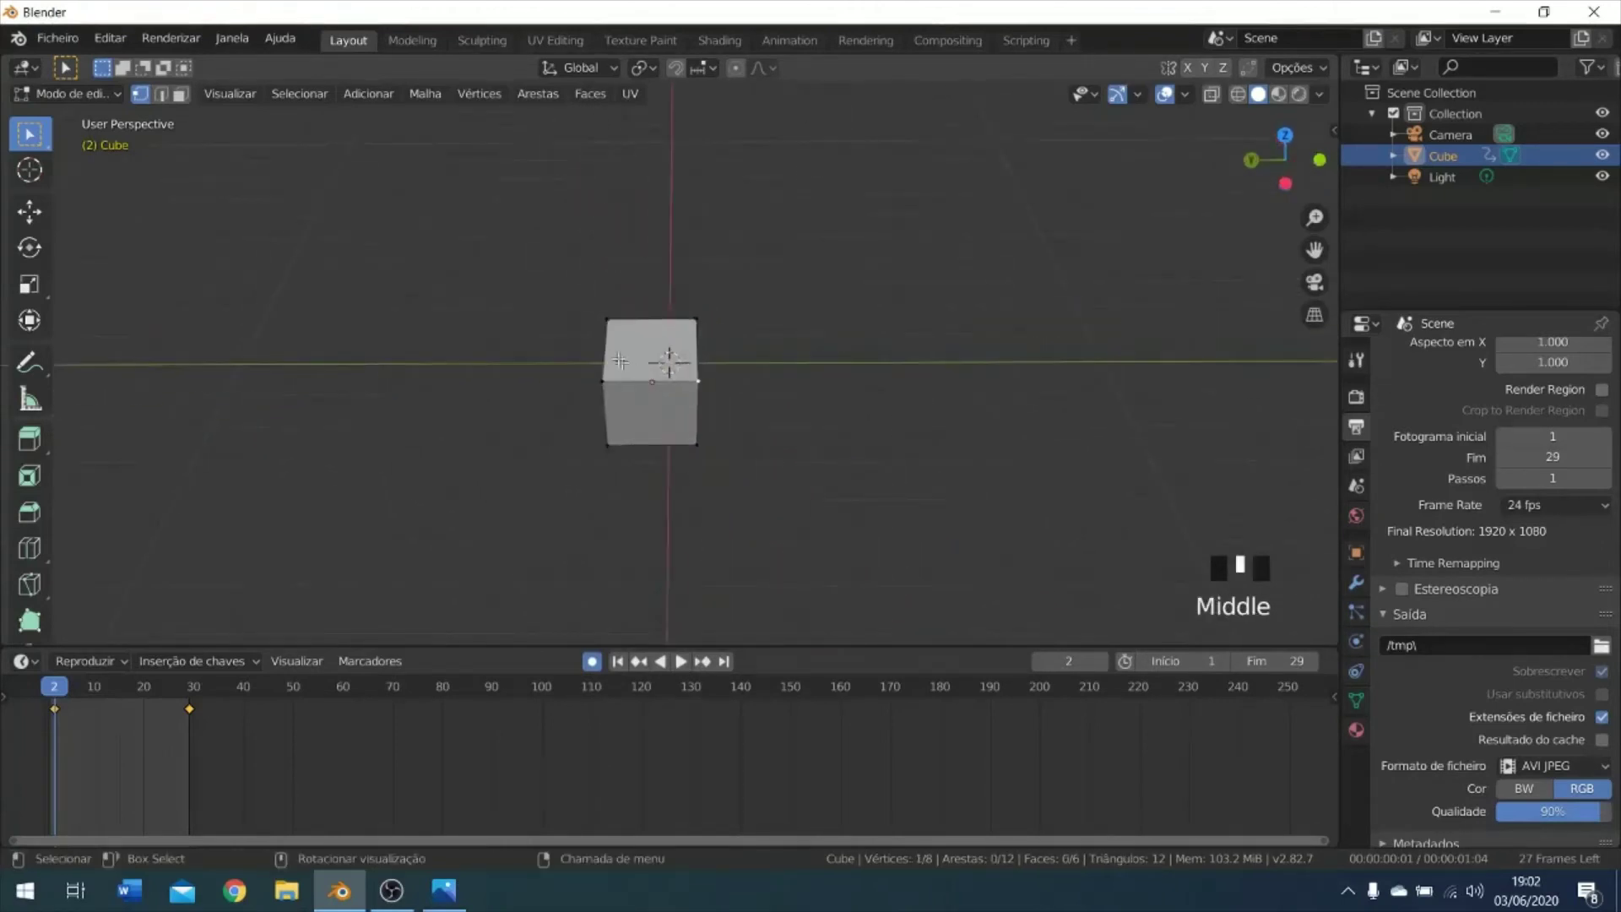
left_click(181, 95)
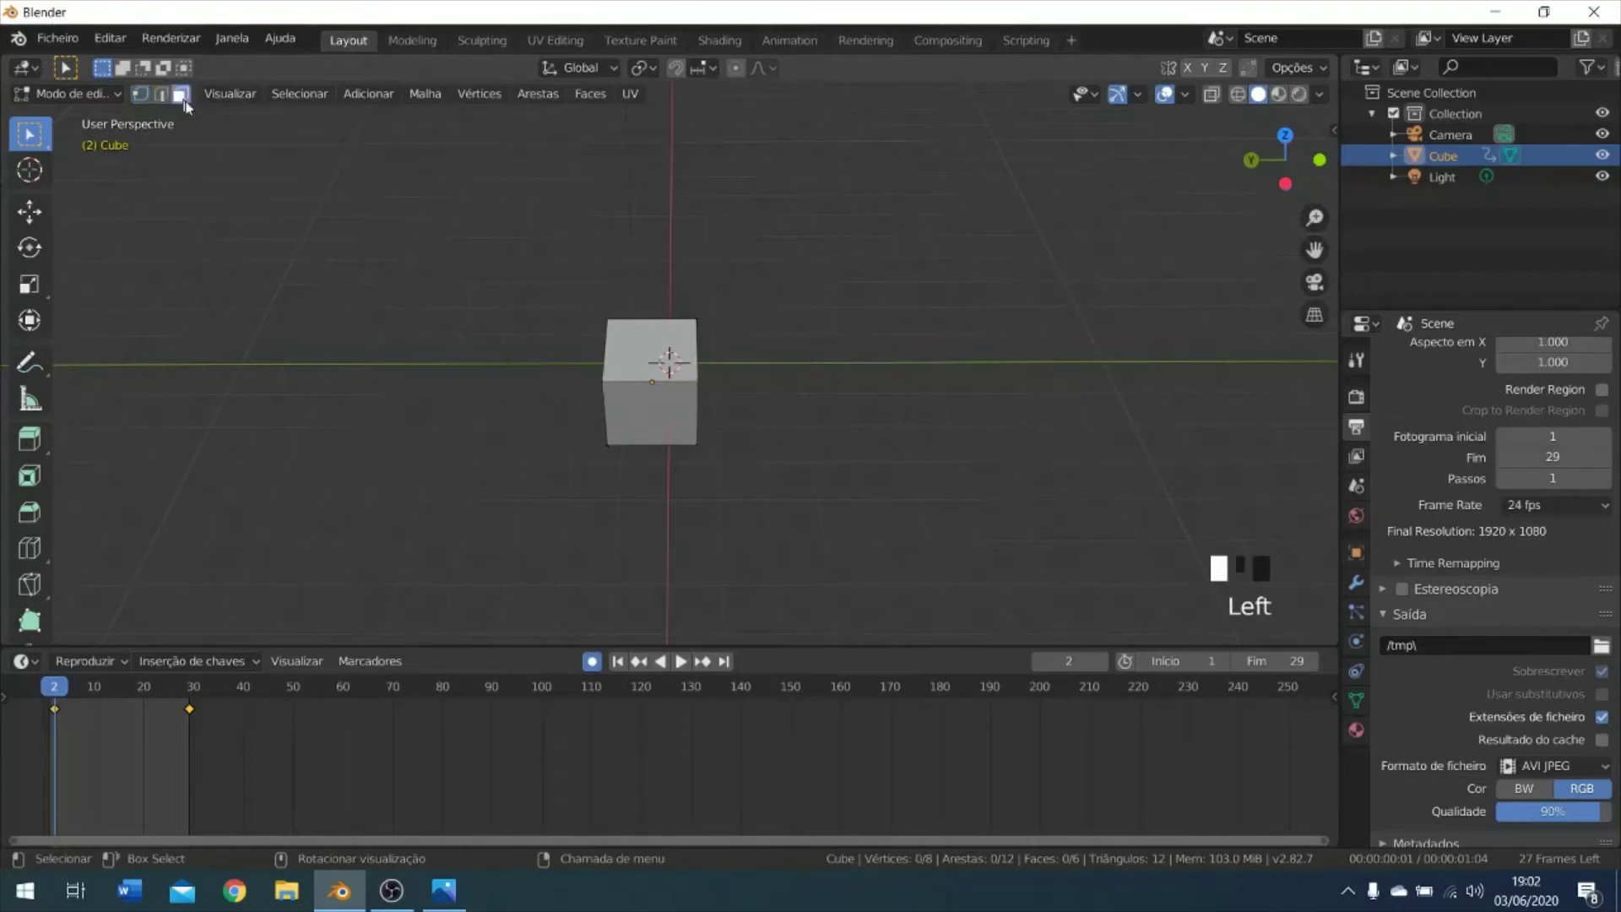
left_click(644, 337)
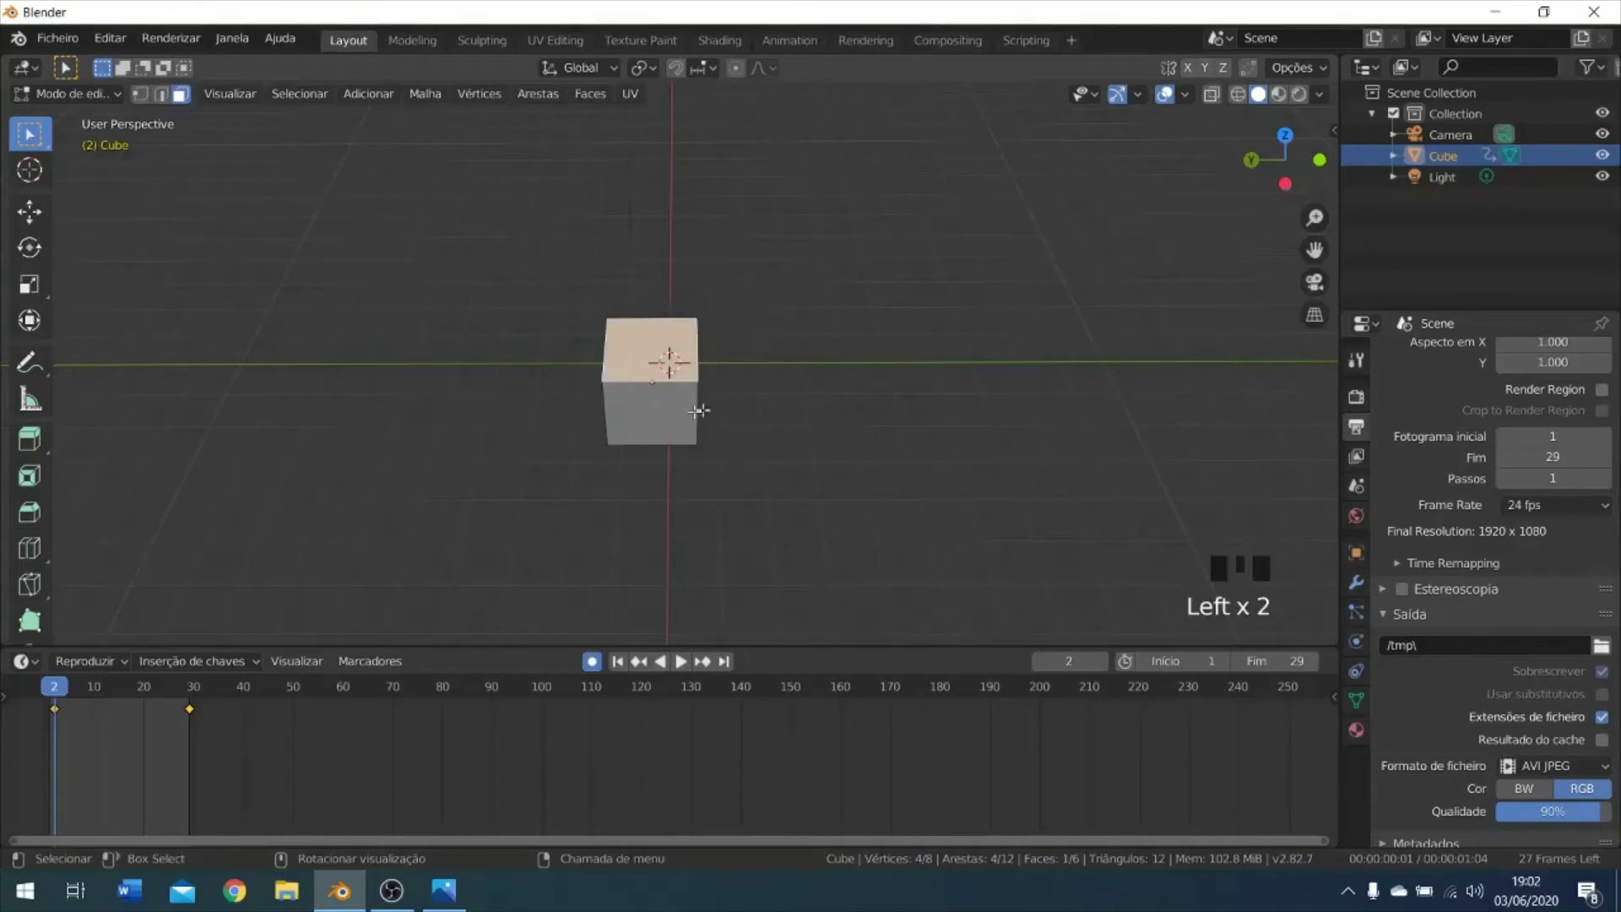
middle_click_drag(807, 384, 797, 340)
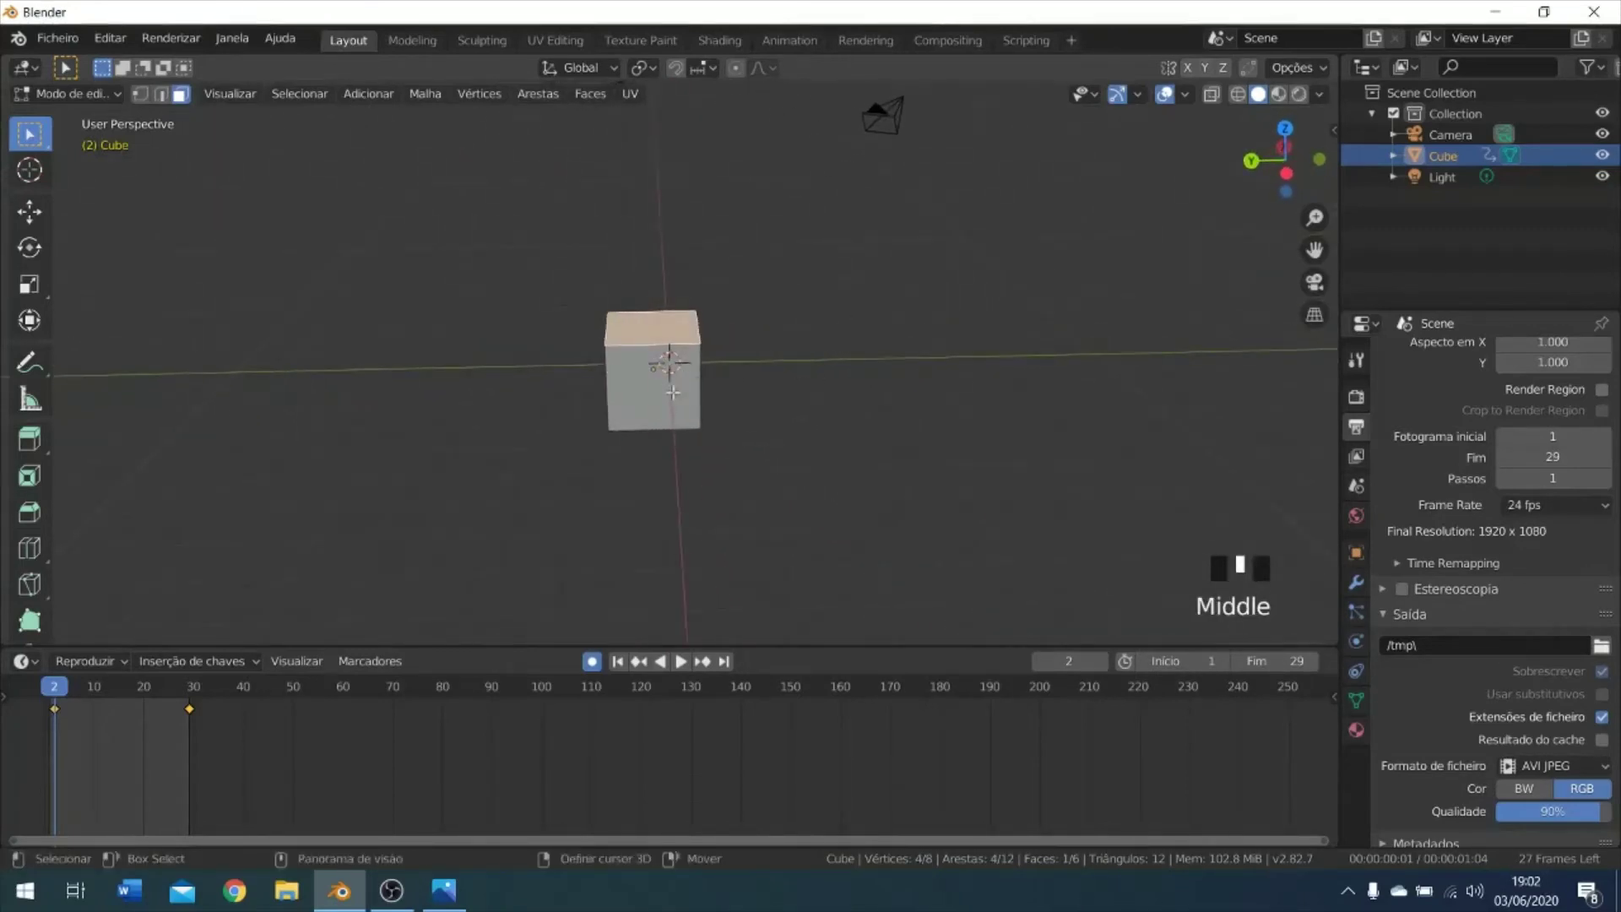
left_click(681, 377, "shift")
middle_click_drag(666, 365, 730, 339)
left_click(663, 349, "shift")
left_click(713, 346, "shift")
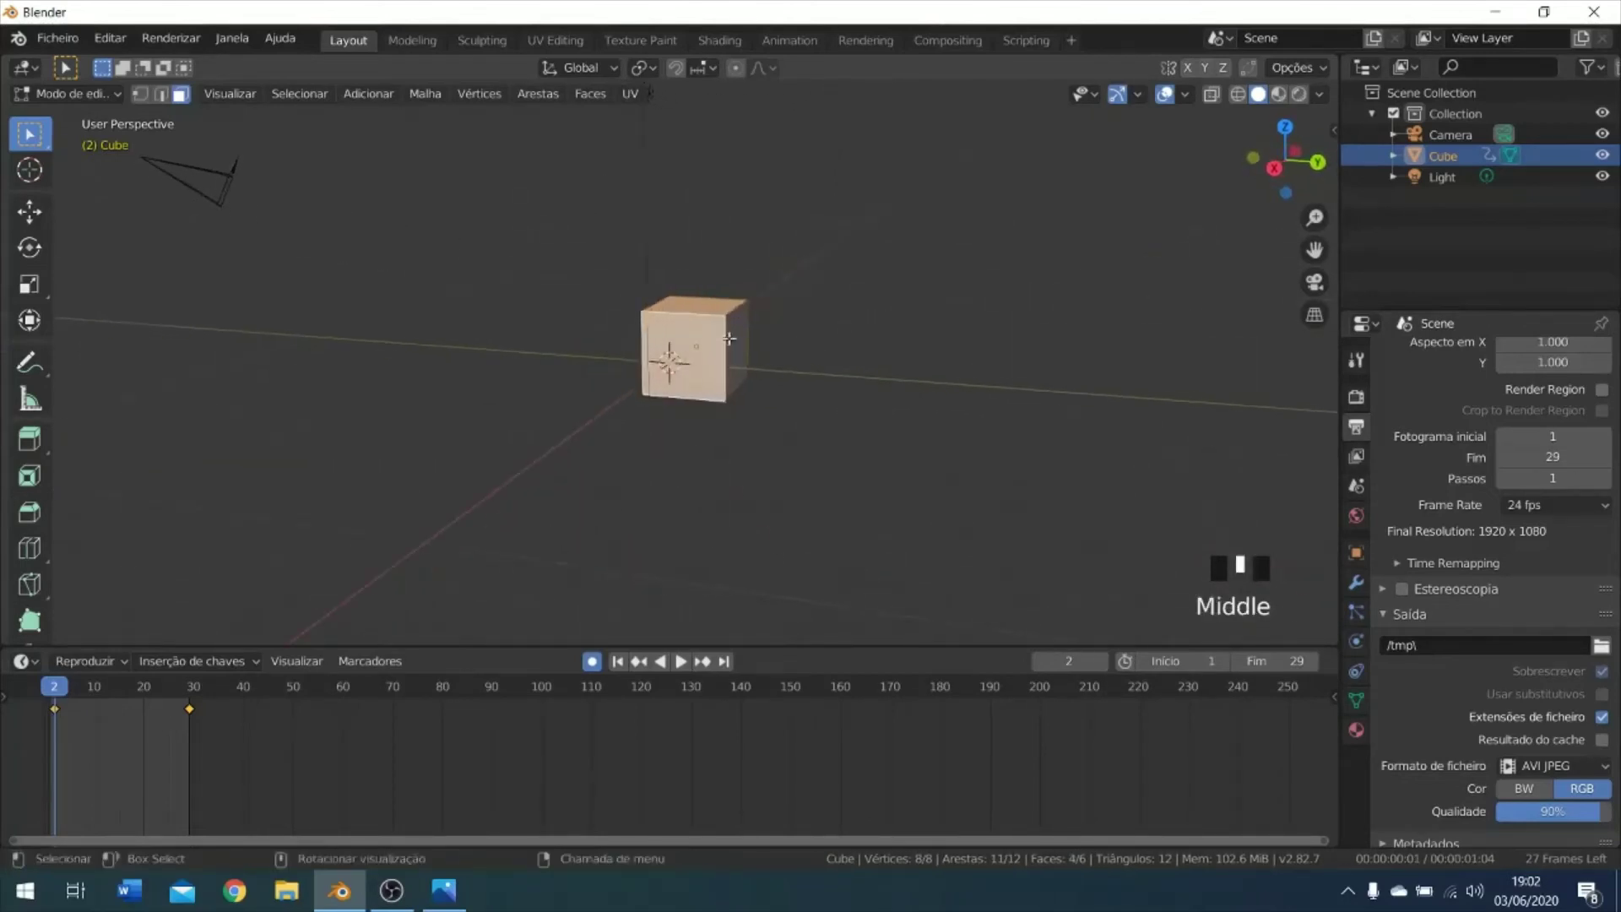
left_click(735, 331, "shift")
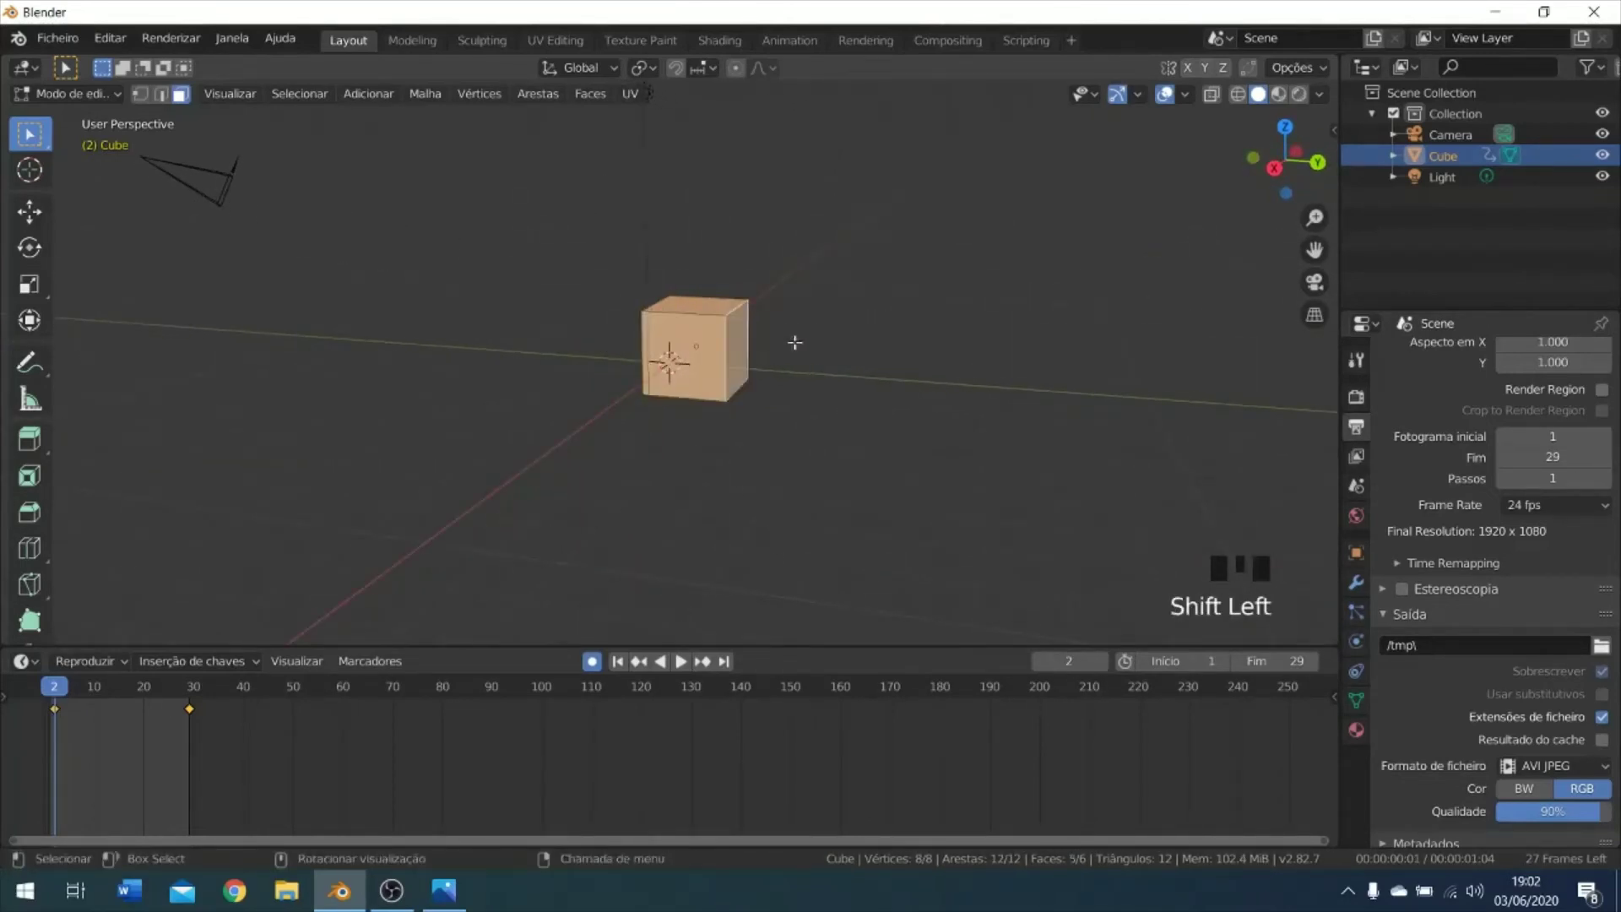
key("alt+a")
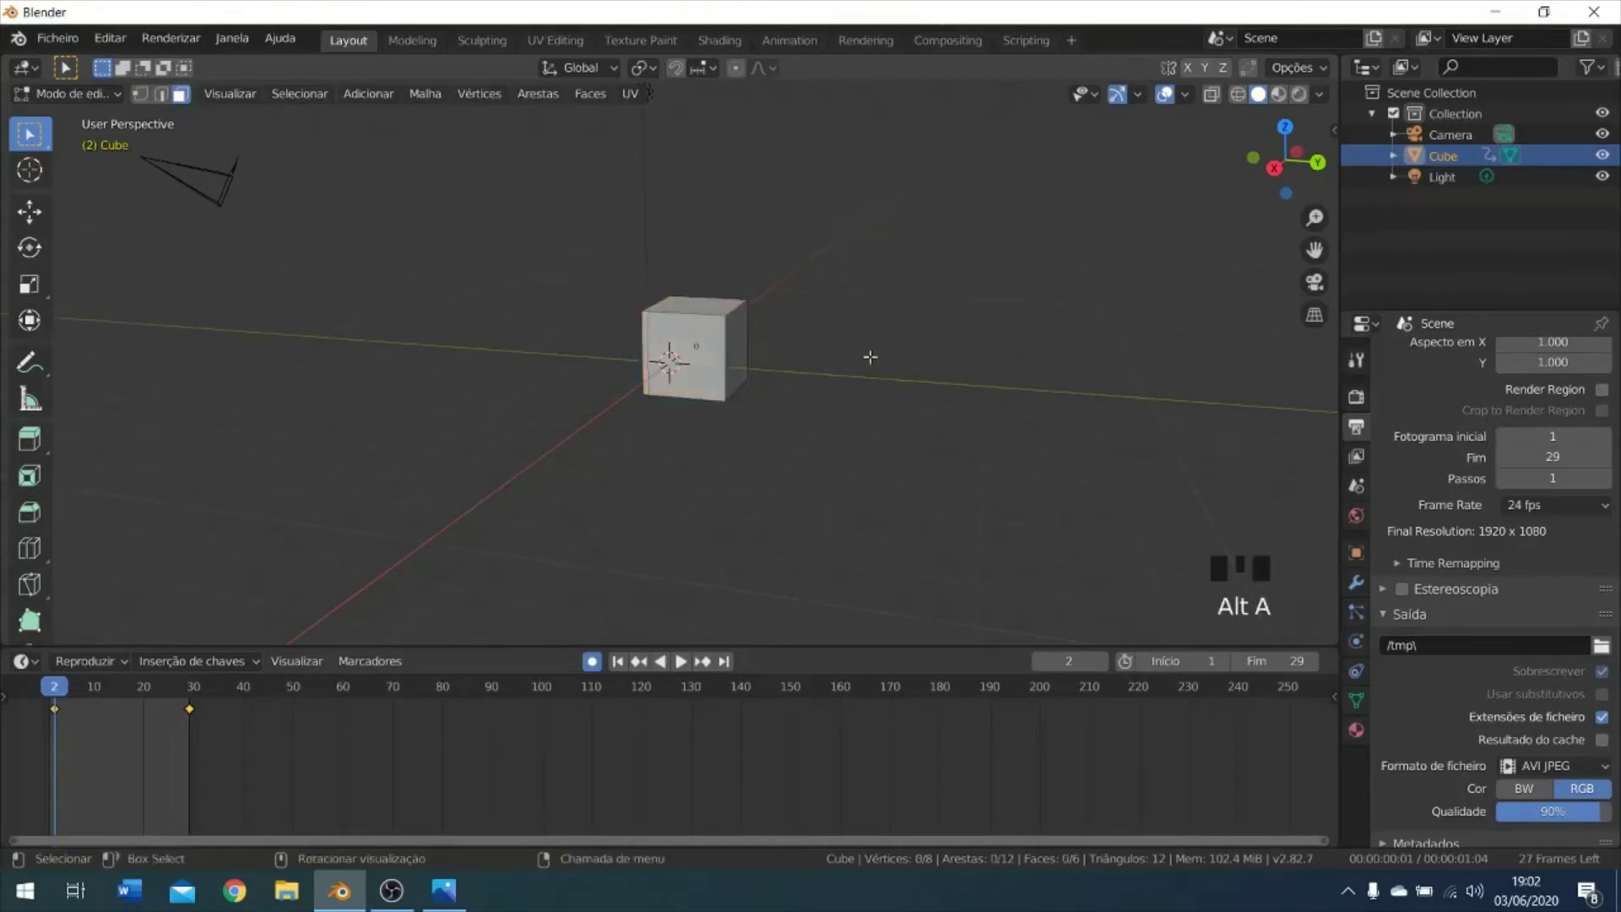
Select three adjoining edges of the cube in edge selection mode, and clear the selection.
middle_click_drag(787, 338, 861, 346)
left_click(162, 95)
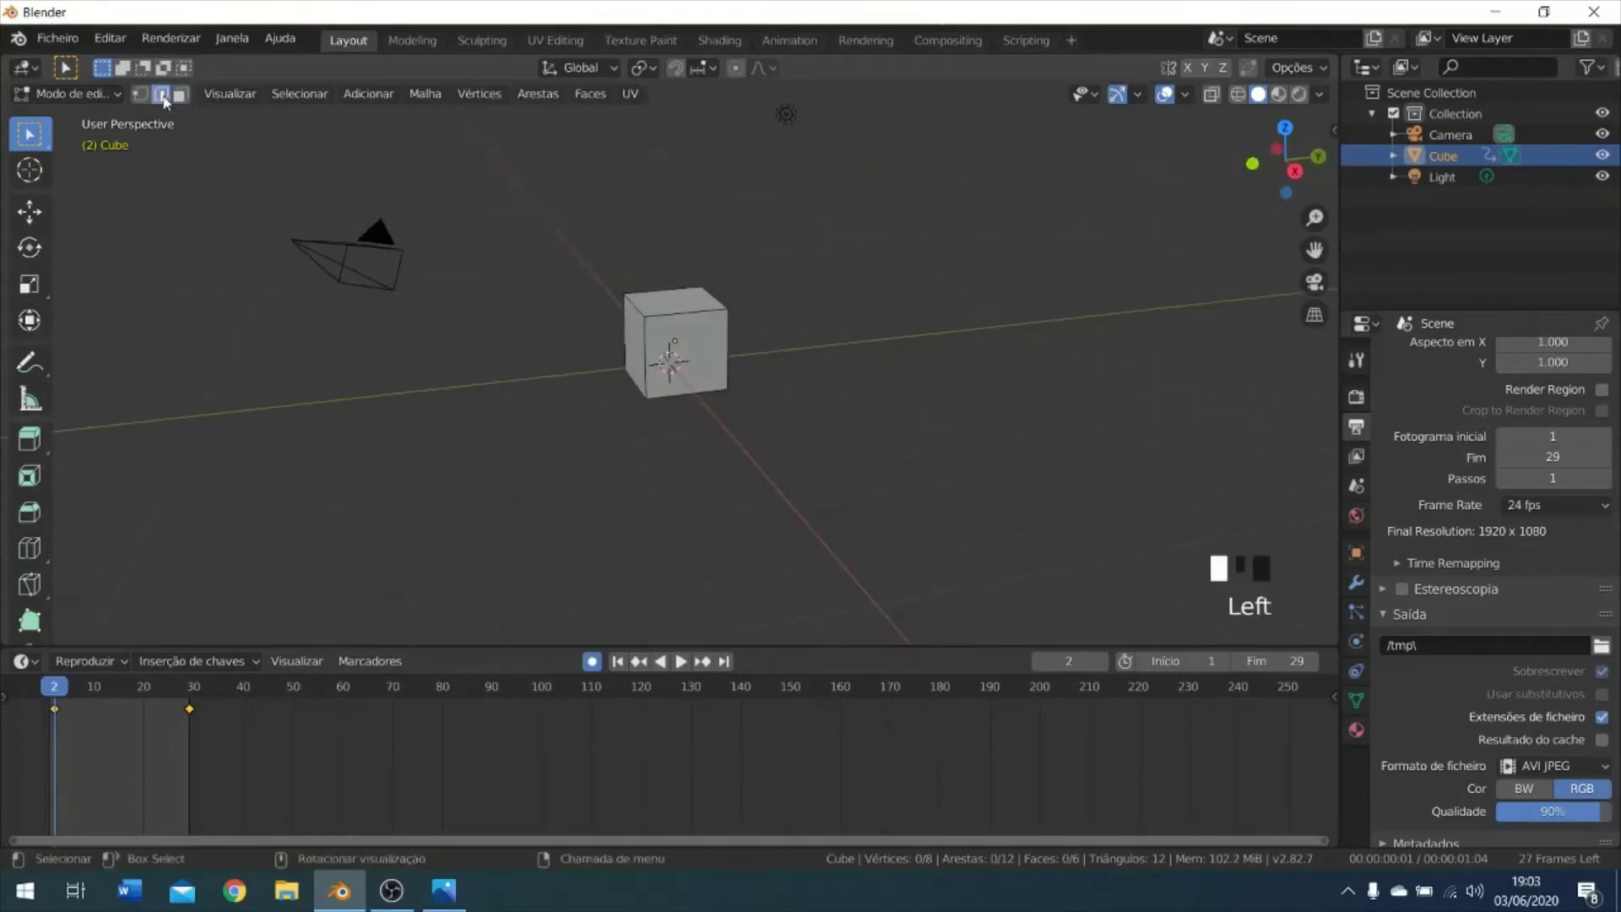
left_click(692, 315)
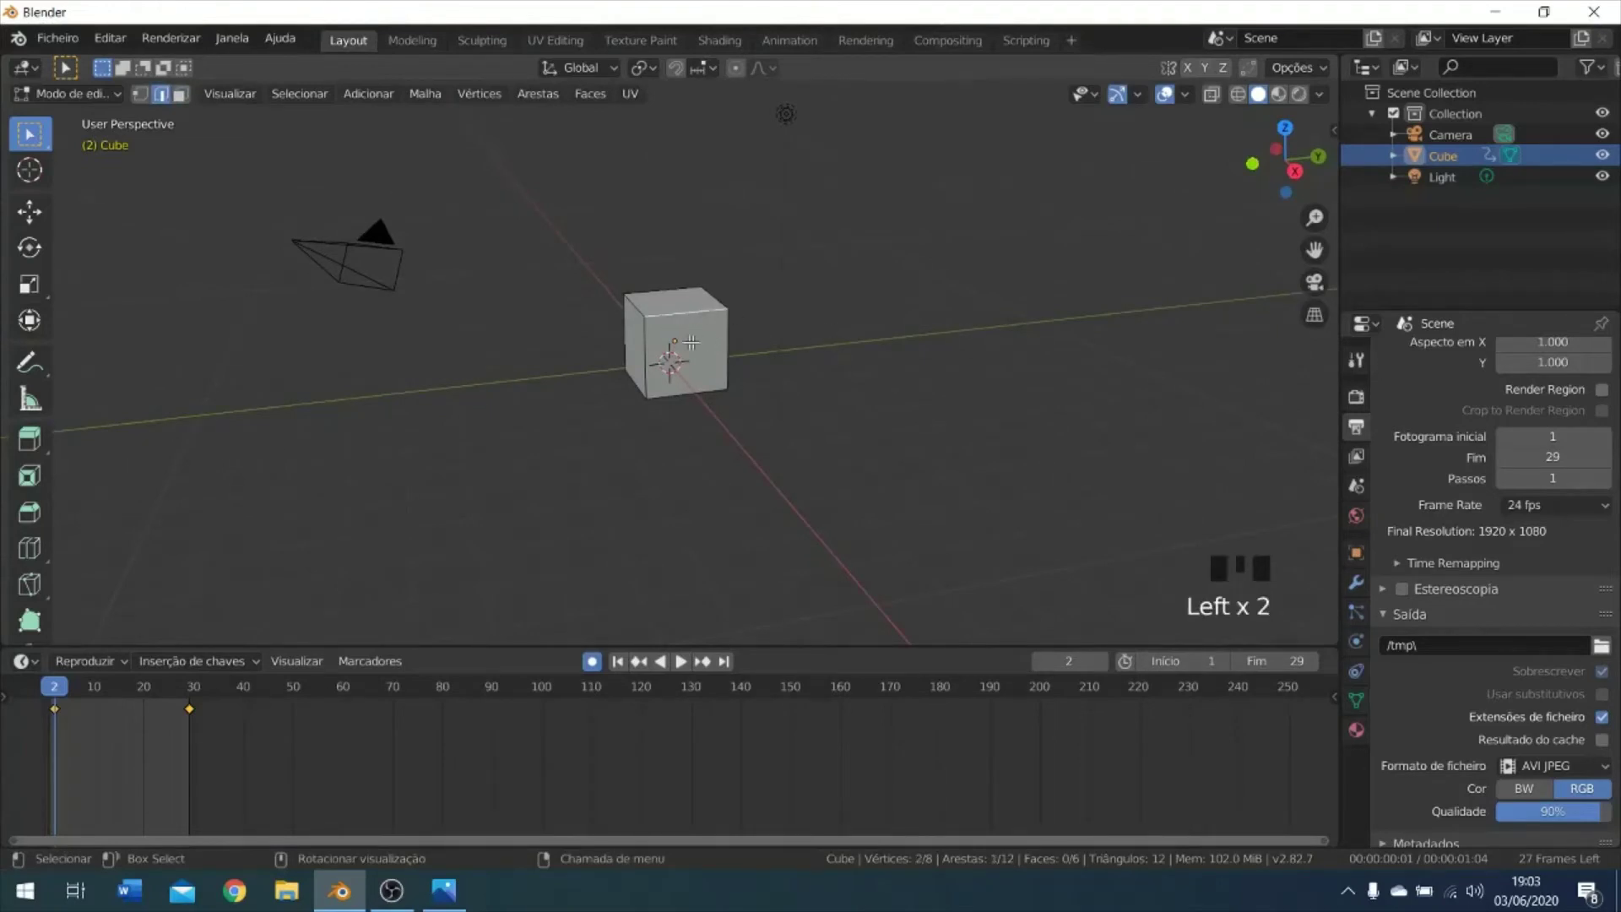
left_click(642, 310, "shift")
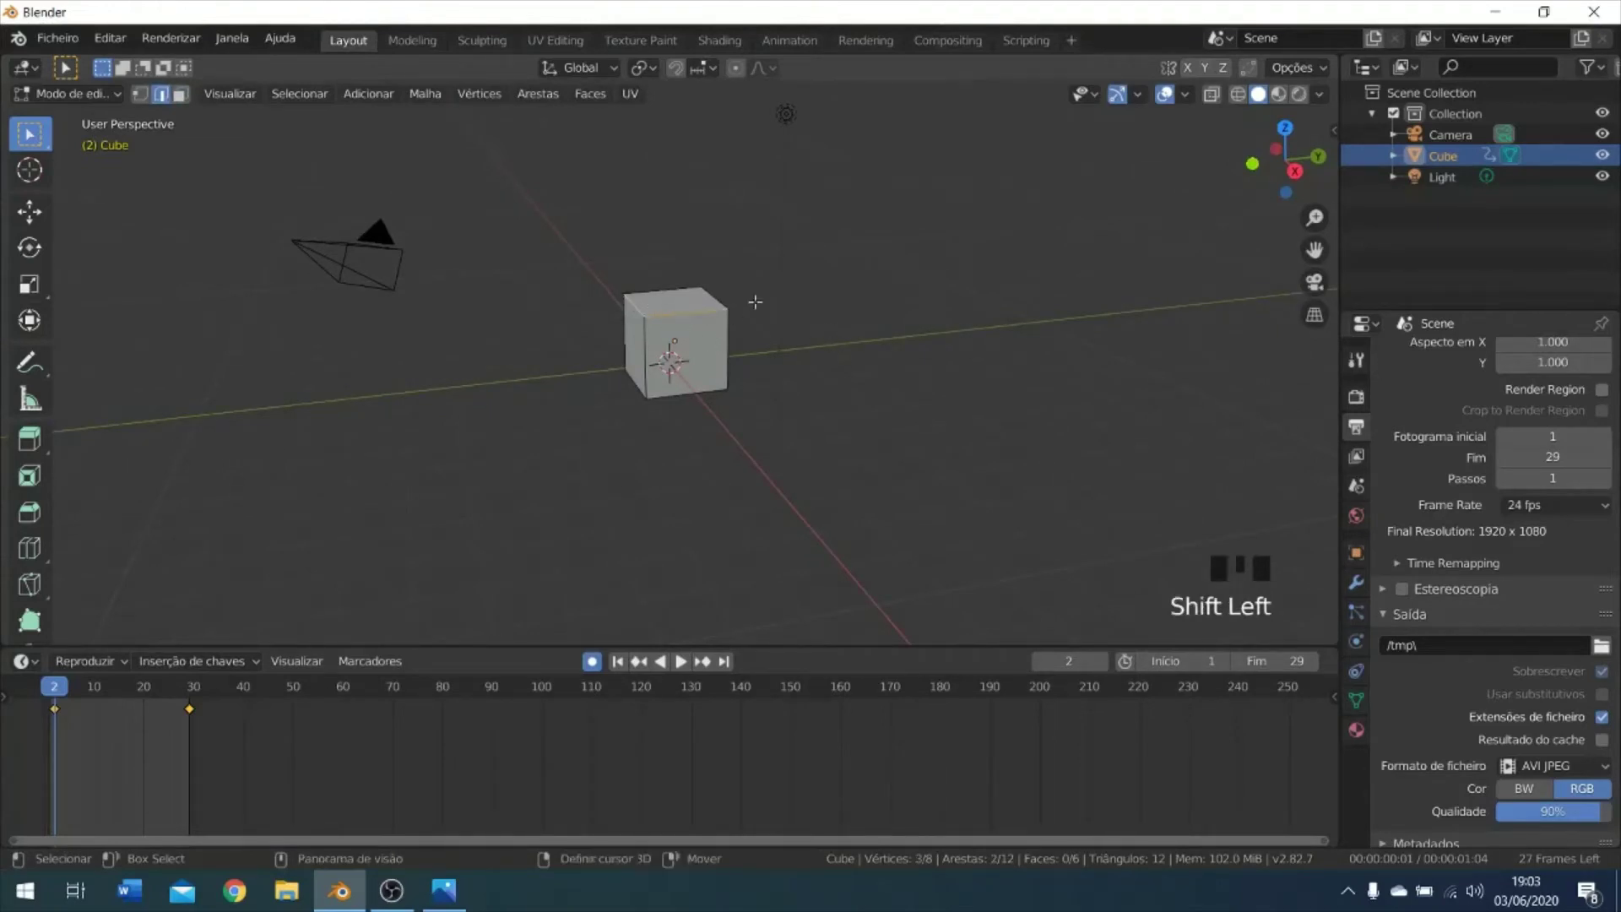
left_click(717, 298, "shift")
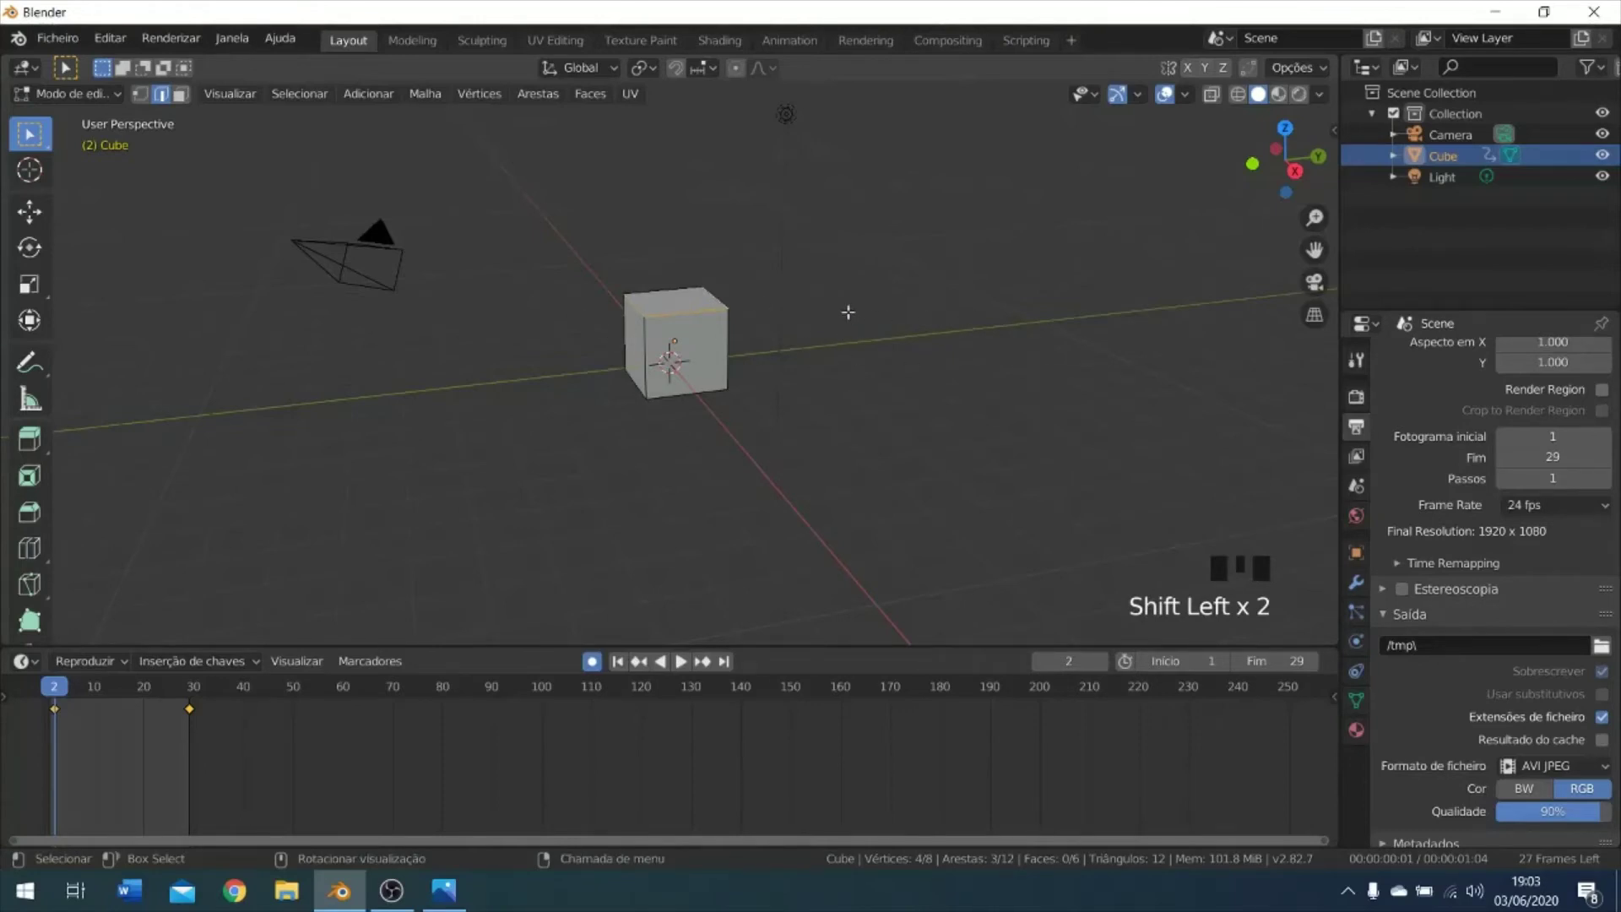
key("alt+a")
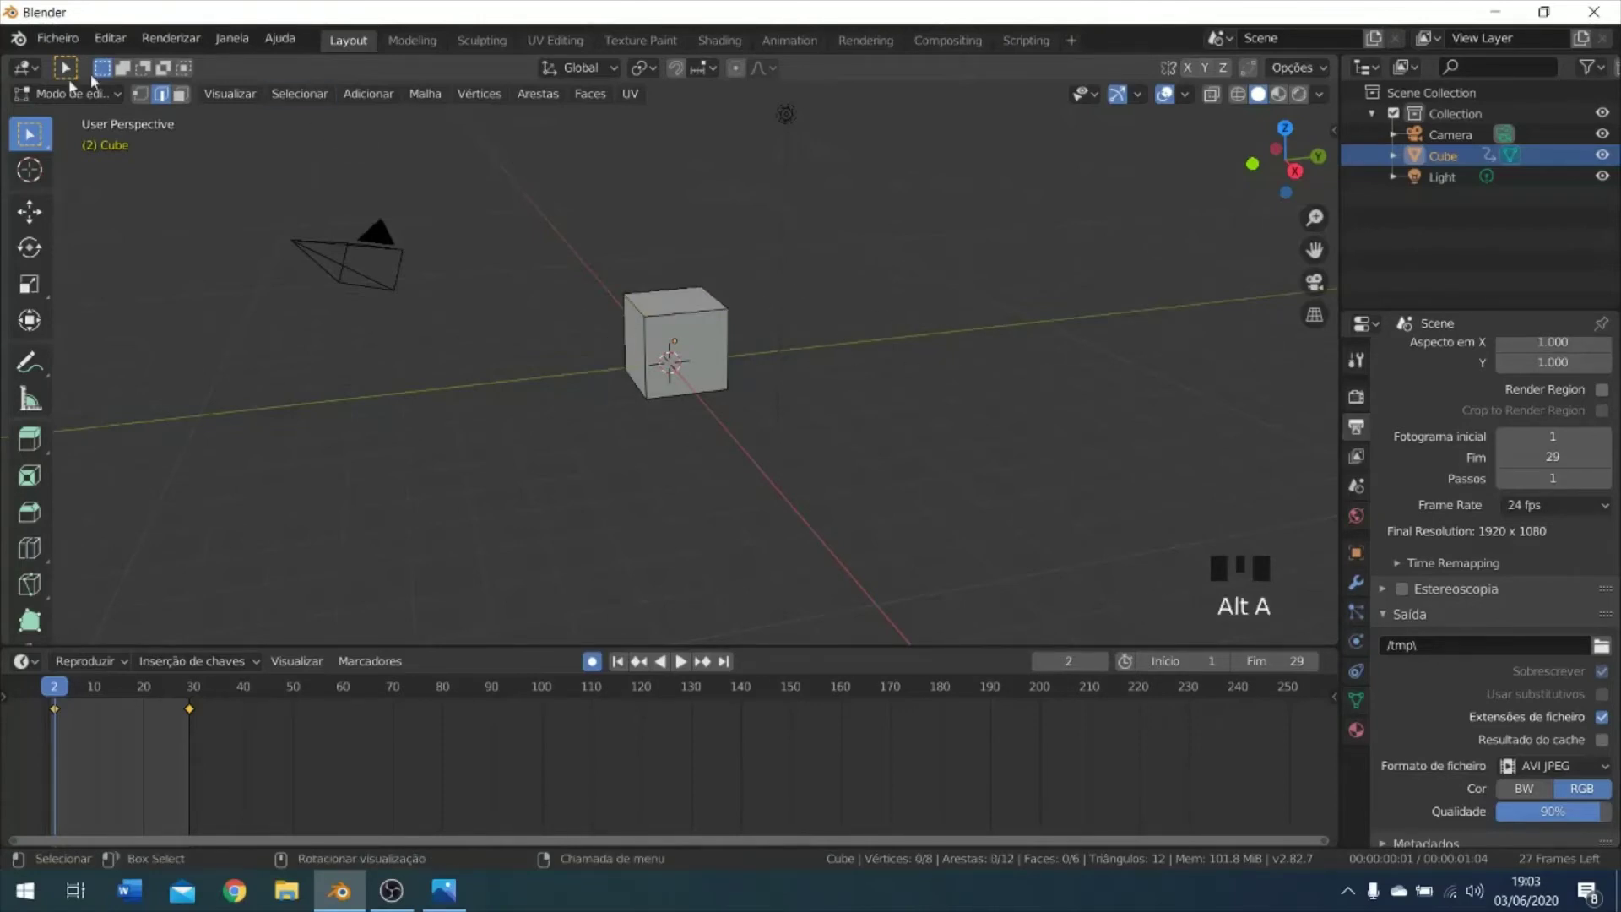
Select the four vertices of the cube's top face in vertex selection mode, and clear the selection.
left_click(140, 93)
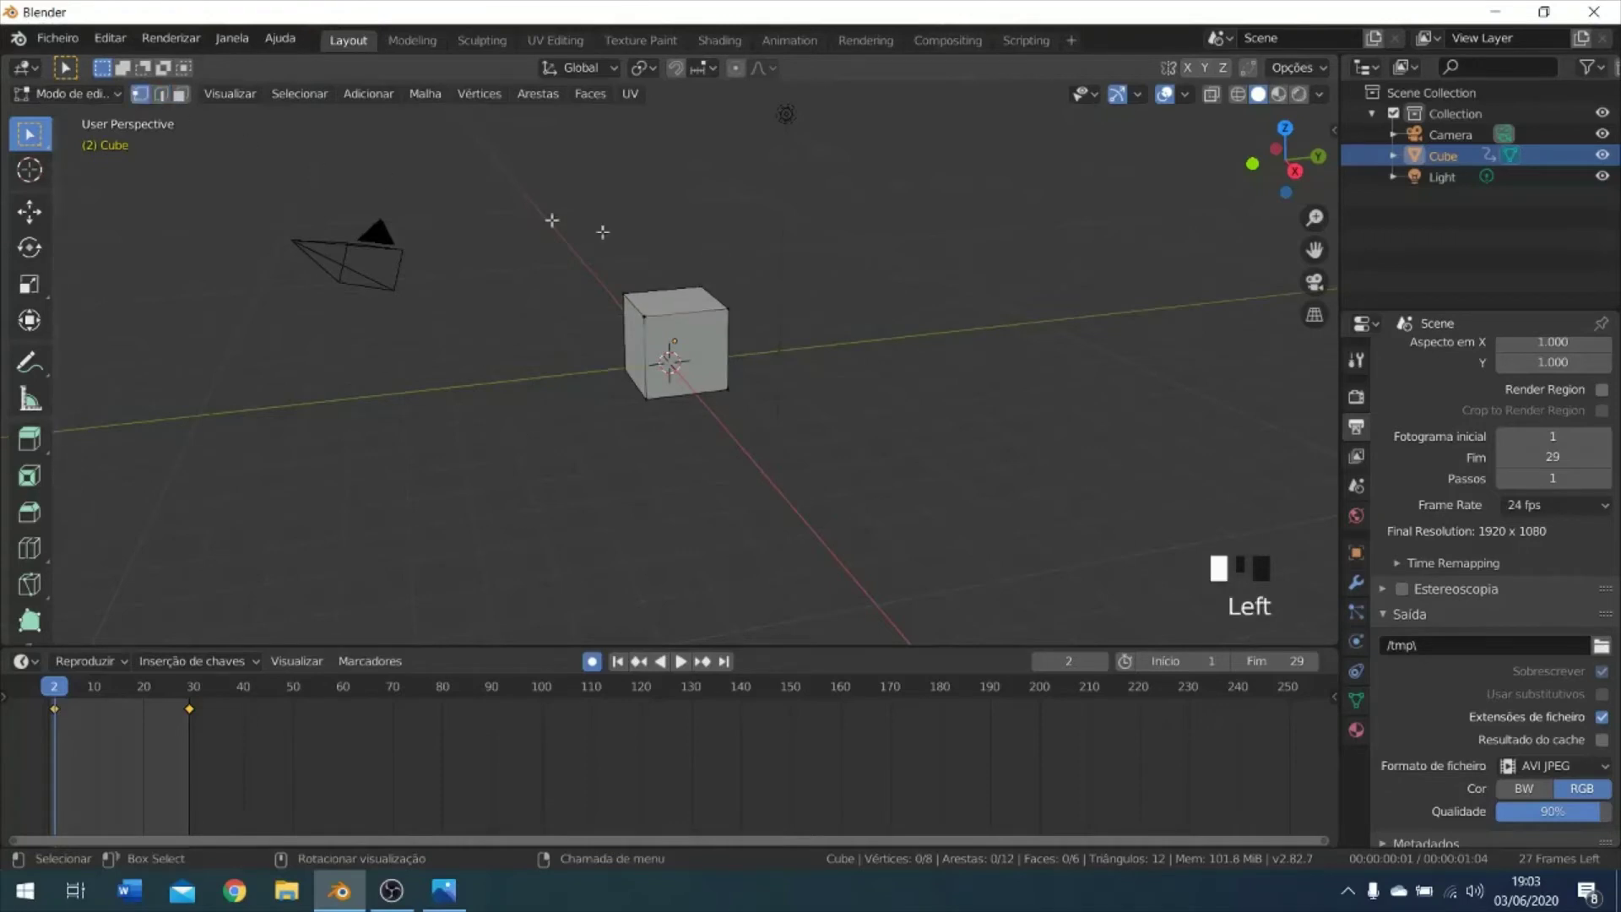
left_click(645, 314)
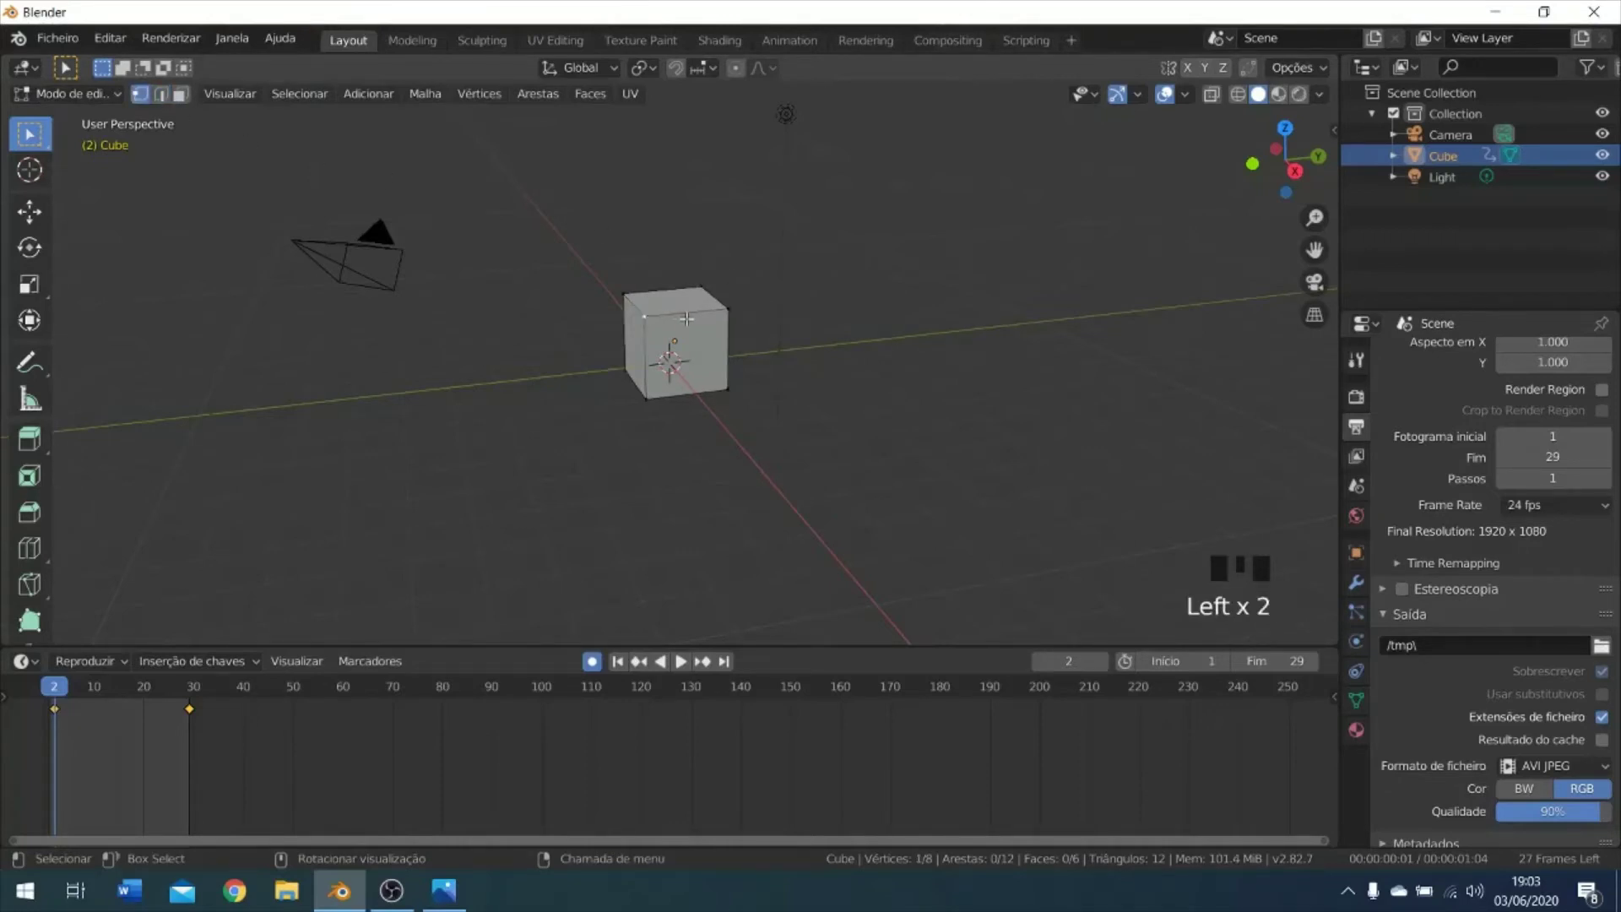
left_click(729, 308, "shift")
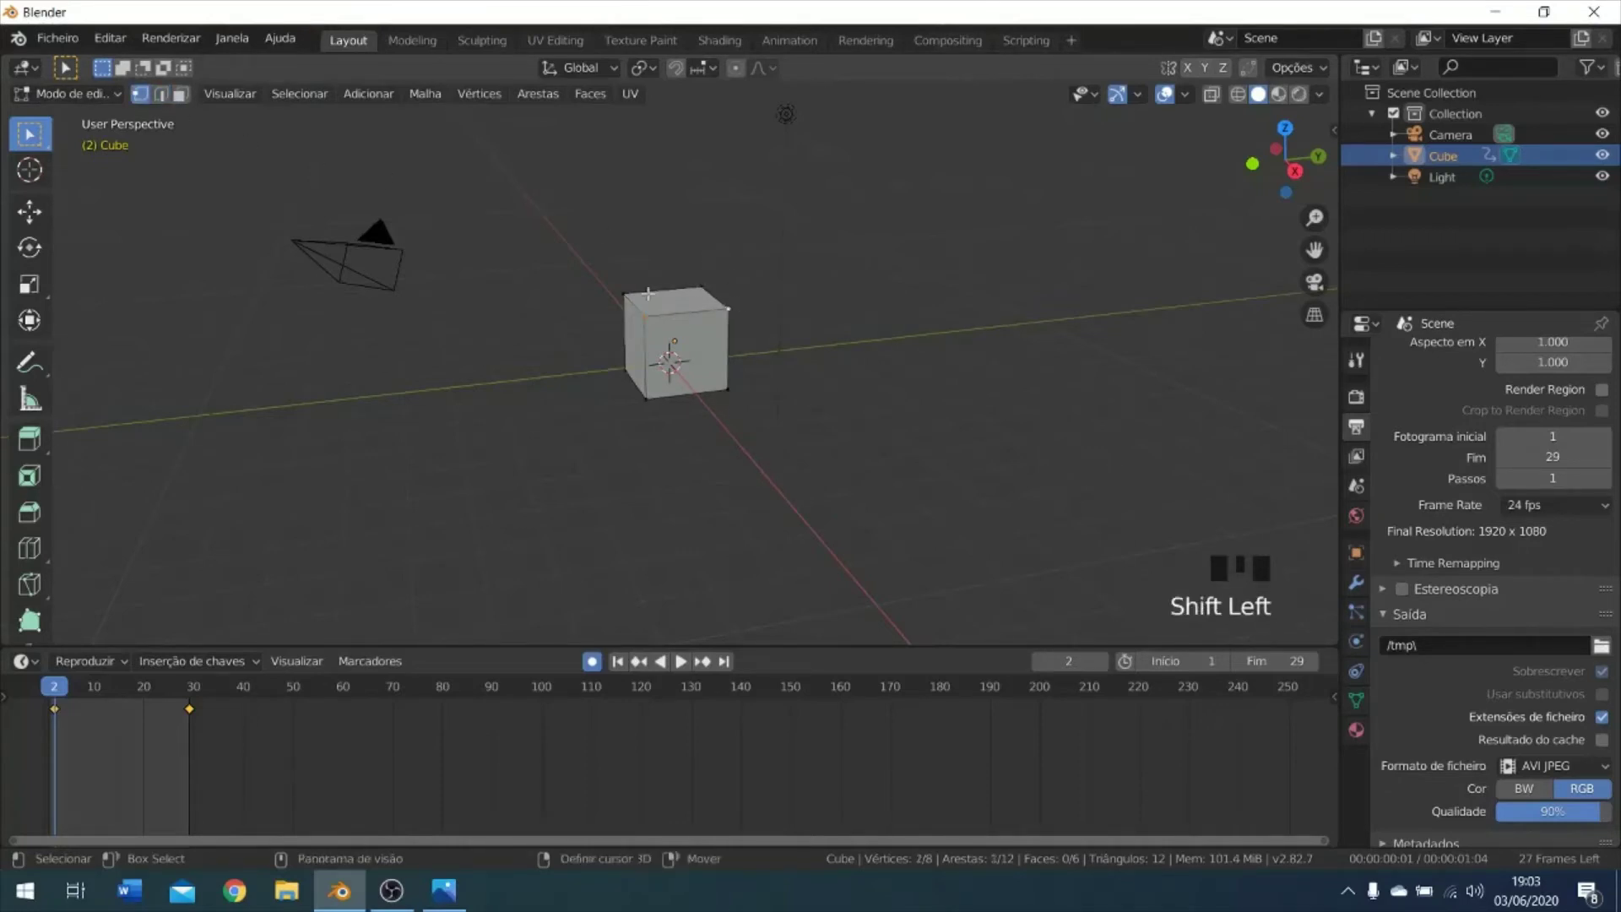
left_click(626, 293, "shift")
left_click(707, 287, "shift")
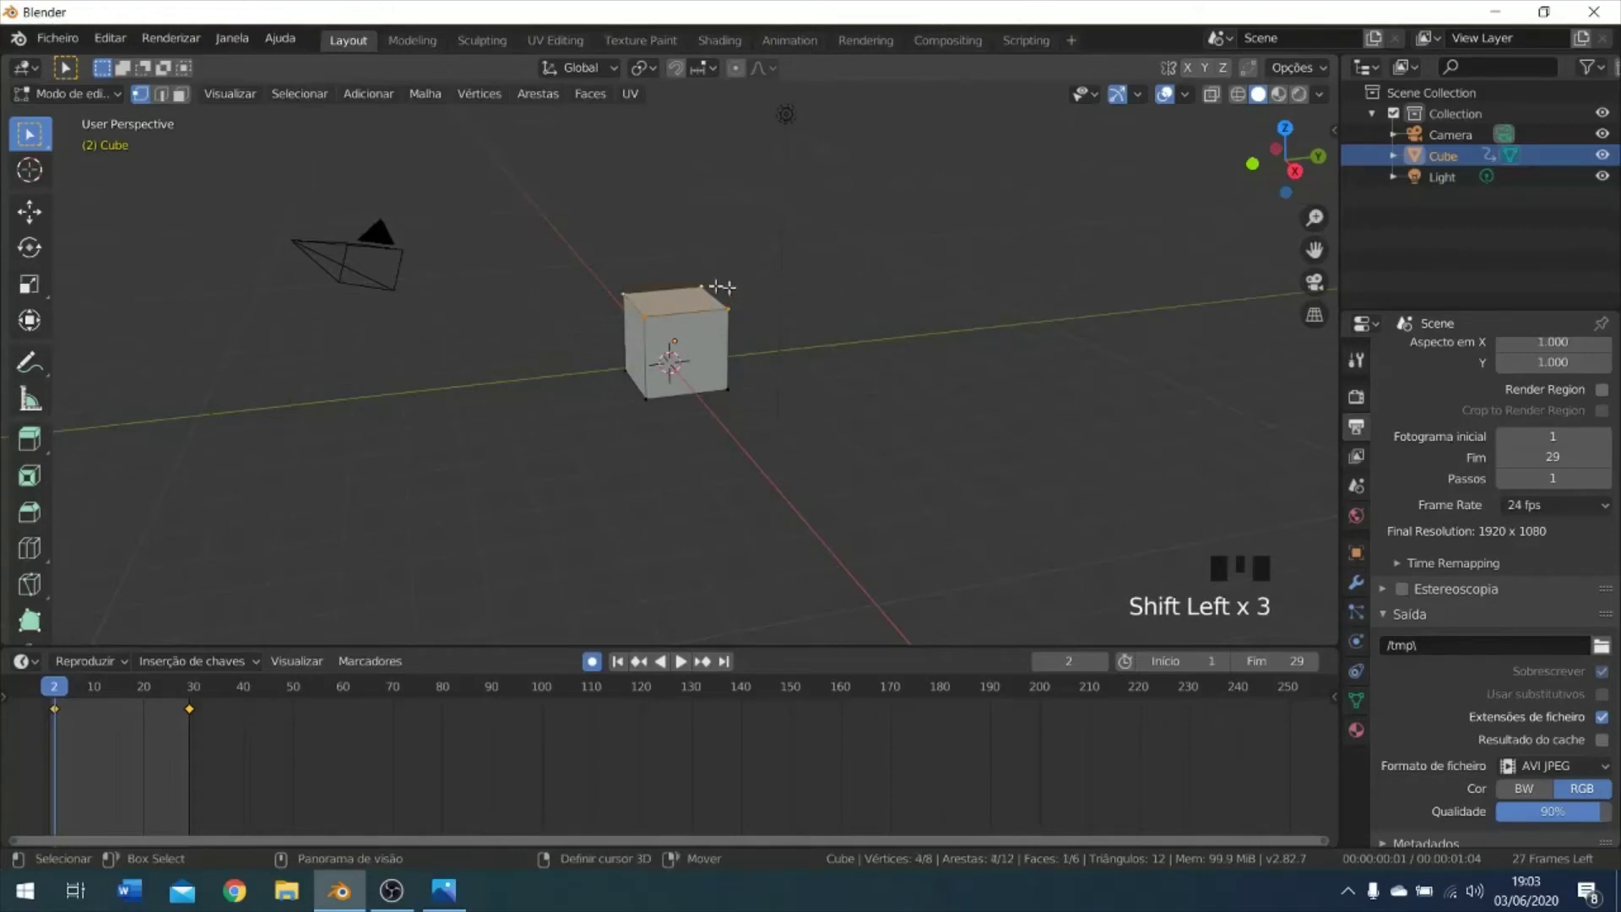
middle_click_drag(776, 297, 768, 343)
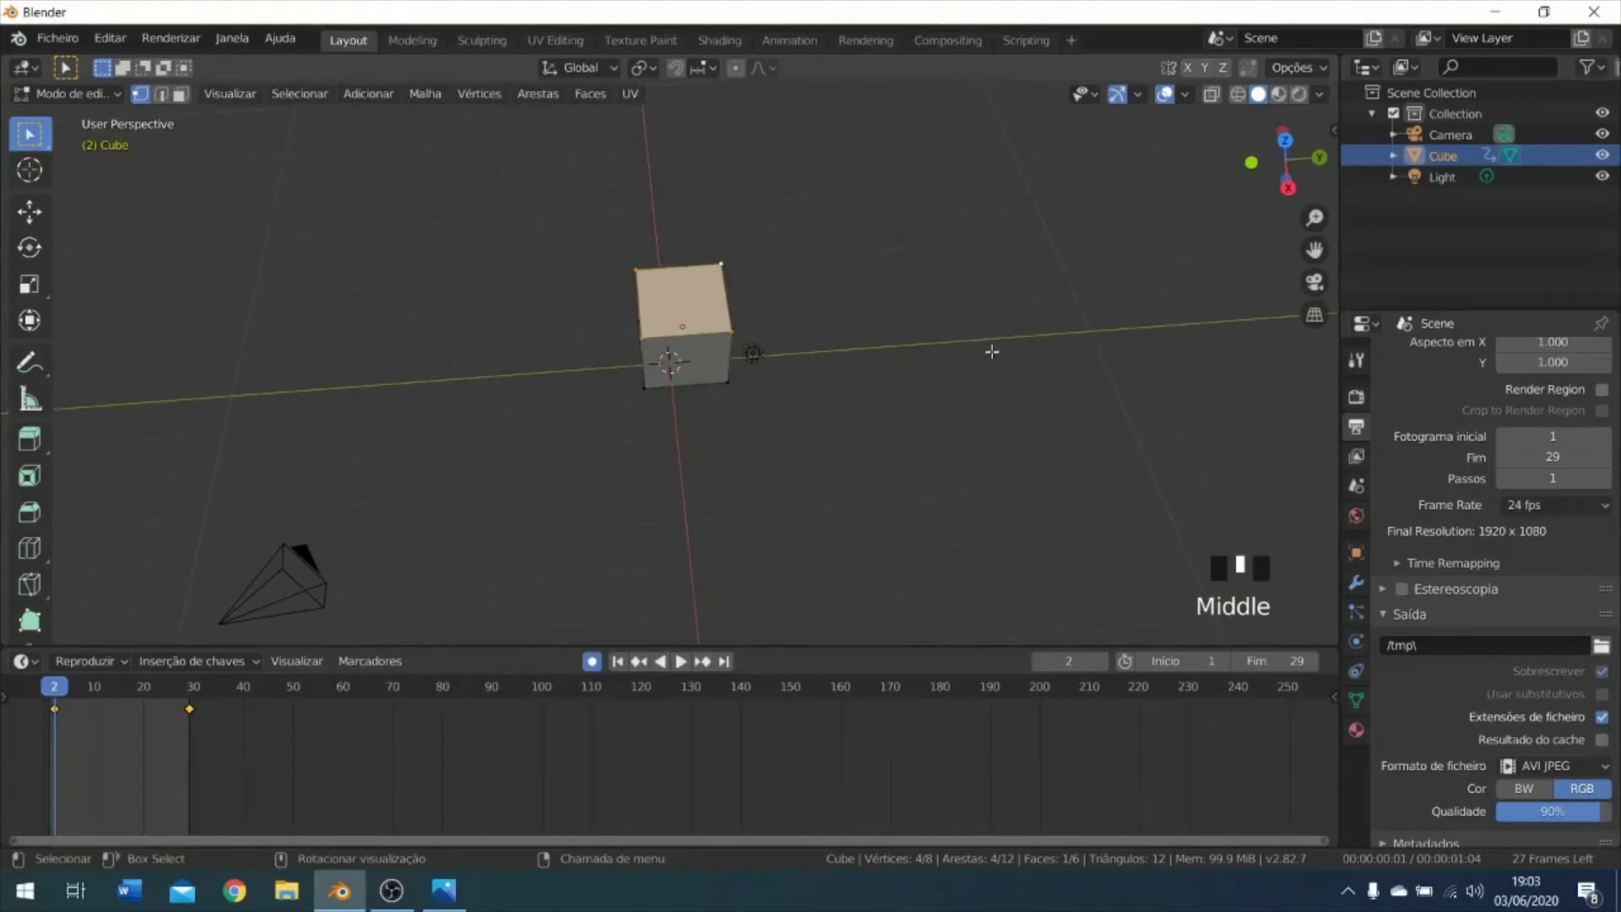
middle_click_drag(908, 307, 847, 276)
scroll(843, 280, "up", 1)
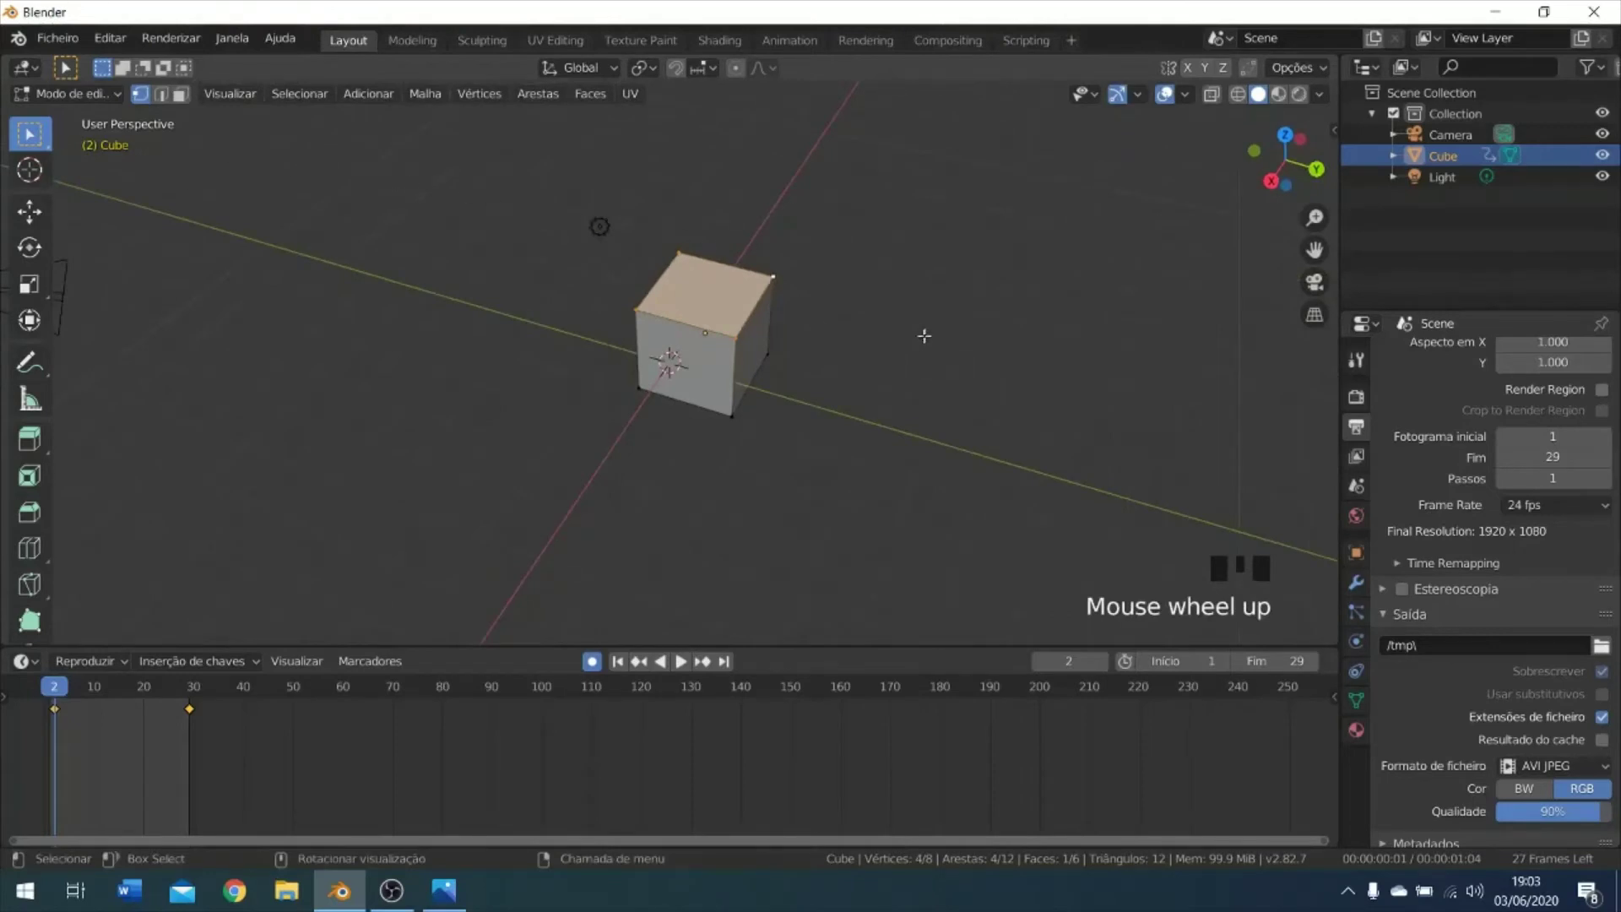
key("alt+a")
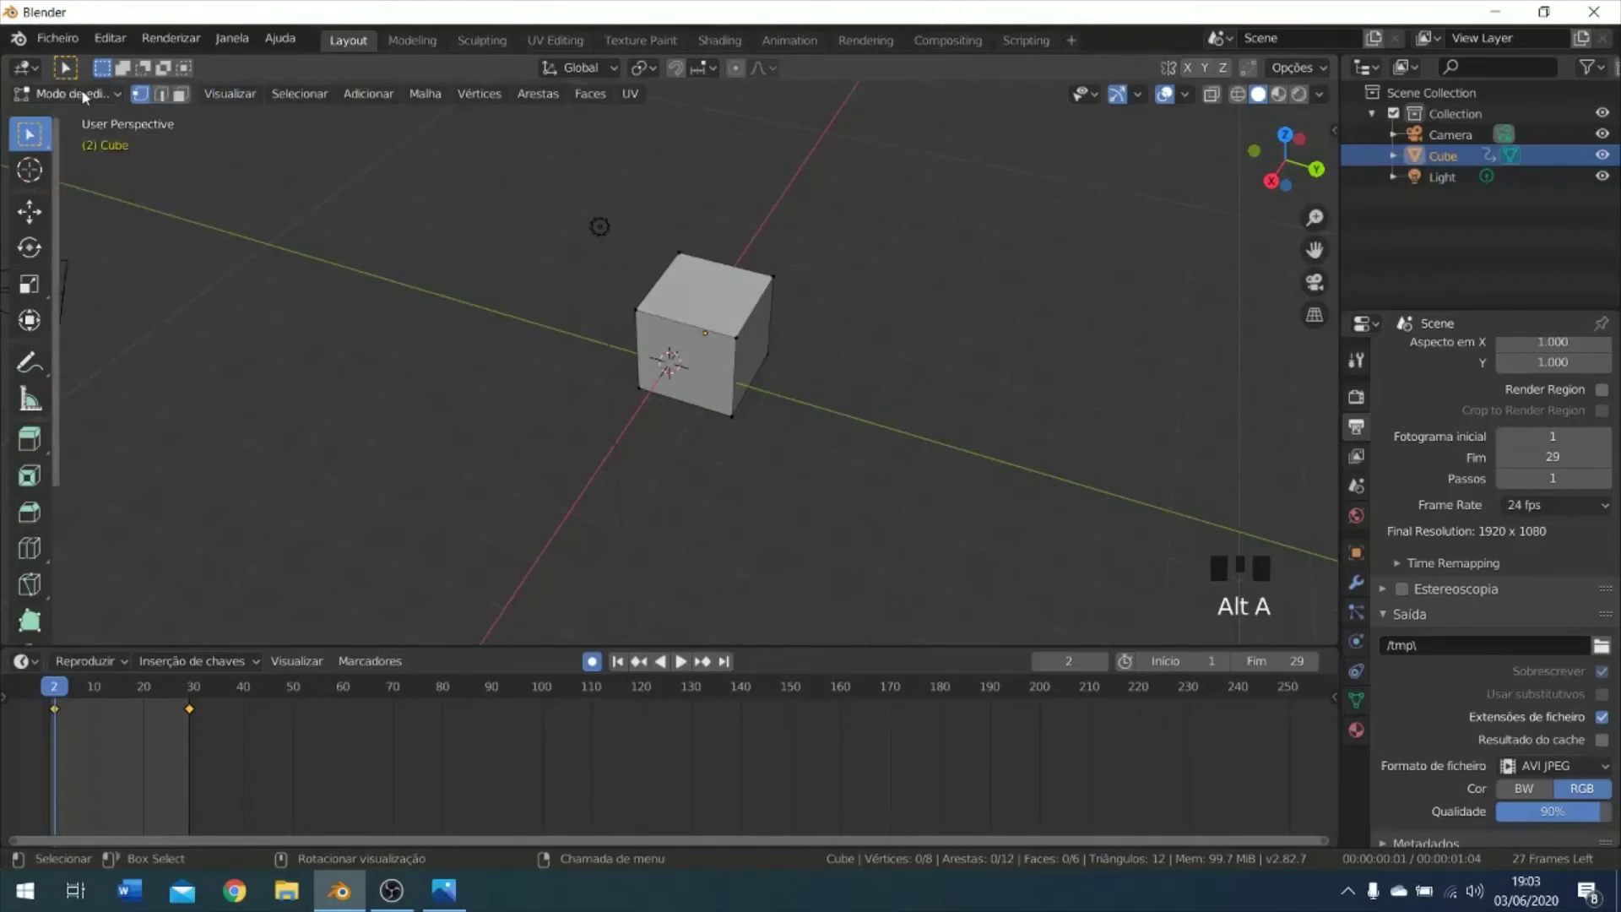
Examine the 3D viewport's display, navigation and viewport render commands.
left_click(233, 96)
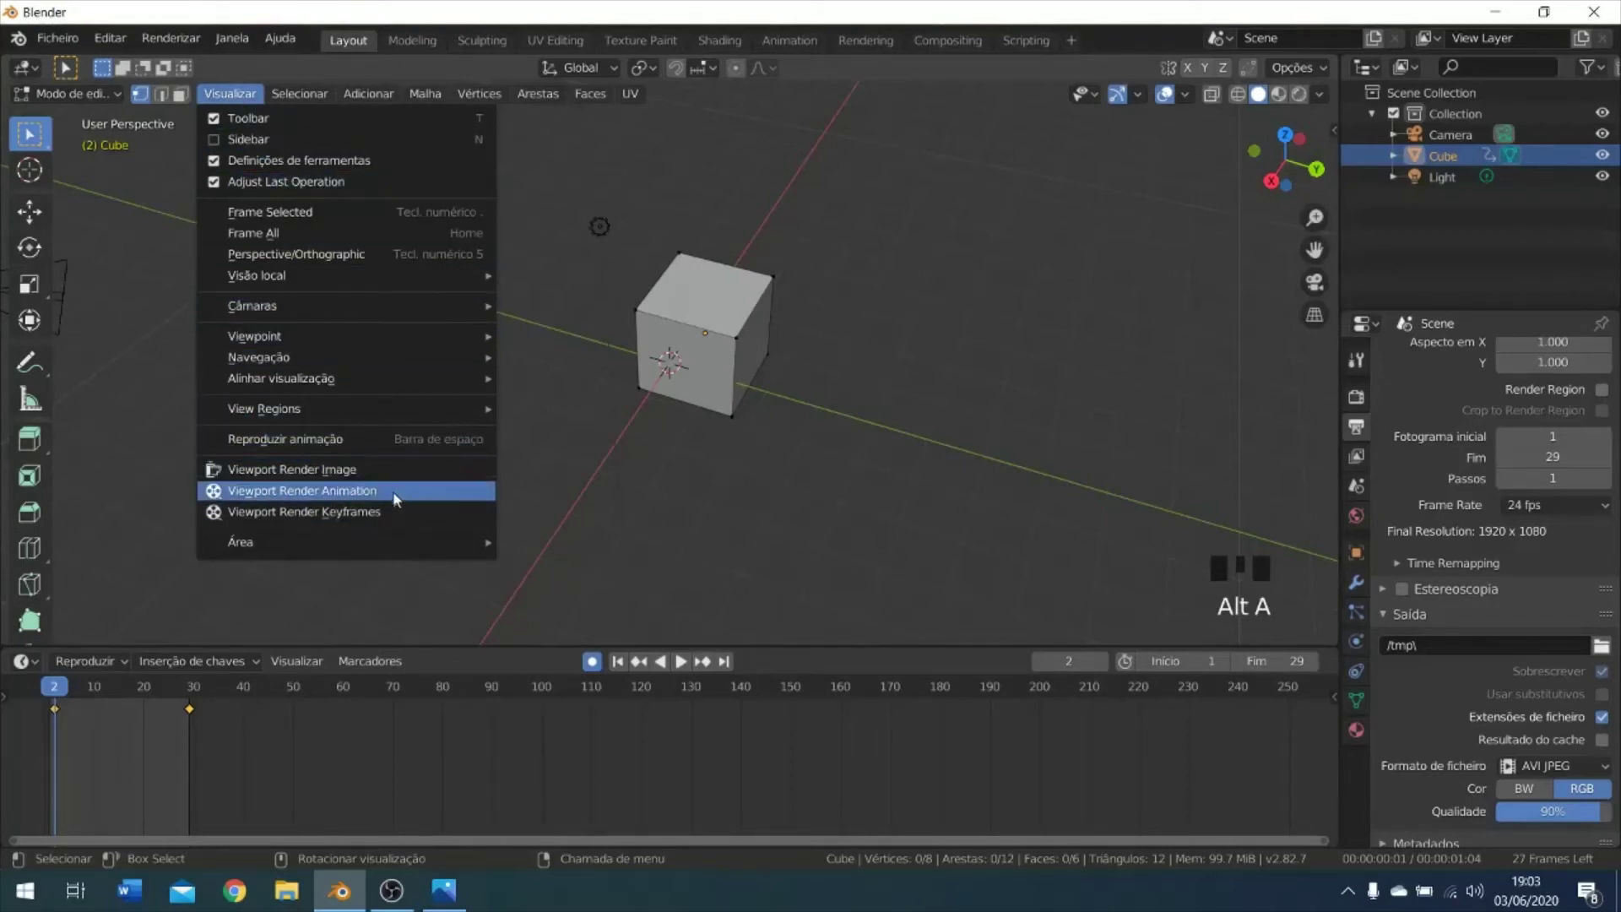
Switch the viewport to quad view and shift the cube's top vertices about -0.42 m along the X axis.
mouse_move(376, 549)
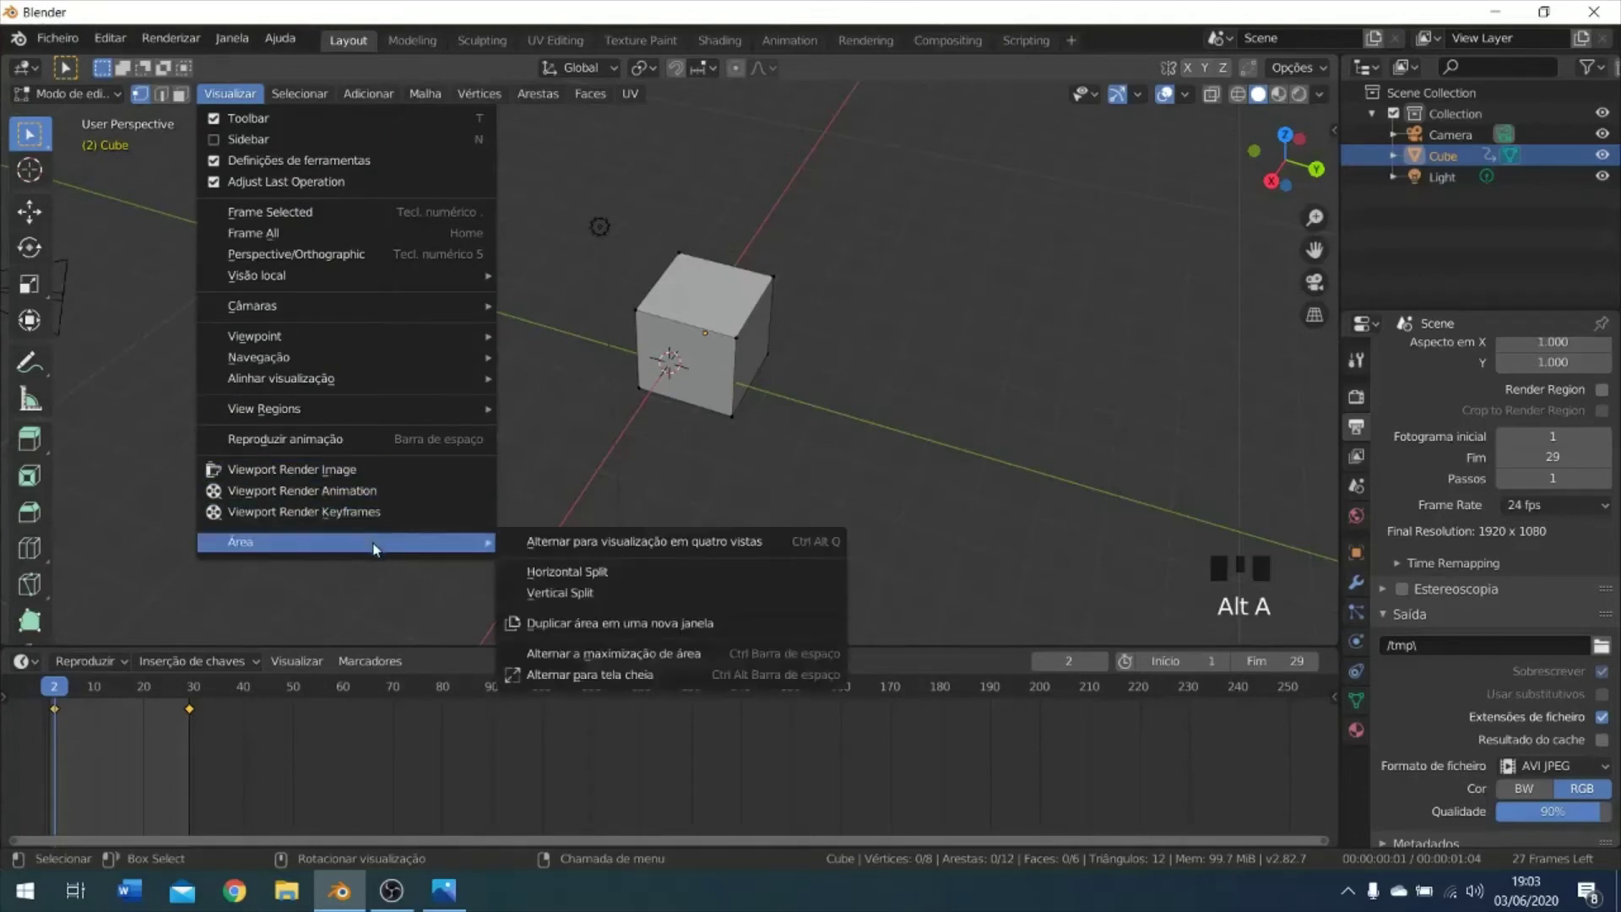
left_click(580, 542)
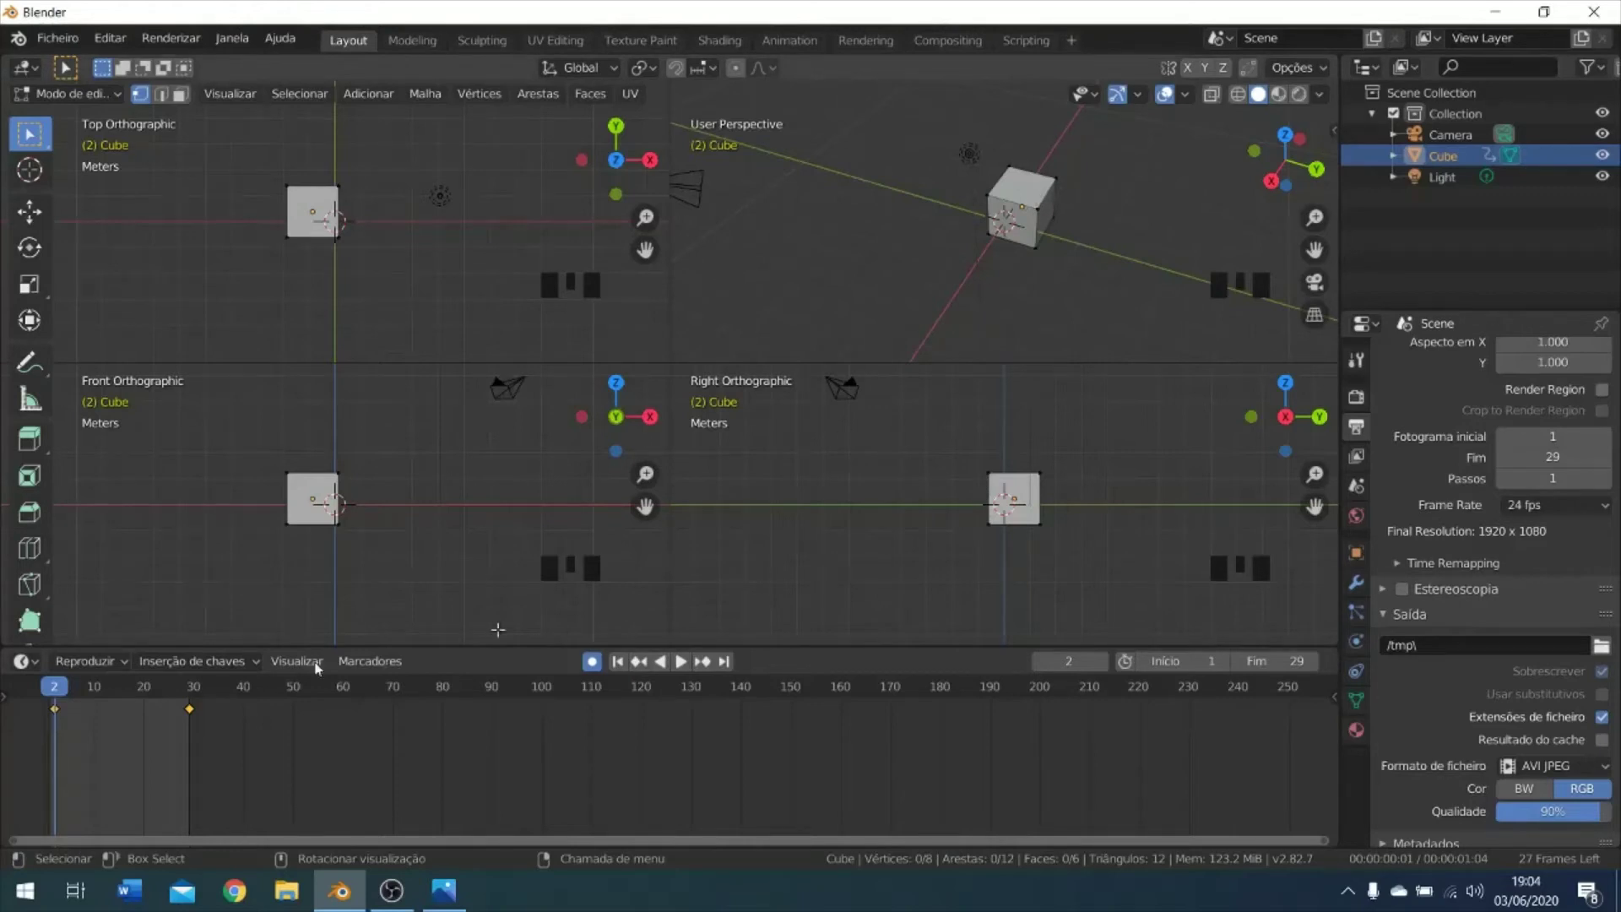
key("b")
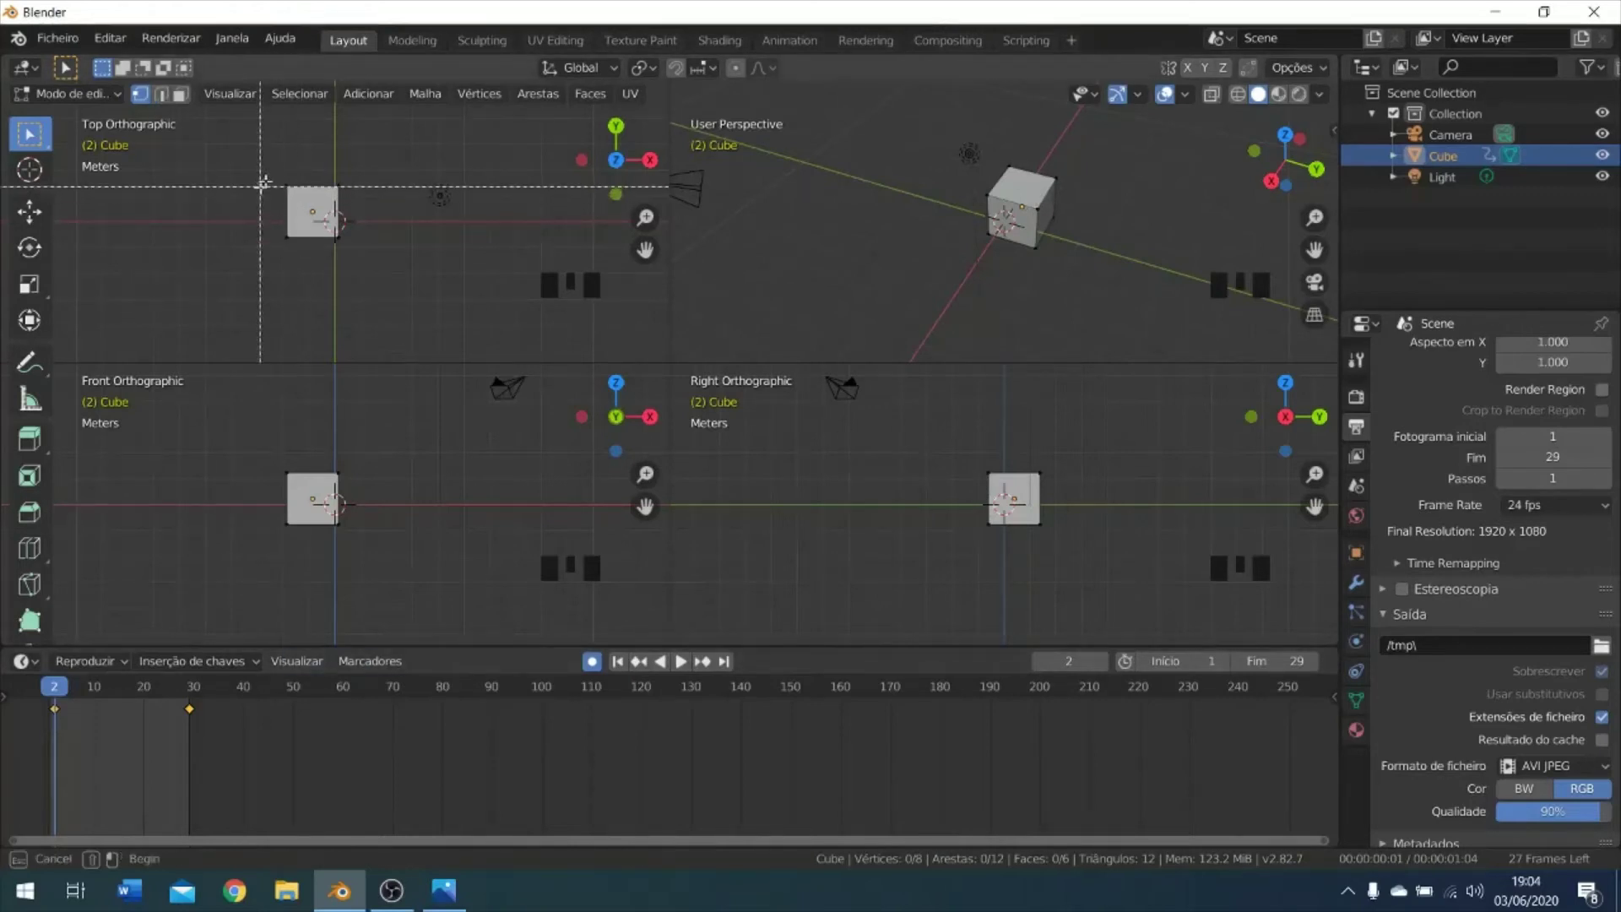
left_click_drag(278, 176, 391, 271)
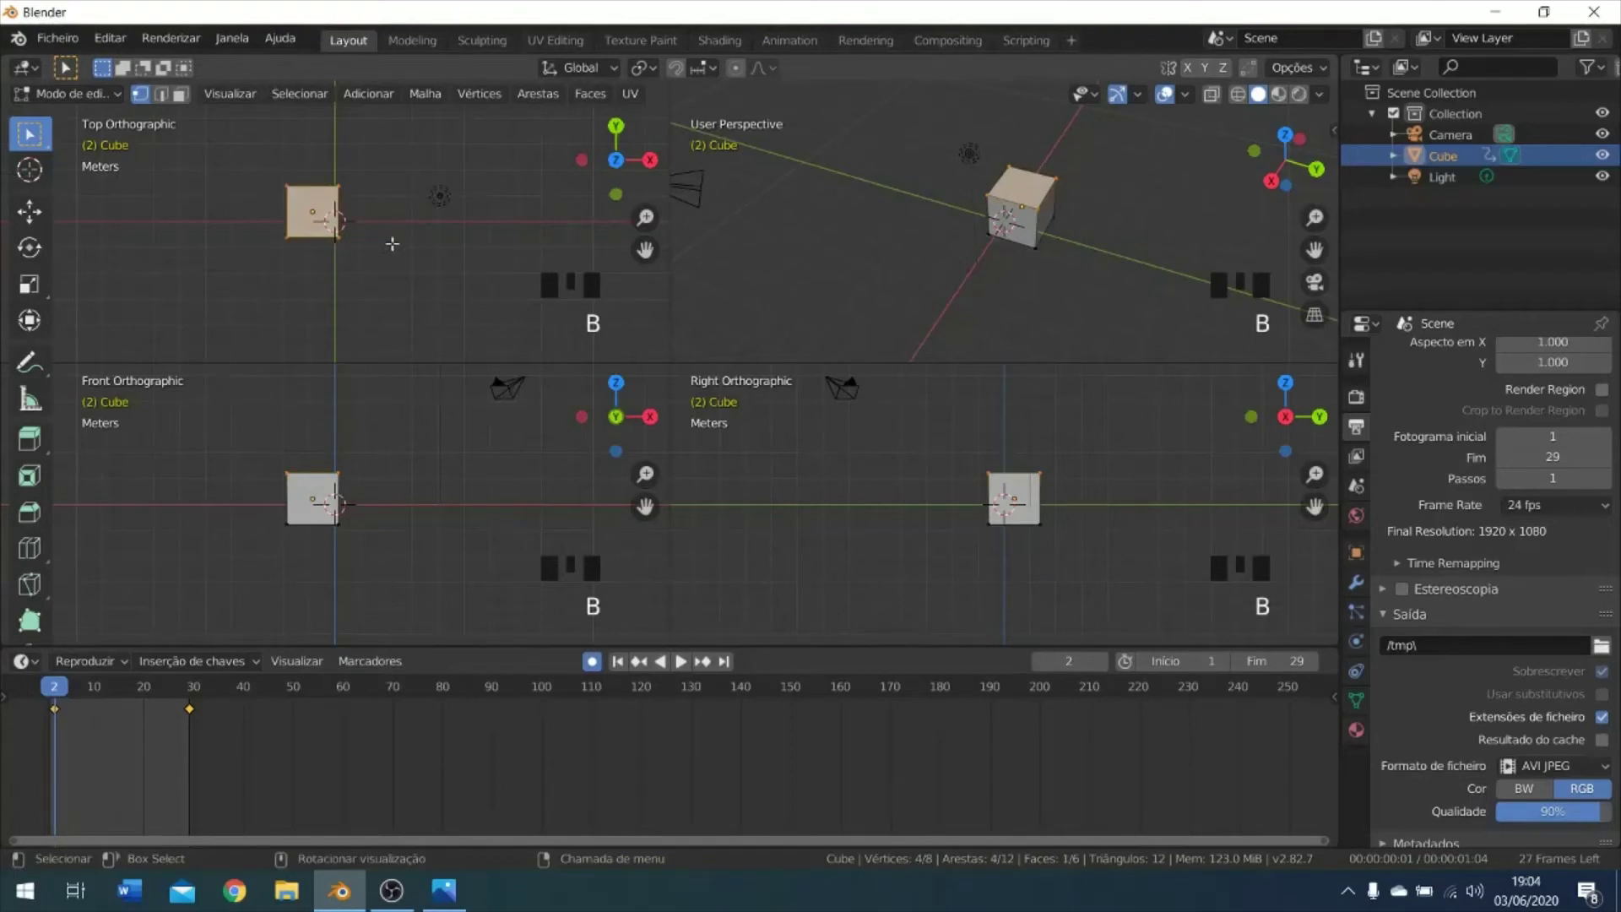
key("g")
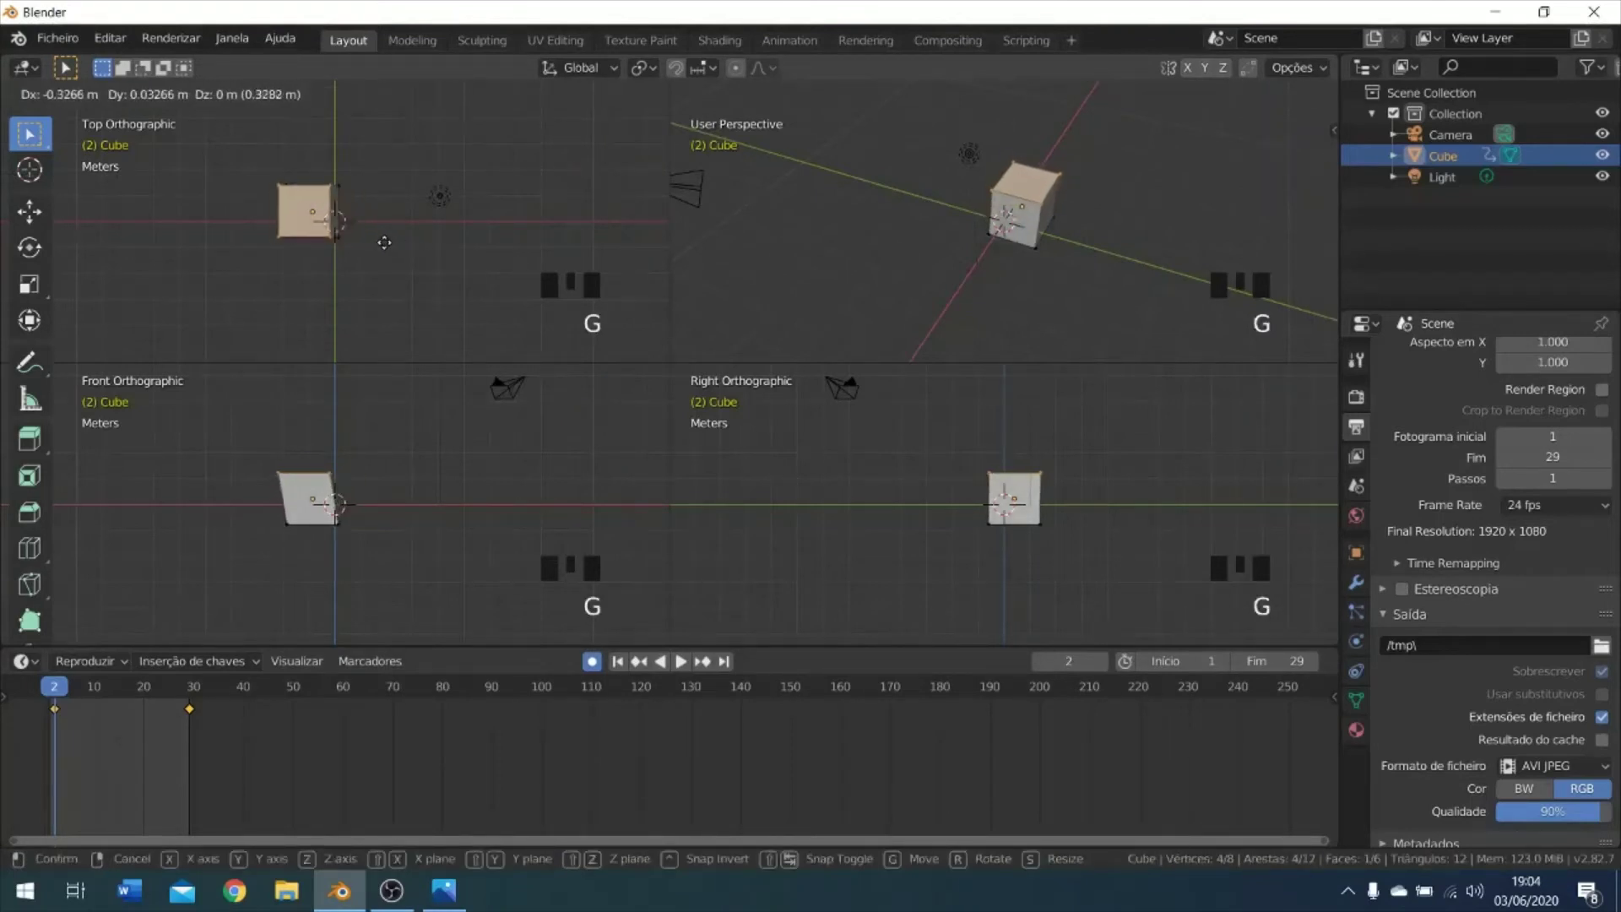
key("x")
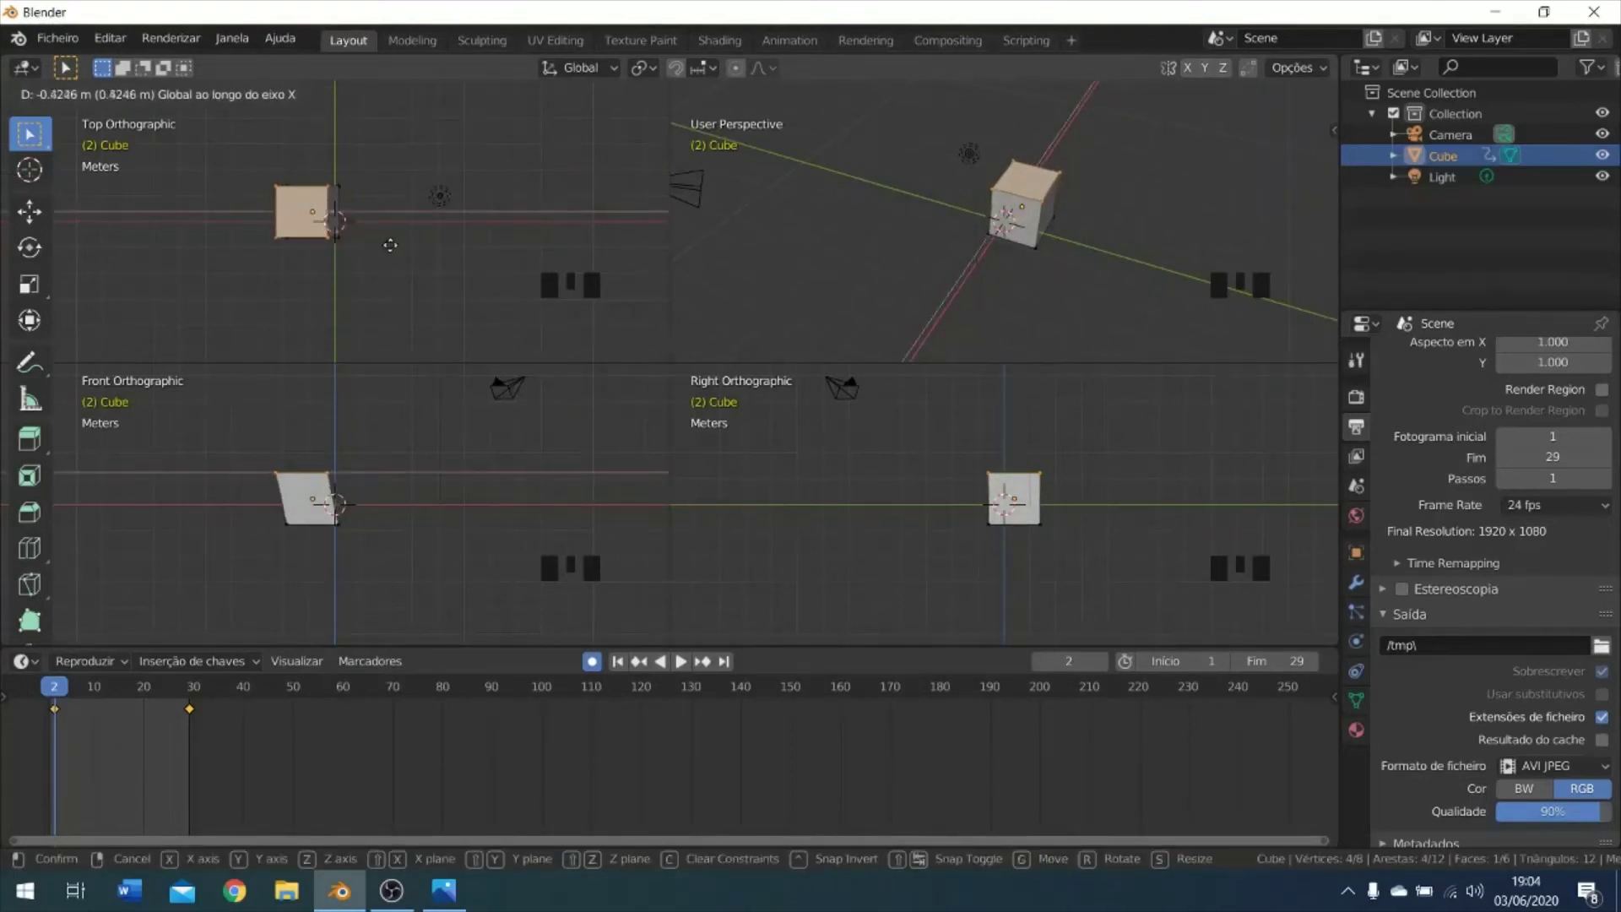
left_click(382, 236)
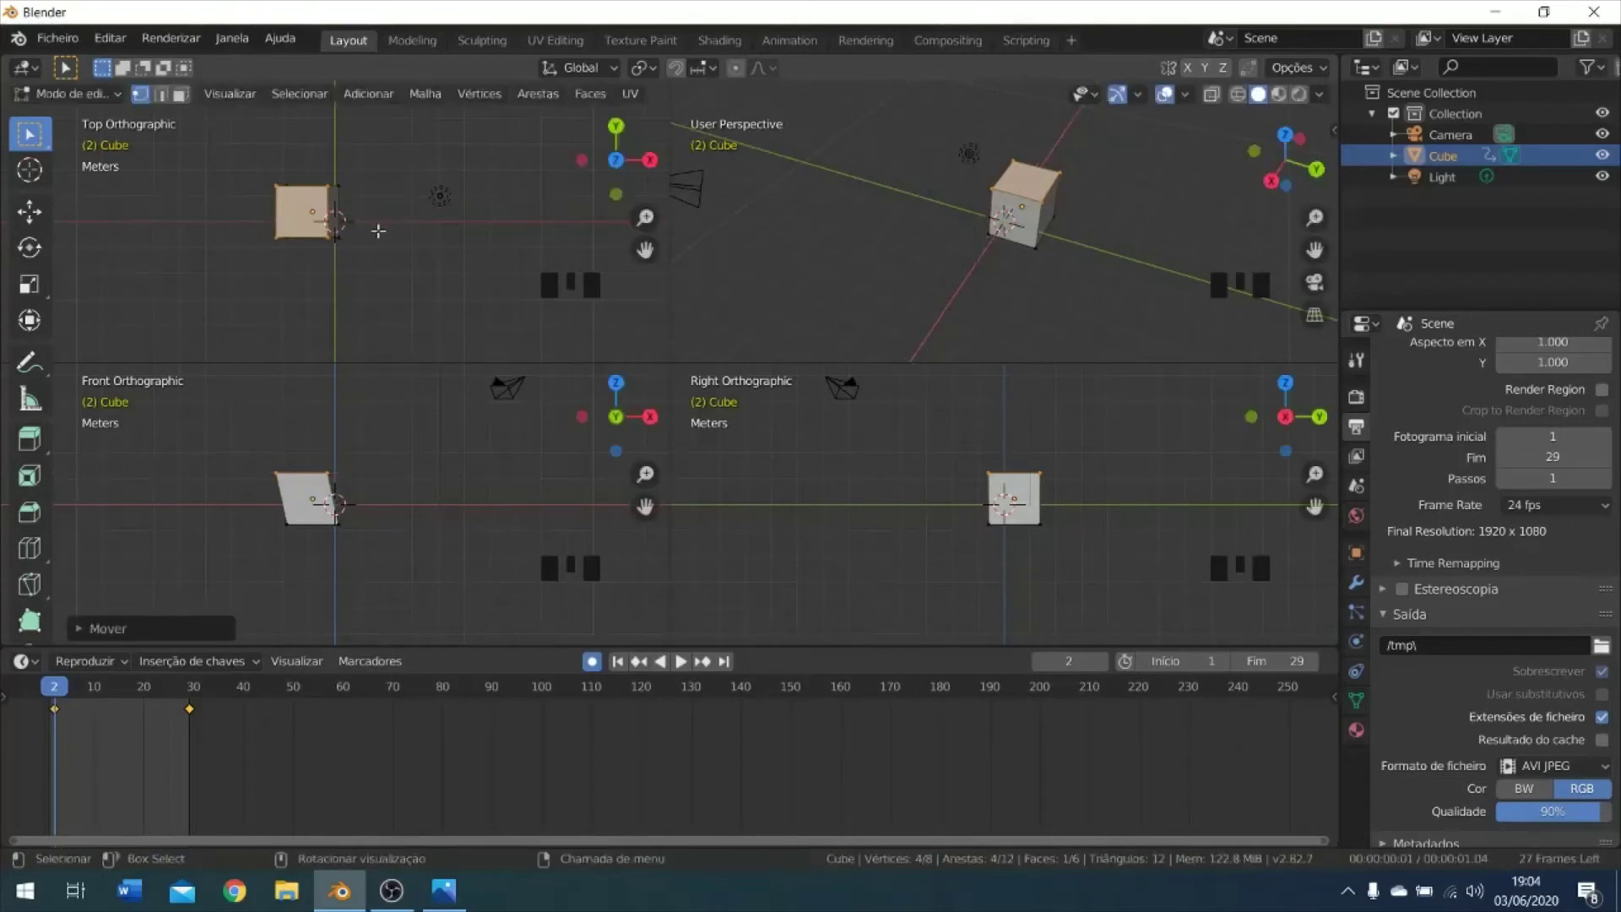
Box-select all of the cube's vertices in the top view and move them about 1 m in positive X.
key("b")
left_click_drag(261, 157, 394, 278)
middle_click(389, 274)
scroll(388, 253, "down", 1)
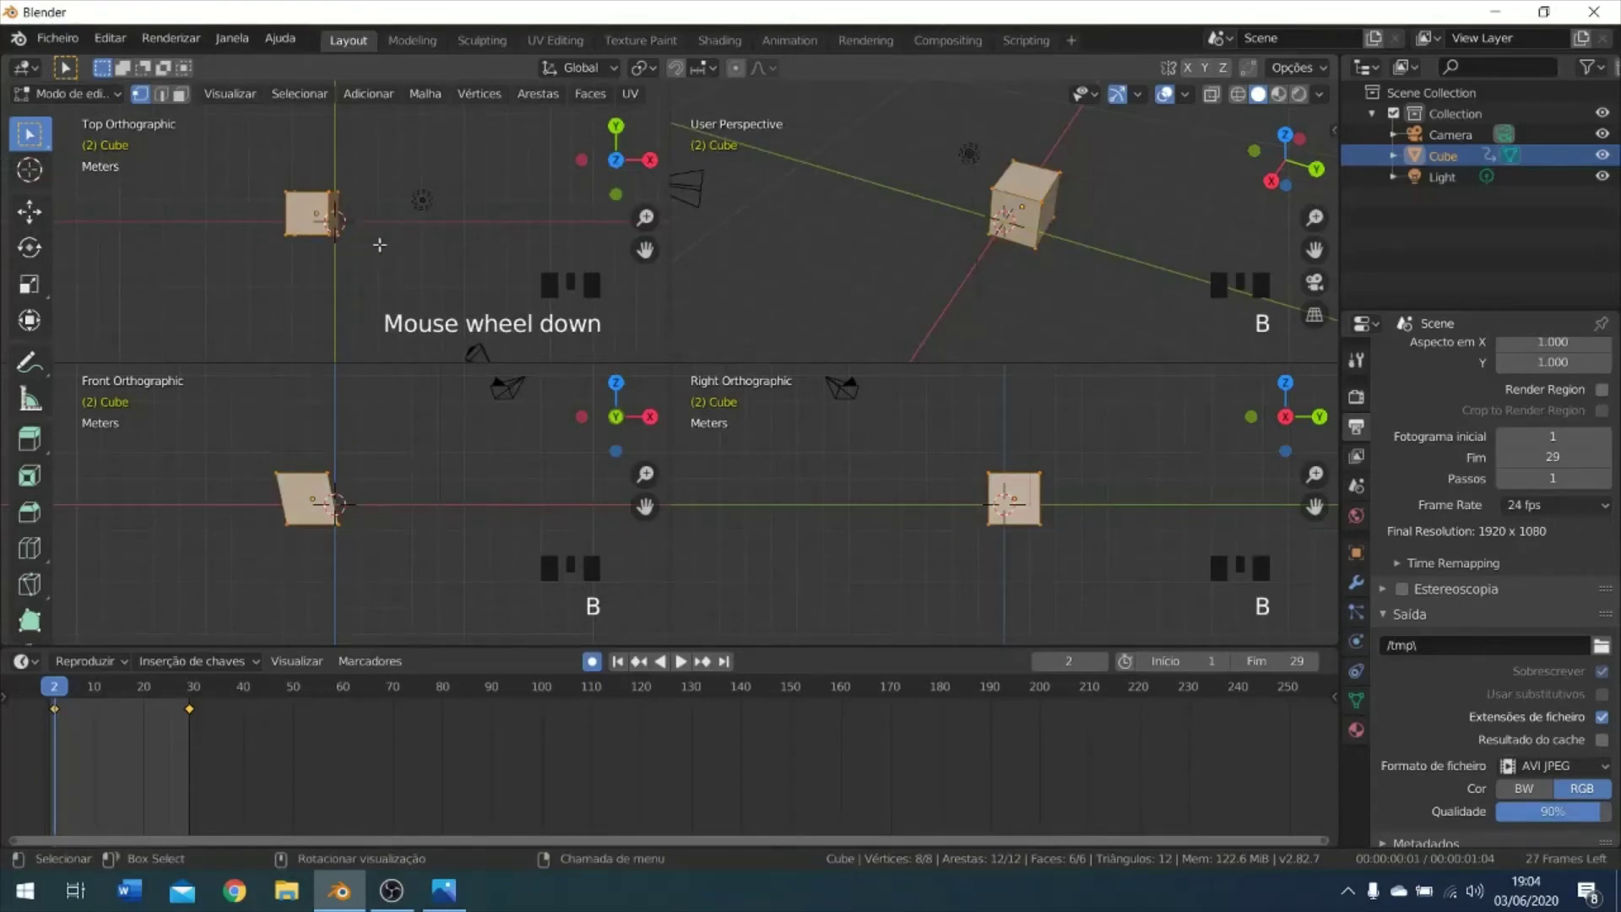
key("g")
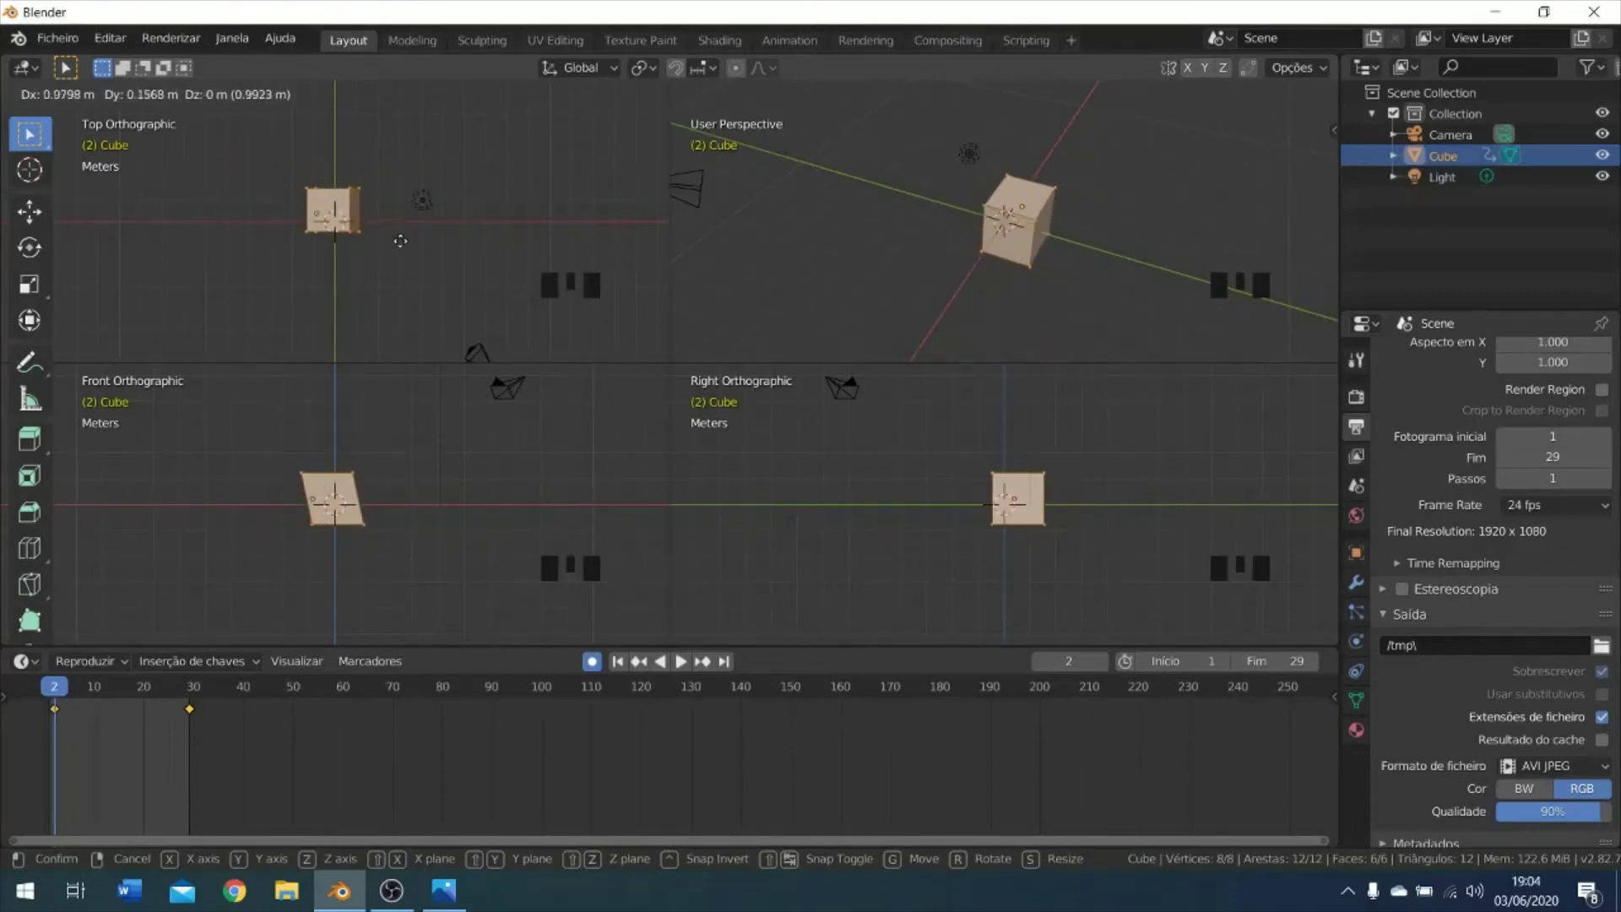
left_click(402, 245)
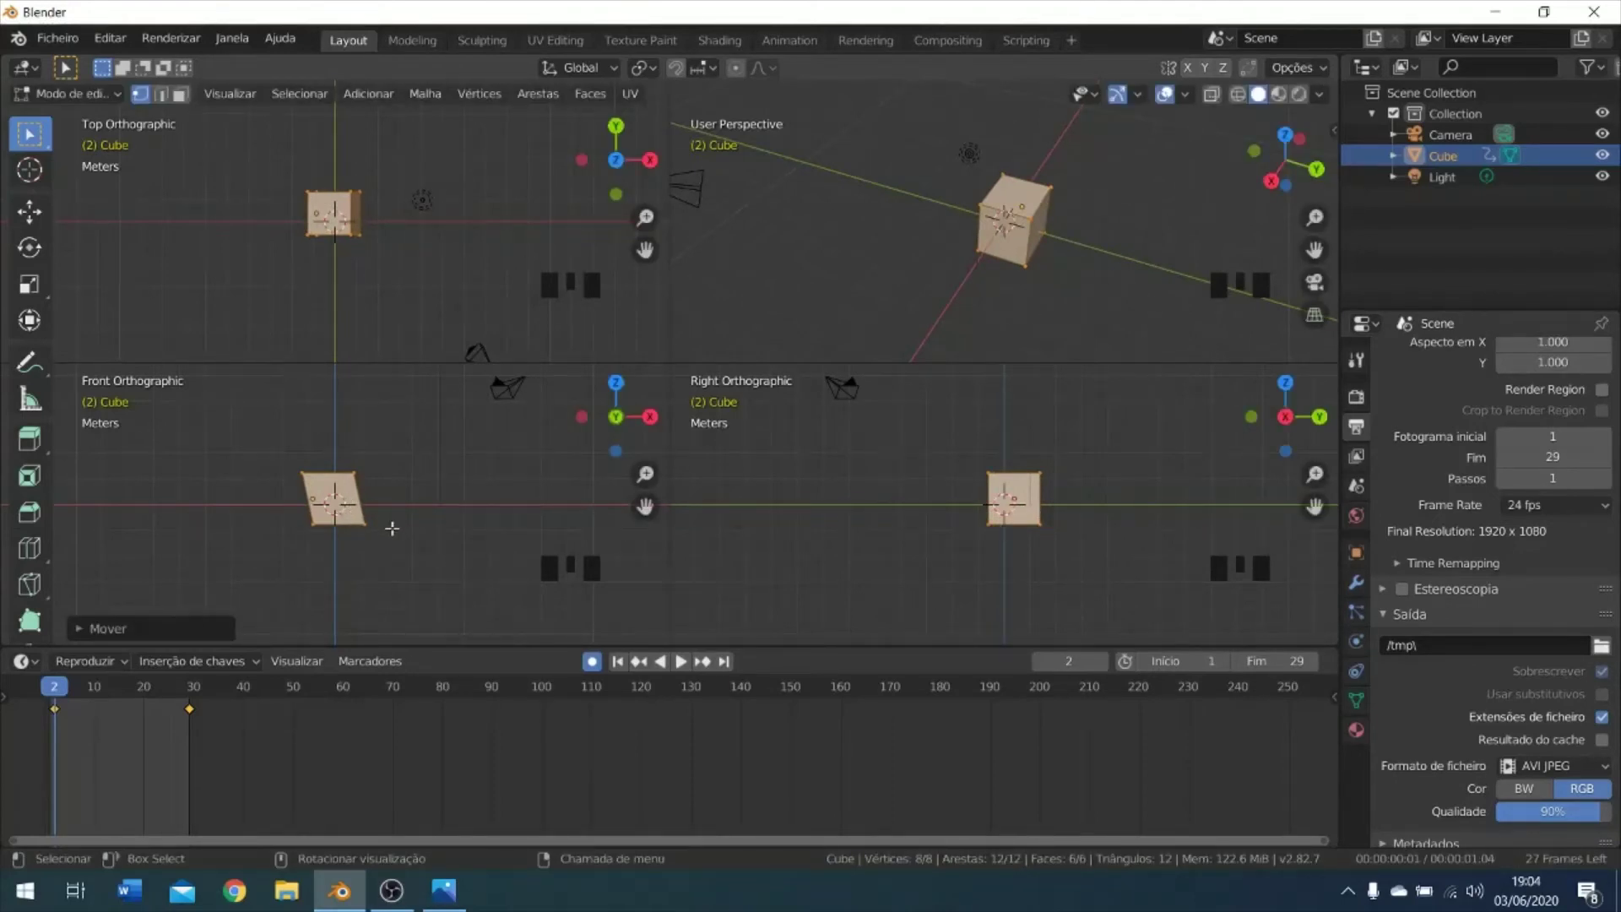
Box-select the cube's front face in the front view and move it slightly, about -0.1 m in X and 0.1 m in Z.
left_click(389, 460)
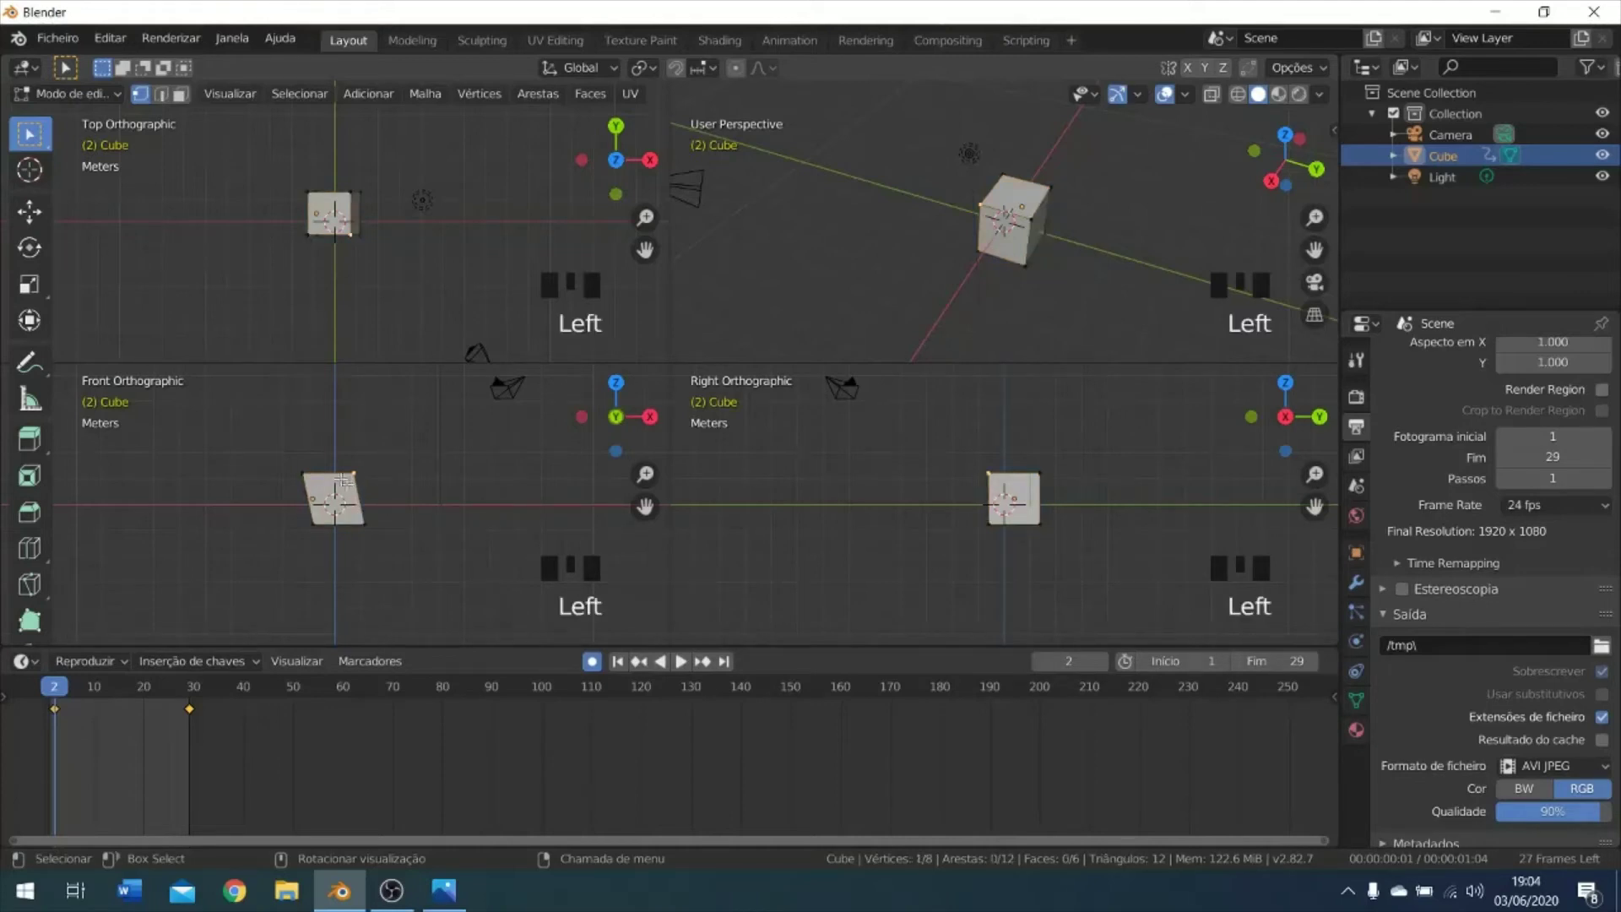
key("b")
left_click_drag(282, 460, 430, 547)
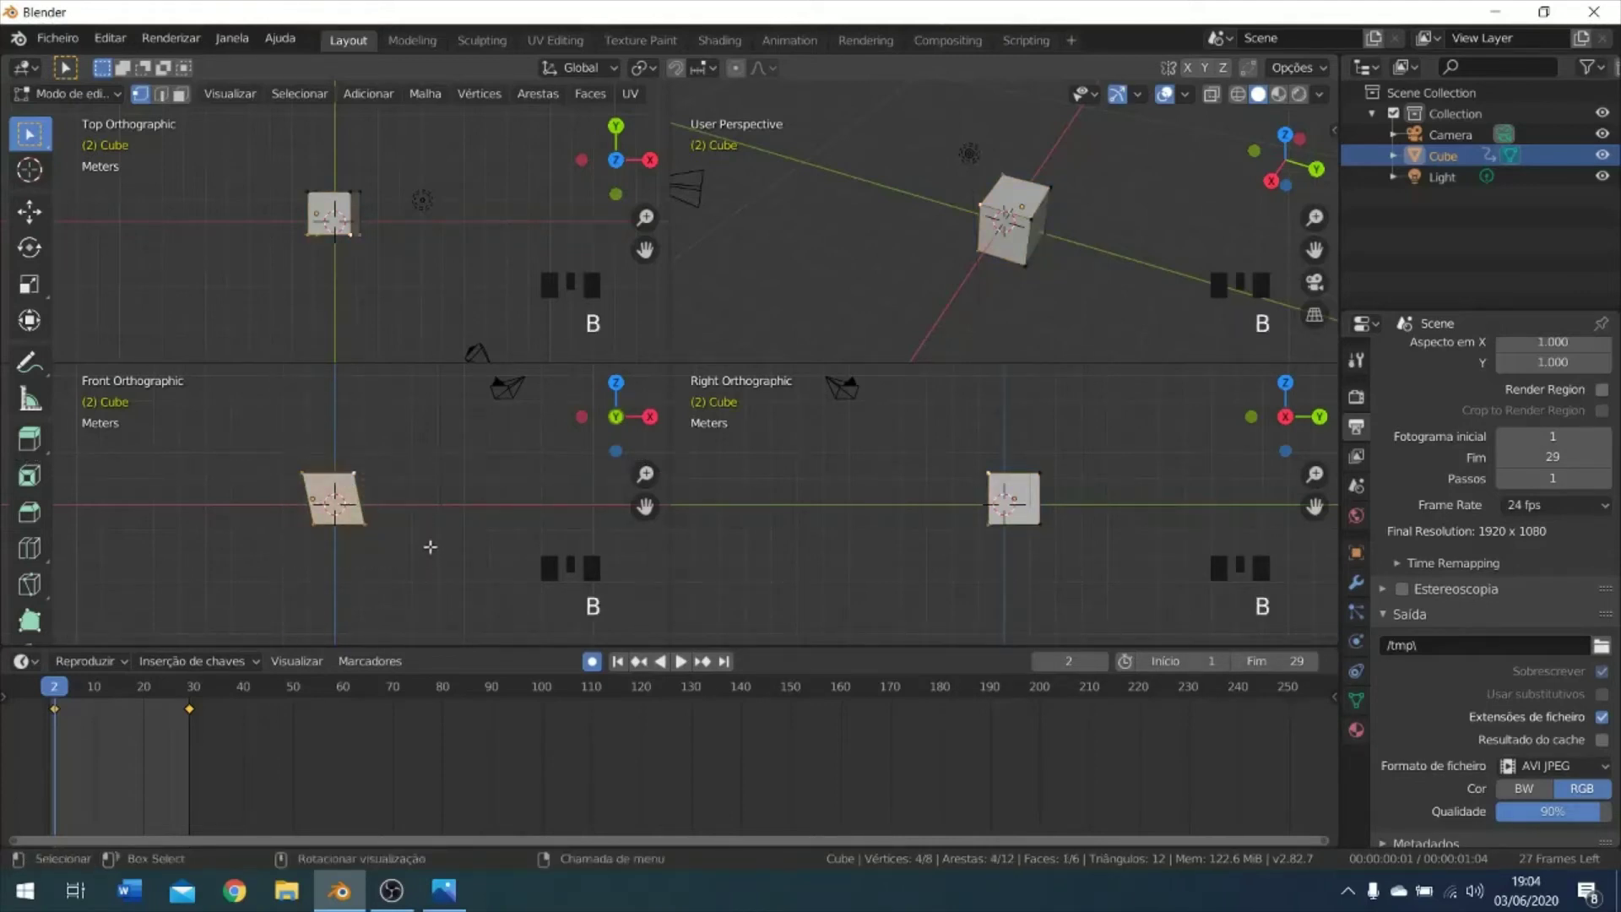
key("g")
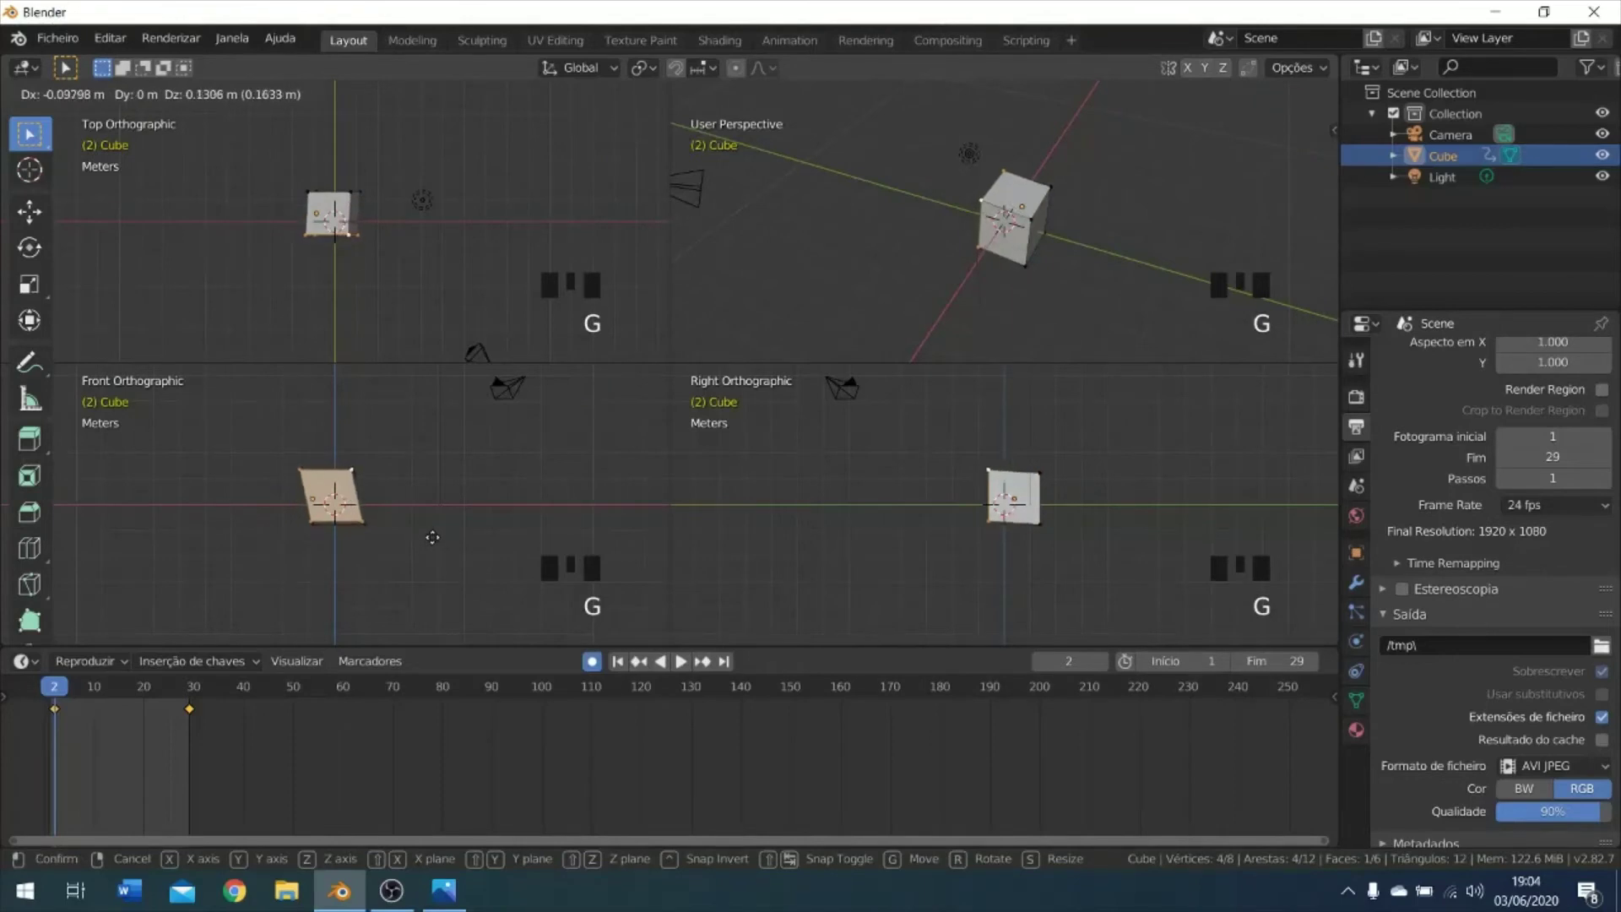
left_click(431, 537)
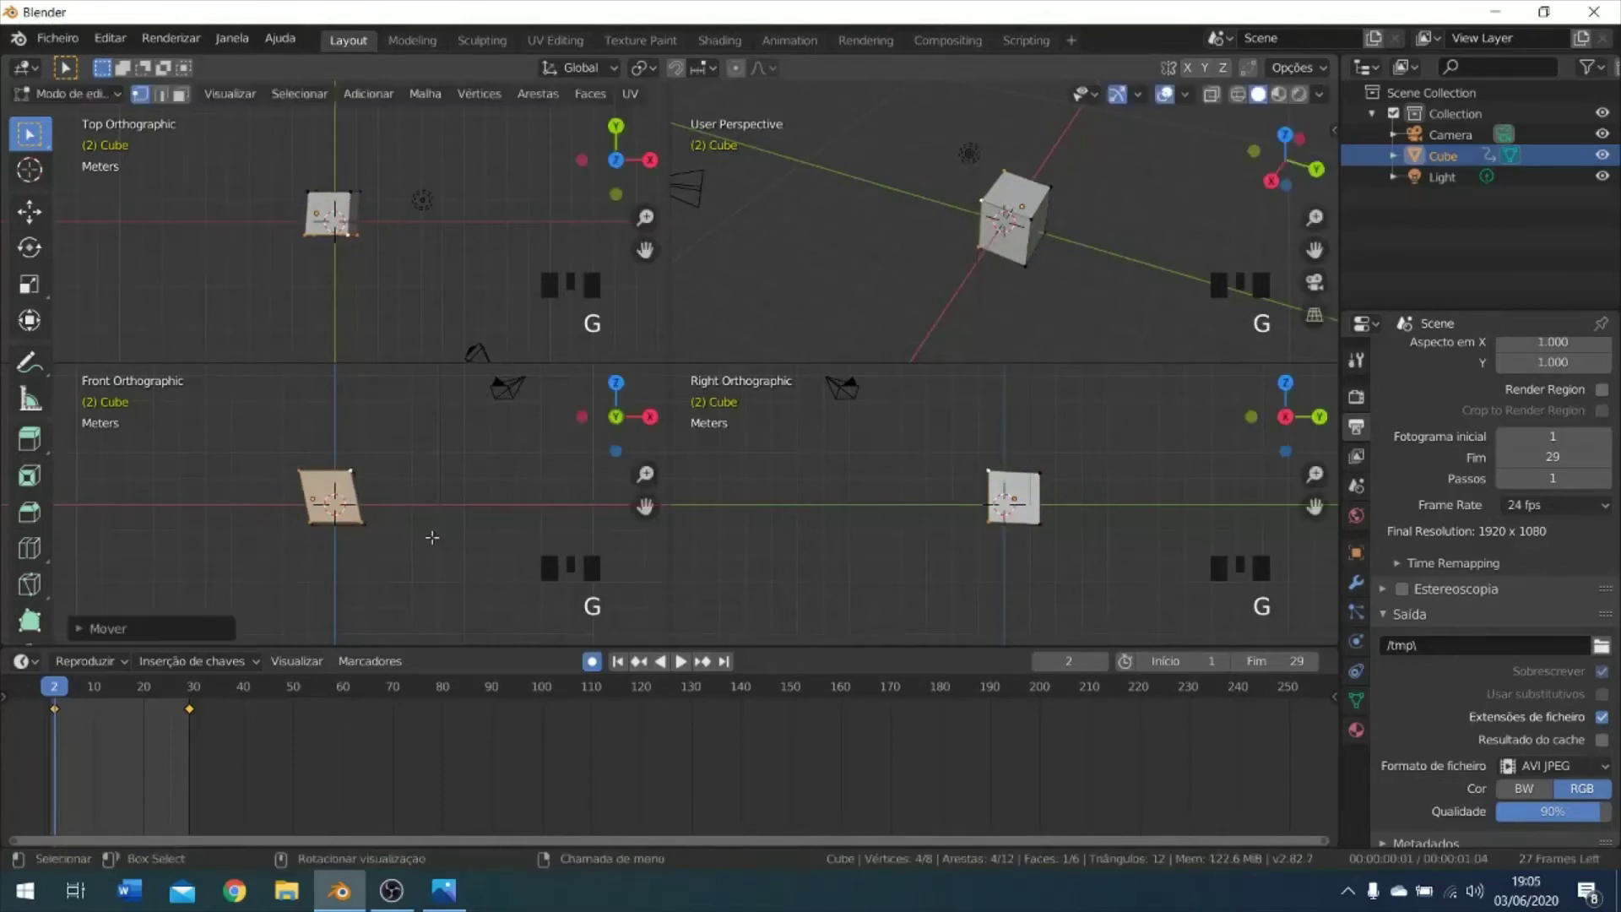
left_click(1012, 492)
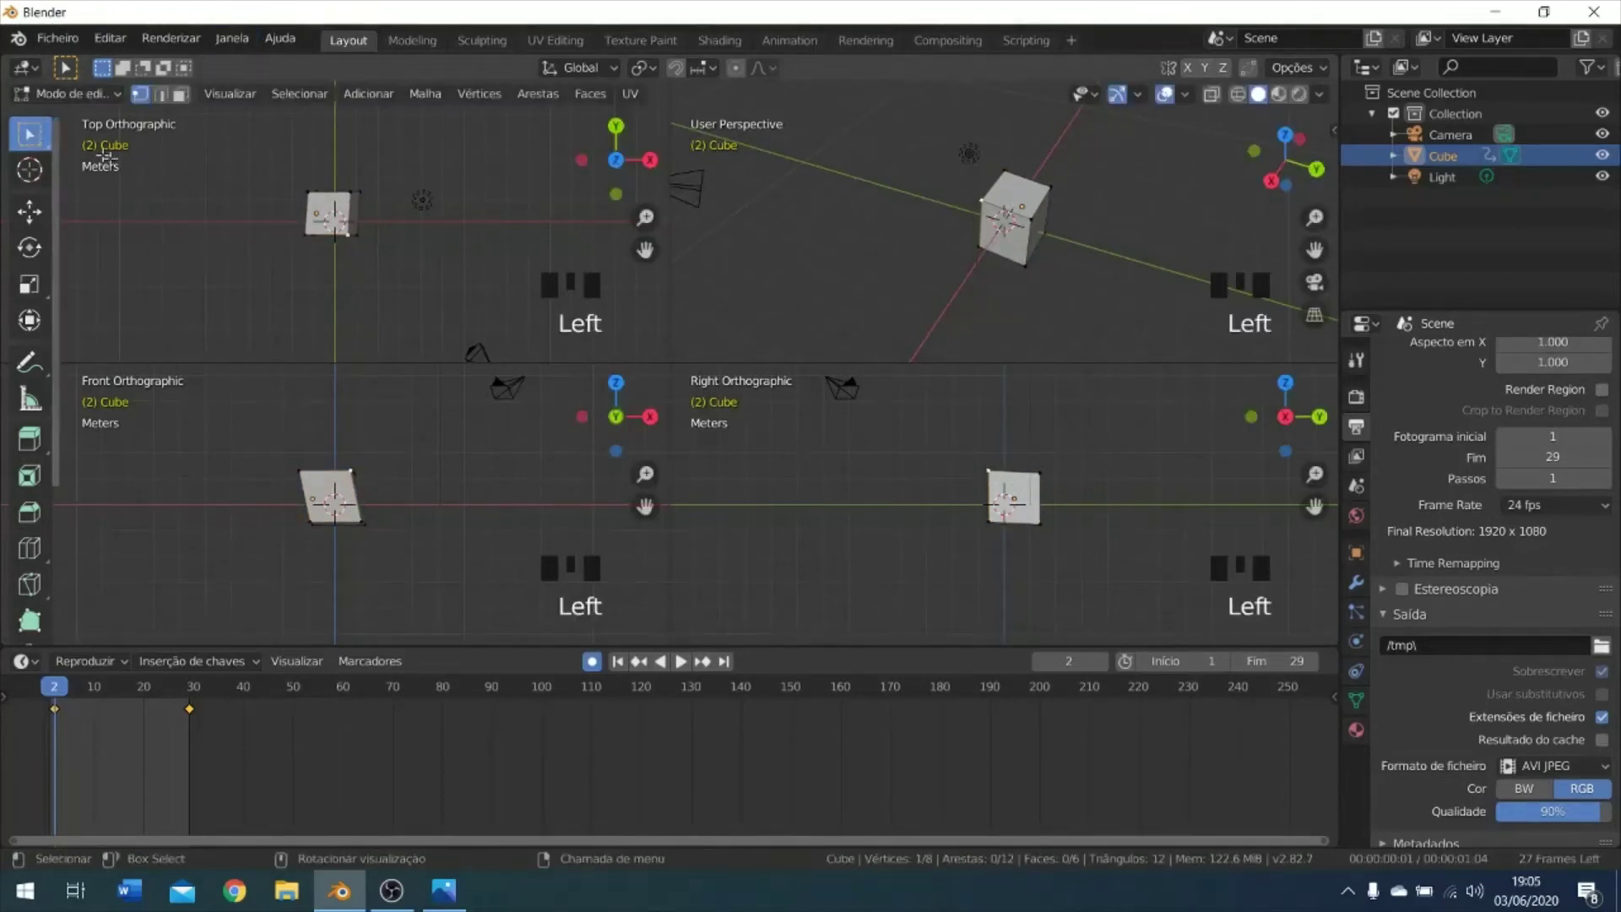
Switch to Object Mode and move the whole cube closer to the origin, first in the top view and again in the right view.
key("Tab")
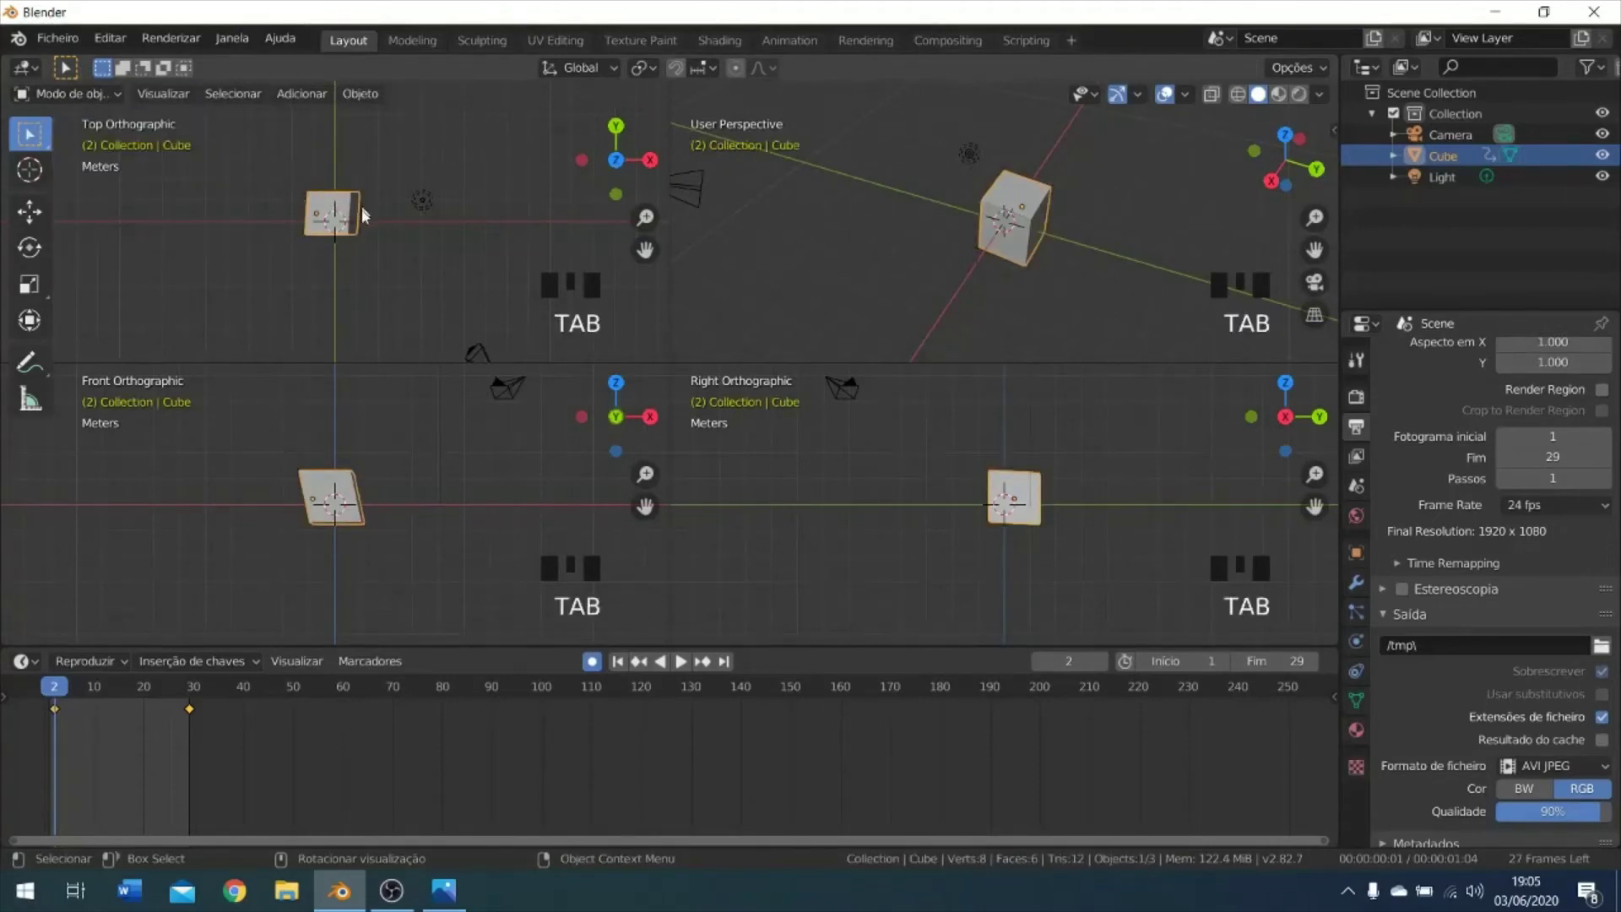
key("g")
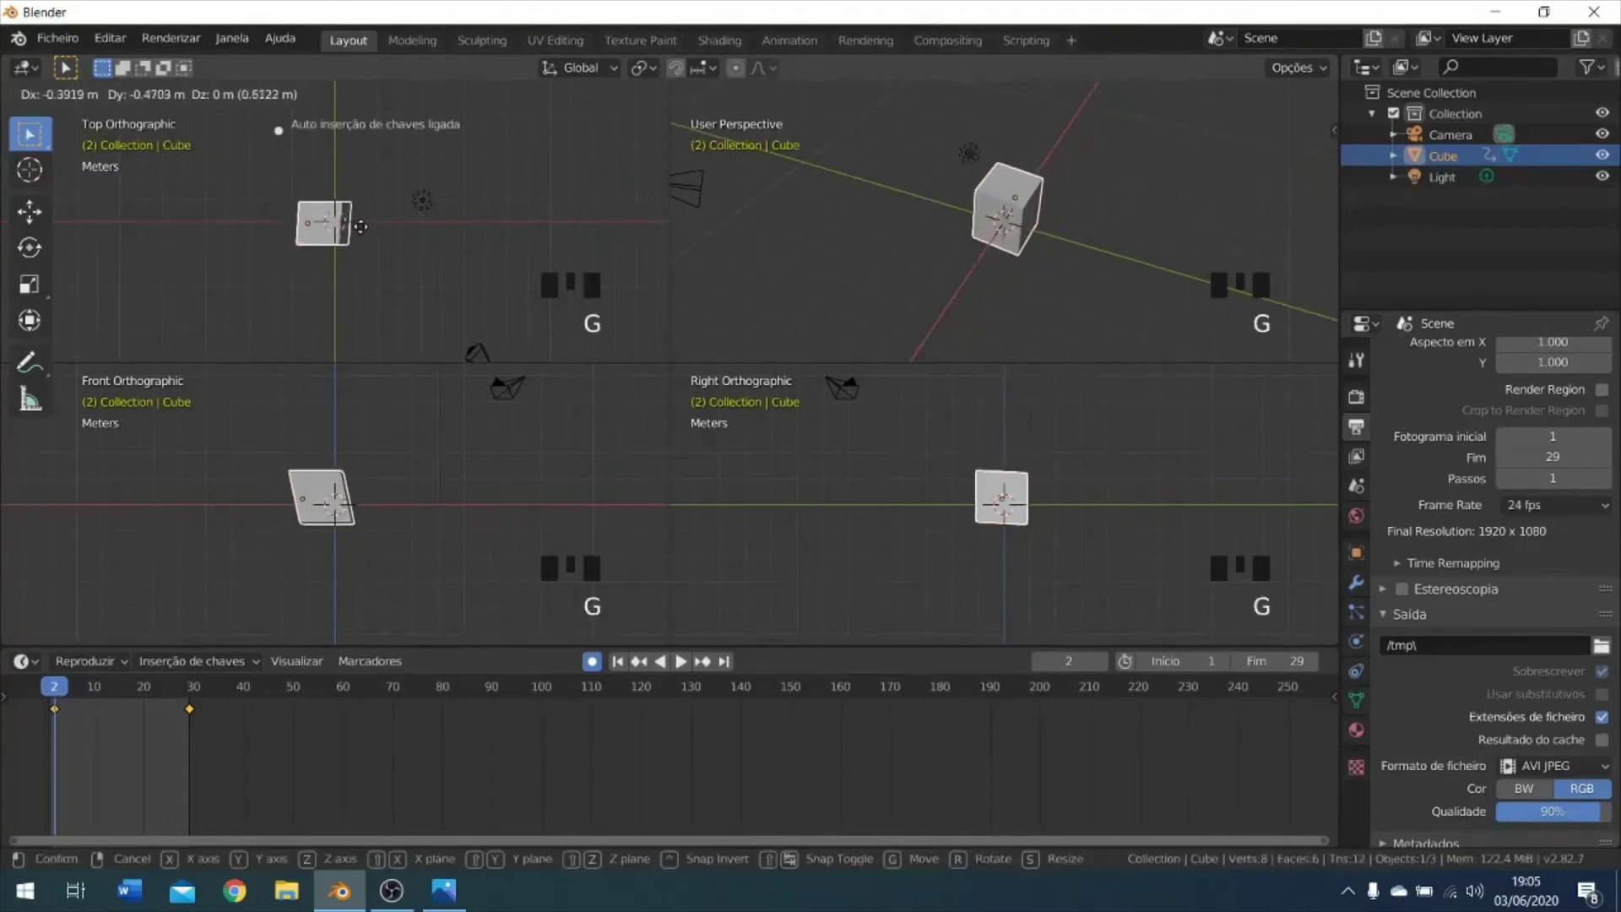
left_click(365, 231)
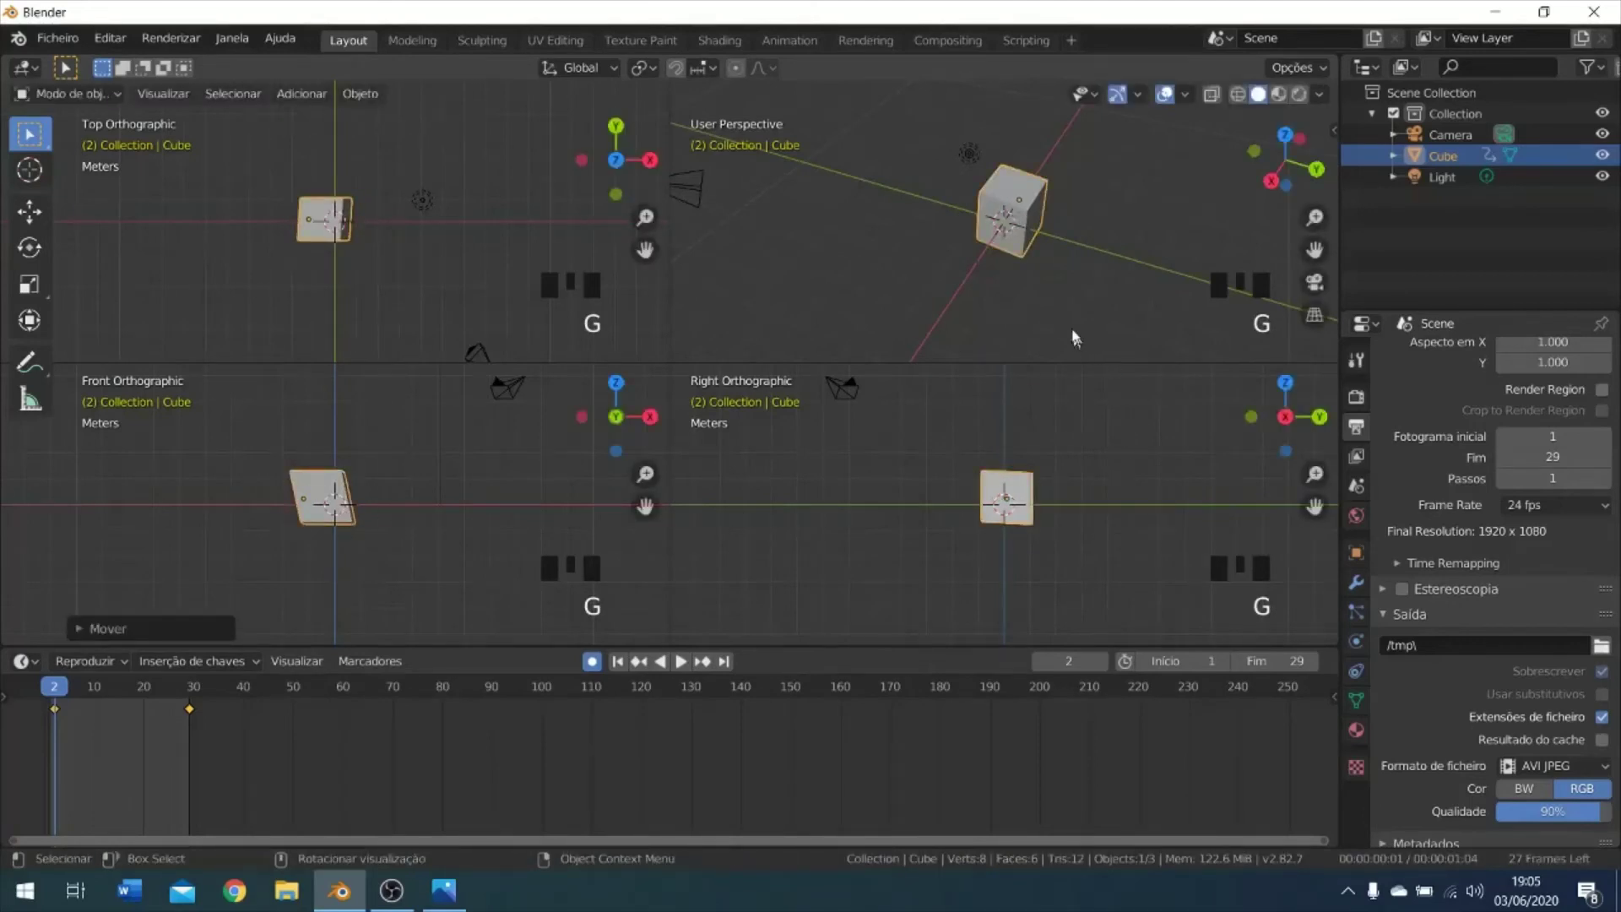
left_click(1024, 498)
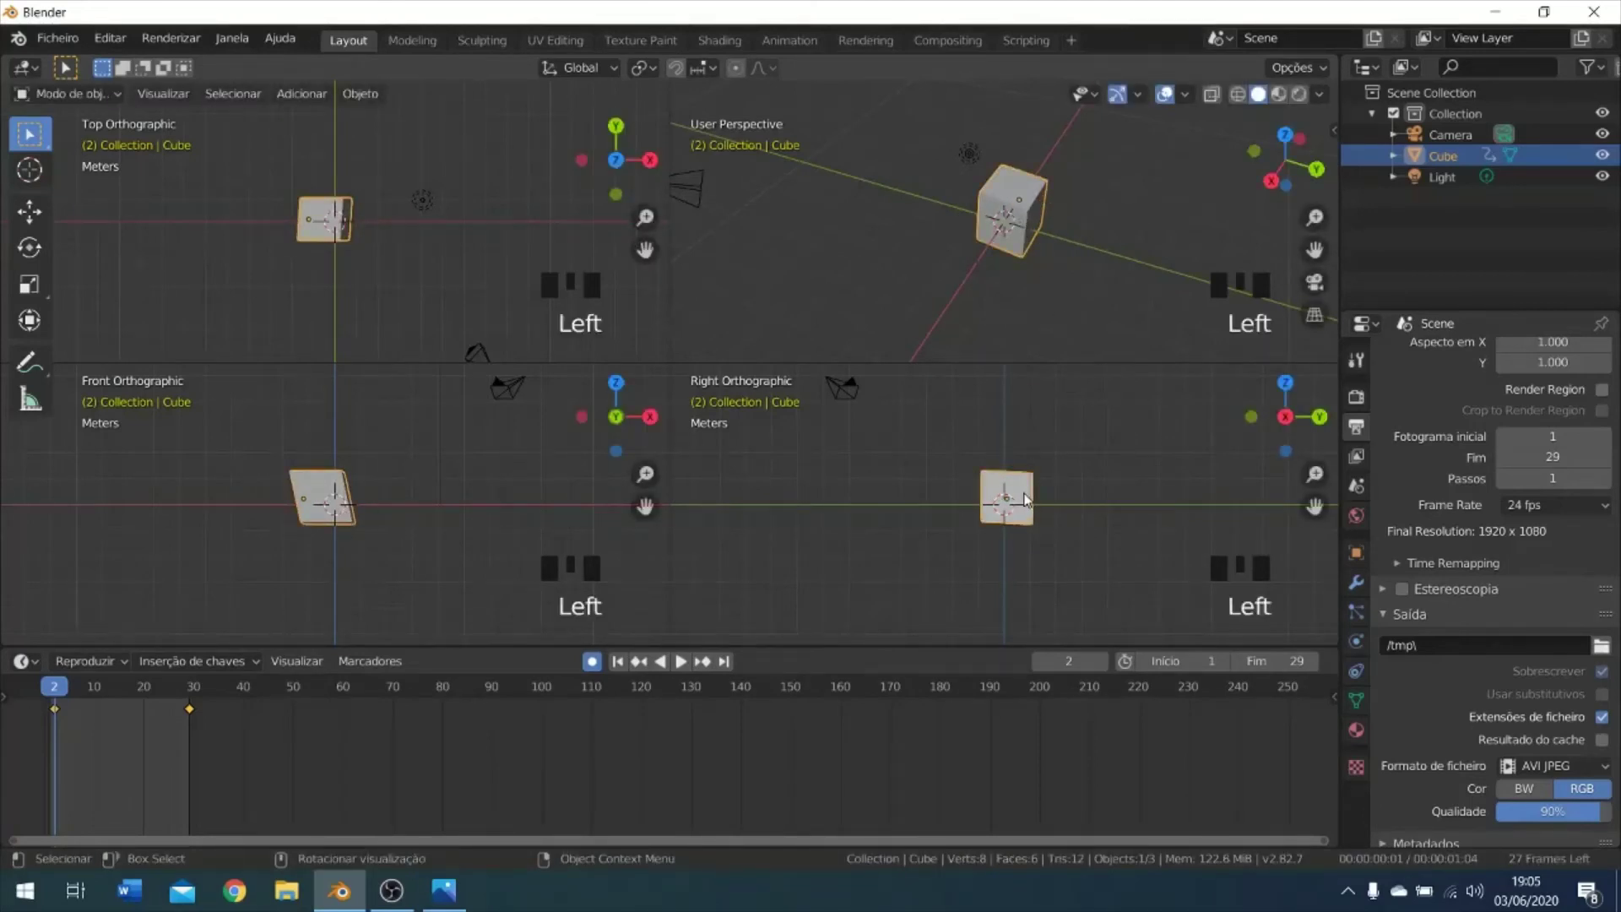
key("g")
left_click(1023, 501)
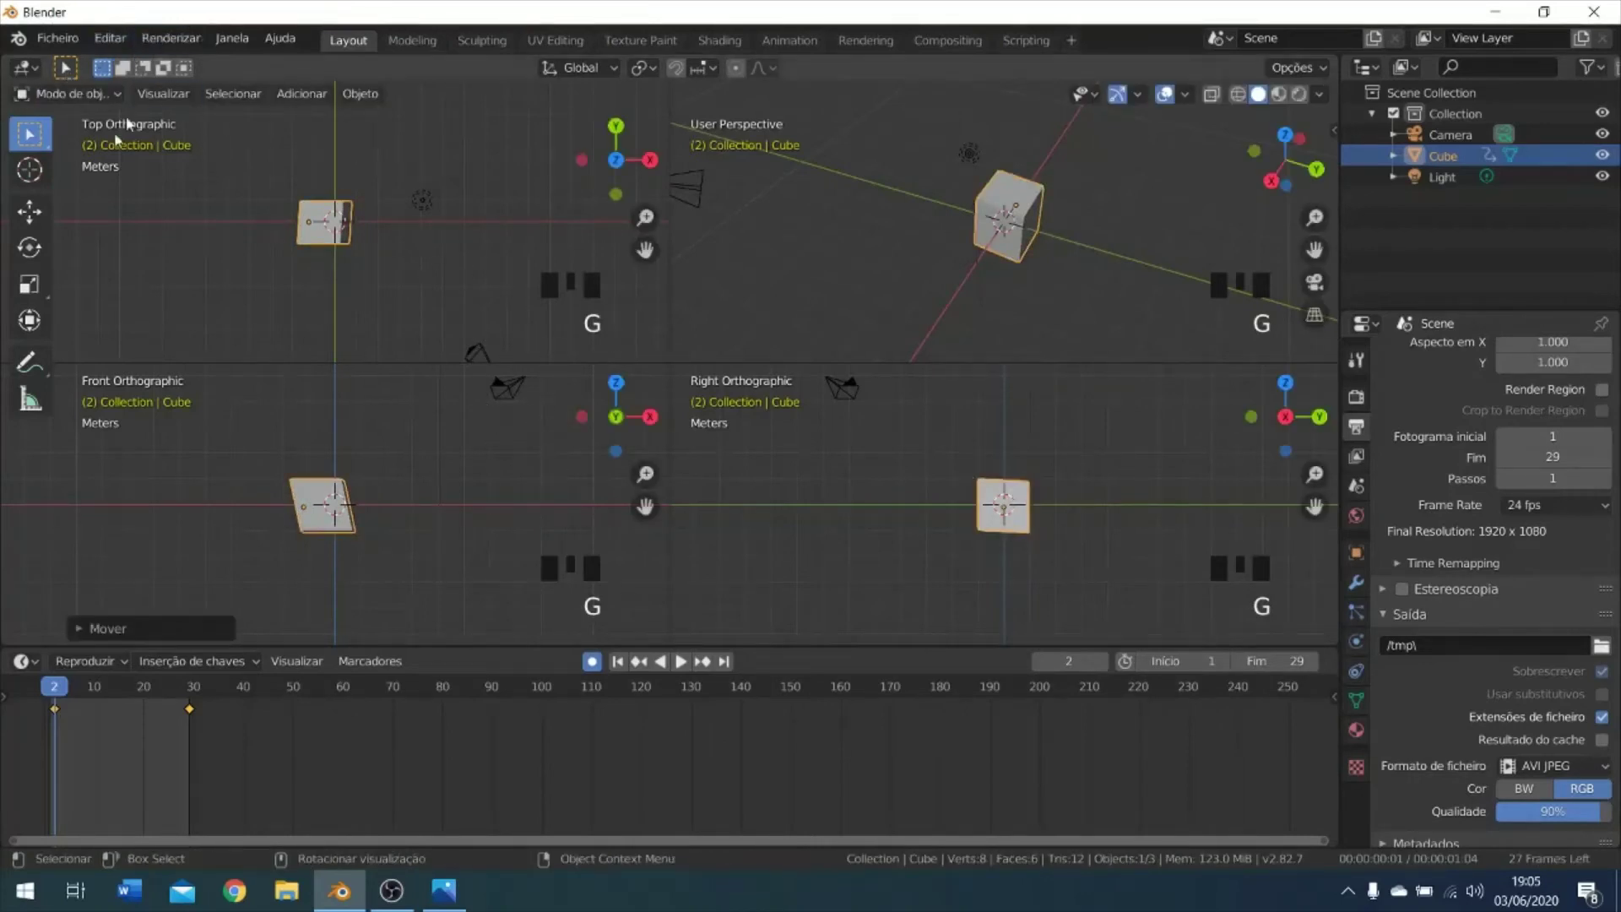
Toggle quad view off to return to the single user perspective view.
left_click(160, 94)
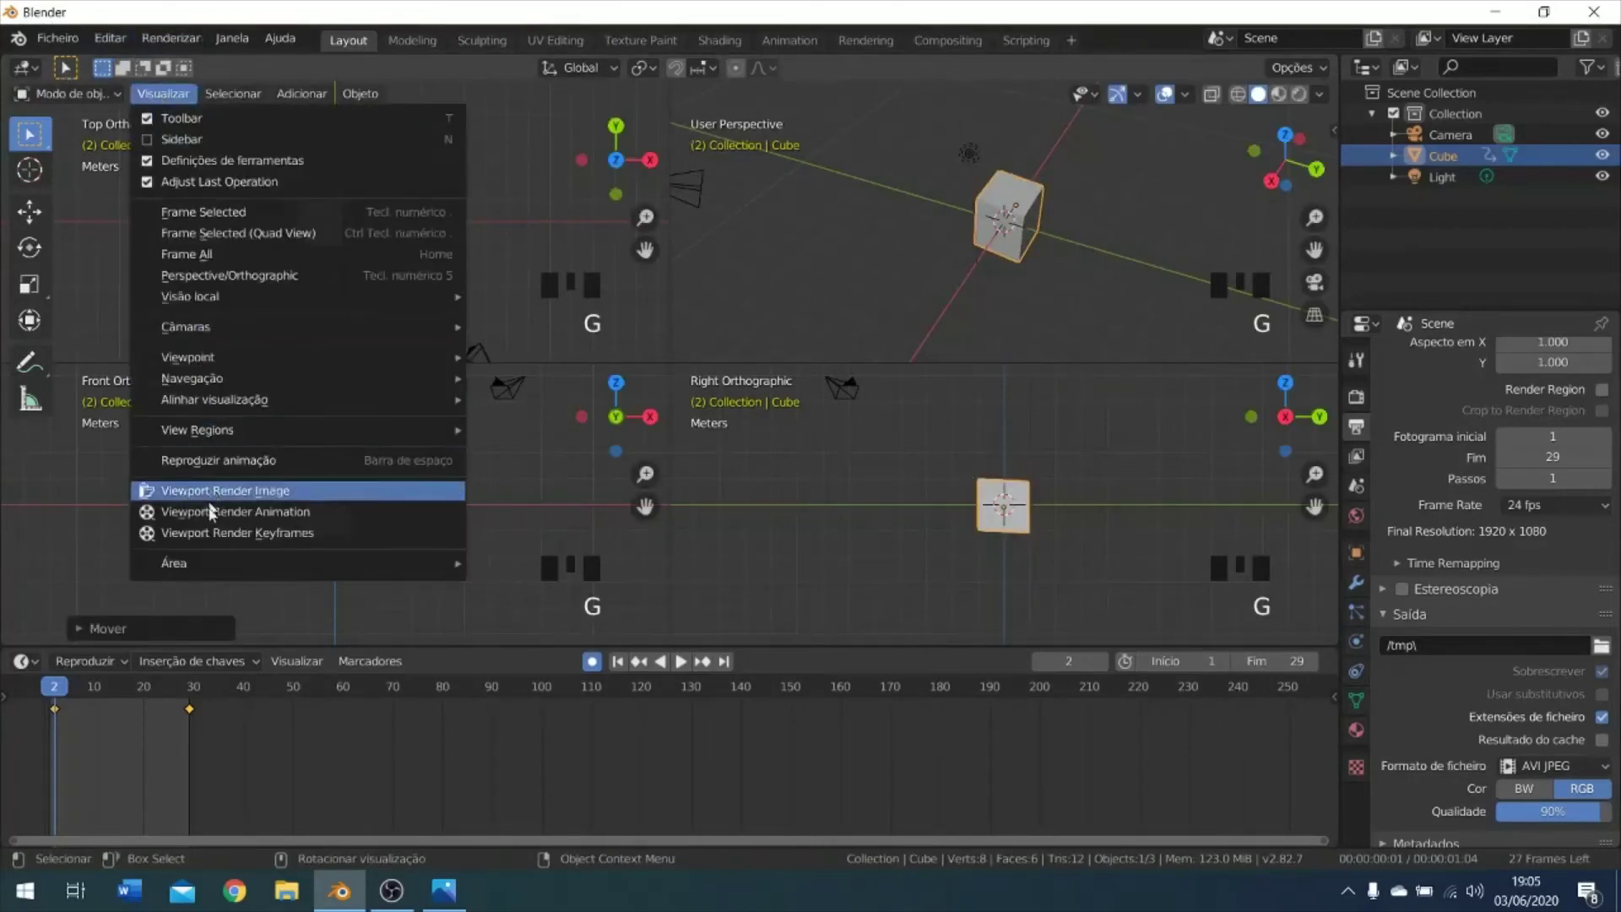
mouse_move(197, 562)
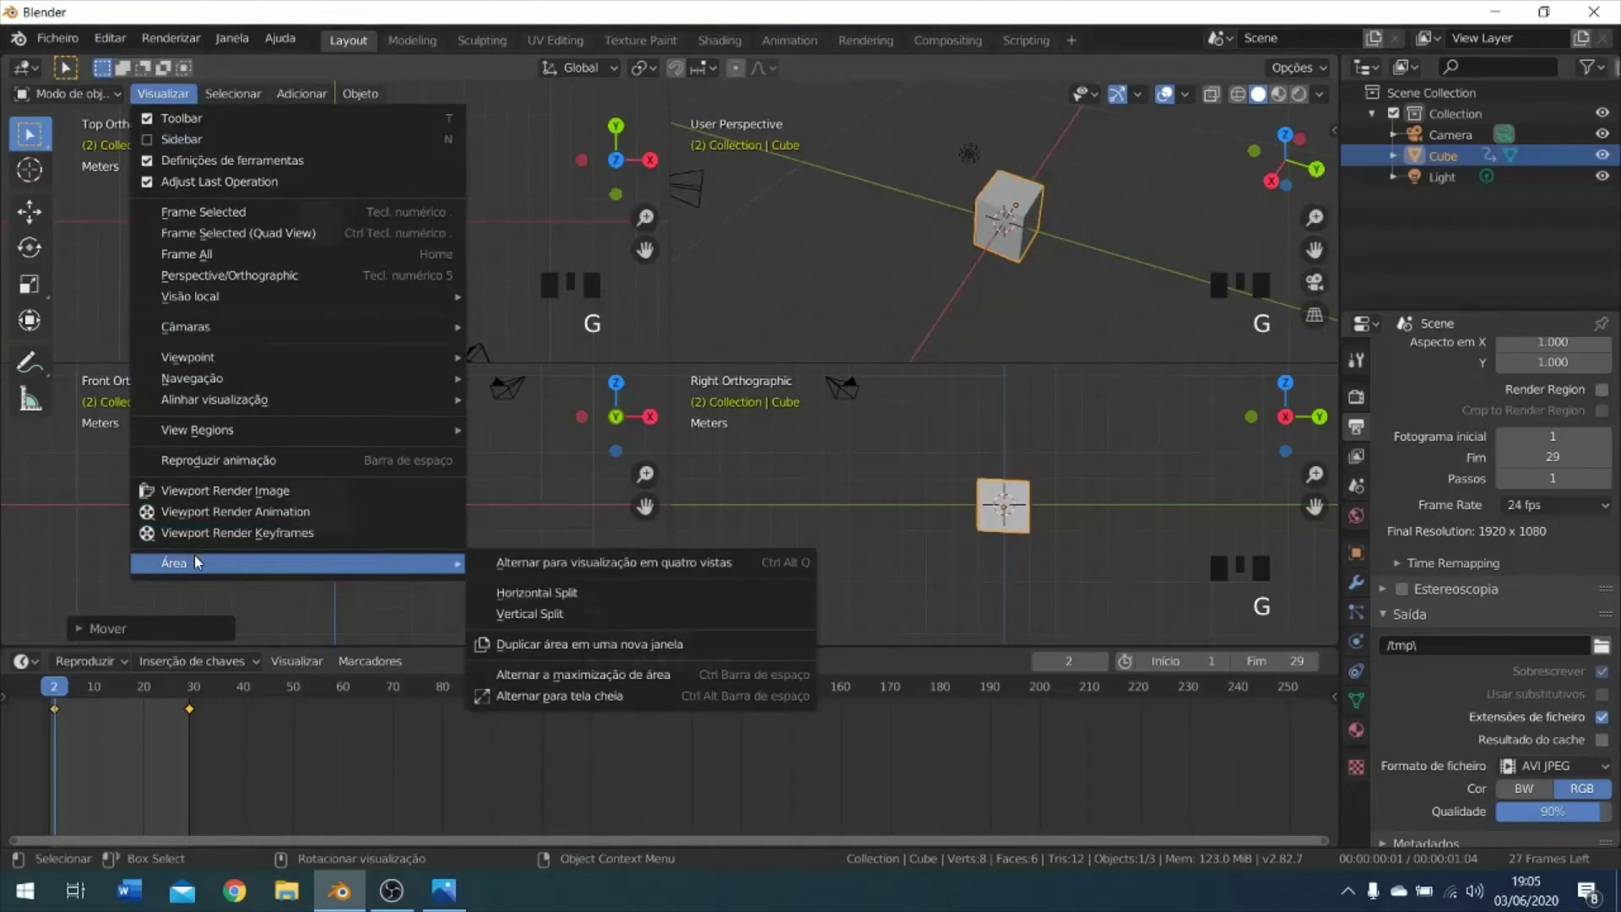
left_click(638, 564)
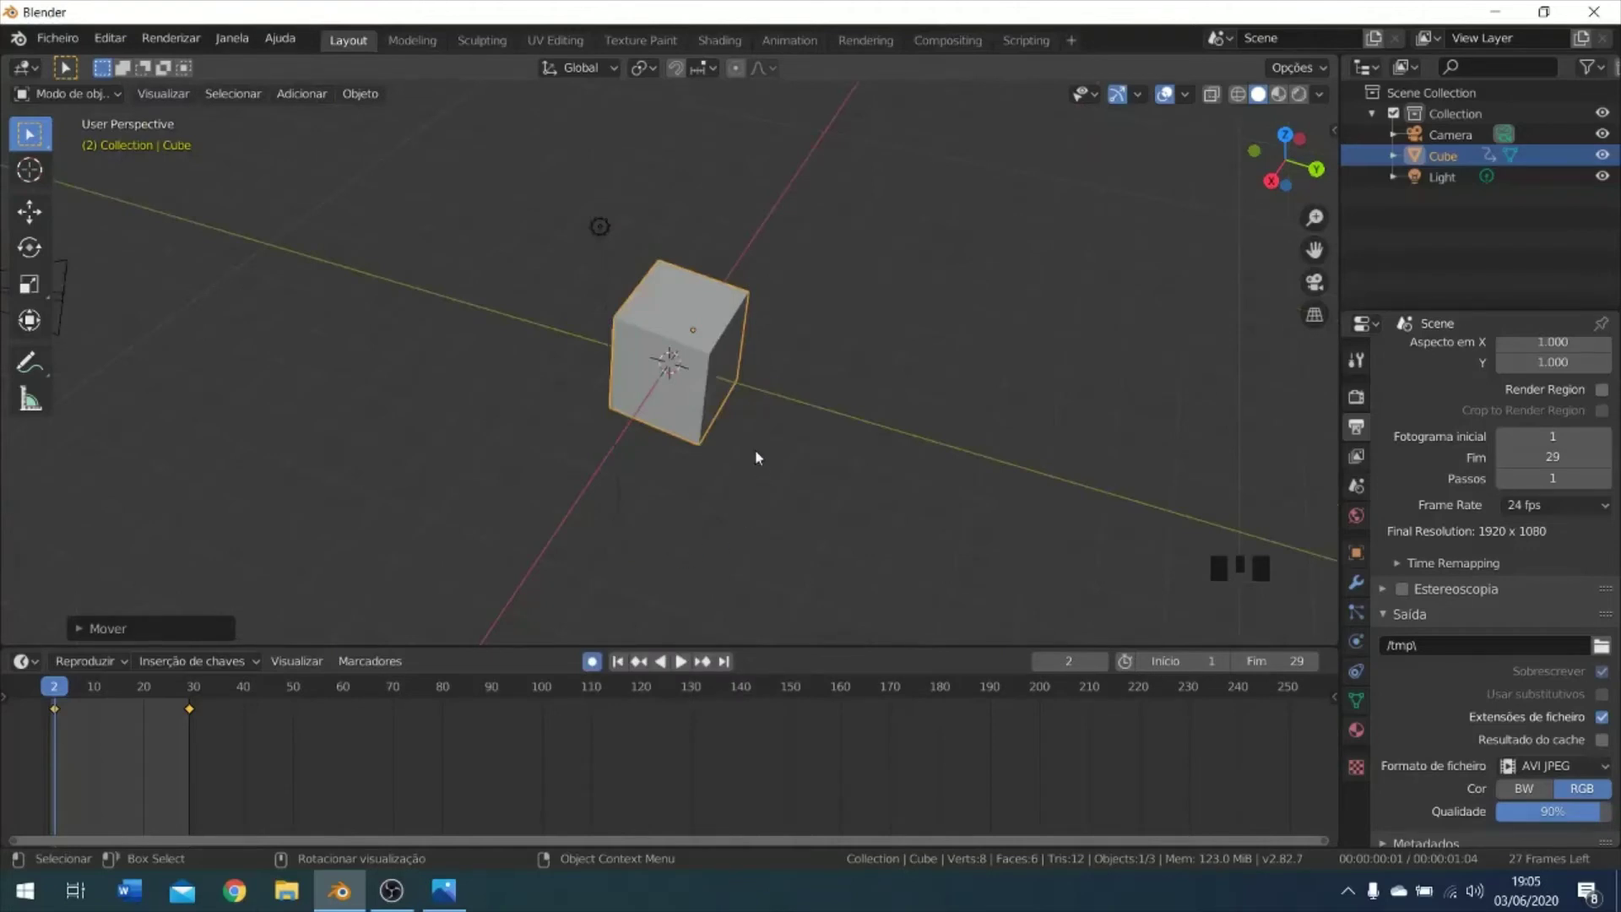
left_click(232, 90)
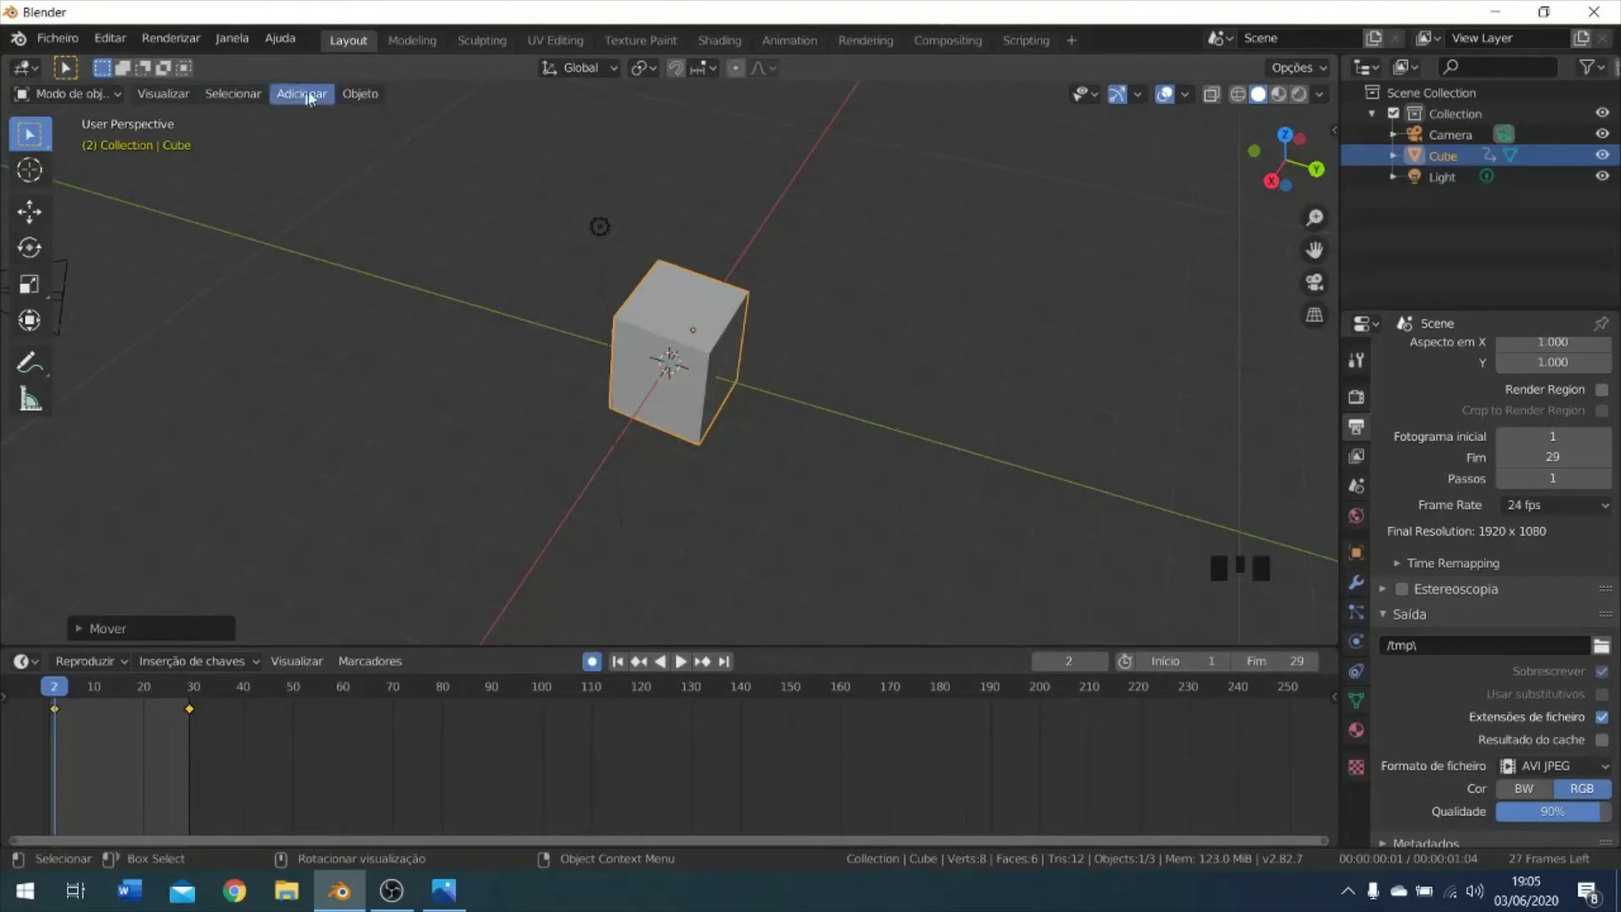
left_click(361, 94)
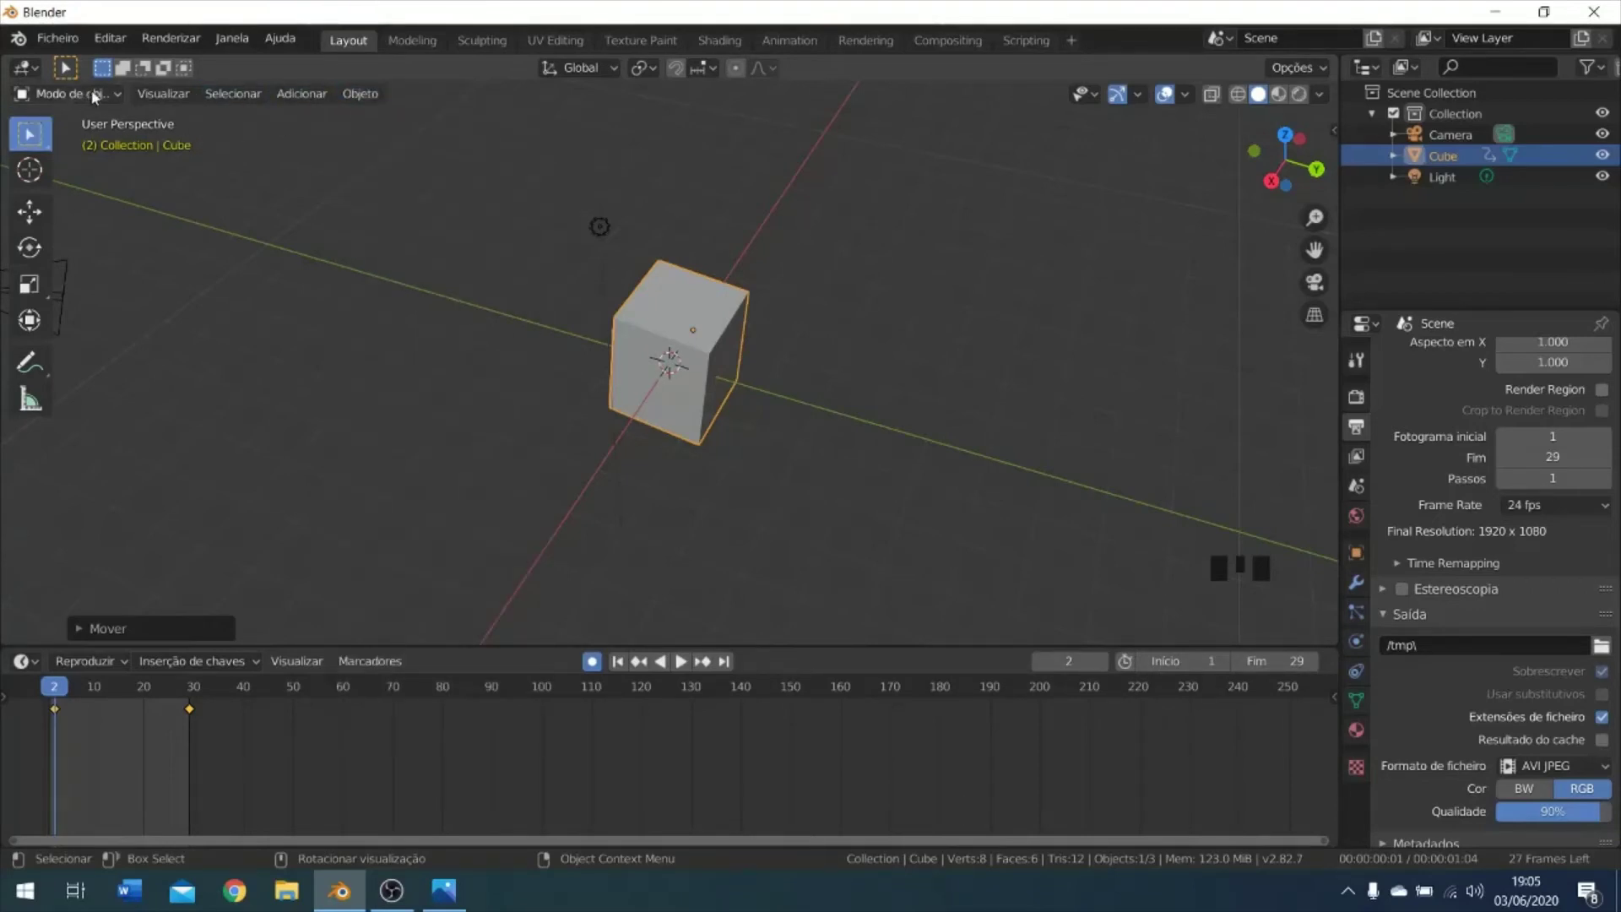
left_click(361, 93)
left_click(263, 199)
left_click(814, 281)
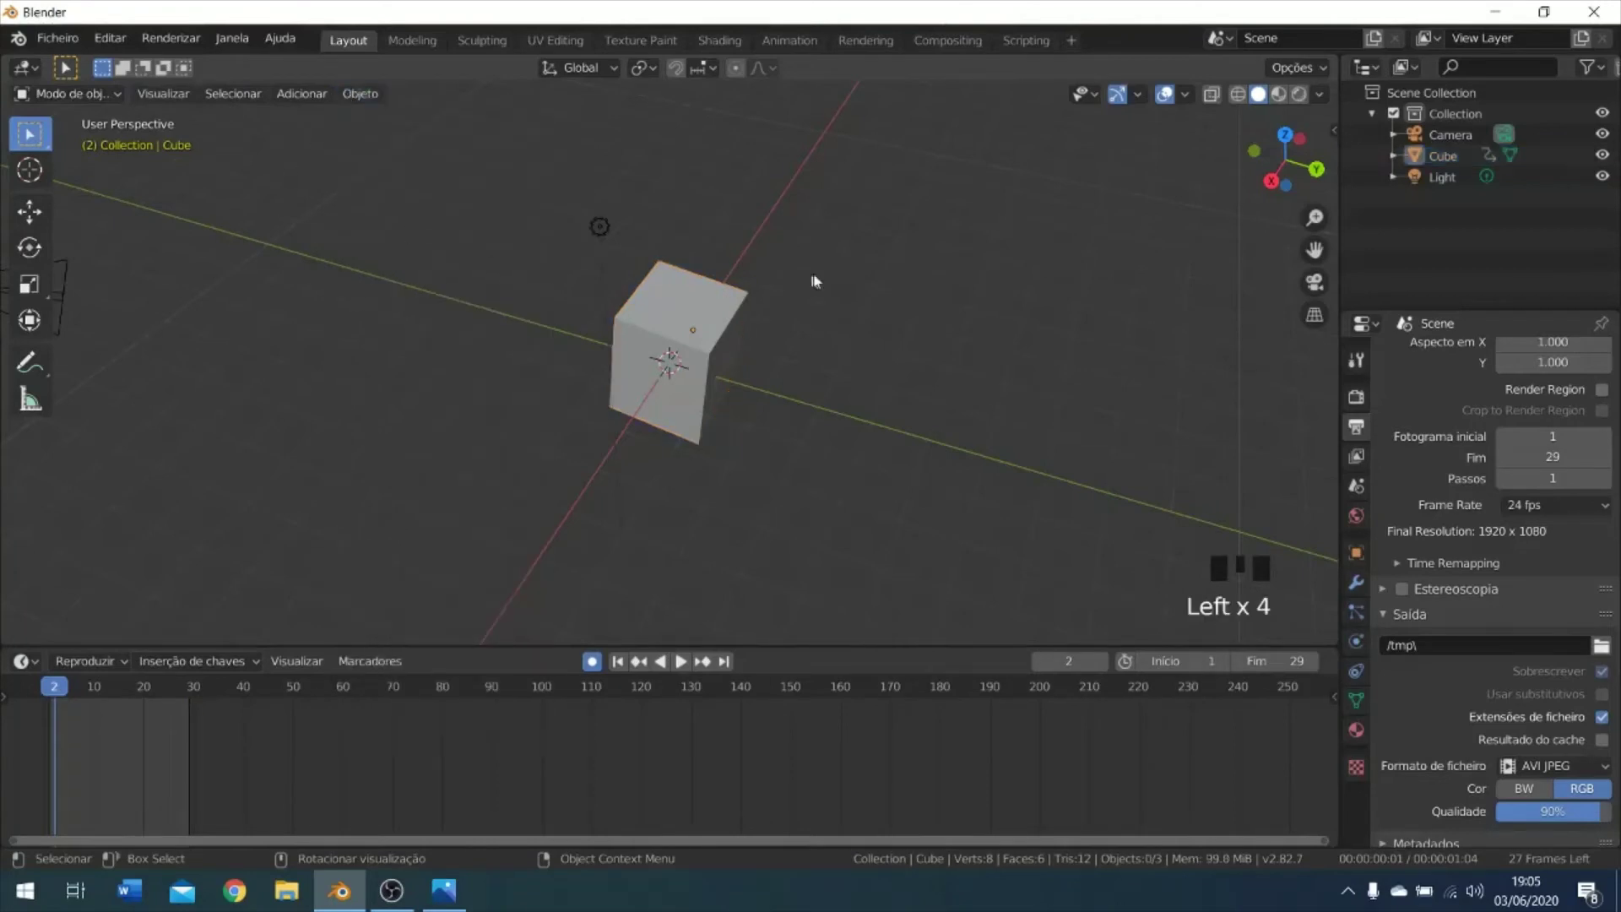
left_click(677, 319)
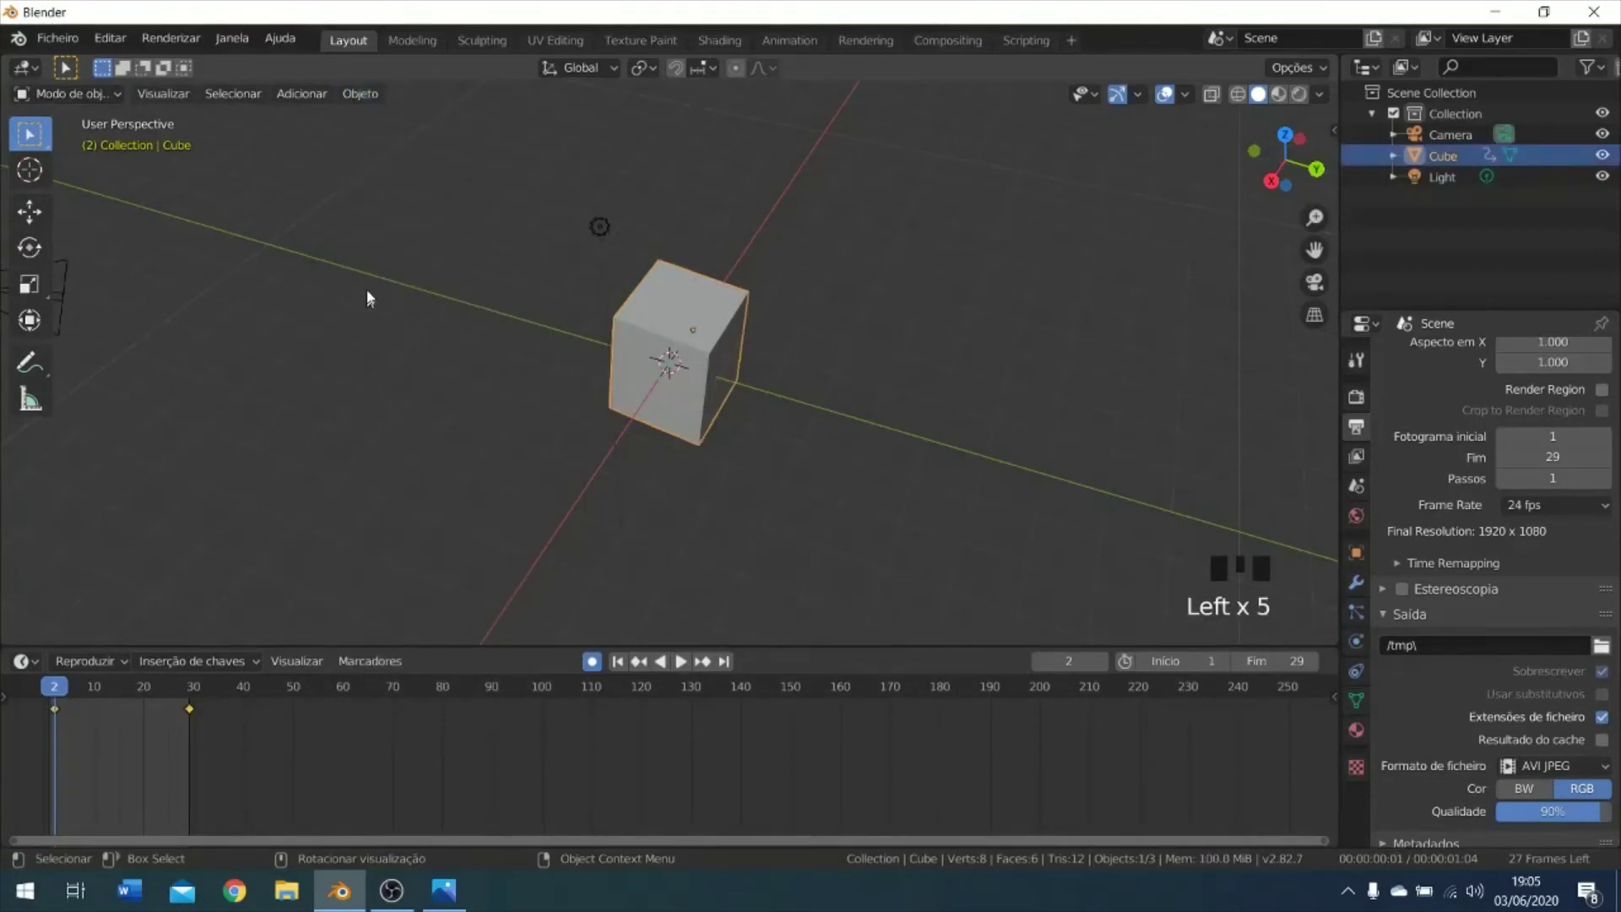
left_click(300, 94)
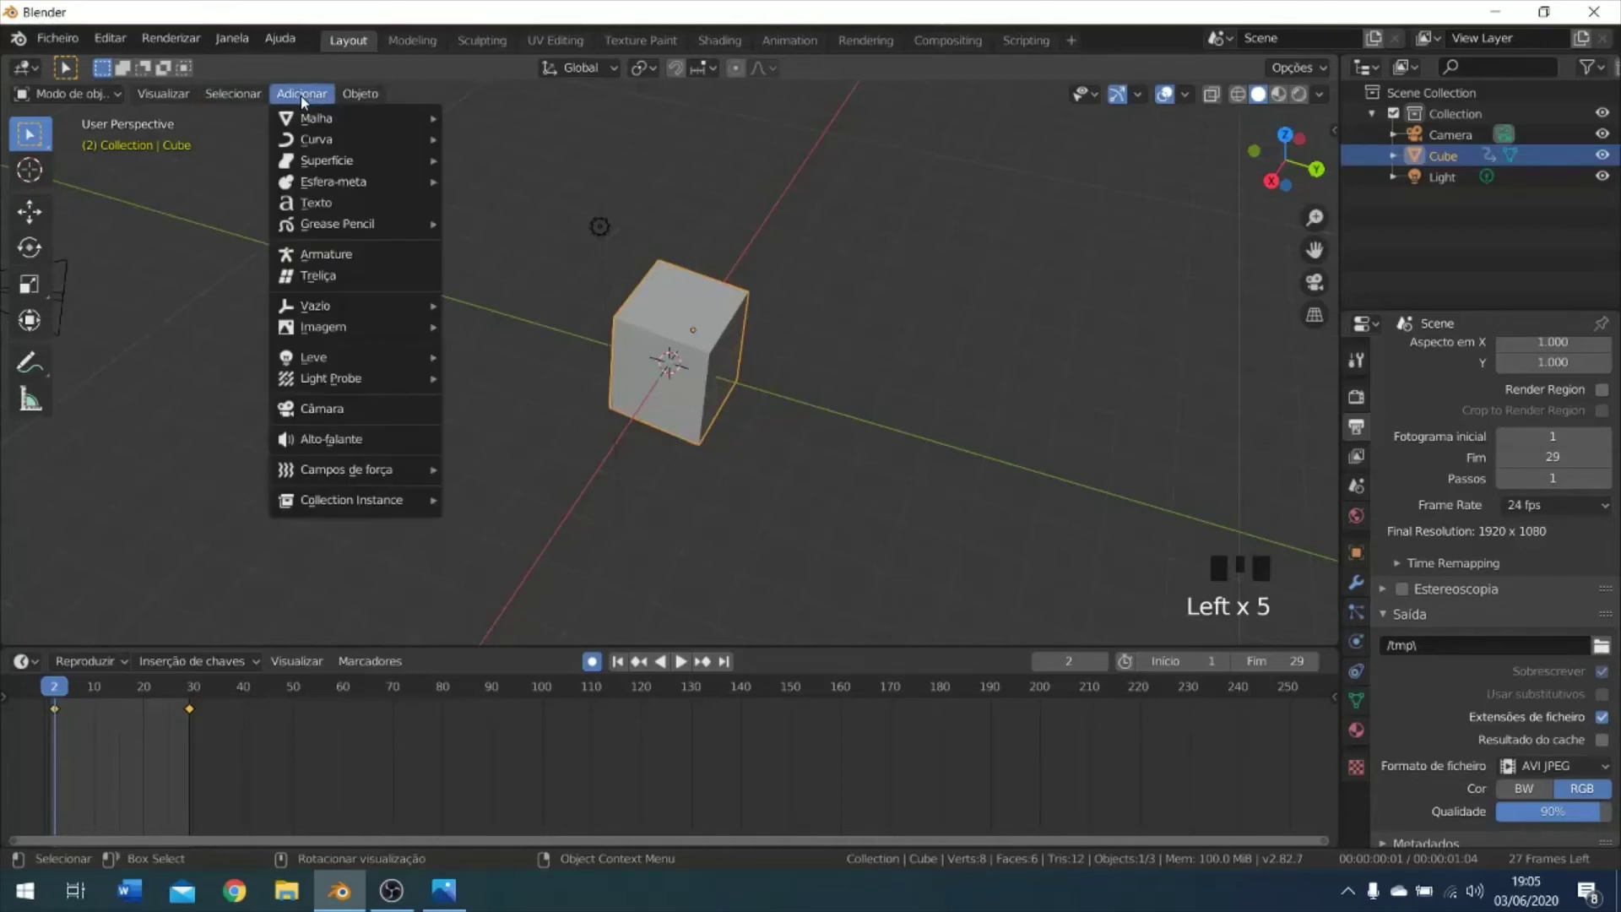
mouse_move(361, 93)
left_click(256, 192)
left_click(433, 253)
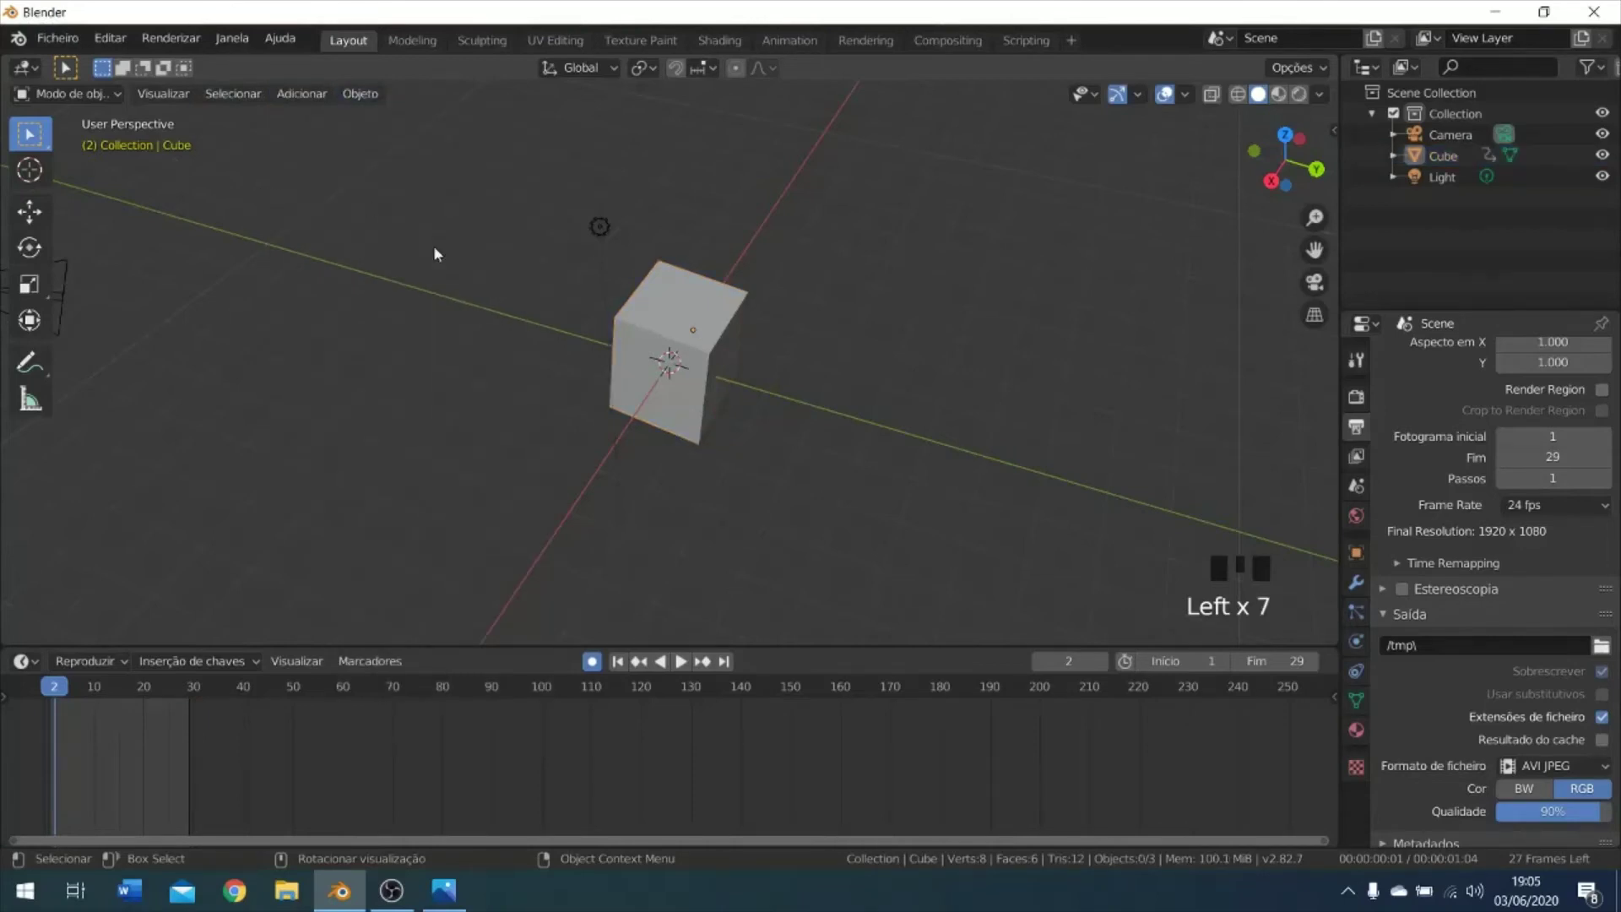
key("shift+a")
mouse_move(447, 268)
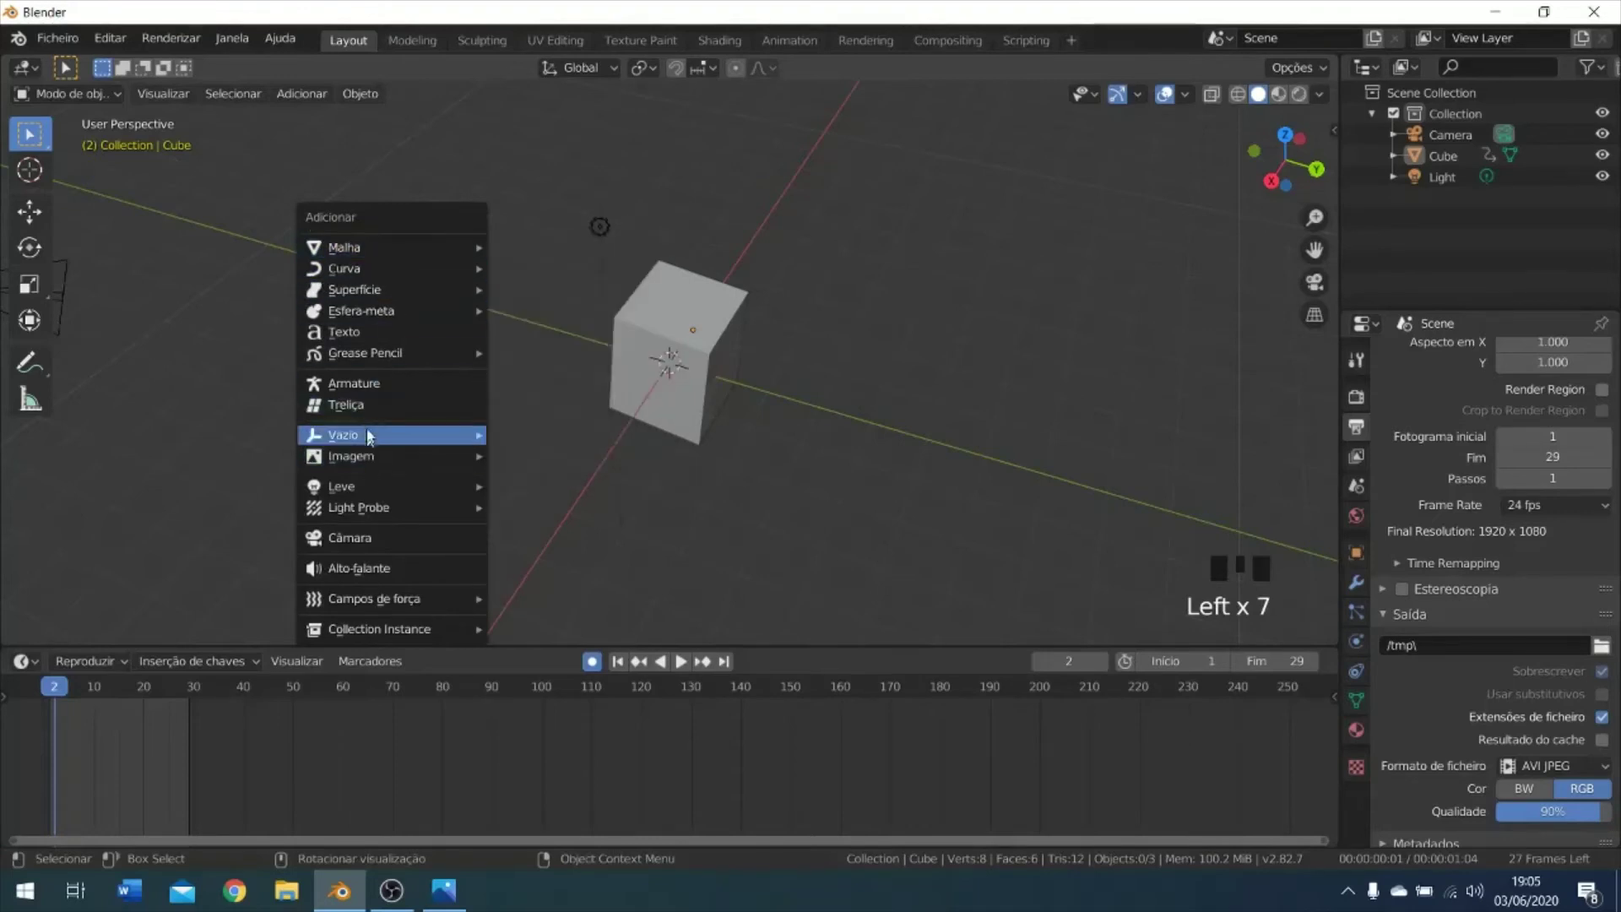
left_click(290, 93)
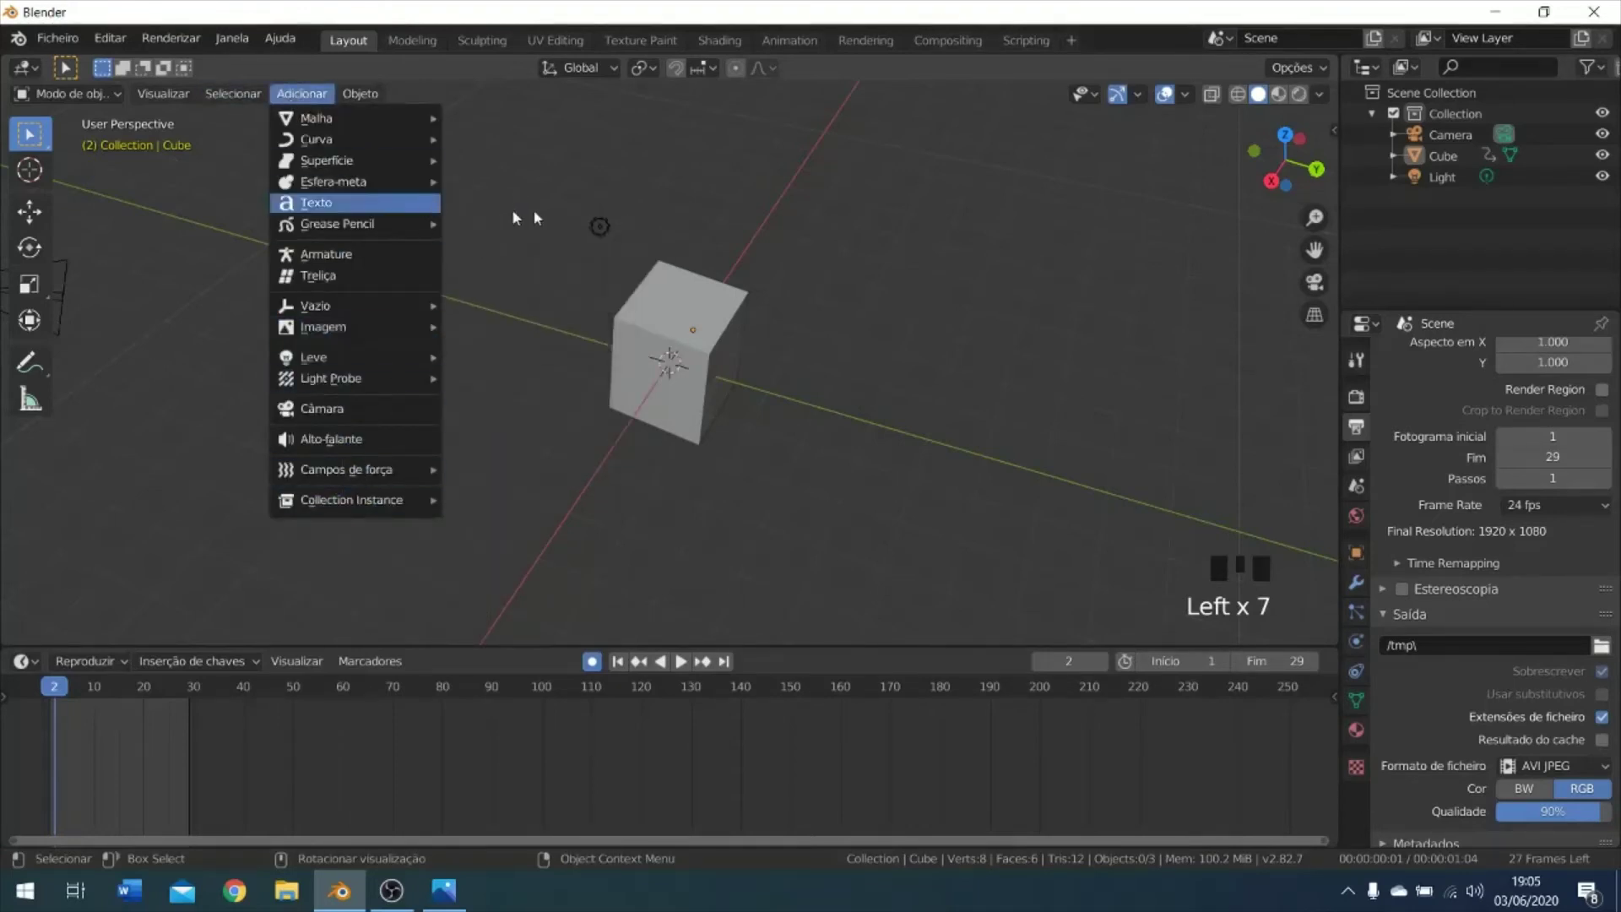
key("shift+a")
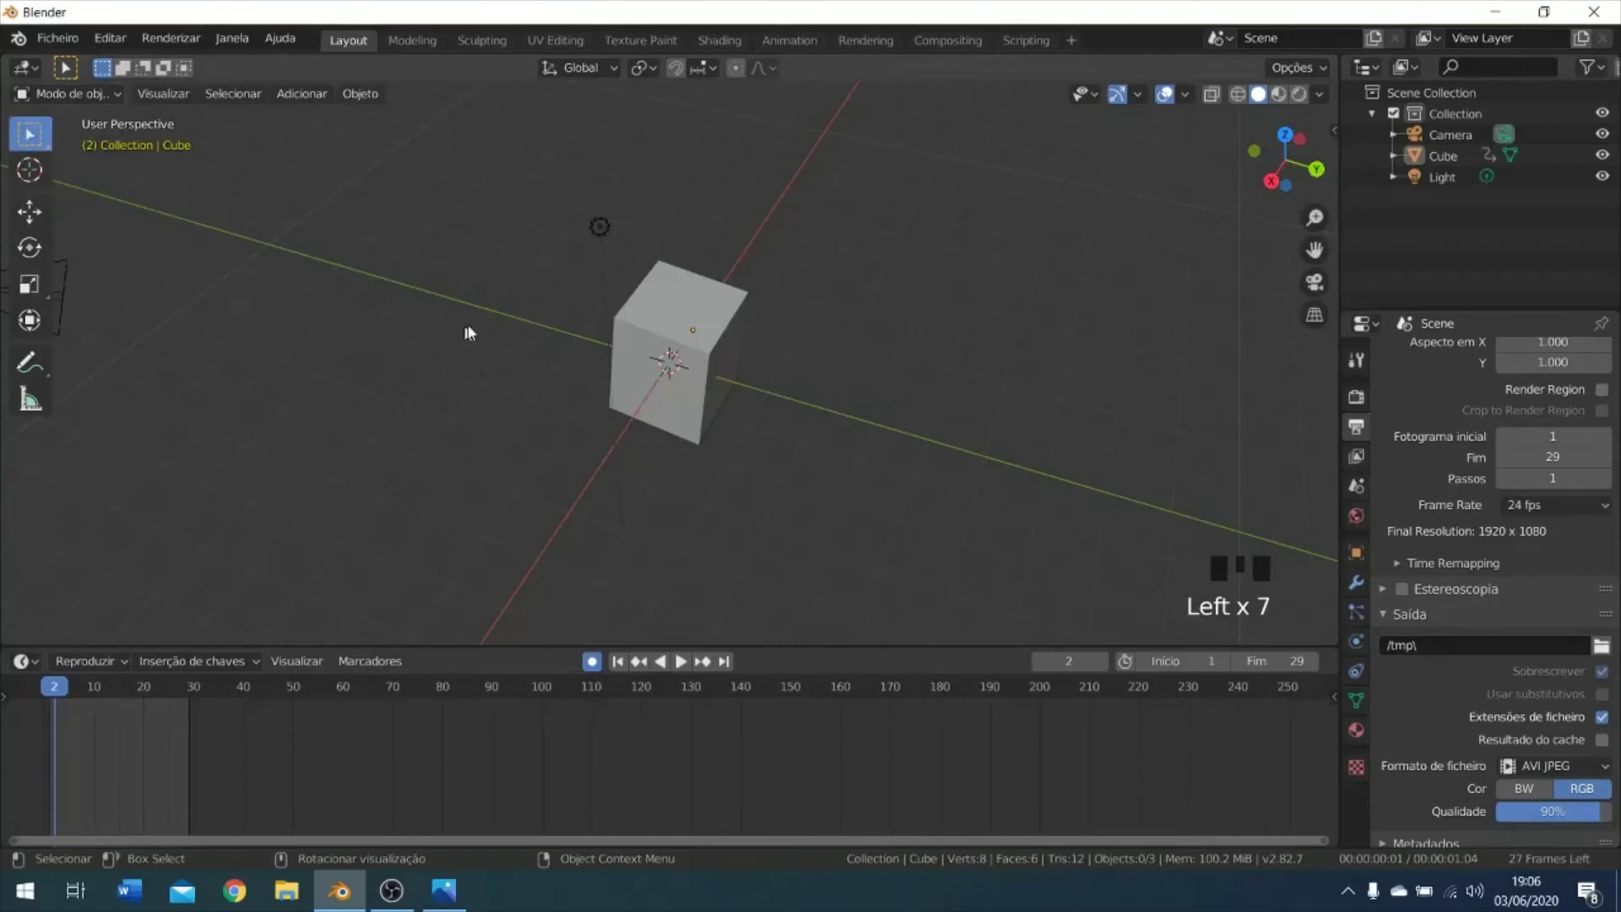
View the scene through the camera and return to the user perspective.
key("KP_0")
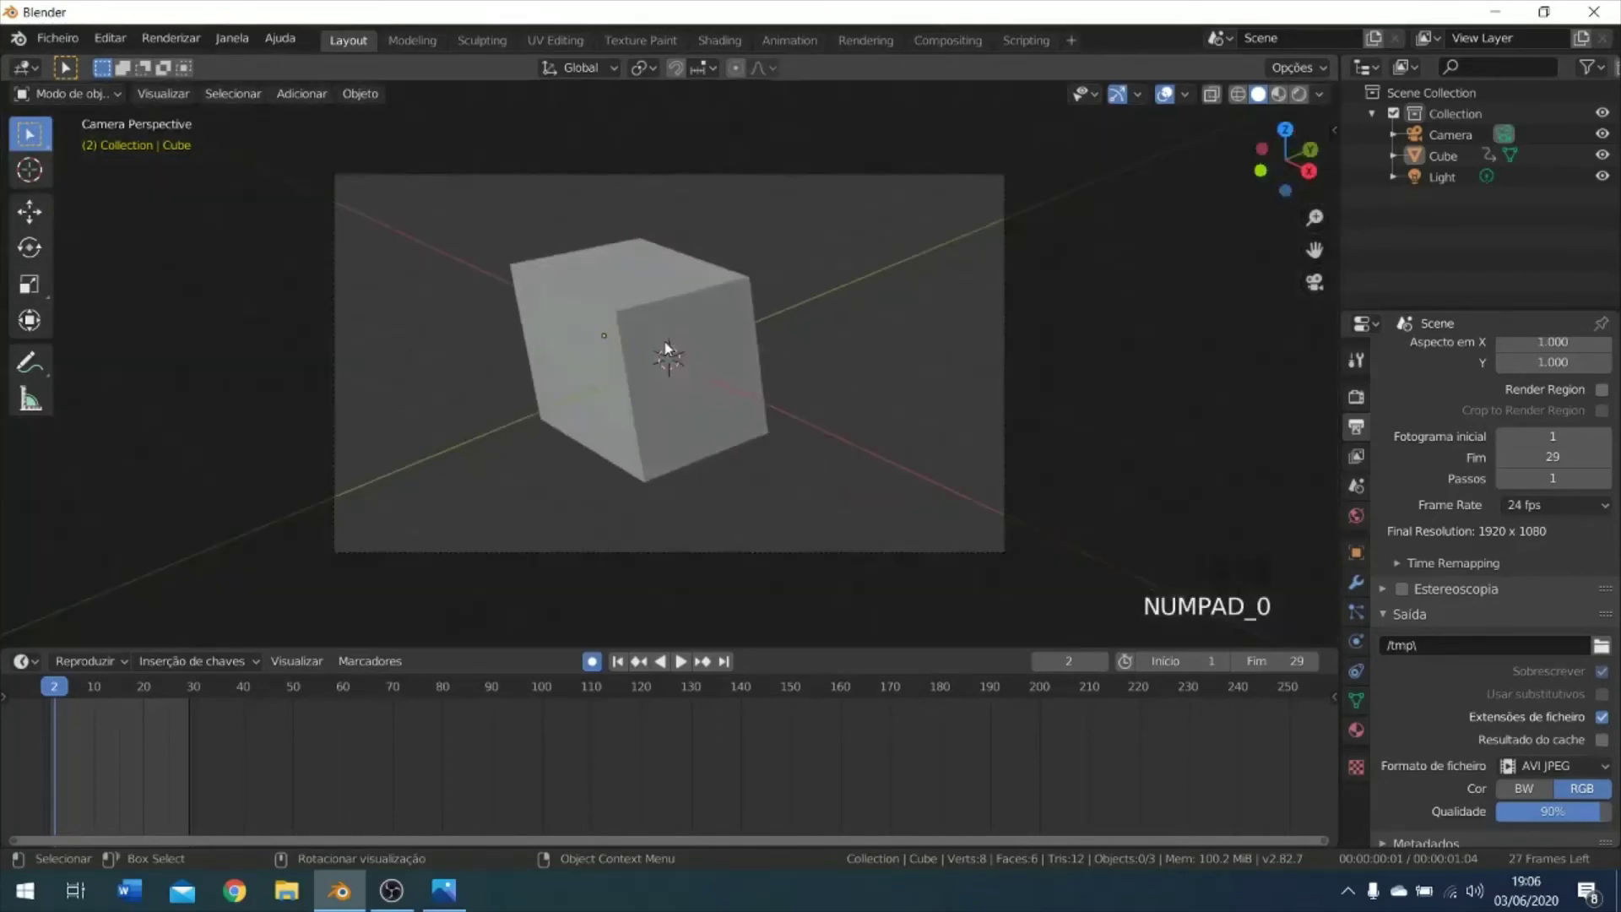
key("KP_0")
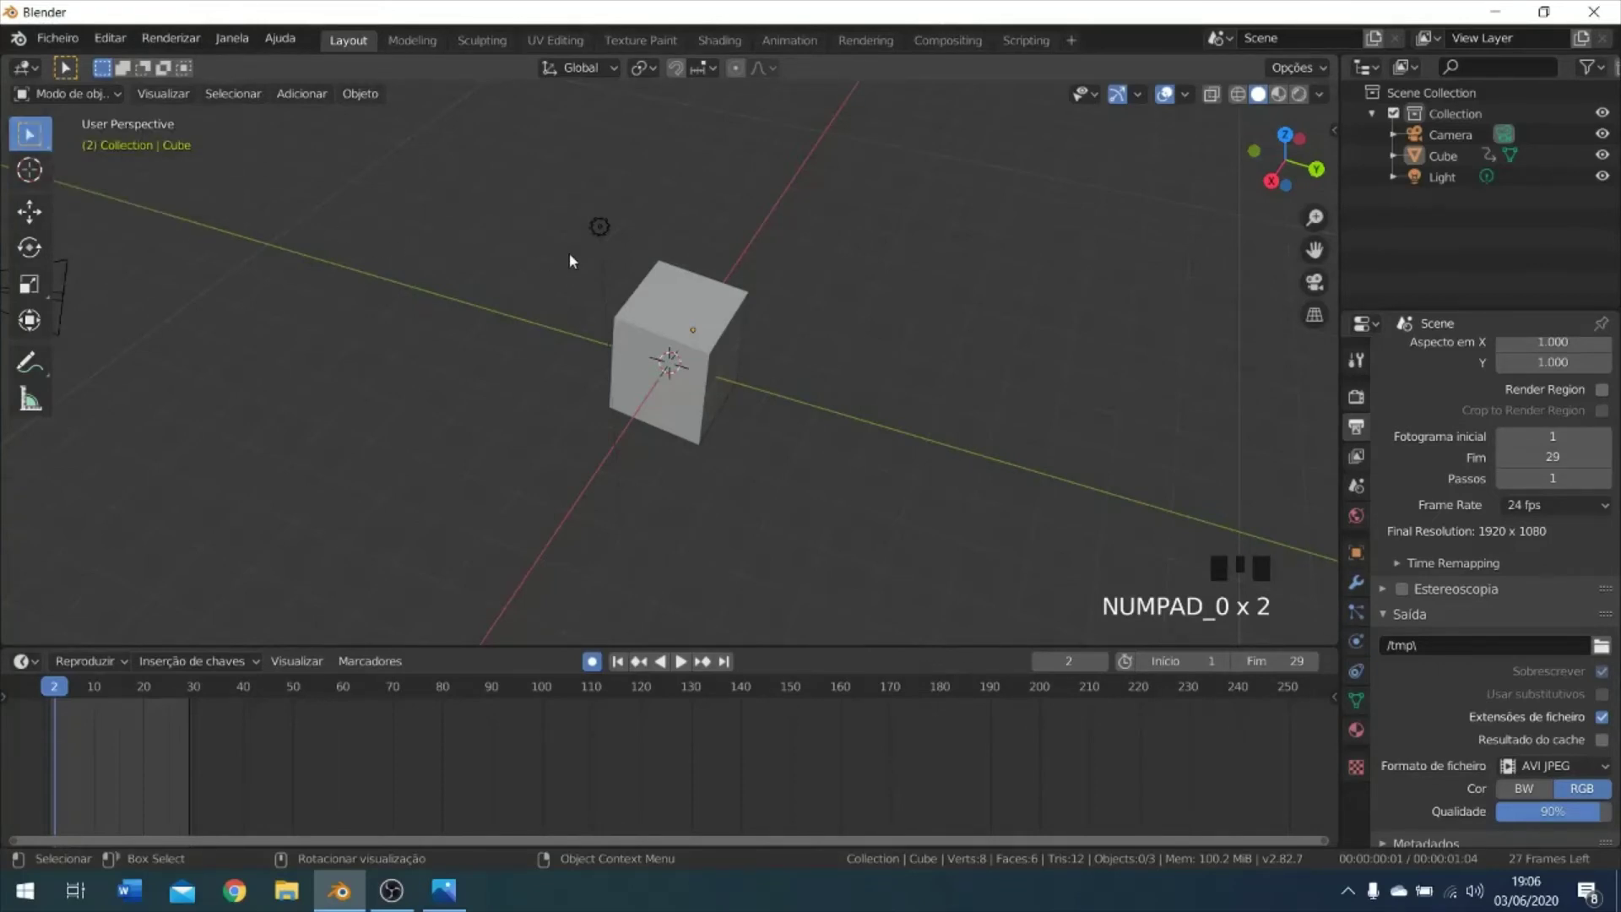
Box-select the cube together with the light.
key("b")
left_click_drag(579, 224, 873, 446)
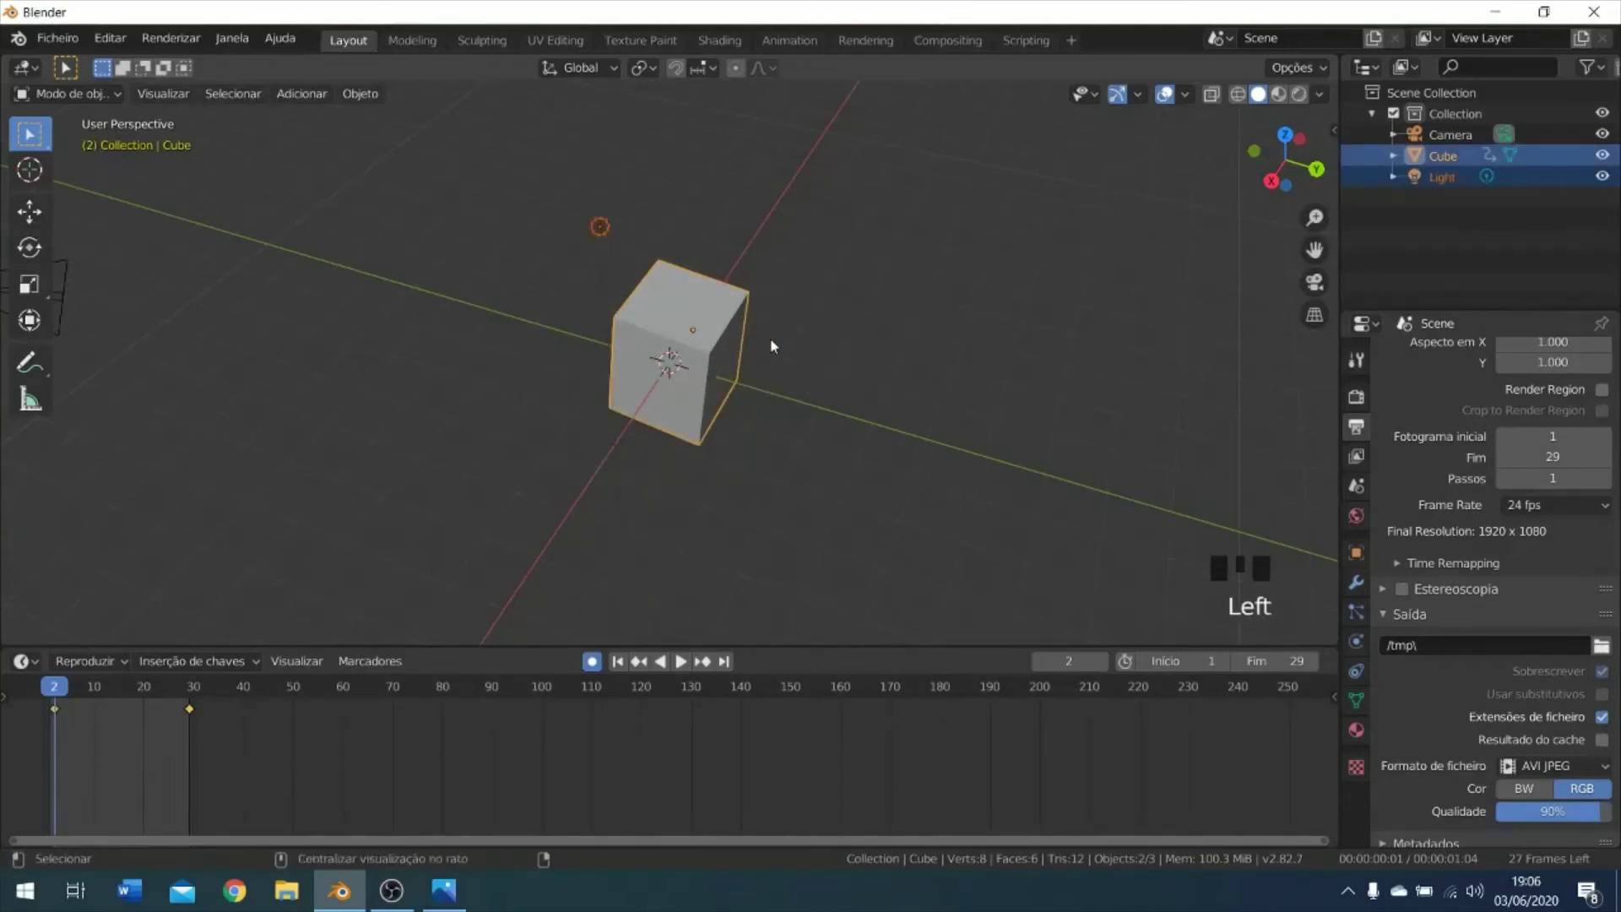
Clear the selection and circle-select only the cube.
key("alt+a")
key("c")
left_click(690, 346)
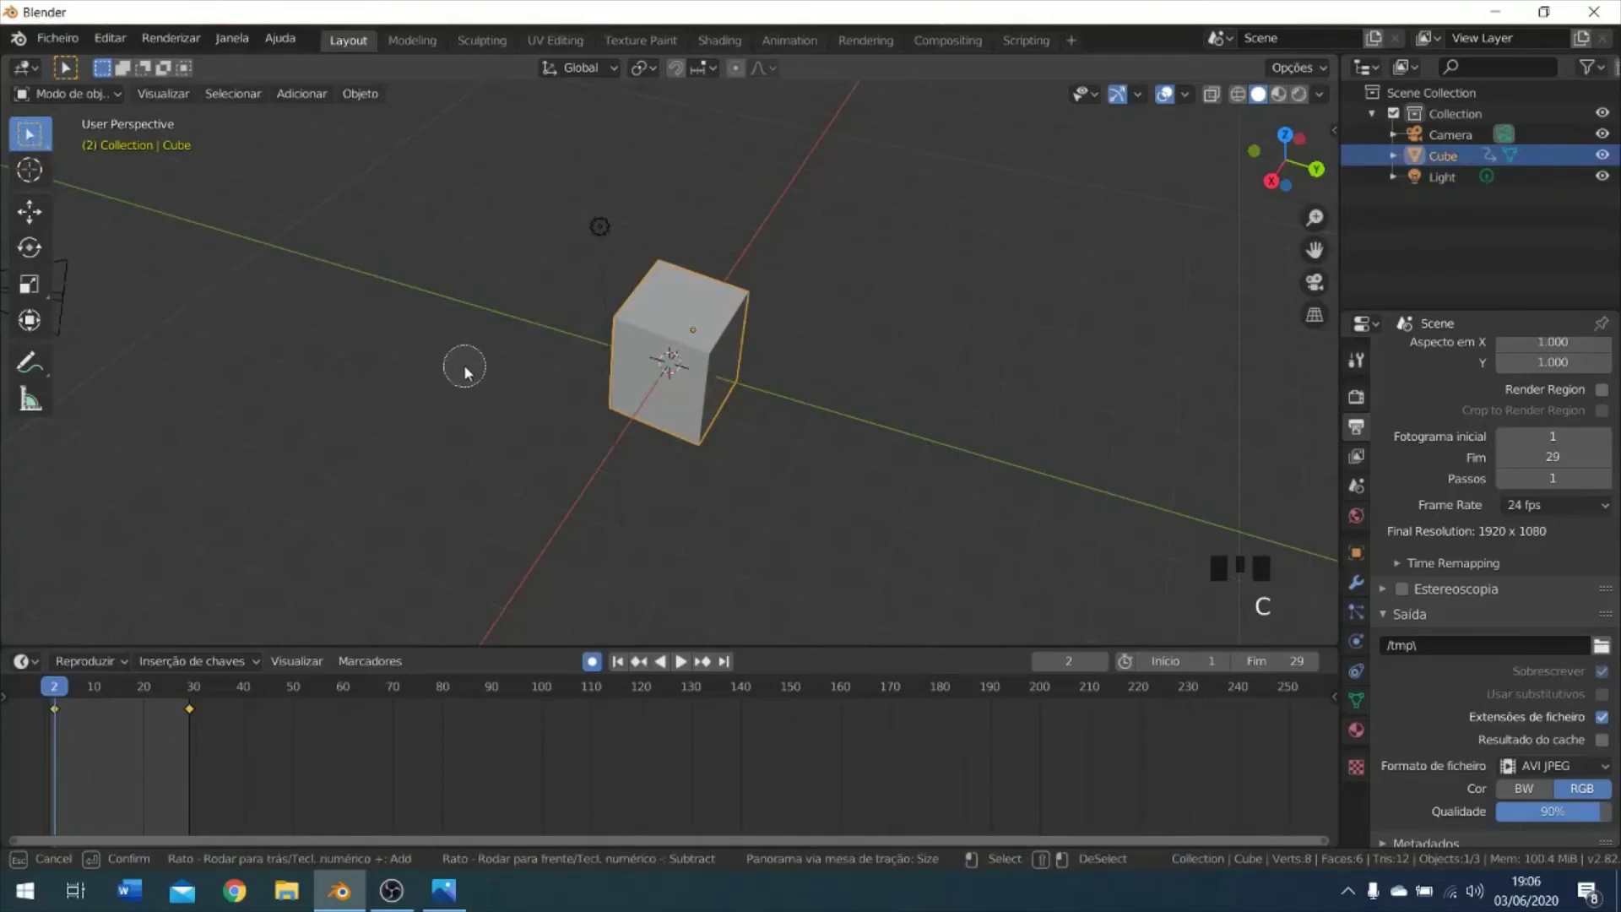
right_click(461, 337)
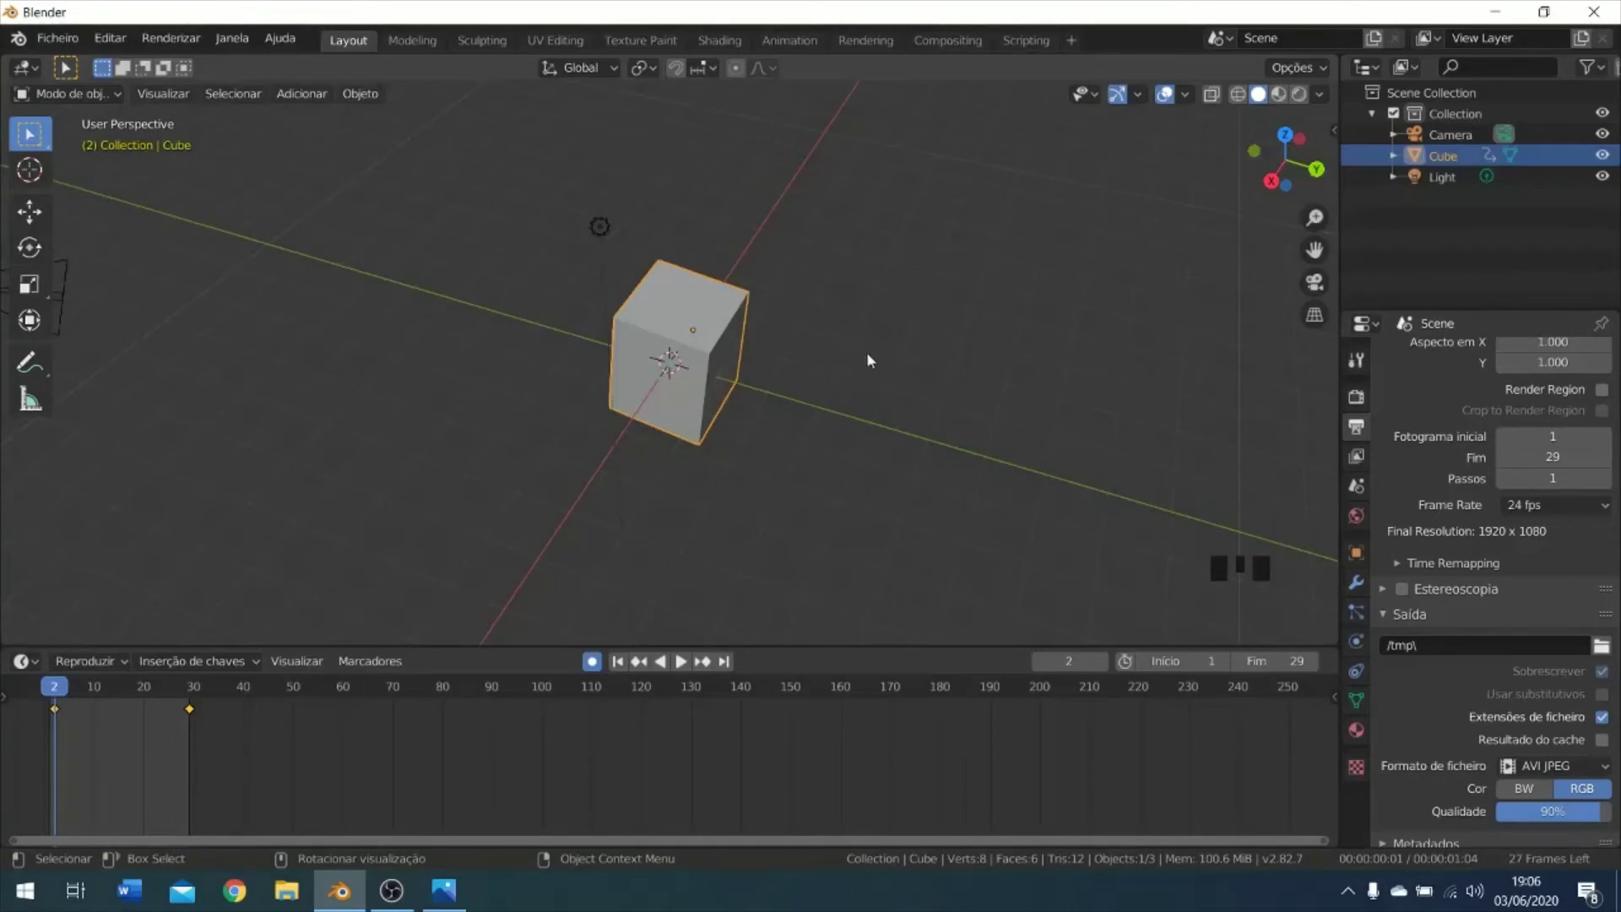
Deselect everything, call up the object selection pie menu, and select the cube again.
key("alt+a")
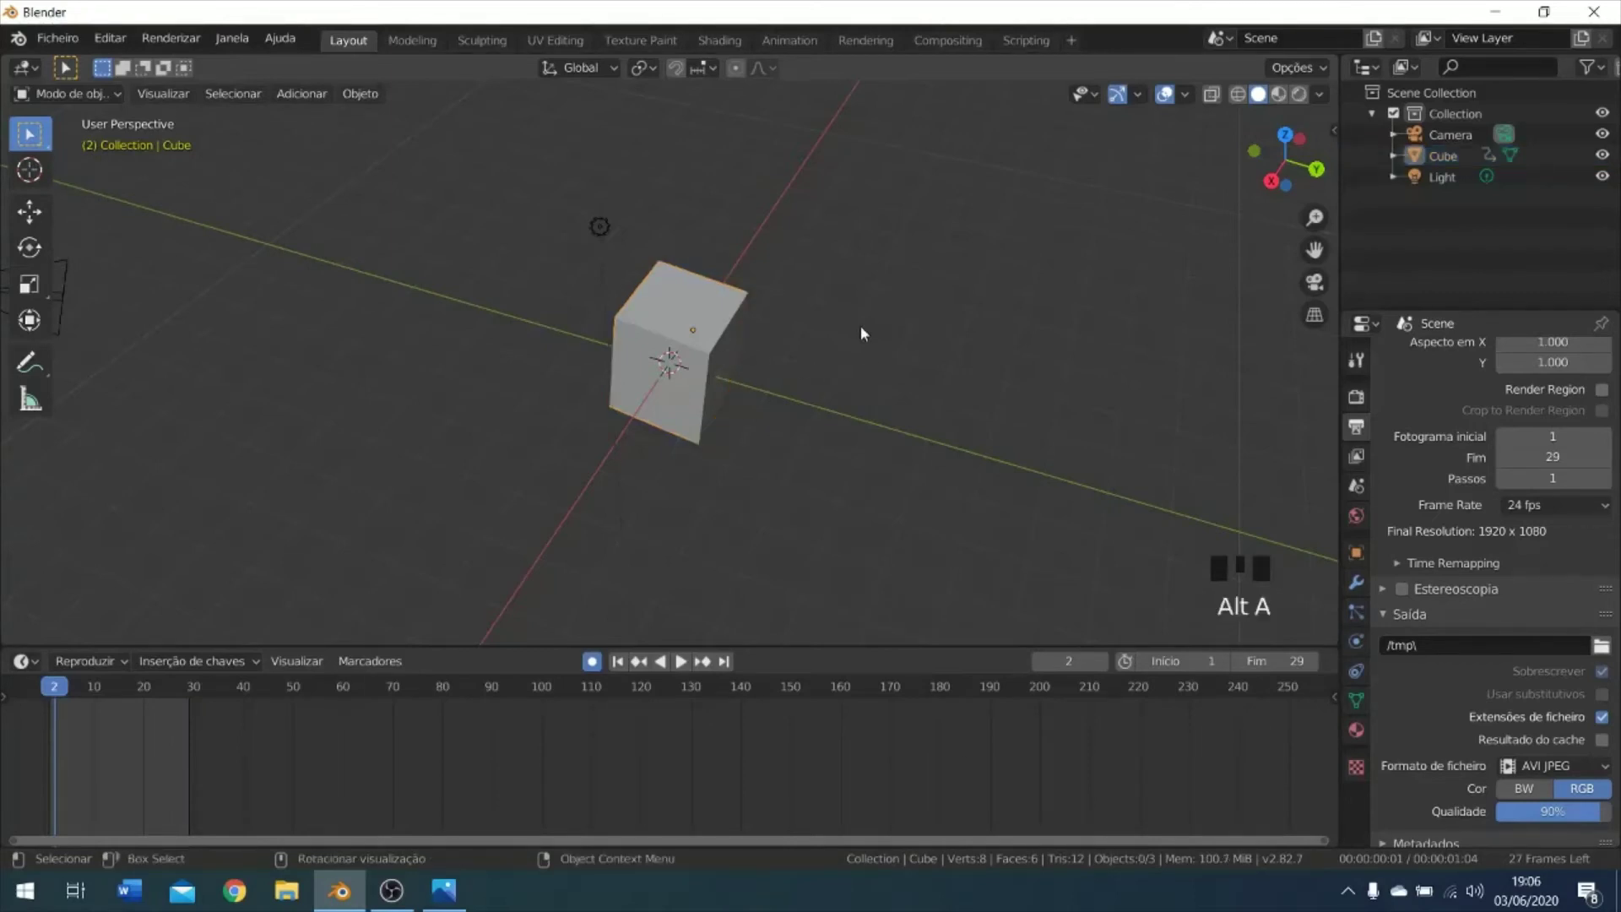
key("a")
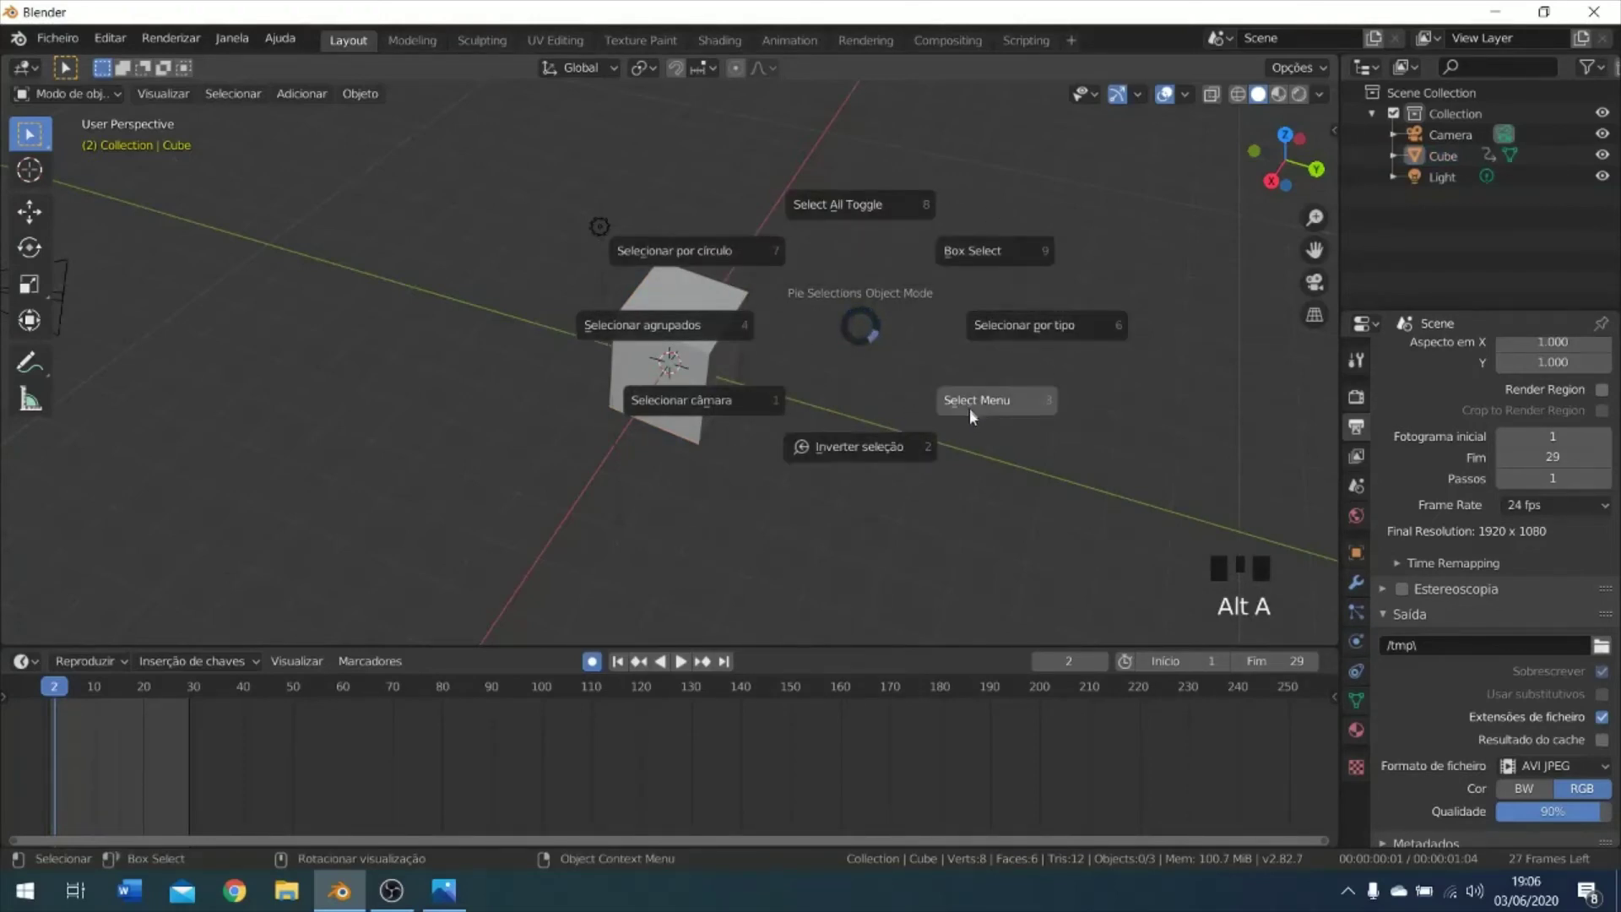
left_click(666, 399)
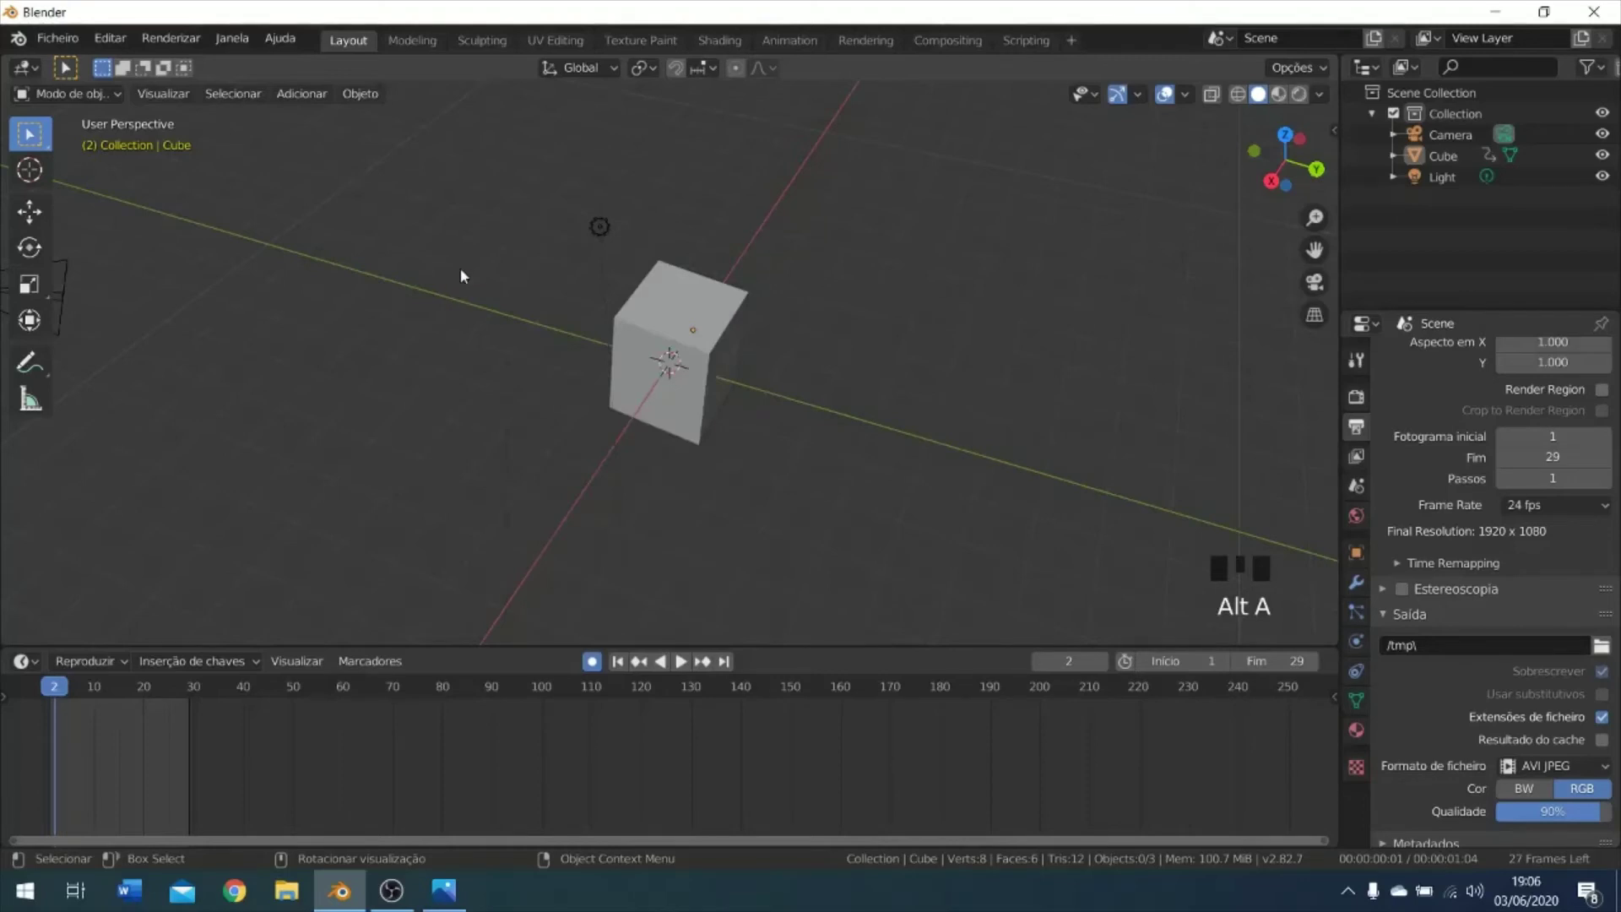
double_click(716, 358)
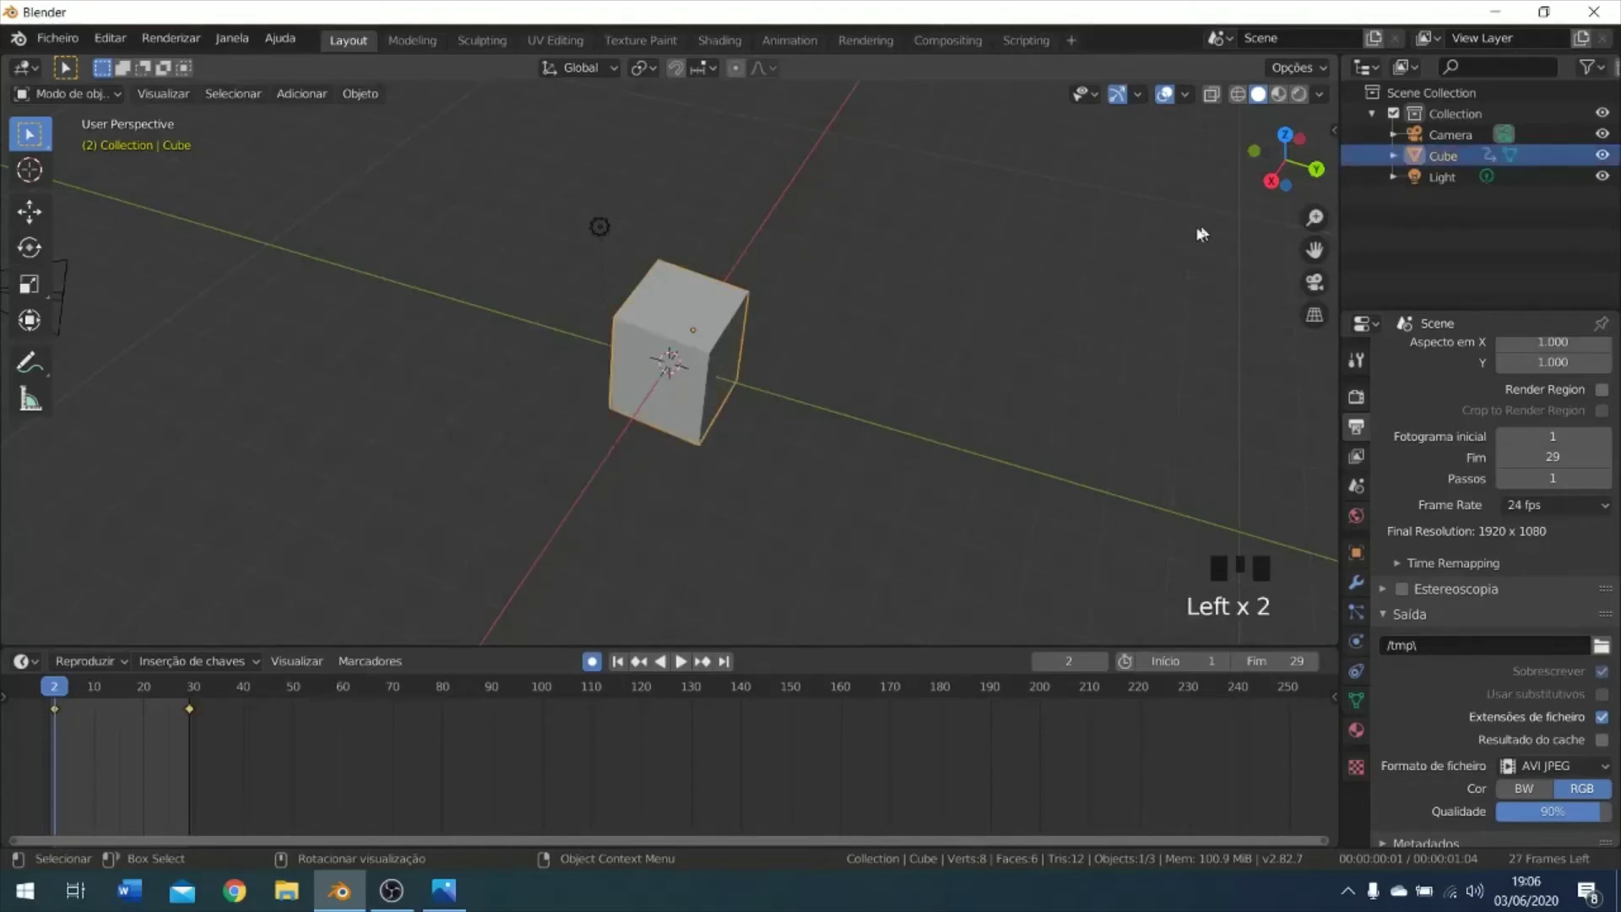
Activate the 3D cursor tool and reposition the cursor at many different points around the cube.
left_click(28, 172)
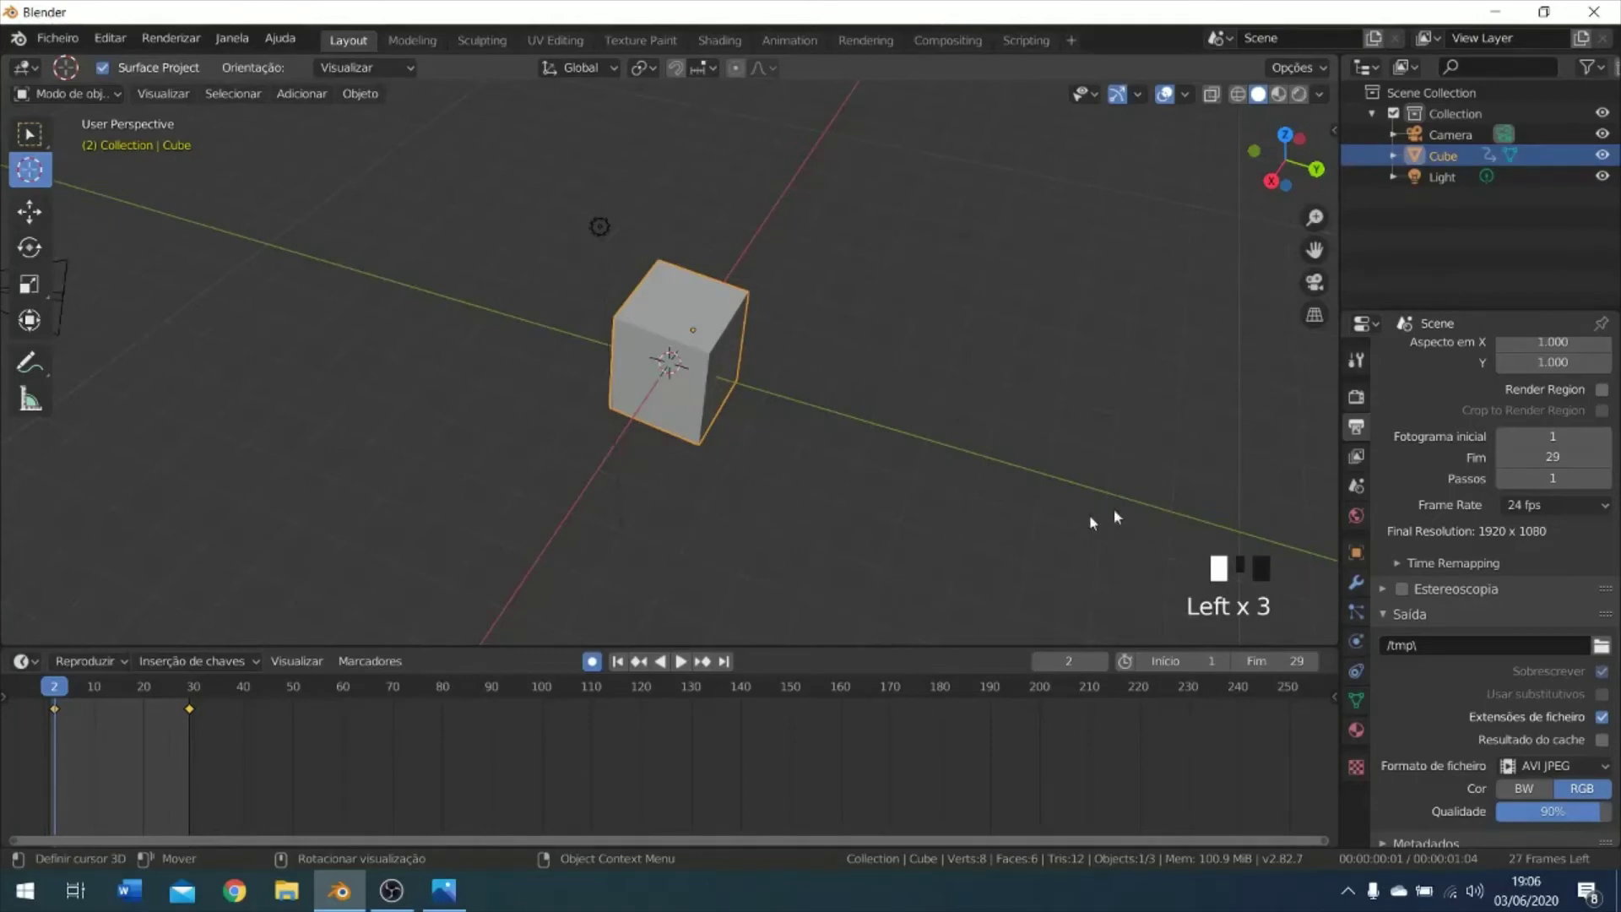
left_click(432, 346)
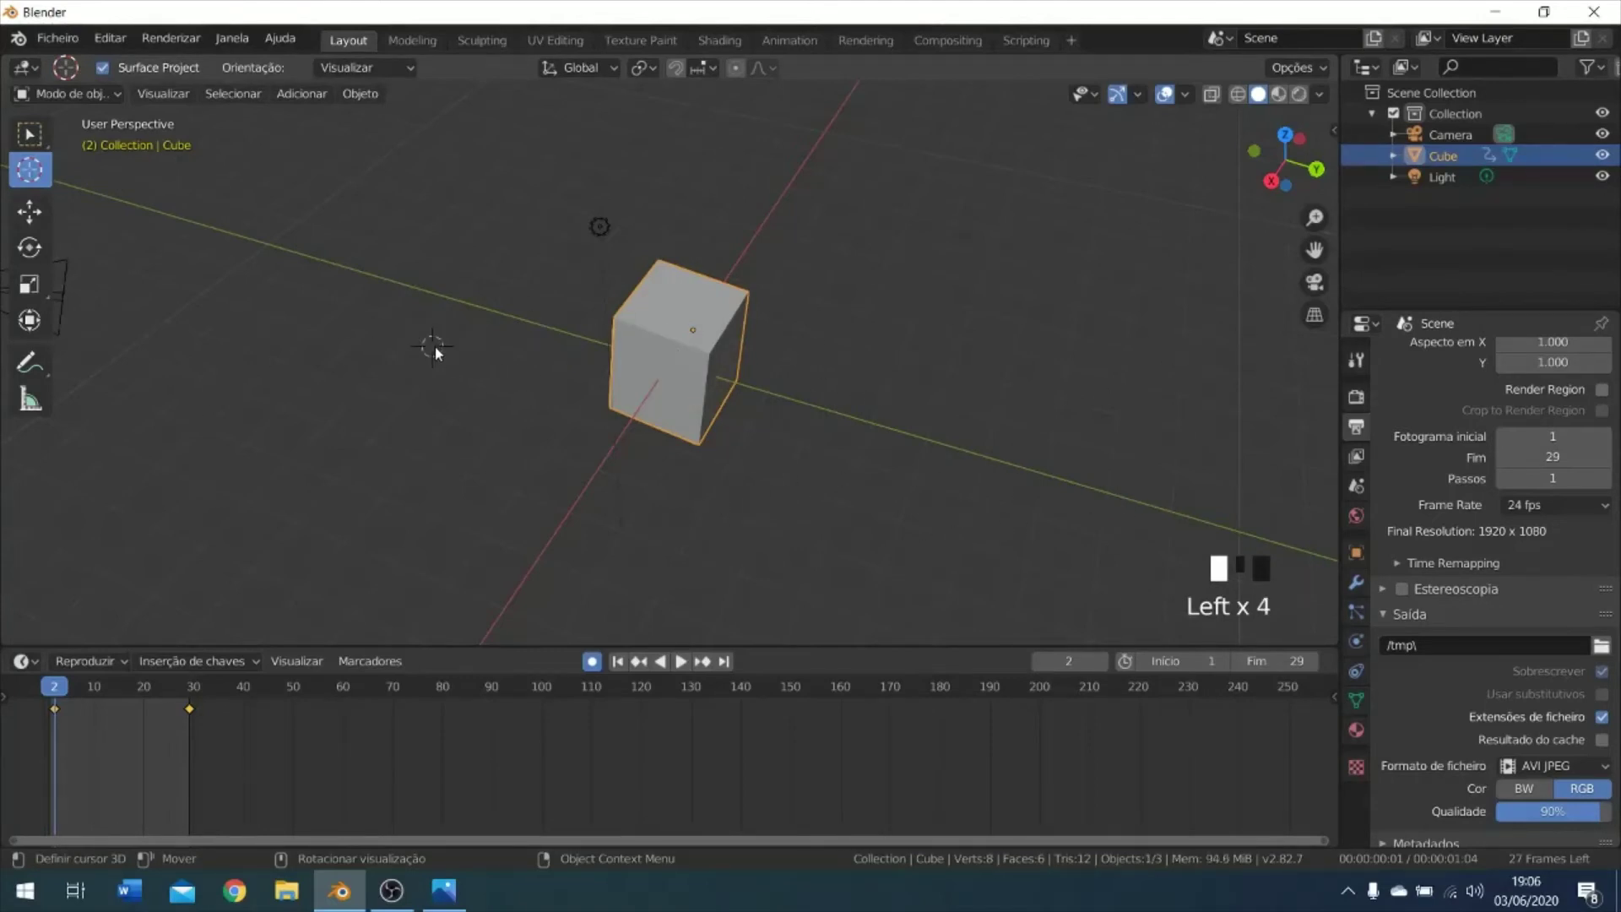
left_click(423, 216)
left_click_drag(659, 179, 886, 199)
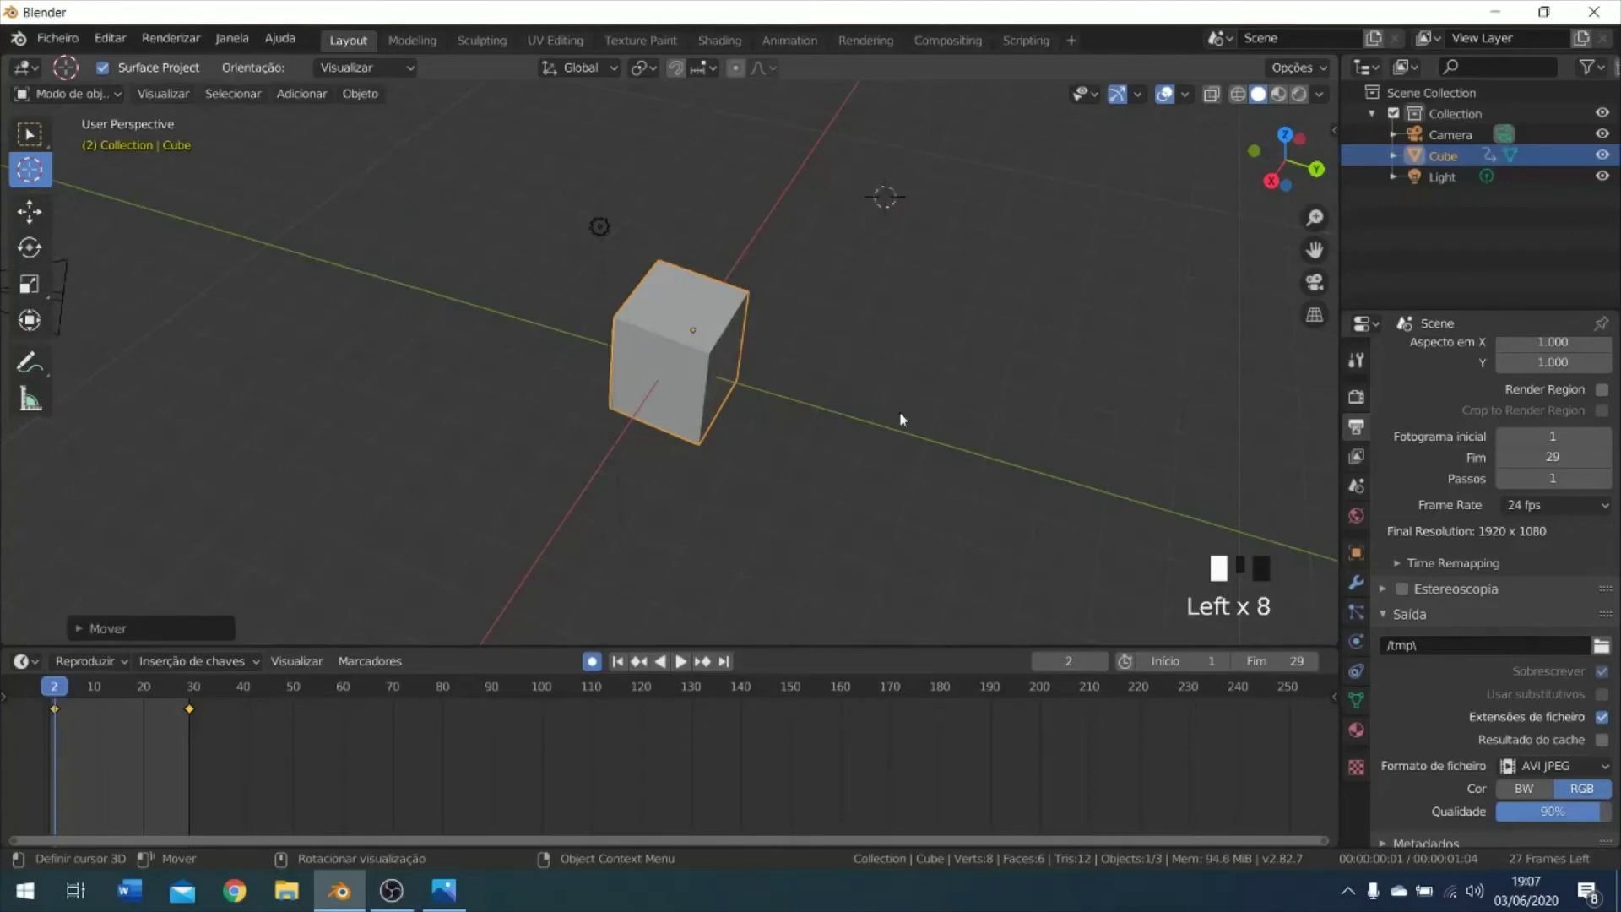
left_click(618, 510)
left_click(400, 520)
left_click(423, 253)
left_click(484, 188)
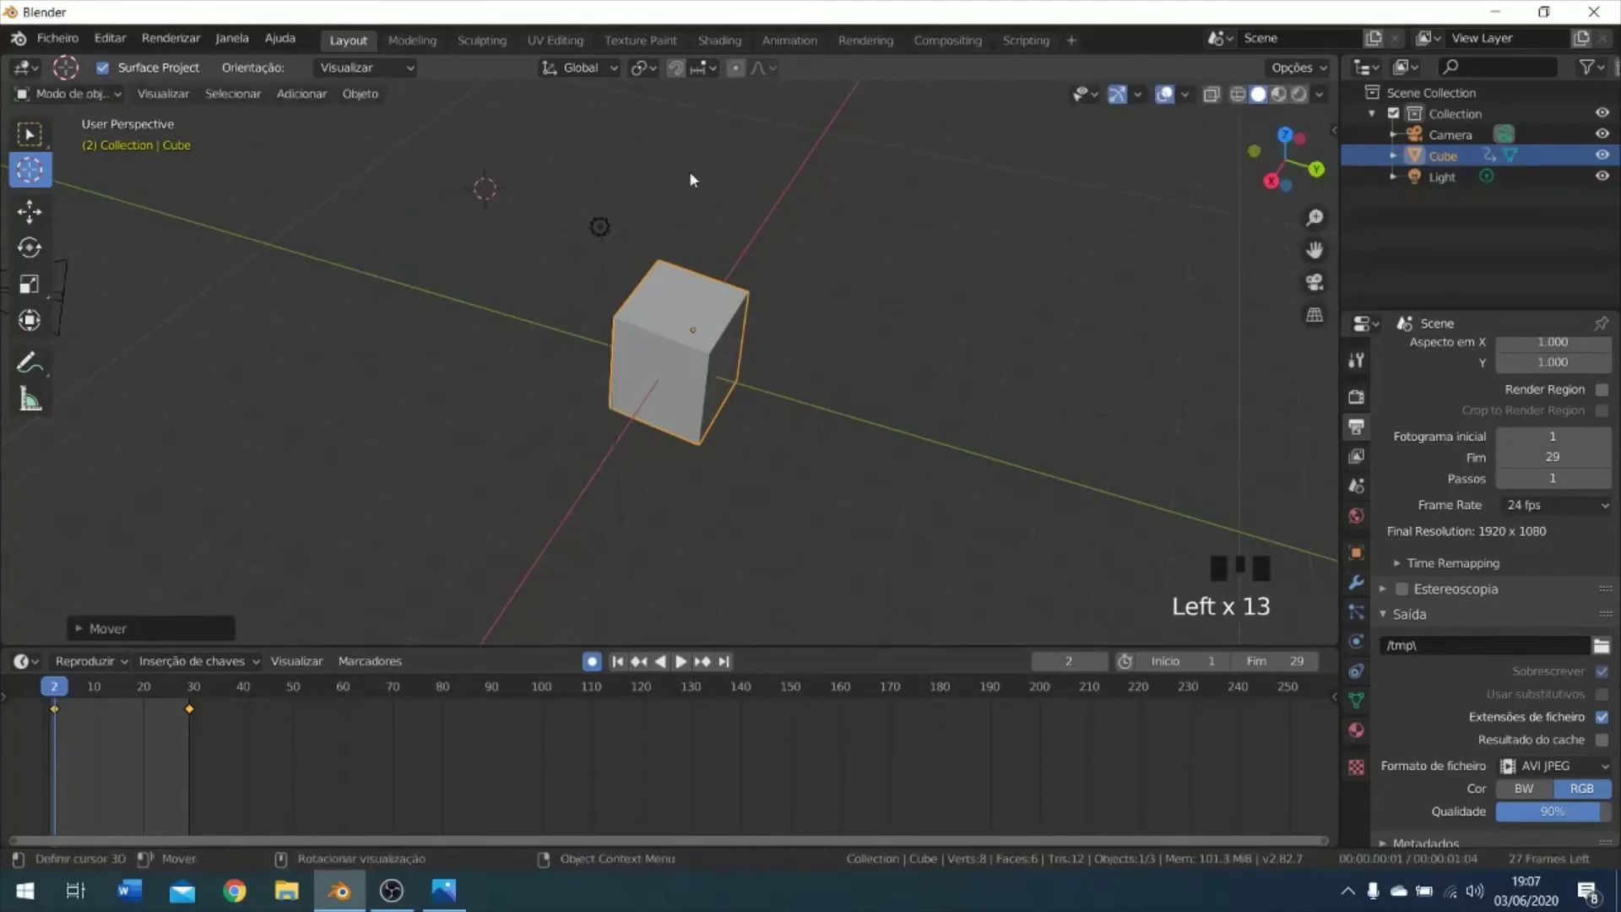
left_click(689, 179)
left_click(893, 226)
left_click(832, 442)
left_click(611, 524)
left_click(473, 474)
left_click(427, 366)
left_click(441, 288)
double_click(903, 210)
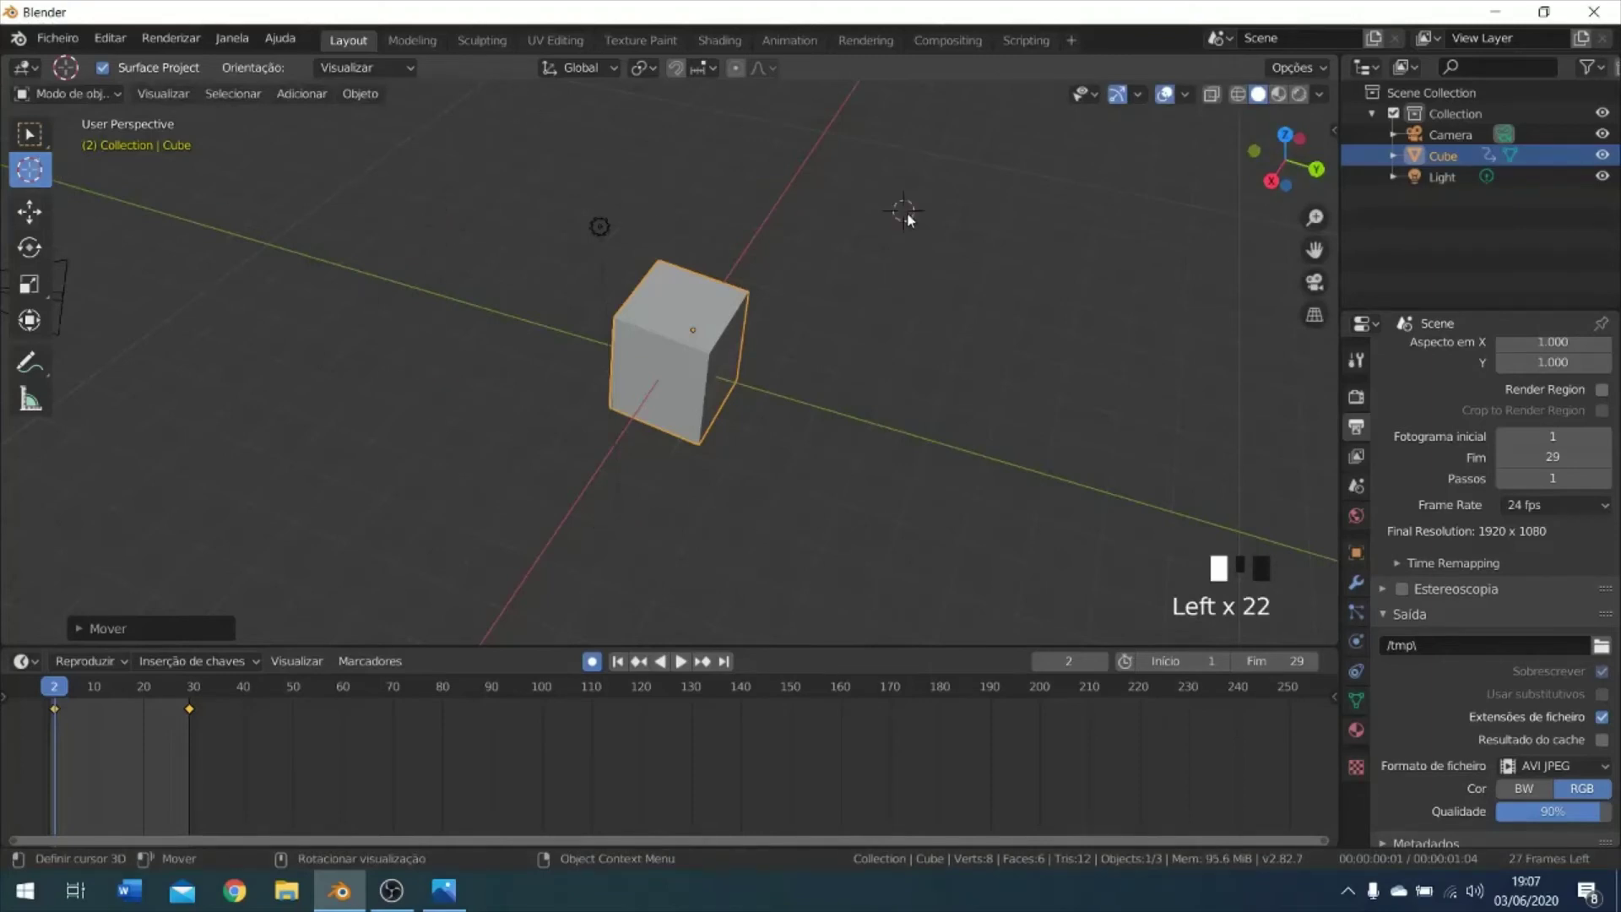
left_click(836, 384)
left_click(750, 486)
Add a monkey mesh at a 3D cursor position on the camera side of the cube and delete it again.
left_click(373, 397)
key("shift+a")
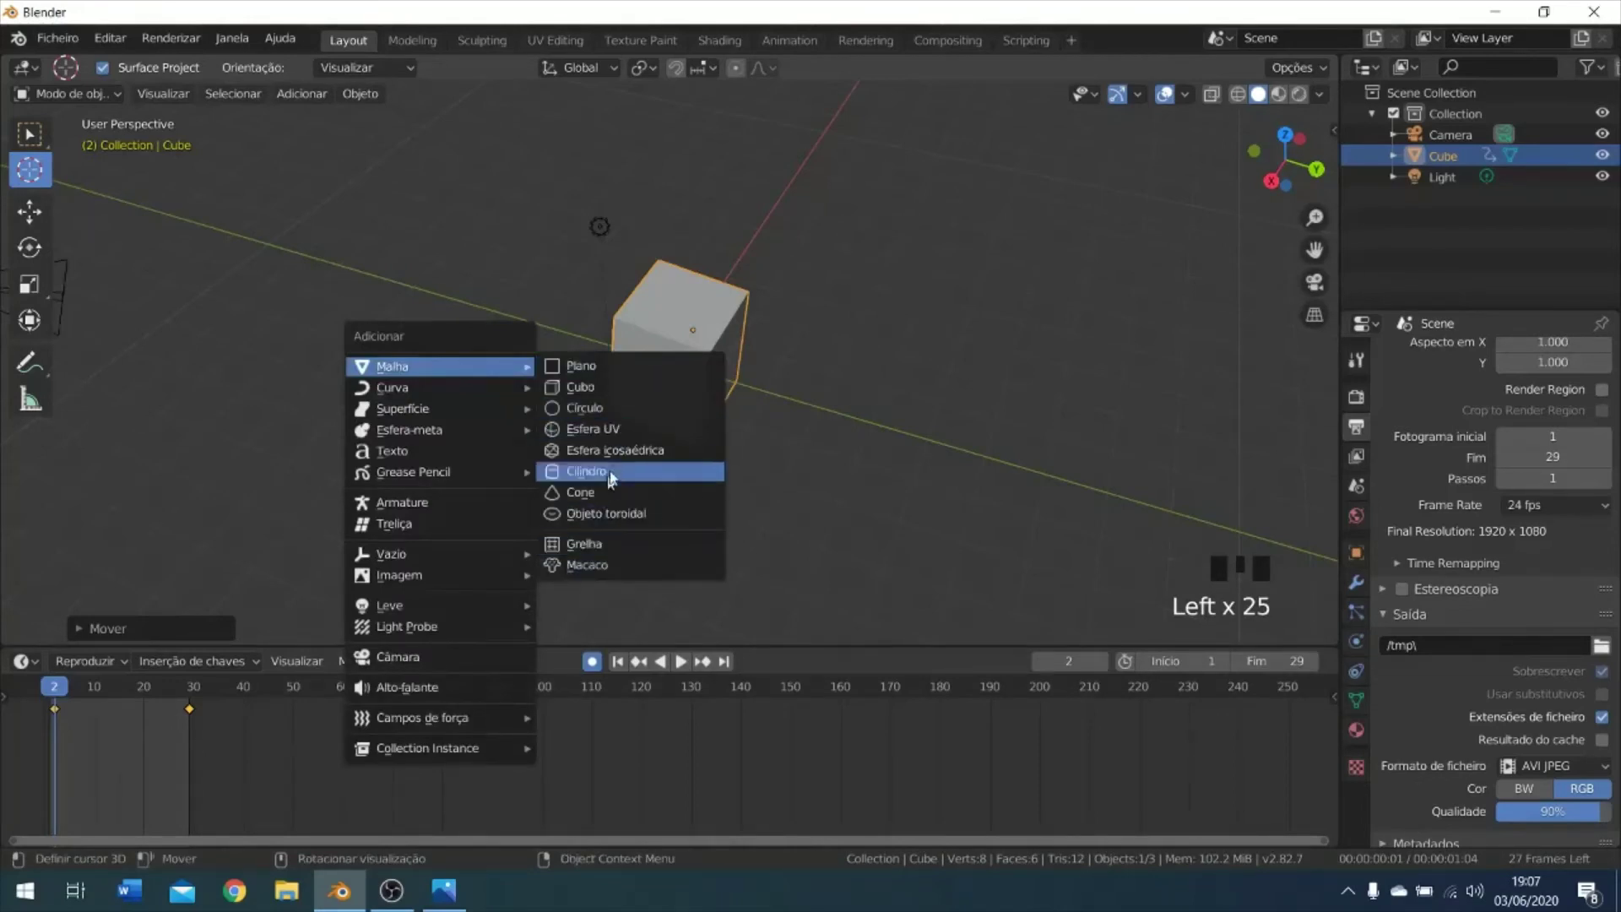
left_click(610, 565)
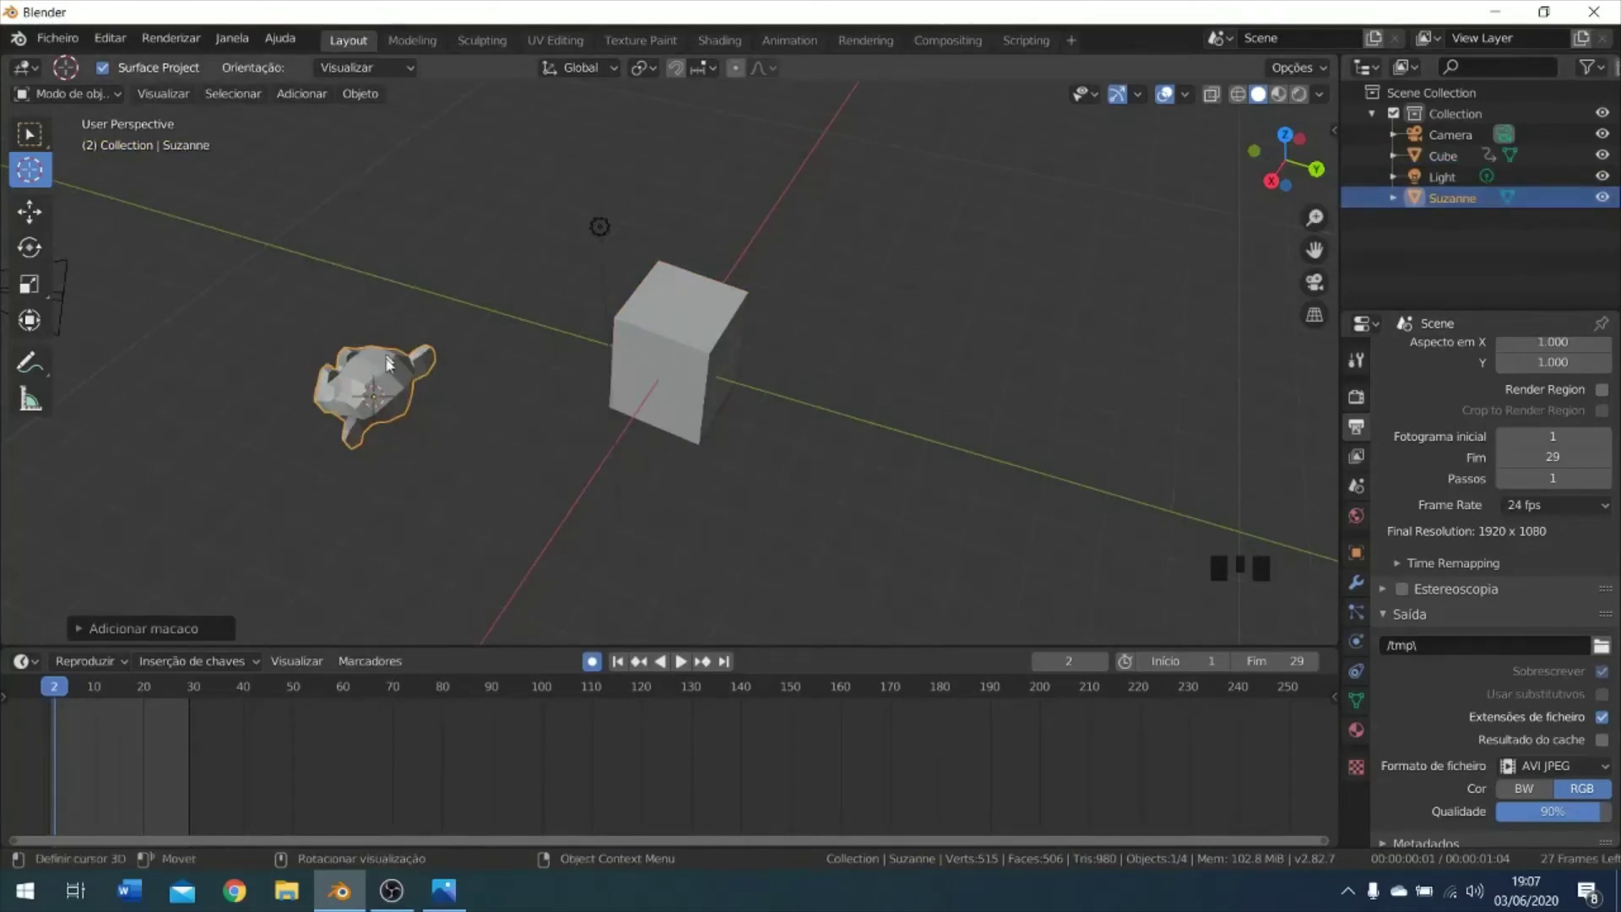
key("x")
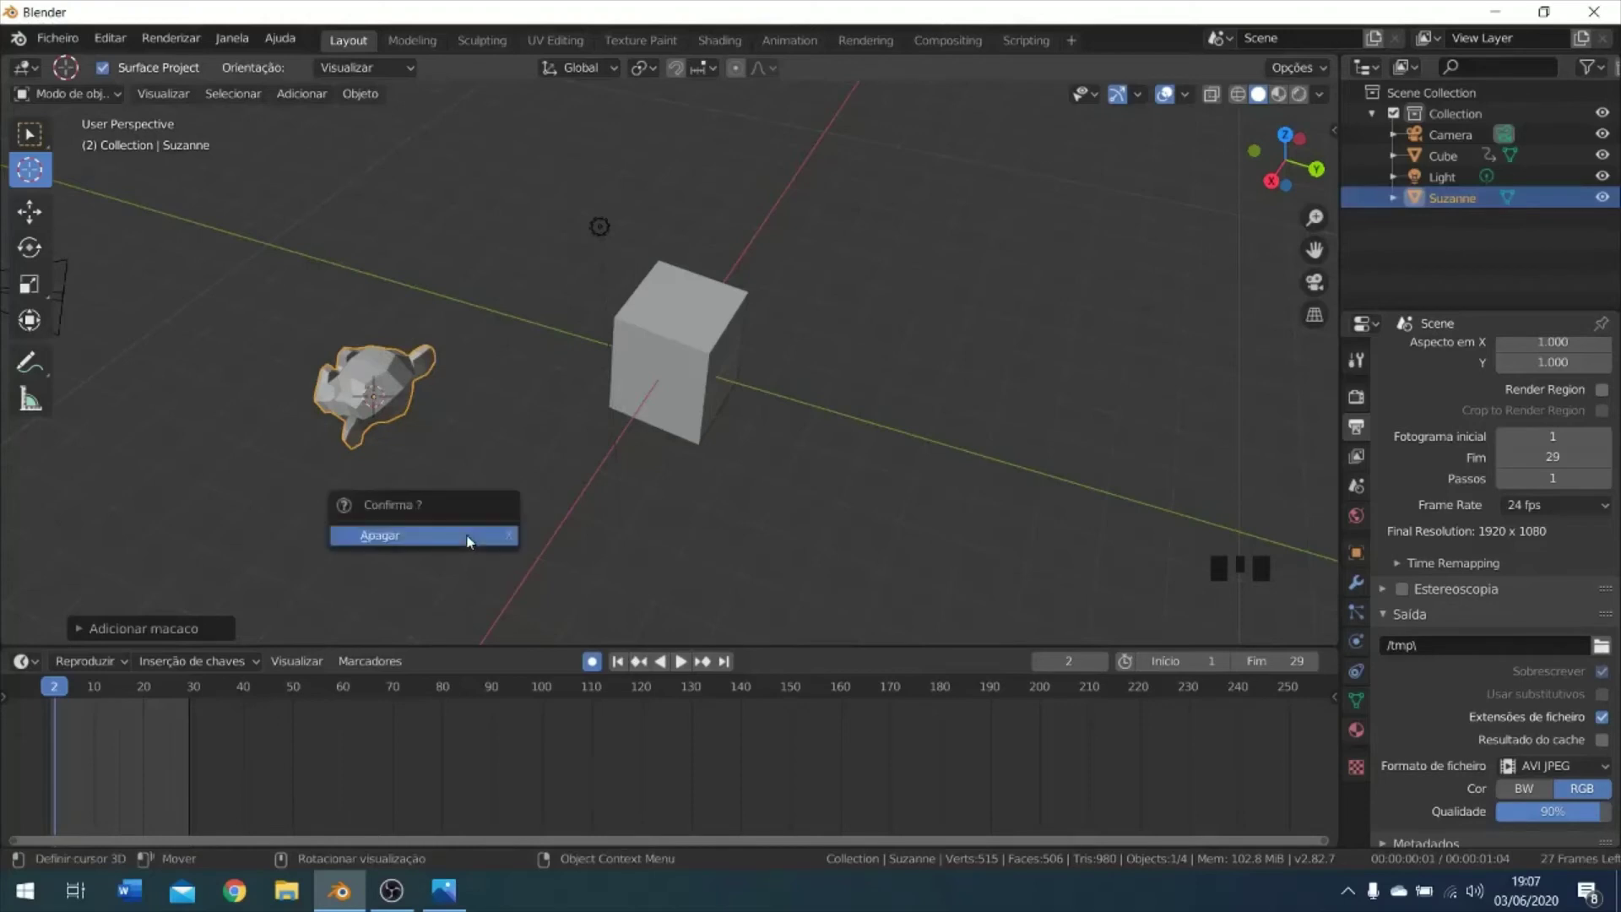
left_click(433, 536)
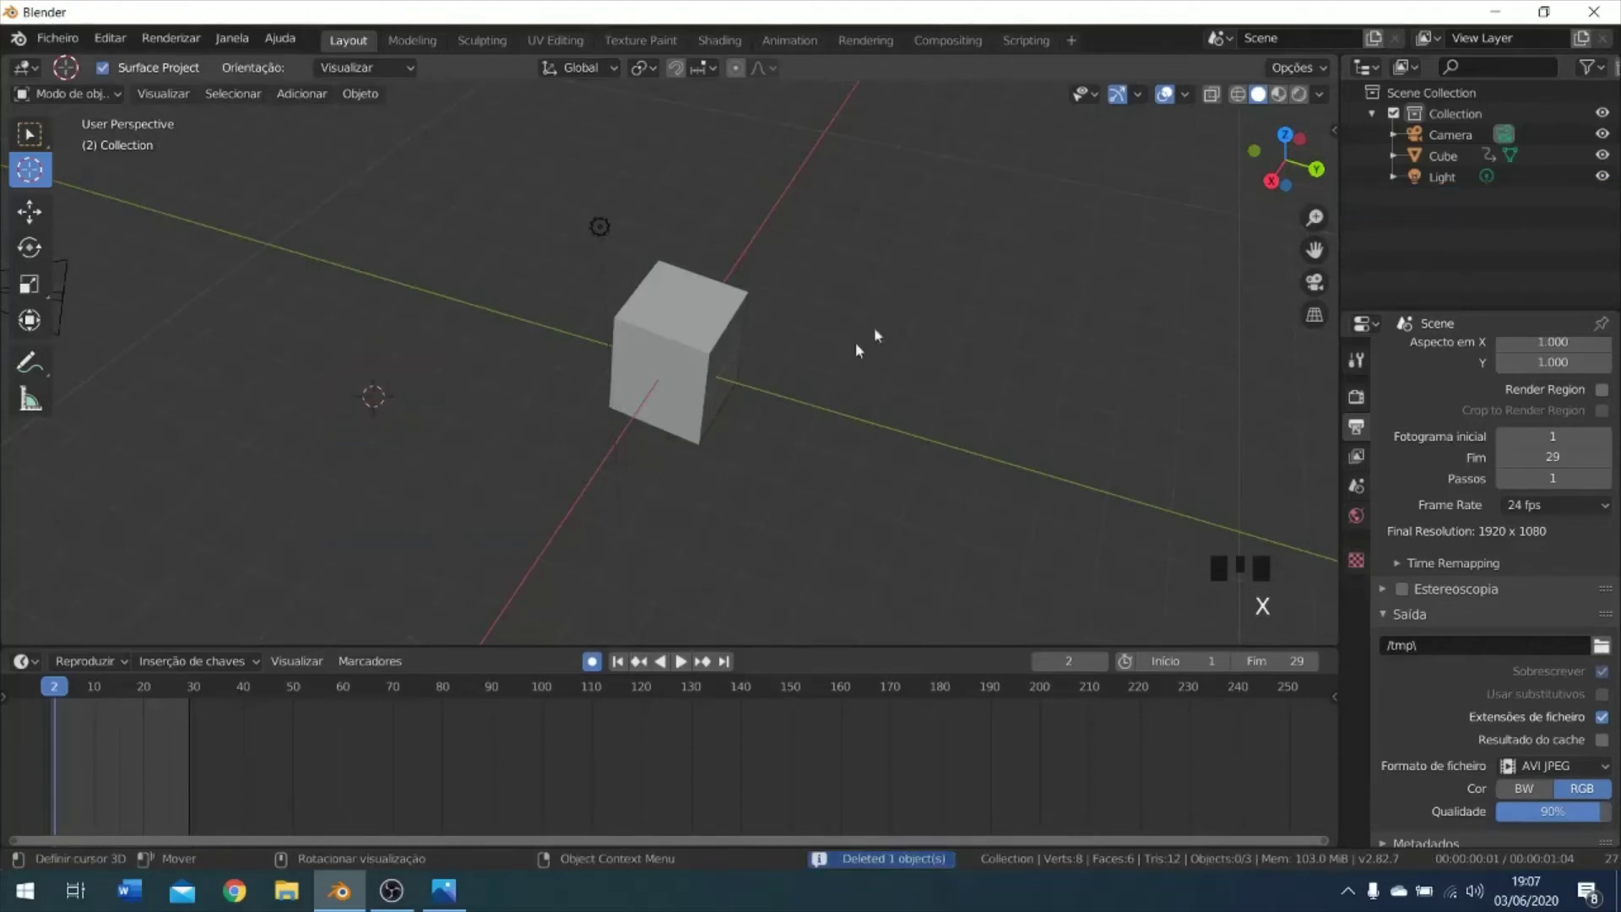
Add a monkey mesh at a 3D cursor position behind the cube and move it up to the red X axis line.
left_click(848, 274)
key("shift+a")
mouse_move(861, 280)
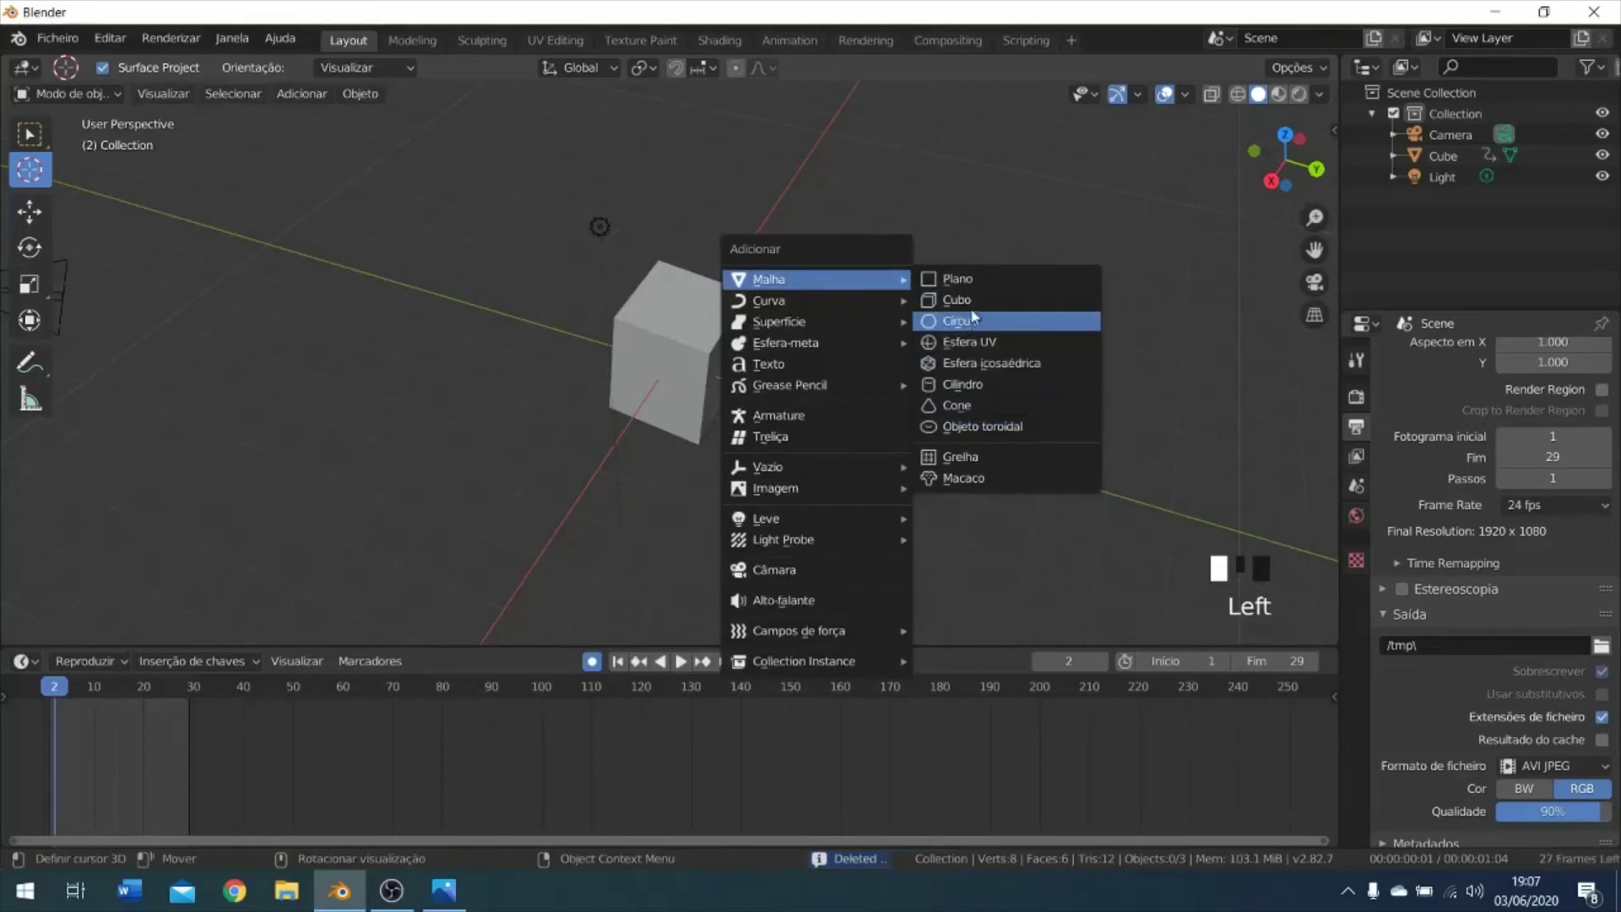
left_click(954, 478)
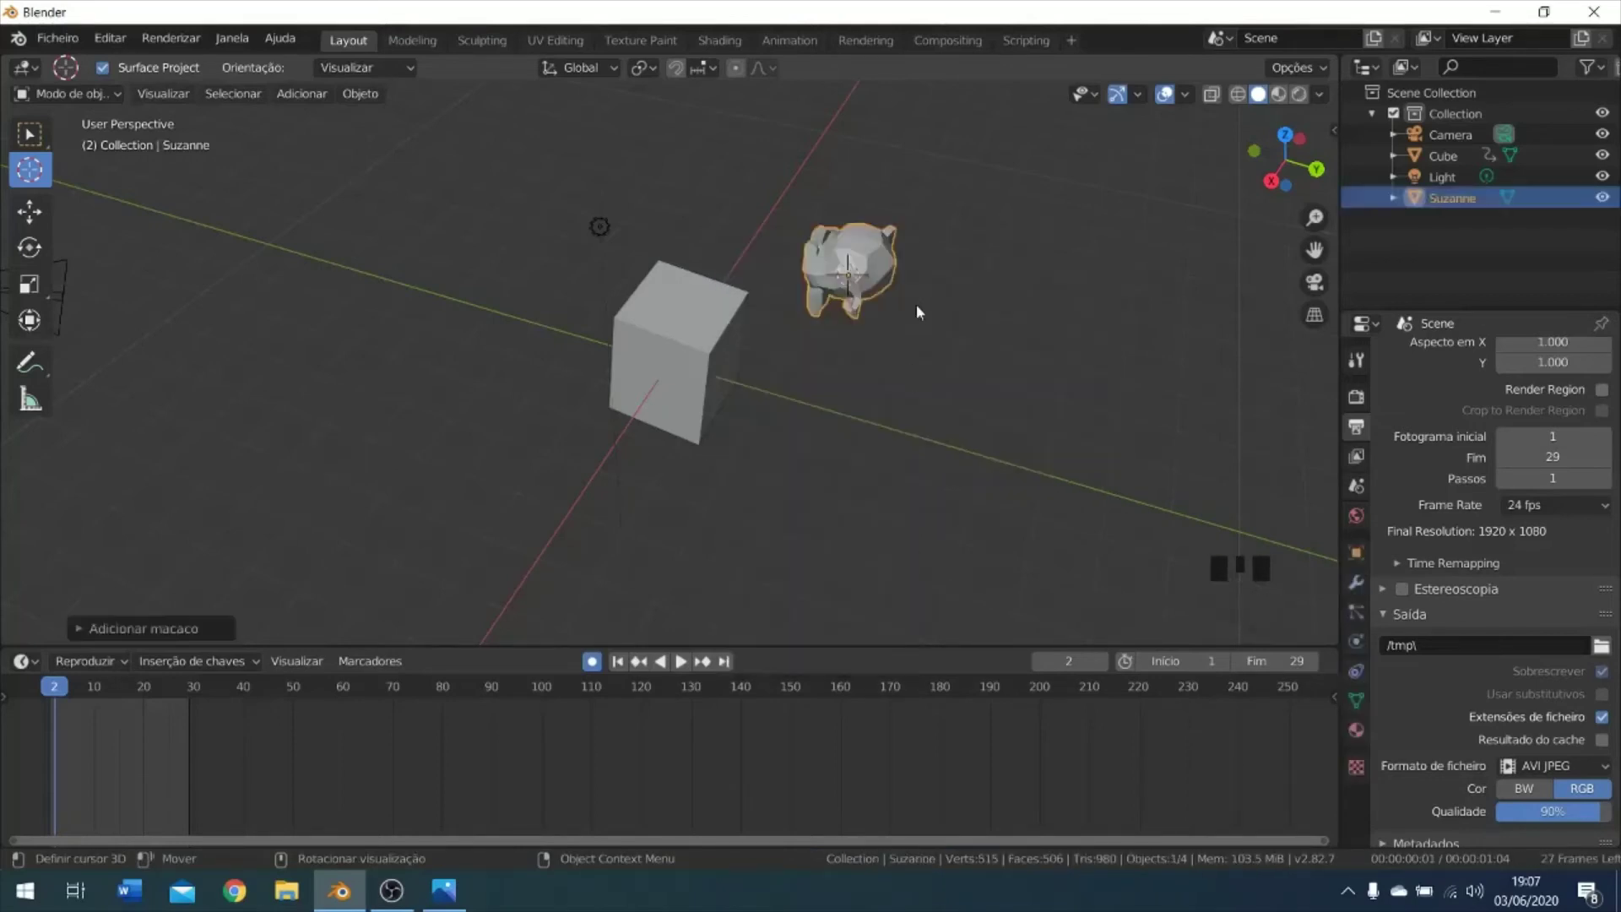
key("g")
left_click(831, 213)
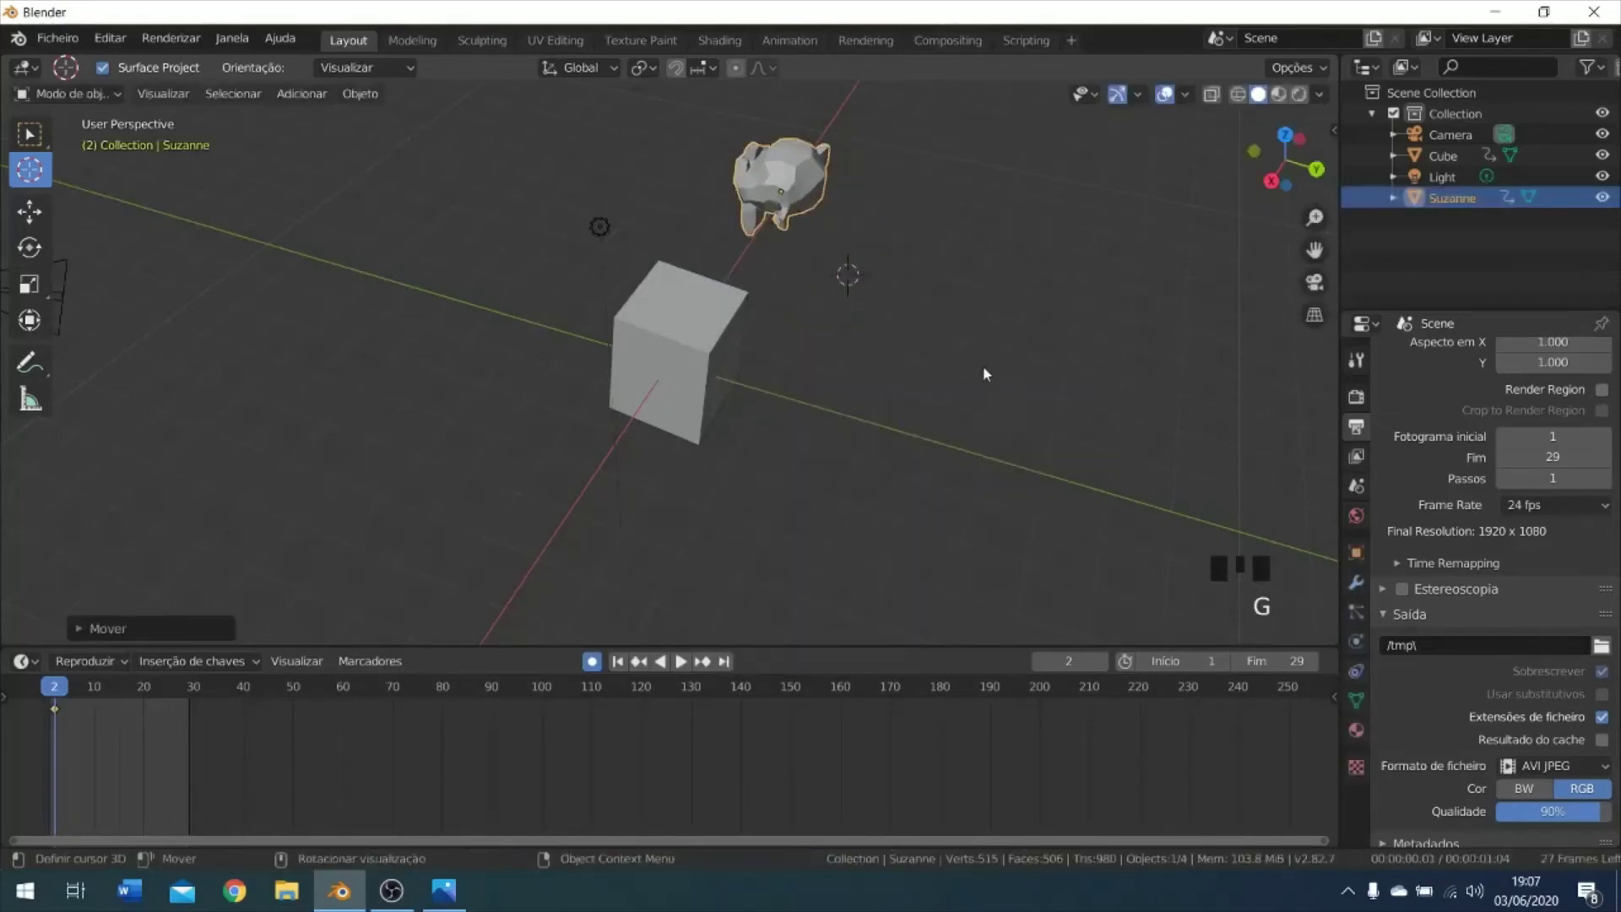
Reposition the 3D cursor at various points around the cube and monkey, finishing in the empty space beside the cube.
left_click(919, 291)
left_click(456, 391)
left_click(449, 217)
left_click(595, 168)
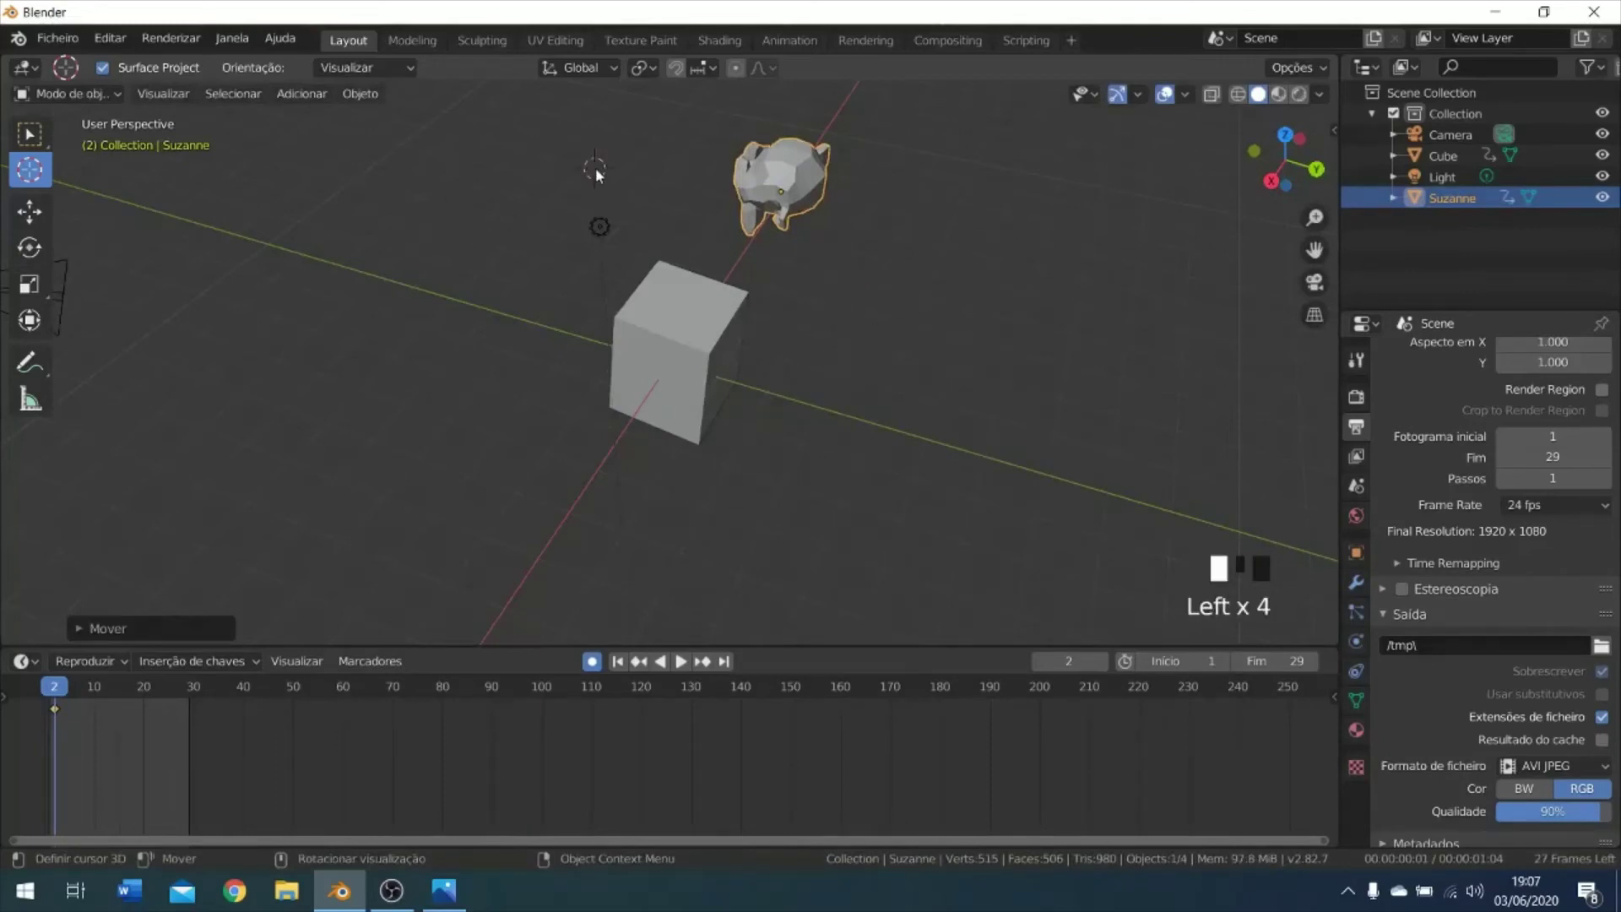
left_click(930, 358)
left_click(863, 488)
left_click(724, 542)
left_click(488, 448)
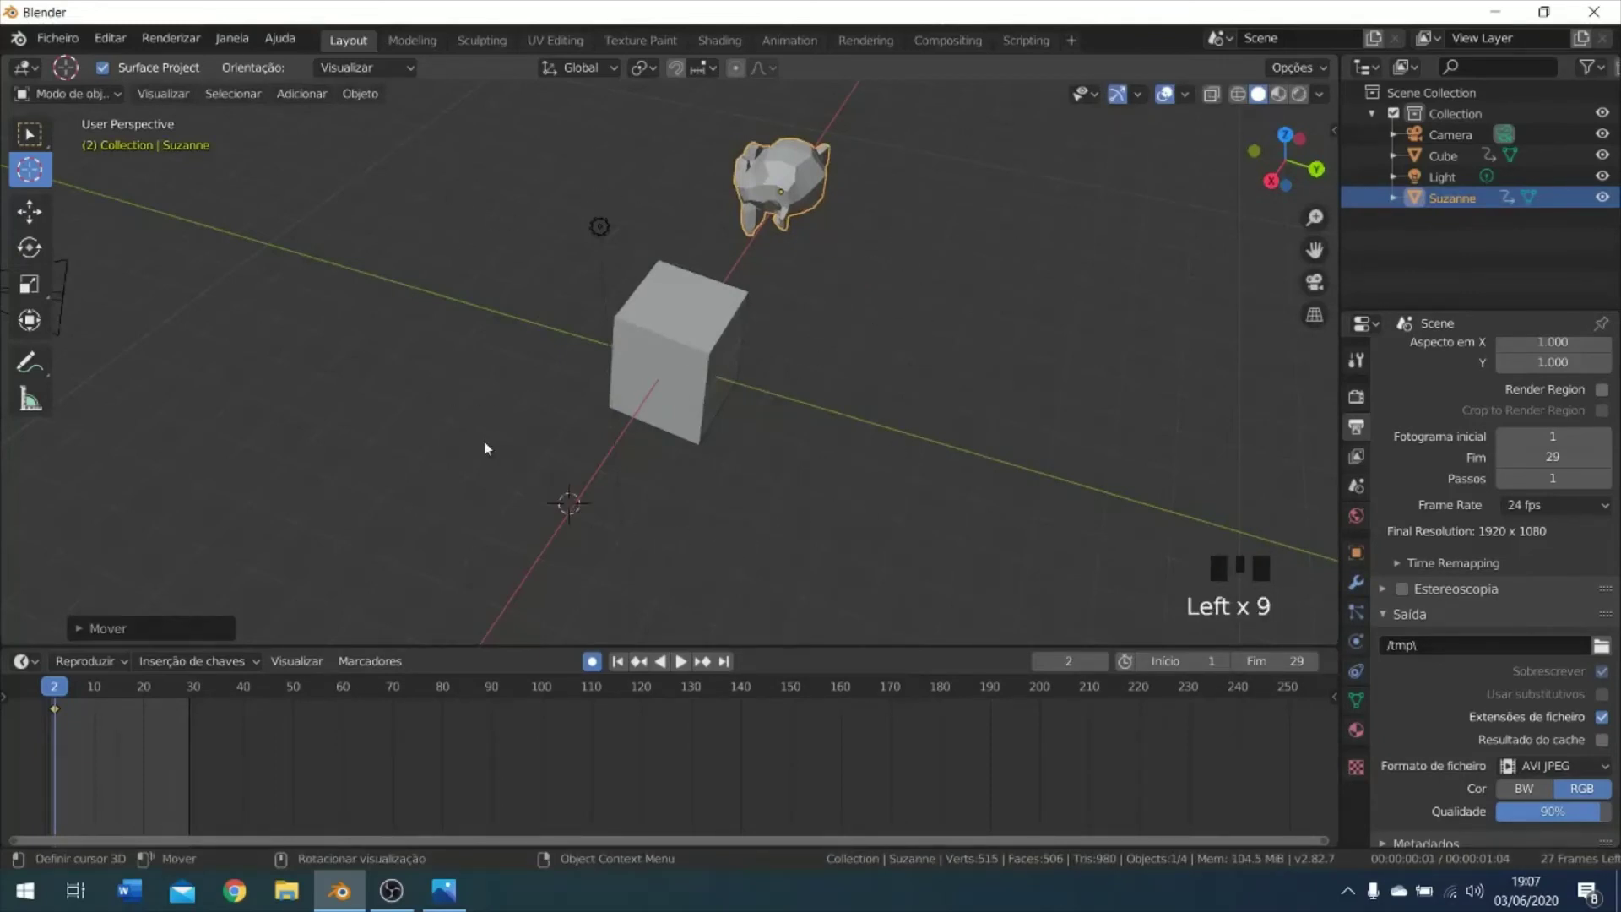
left_click(483, 380)
left_click(479, 306)
left_click(513, 237)
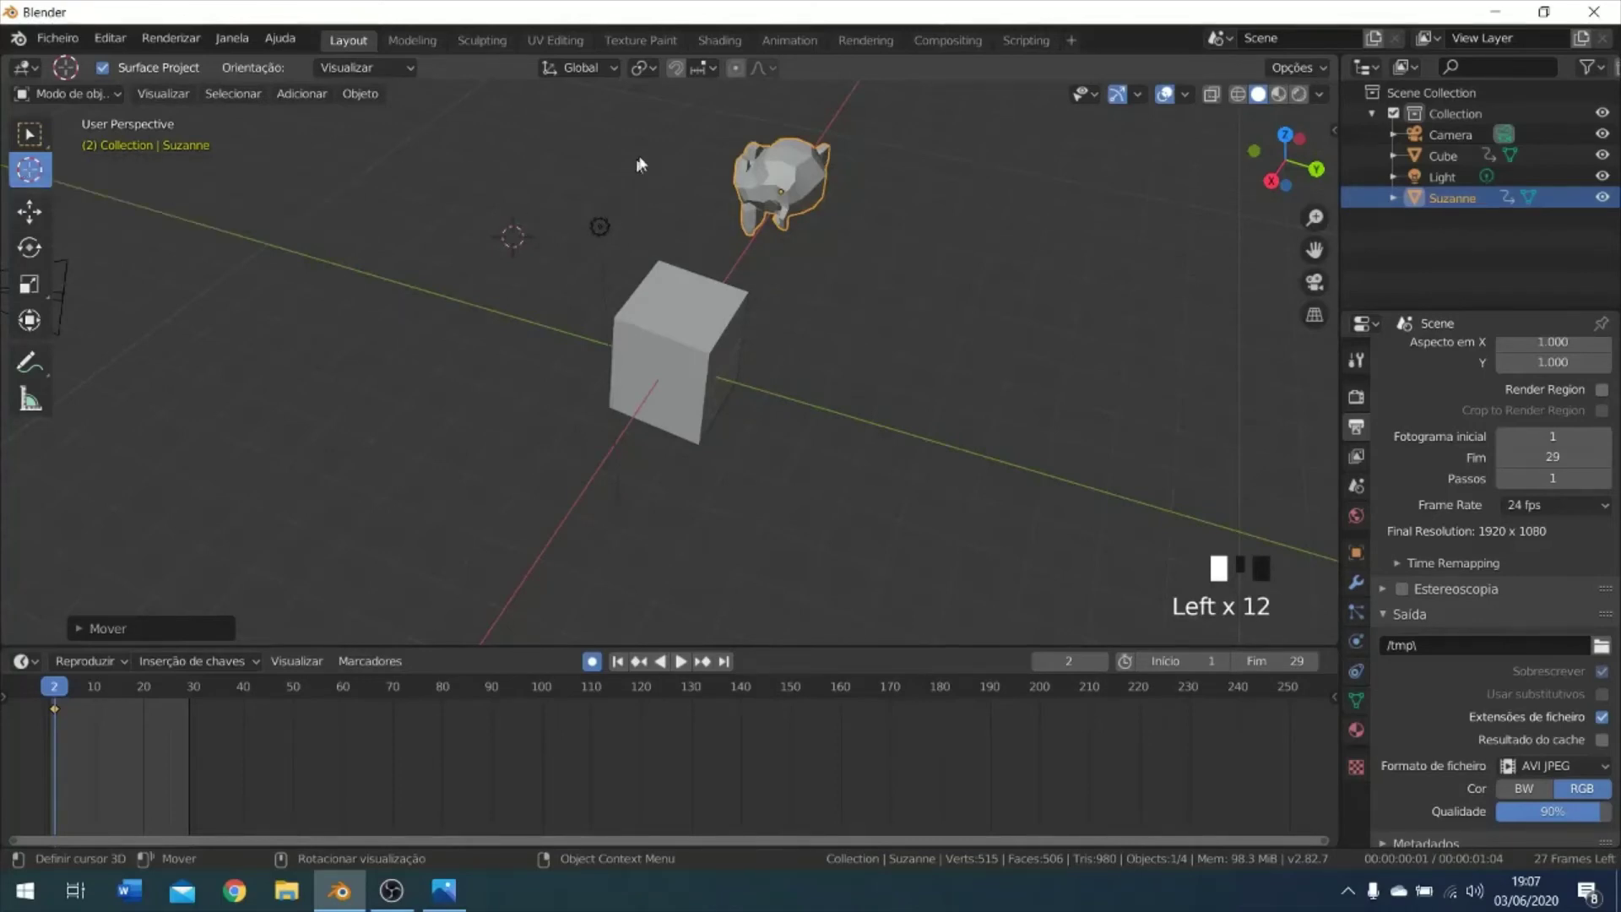
left_click(923, 237)
left_click(923, 237)
left_click(863, 356)
left_click(954, 145)
scroll(958, 202, "down", 2)
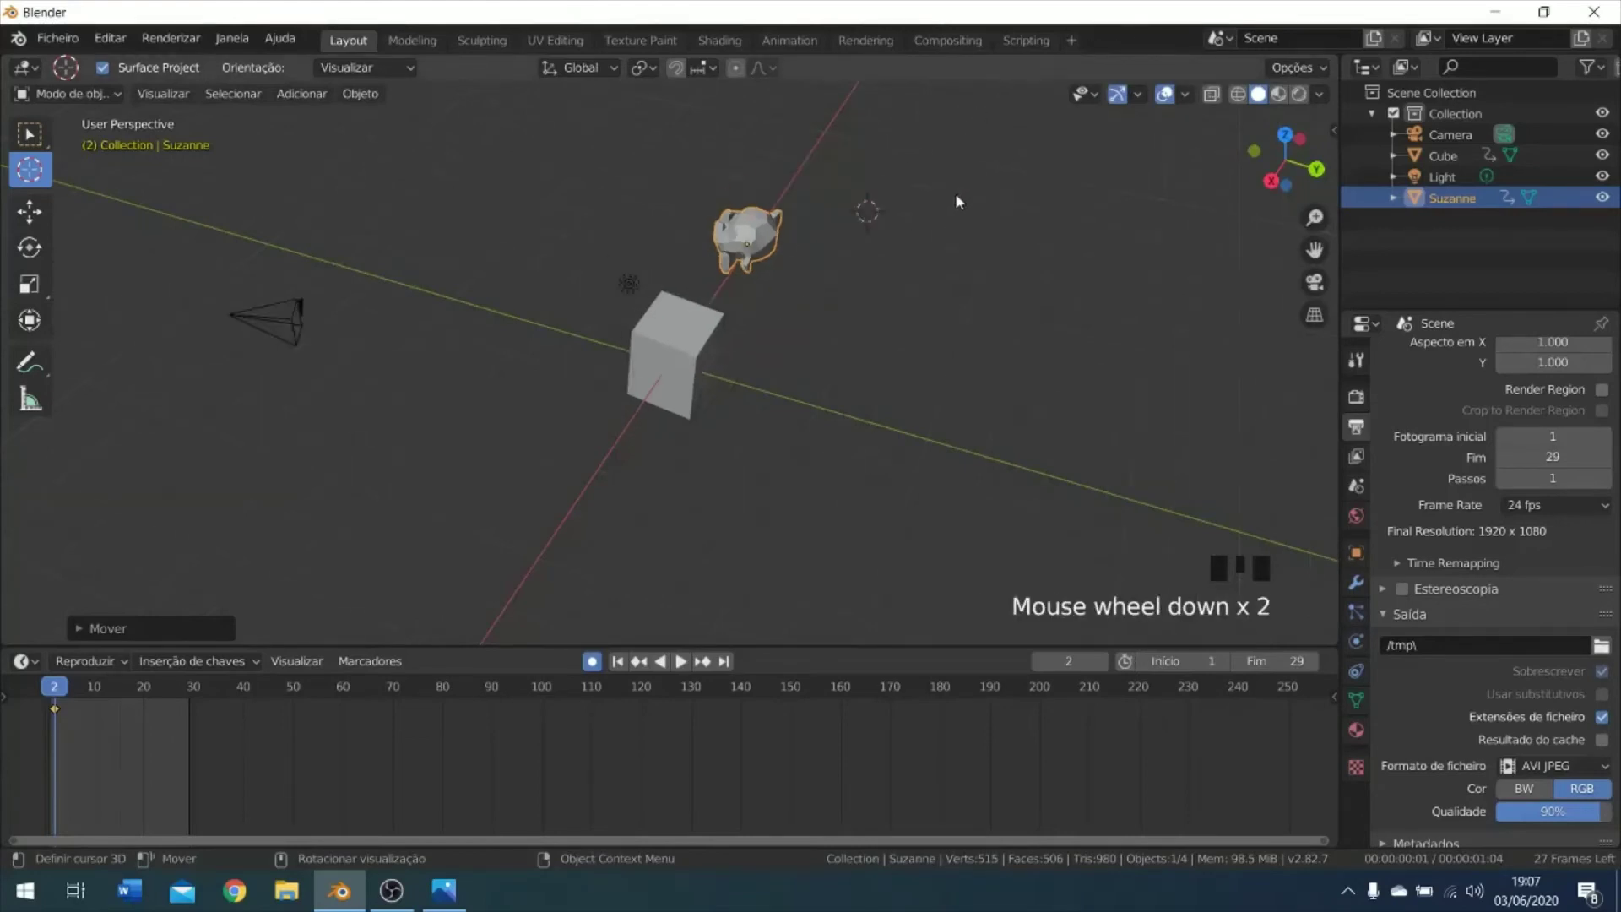
left_click(822, 318)
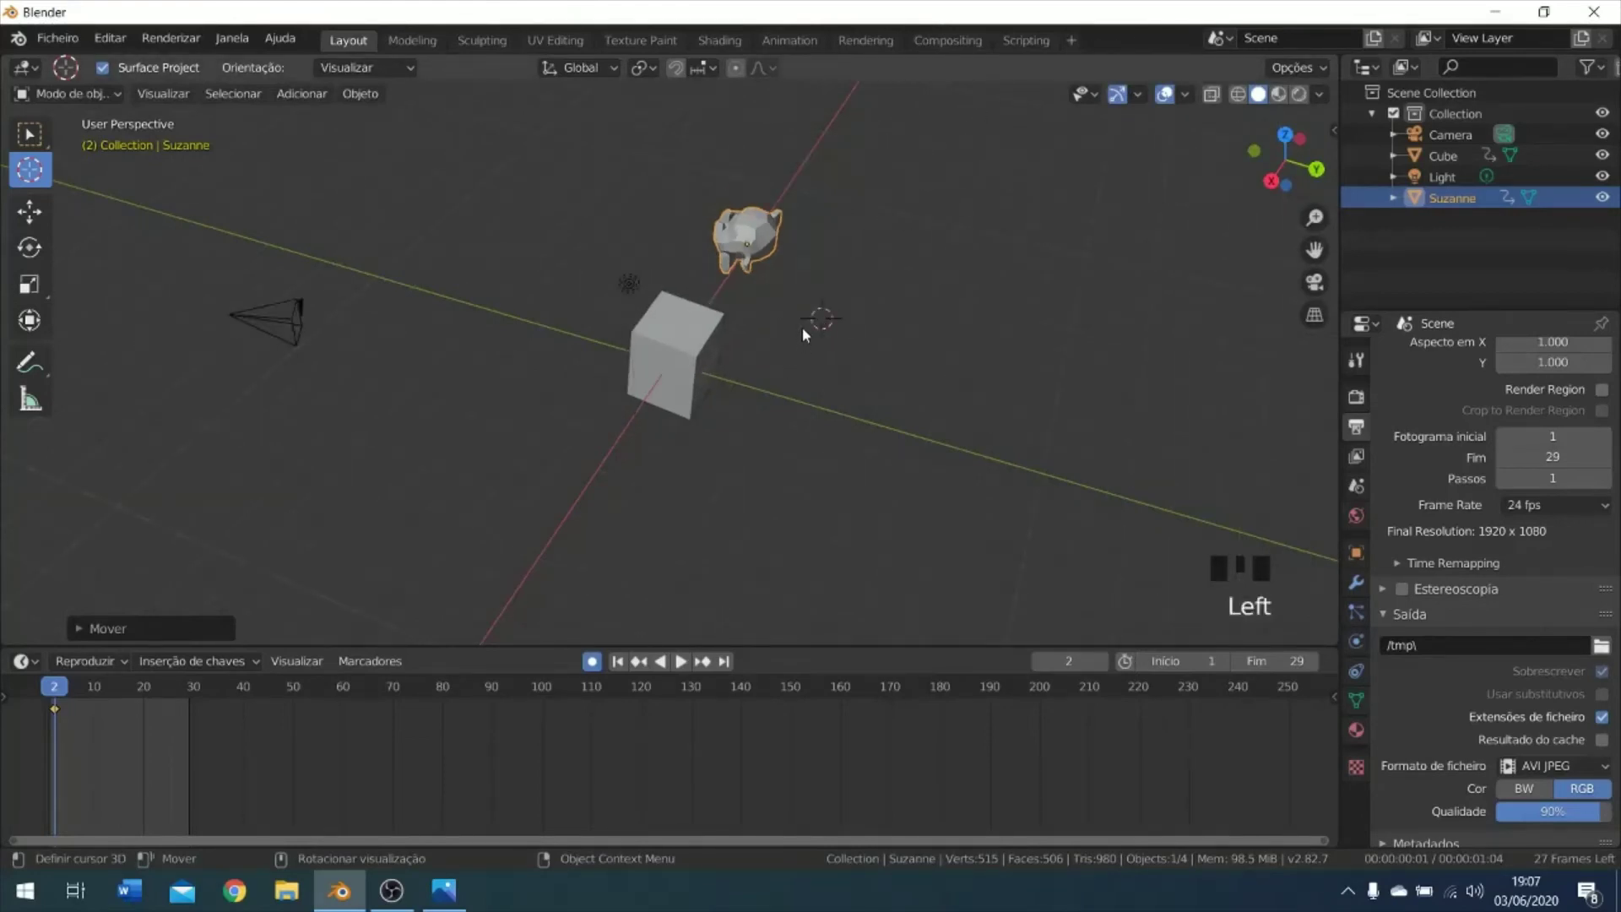
Delete the monkey mesh from the scene.
key("x")
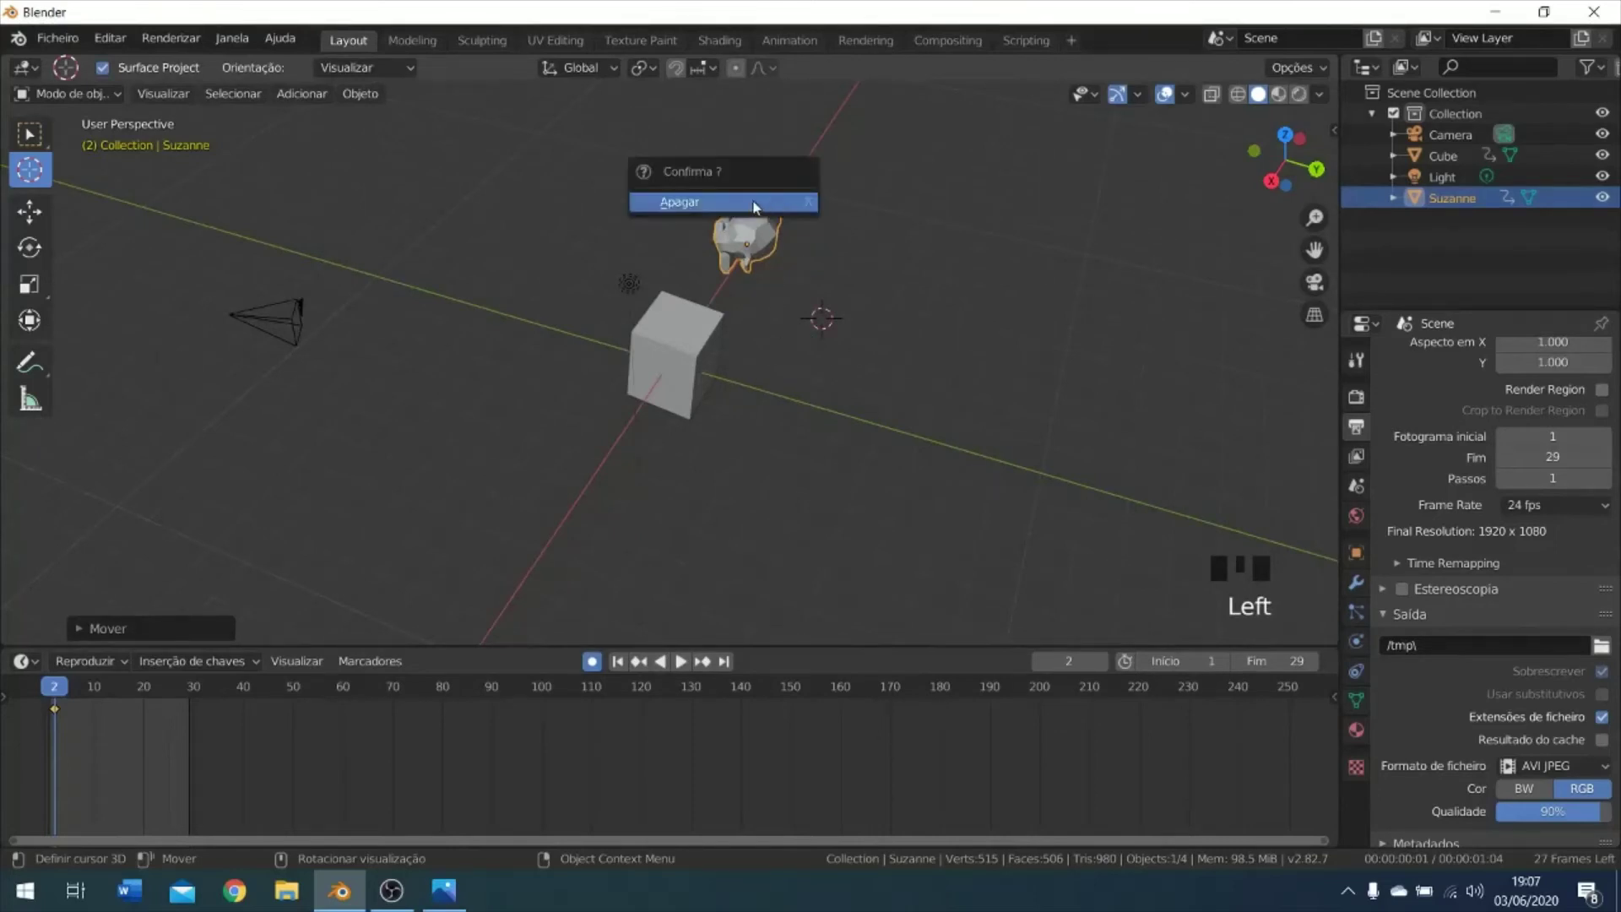
key("x")
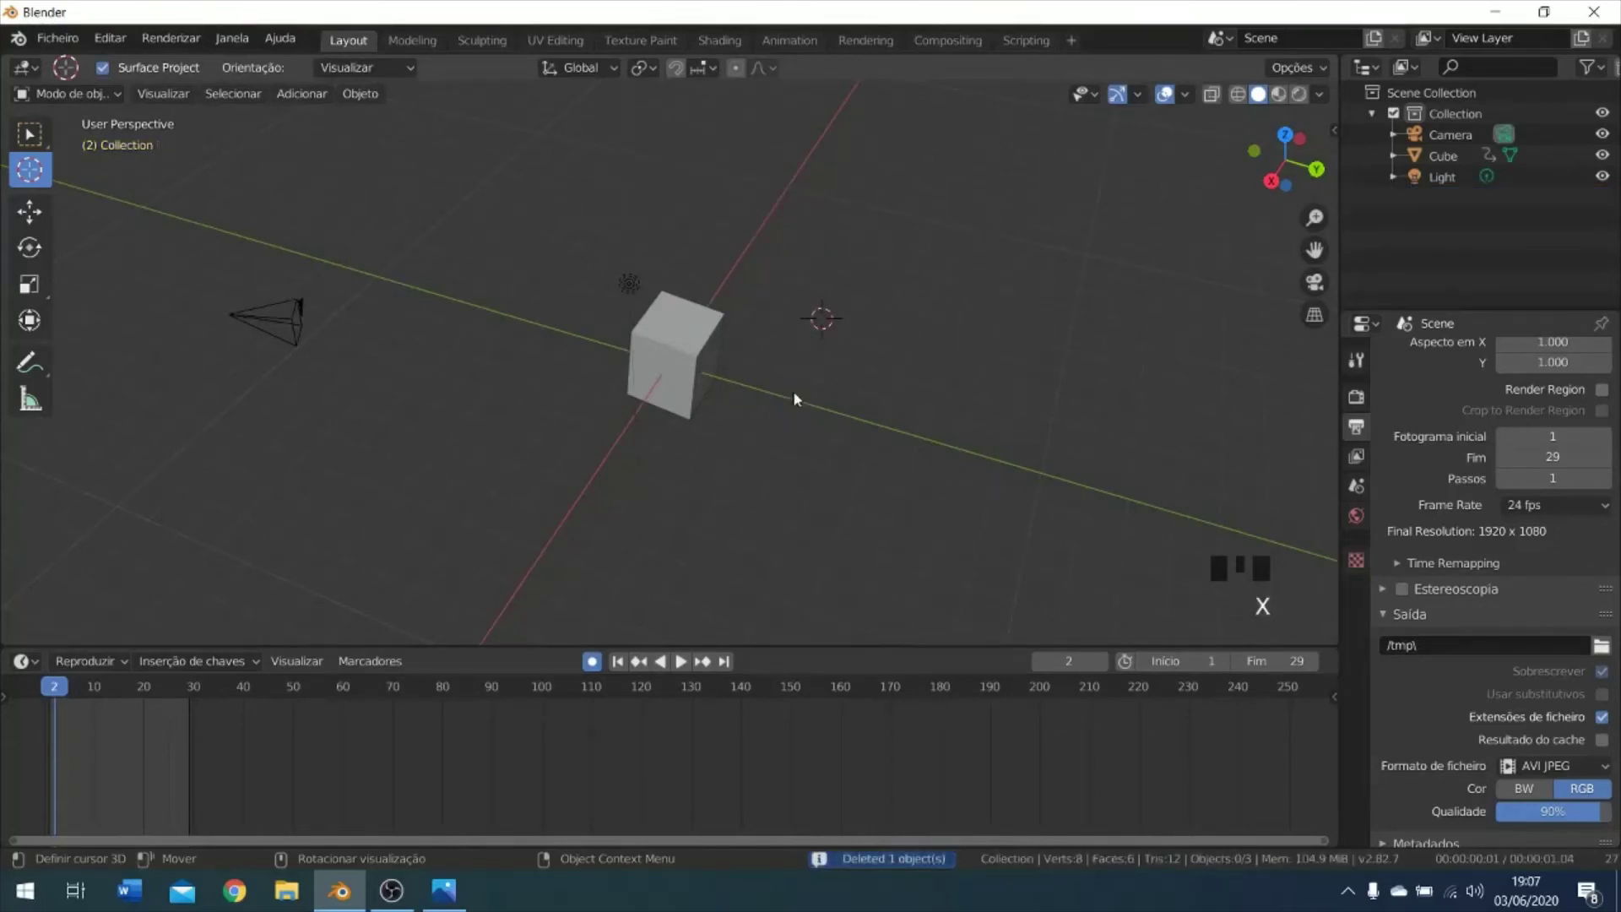
Place the 3D cursor on the cube's top face, close to its edge.
scroll(792, 386, "up", 3)
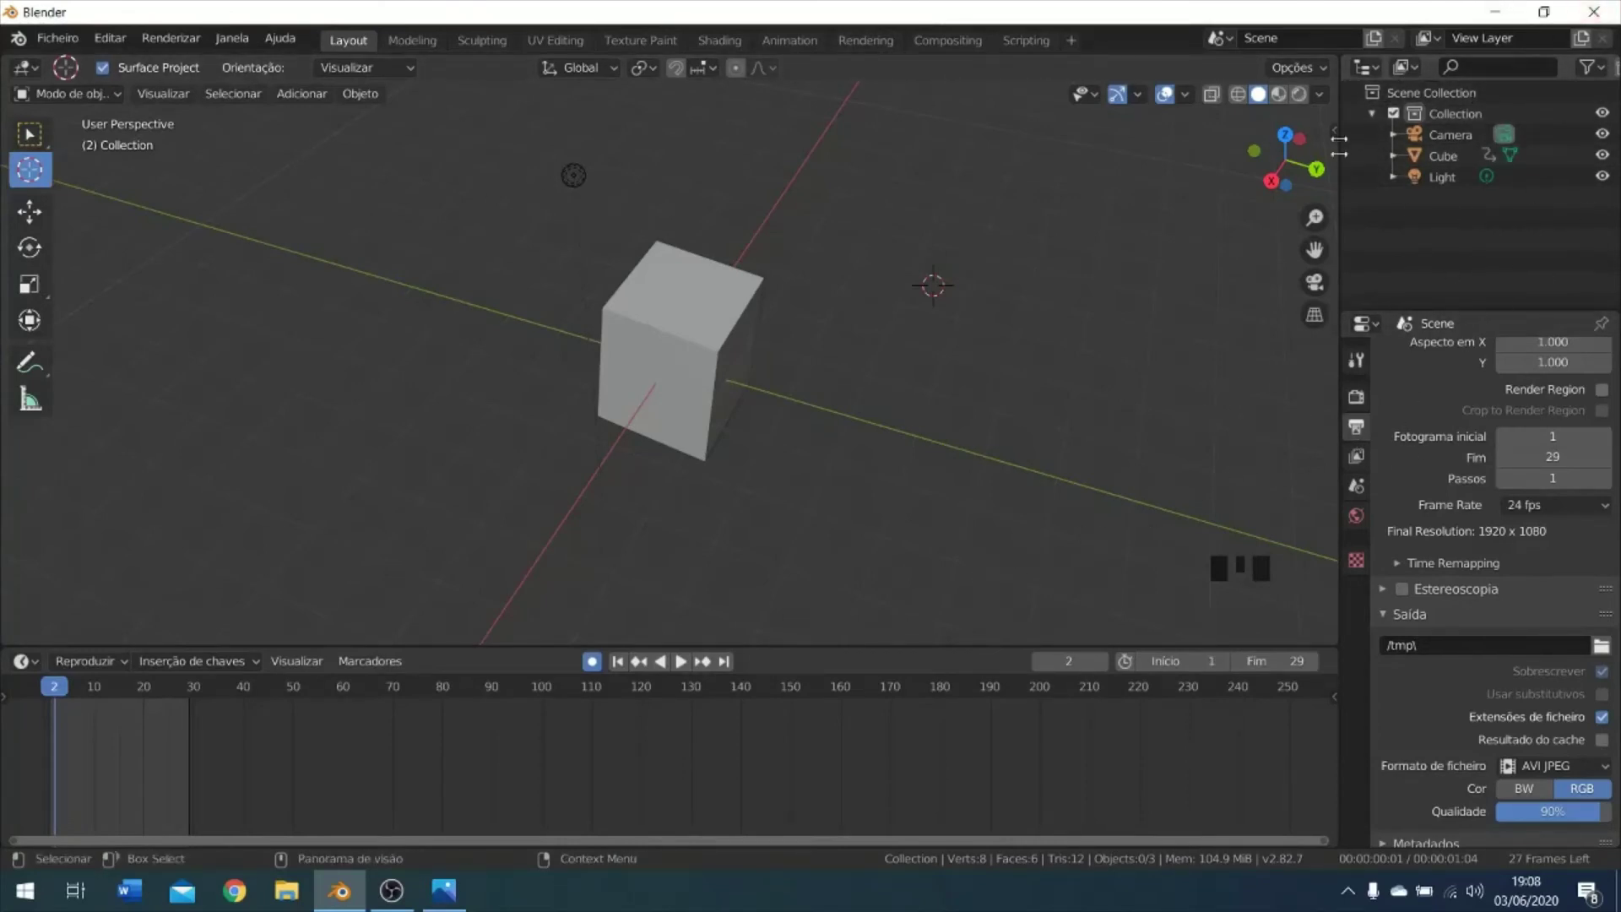
left_click(675, 309)
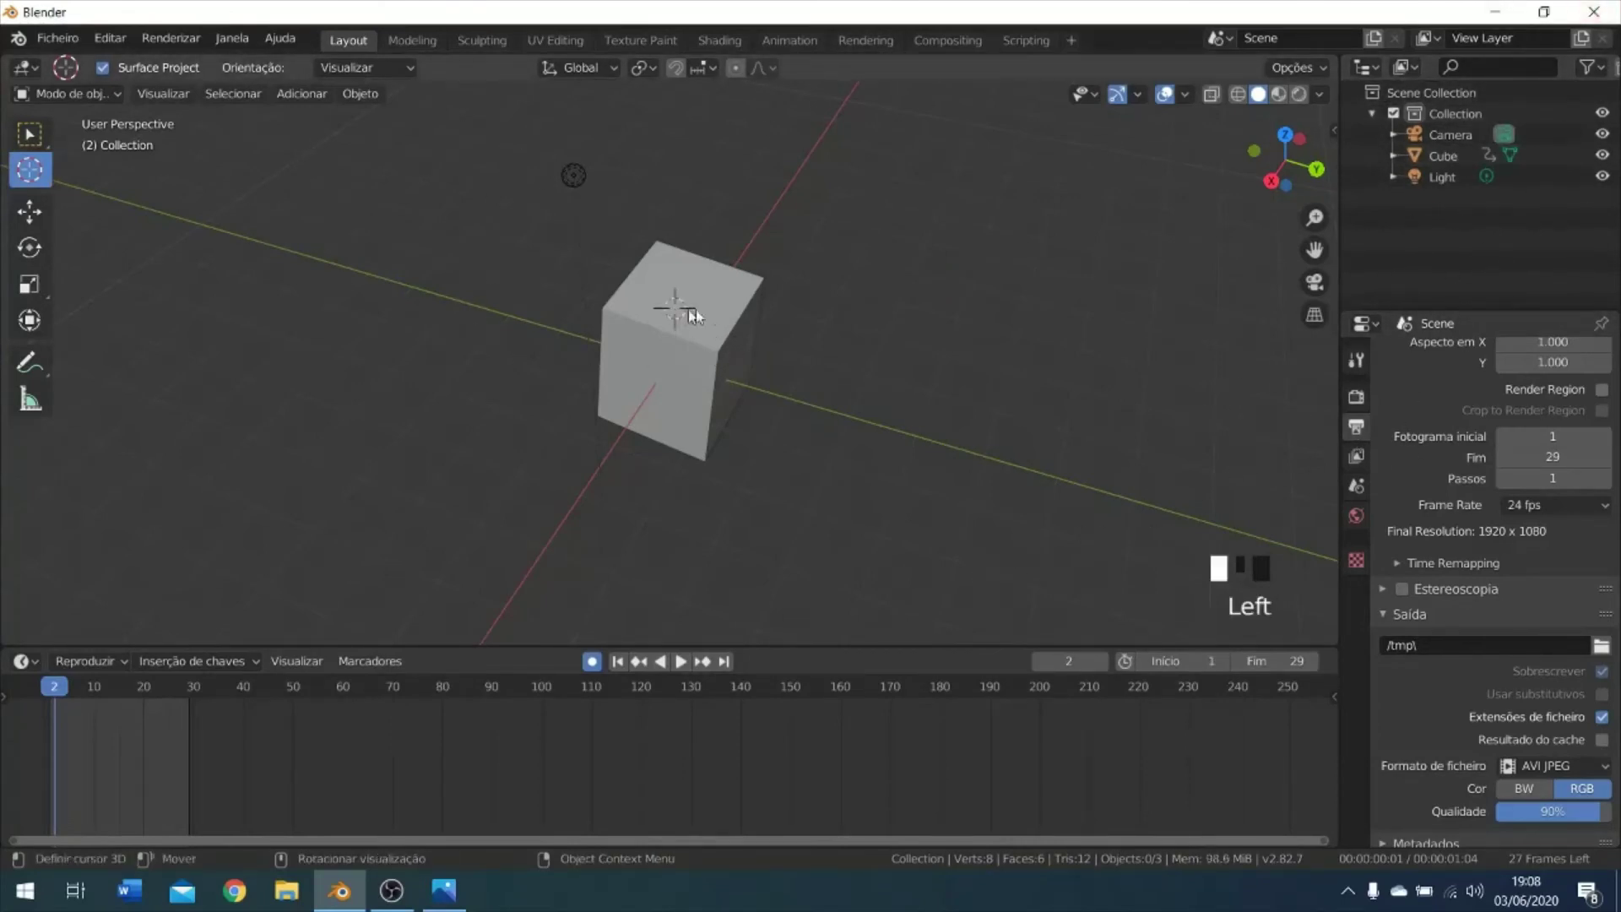
left_click(730, 305)
Rename the Cube object to cxcv in the scene hierarchy and move the cube slightly towards the light.
left_click(1442, 157)
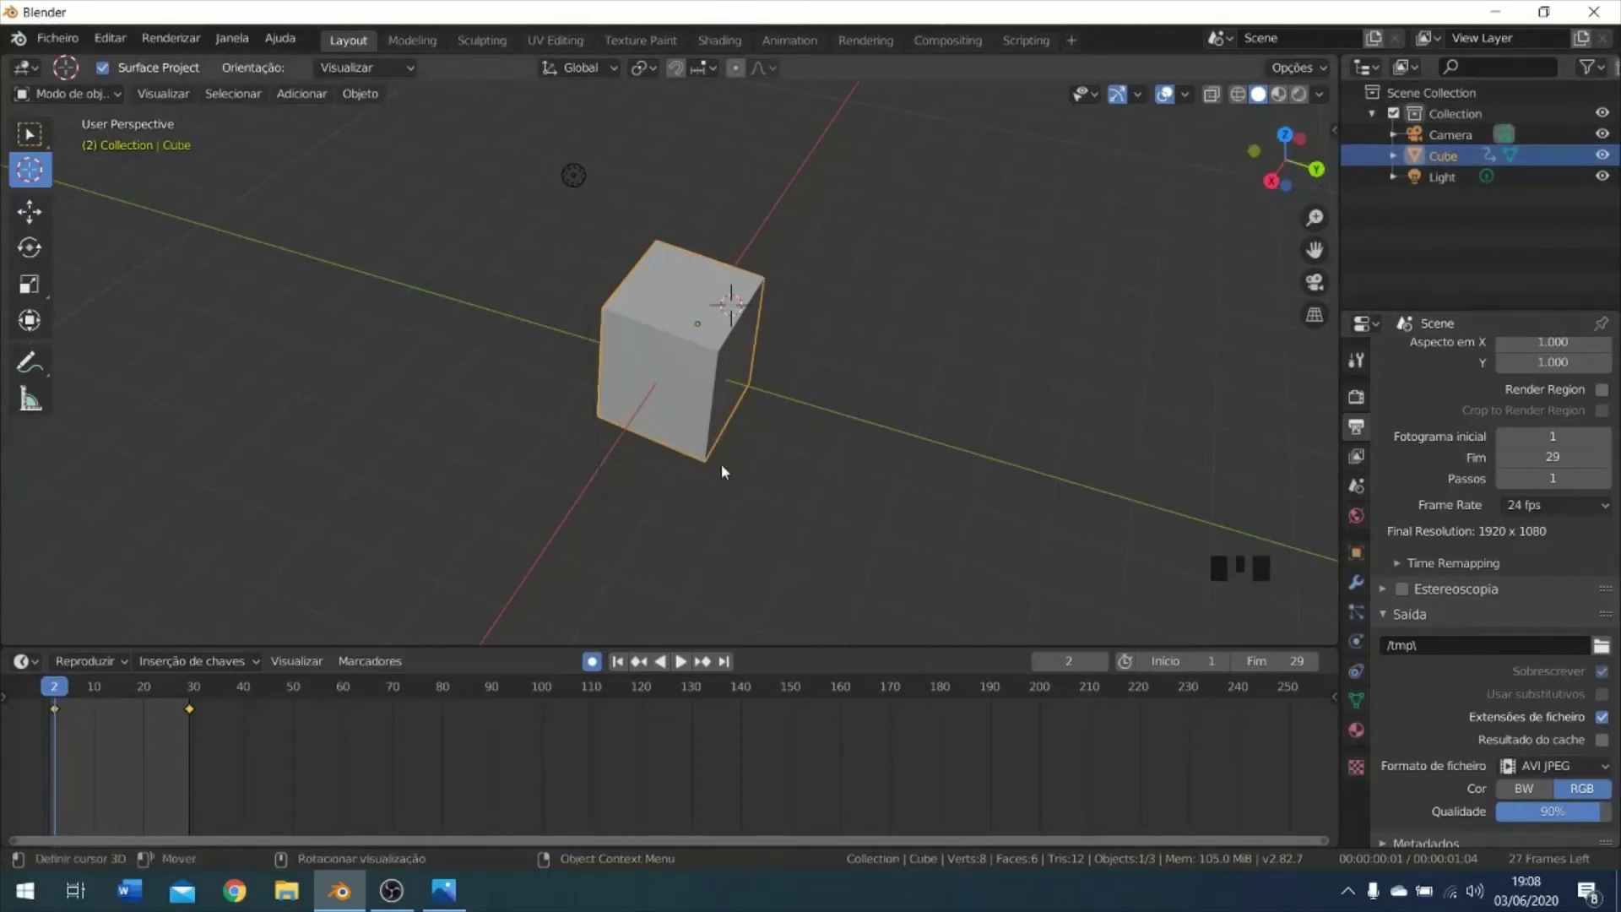
double_click(1442, 155)
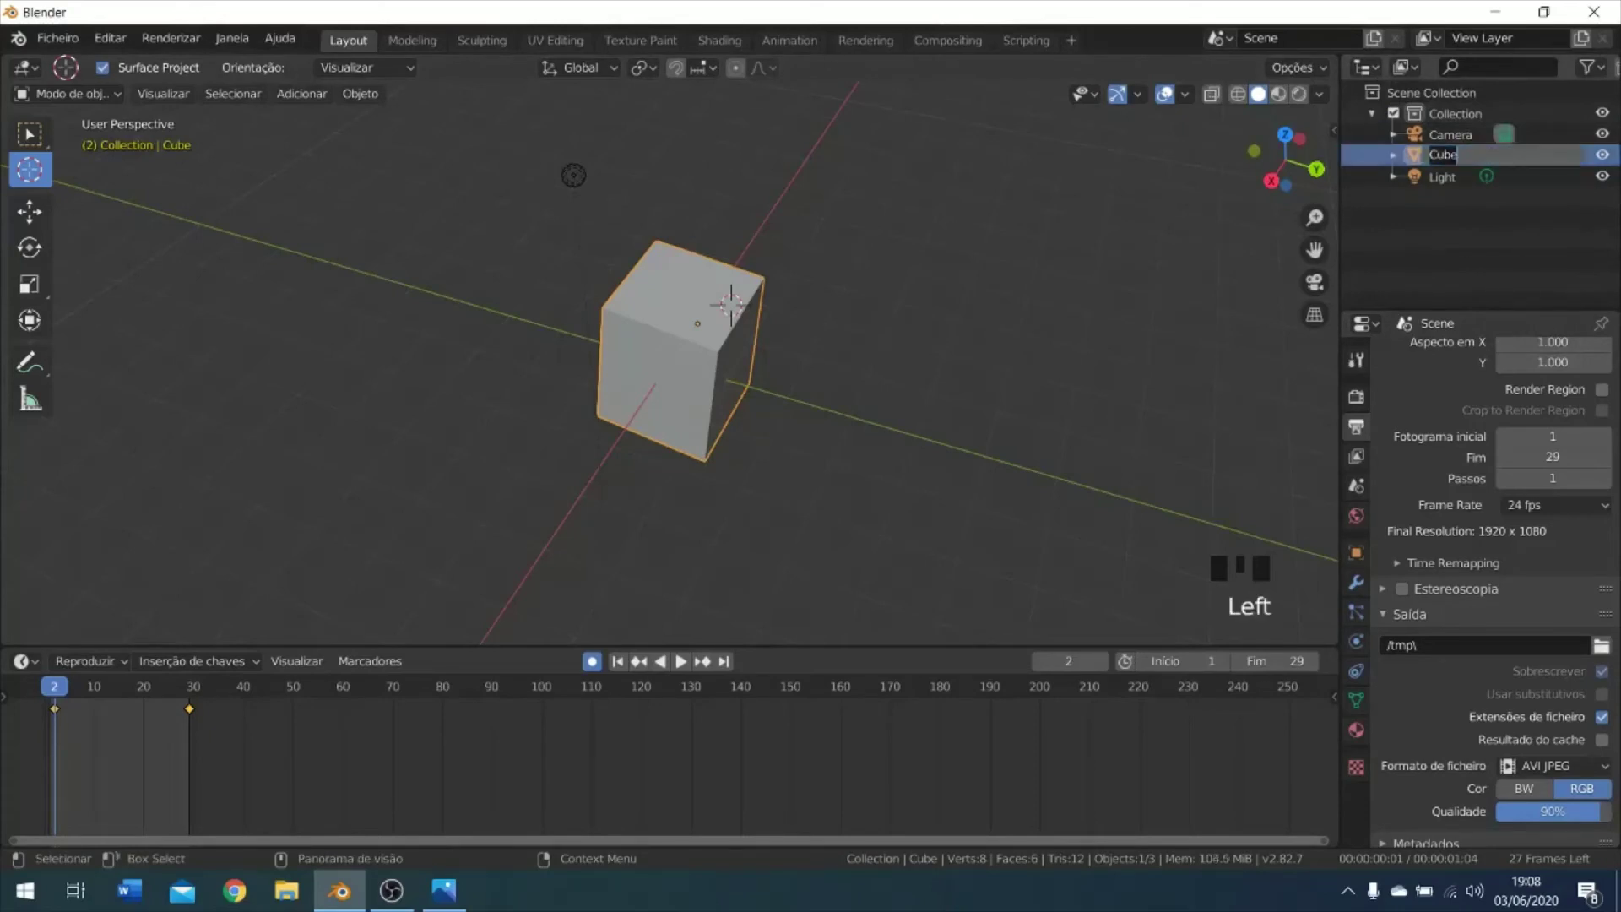
type("cxcv")
key("Return")
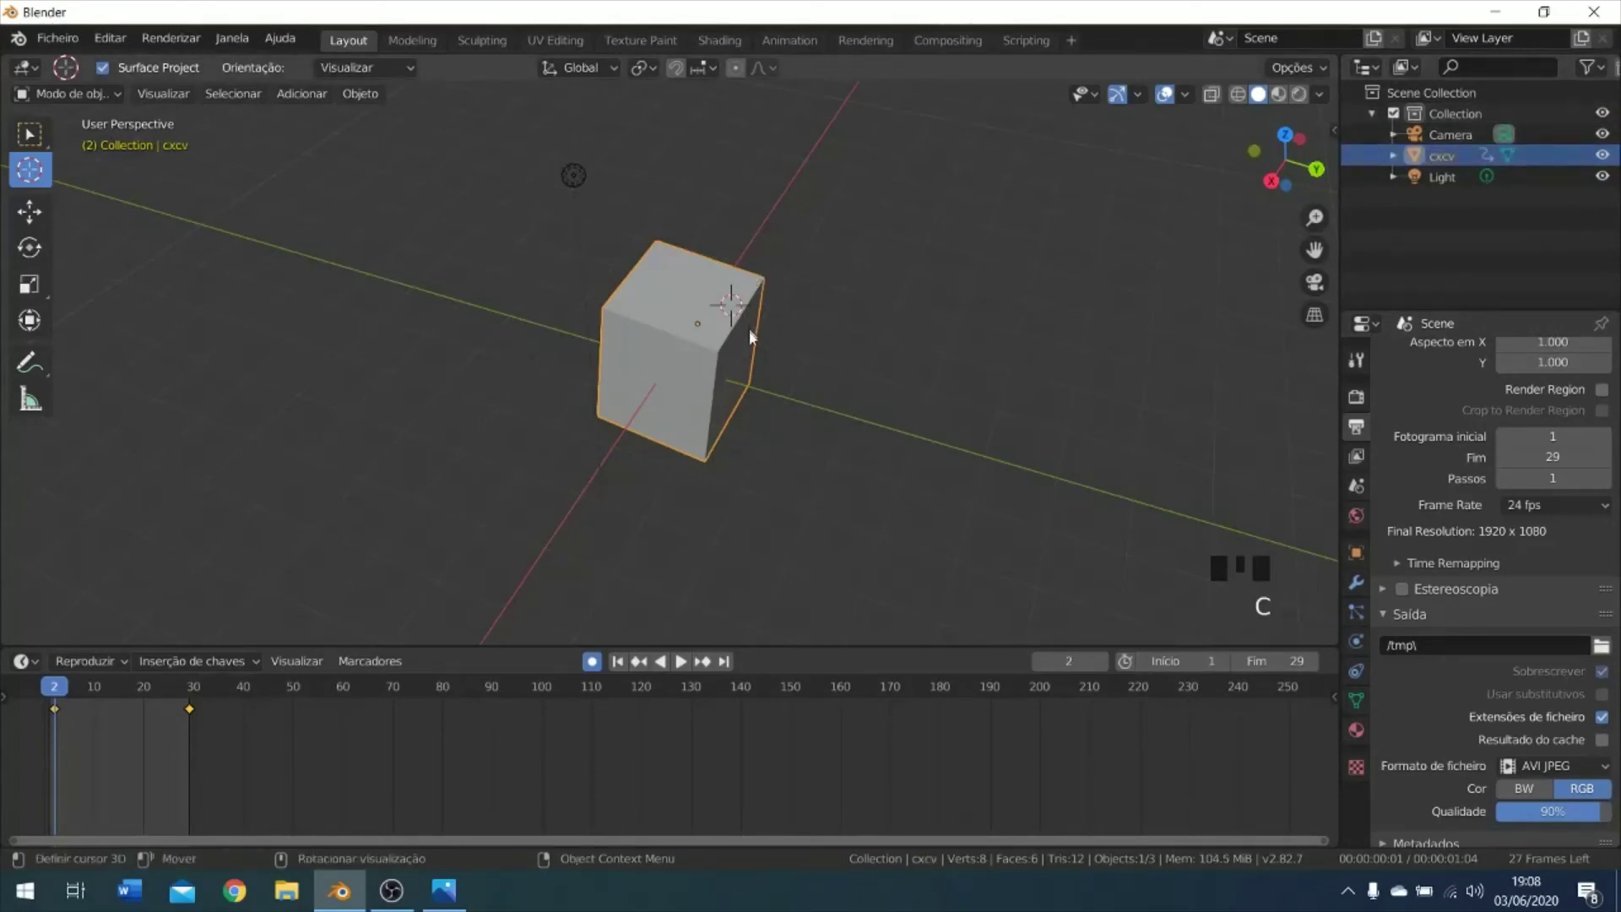
key("g")
left_click(685, 314)
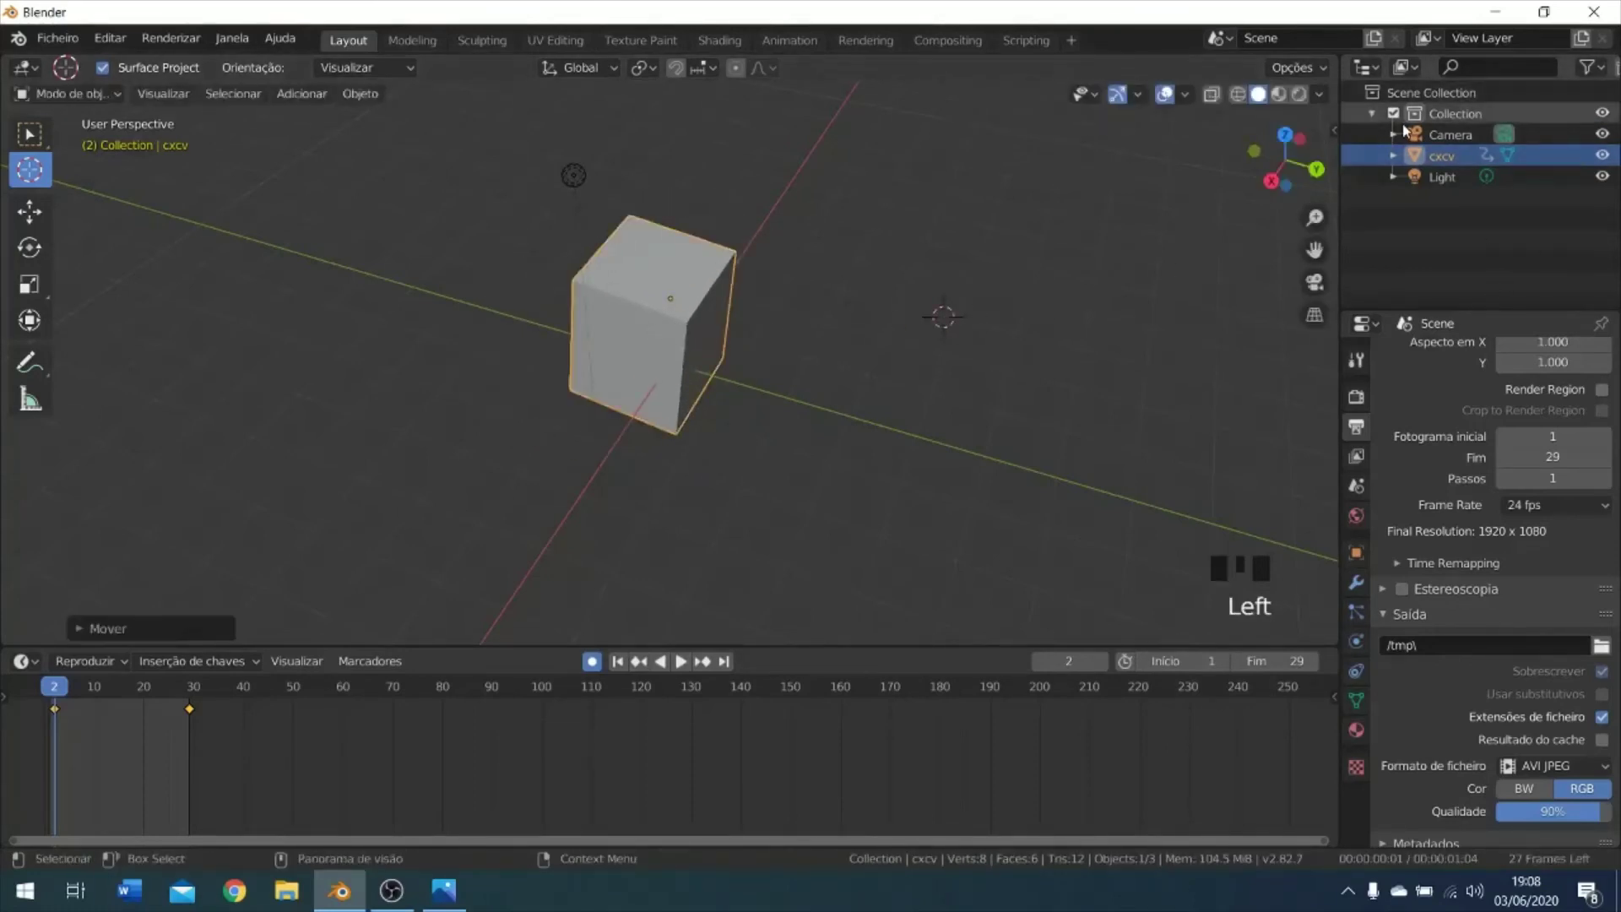
Select Collection and exclude it from the view layer repeatedly, leaving it included.
left_click(1454, 115)
left_click(1392, 114)
left_click(1393, 113)
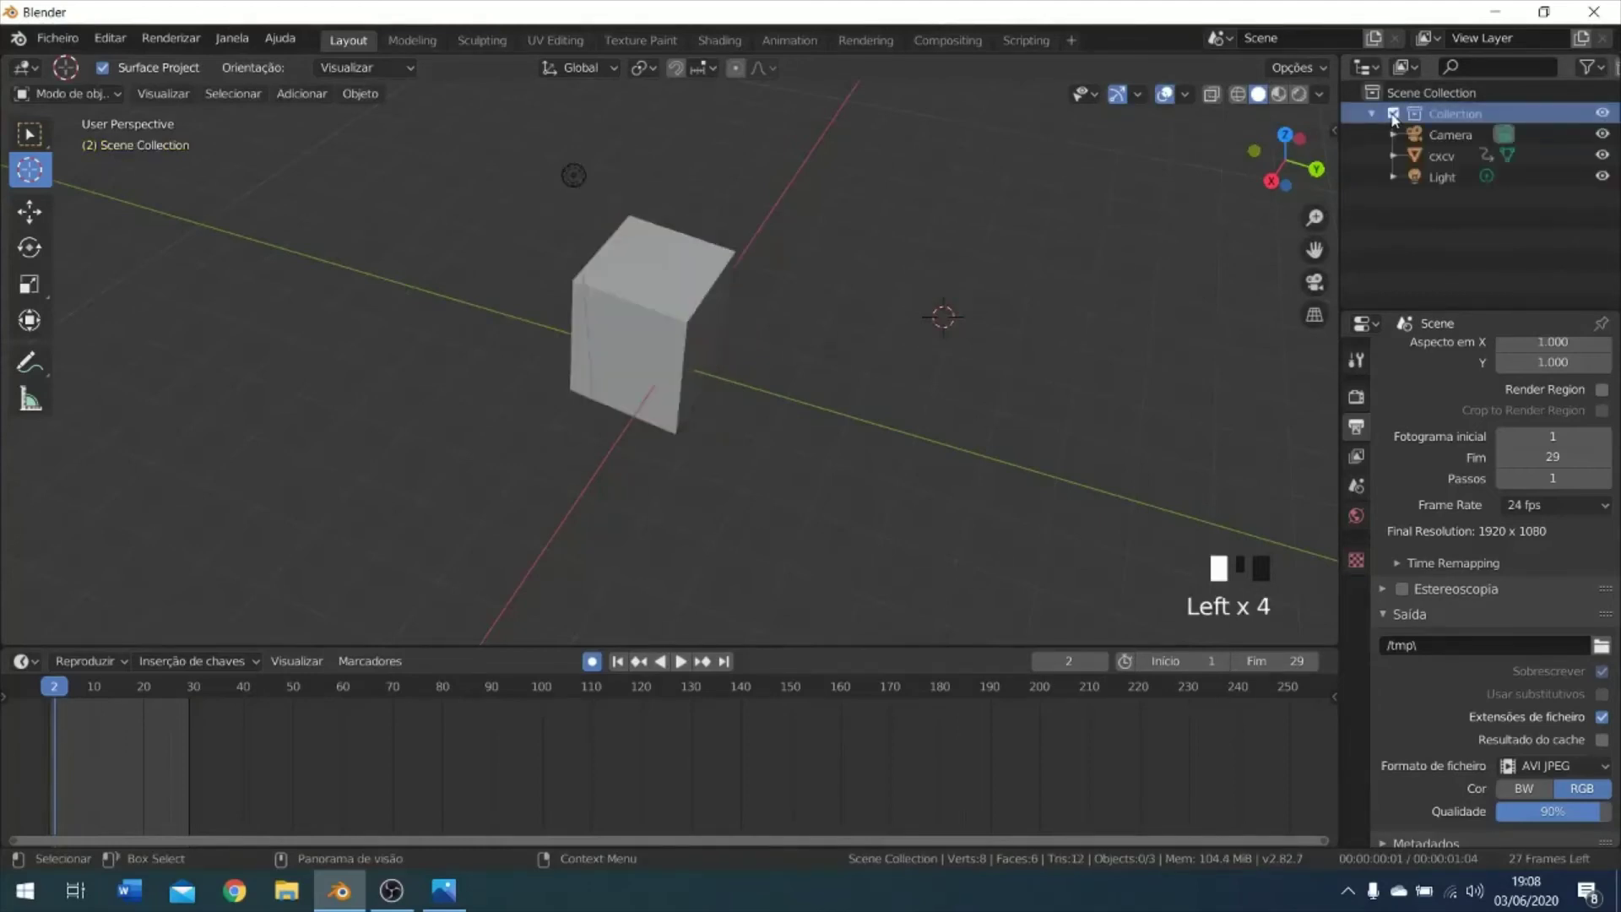
left_click(1393, 113)
left_click(1393, 114)
left_click(1393, 114)
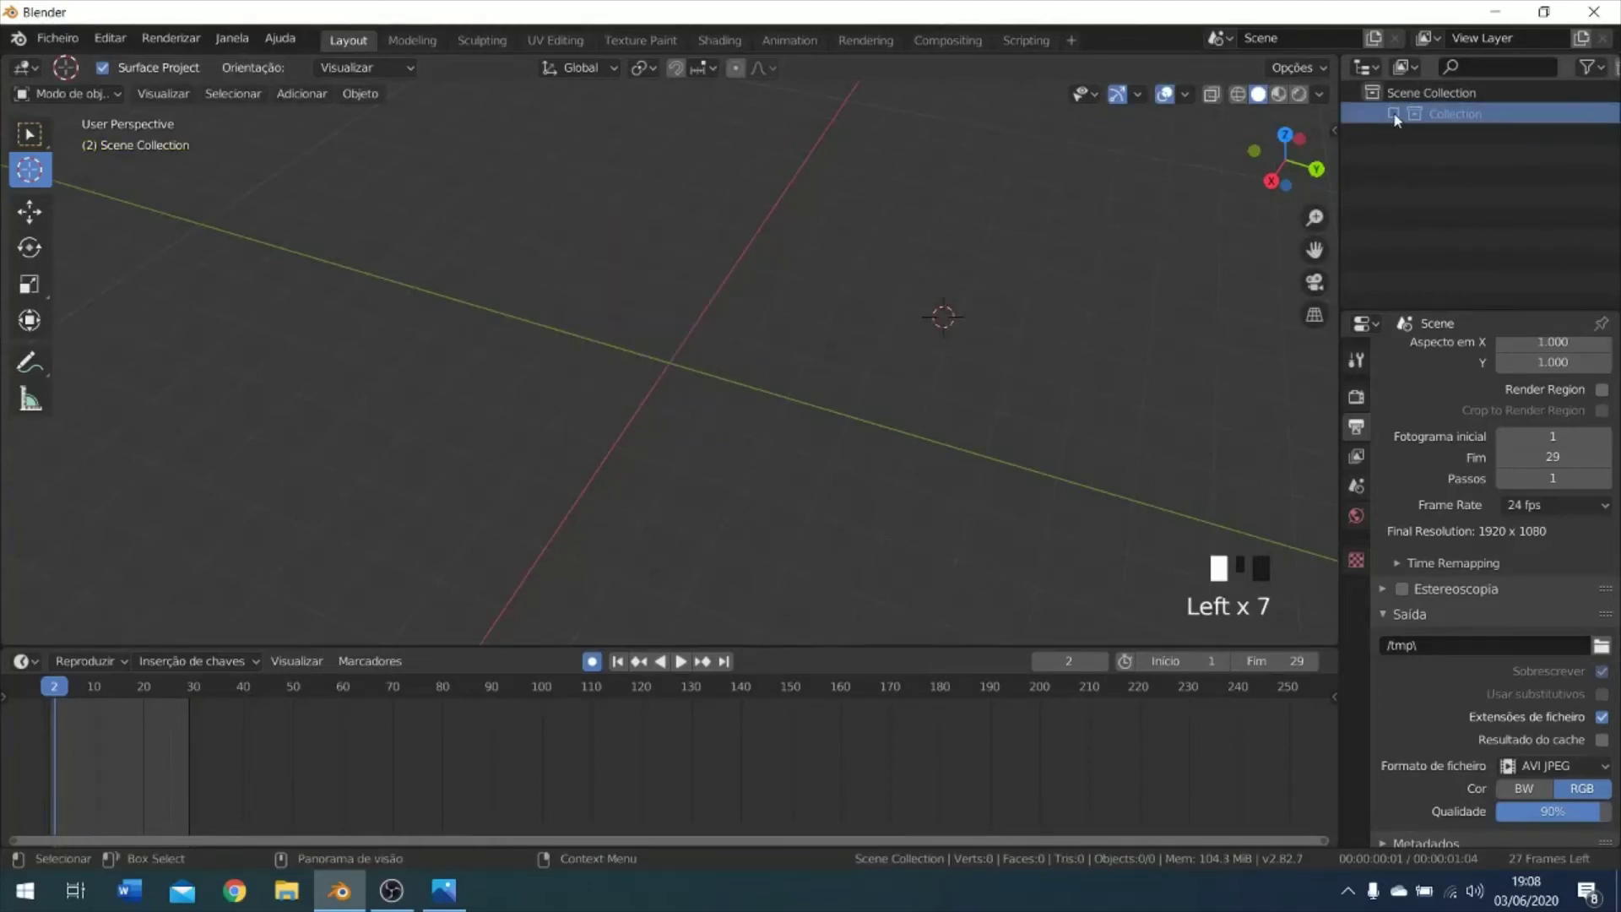
left_click(1393, 114)
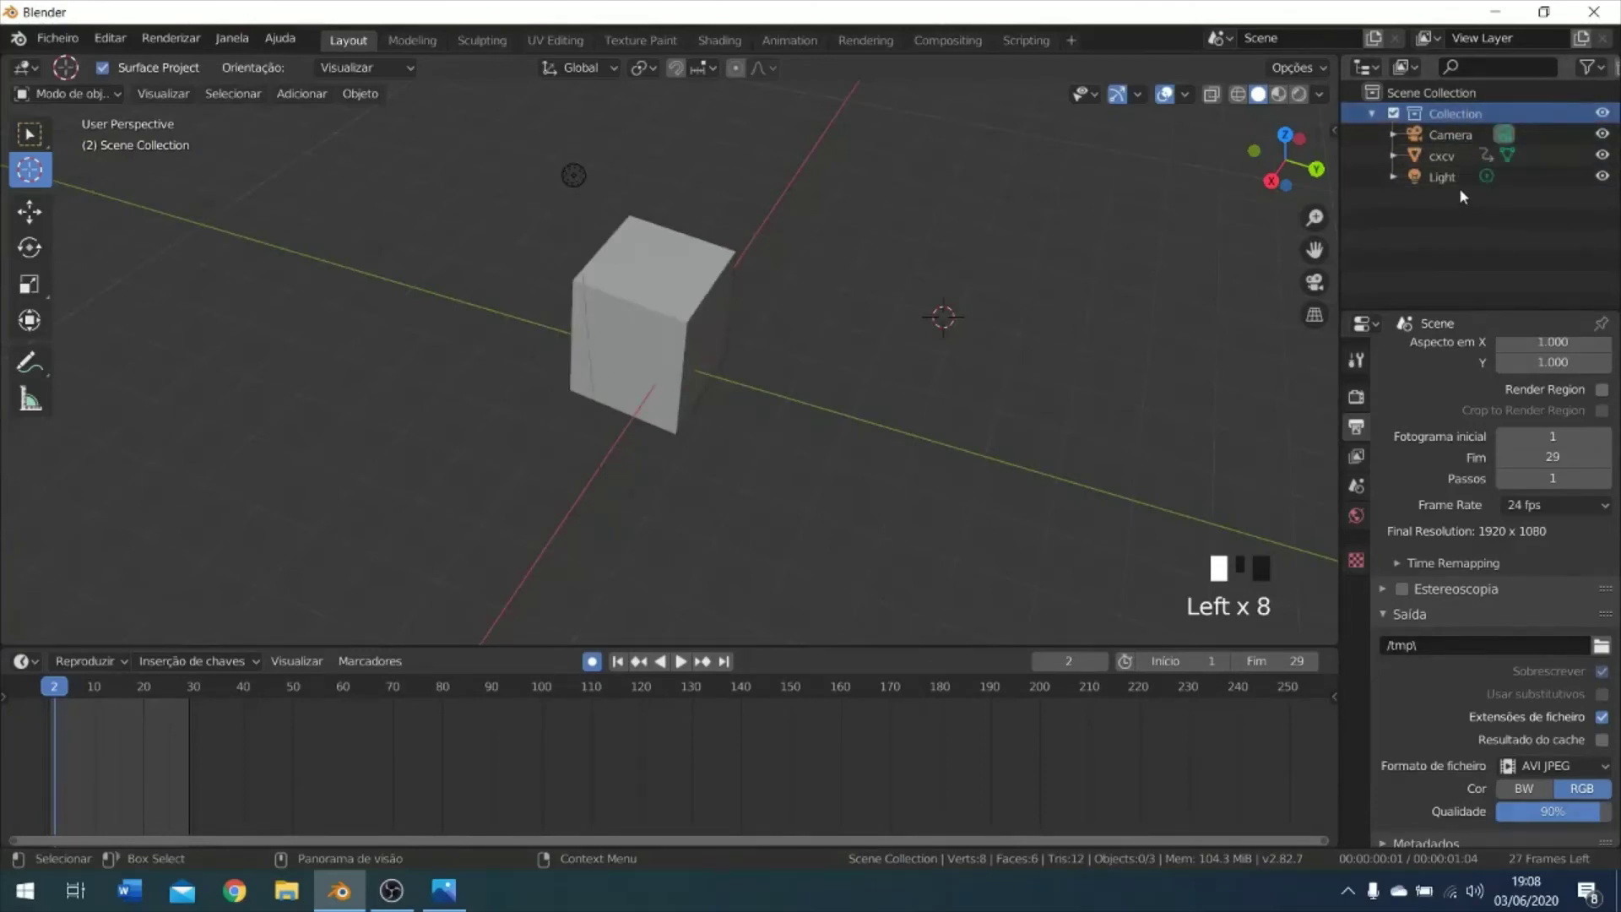
Place the 3D cursor on the top face of the cxcv cube.
left_click(667, 294)
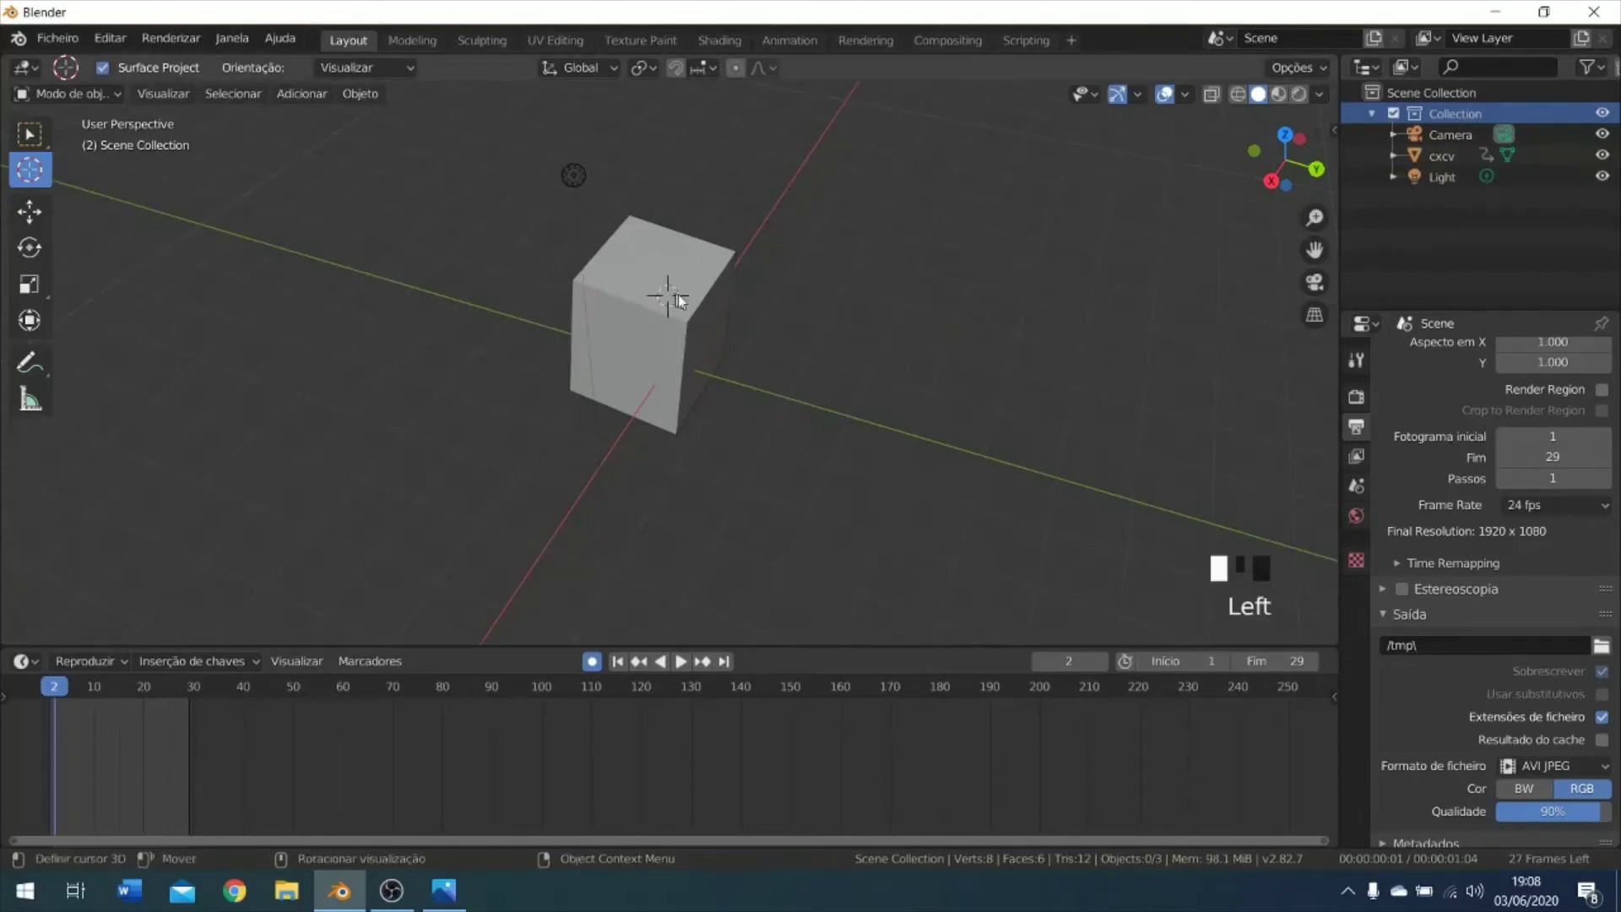
Create a new collection in the scene hierarchy and rename it macaco.
left_click(1423, 216)
right_click(1423, 216)
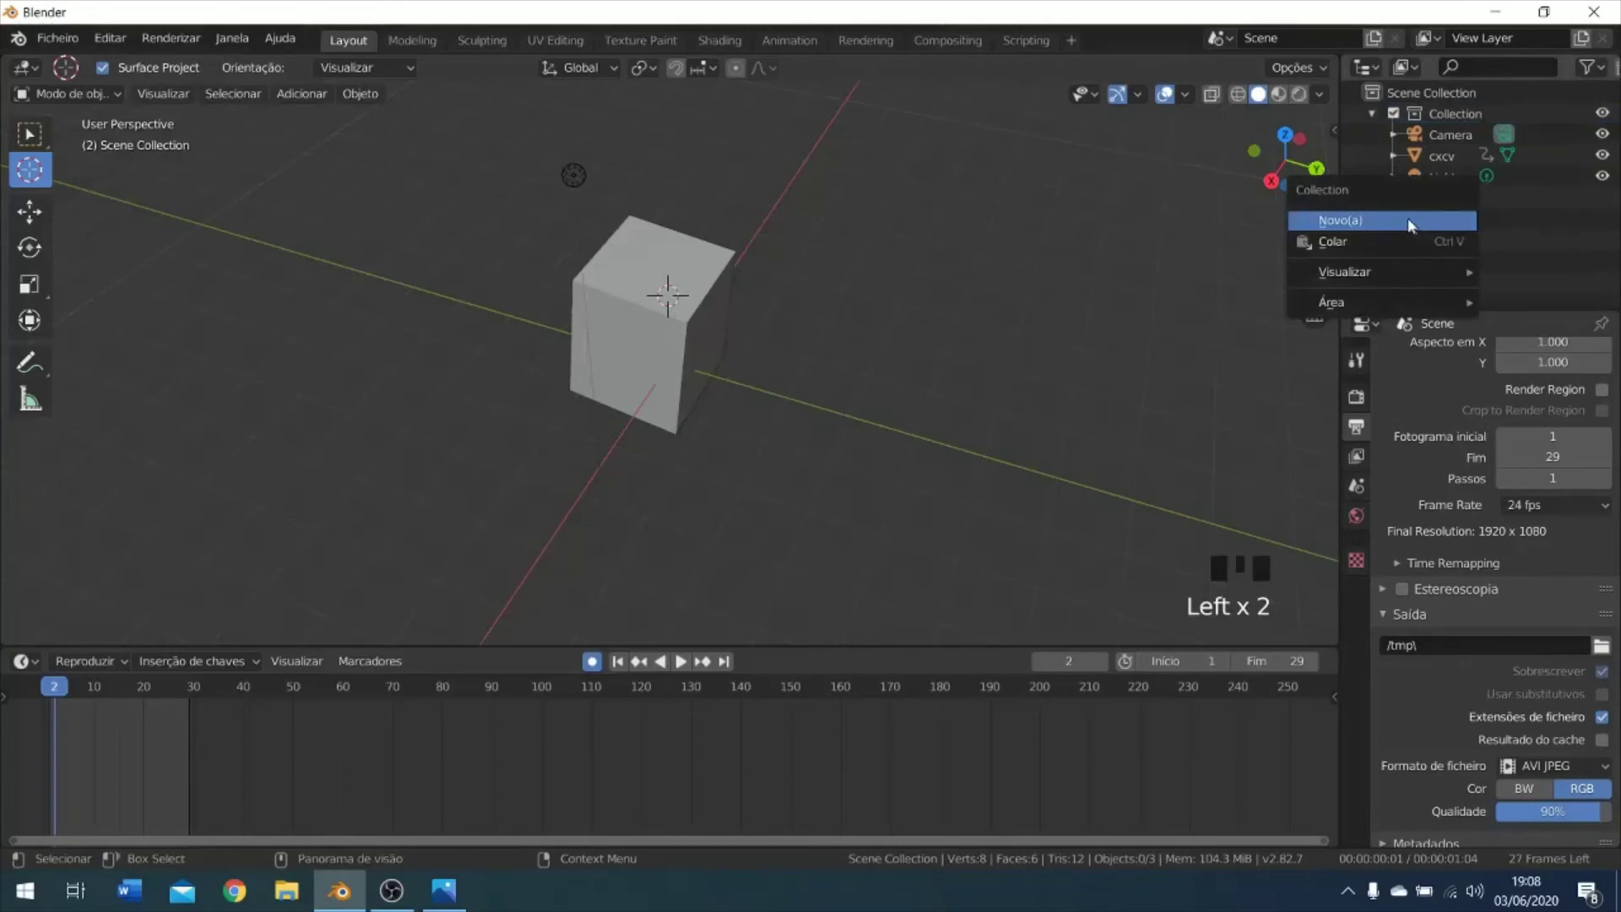
left_click(1407, 218)
left_click(1479, 197)
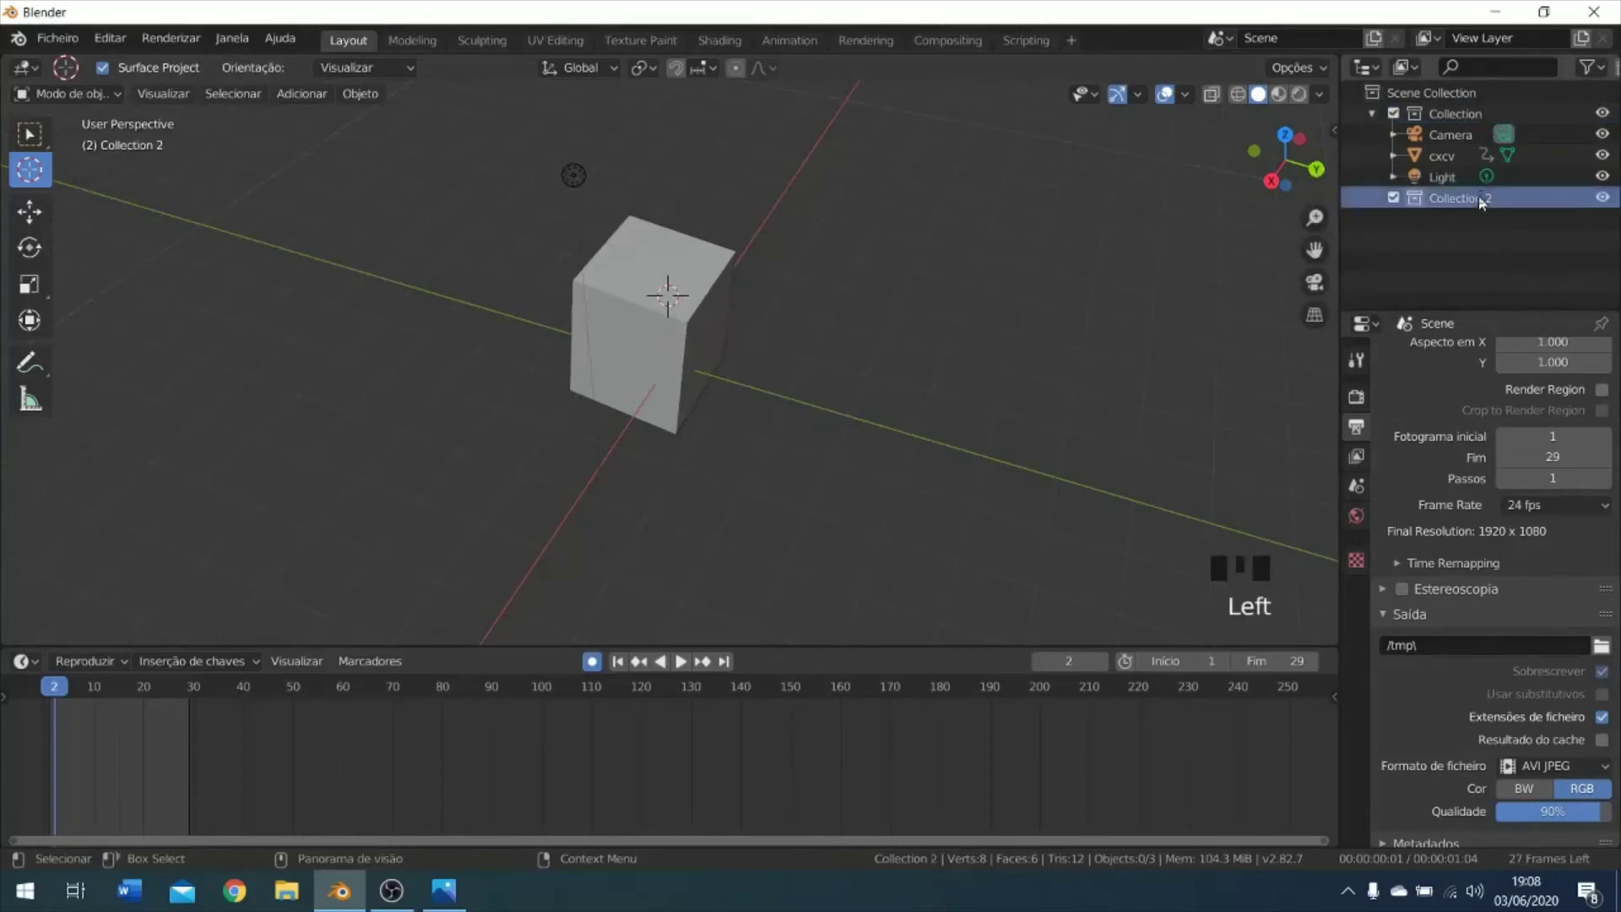
double_click(1479, 198)
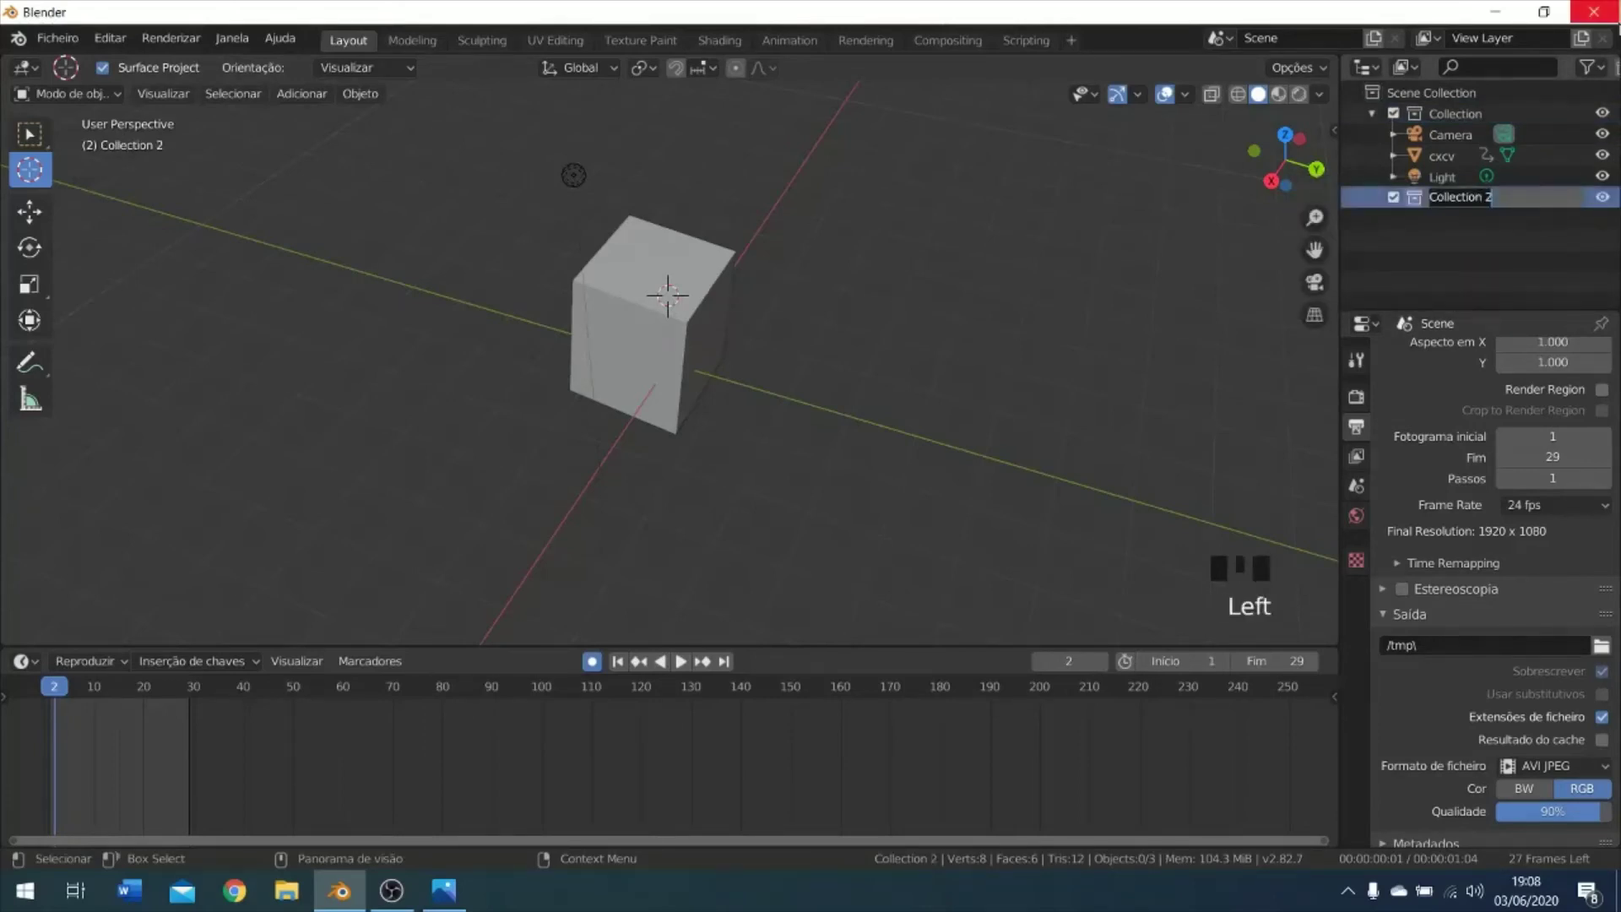
type("ma")
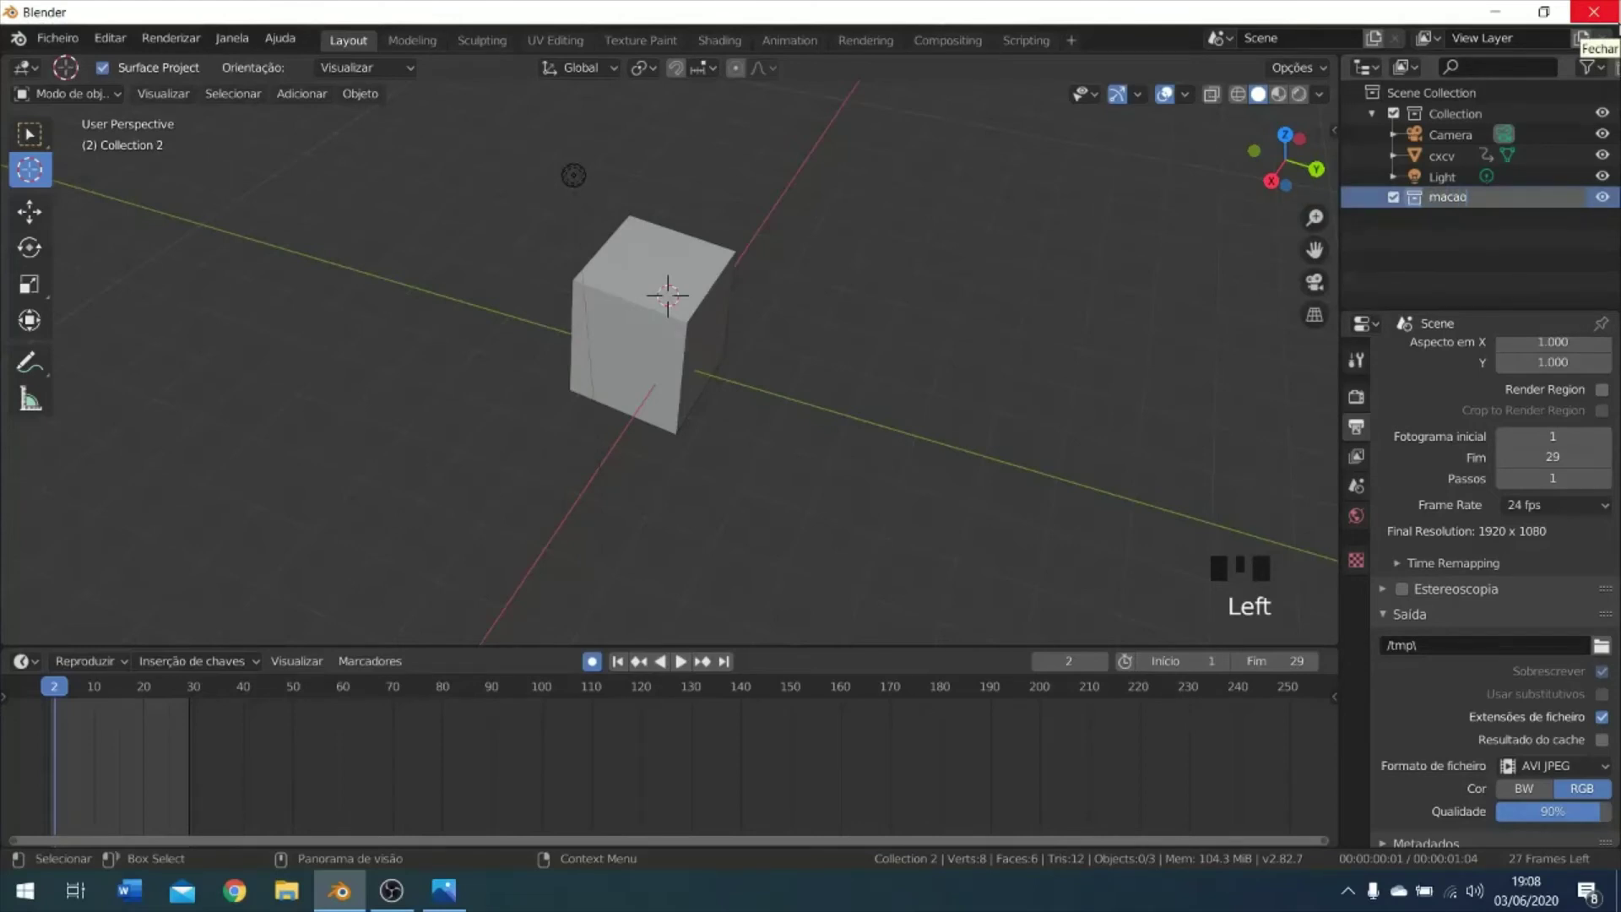
type("caco")
key("Return")
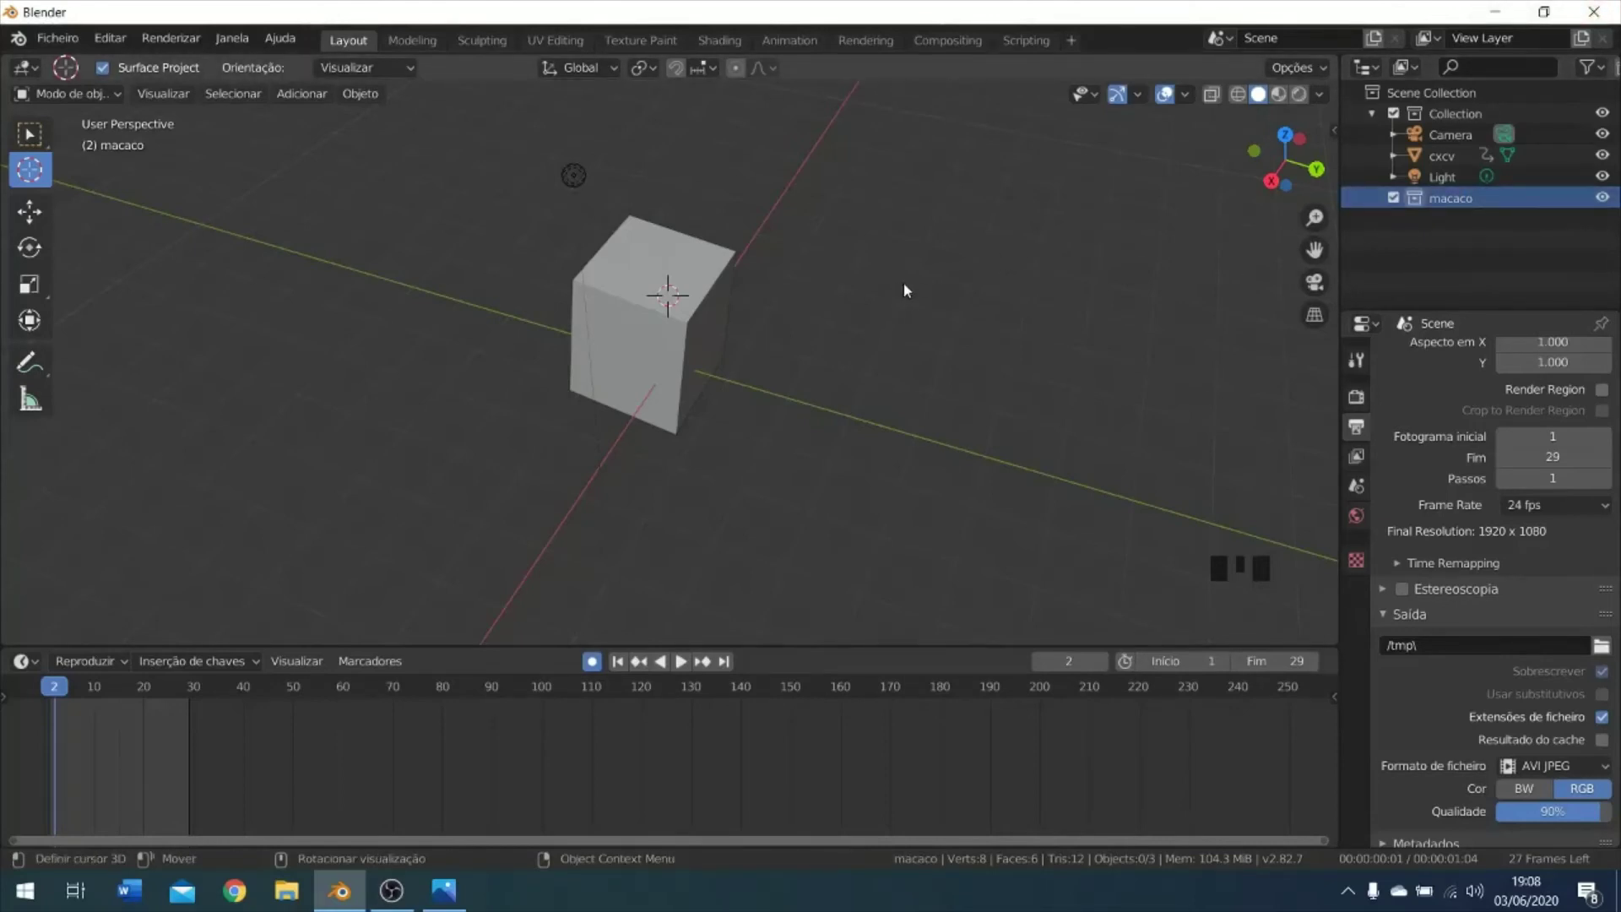
Add a monkey (Macaco) mesh at the 3D cursor inside the macaco collection.
key("shift+a")
mouse_move(903, 284)
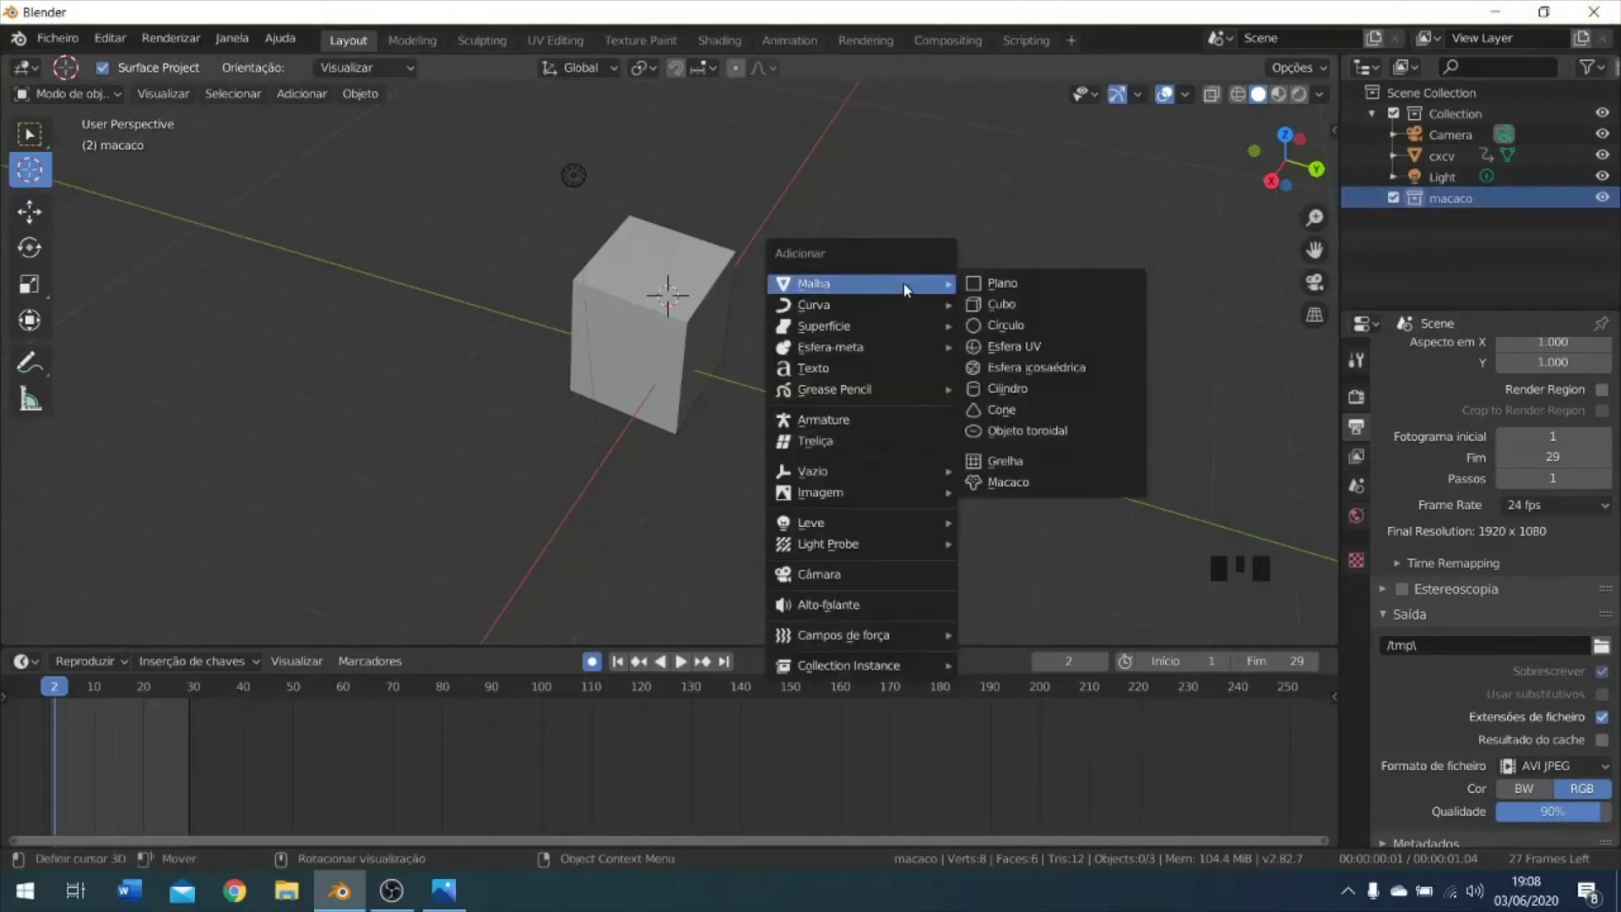
left_click(1026, 481)
Move Suzanne out of the macaco collection into Scene Collection and select the macaco collection.
left_click(1464, 223)
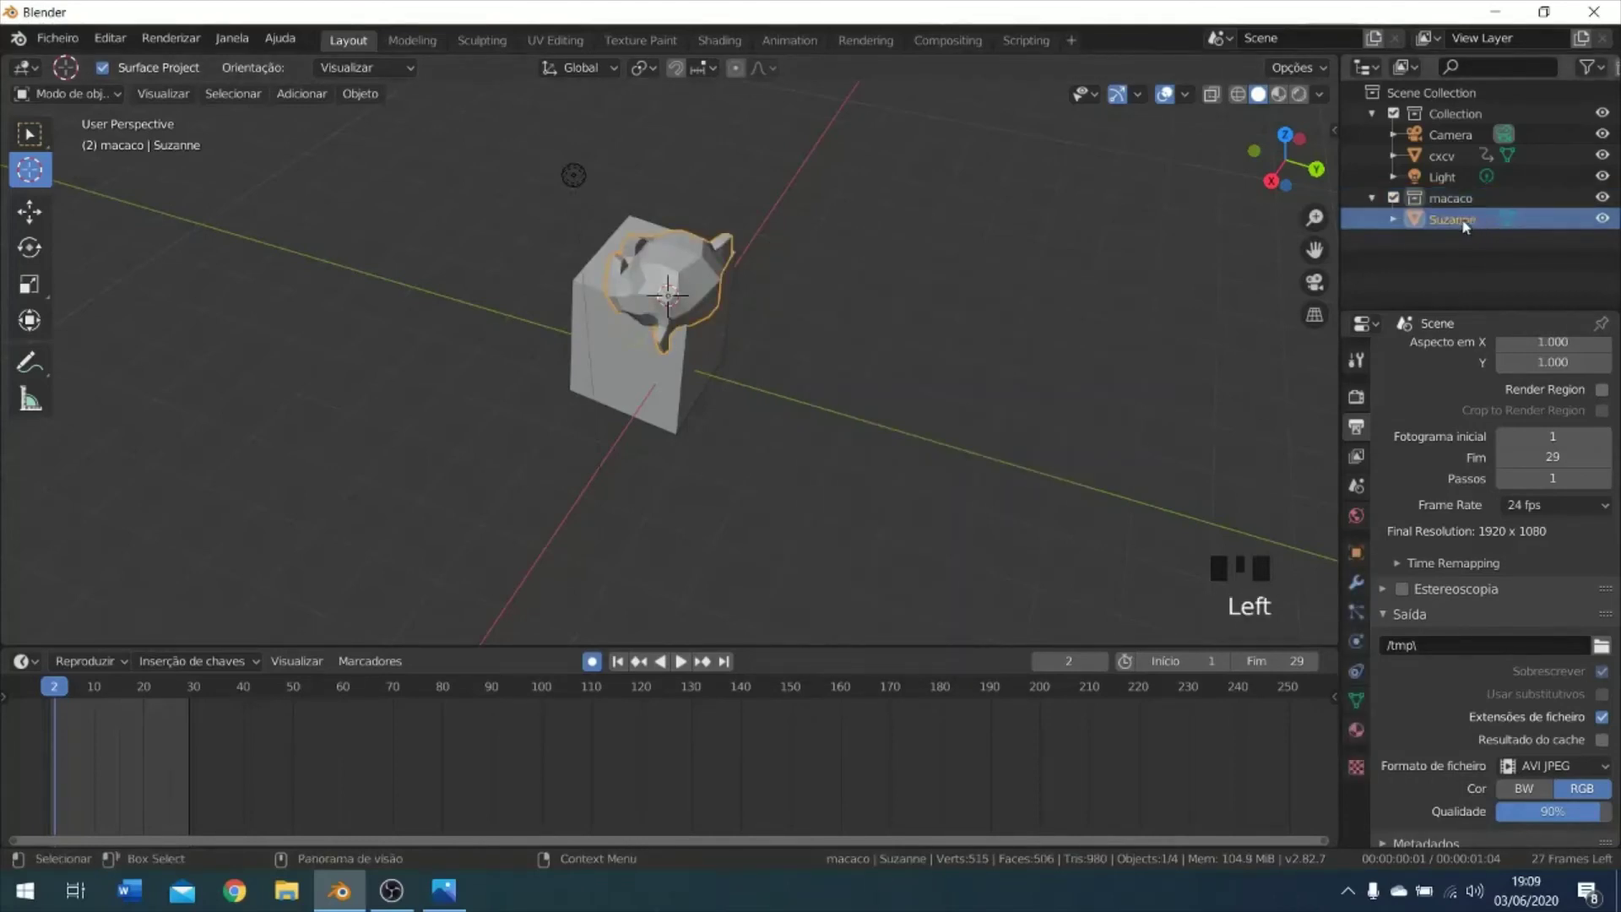
mouse_move(1447, 223)
left_mouse_down()
mouse_move(1433, 176)
mouse_move(1467, 213)
mouse_move(1446, 259)
mouse_move(1445, 191)
mouse_move(1458, 224)
left_mouse_up()
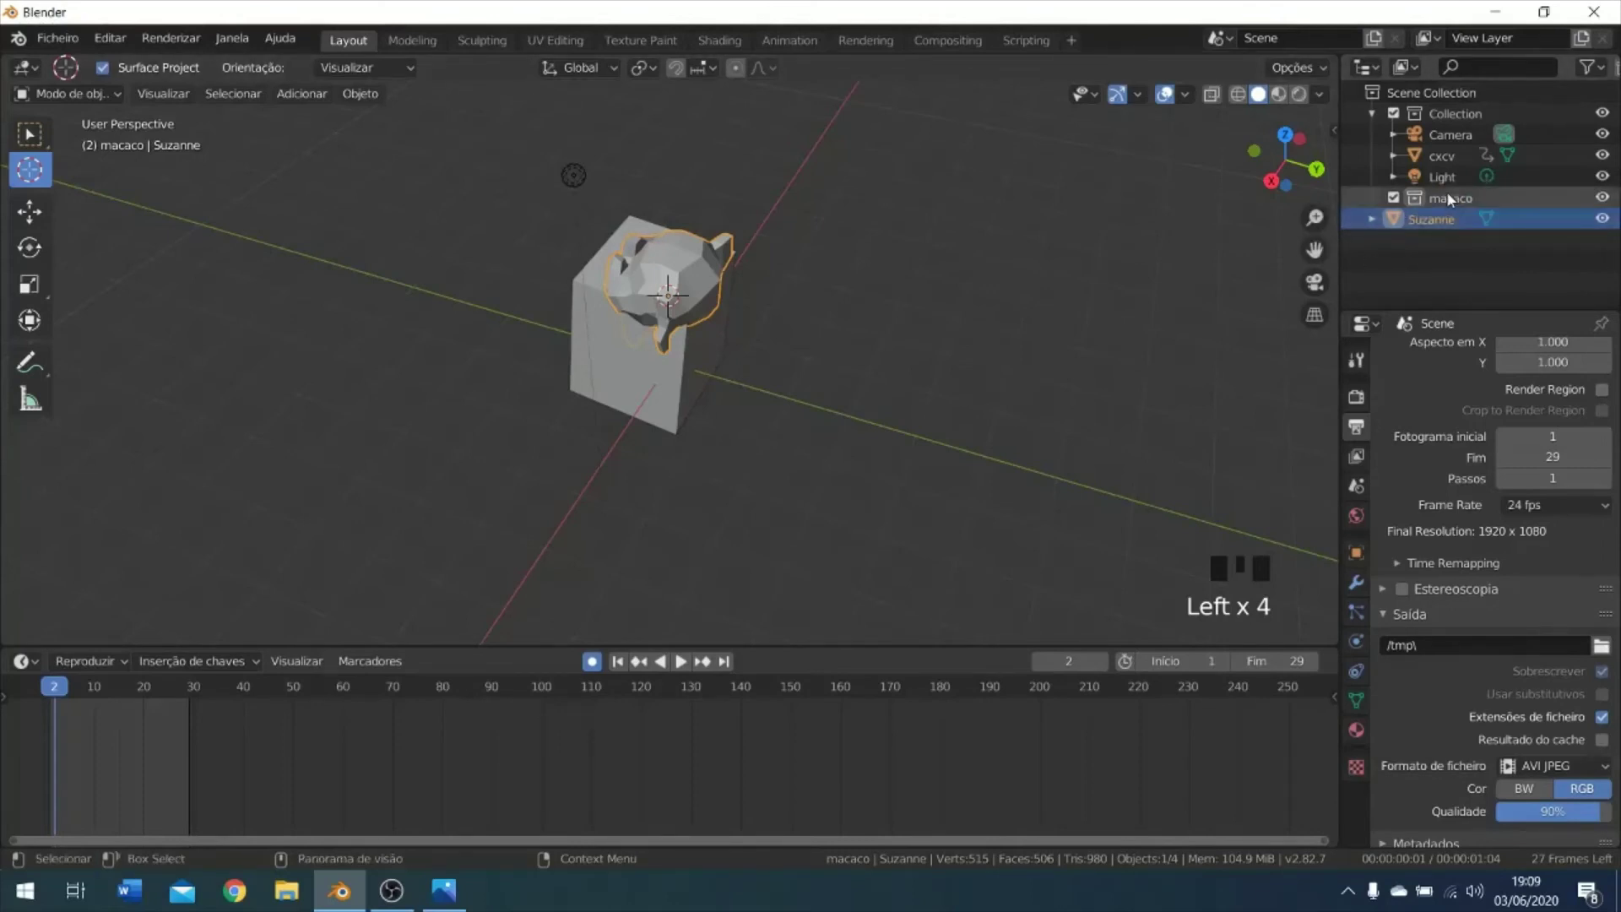
left_click(1446, 198)
Toggle Suzanne's viewport visibility repeatedly, leaving it hidden.
left_click(1601, 219)
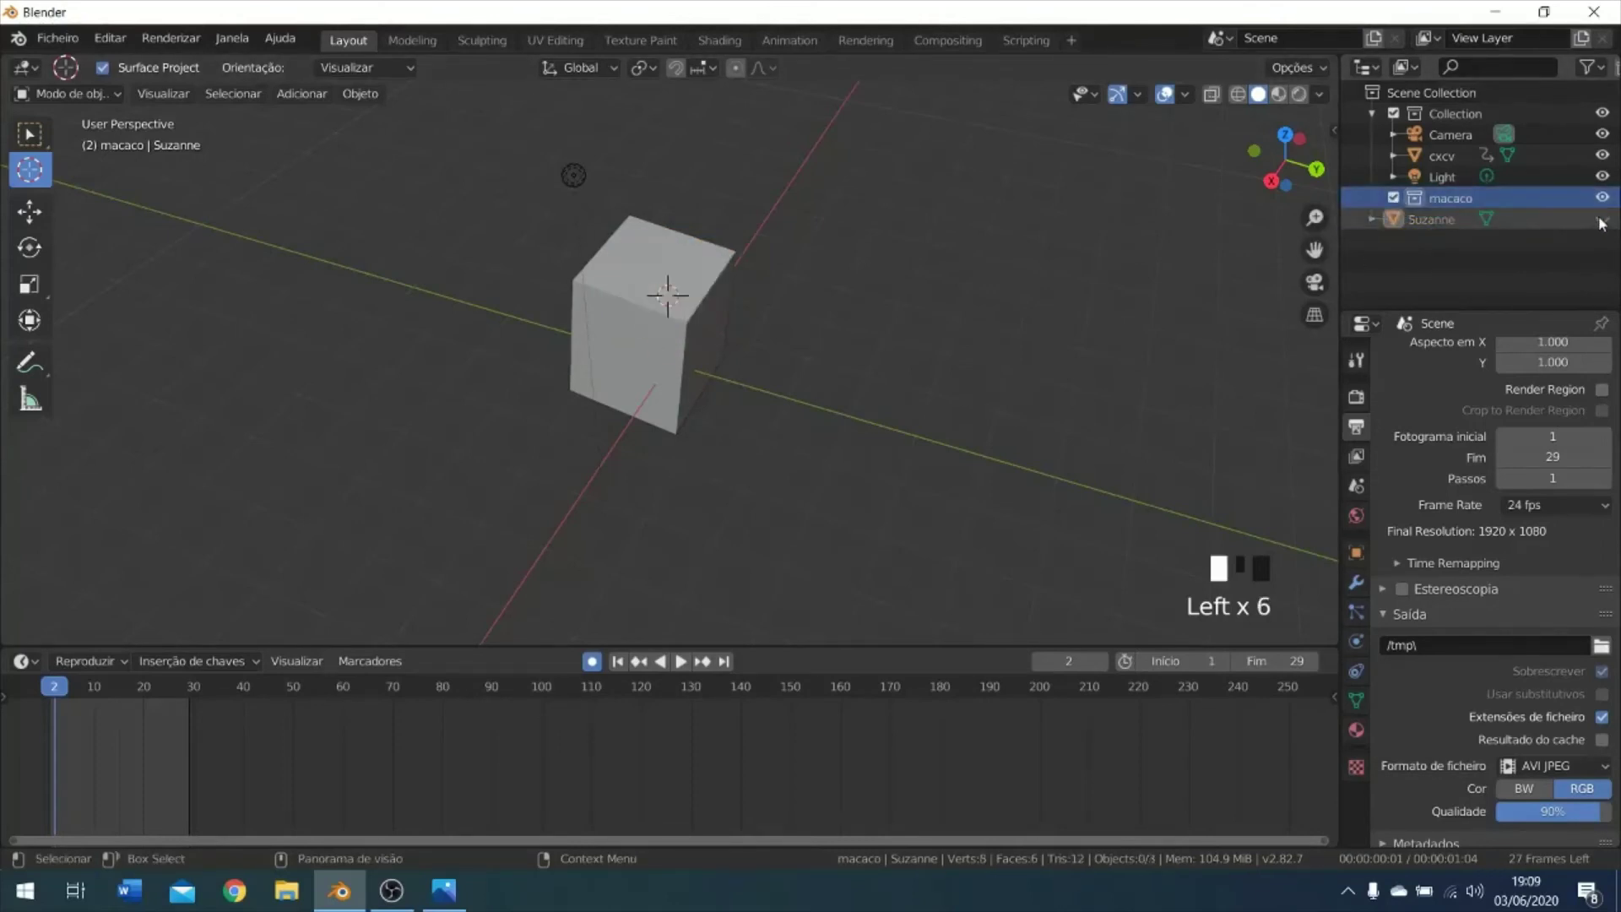
left_click(1602, 218)
left_click(1601, 219)
left_click(1602, 219)
left_click(1602, 218)
left_click(1601, 219)
left_click(1601, 218)
left_click(1601, 218)
left_click(1601, 218)
left_click(1601, 218)
left_click(1601, 218)
Hide macaco, Light, cxcv and Camera in the viewport, and toggle Collection's visibility off and on.
left_click(1602, 197)
left_click(1603, 175)
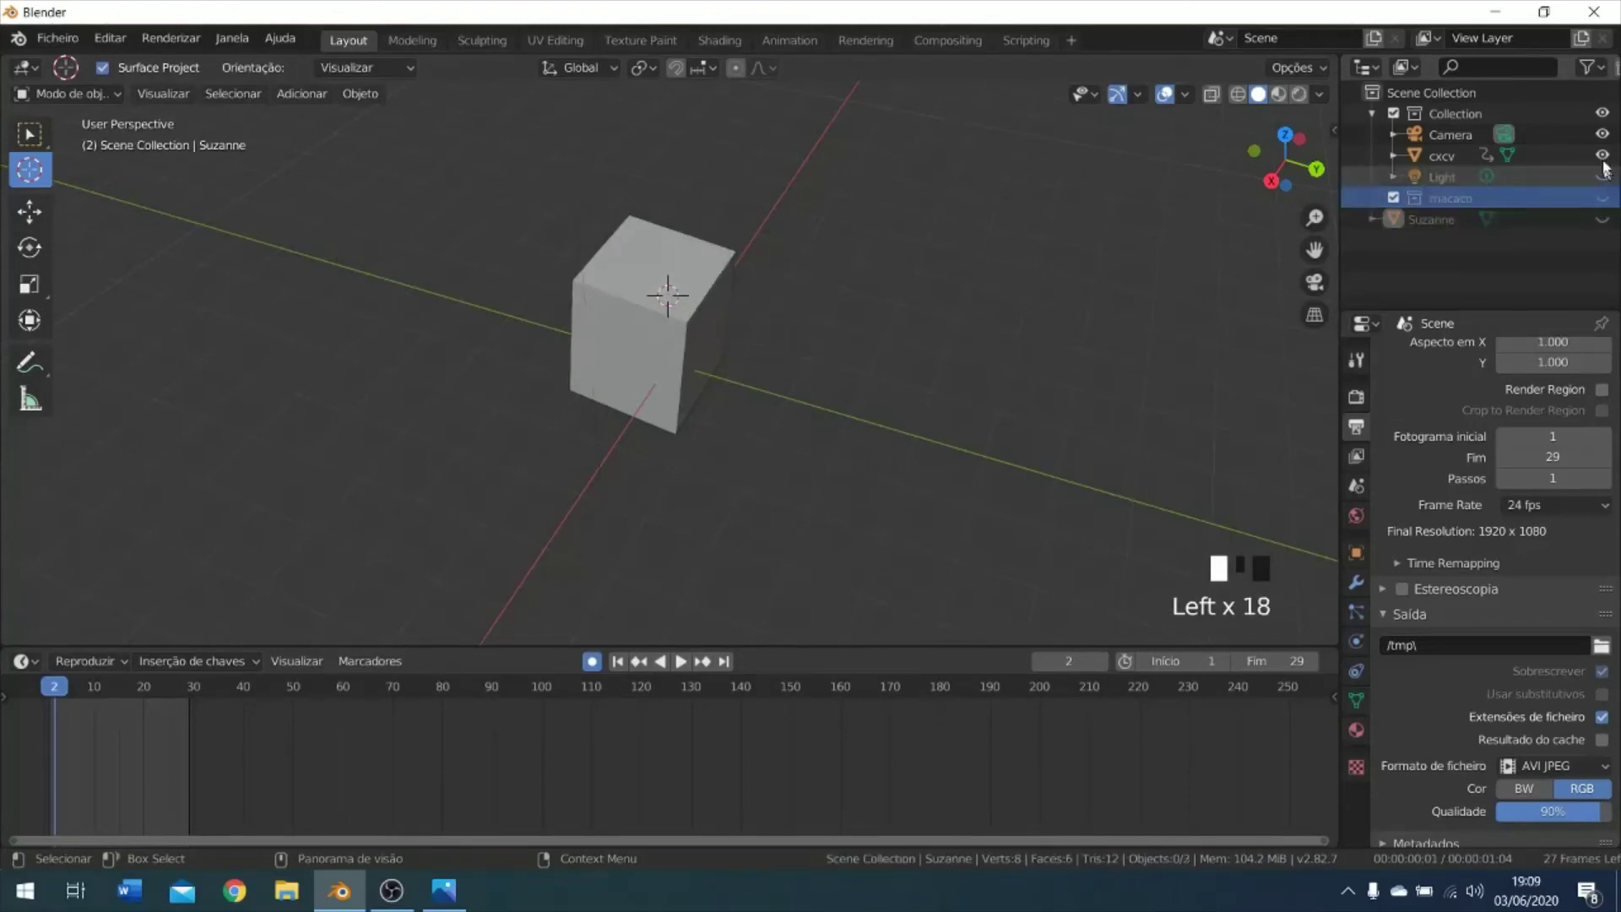
left_click(1602, 154)
left_click(1602, 133)
left_click(1603, 112)
left_click(1602, 112)
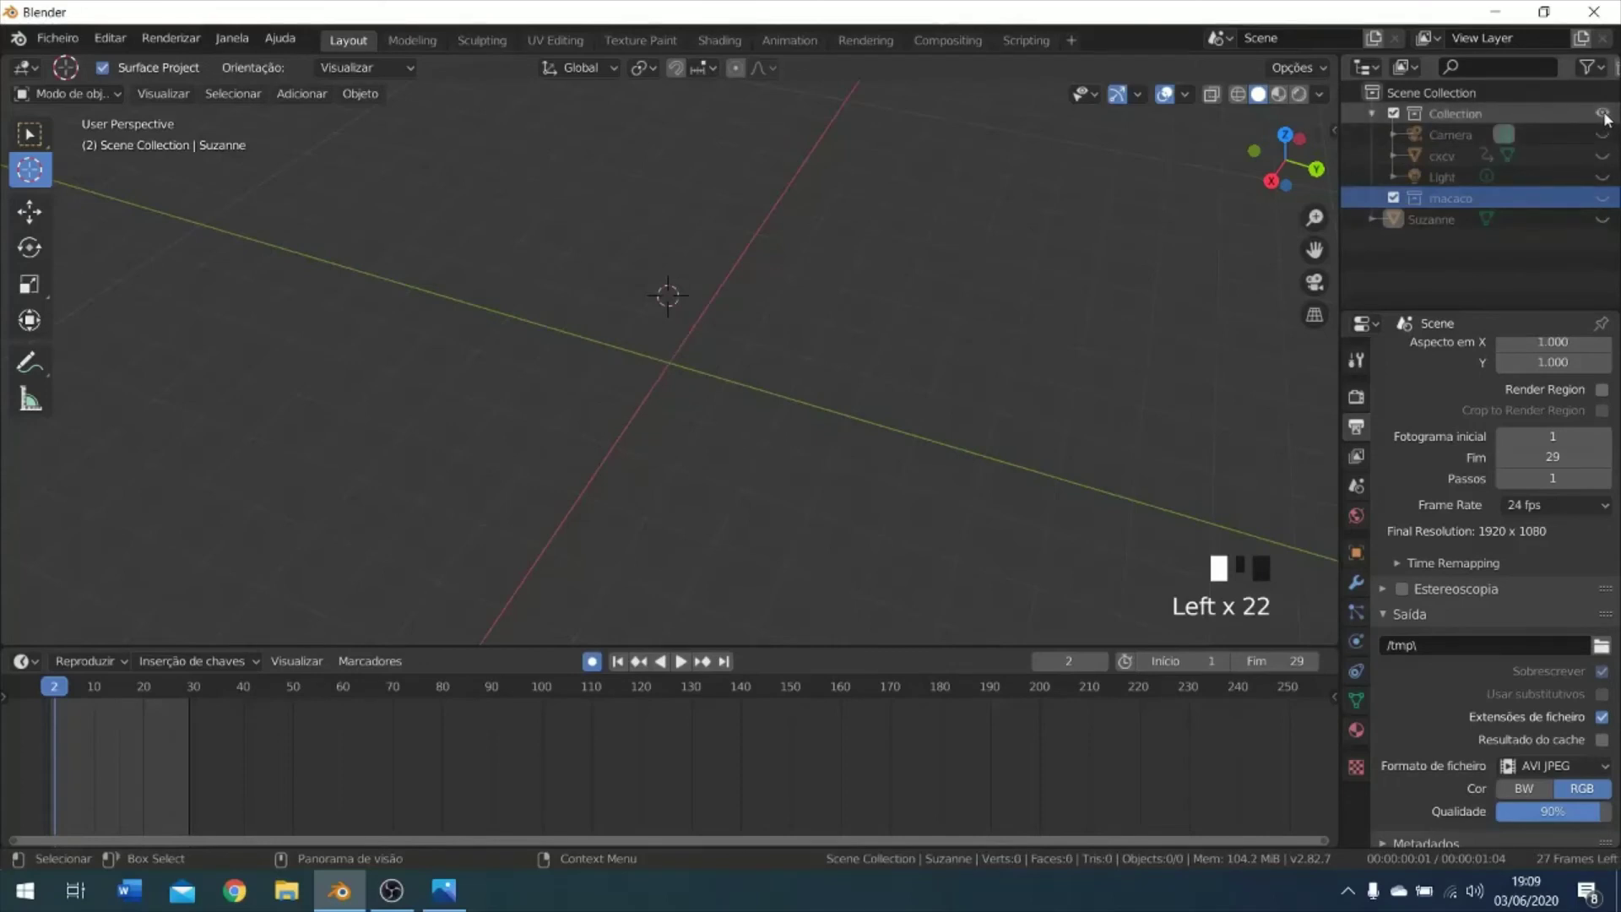
Make Camera, cxcv, Light, macaco and Suzanne visible in the viewport again.
left_click(1602, 134)
left_click(1602, 155)
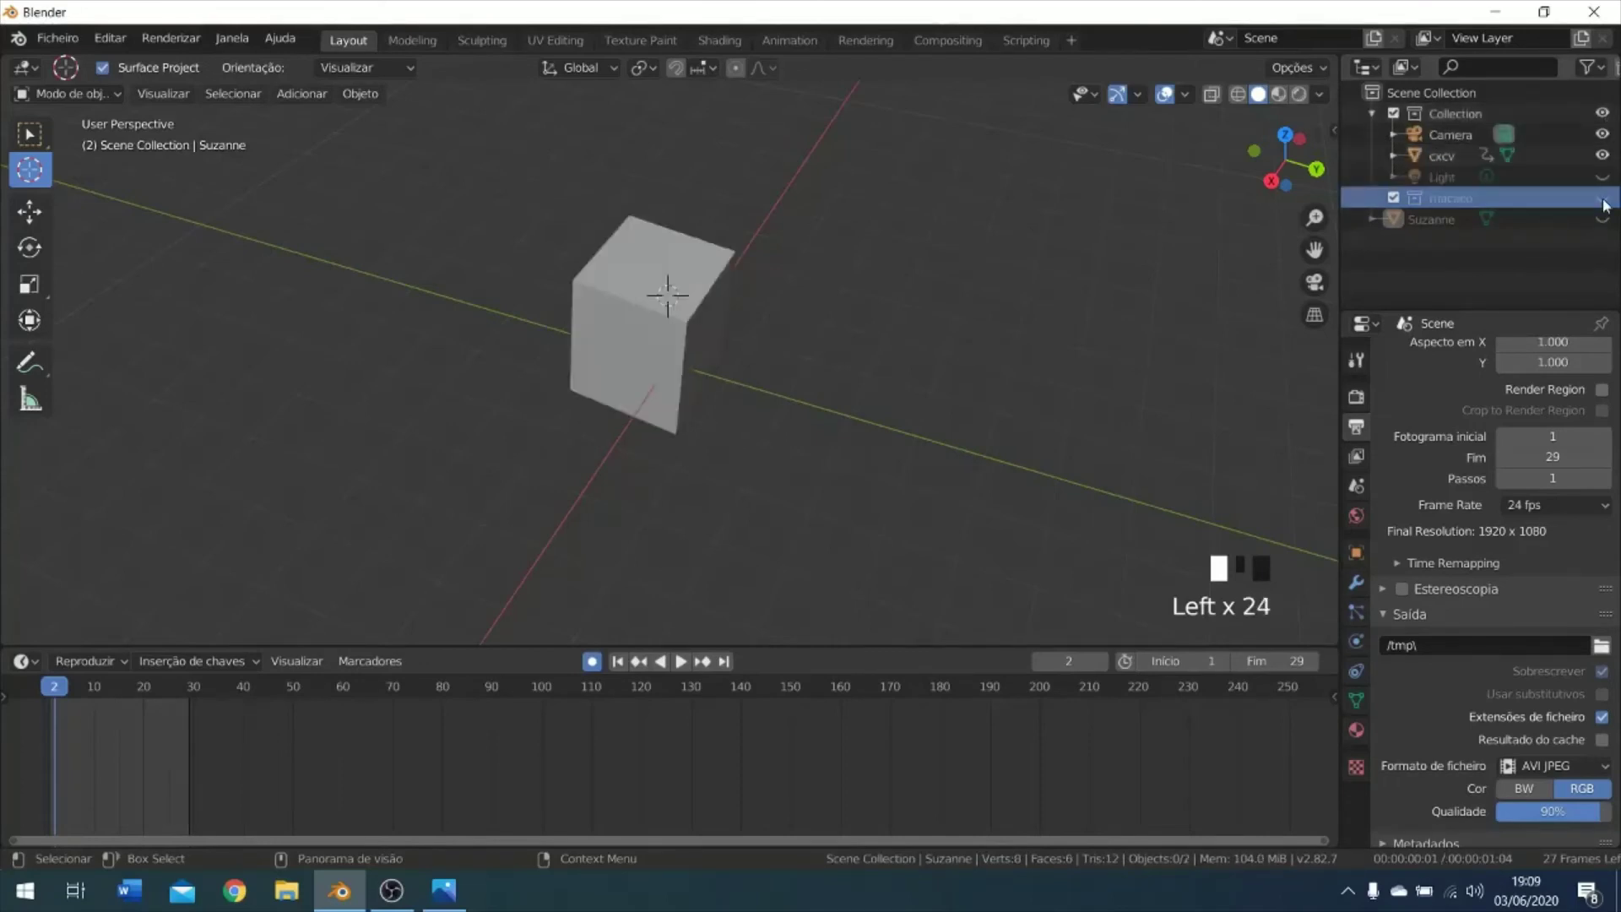
left_click(1602, 176)
left_click(1602, 197)
left_click(1602, 218)
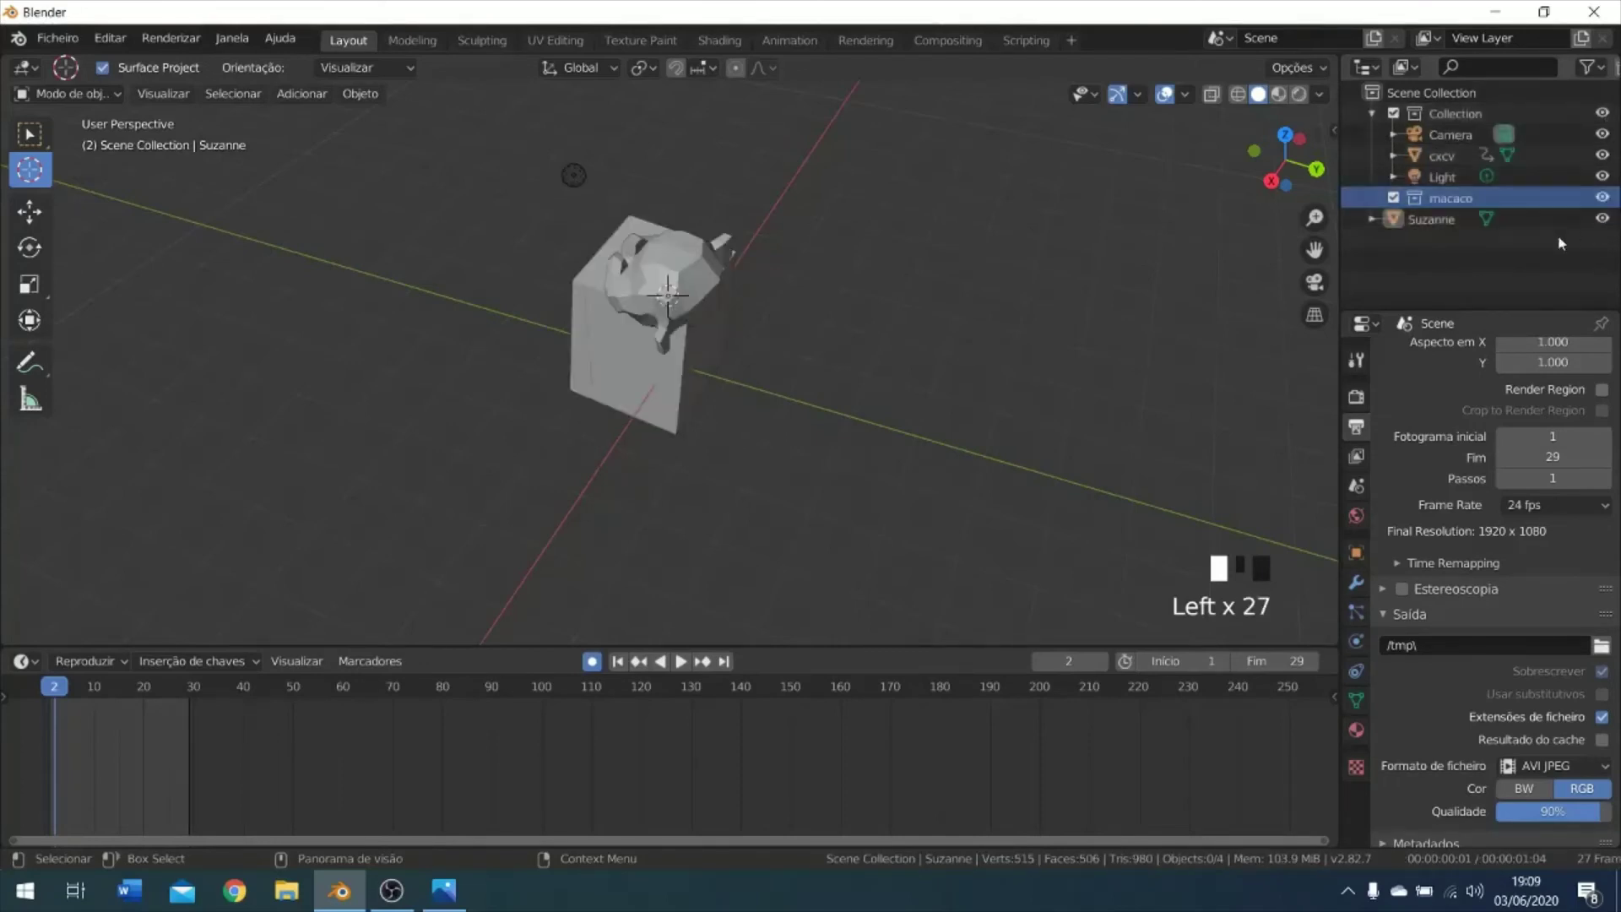
Delete the Suzanne object through the scene hierarchy.
left_click(1435, 218)
right_click(1437, 221)
right_click_drag(1437, 221, 1368, 267)
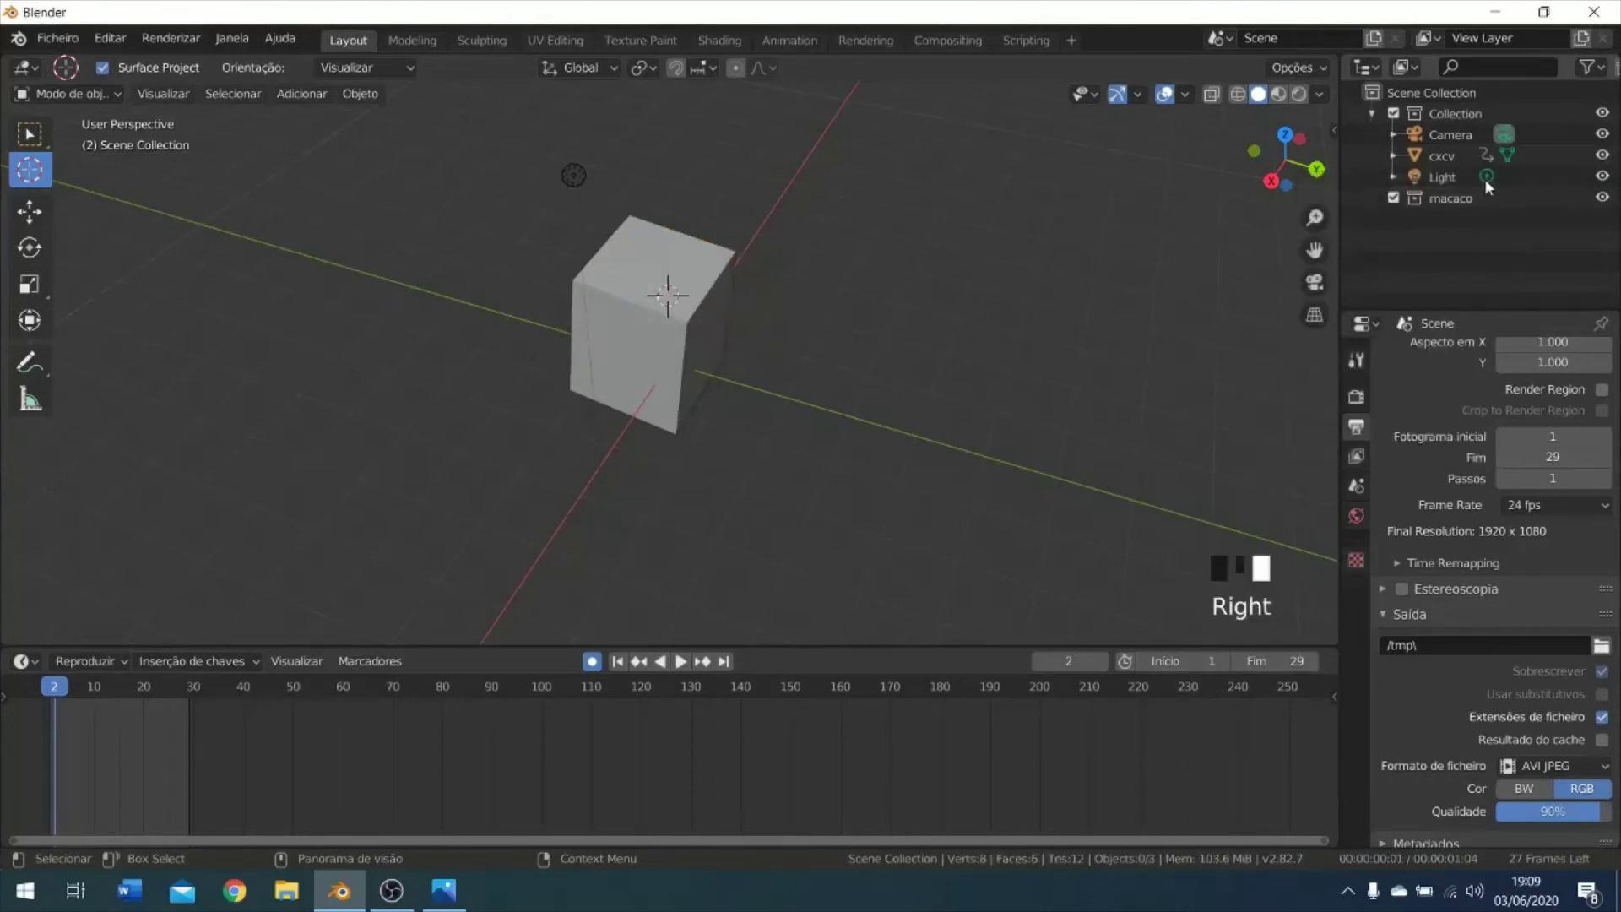
Delete the empty macaco collection from the scene hierarchy.
left_click(1450, 198)
right_click(1445, 198)
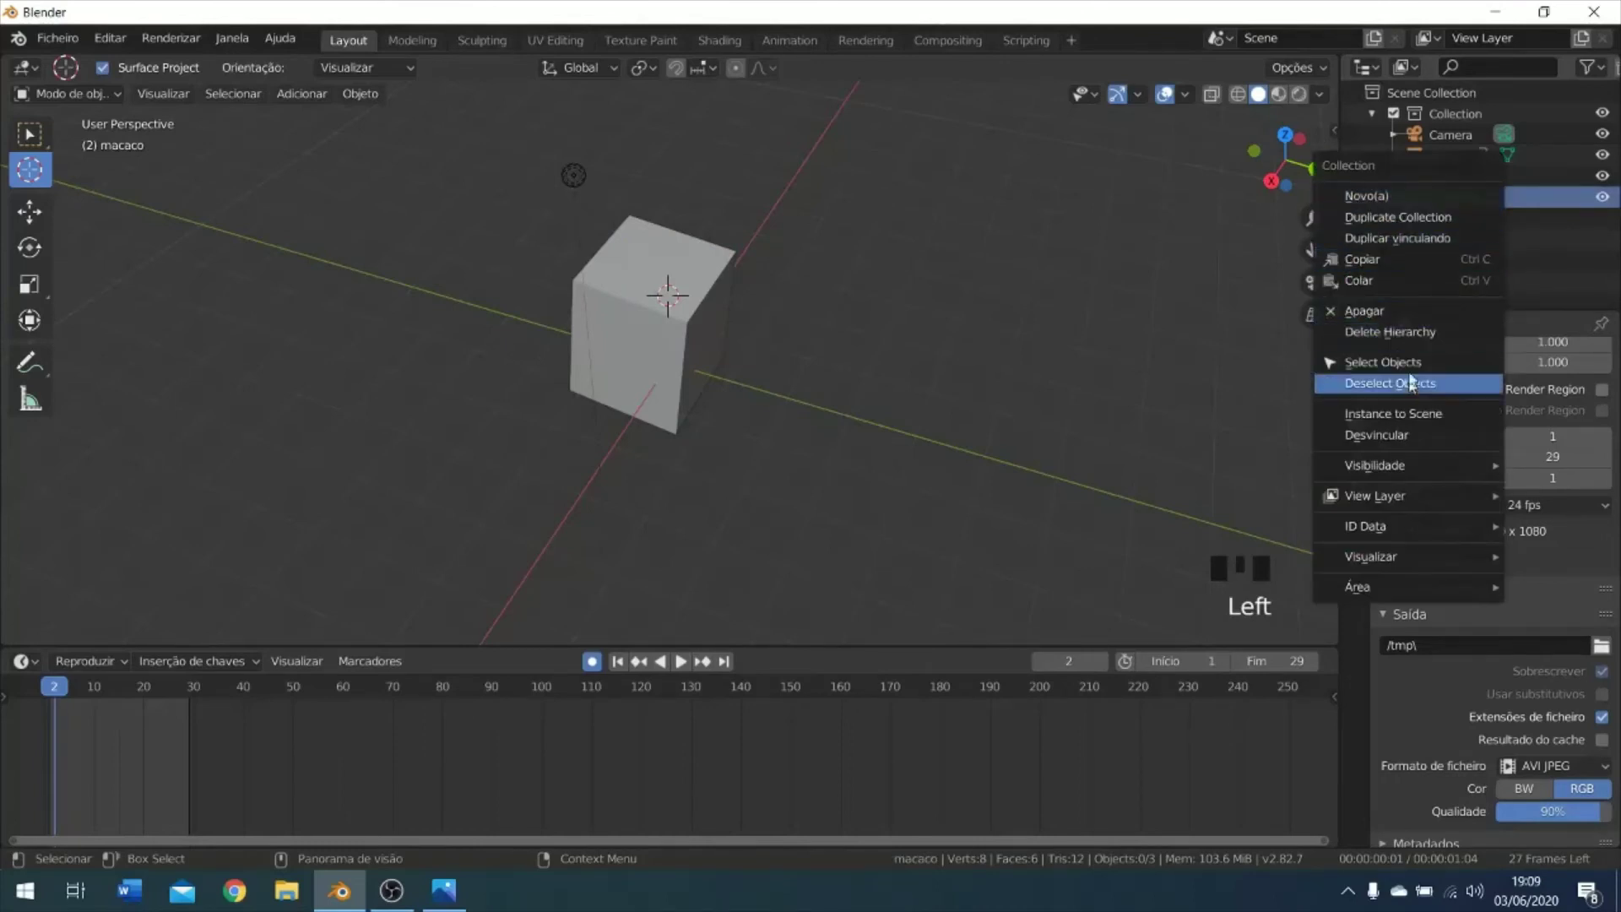
left_click(1546, 234)
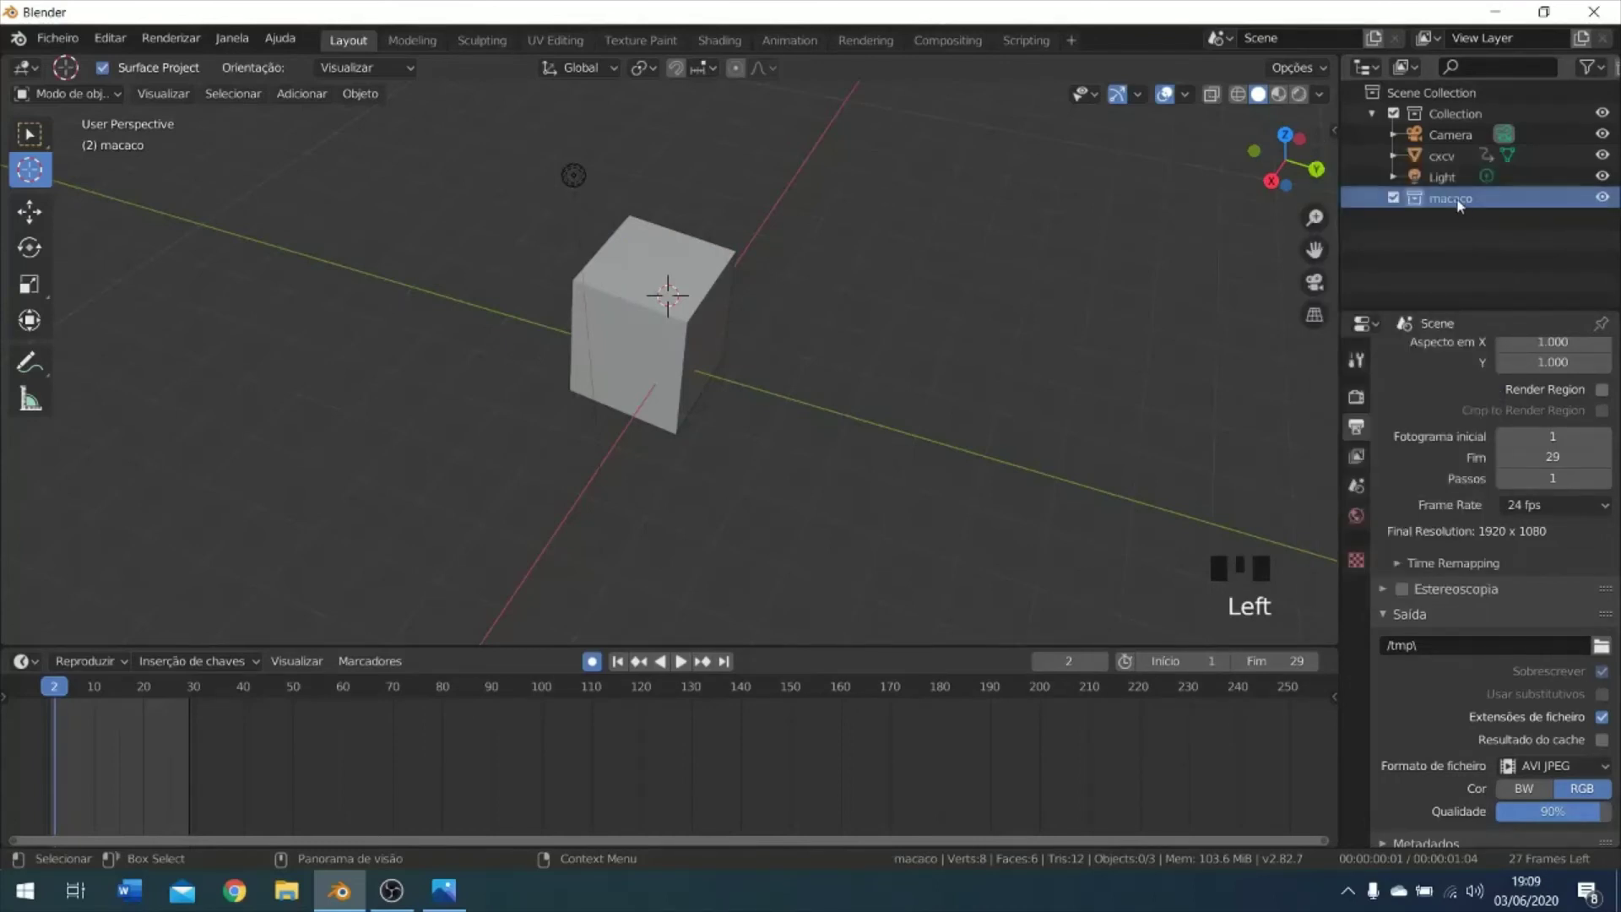
right_click(1456, 201)
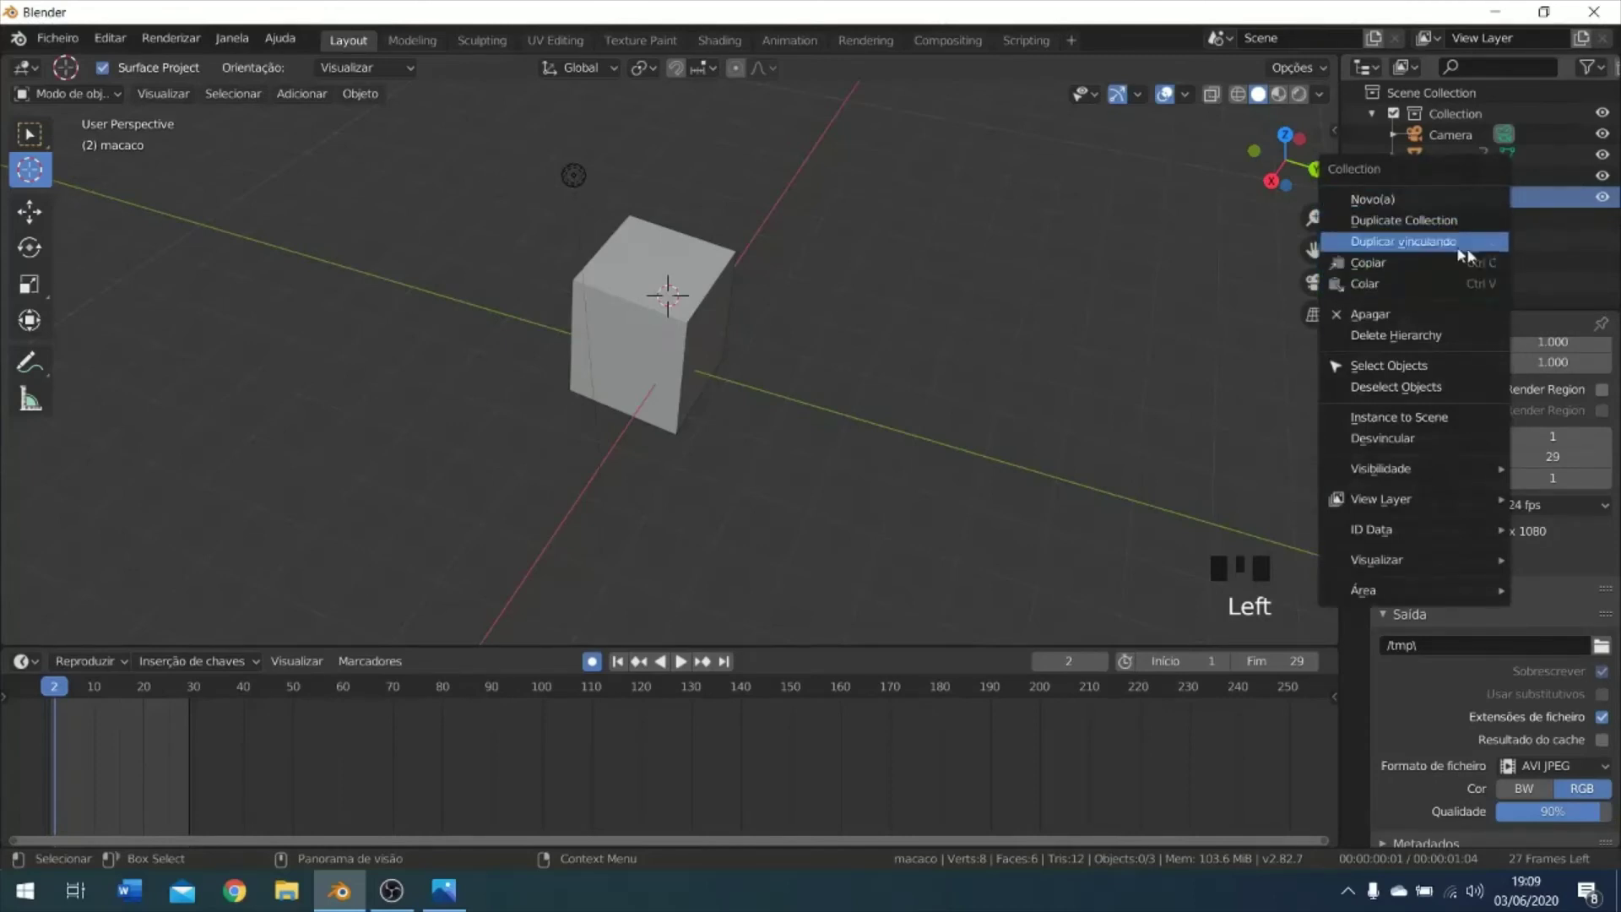
left_click(1391, 314)
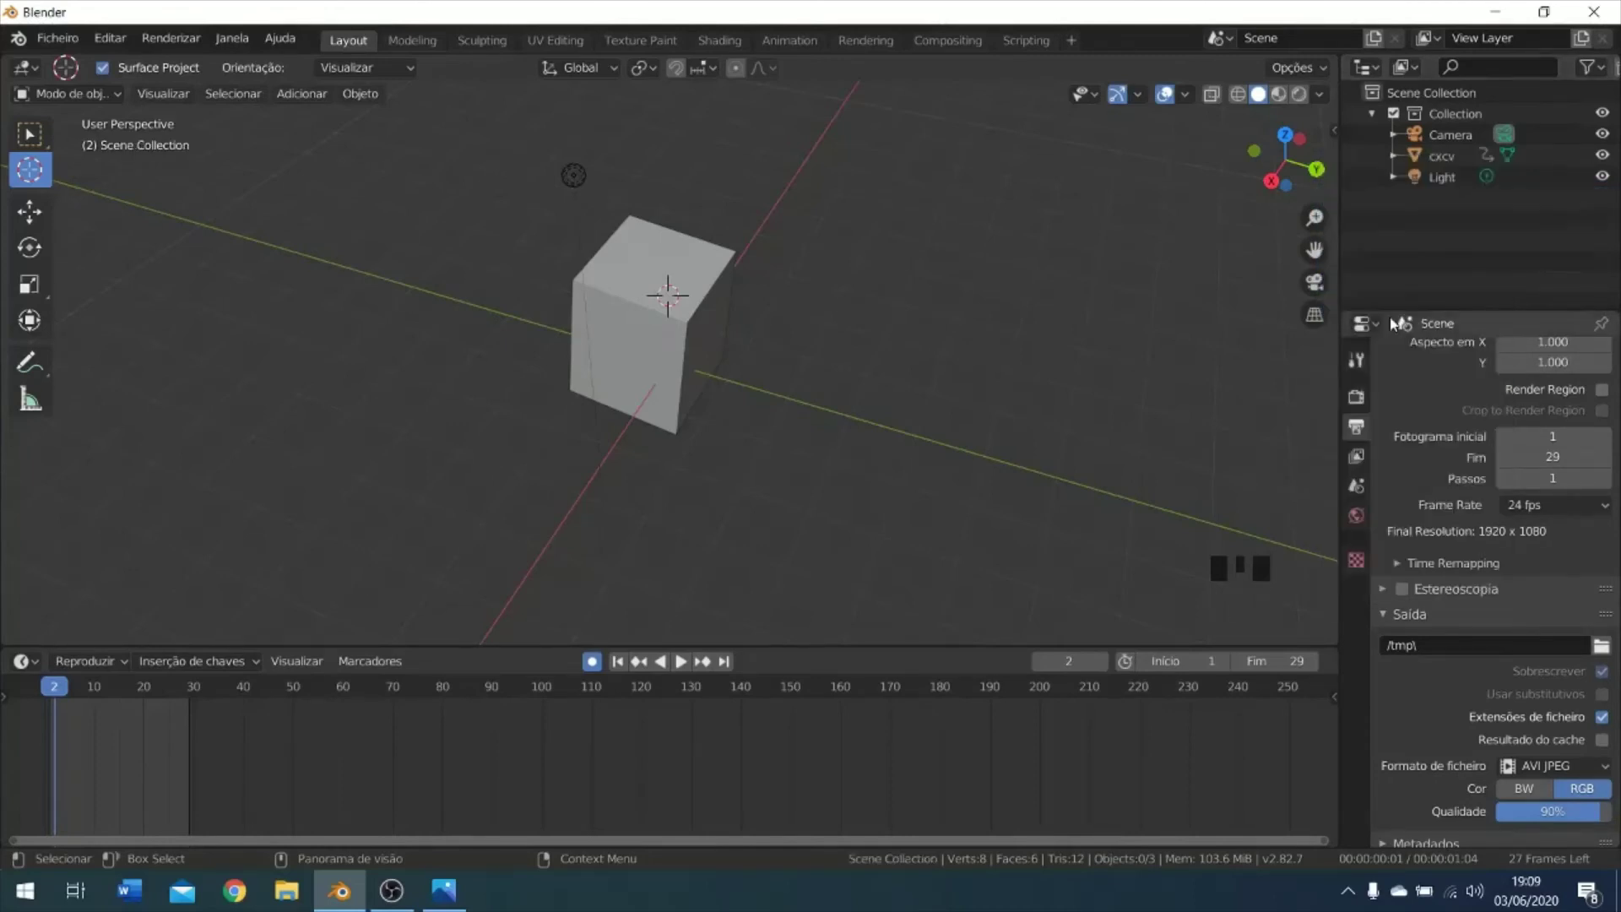
Place the 3D cursor in empty space beside the cube and widen the outliner and properties area.
left_click(955, 278)
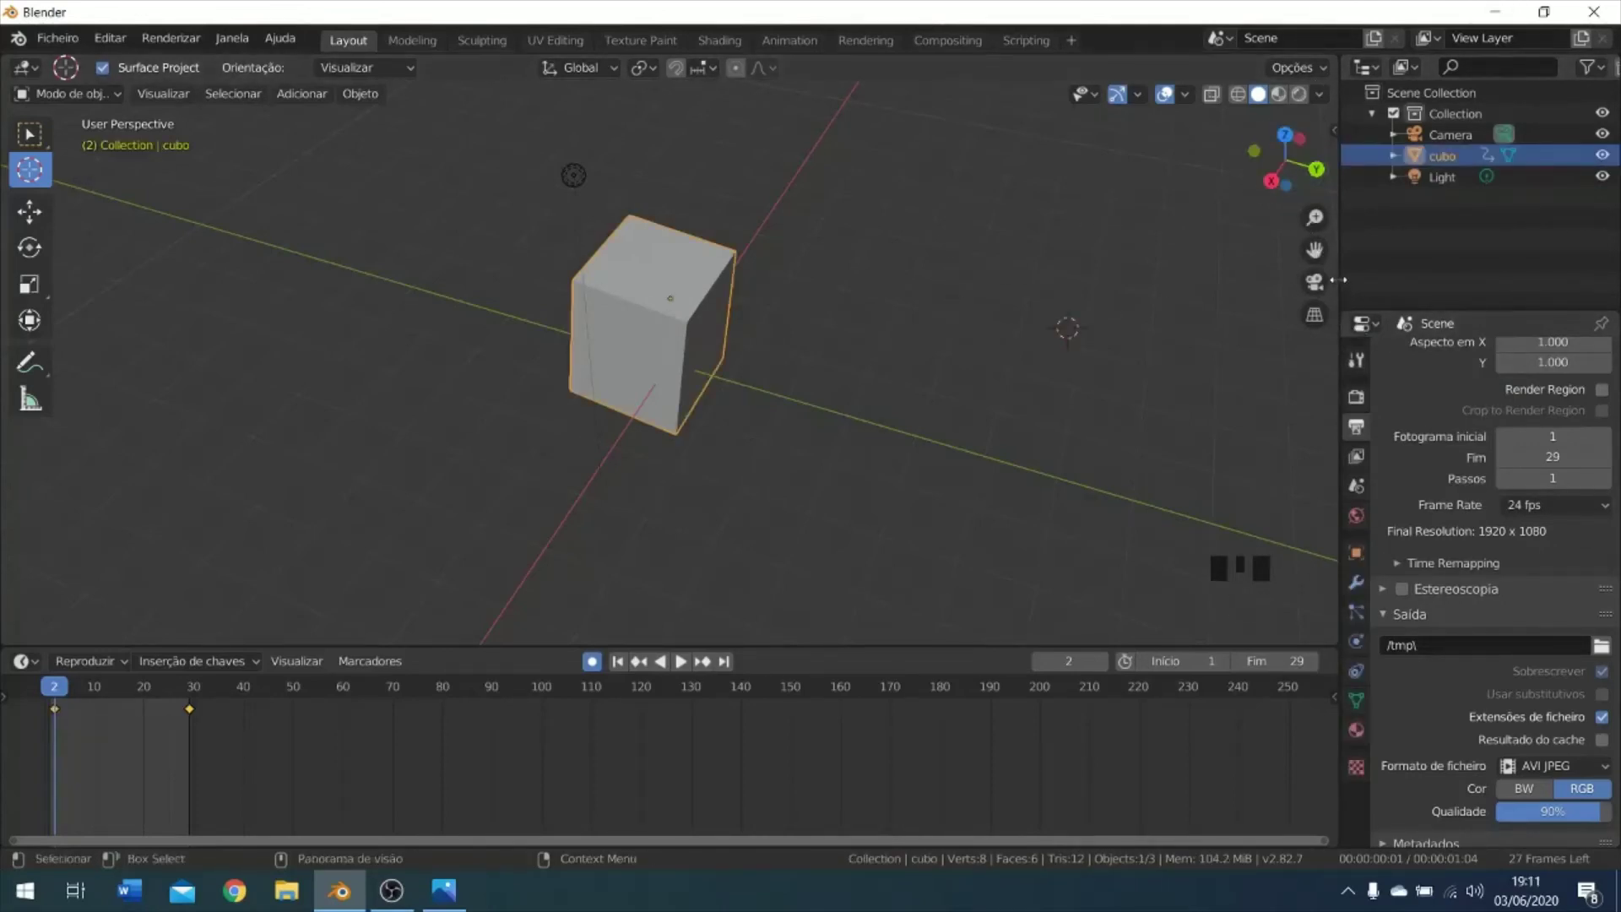
left_click_drag(1338, 280, 1269, 279)
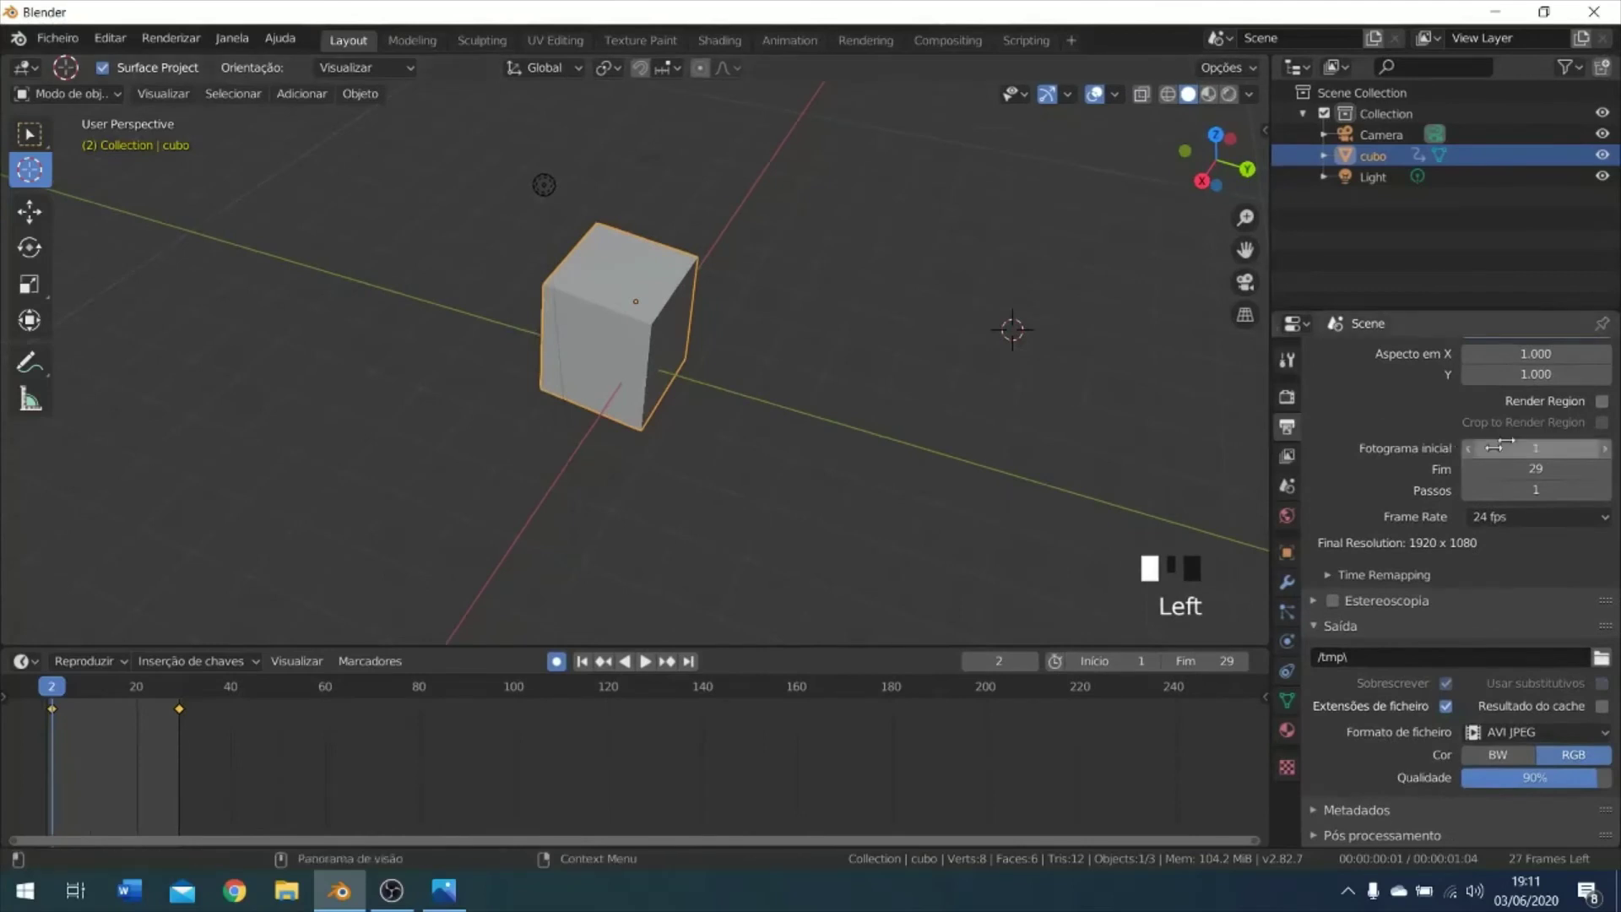
Examine the render engine choices in the render properties, keeping Eevee, and view the scene's output settings.
left_click(1287, 397)
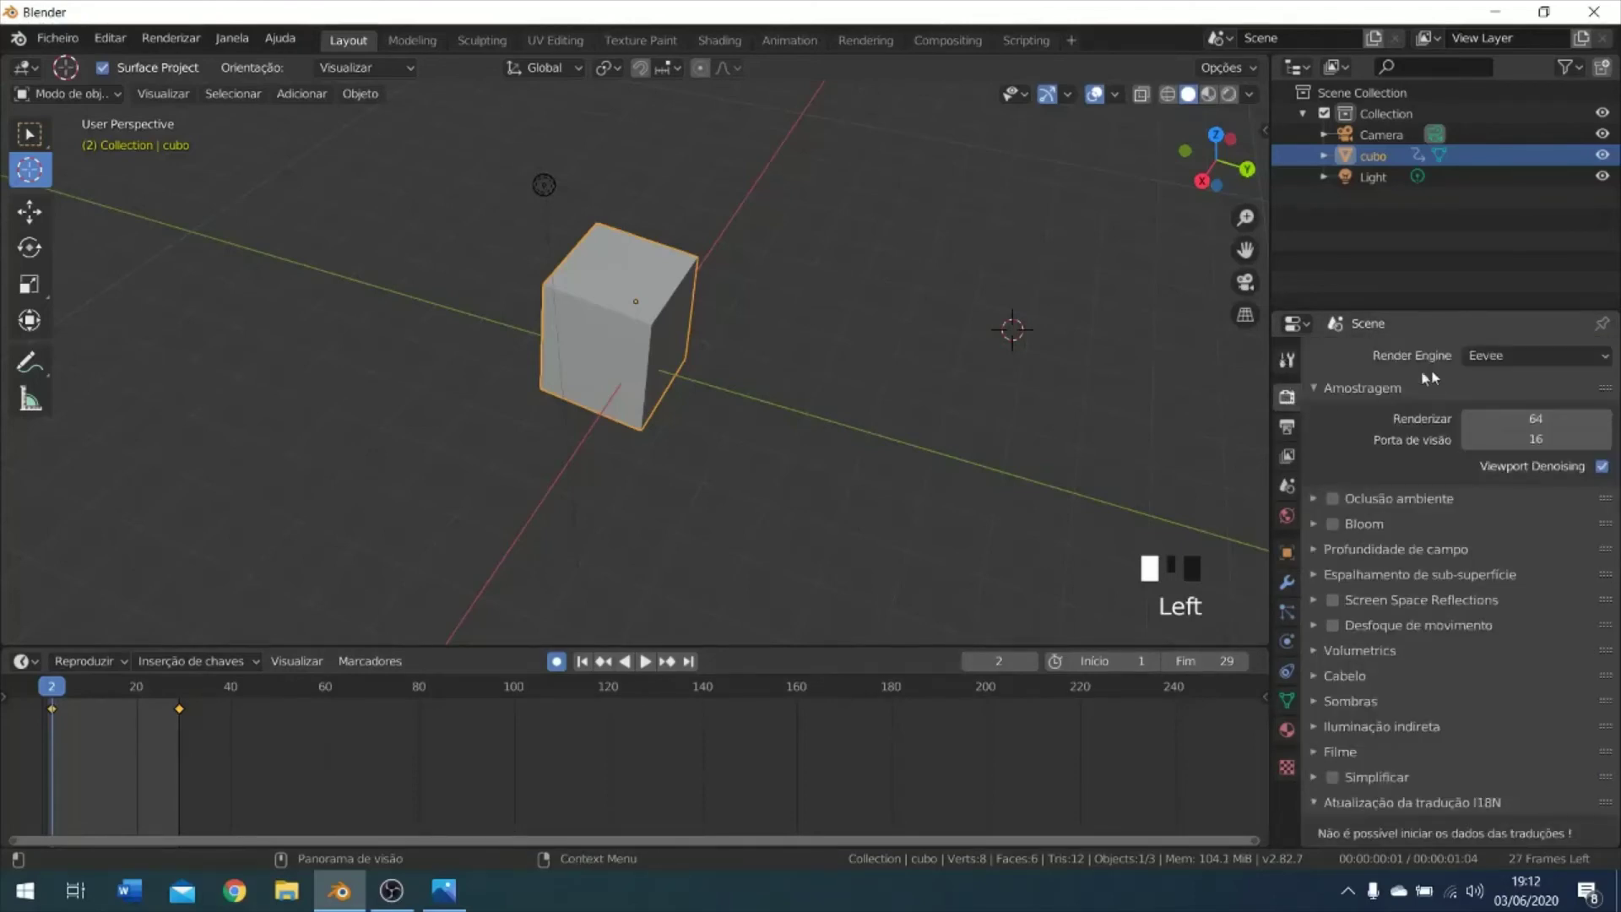
left_click(1489, 356)
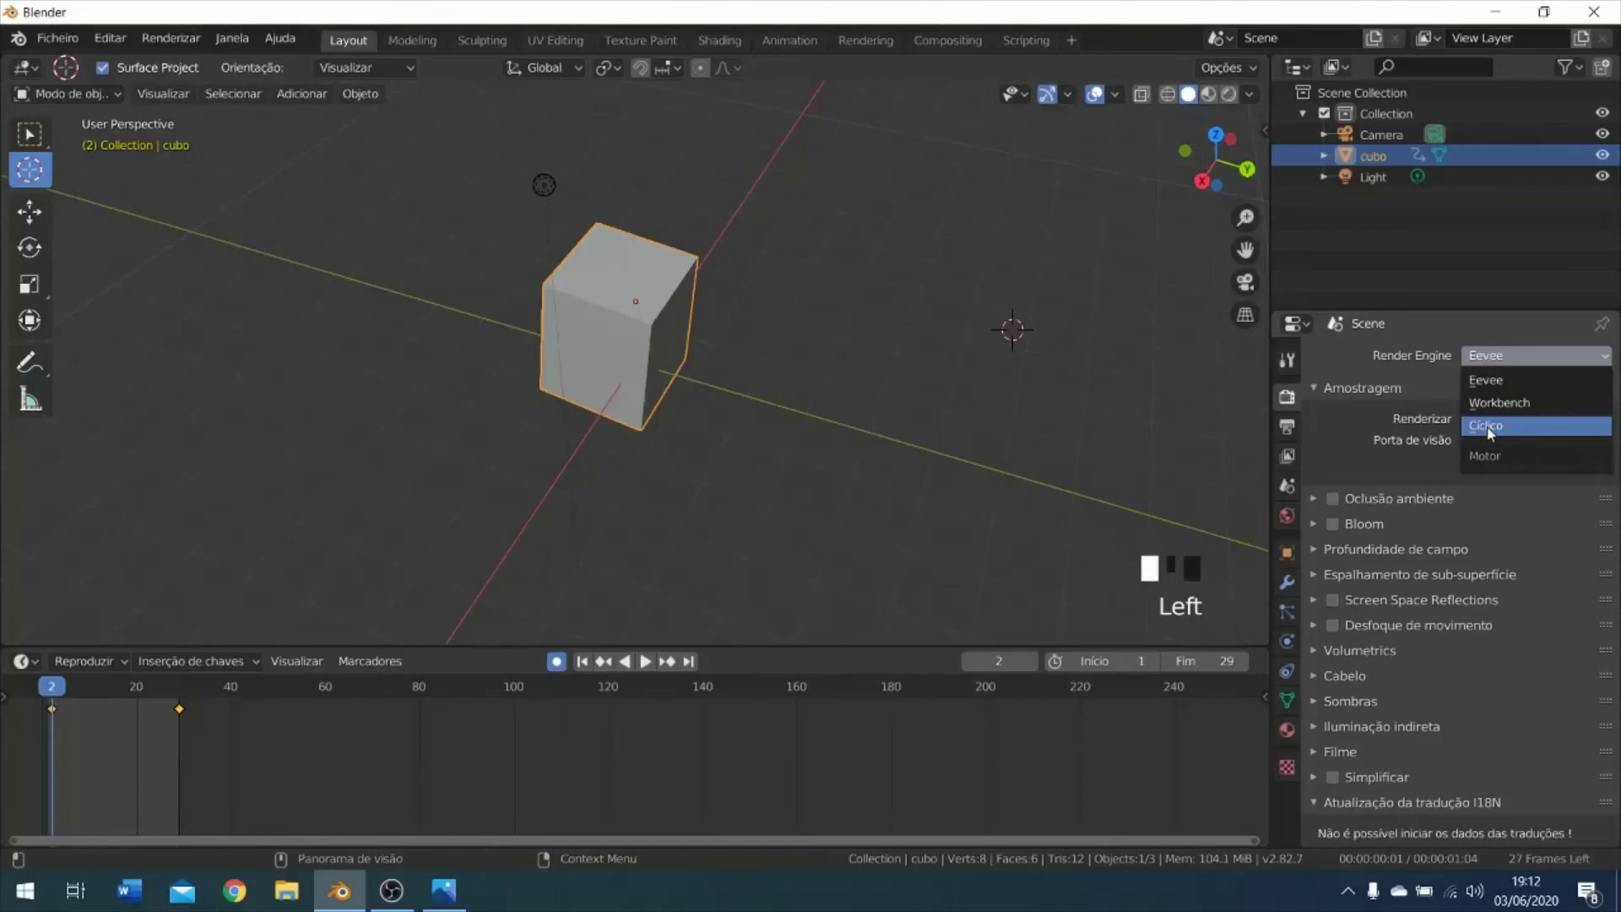
left_click(1506, 382)
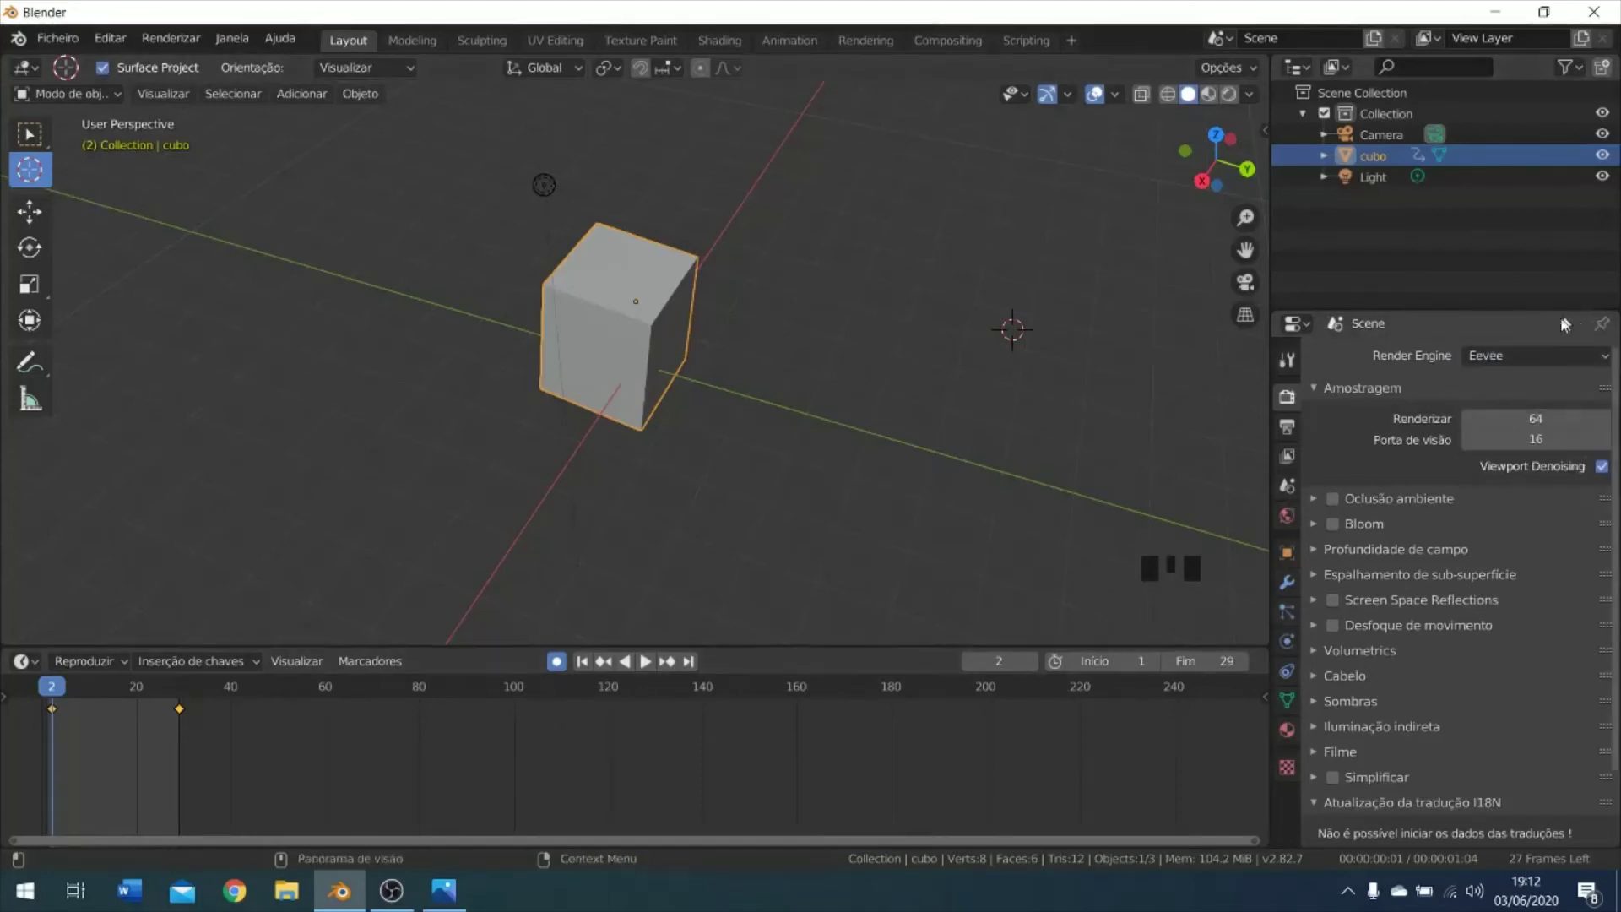
left_click(1520, 354)
left_click(1523, 359)
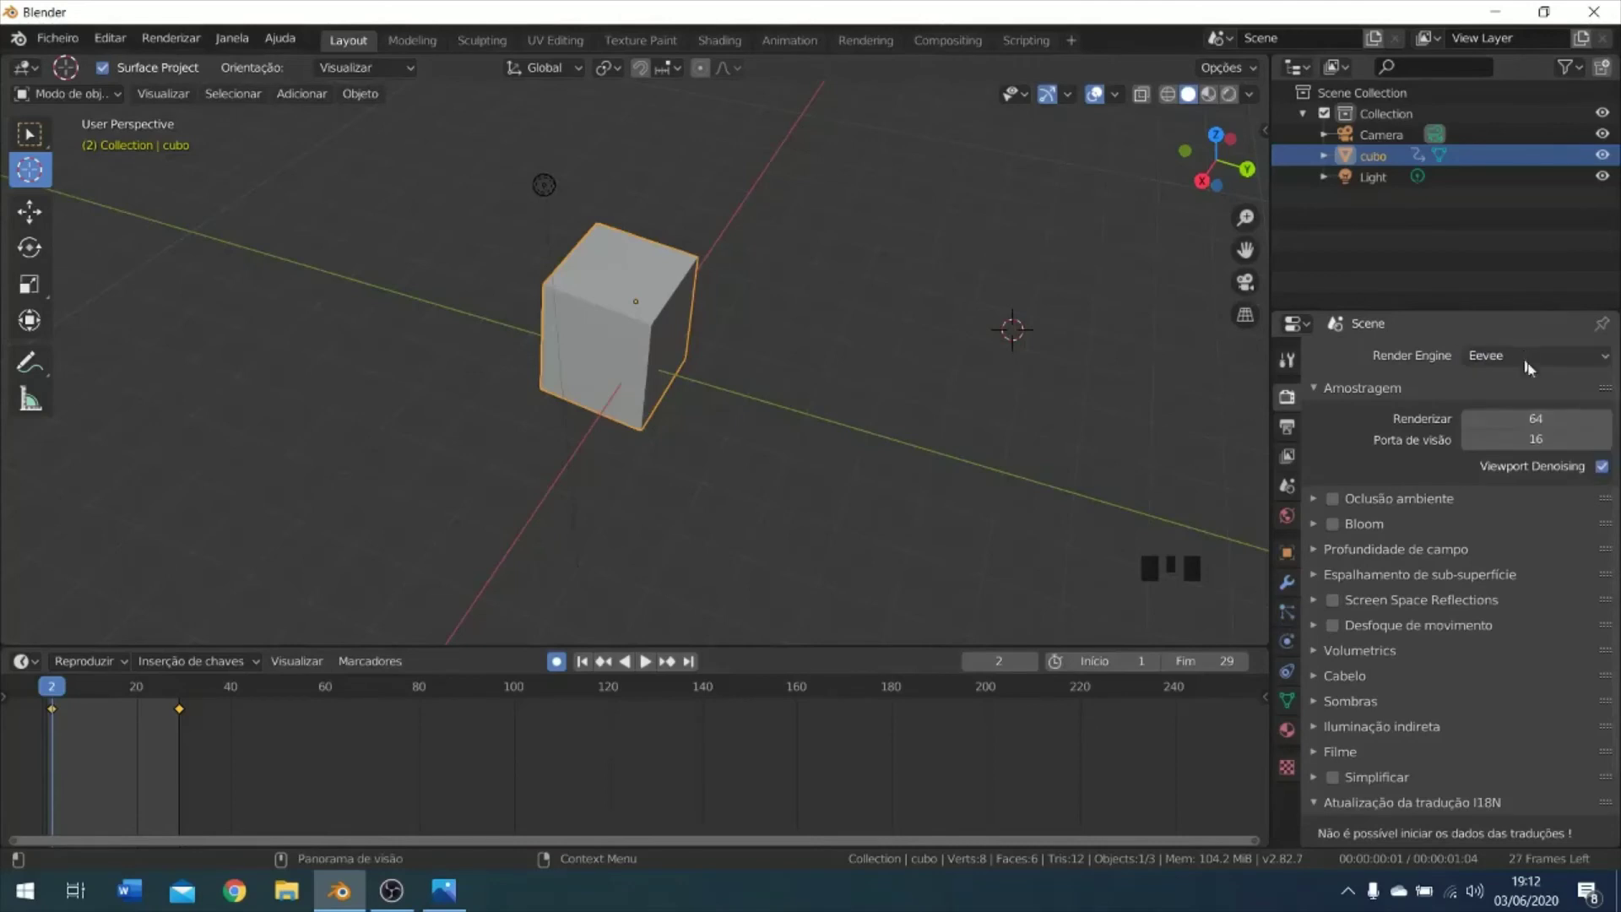
left_click(1562, 354)
left_click(1286, 426)
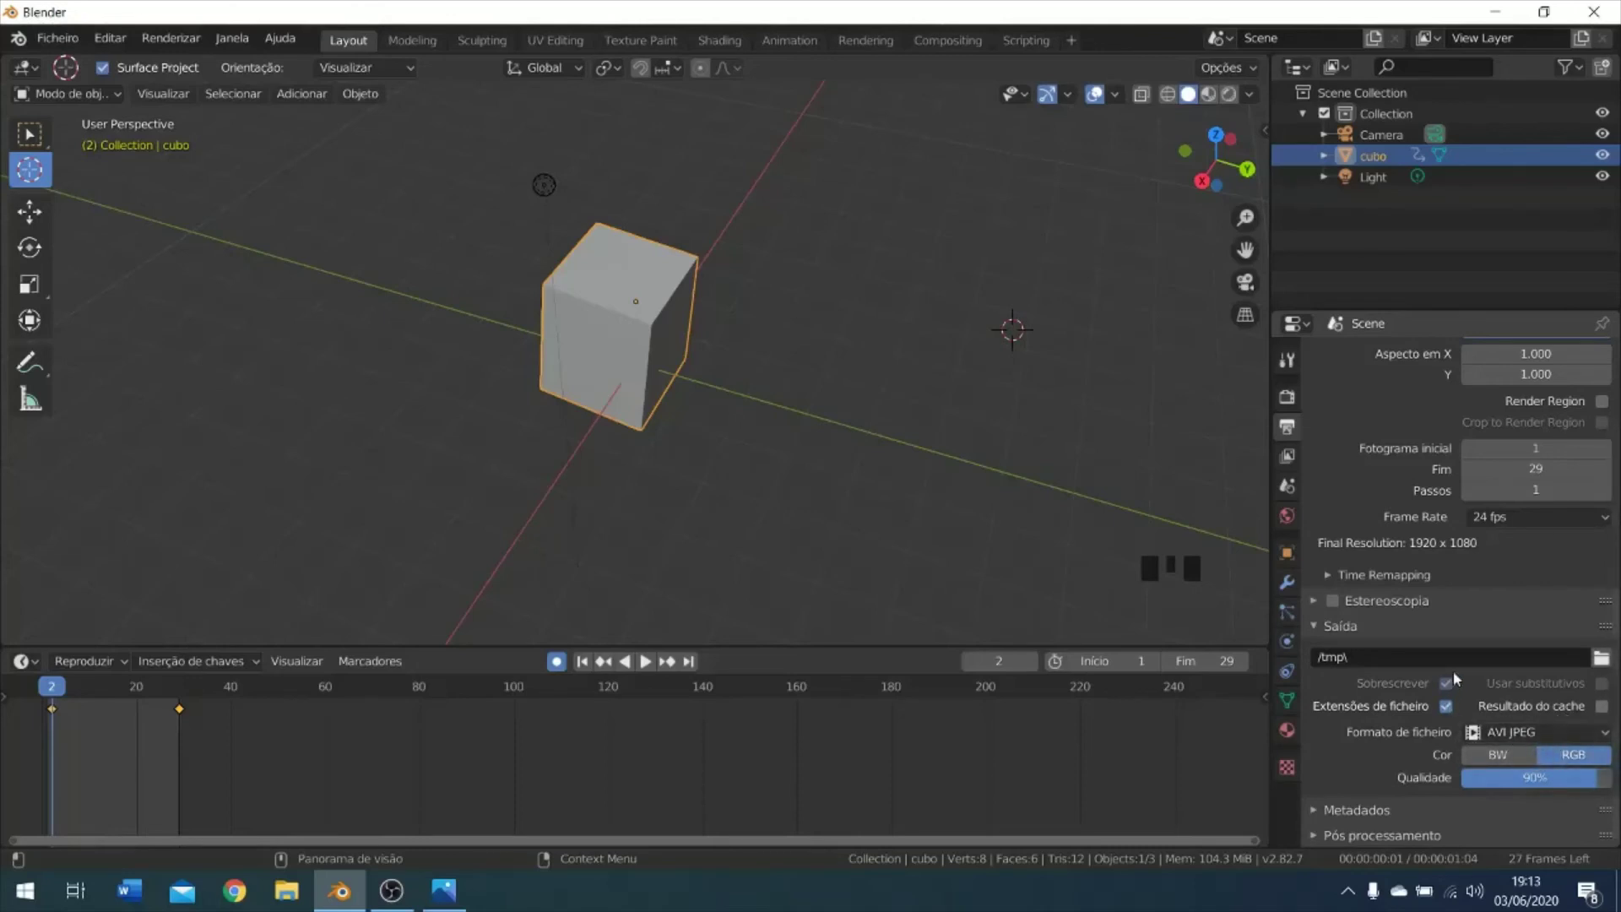
Look through the camera and set the World background colour to a brighter teal with hue 0.506 and saturation 0.412.
left_click(1286, 516)
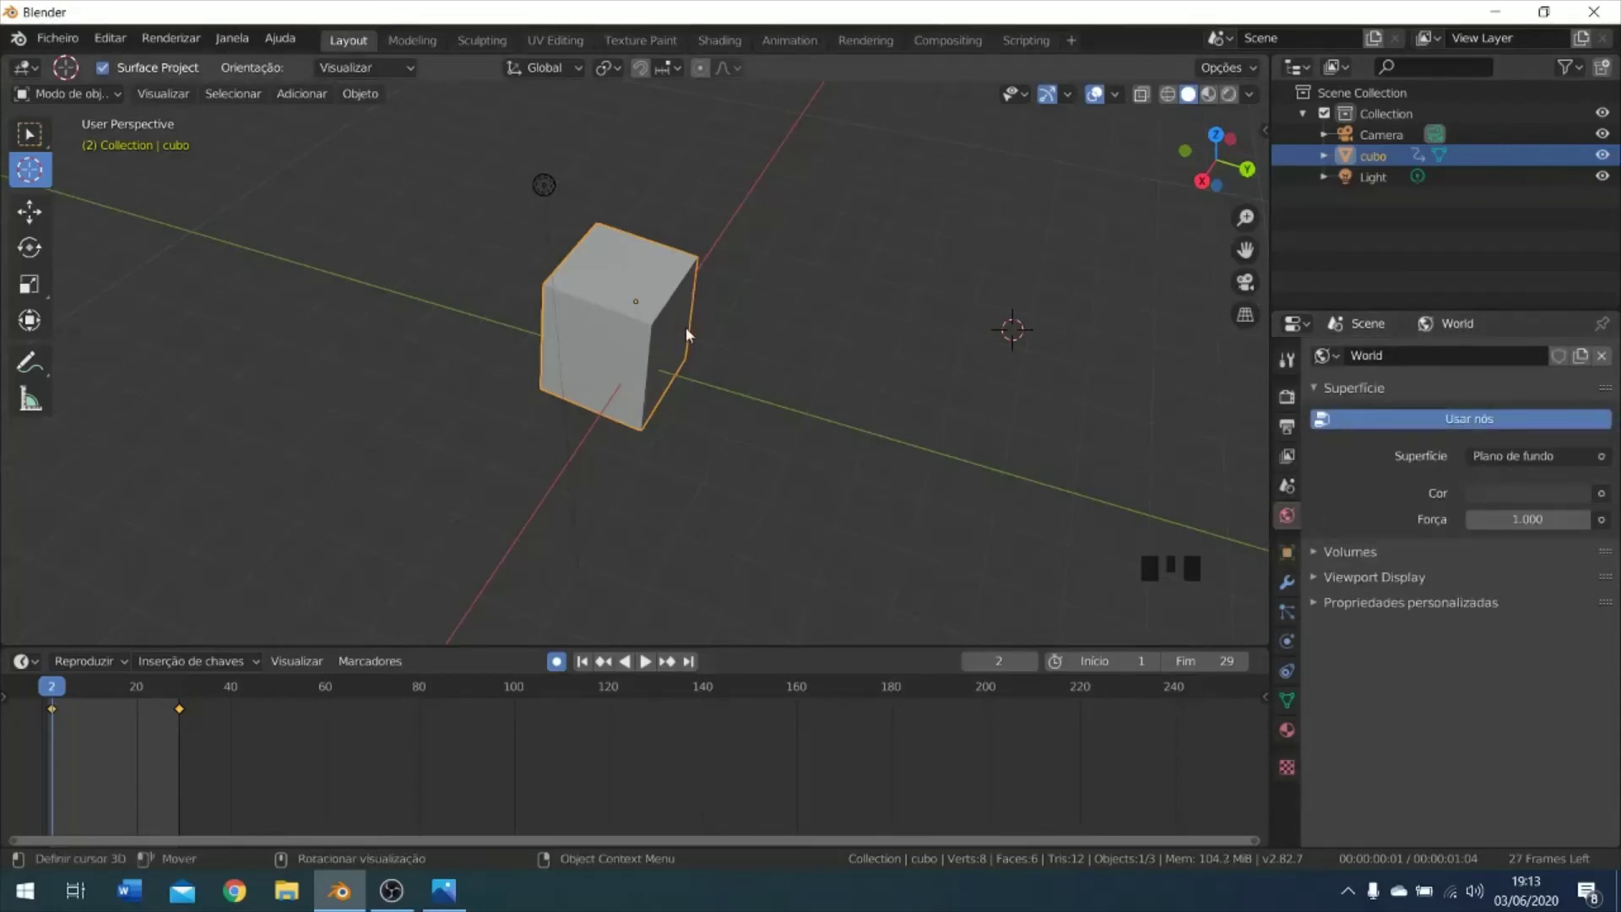
key("KP_0")
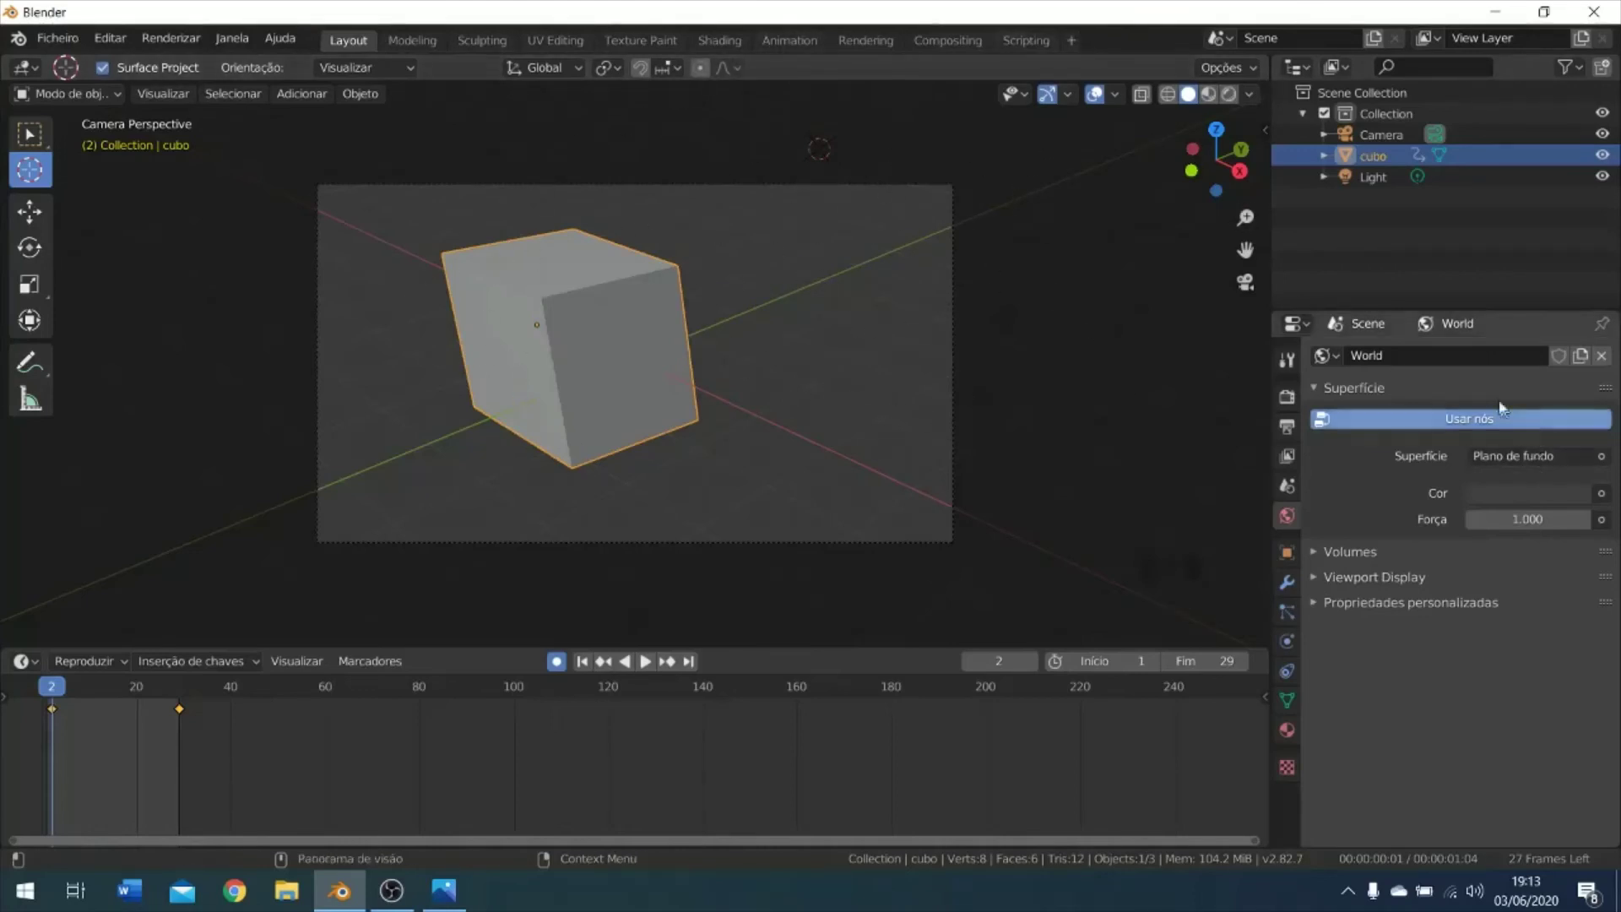
left_click(1513, 495)
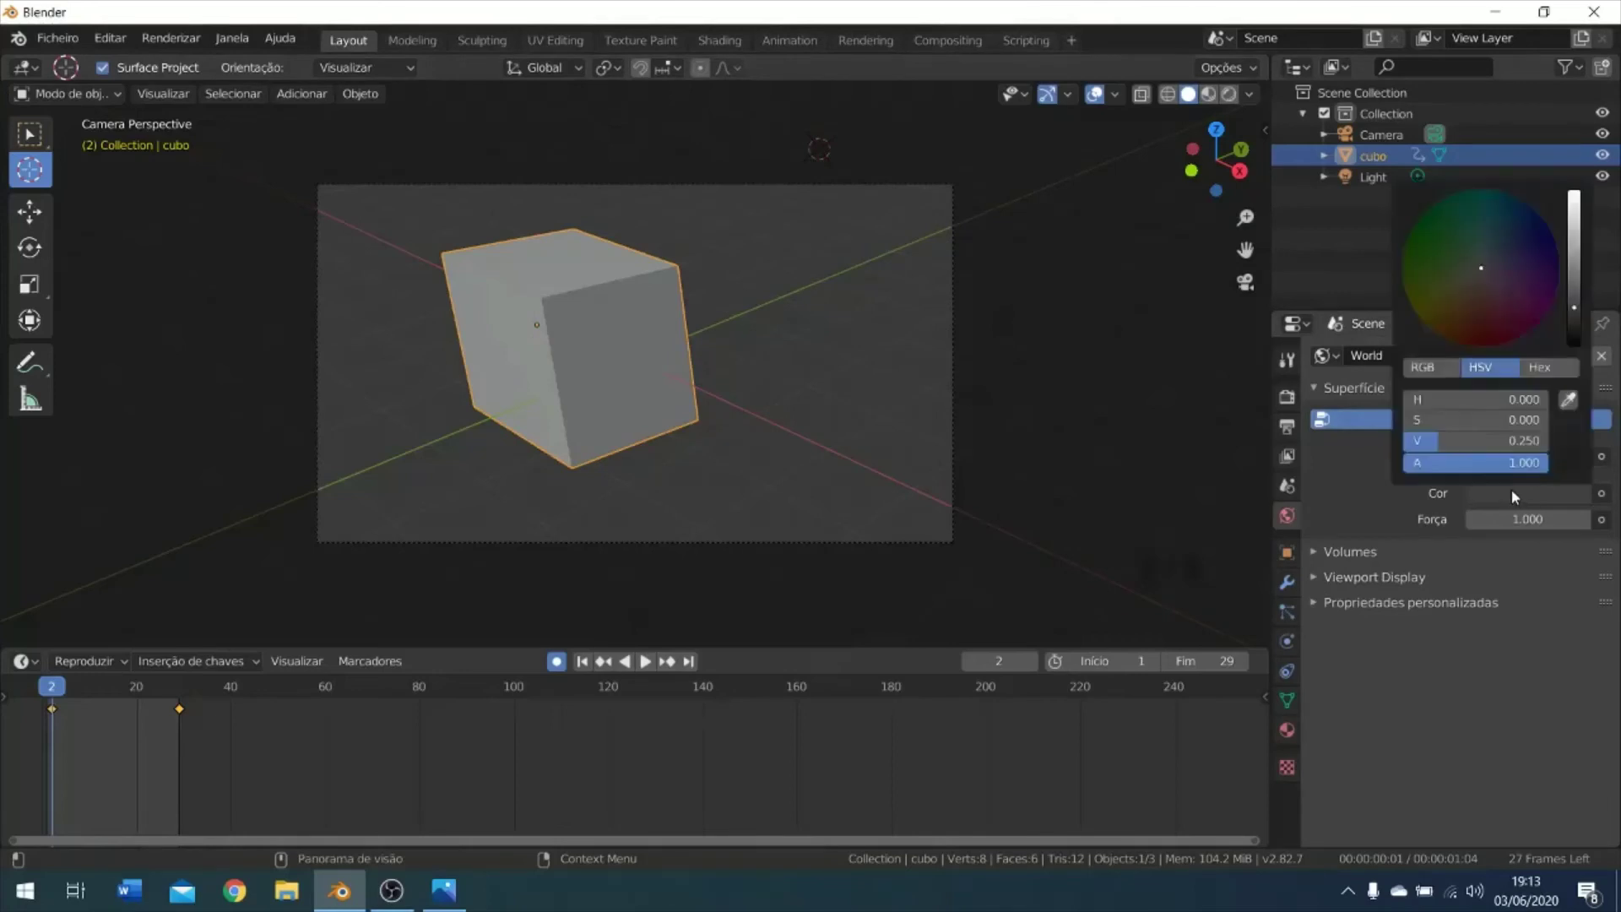
left_click(1482, 235)
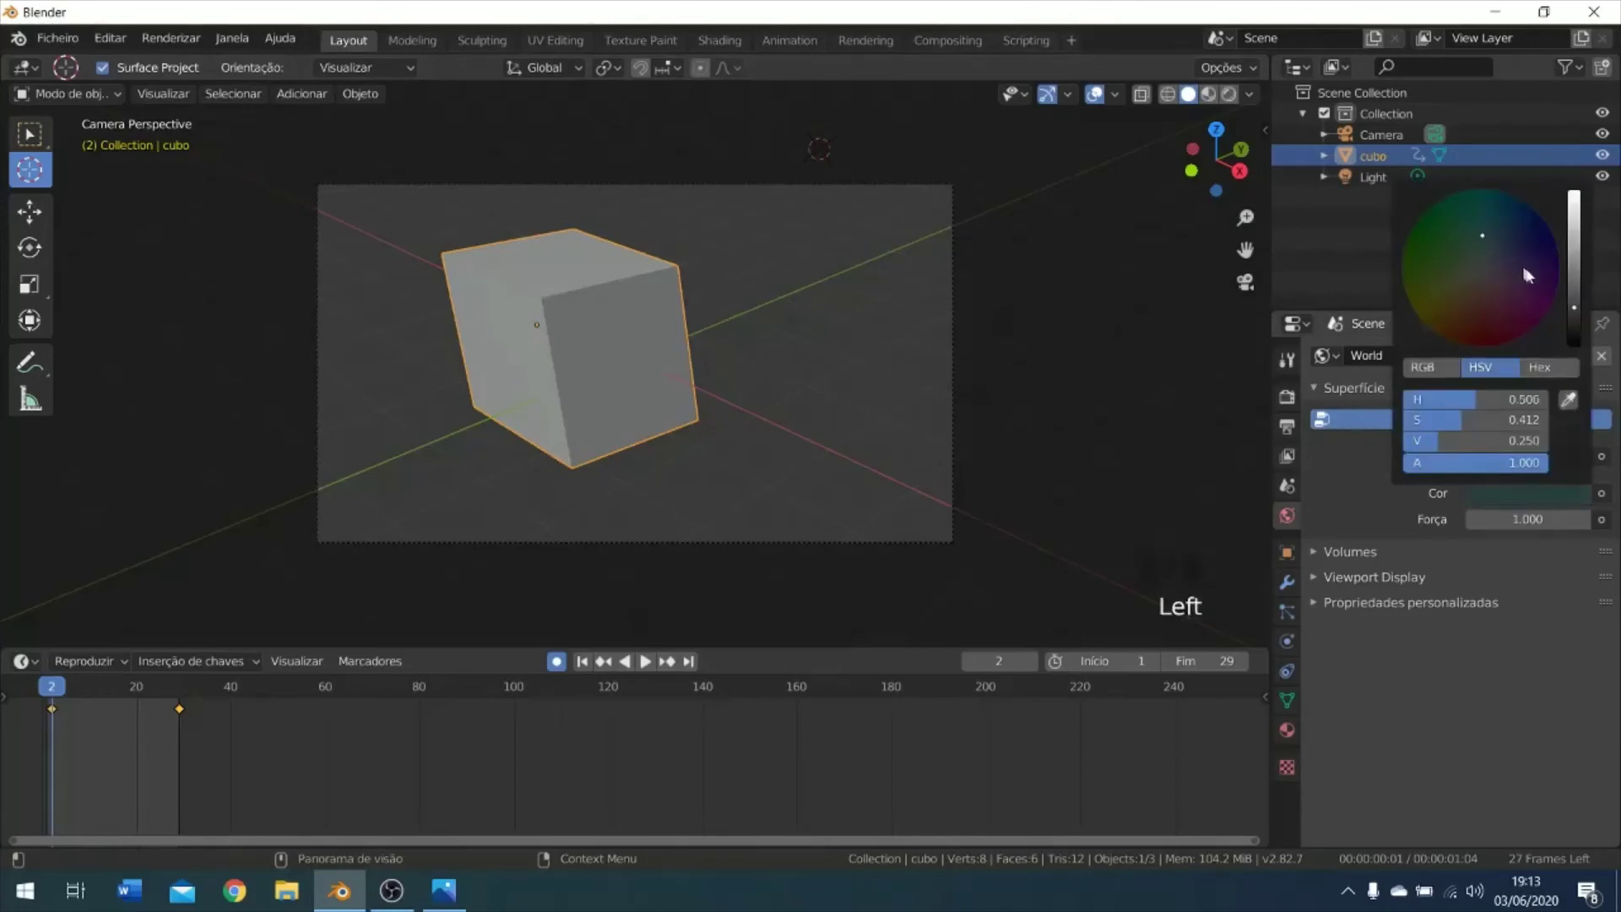
left_click_drag(1577, 314, 1575, 292)
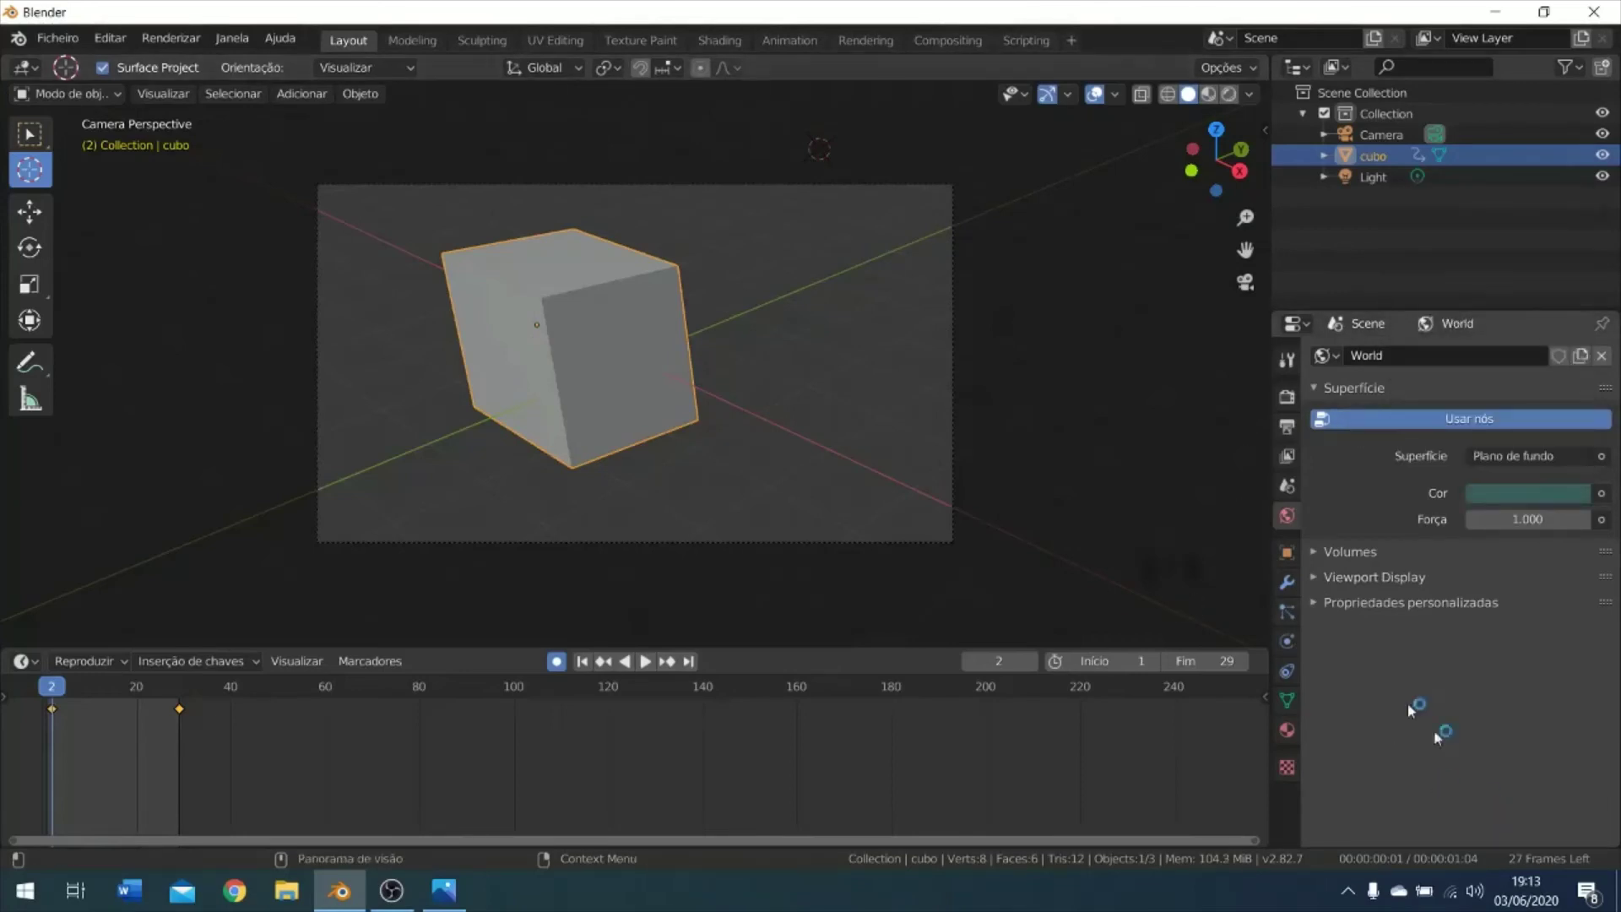
left_click(1132, 324)
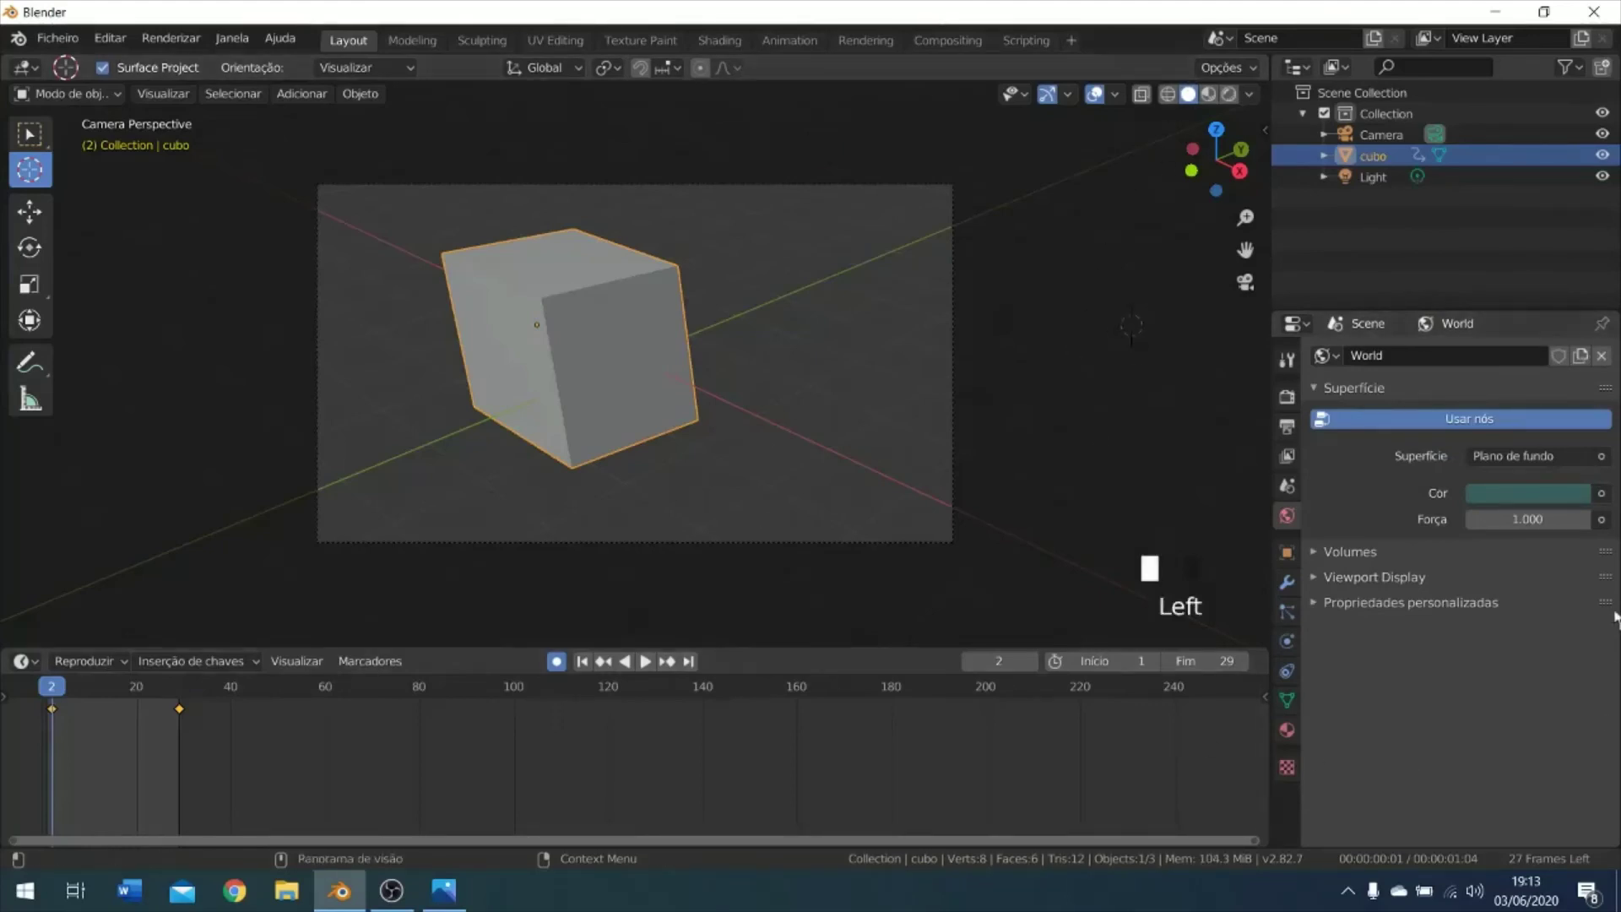
Turn off the World's nodes, leave the camera view, and compare material preview with rendered viewport shading, ending in rendered.
left_click(1476, 414)
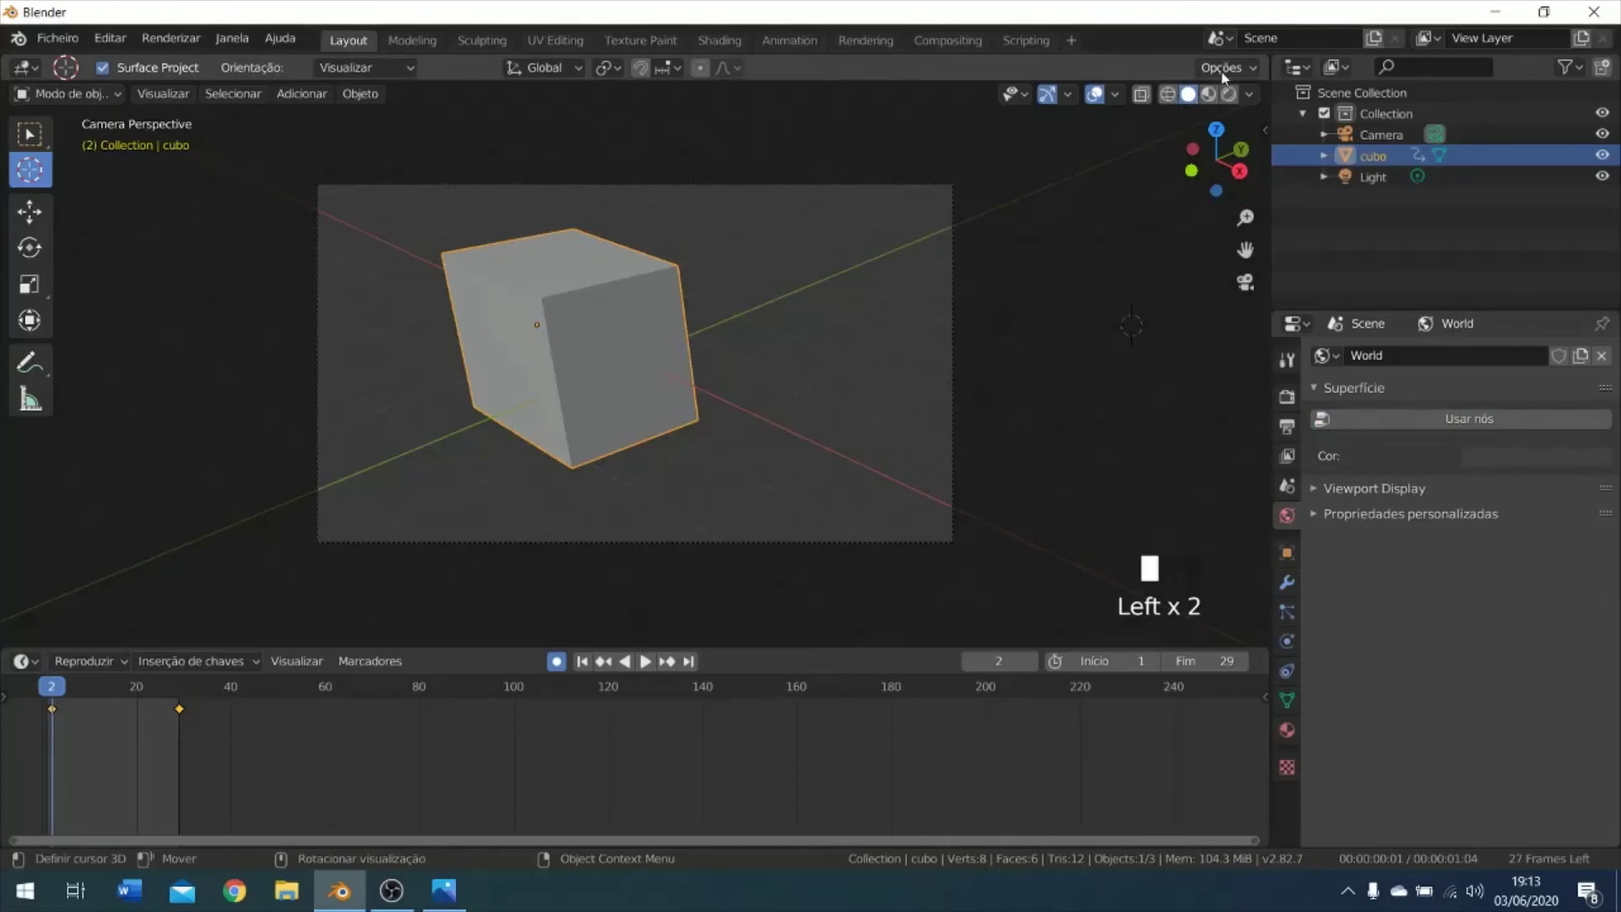
left_click(1228, 94)
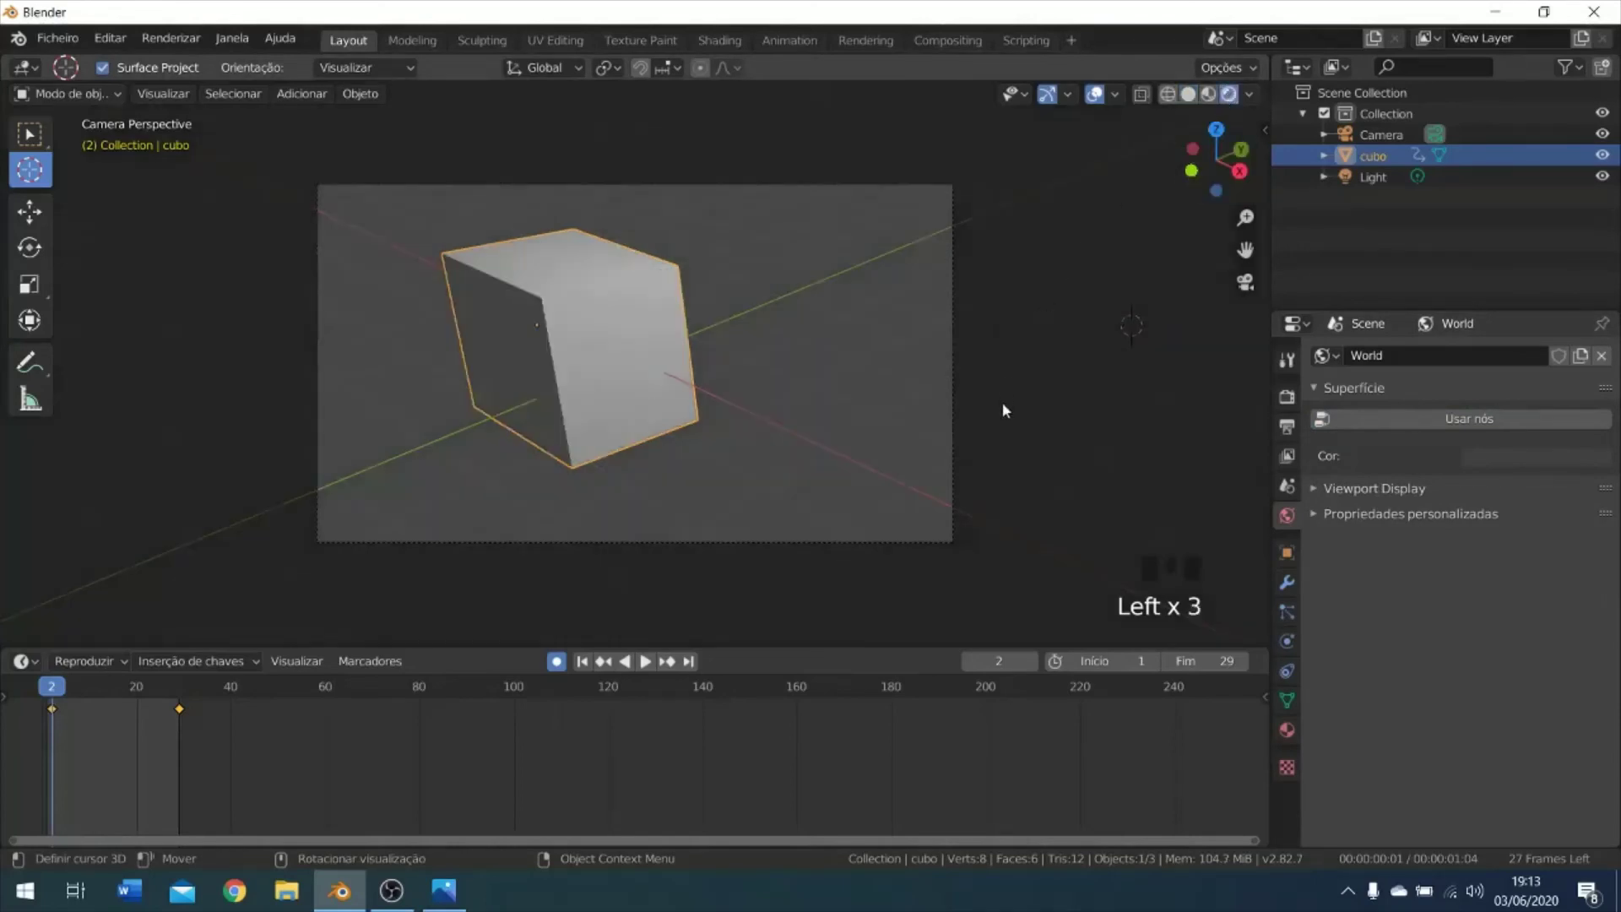
left_click(1072, 274)
key("KP_0")
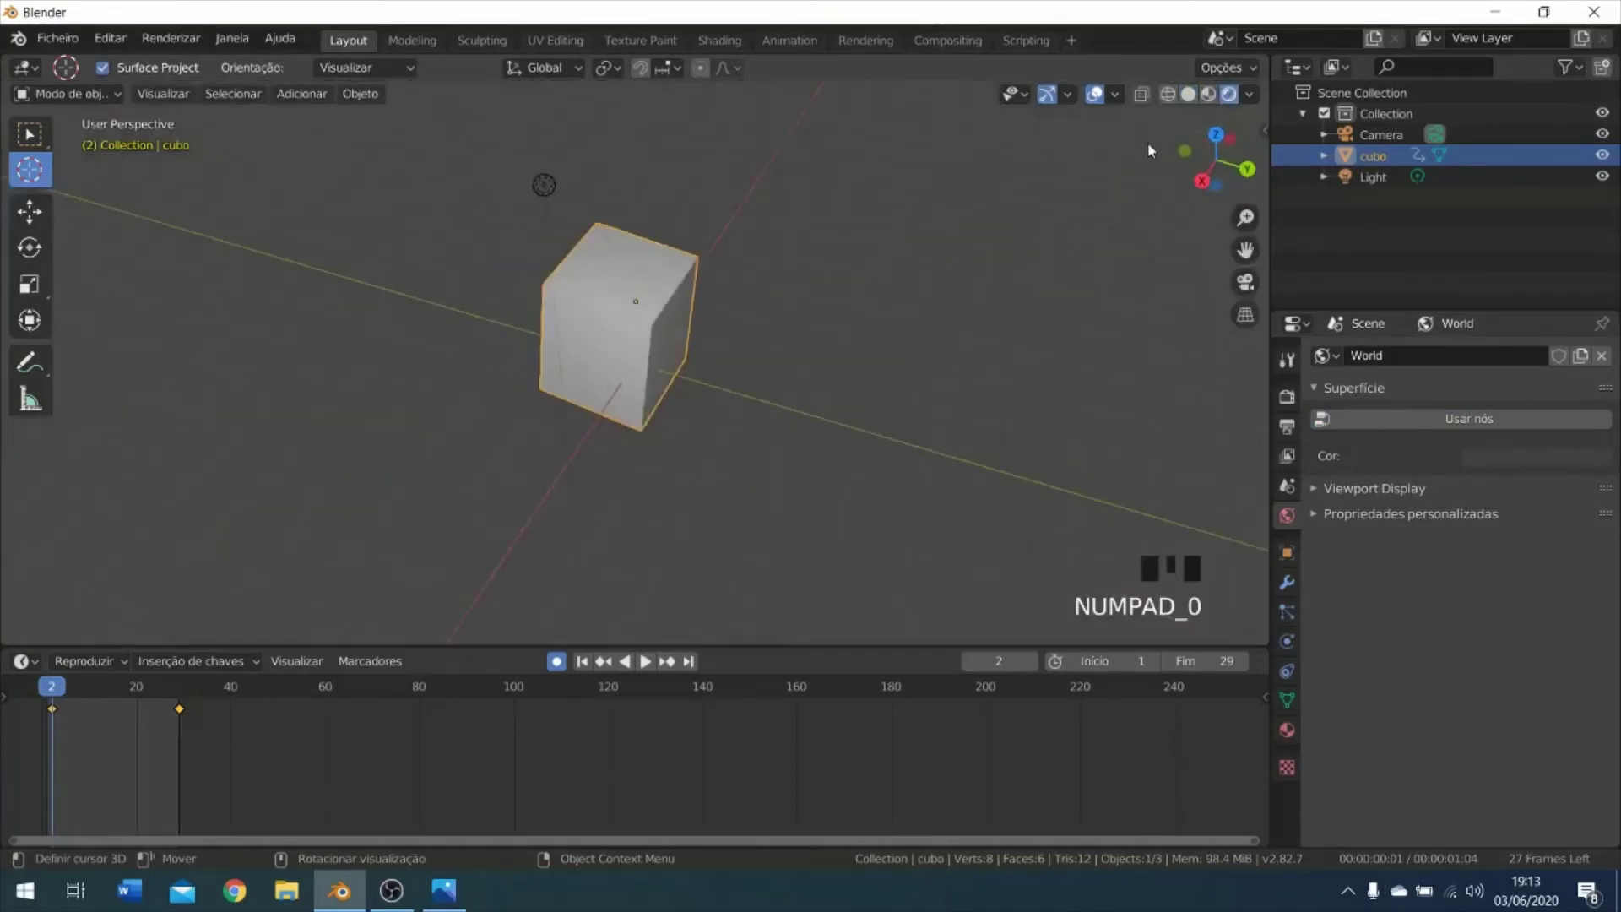
left_click(1208, 94)
left_click(1229, 94)
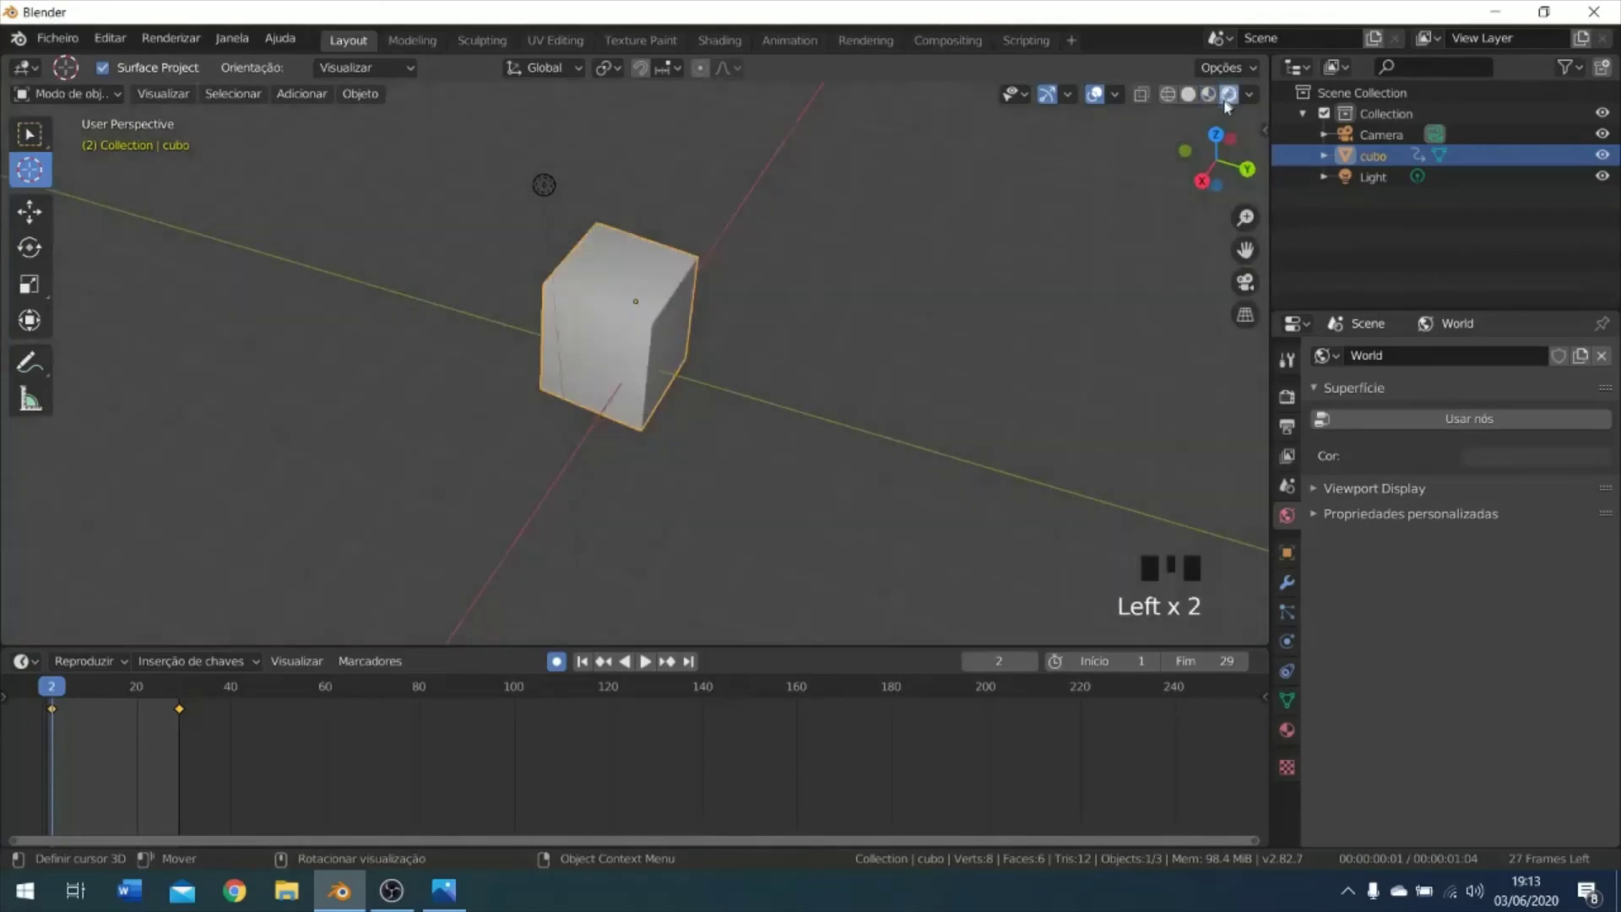
Turn the World's nodes back on and compare solid, material preview and rendered viewport shading, ending in rendered.
left_click(1470, 420)
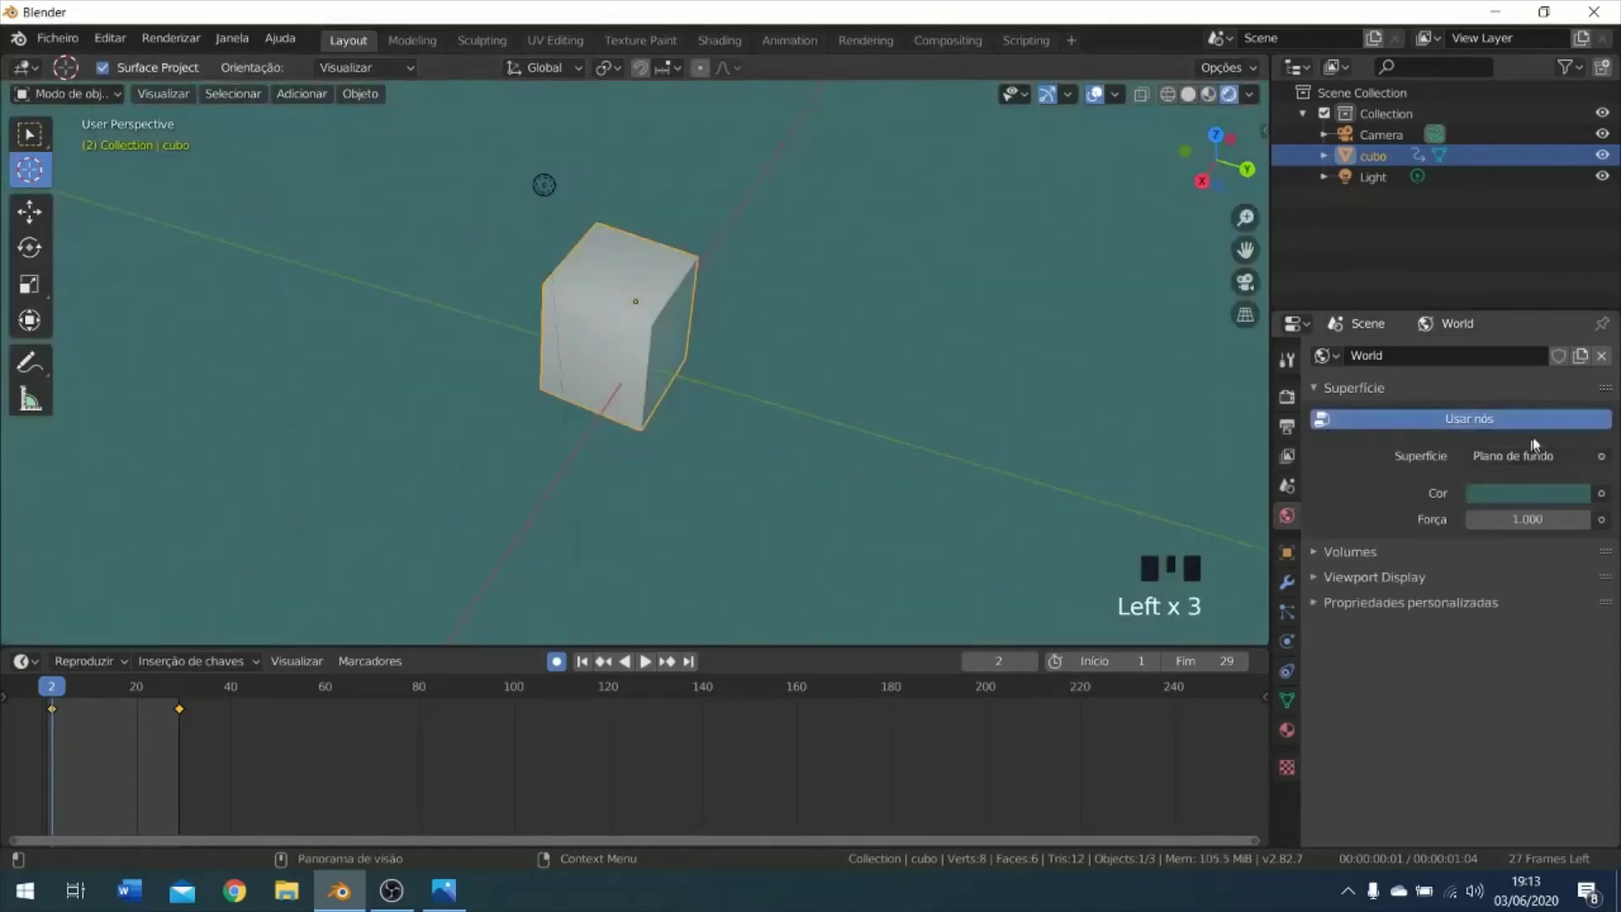
left_click(1189, 91)
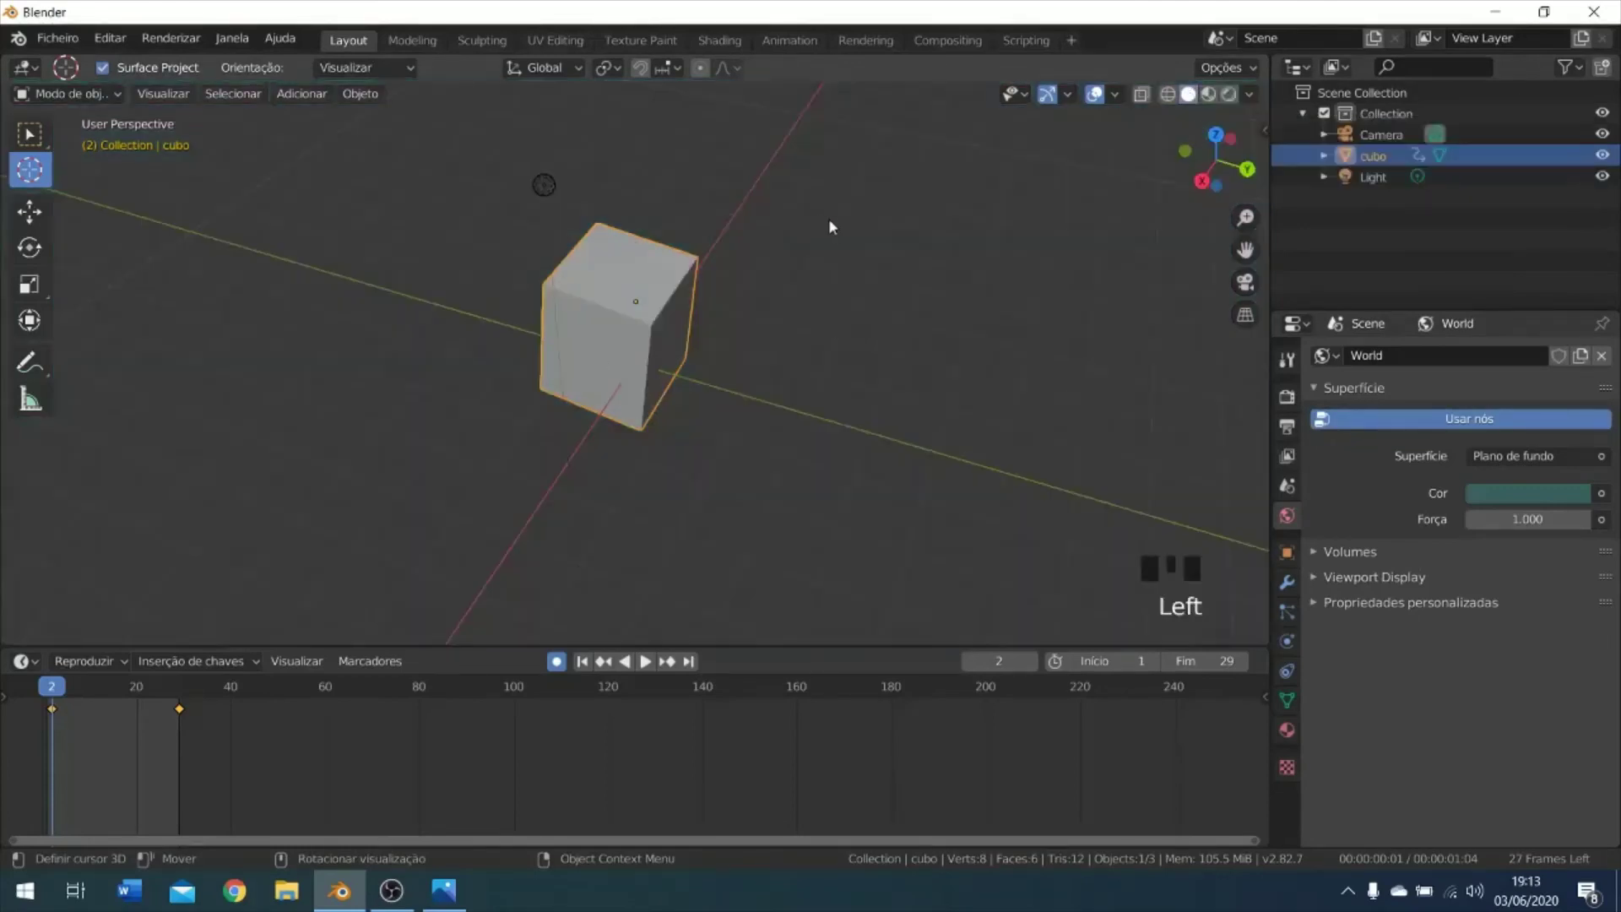
scroll(581, 291, "down", 2)
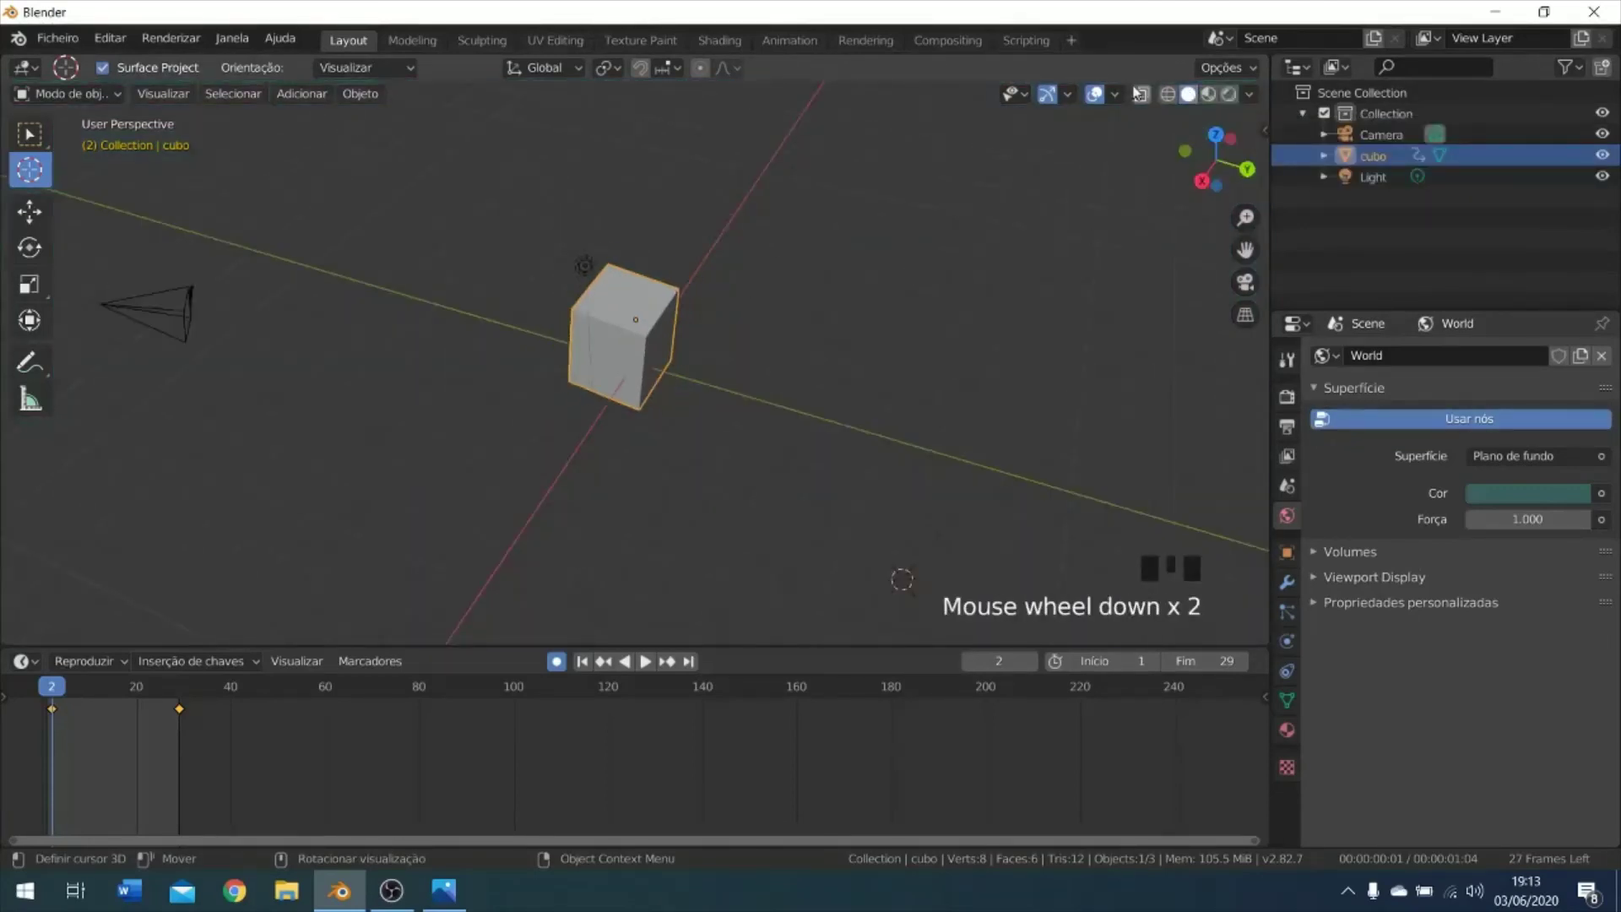
left_click(1208, 93)
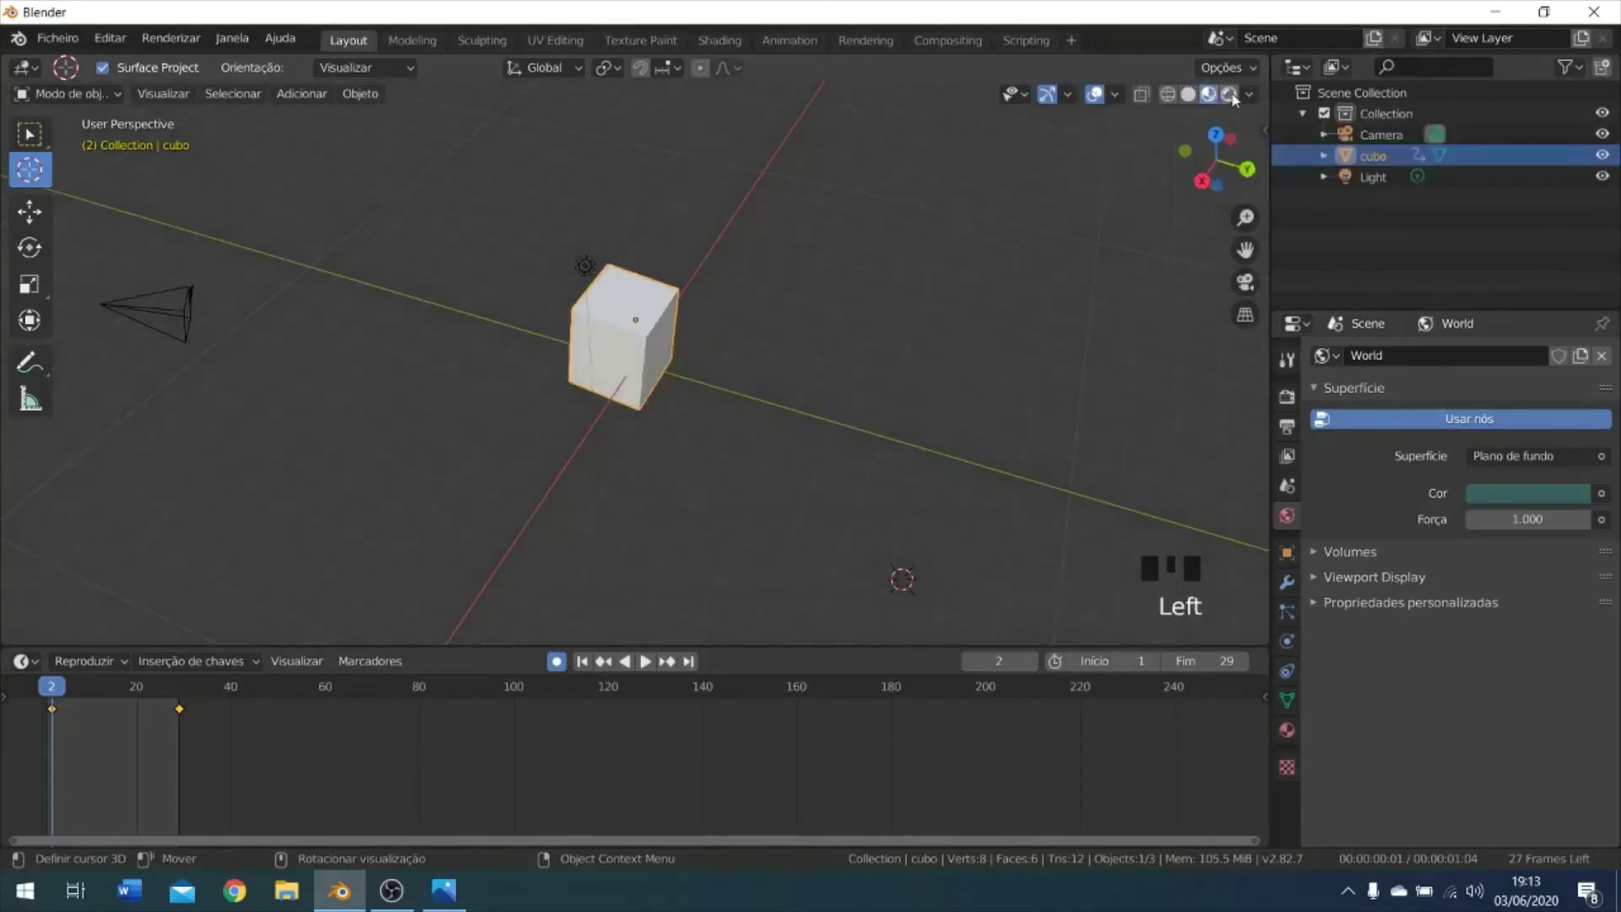
left_click(1229, 93)
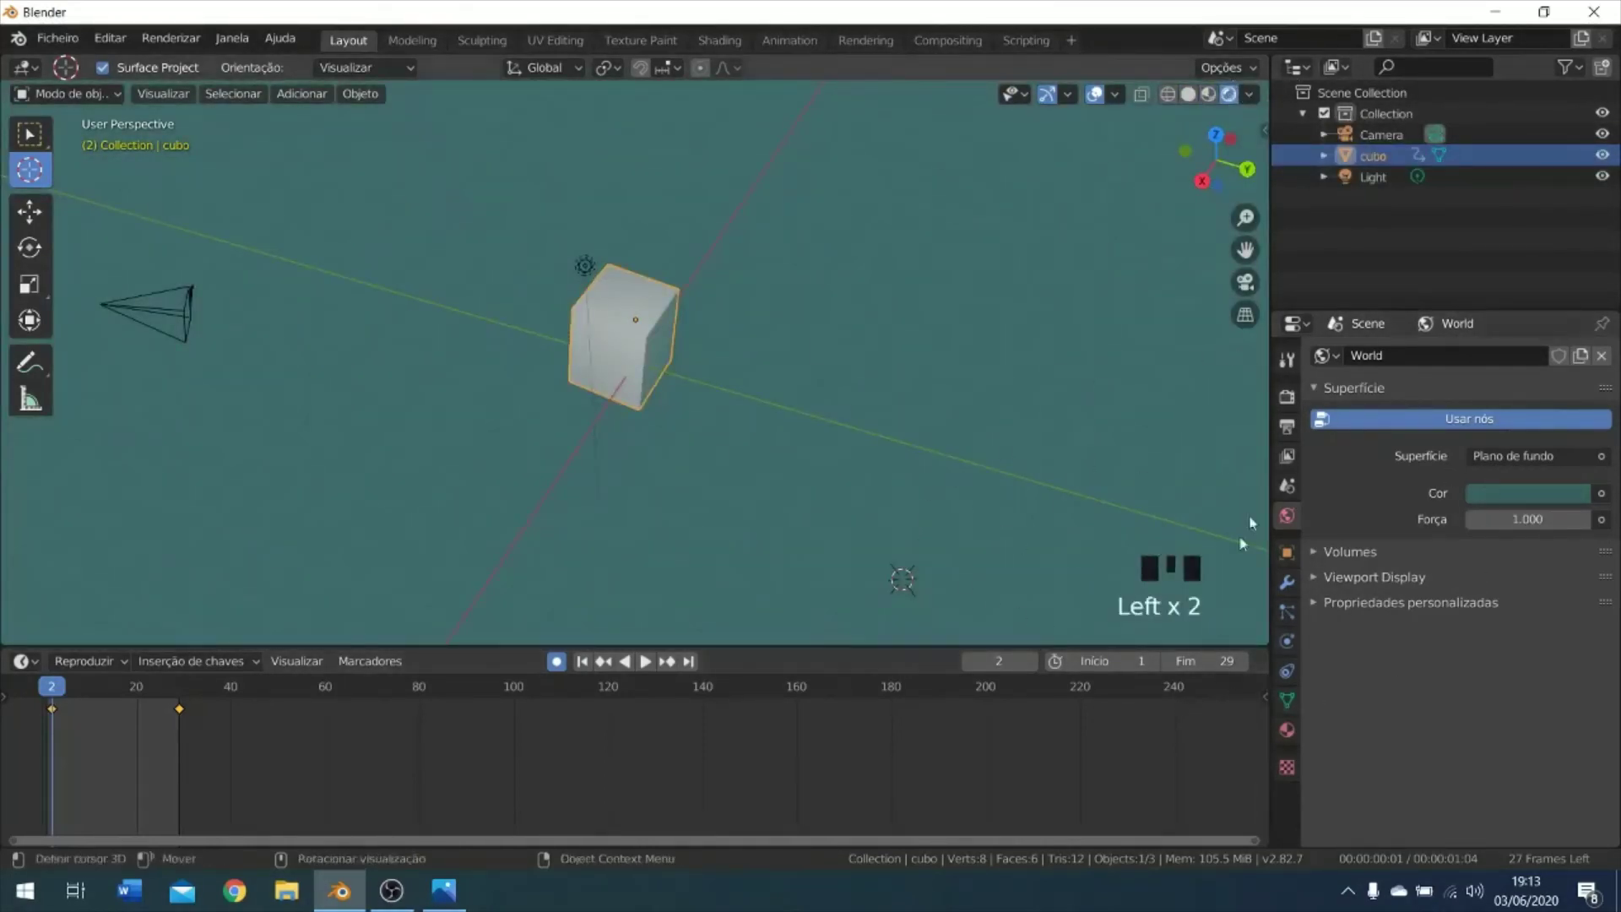
Examine the World's viewport display settings, the modifier choices for the cube, and its physics options.
left_click(1075, 319)
left_click(1359, 577)
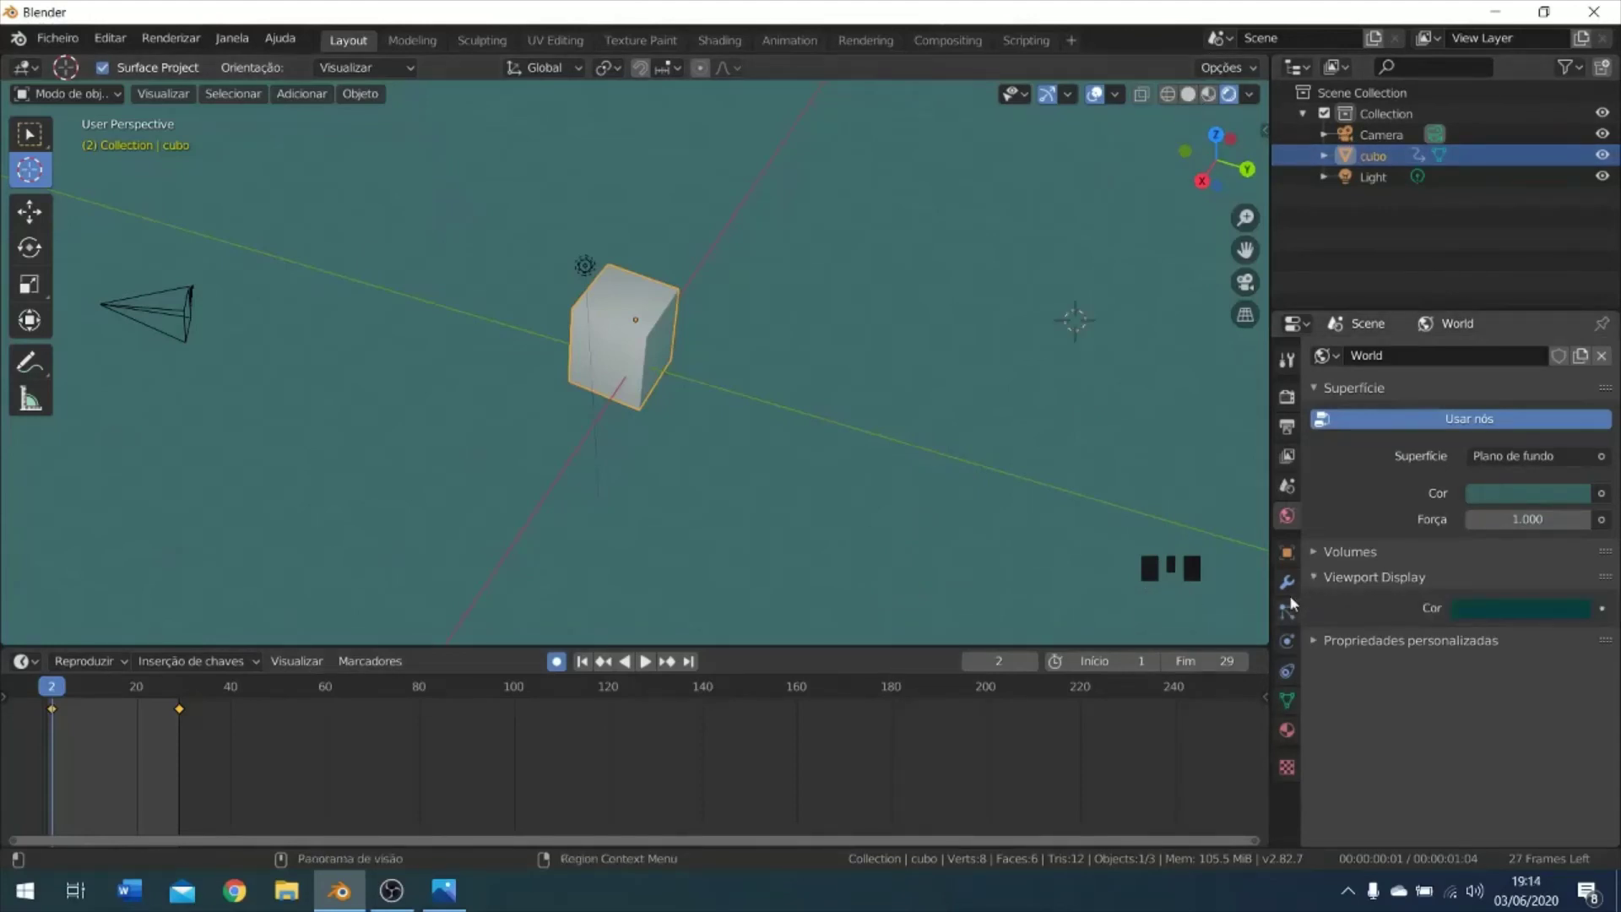
left_click(1287, 584)
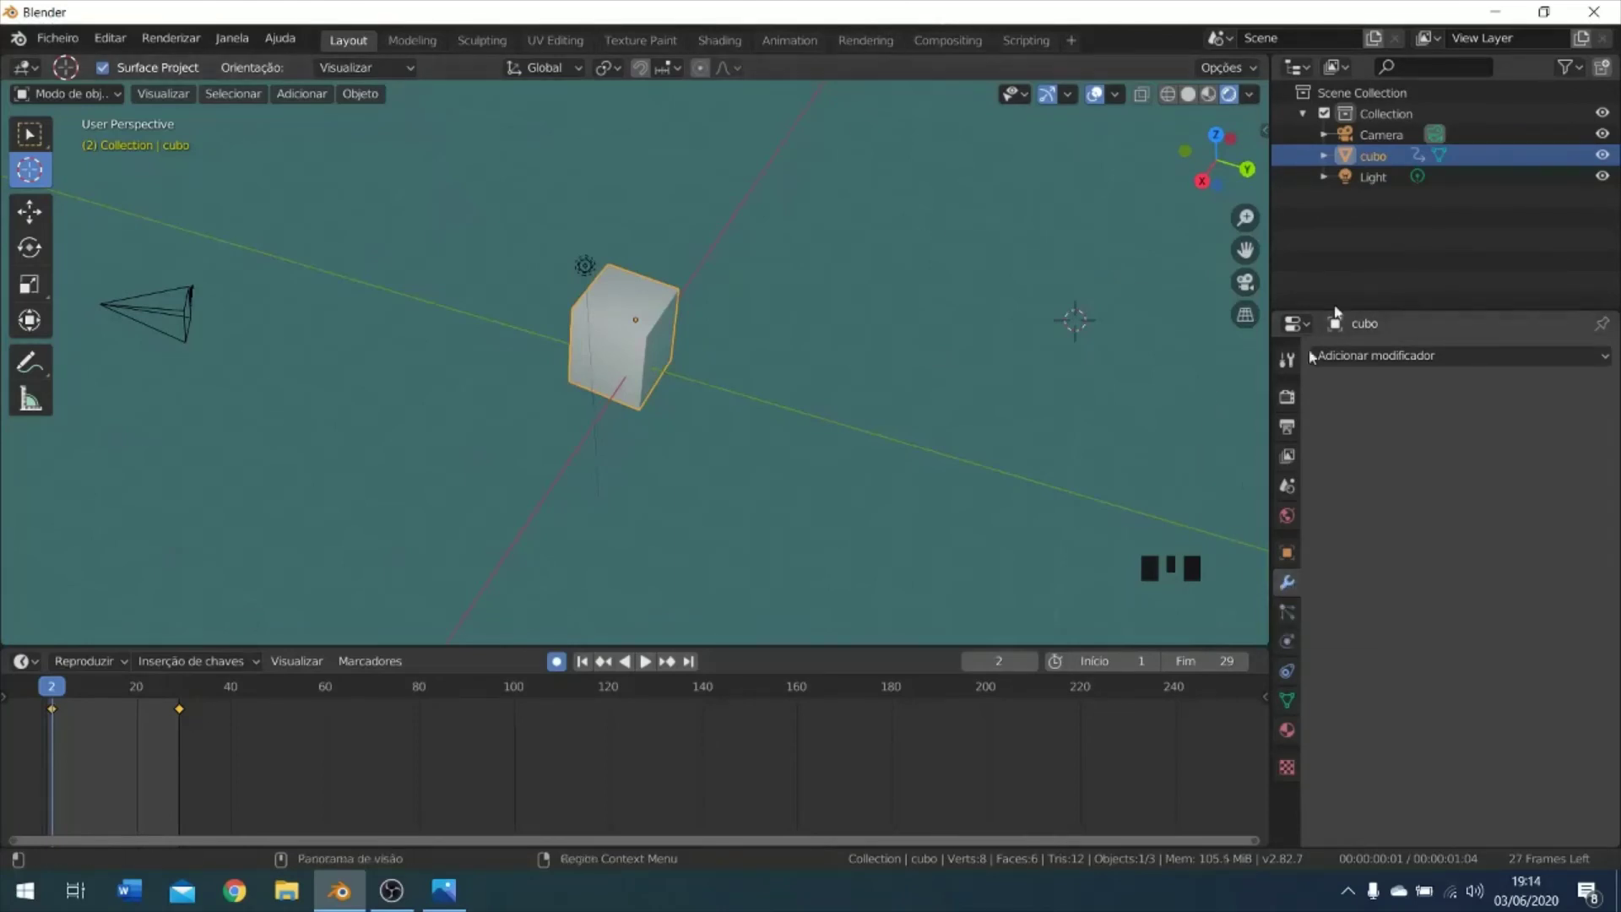
left_click(1436, 358)
left_click(1398, 353)
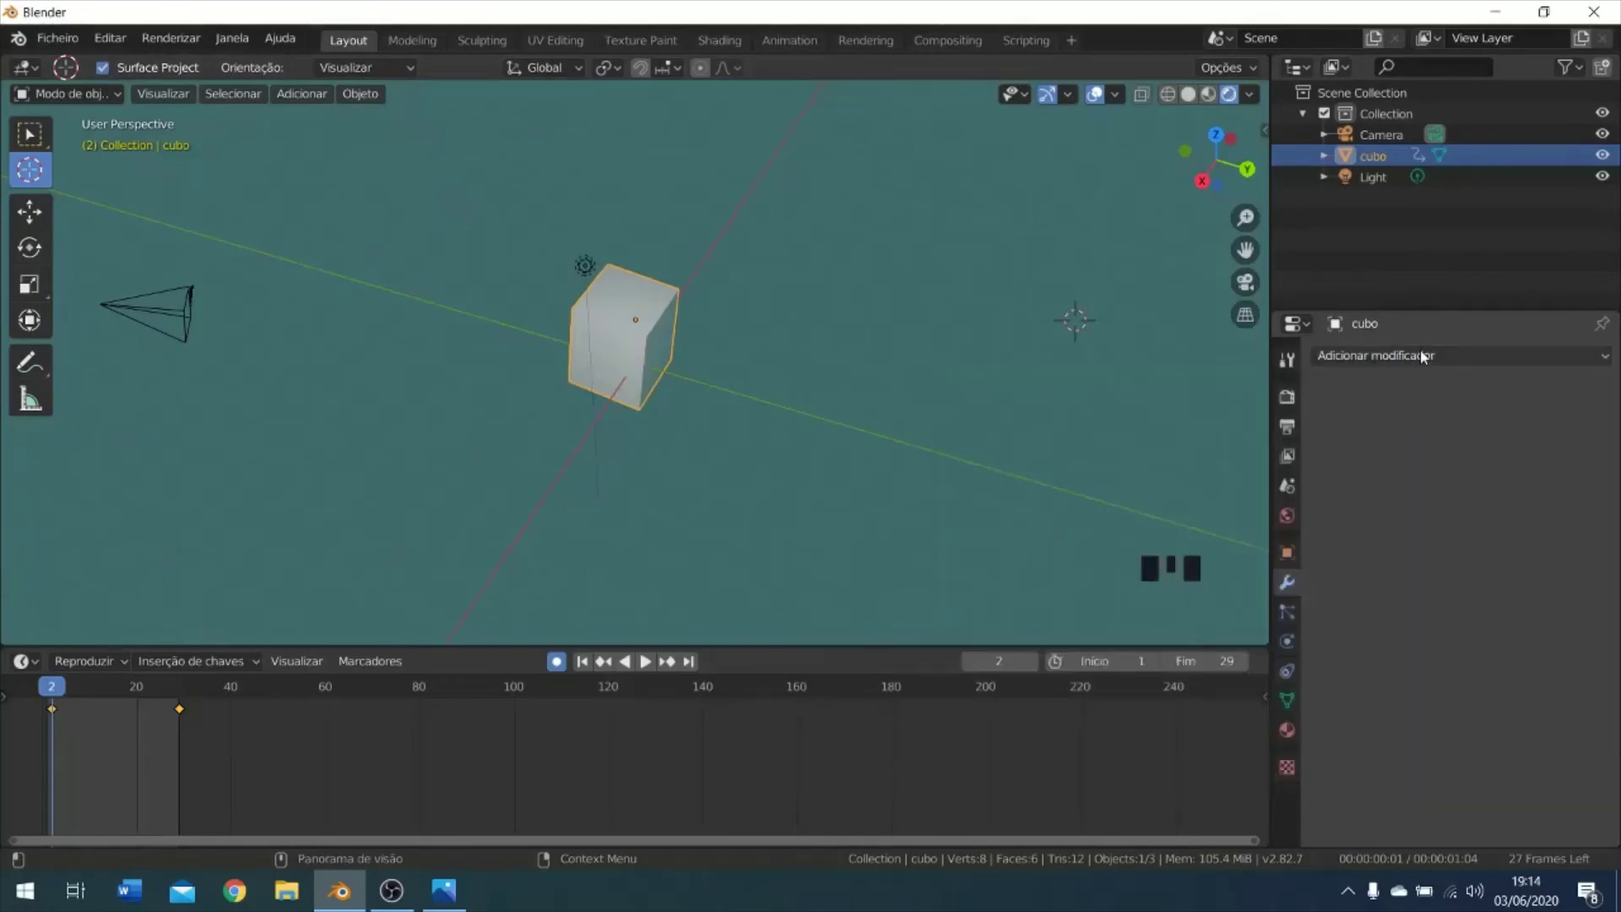
left_click(1423, 355)
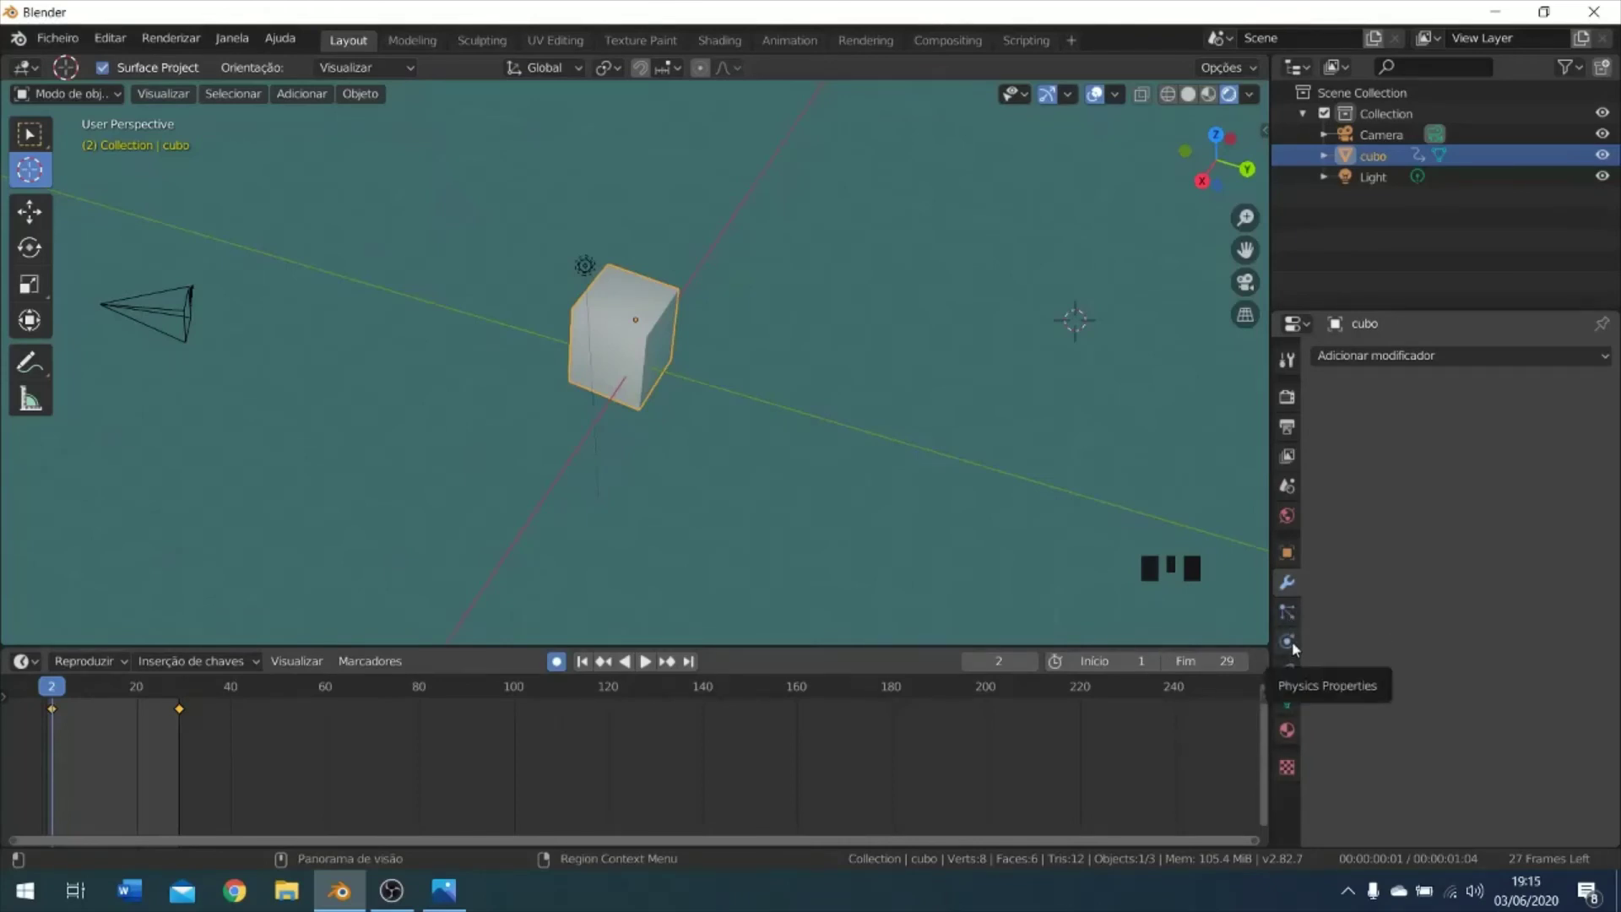
left_click(1292, 641)
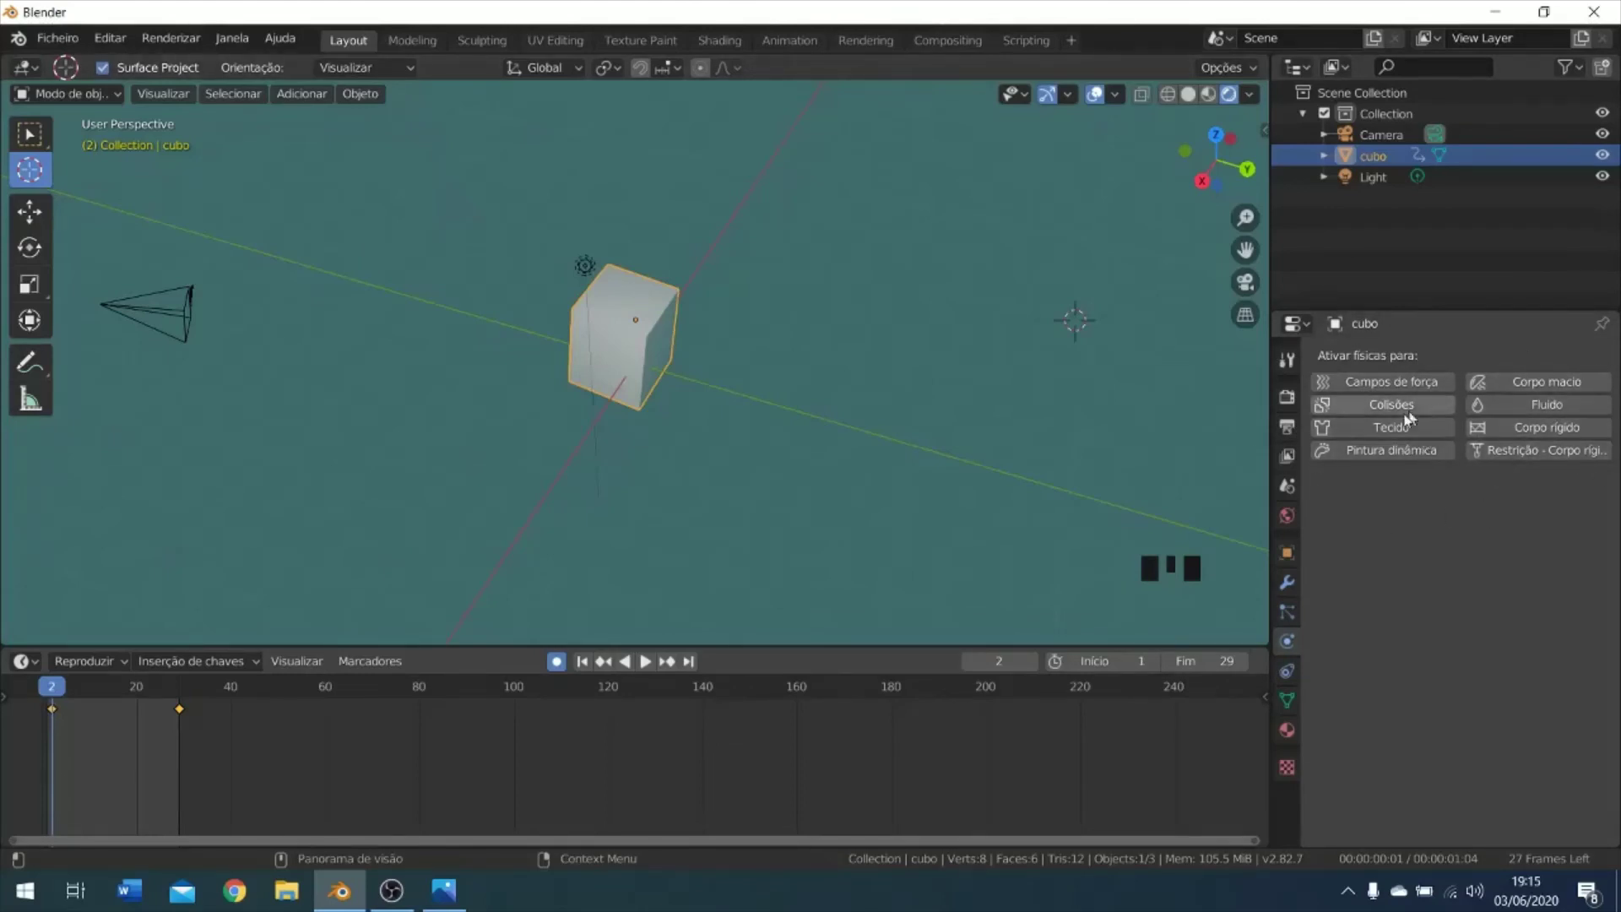
Set the base colour of the cube's material to bright green.
left_click(1286, 731)
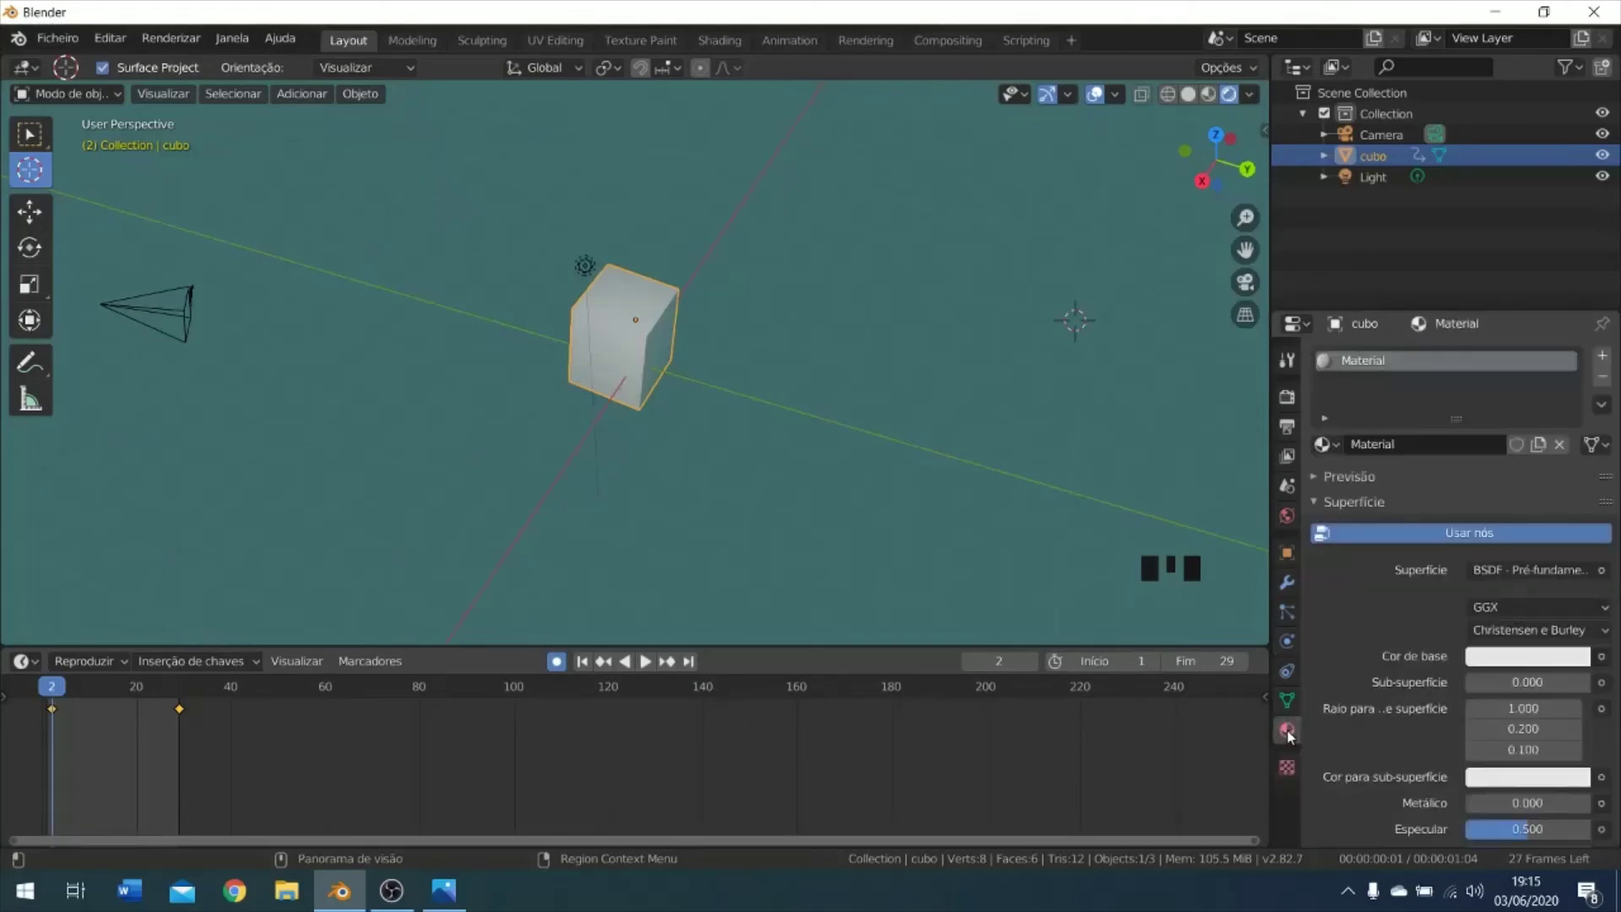
left_click(646, 321)
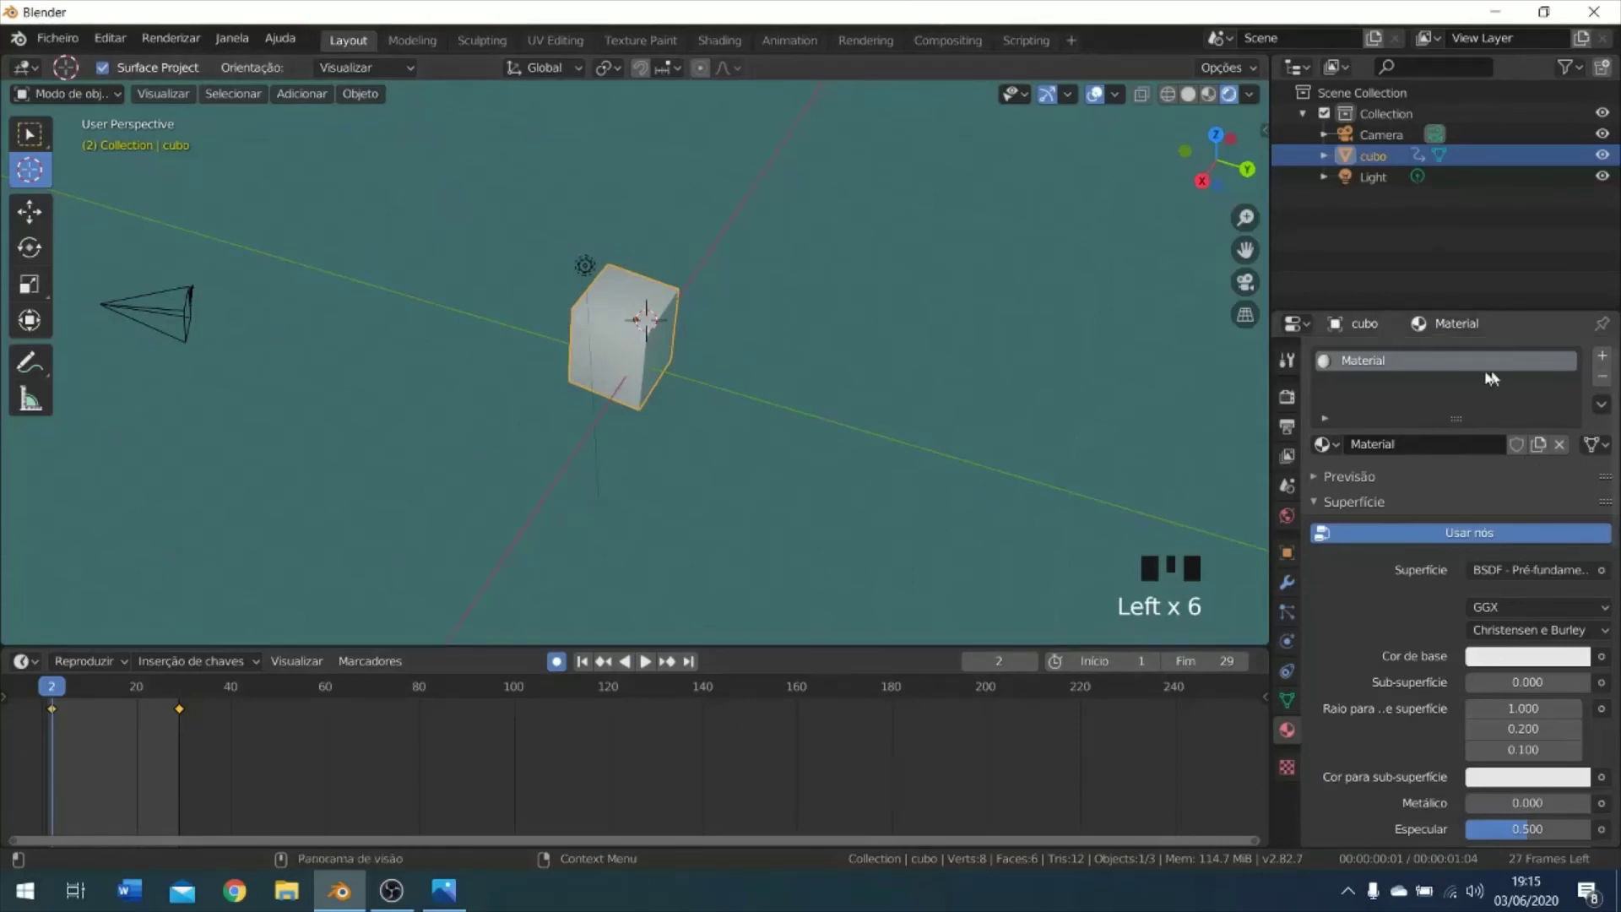
left_click(1487, 658)
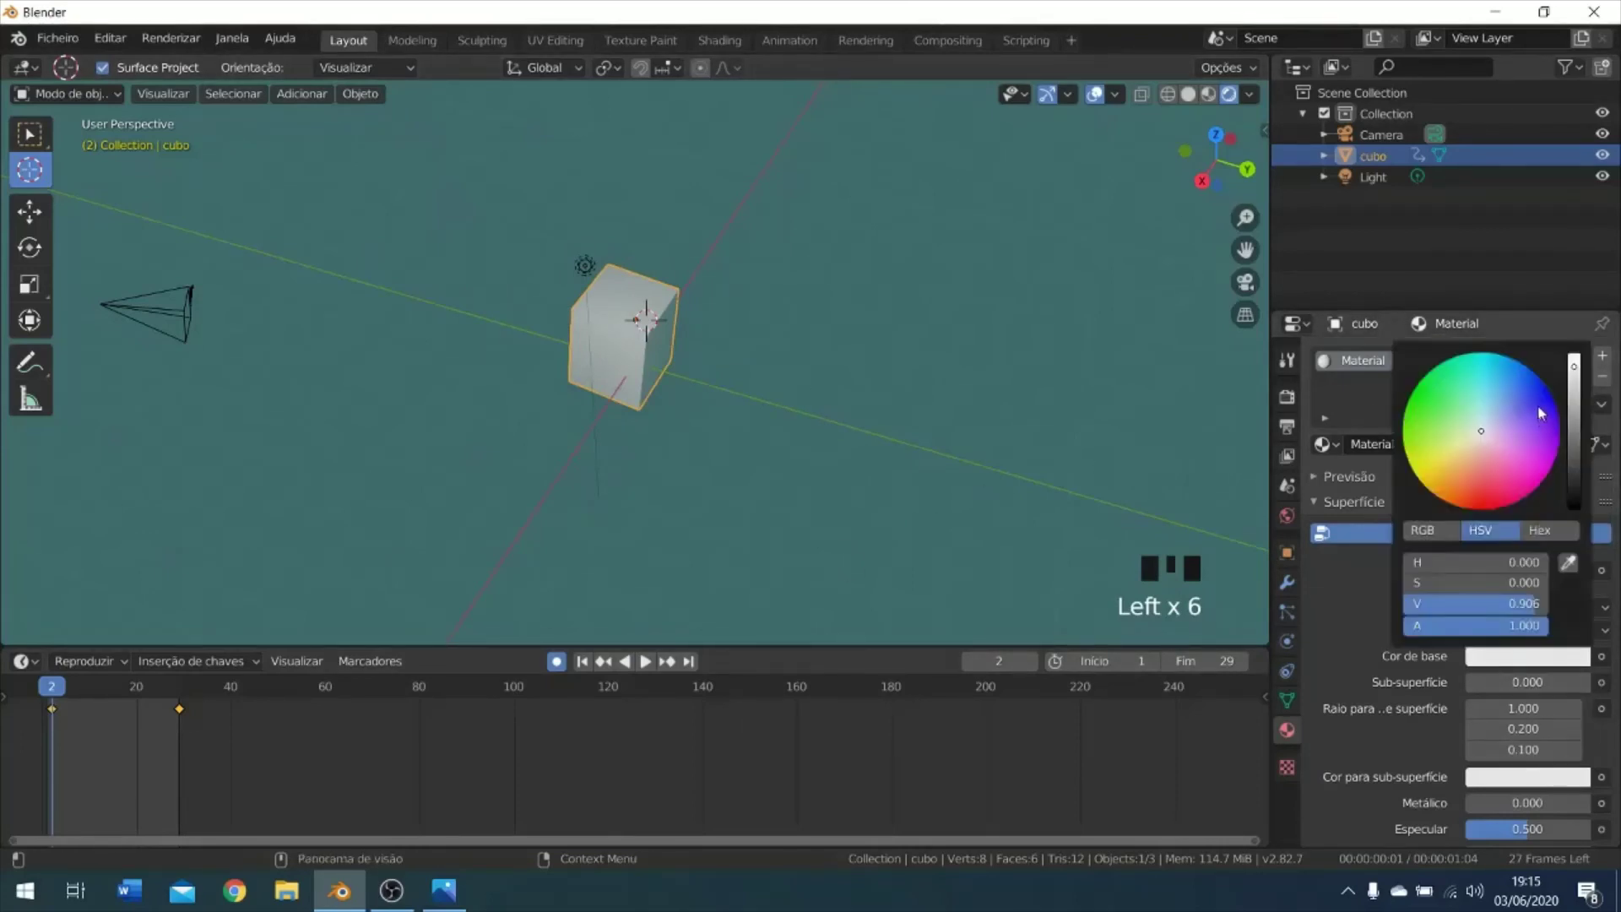
left_click(1437, 413)
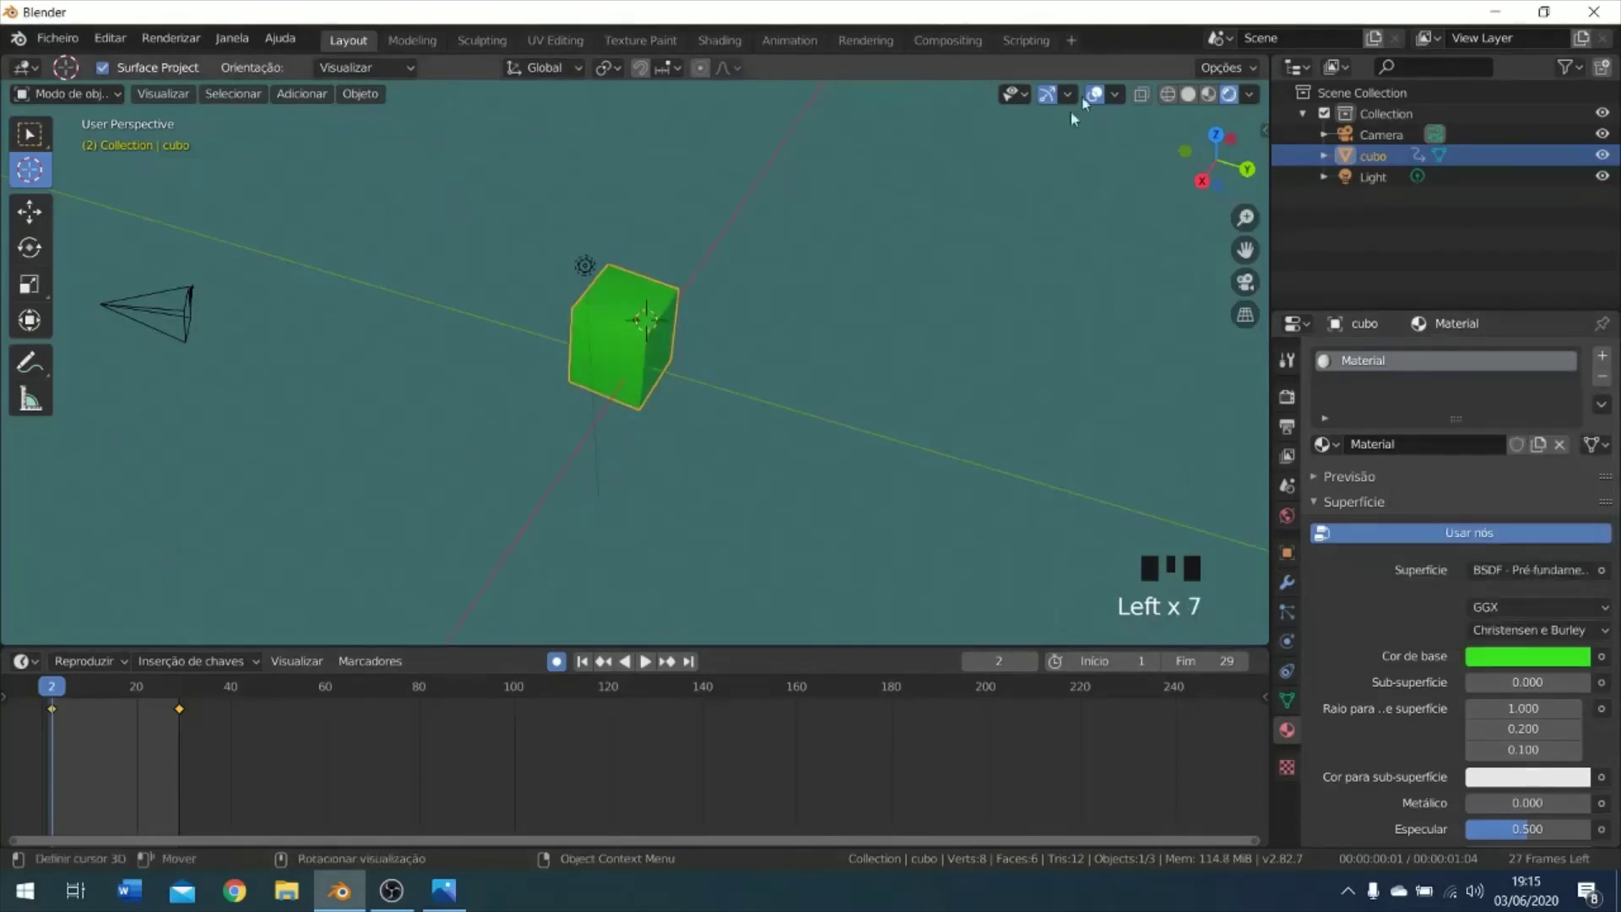
Switch to solid shading and set the viewport display colour of the cube's material to green.
left_click(1189, 94)
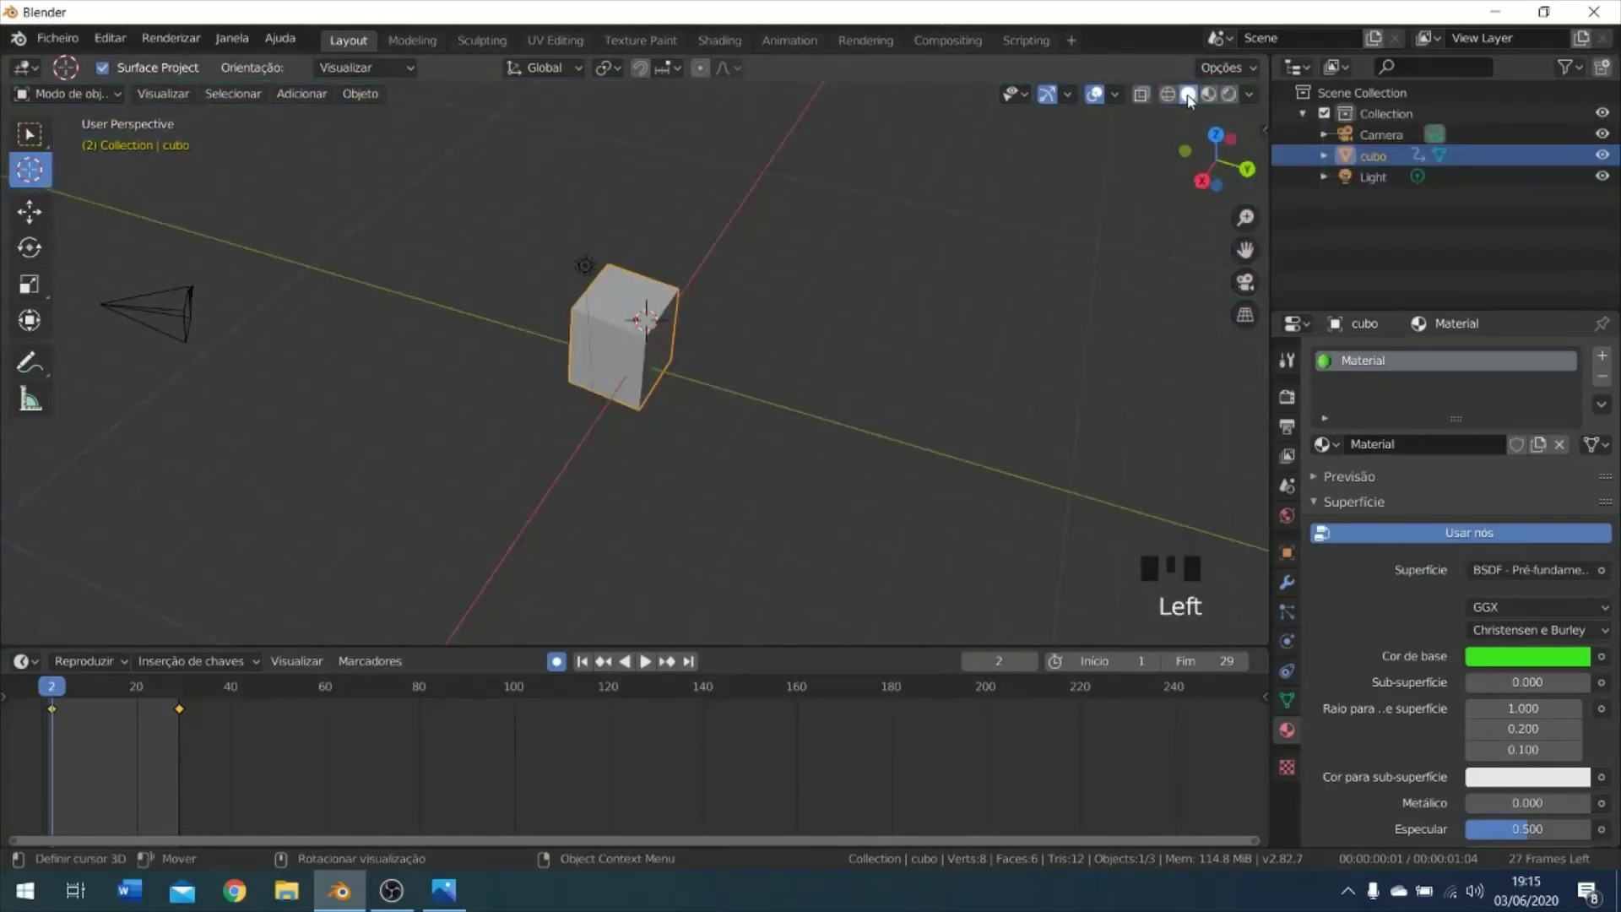
scroll(1426, 596, "down", 10)
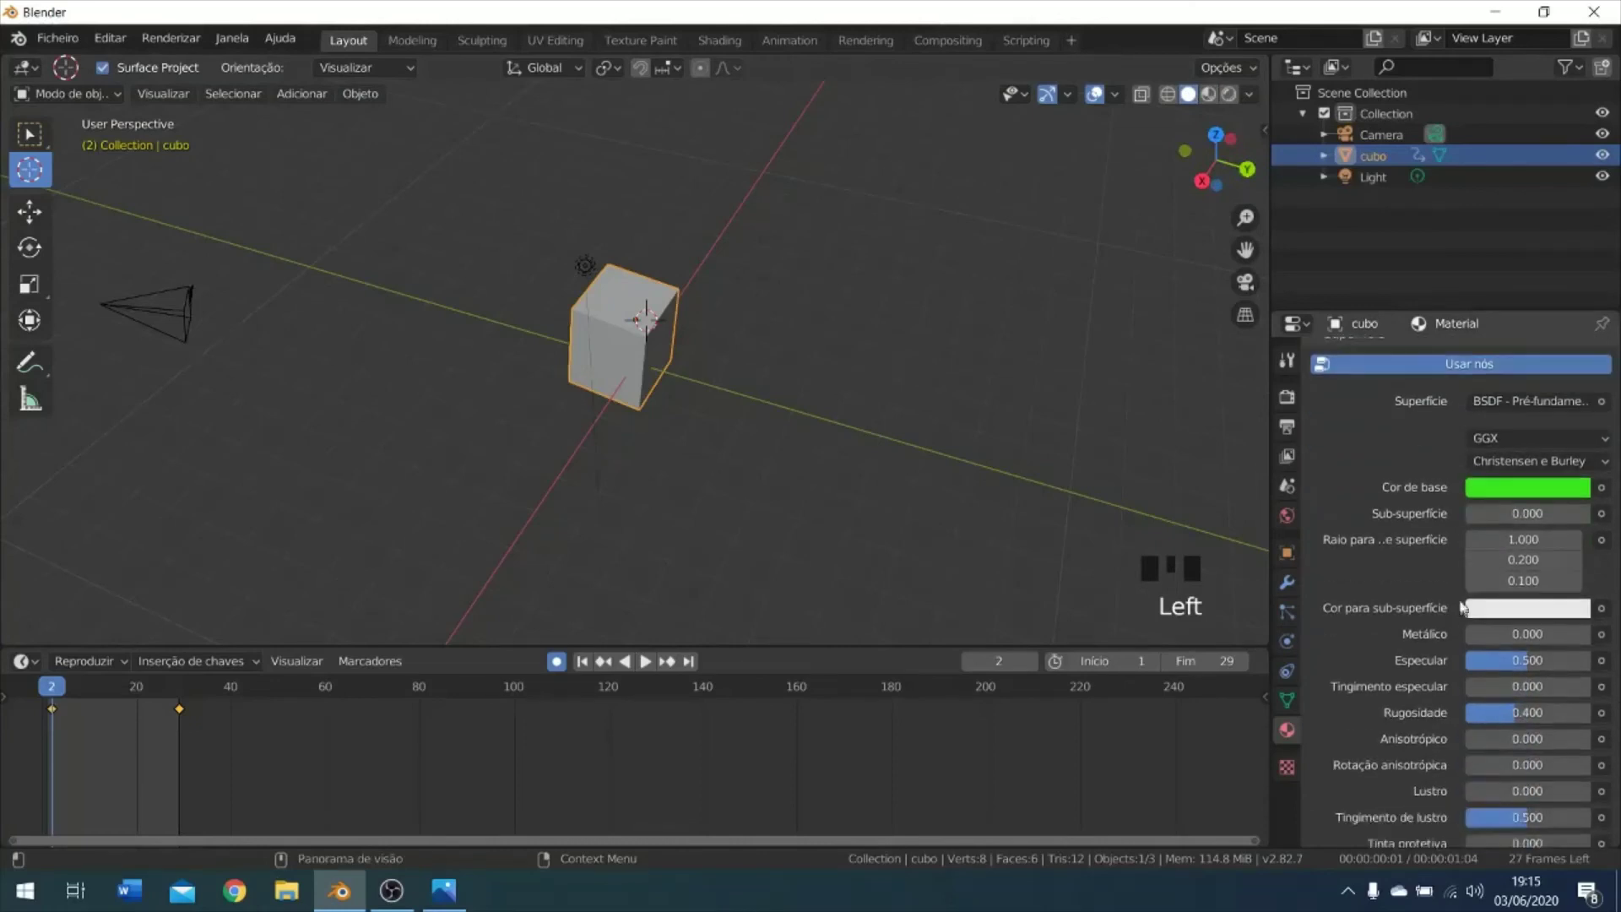
scroll(1426, 596, "down", 10)
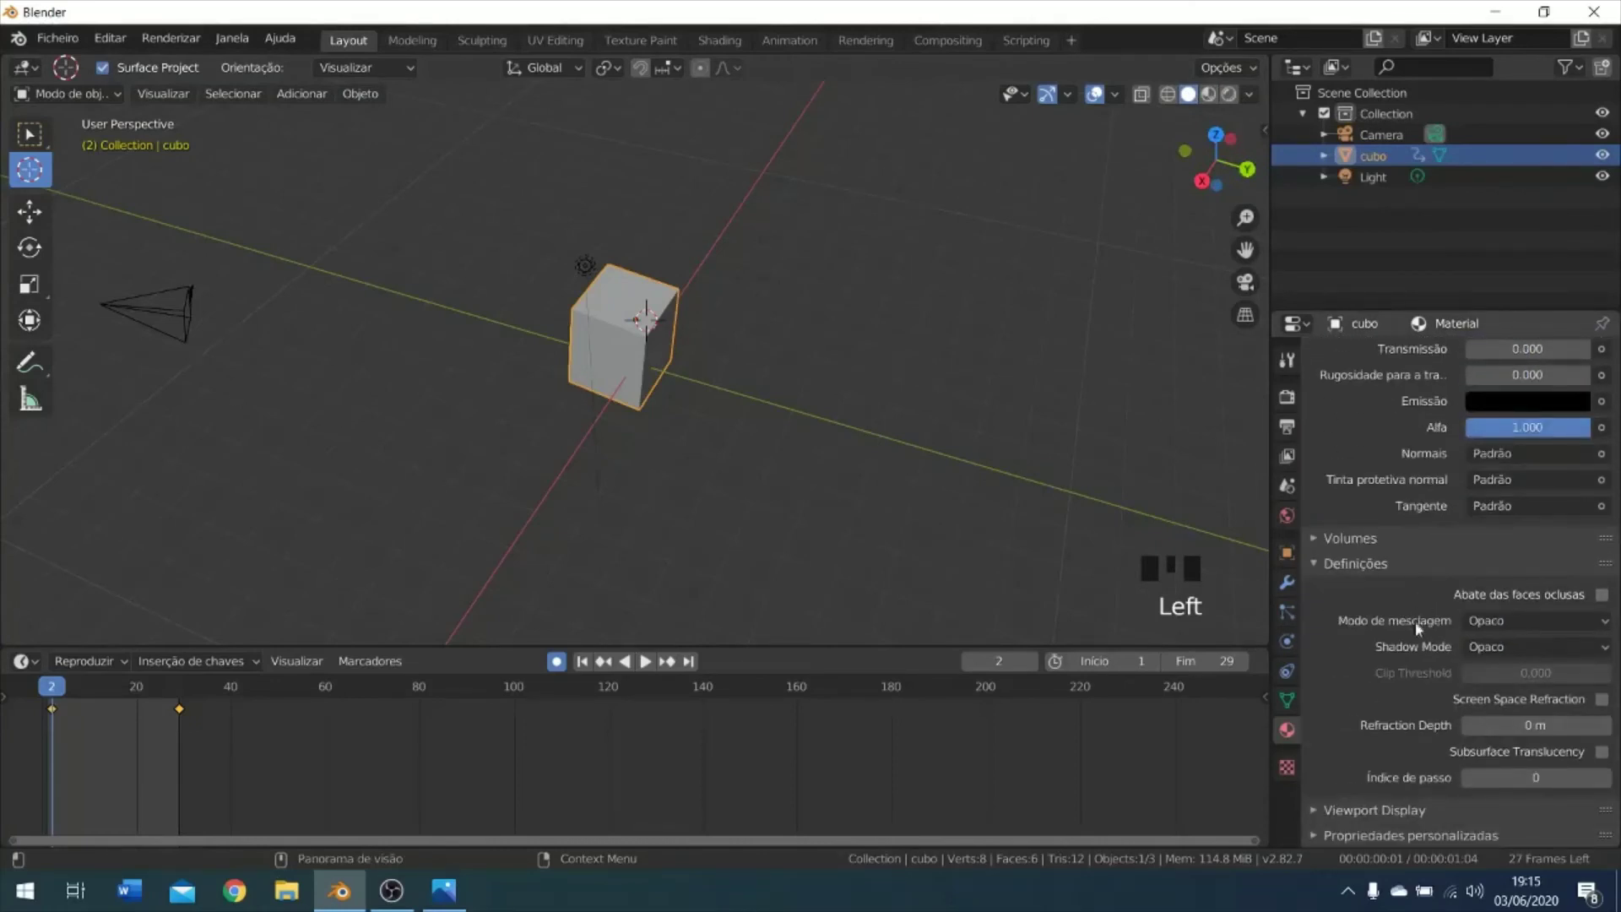
left_click(1370, 809)
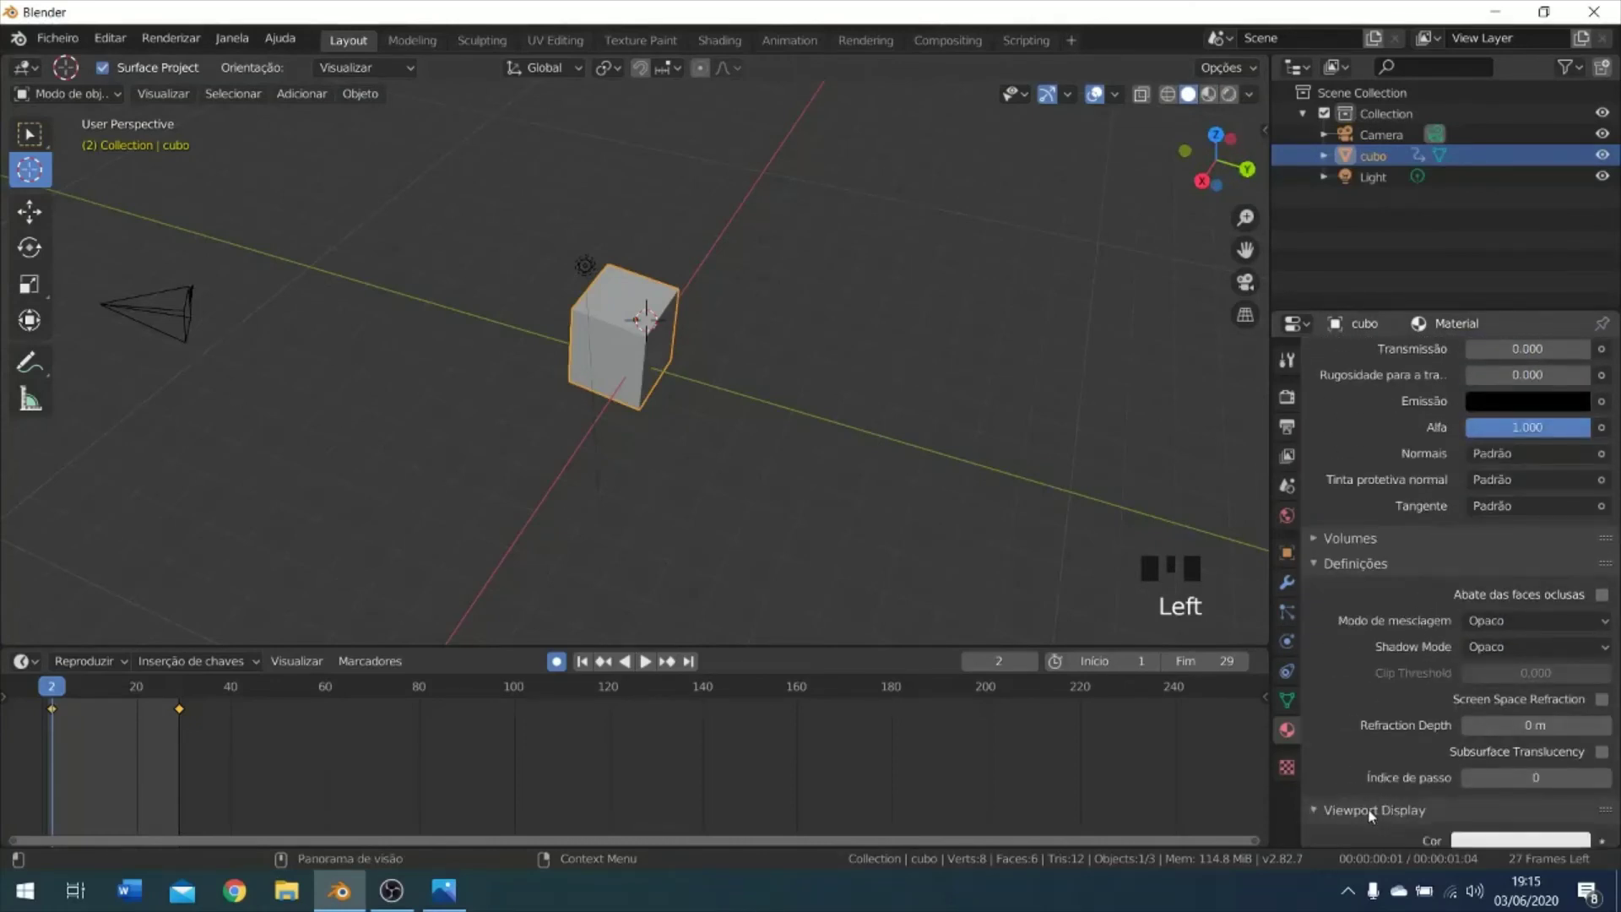
left_click(1479, 840)
left_click(1440, 578)
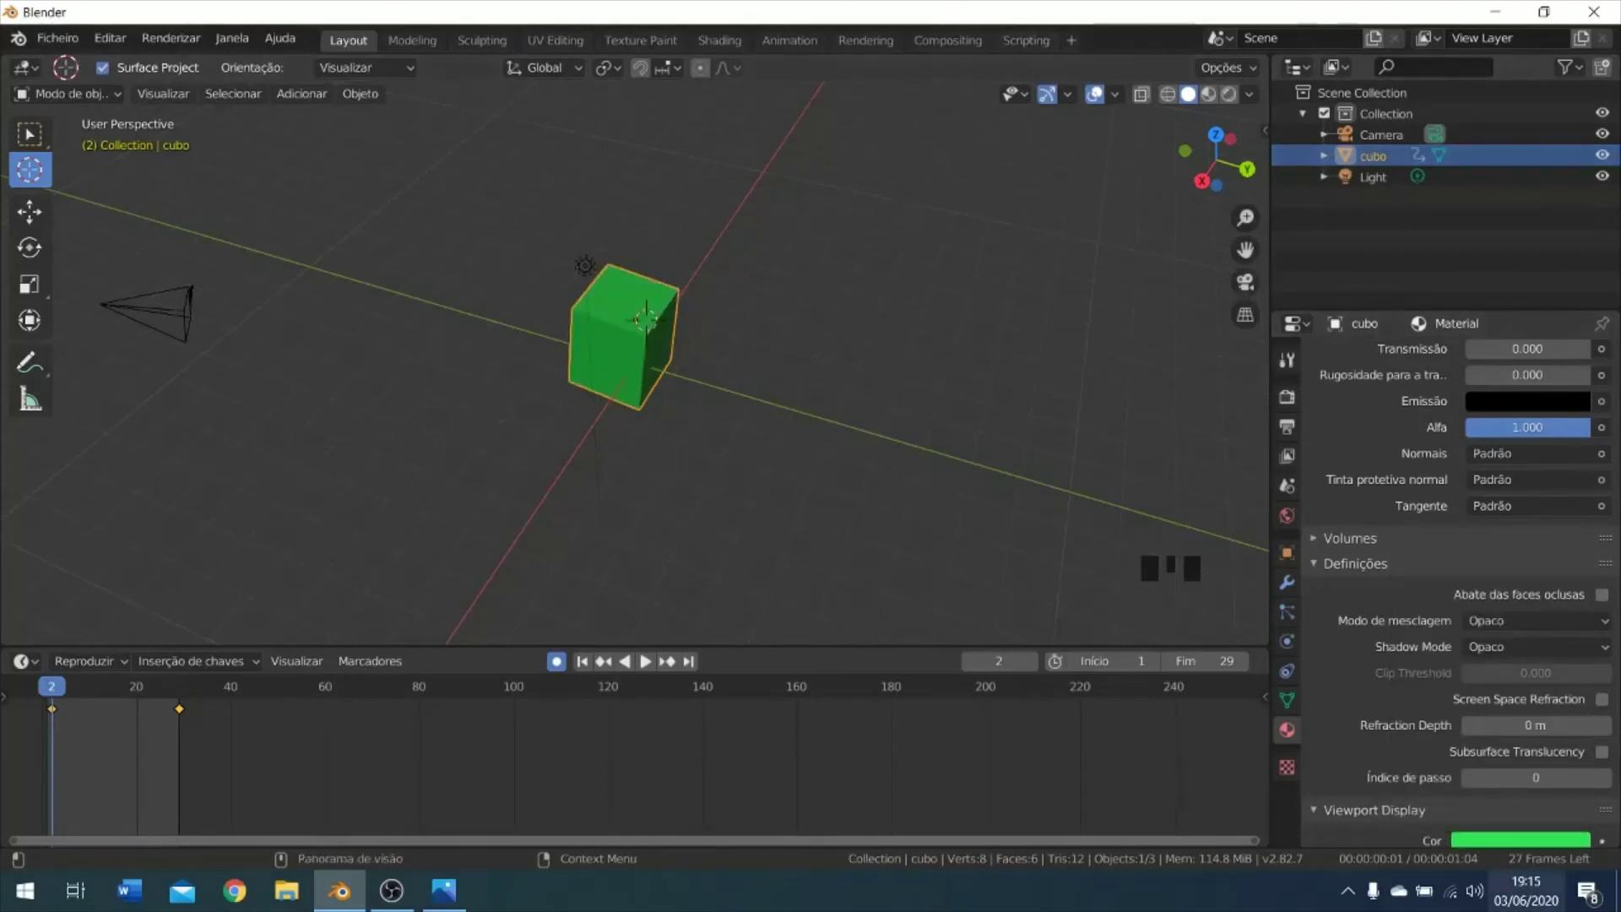
Compare the green cube in rendered and material preview shading, and return to solid shading.
scroll(1500, 729, "down", 2)
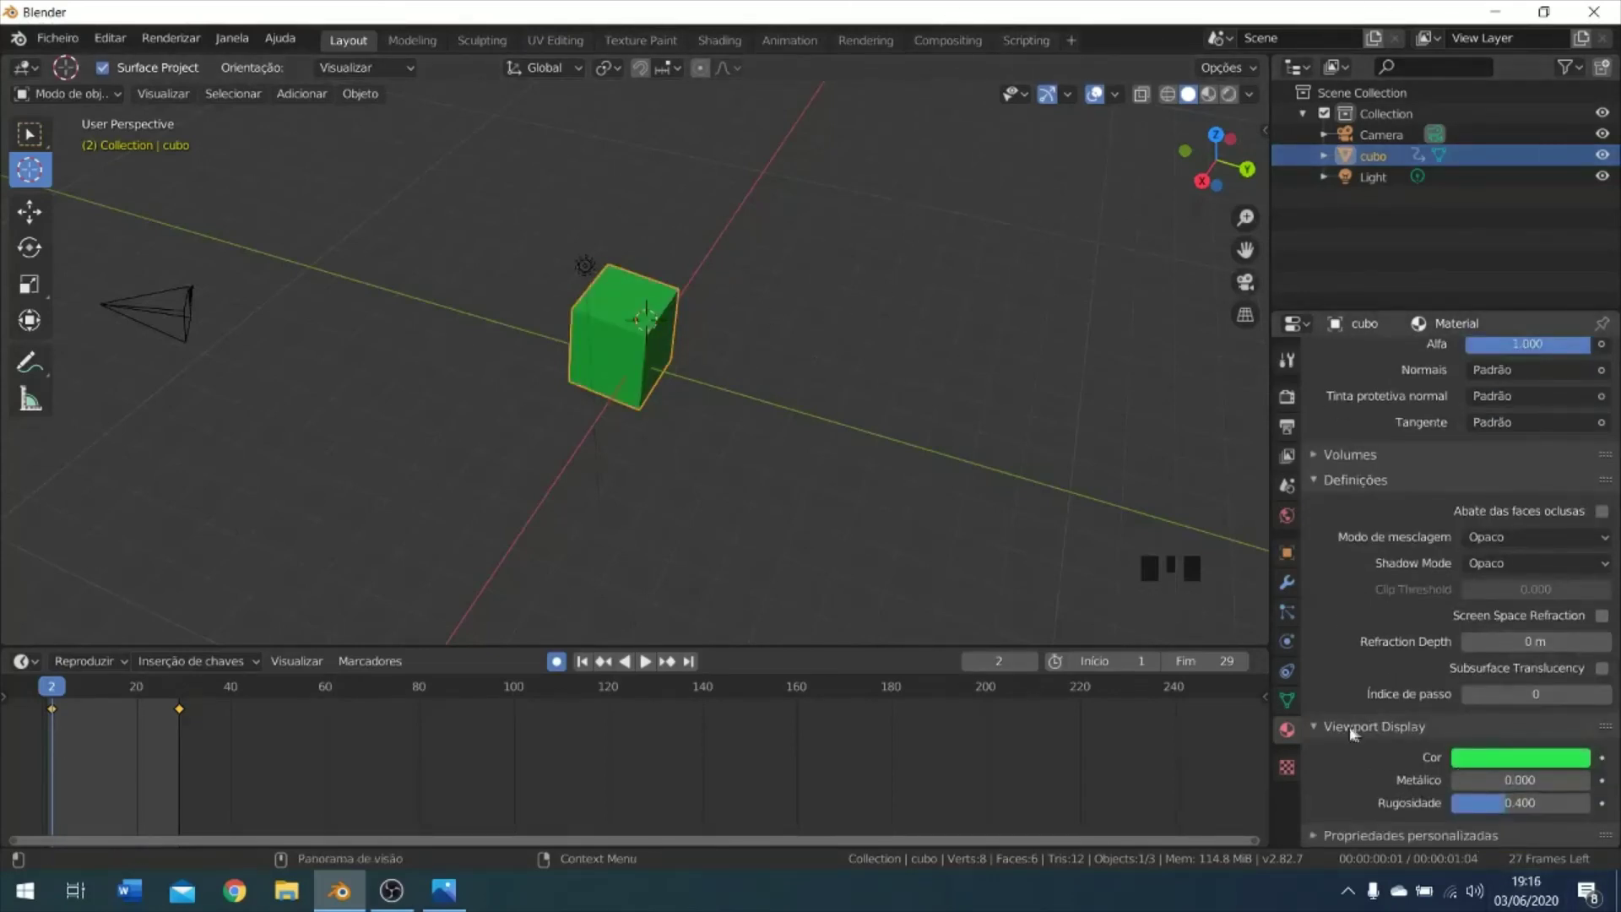
scroll(1202, 108, "down", 11)
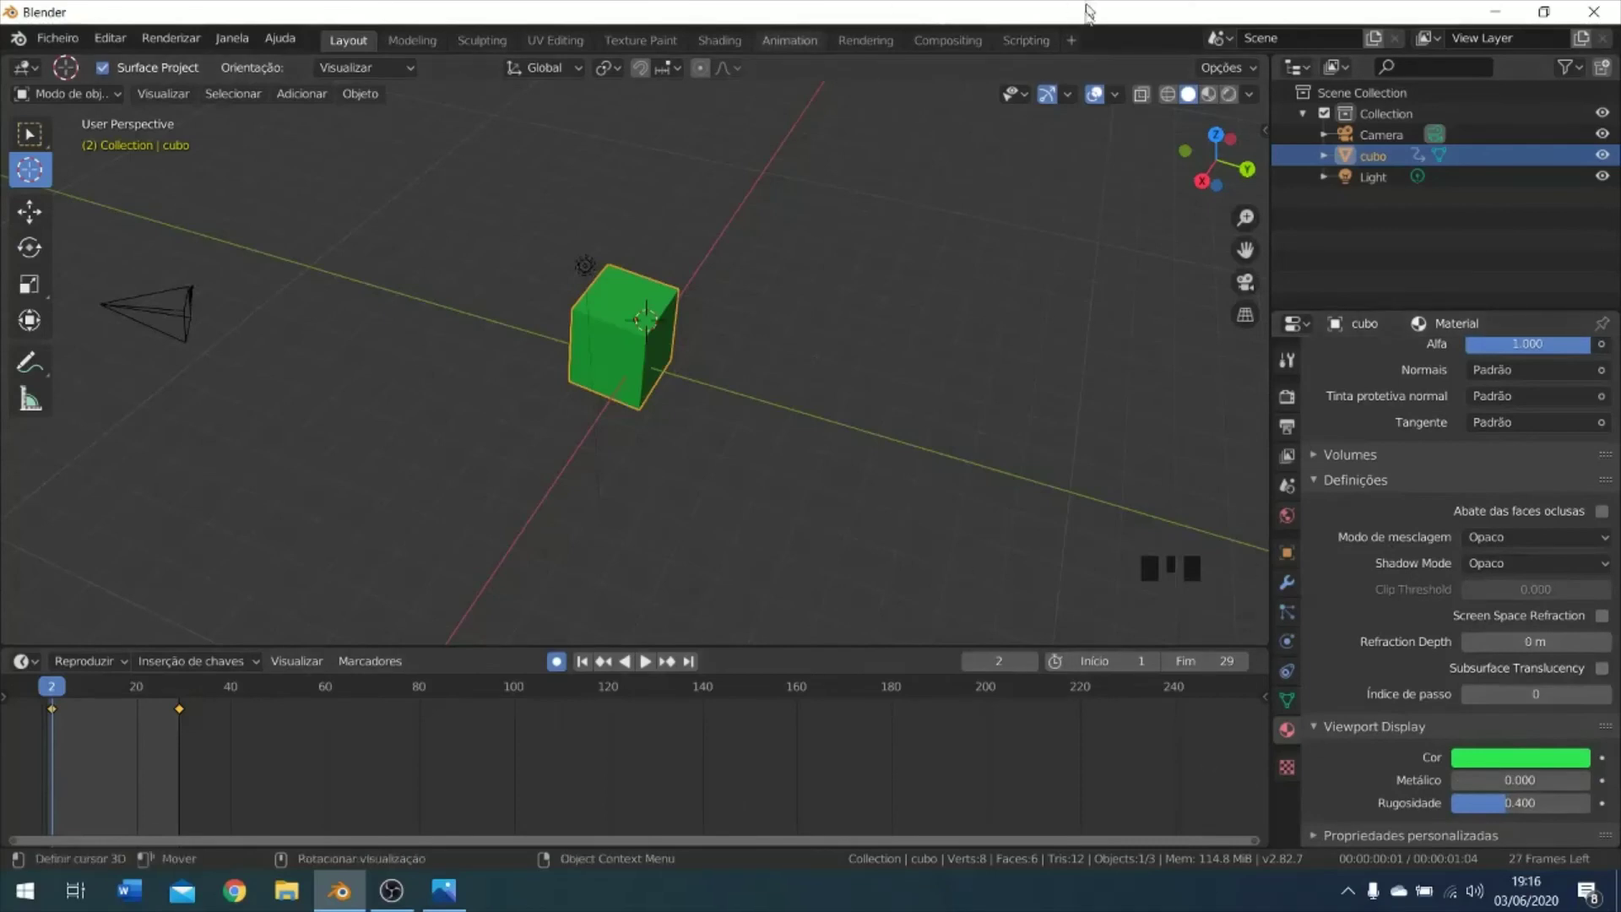
left_click(1229, 96)
left_click(1208, 94)
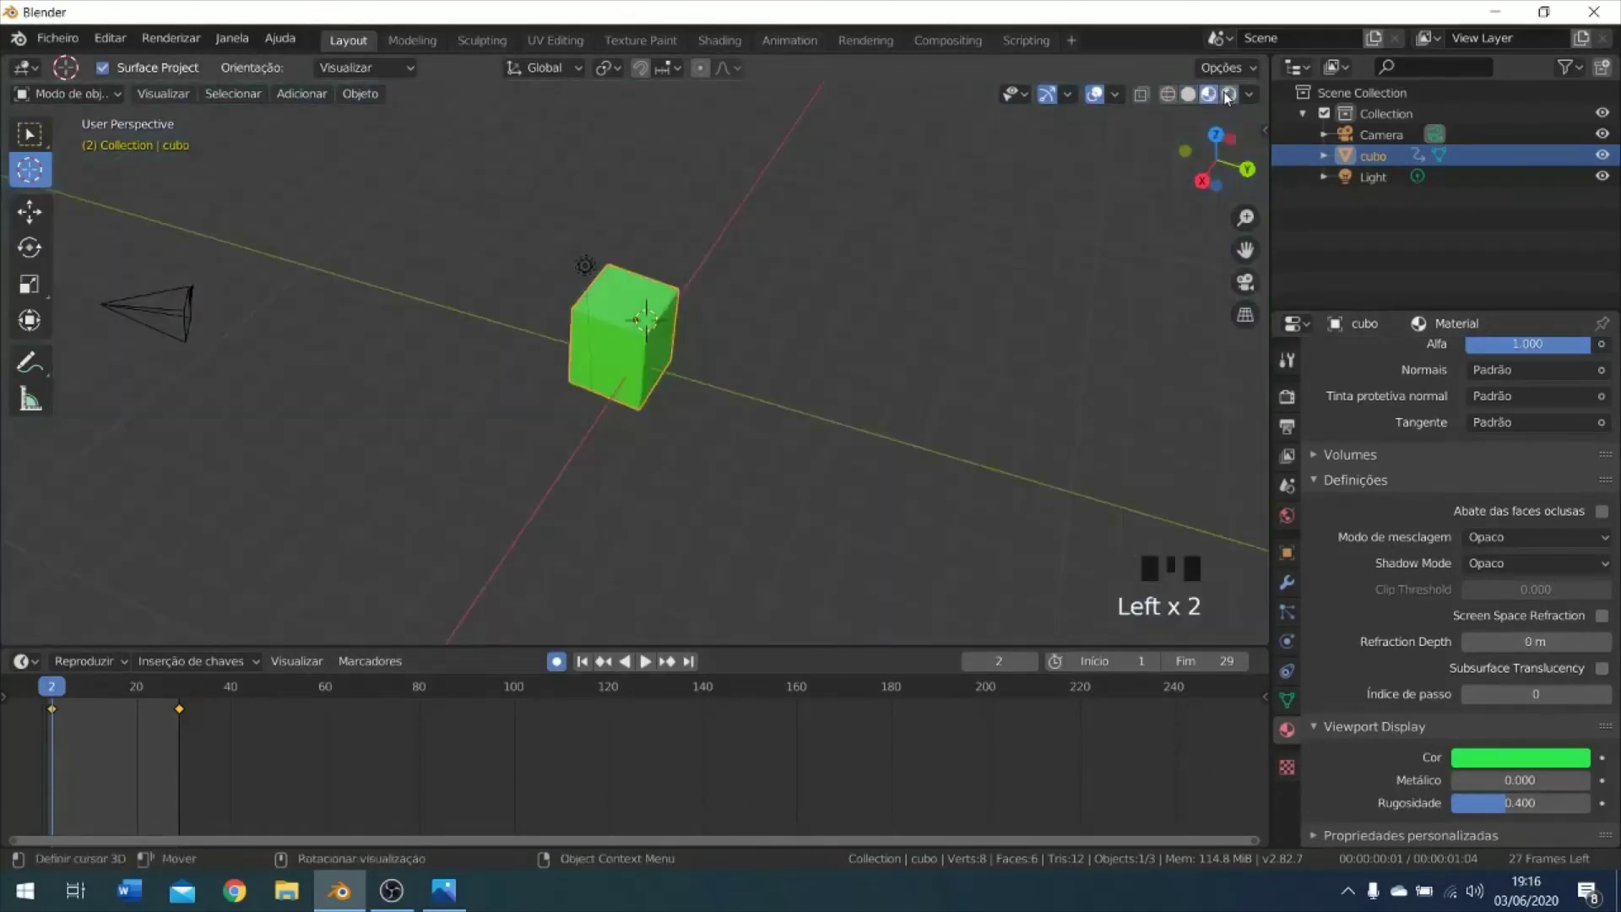
left_click(1229, 94)
left_click(1188, 94)
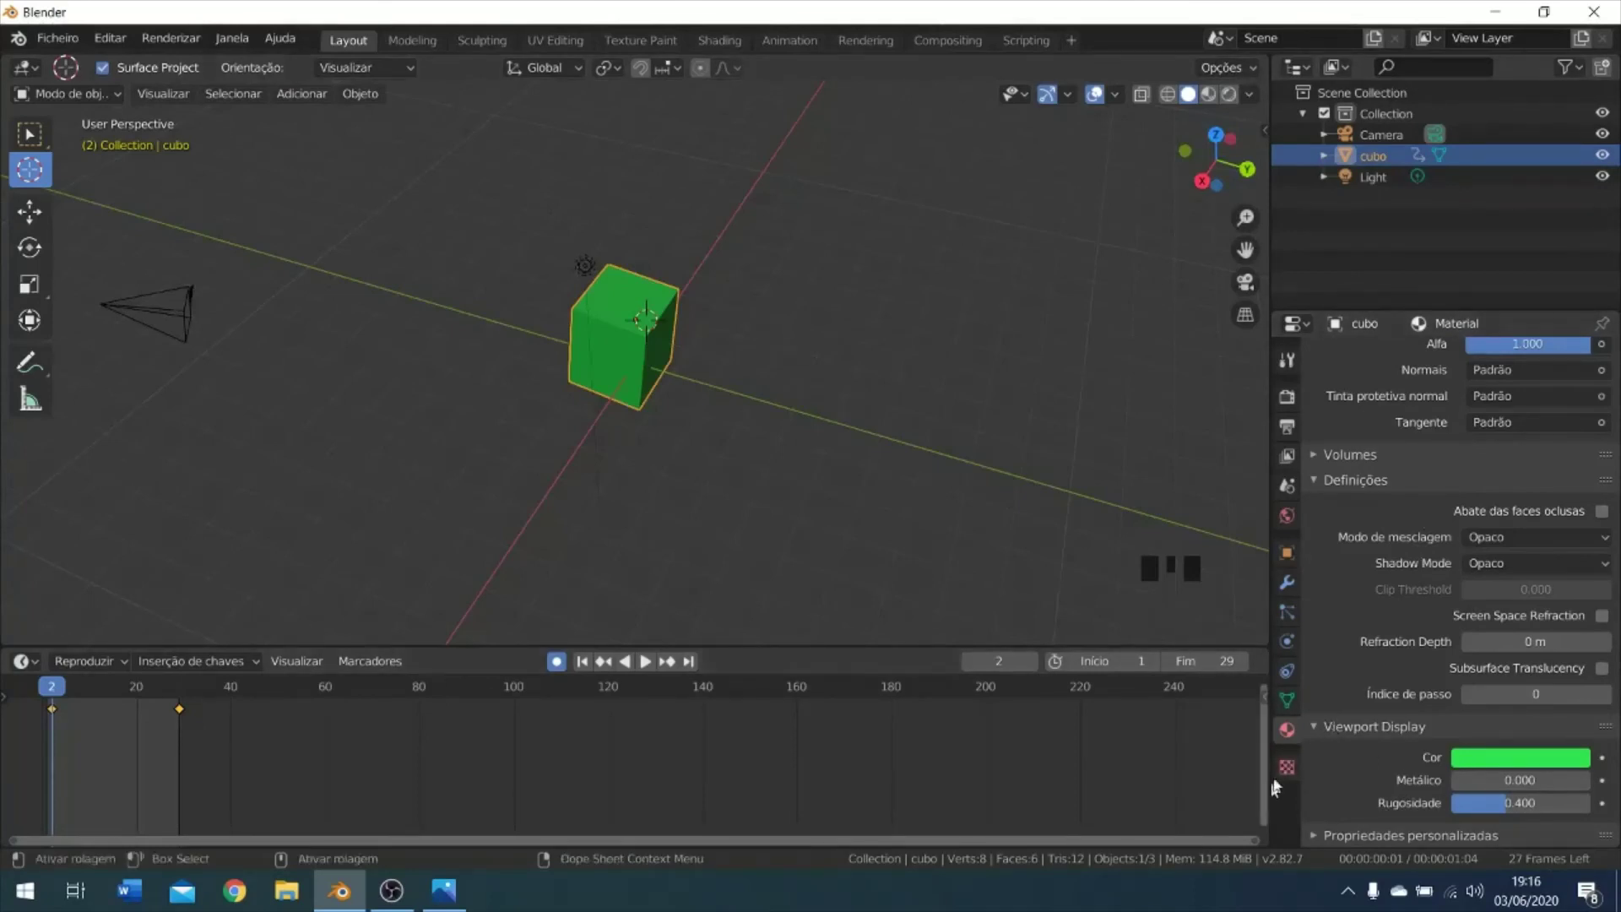
Create a new brush texture and set its type to noise (Ruído).
left_click(1287, 767)
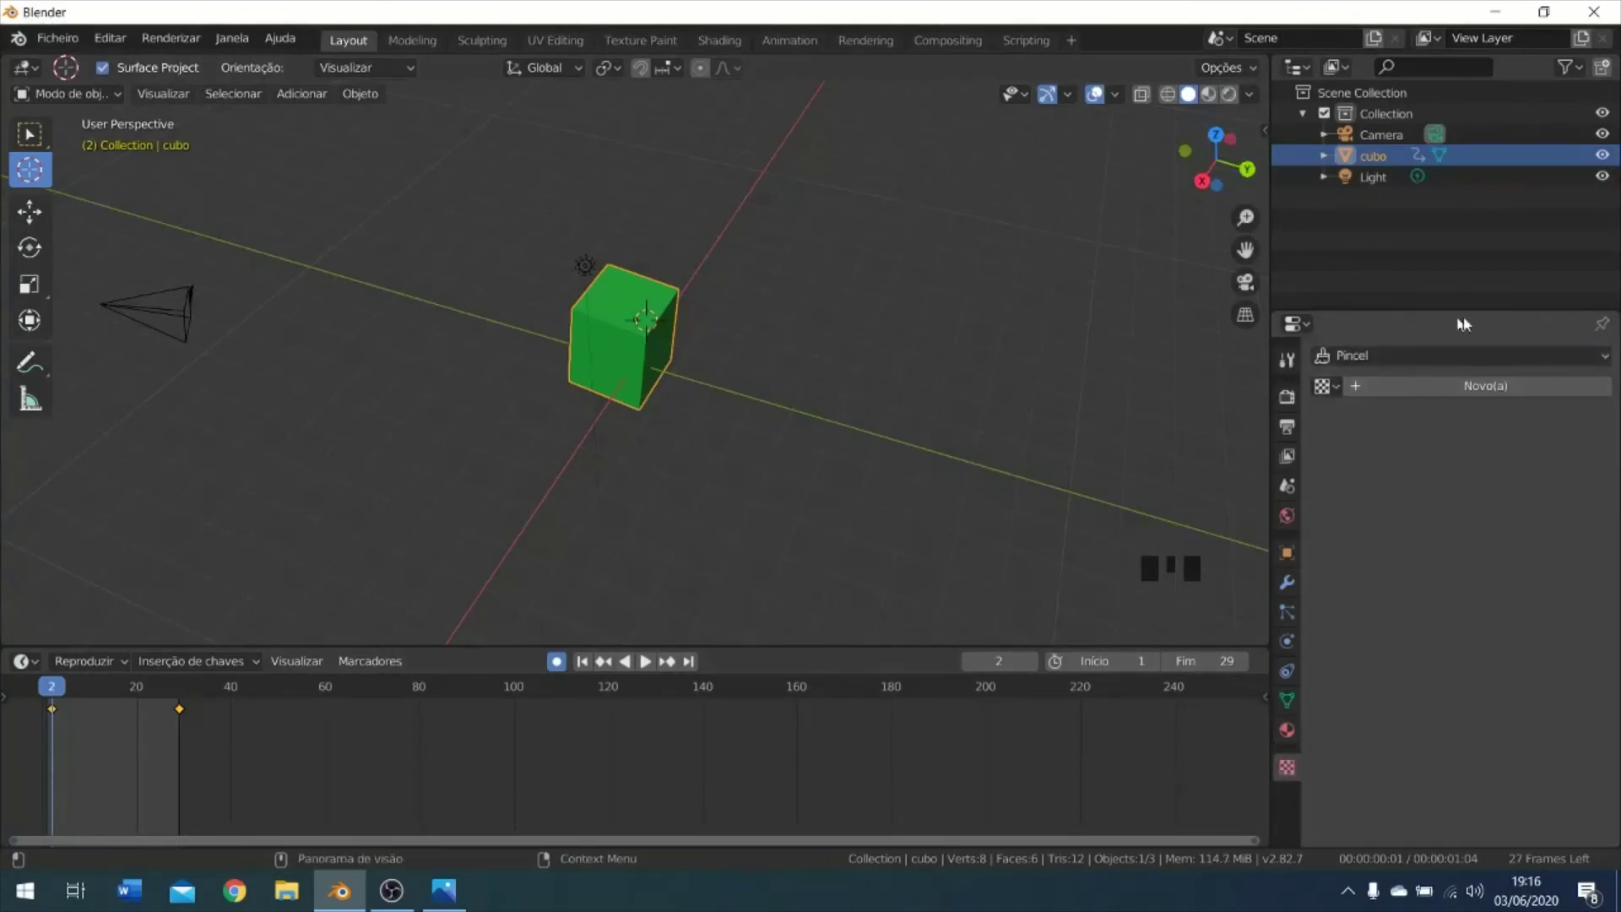
left_click(1384, 385)
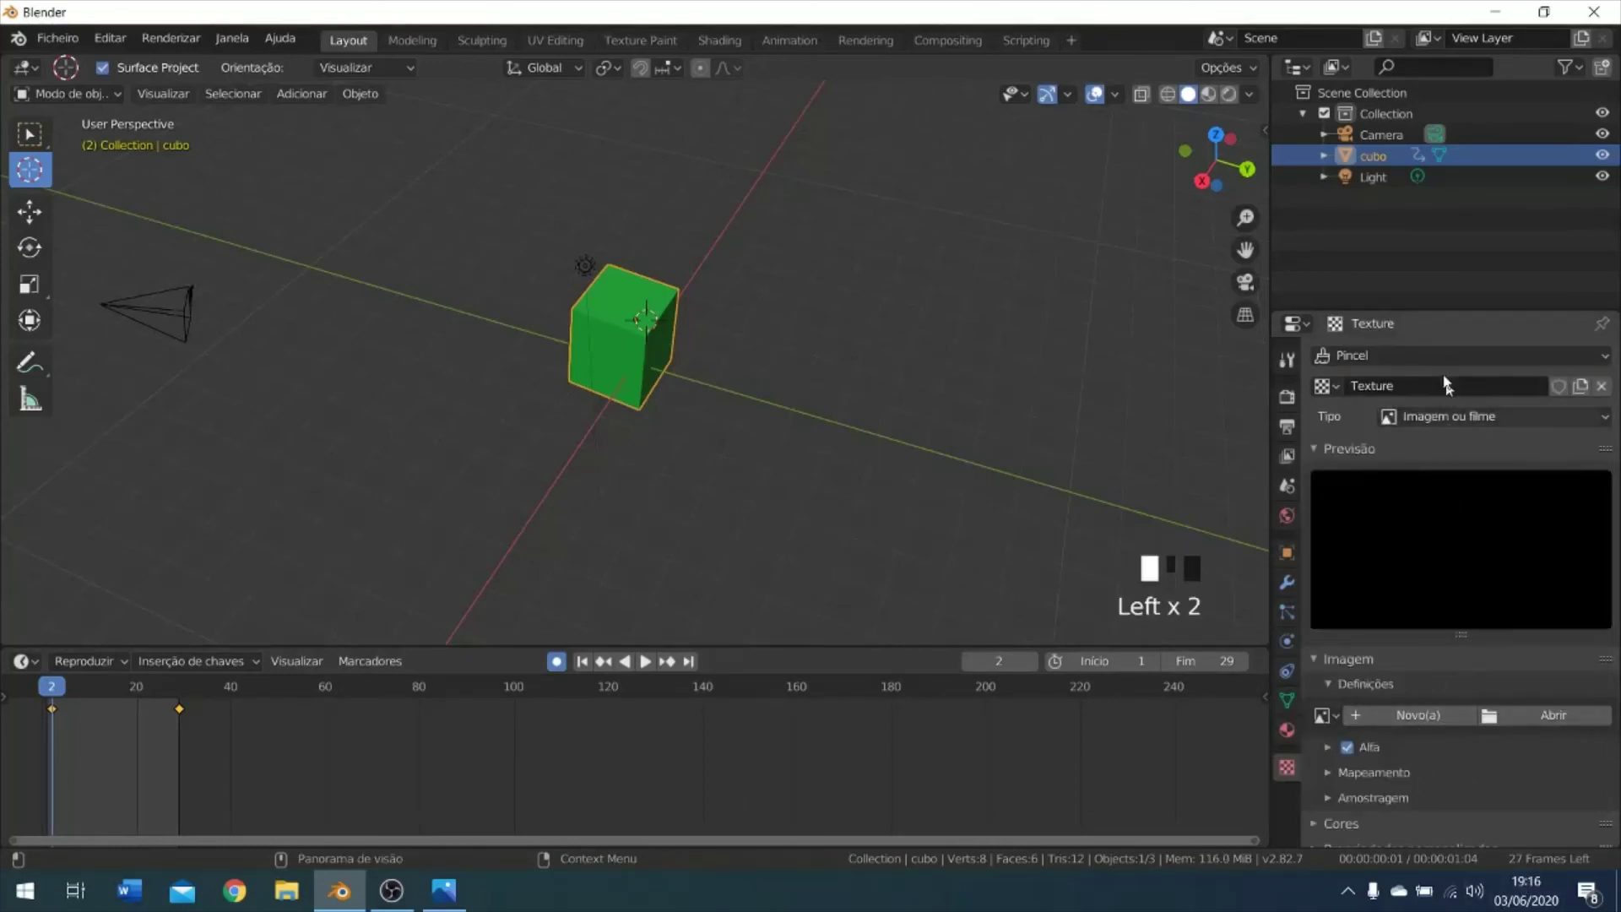
left_click(1428, 422)
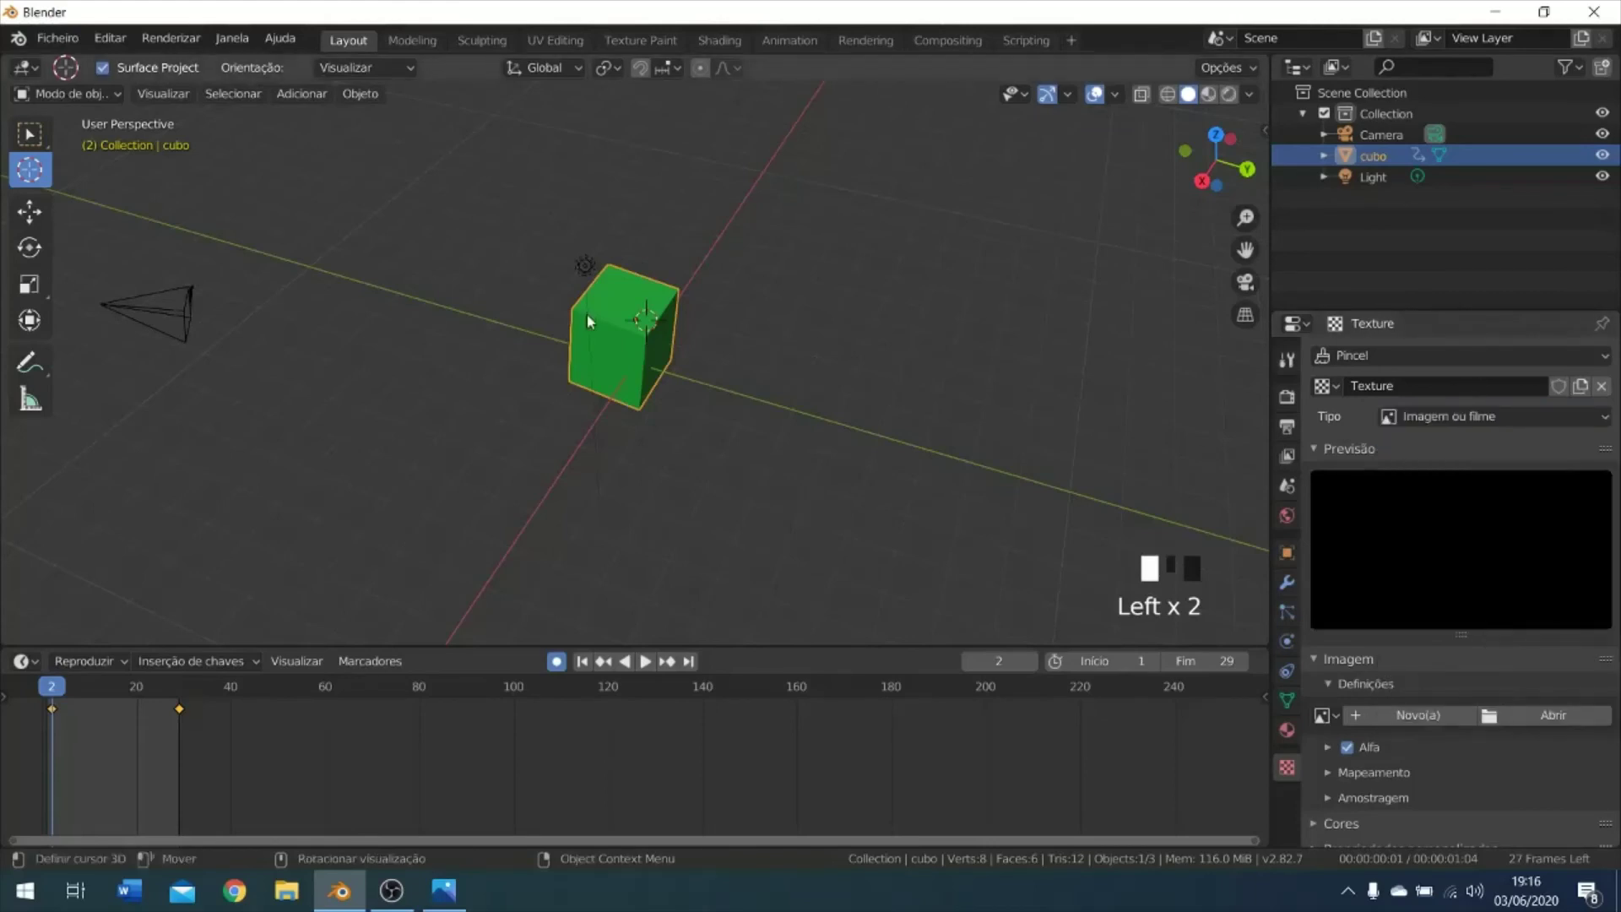
left_click(1447, 417)
left_click(1447, 623)
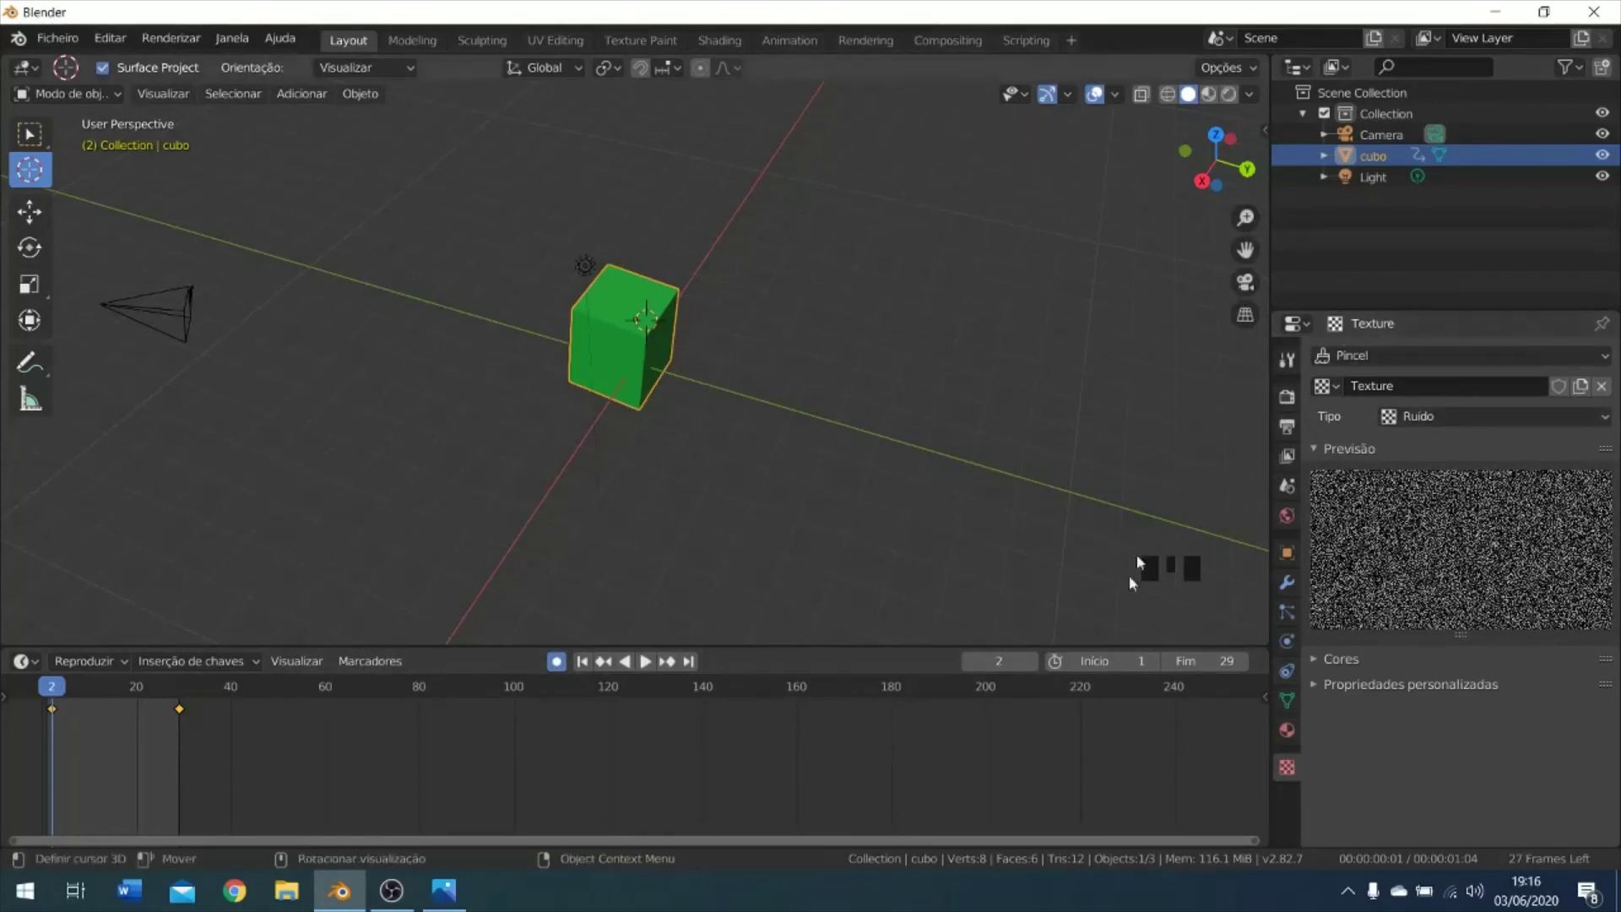
Show the viewport sidebar with the cube's transform values, toggling it off and on and leaving it shown.
left_click(1086, 271)
left_click(1086, 271)
key("m")
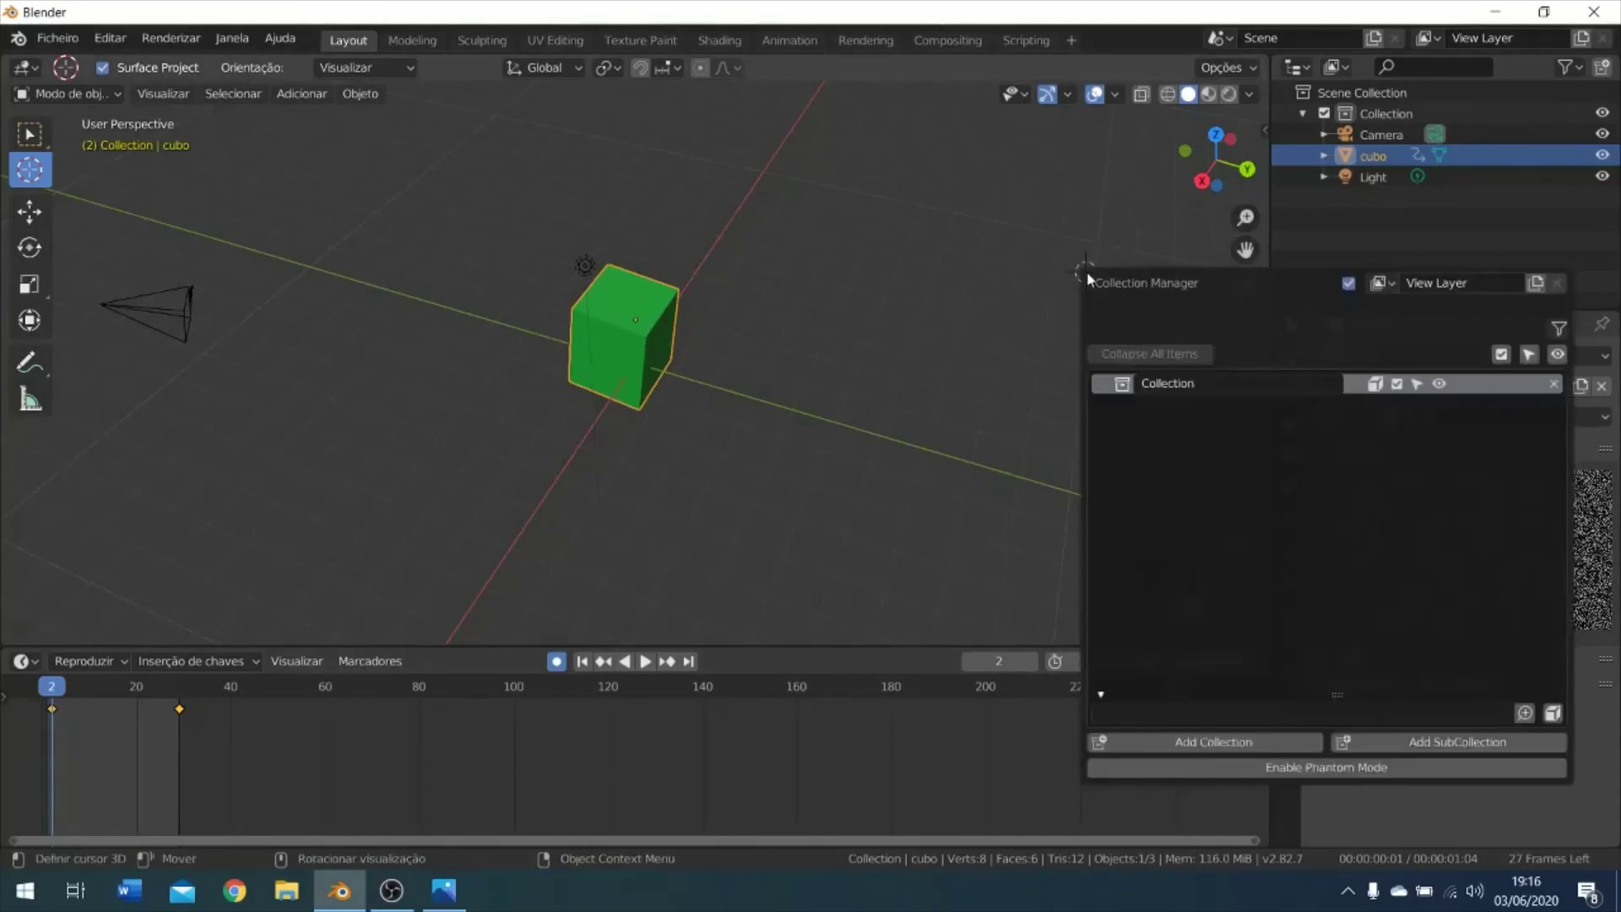
left_click(1038, 255)
key("n")
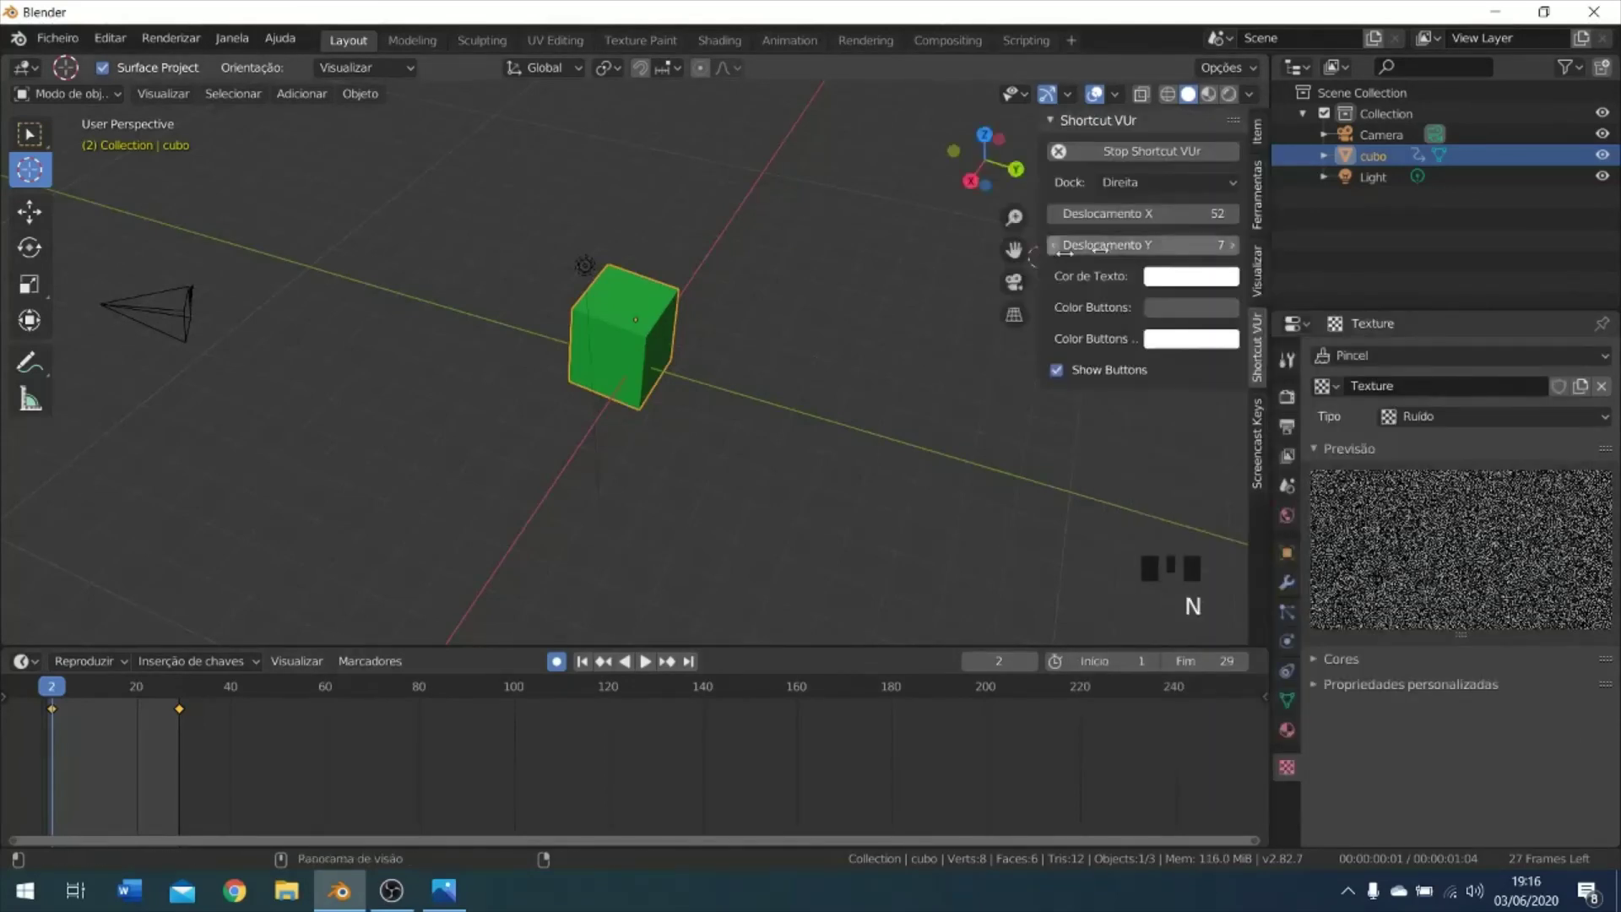
left_click(1256, 134)
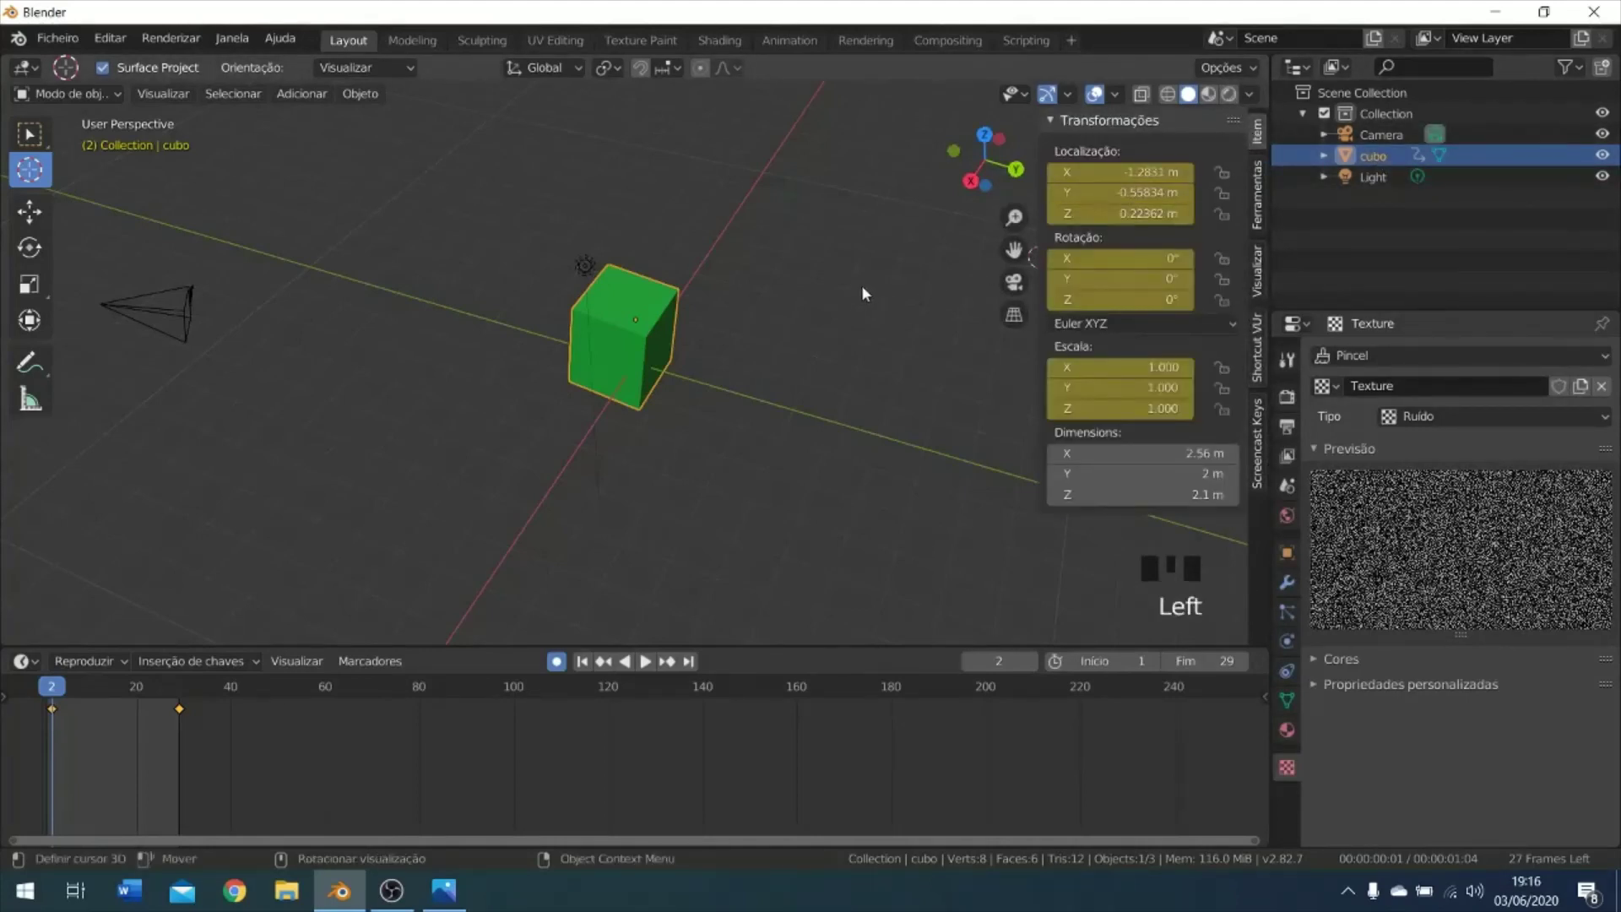
key("n")
key("n")
key("n")
key("n")
Place the 3D cursor in empty space above the camera and toggle the viewport toolbar off and on, leaving it shown.
left_click(138, 179)
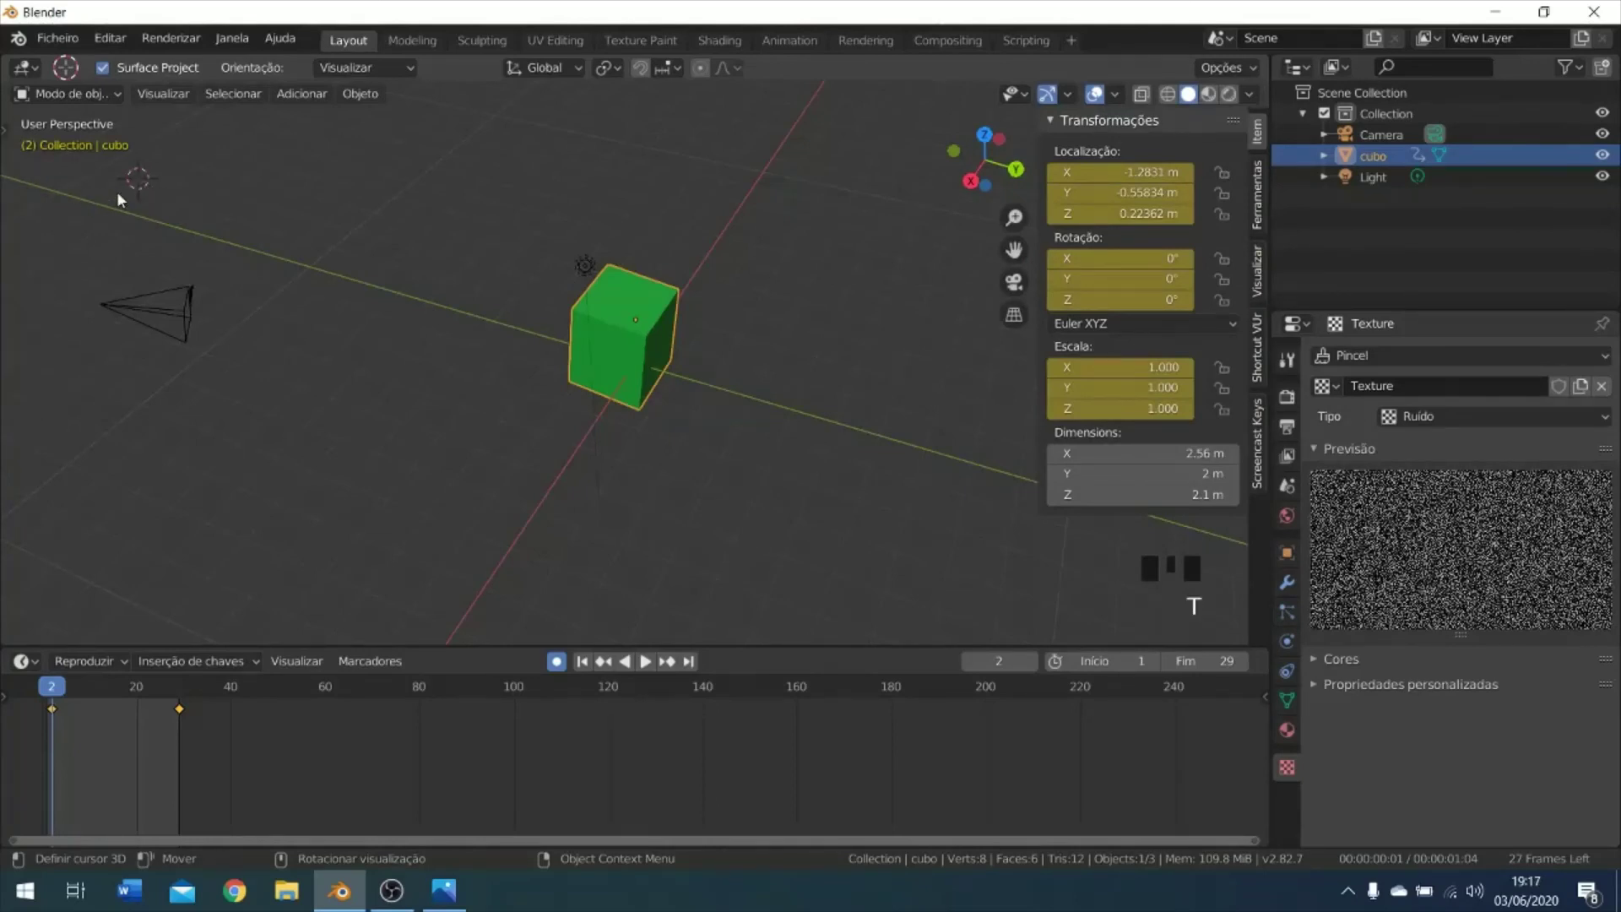
key("t")
key("t")
key("t")
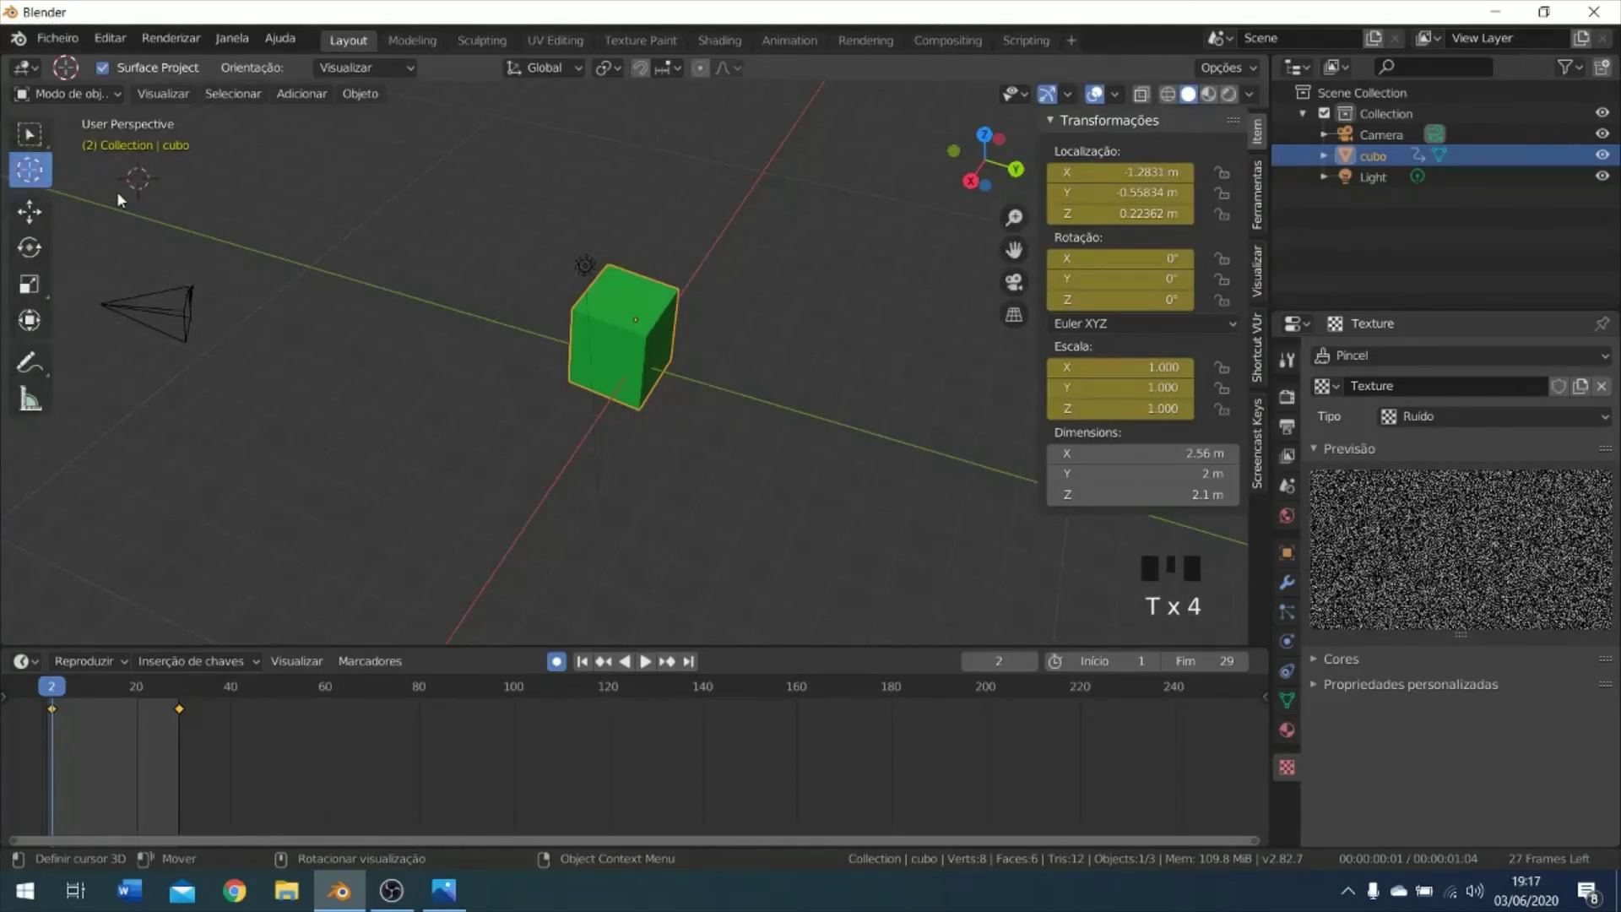
key("t")
key("t")
Set the cube's X, Y and Z location to 0 m.
left_click_drag(1114, 171, 1292, 171)
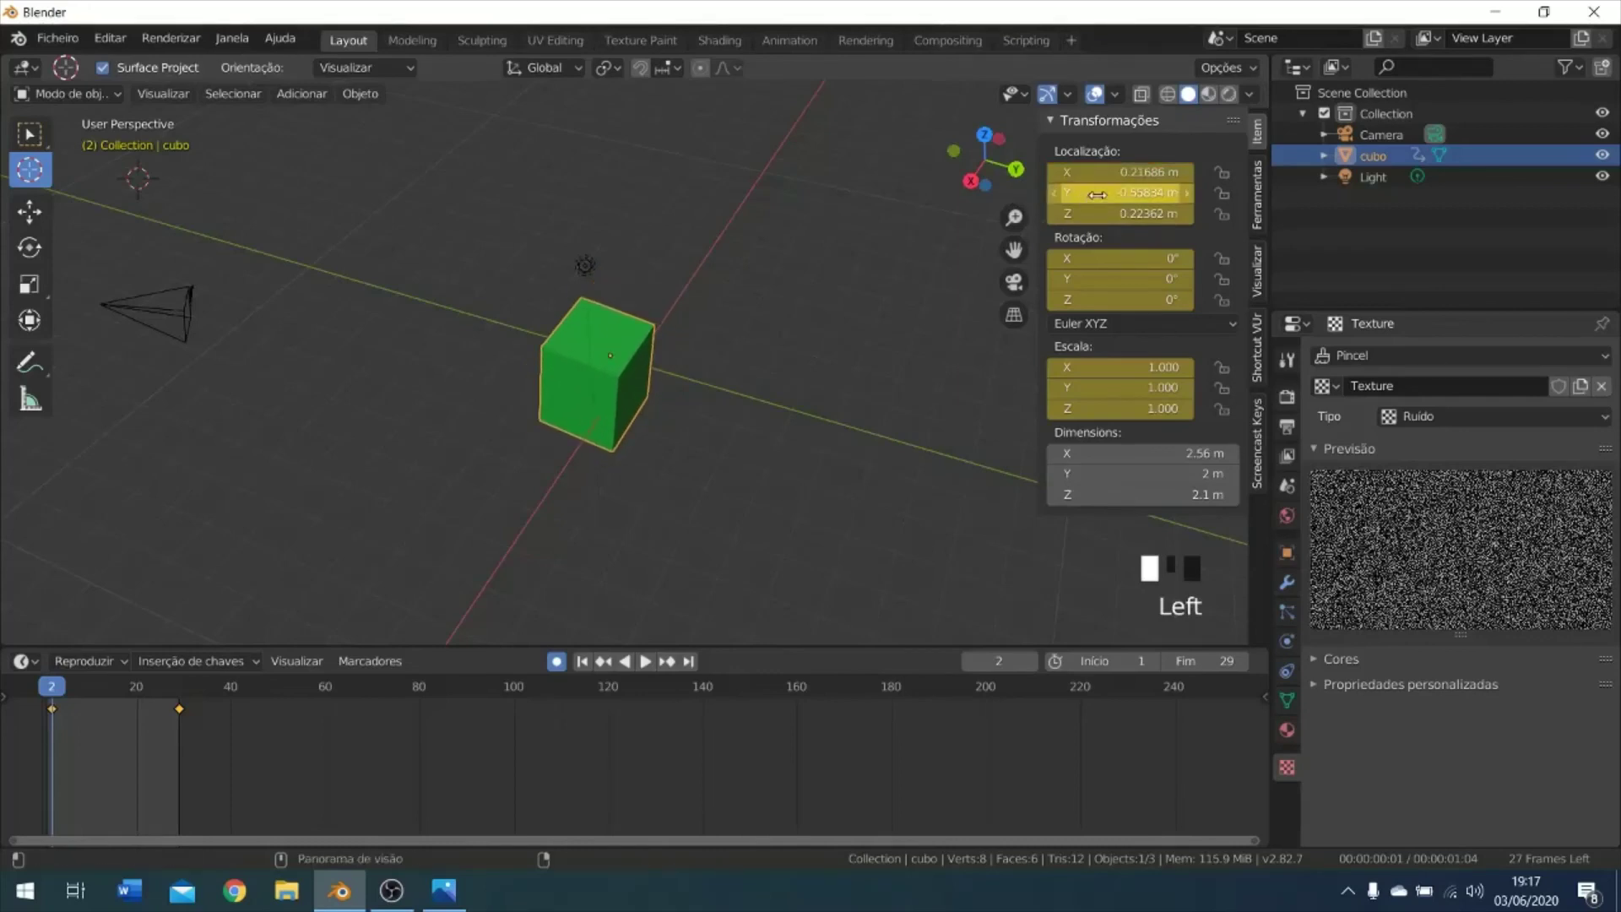
mouse_move(1123, 193)
left_mouse_down()
mouse_move(1038, 214)
mouse_move(1127, 163)
mouse_move(1152, 172)
mouse_move(1123, 172)
left_mouse_up()
left_click(1137, 173)
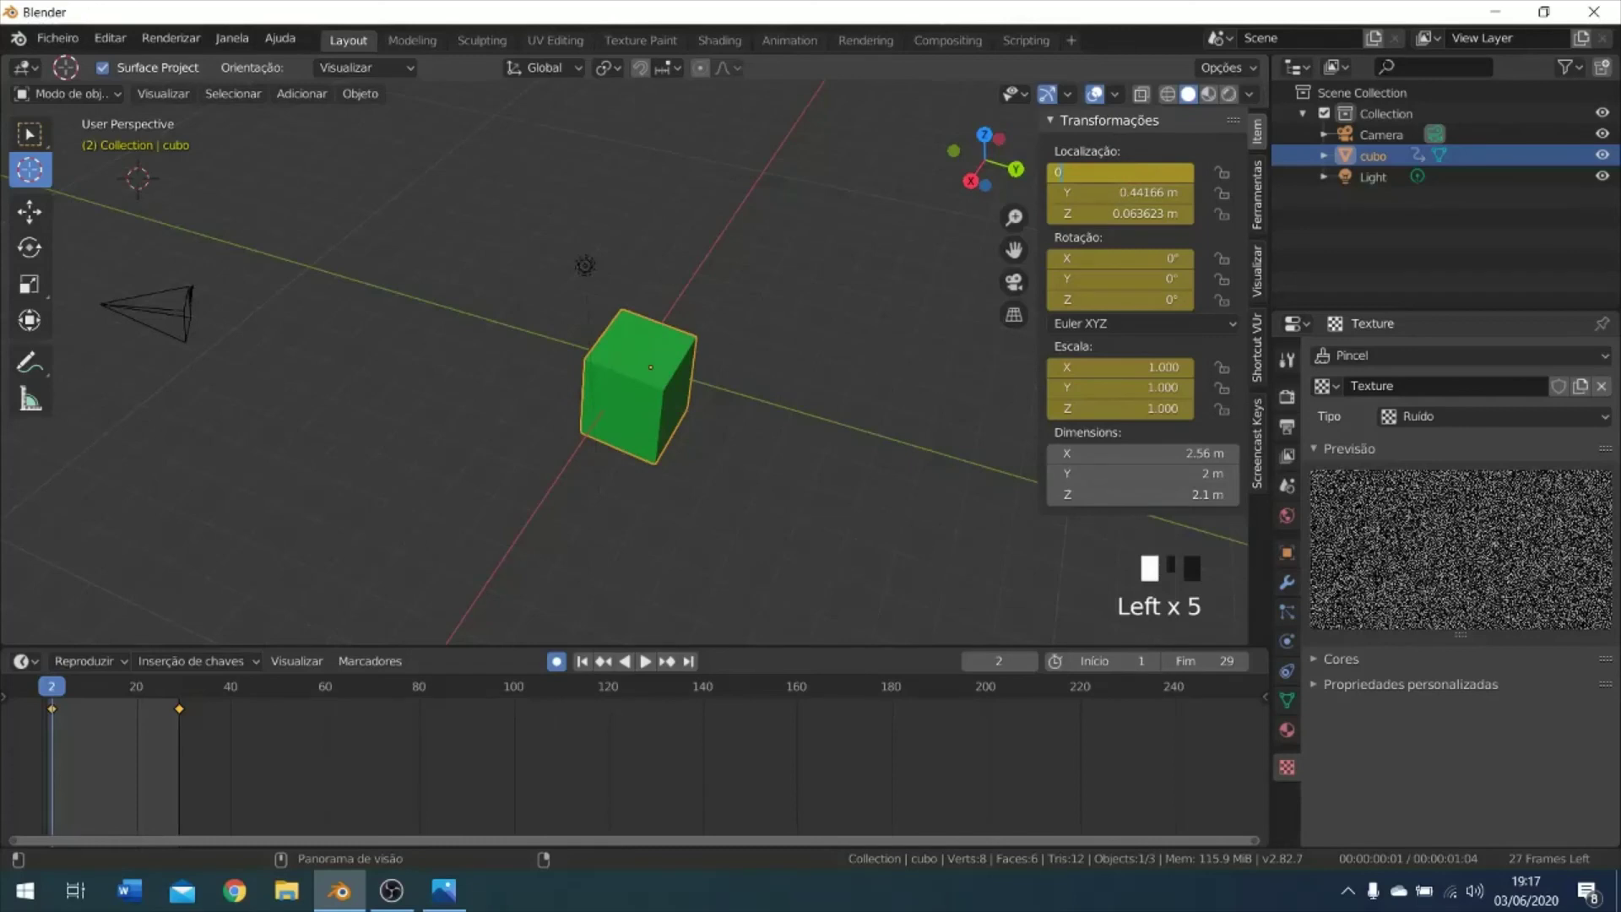
left_click(1152, 193)
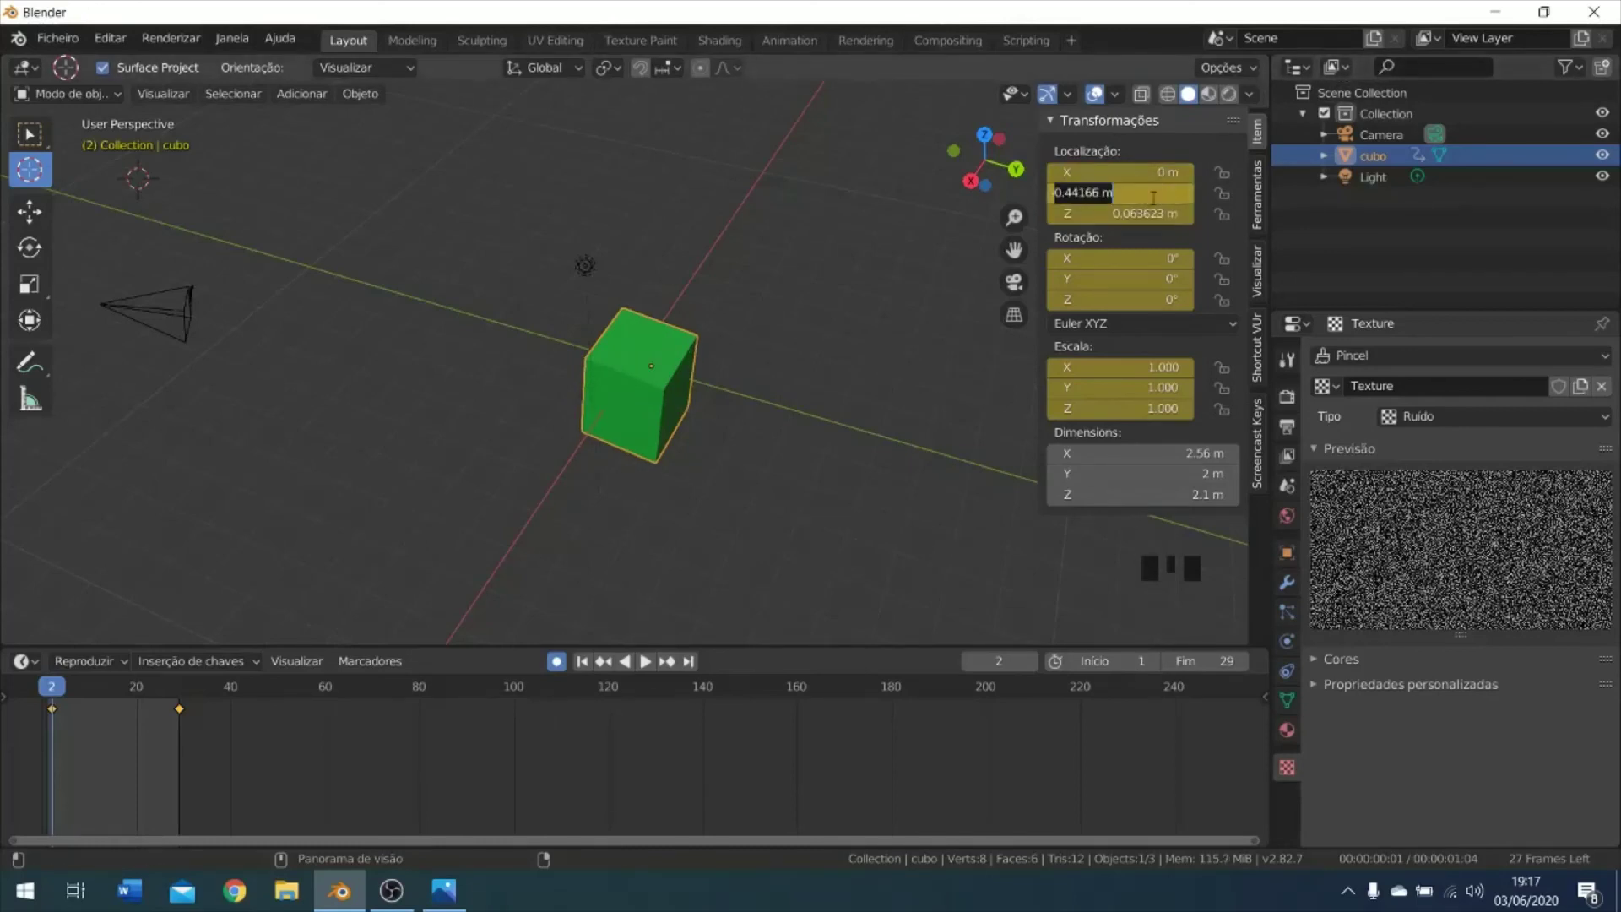
left_click(1148, 214)
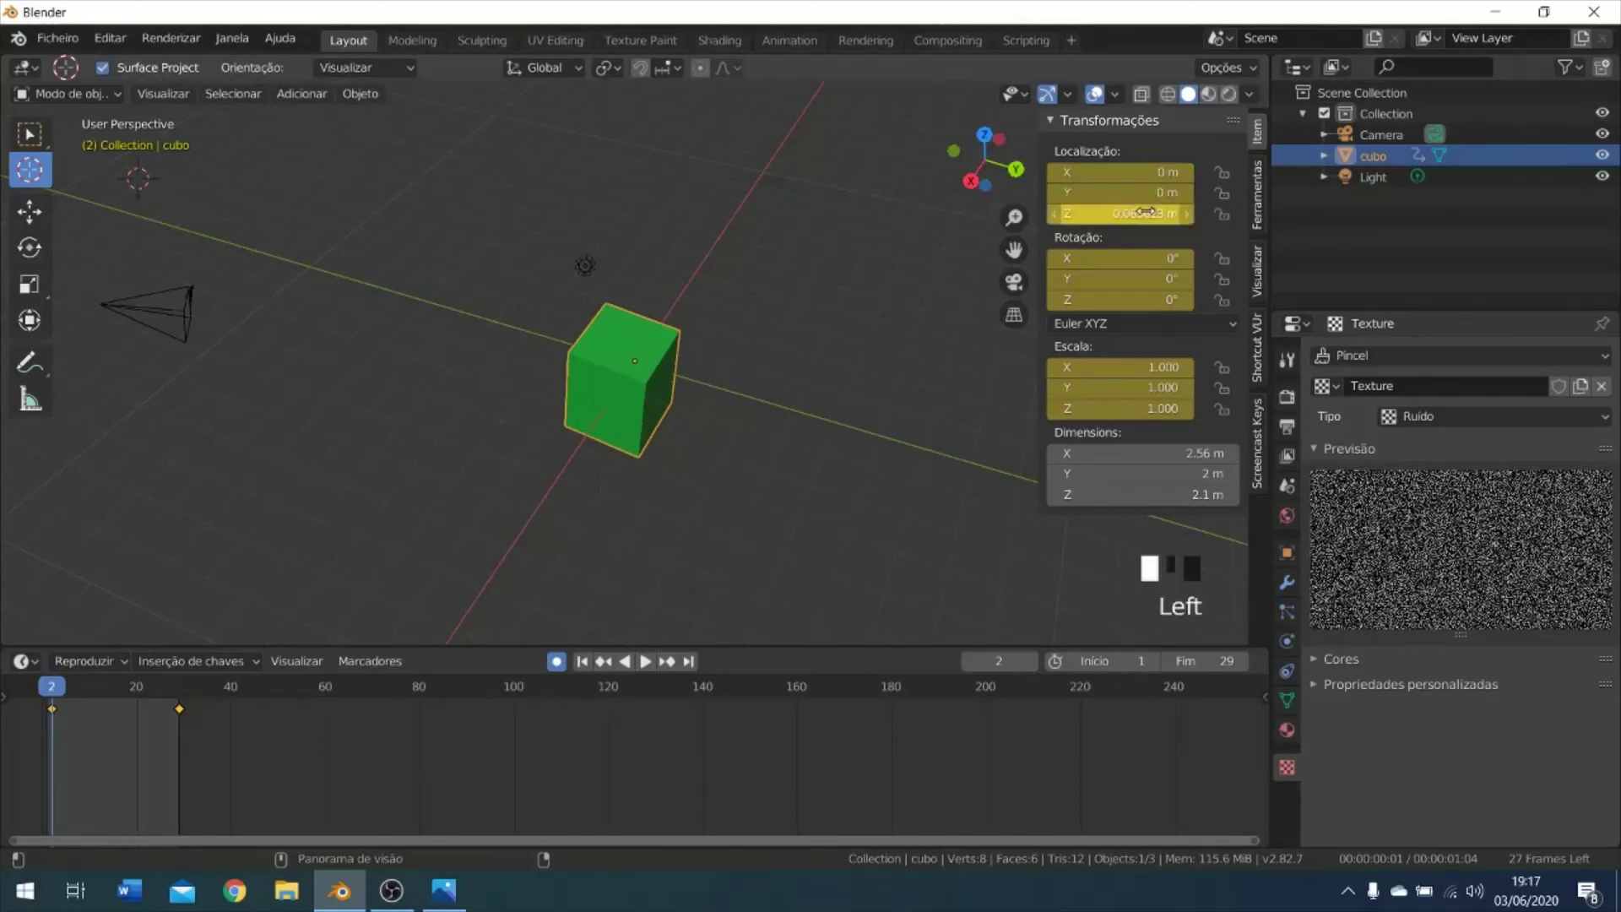
type("0")
left_click(1148, 215)
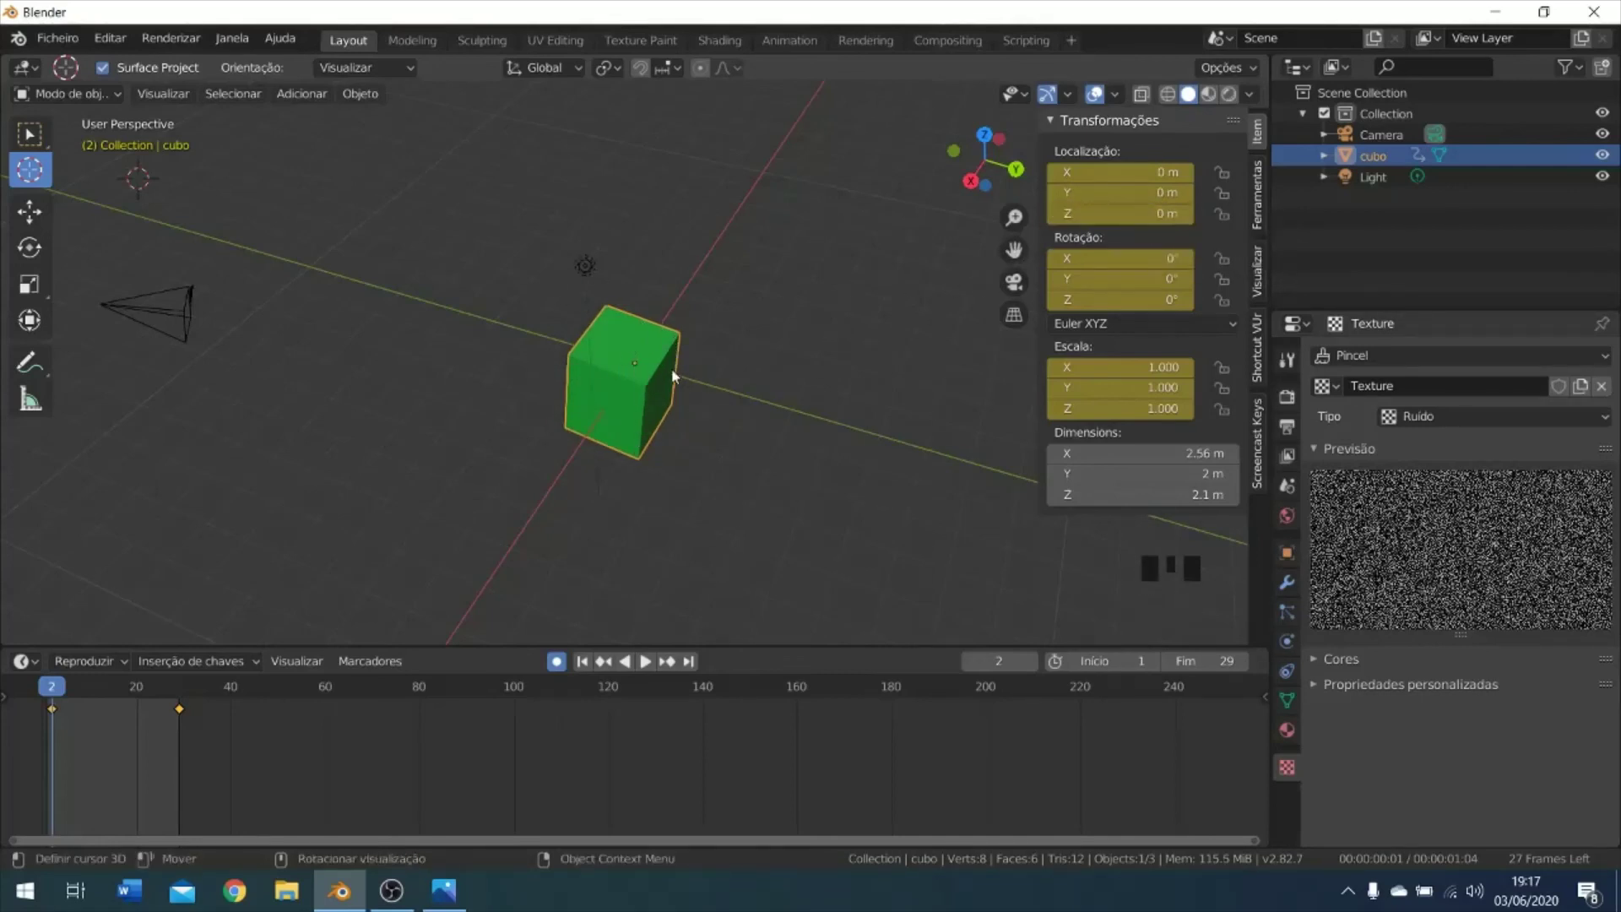
Set the cube's X rotation to 90° and leave the camera view for the user perspective.
middle_click_drag(671, 368, 696, 327)
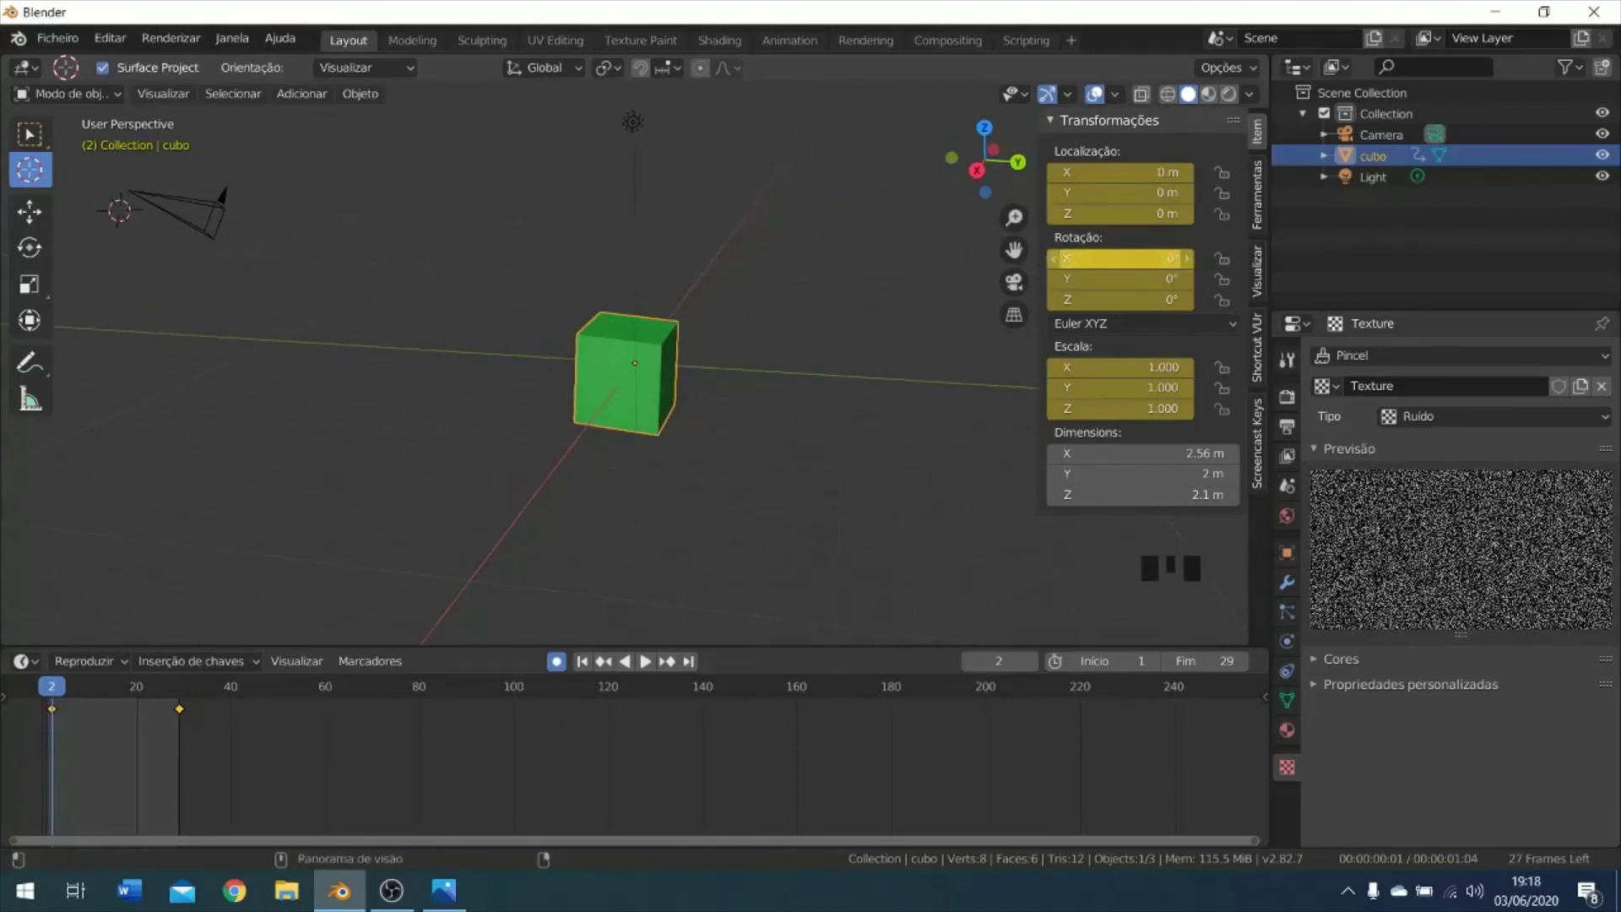
left_click_drag(1121, 257, 1093, 258)
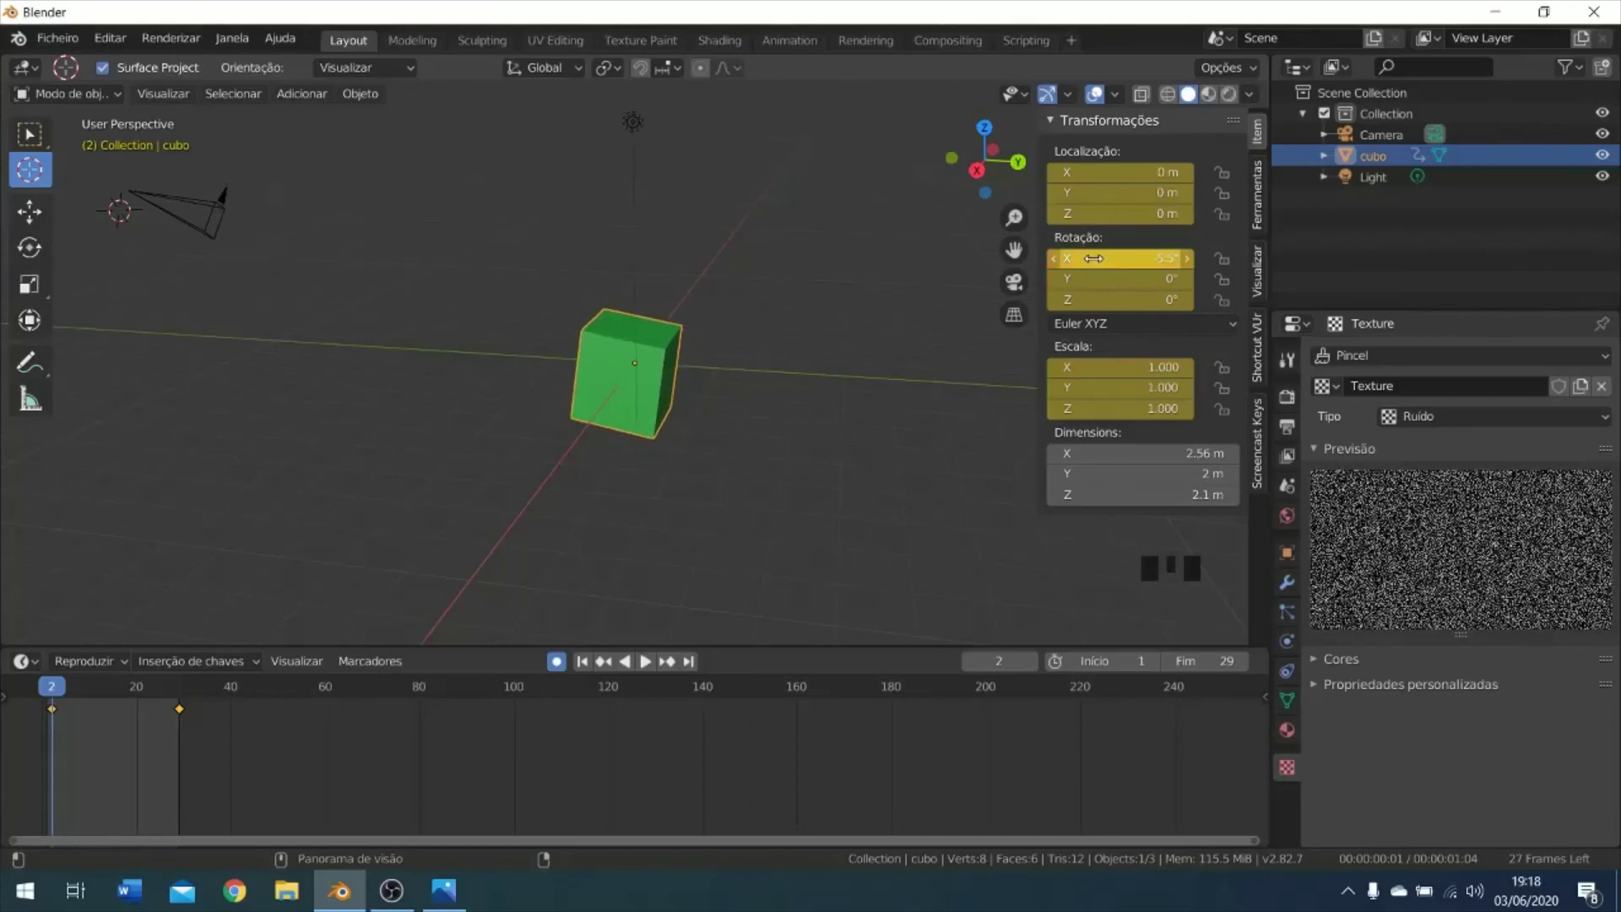
key("KP_9")
key("KP_0")
left_click(1165, 258)
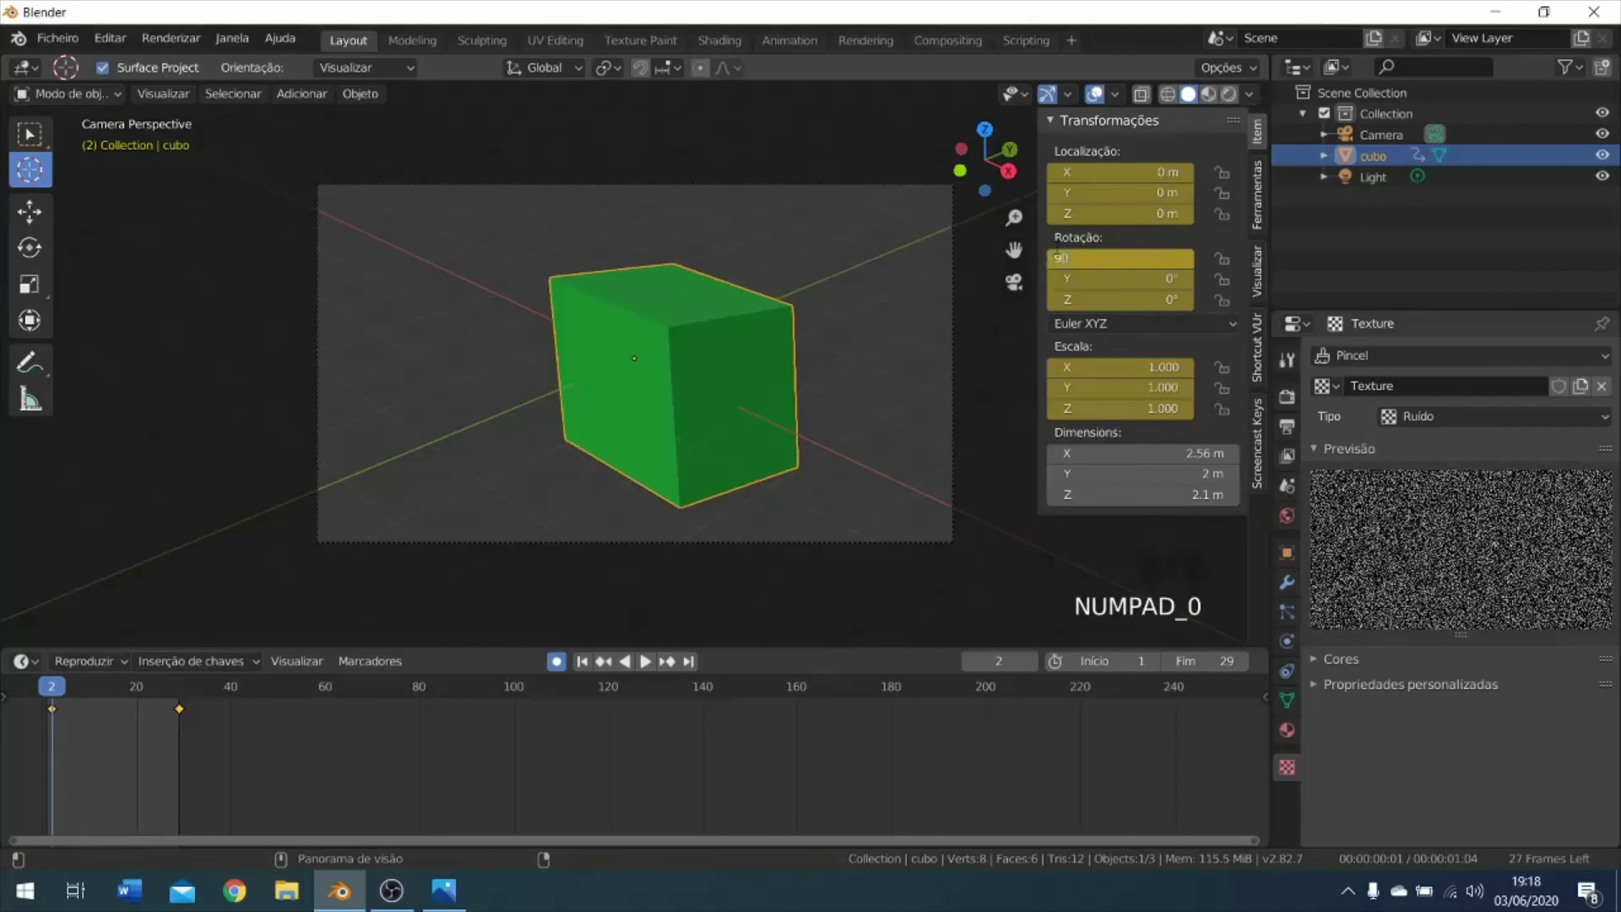
key("Return")
key("KP_0")
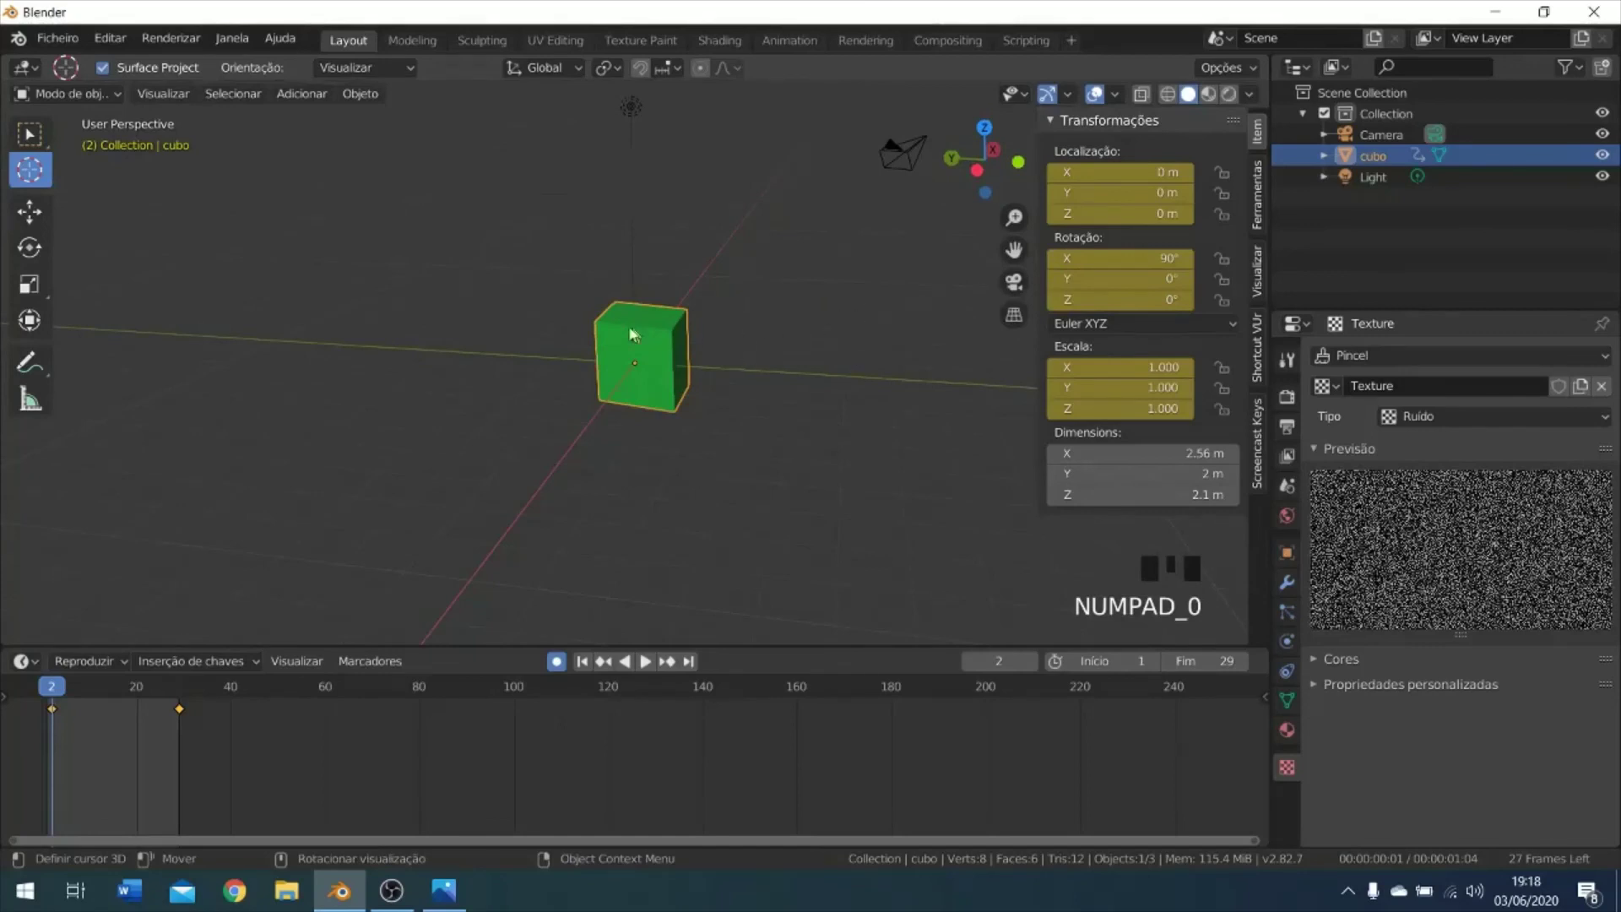
Place the 3D cursor in empty space beside the cube, on the far side from the camera's empty area, and add a monkey mesh (Macaco) there.
left_click(802, 304)
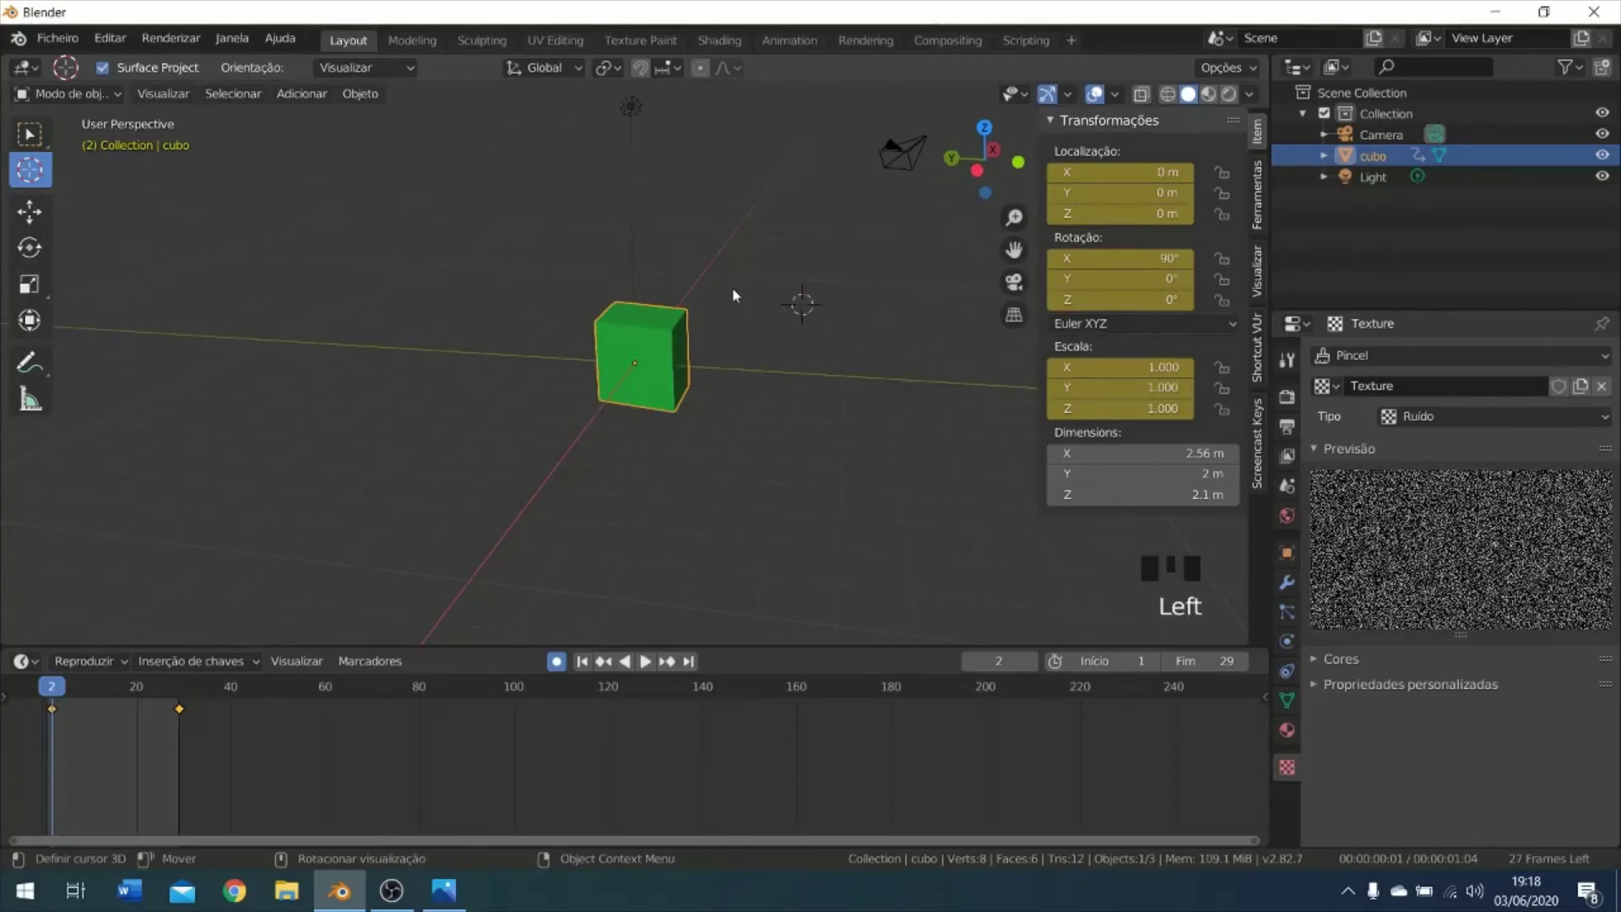
key("shift+a")
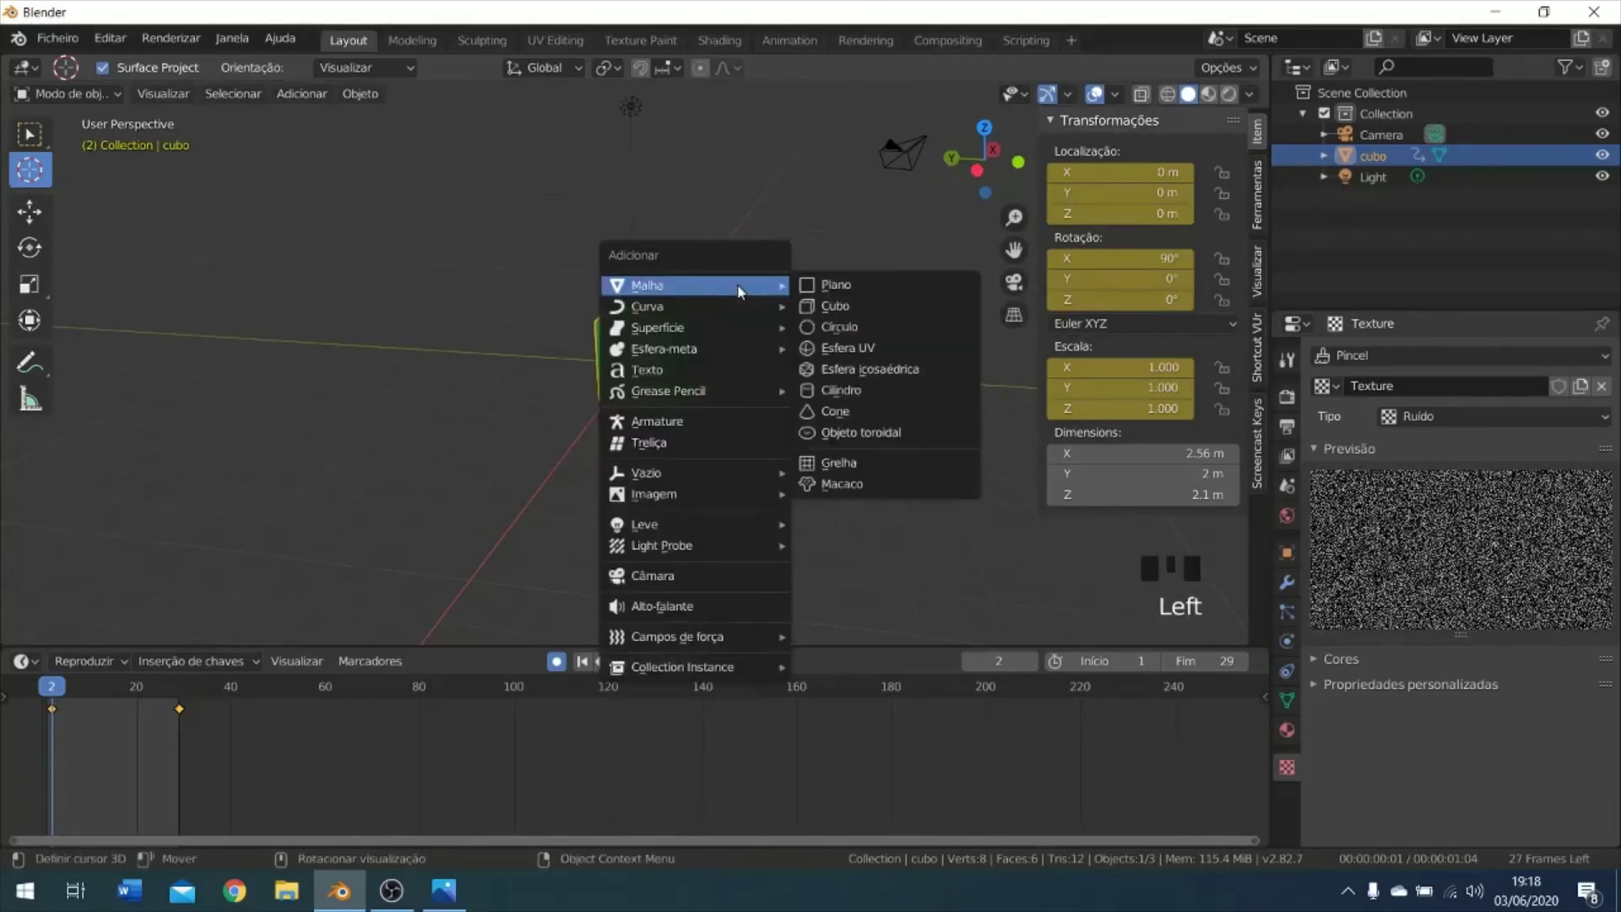
left_click(873, 484)
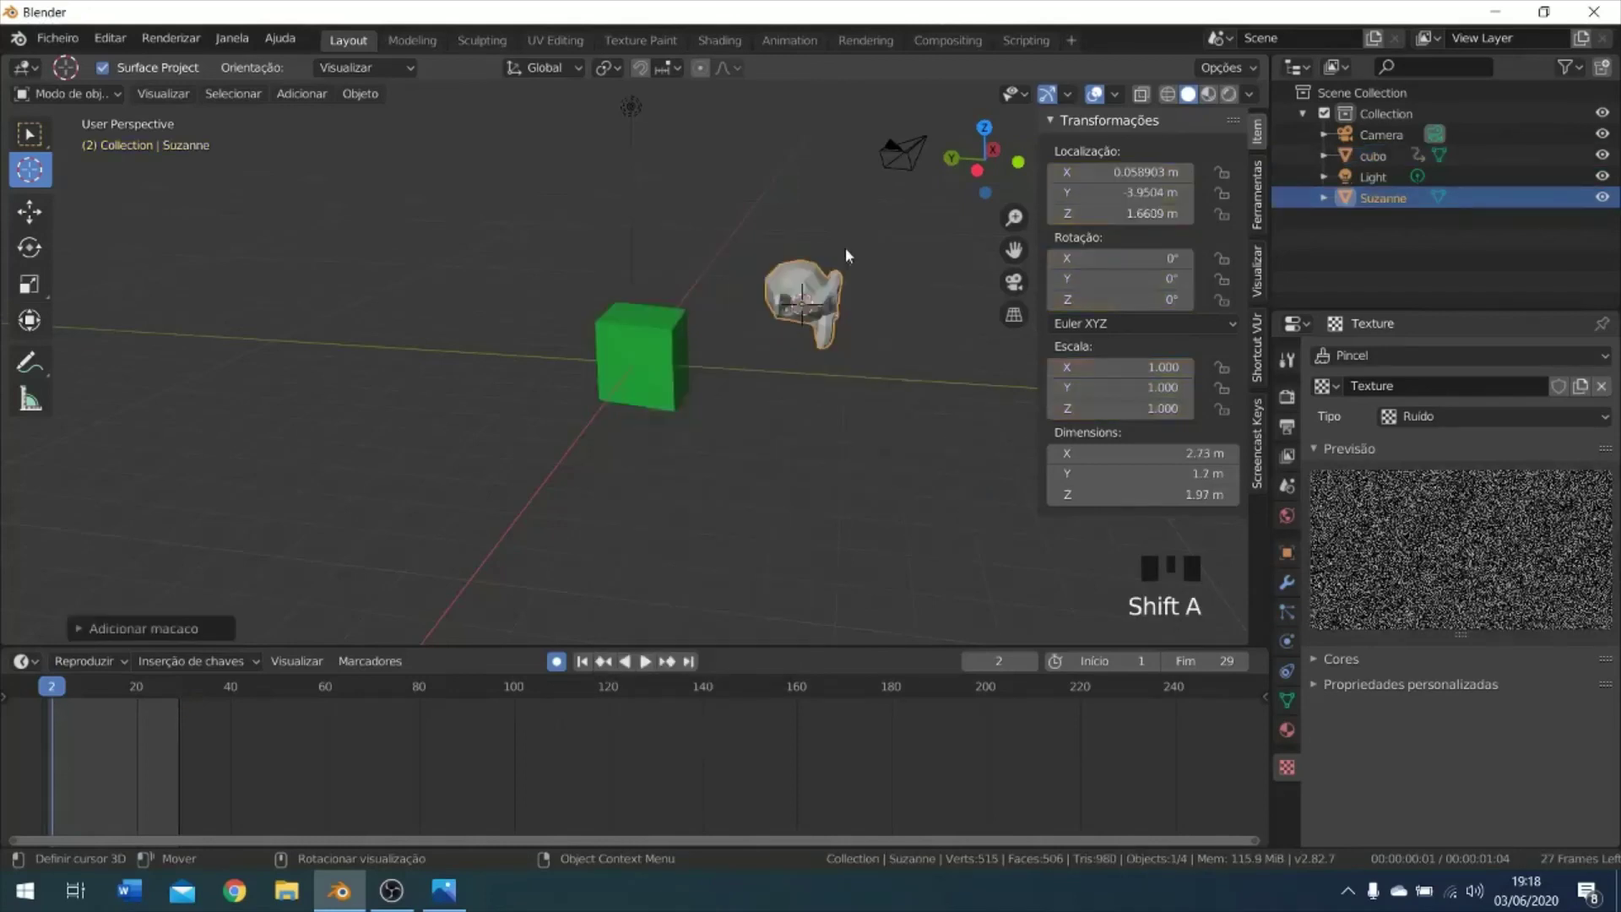
Rotate the monkey to 90° about X and reset its X rotation to 0°.
left_click(1121, 258)
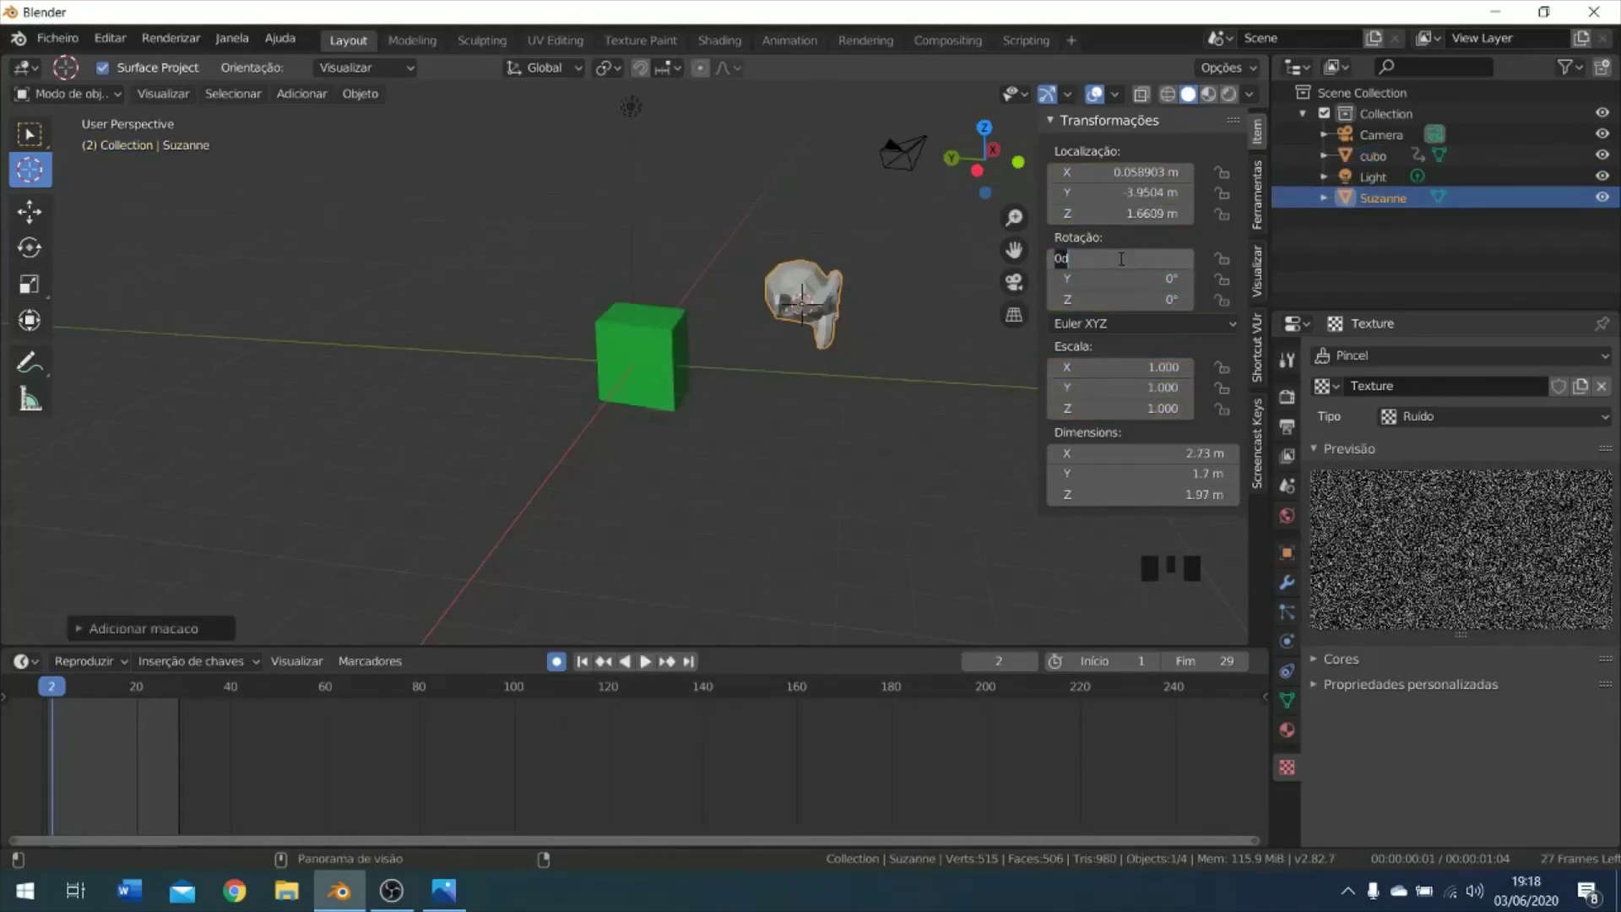
type("90")
left_click(1122, 258)
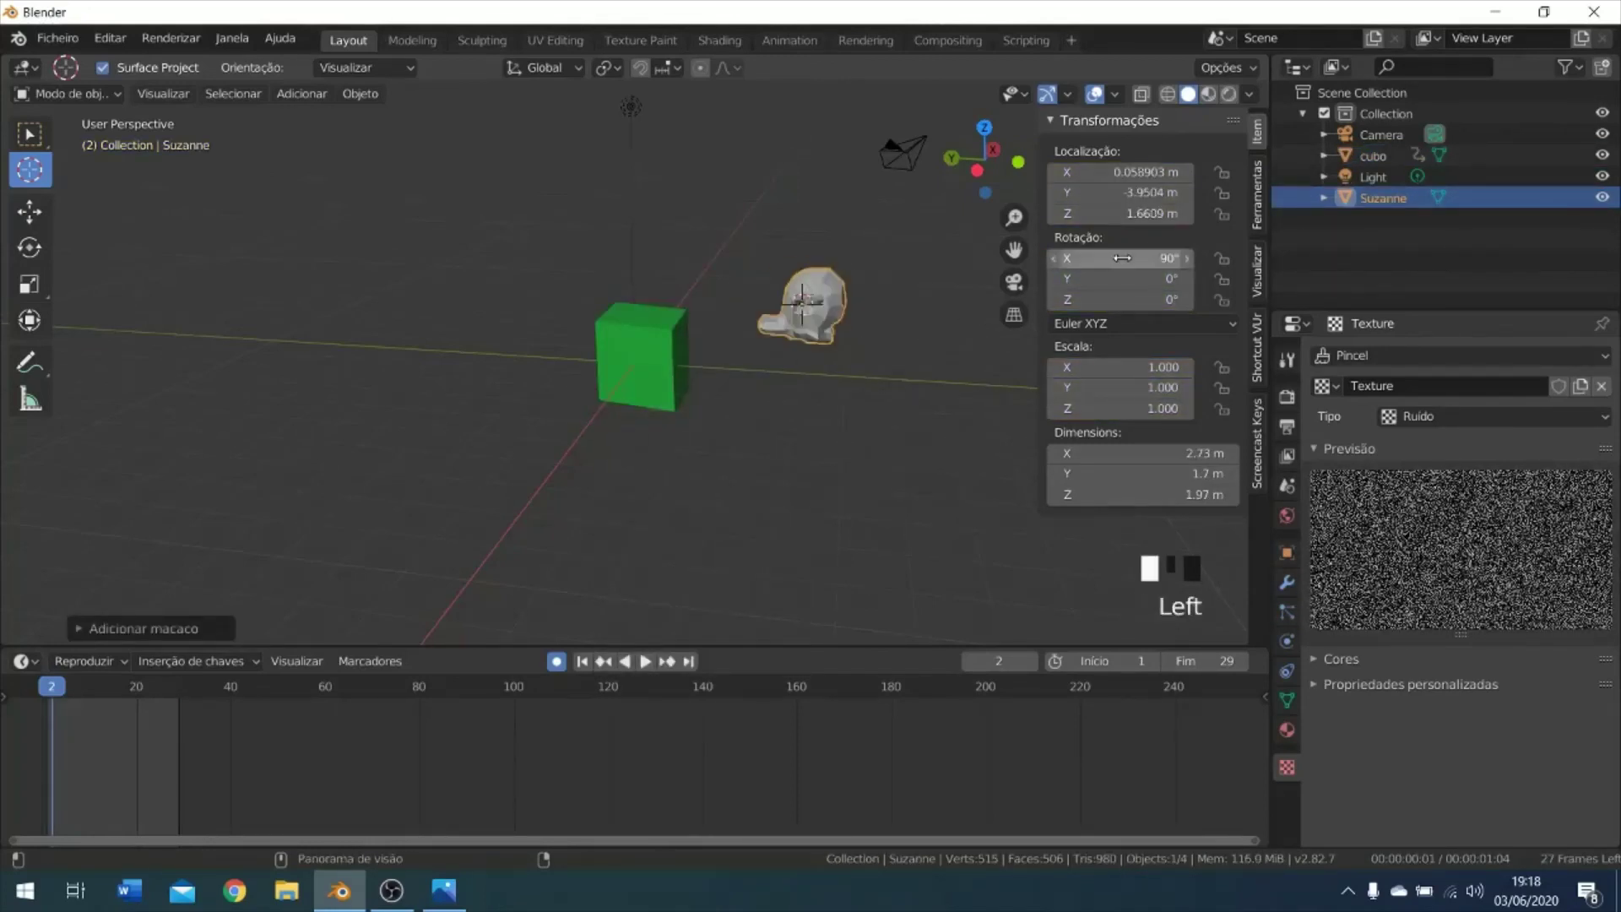
scroll(901, 306, "up", 3)
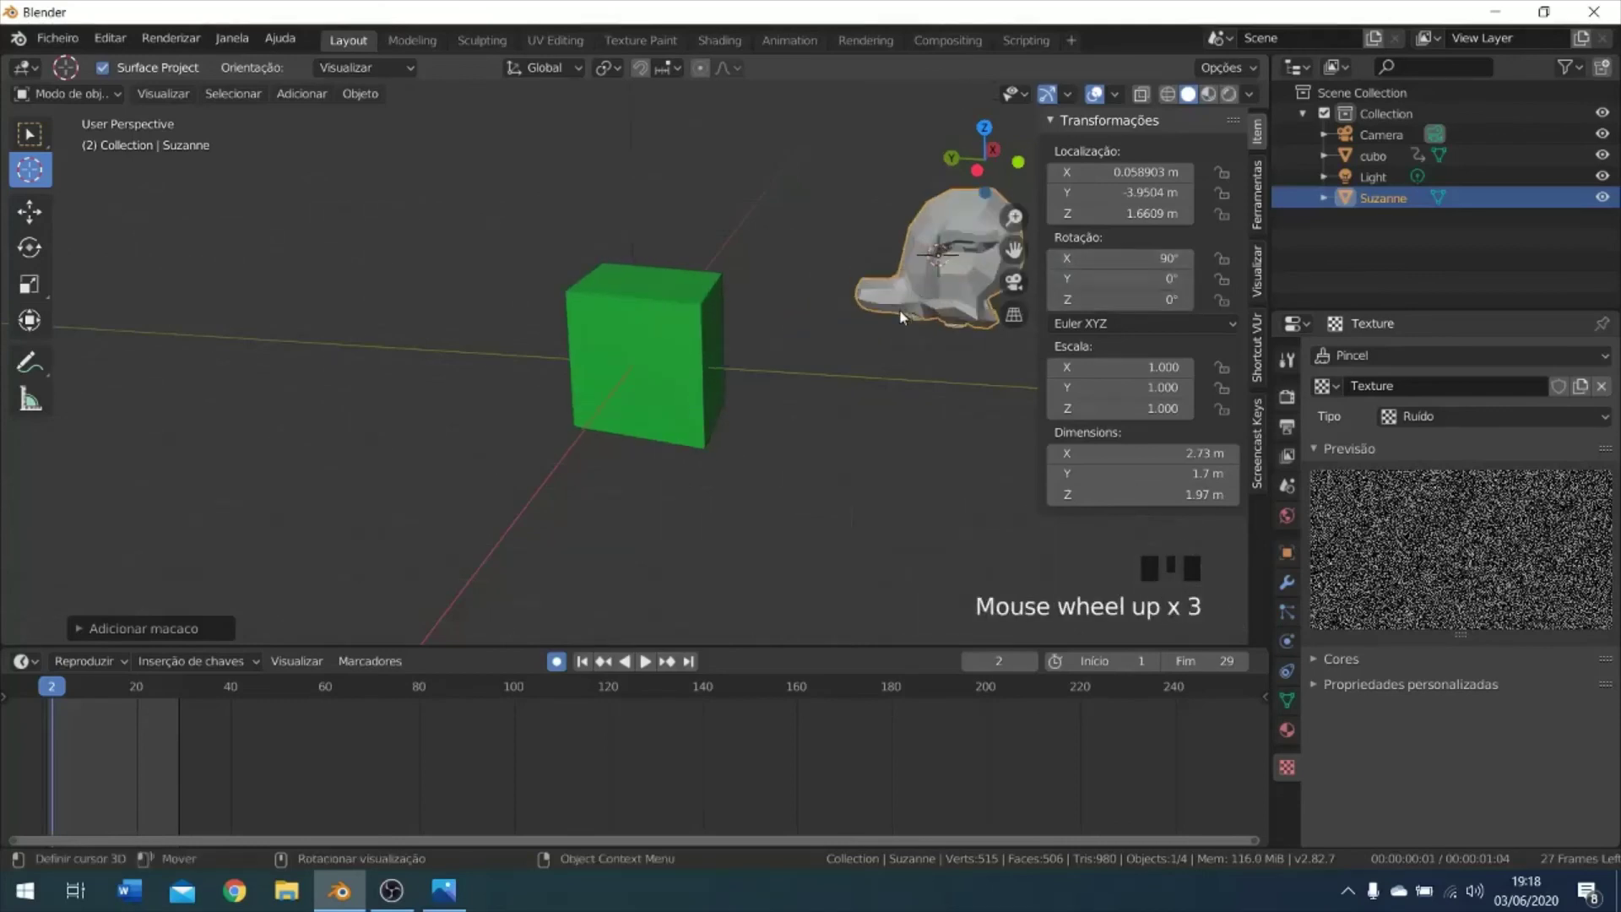
scroll(898, 309, "down", 3)
mouse_move(897, 311)
middle_mouse_down()
mouse_move(748, 271)
mouse_move(788, 236)
mouse_move(840, 255)
mouse_move(870, 309)
middle_mouse_up()
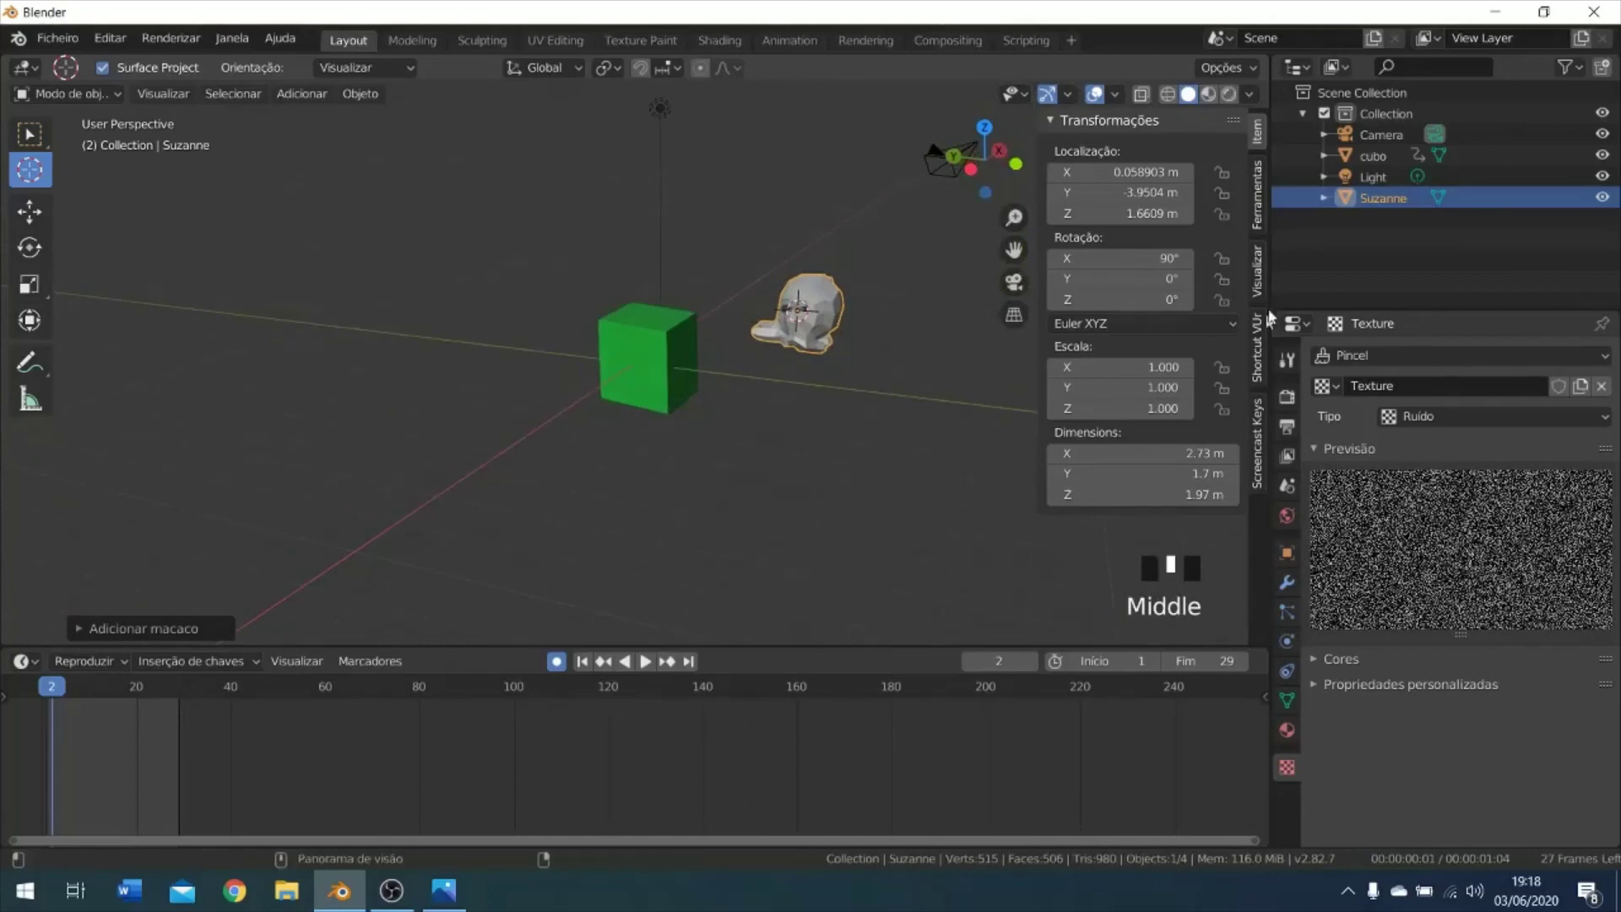
left_click(1119, 257)
left_click(1121, 257)
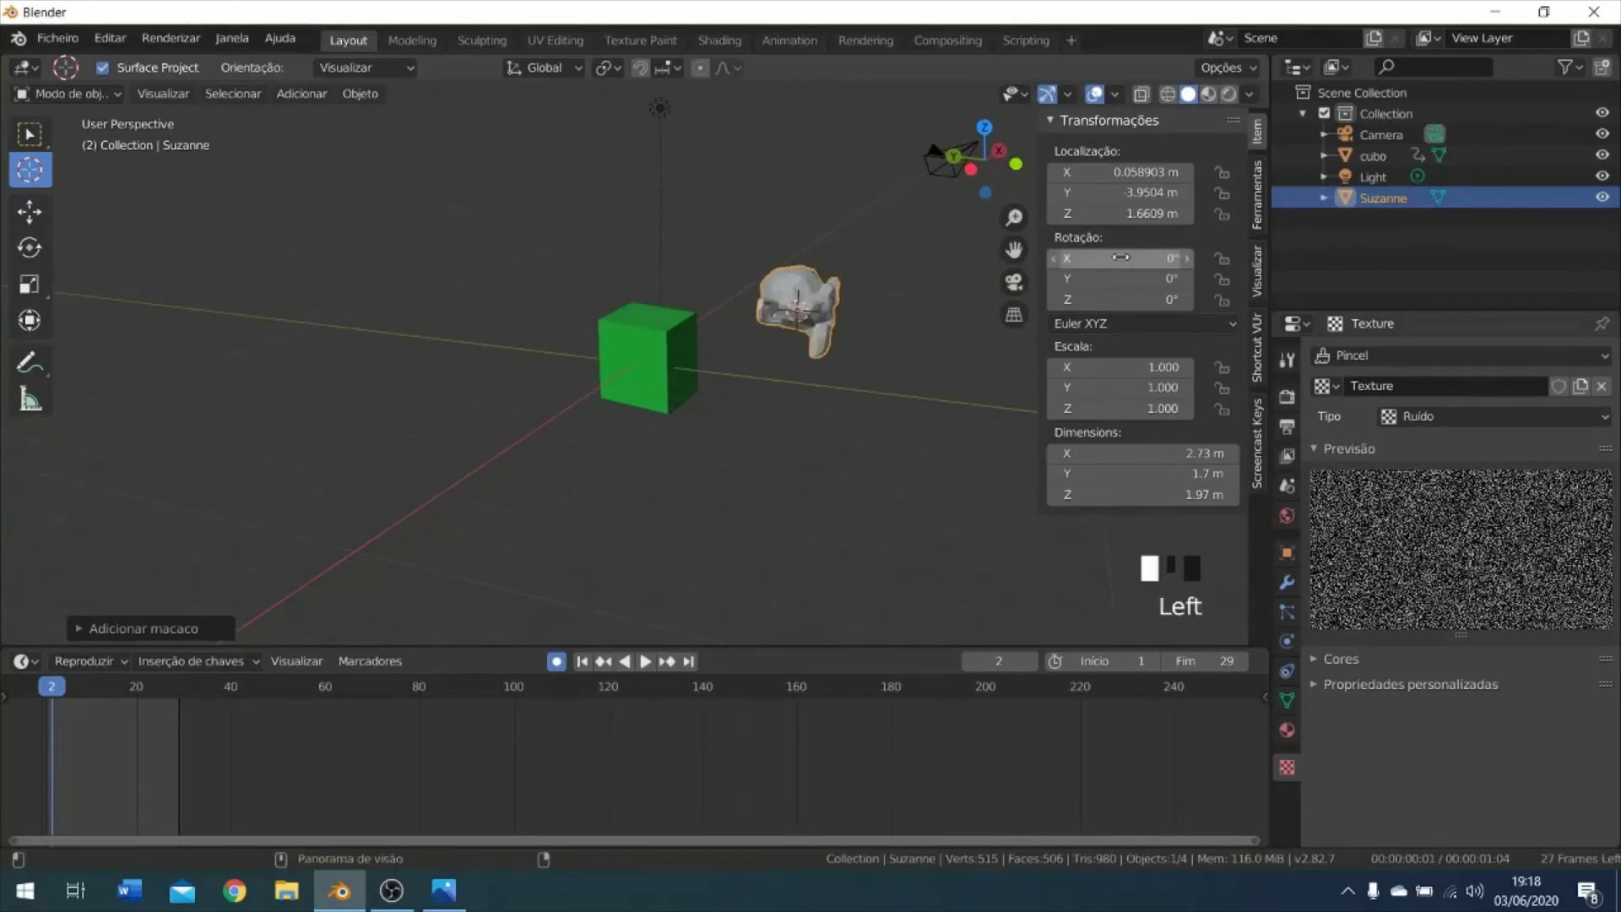
Tilt the monkey slightly by changing its rotation to about 0.7° in X, 2.9° in Y and 2° in Z.
middle_click_drag(878, 298, 912, 282)
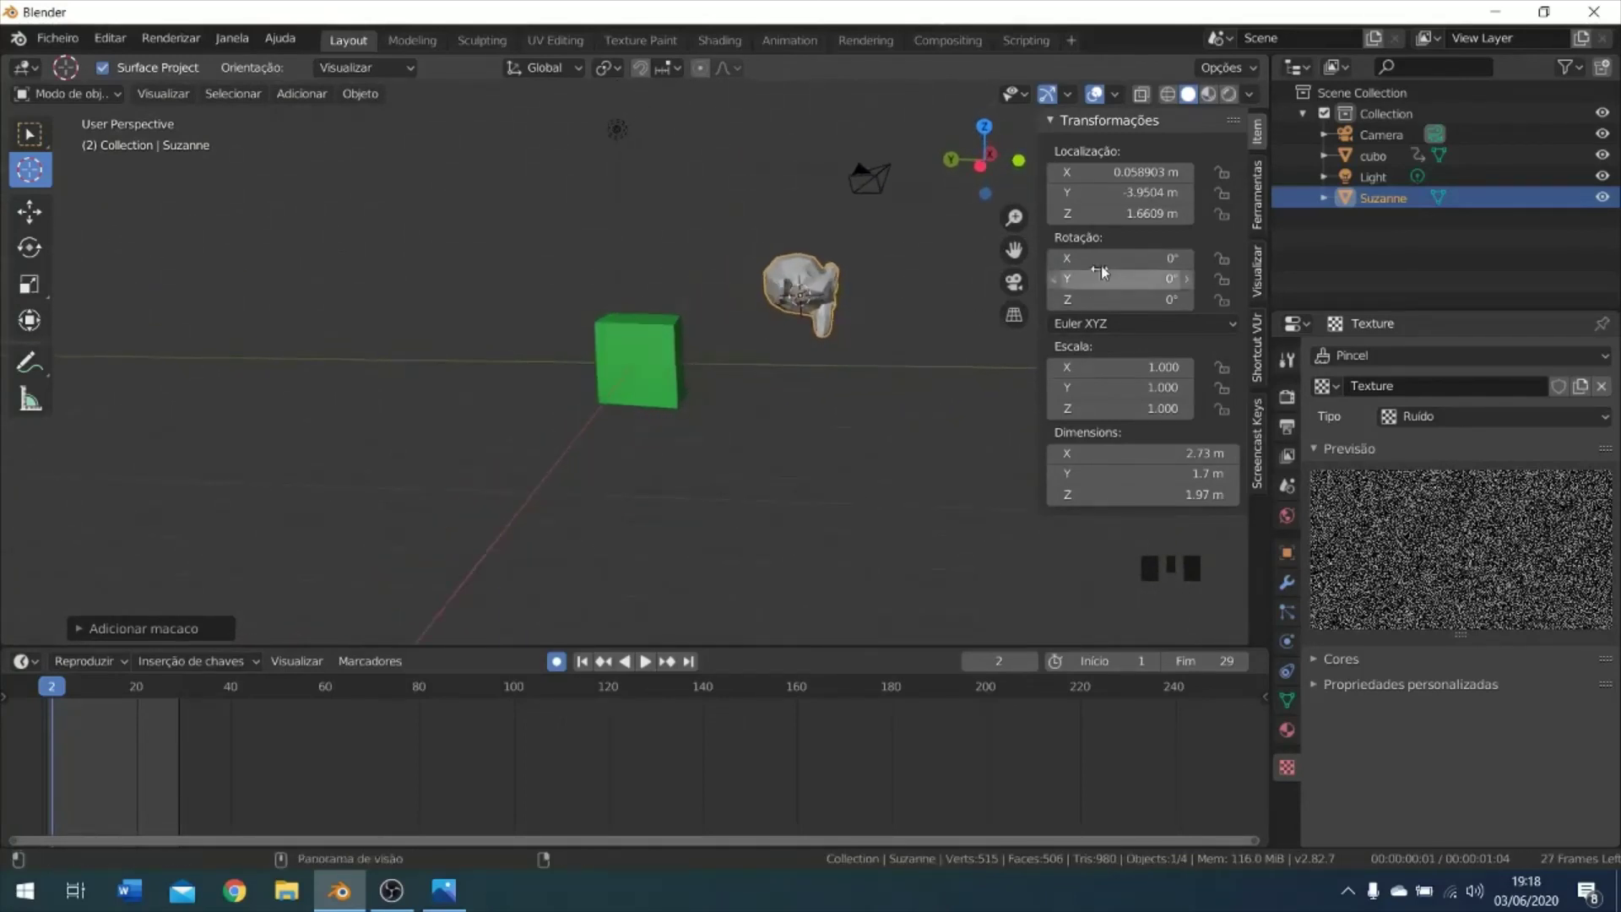
left_click_drag(1123, 258, 1118, 299)
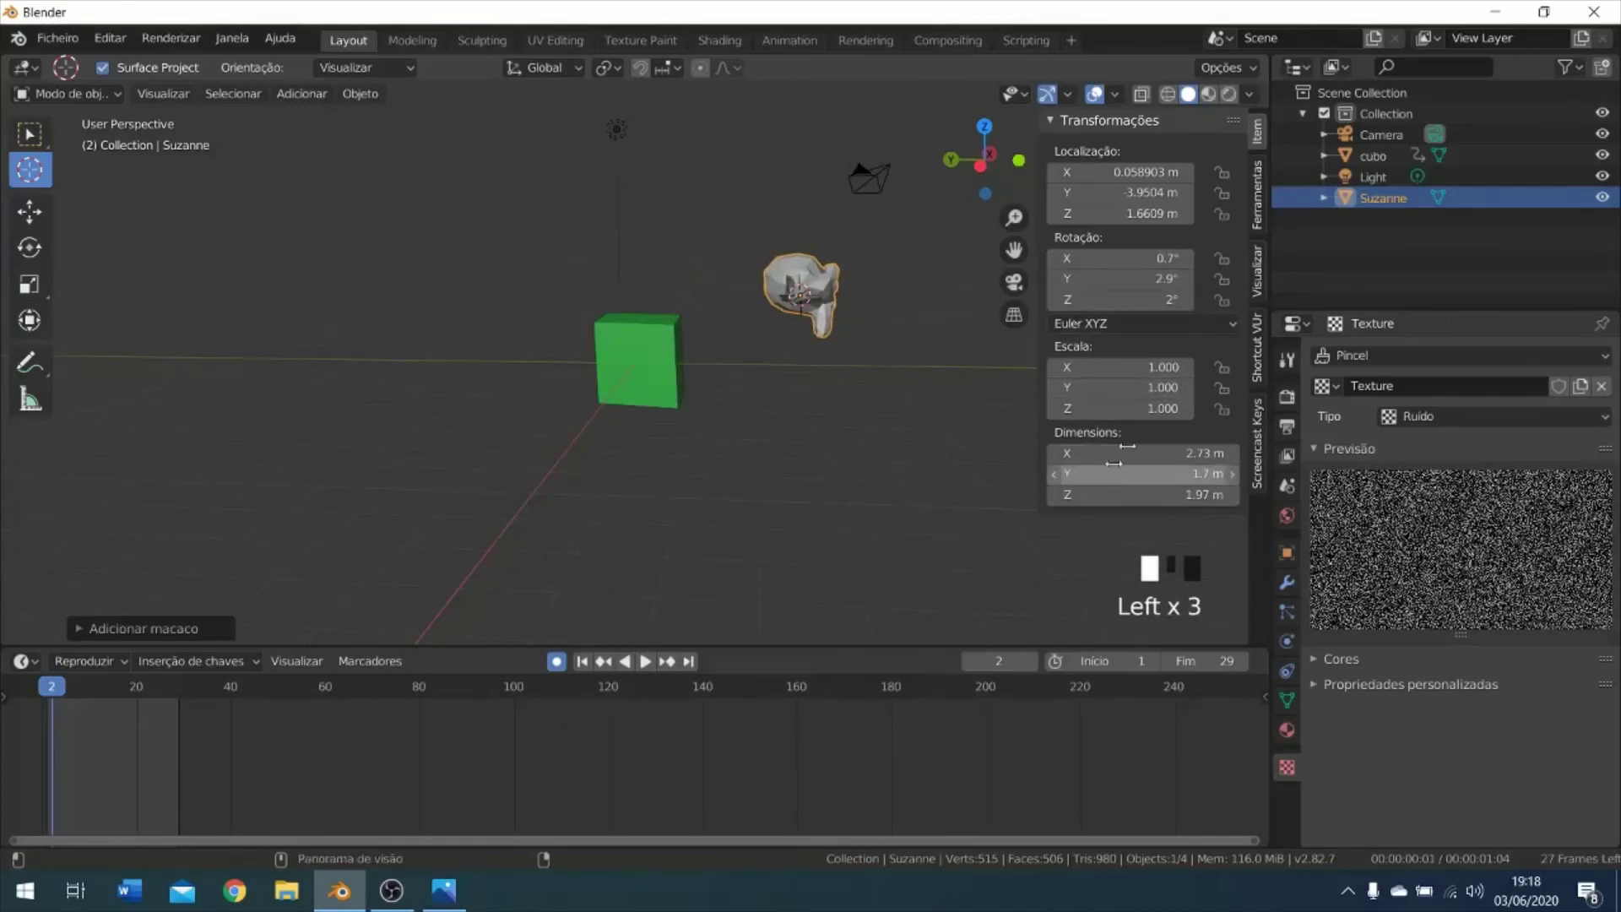
Enlarge the monkey's dimensions freely to about 18.93 m in X, 6.4 m in Y and 6.57 m in Z.
left_click_drag(1140, 452, 1194, 474)
left_click_drag(1103, 496, 1182, 496)
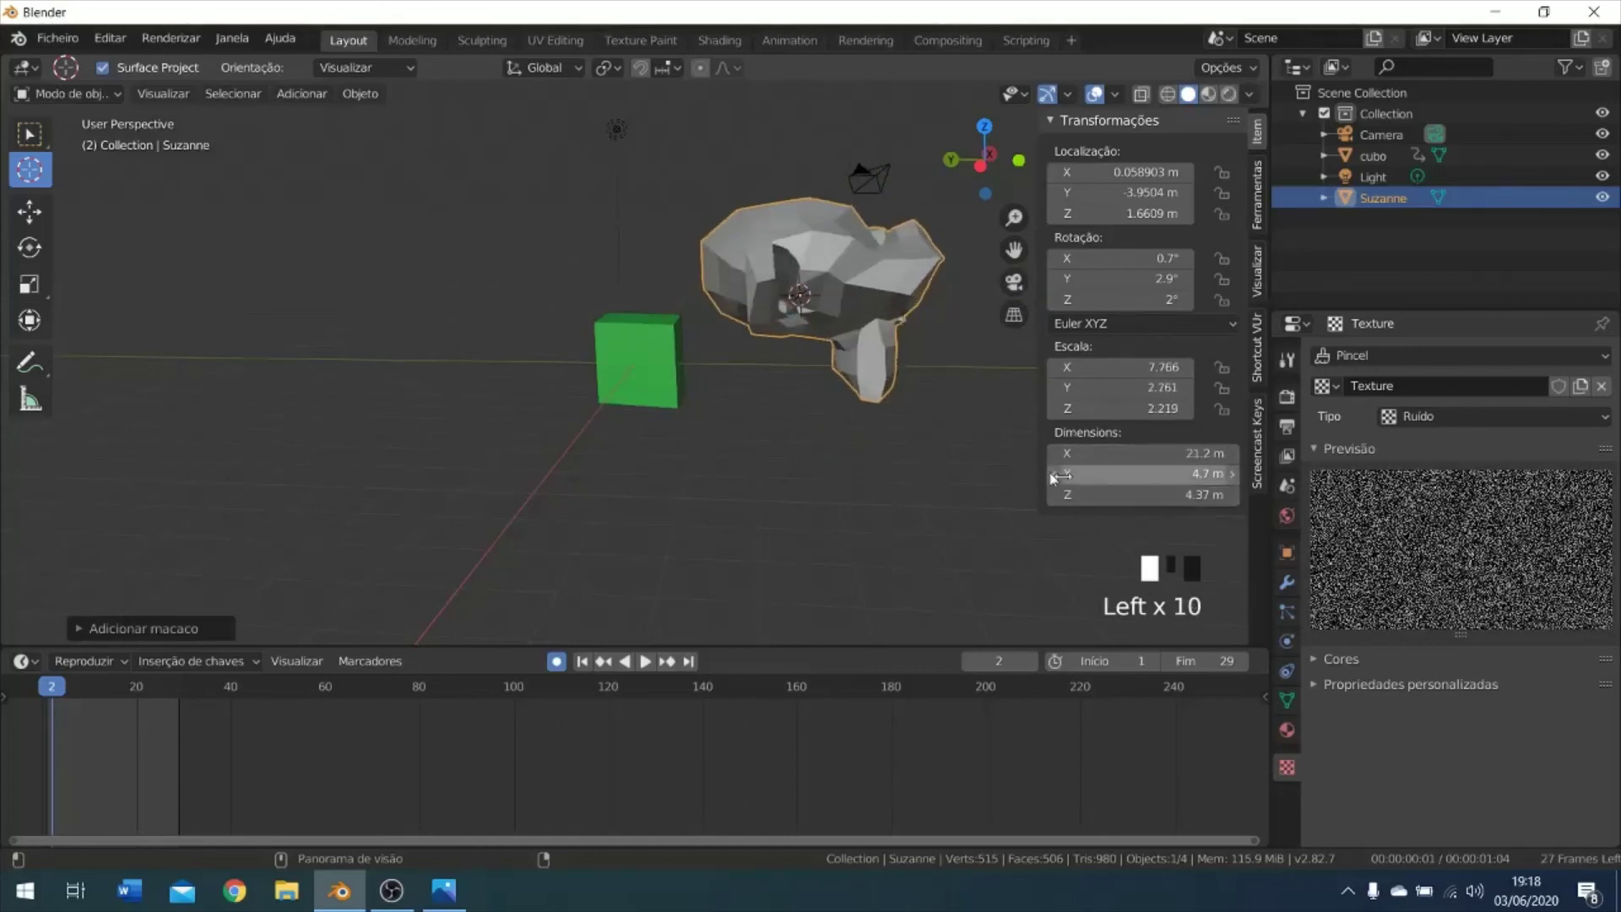
left_click_drag(1106, 453, 1156, 496)
Set the monkey's X, Y and Z dimensions to 6 m each.
left_click(1121, 452)
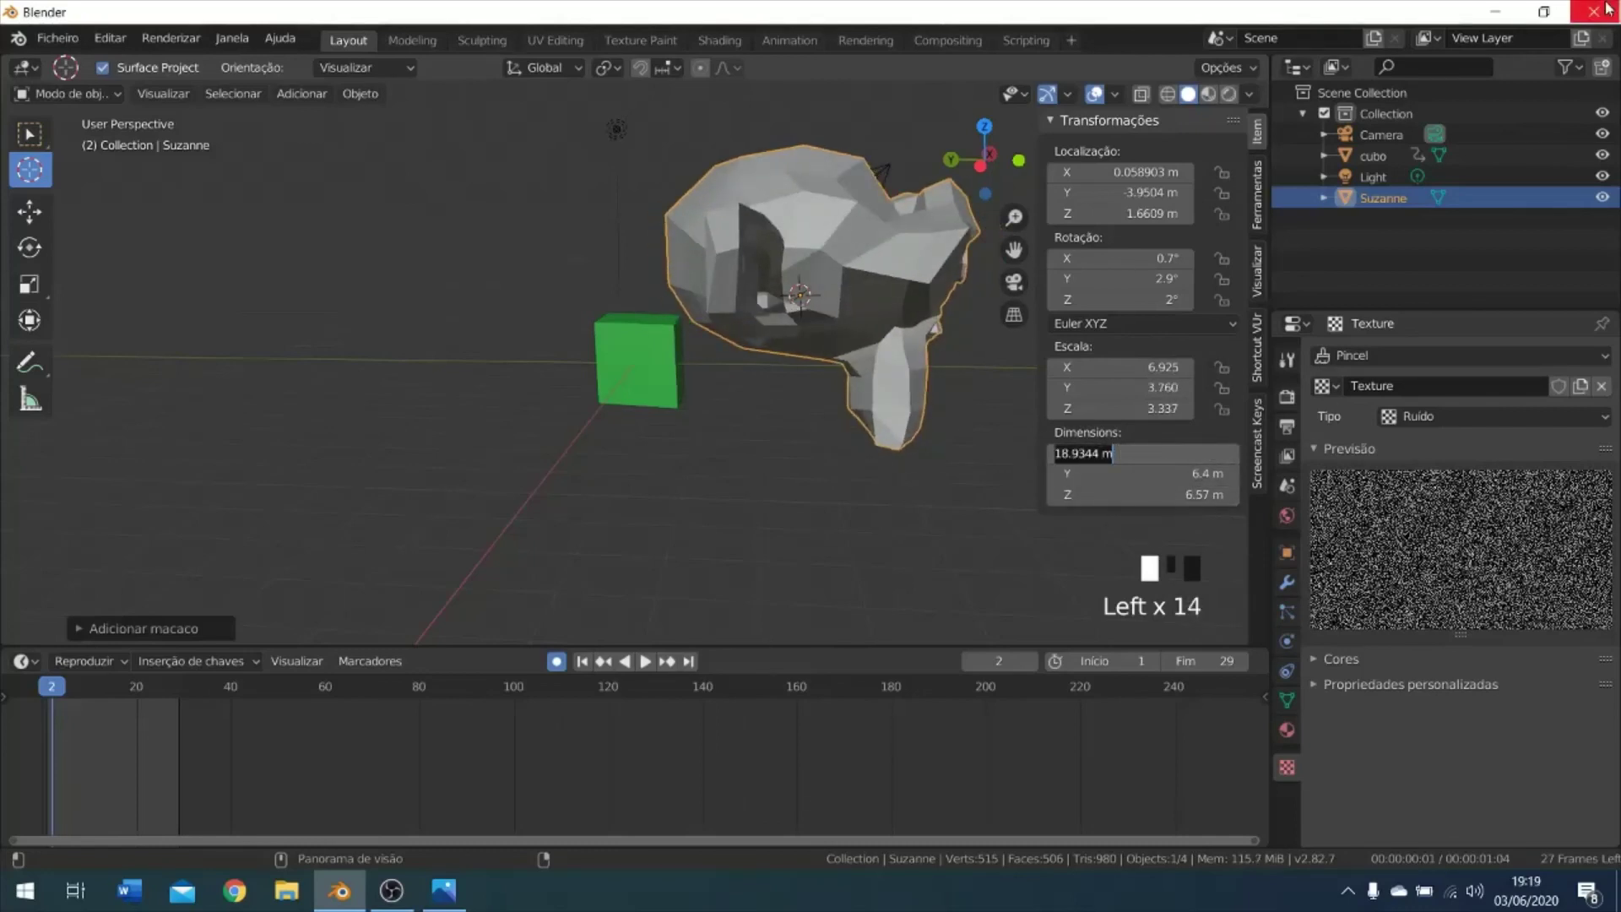
type("6")
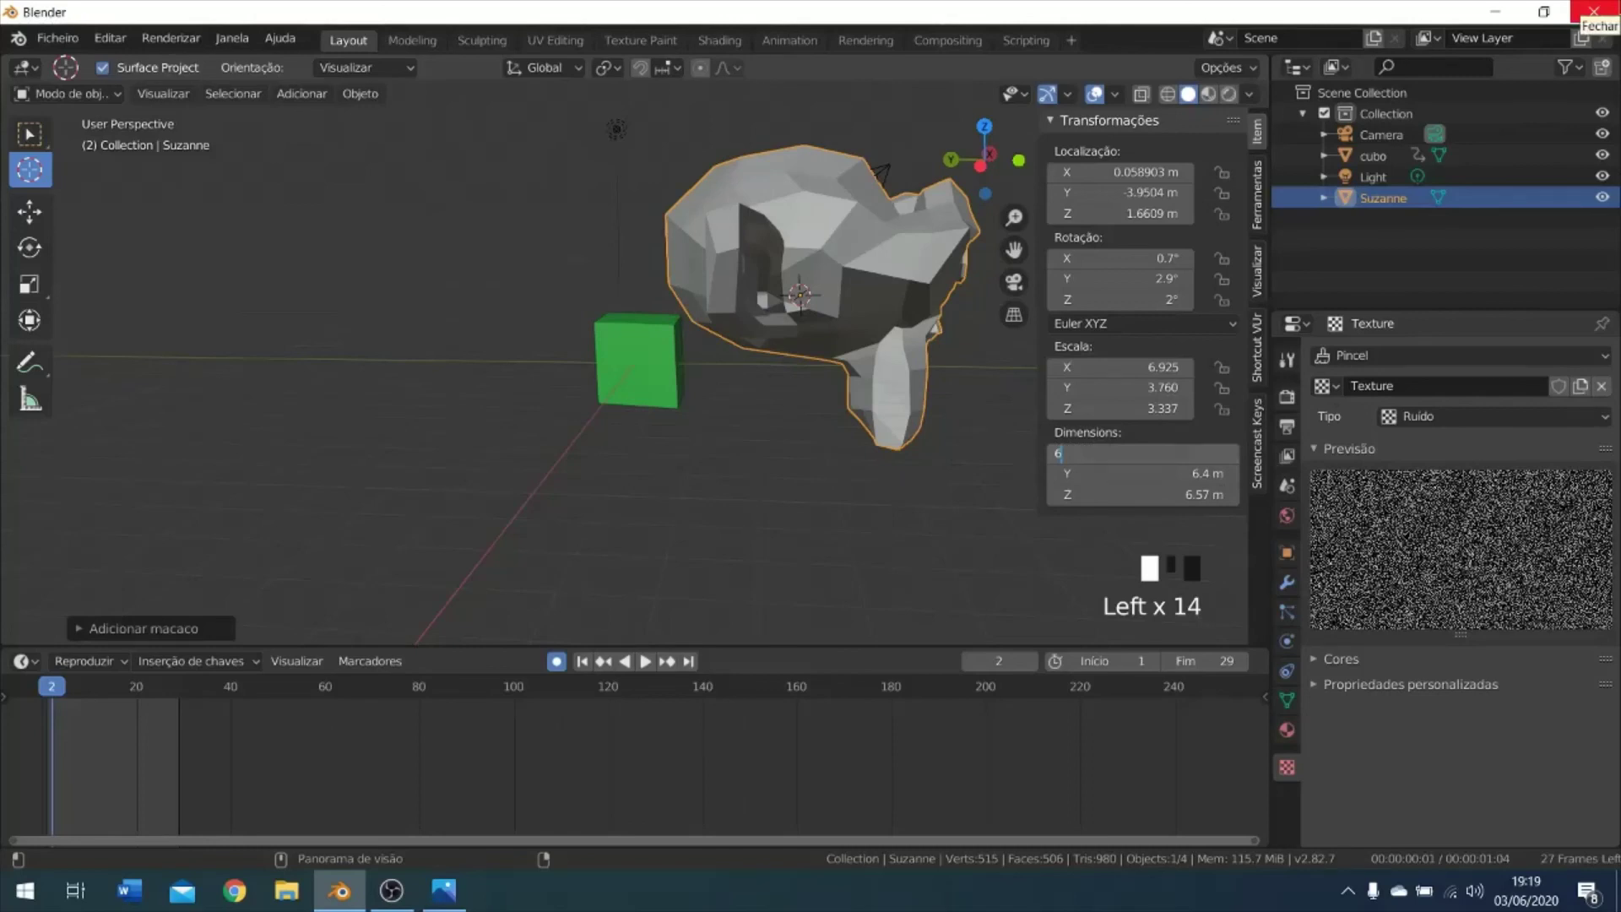
key("Return")
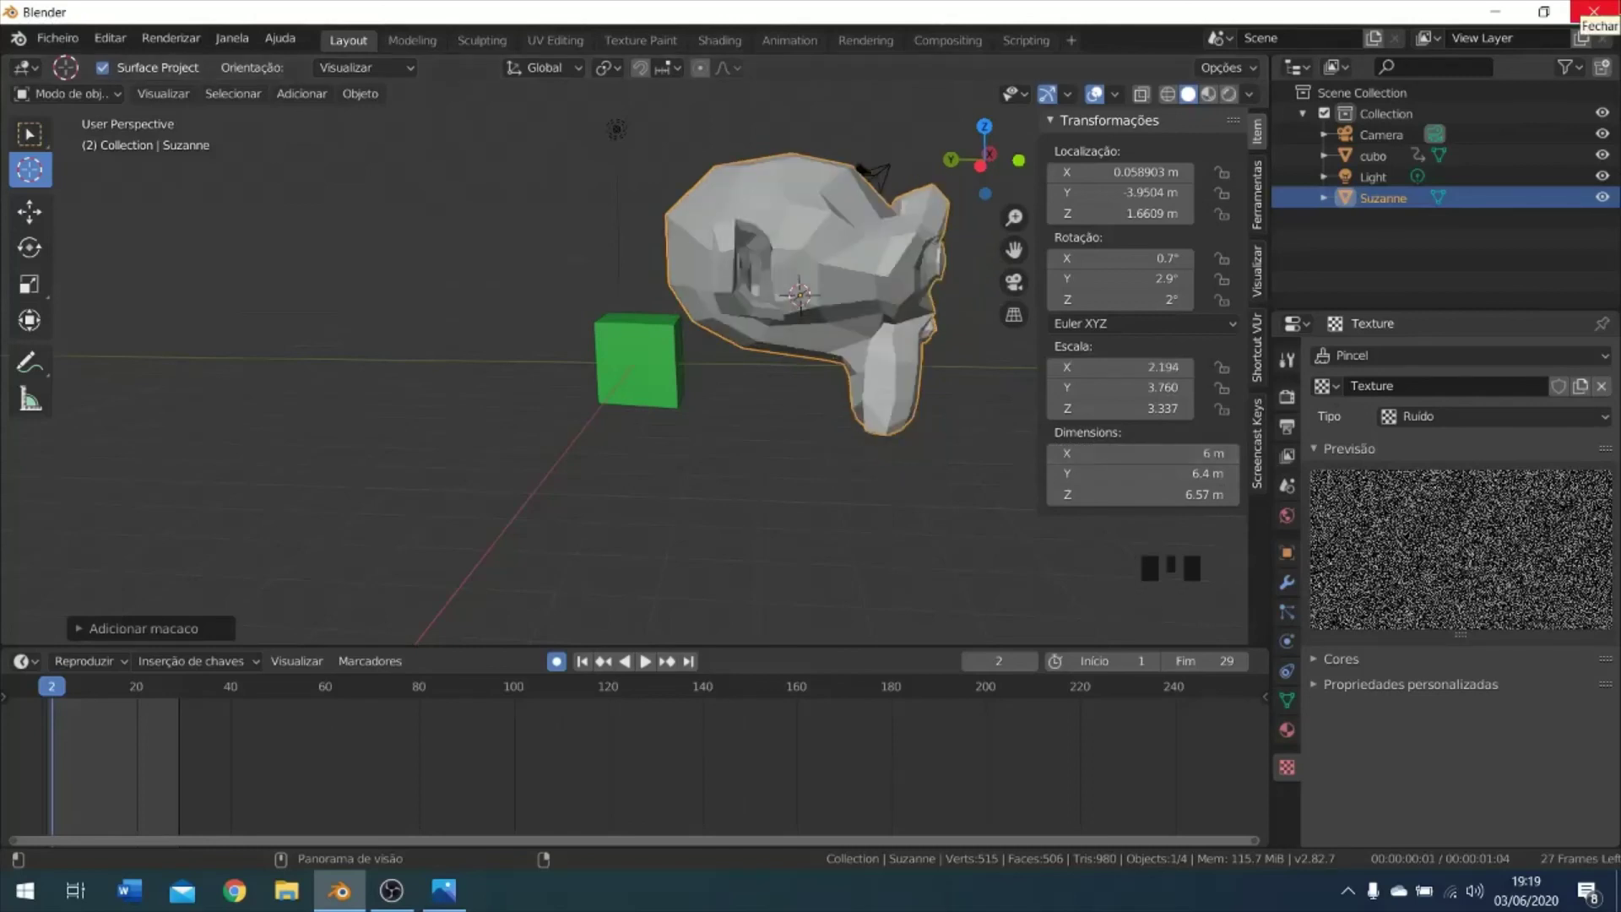
left_click(1225, 475)
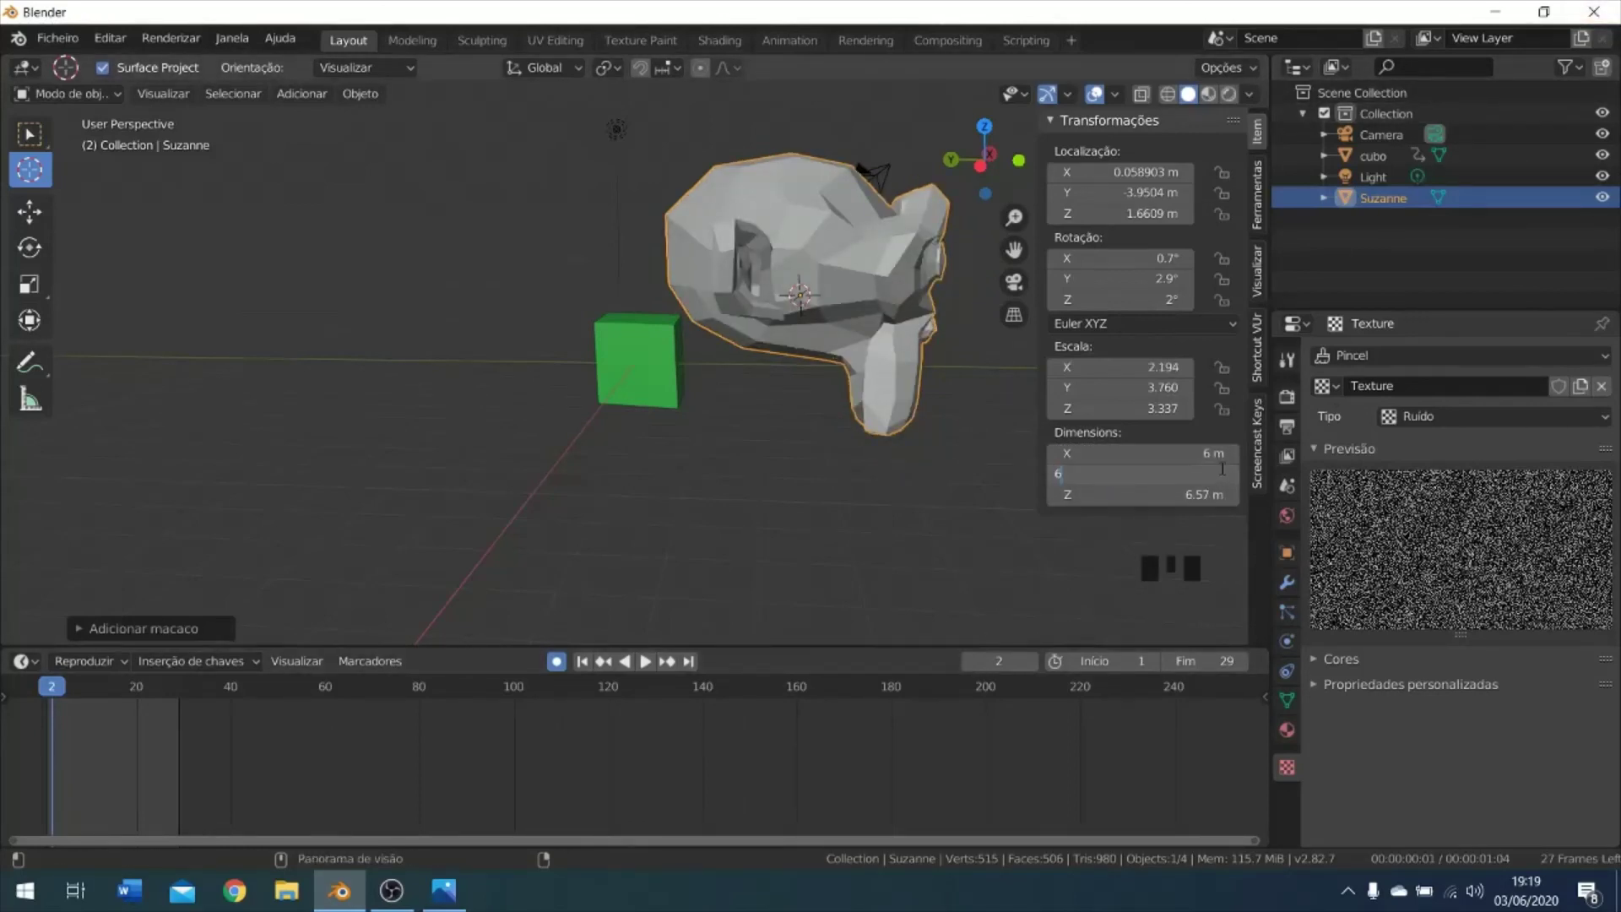
left_click(1188, 496)
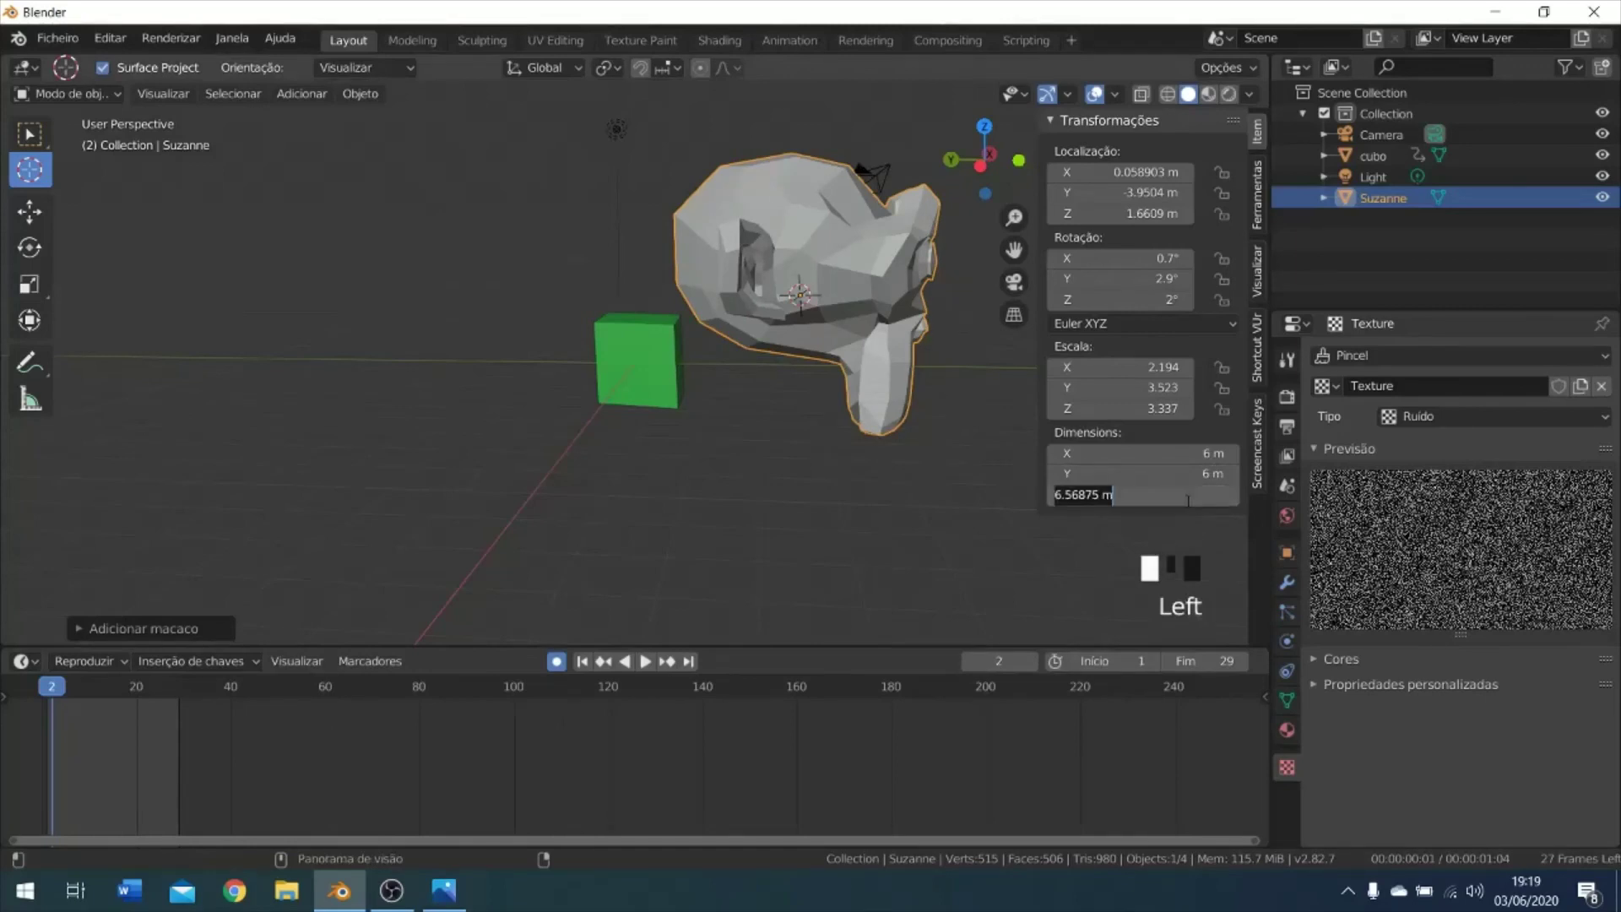
left_click(1188, 500)
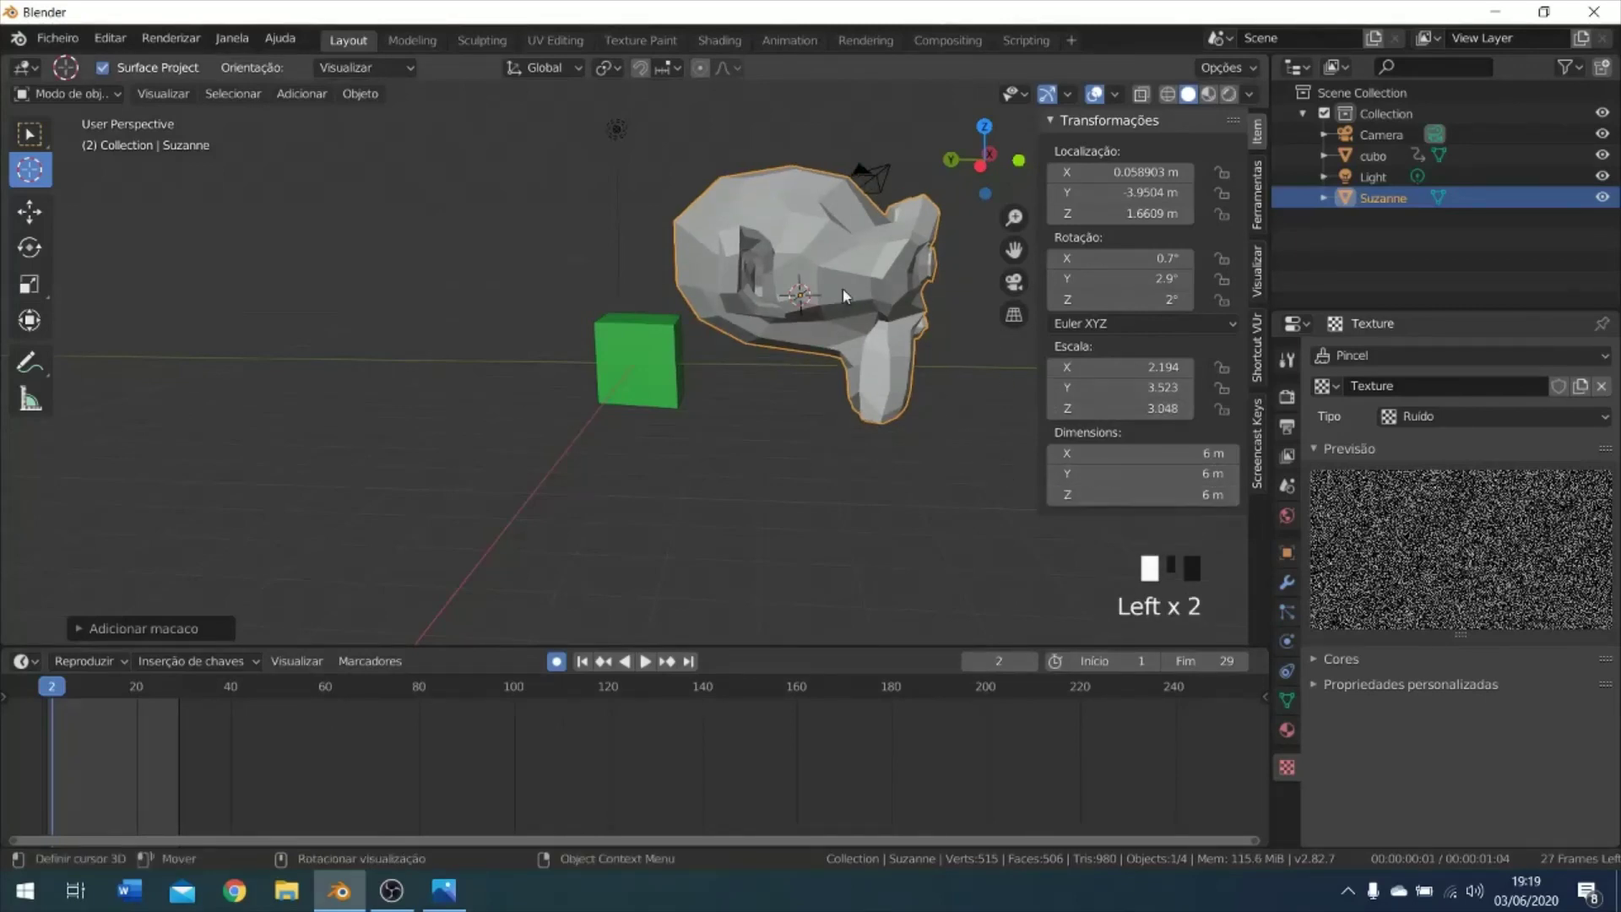
Scale the monkey freely by a factor of about -0.40, to dimensions of about 2.42 m on each axis.
scroll(841, 303, "down", 2)
scroll(810, 301, "up", 2)
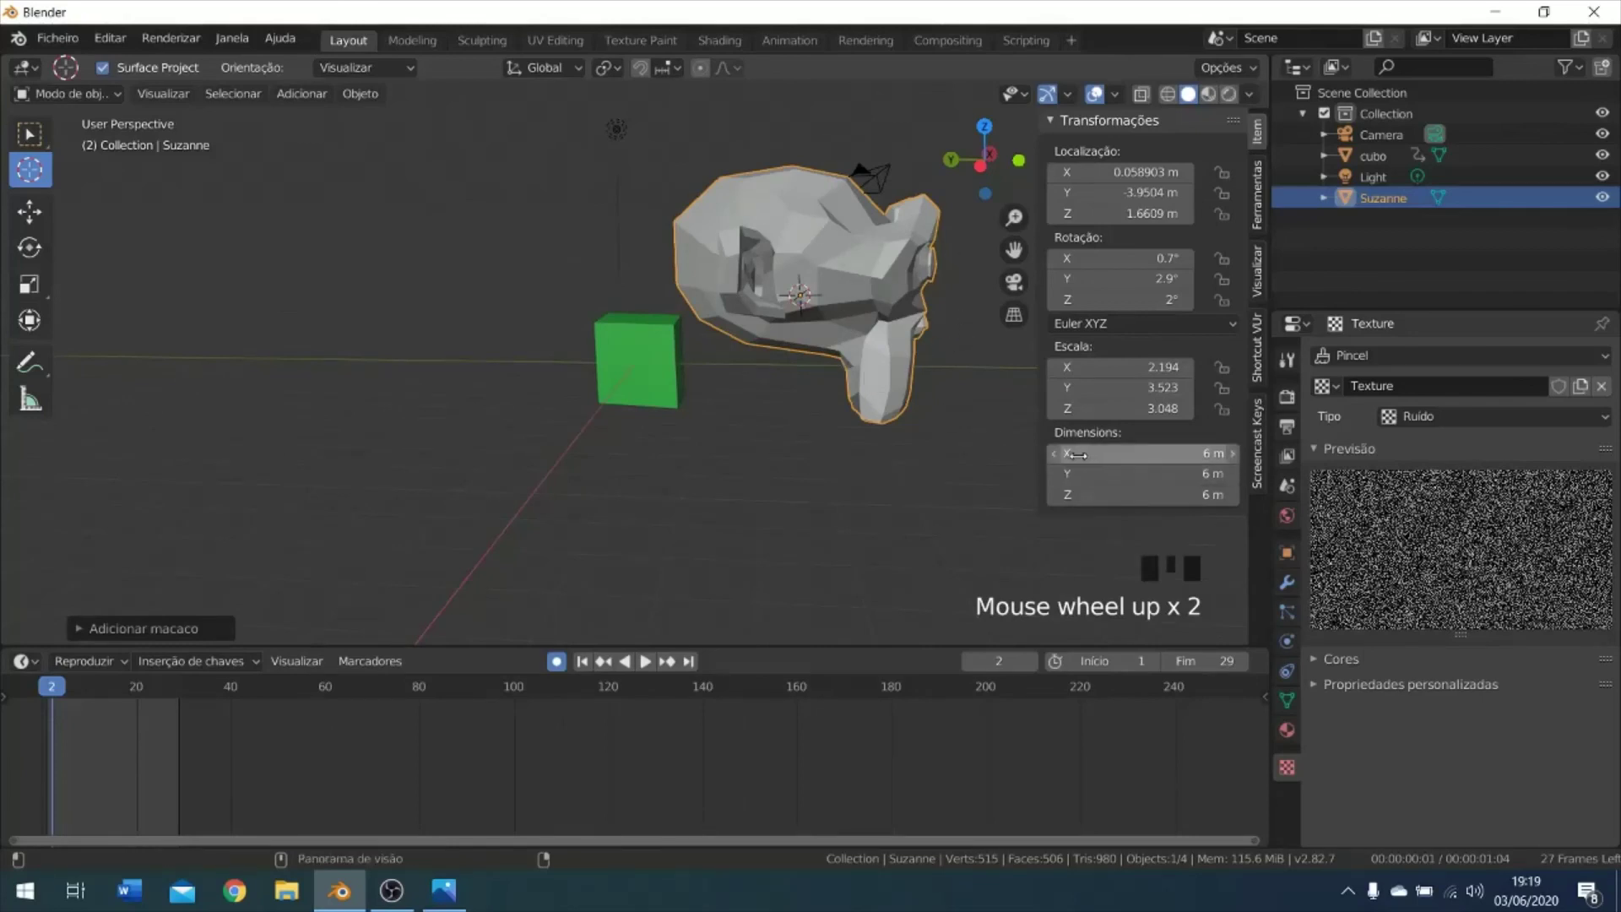
key("s")
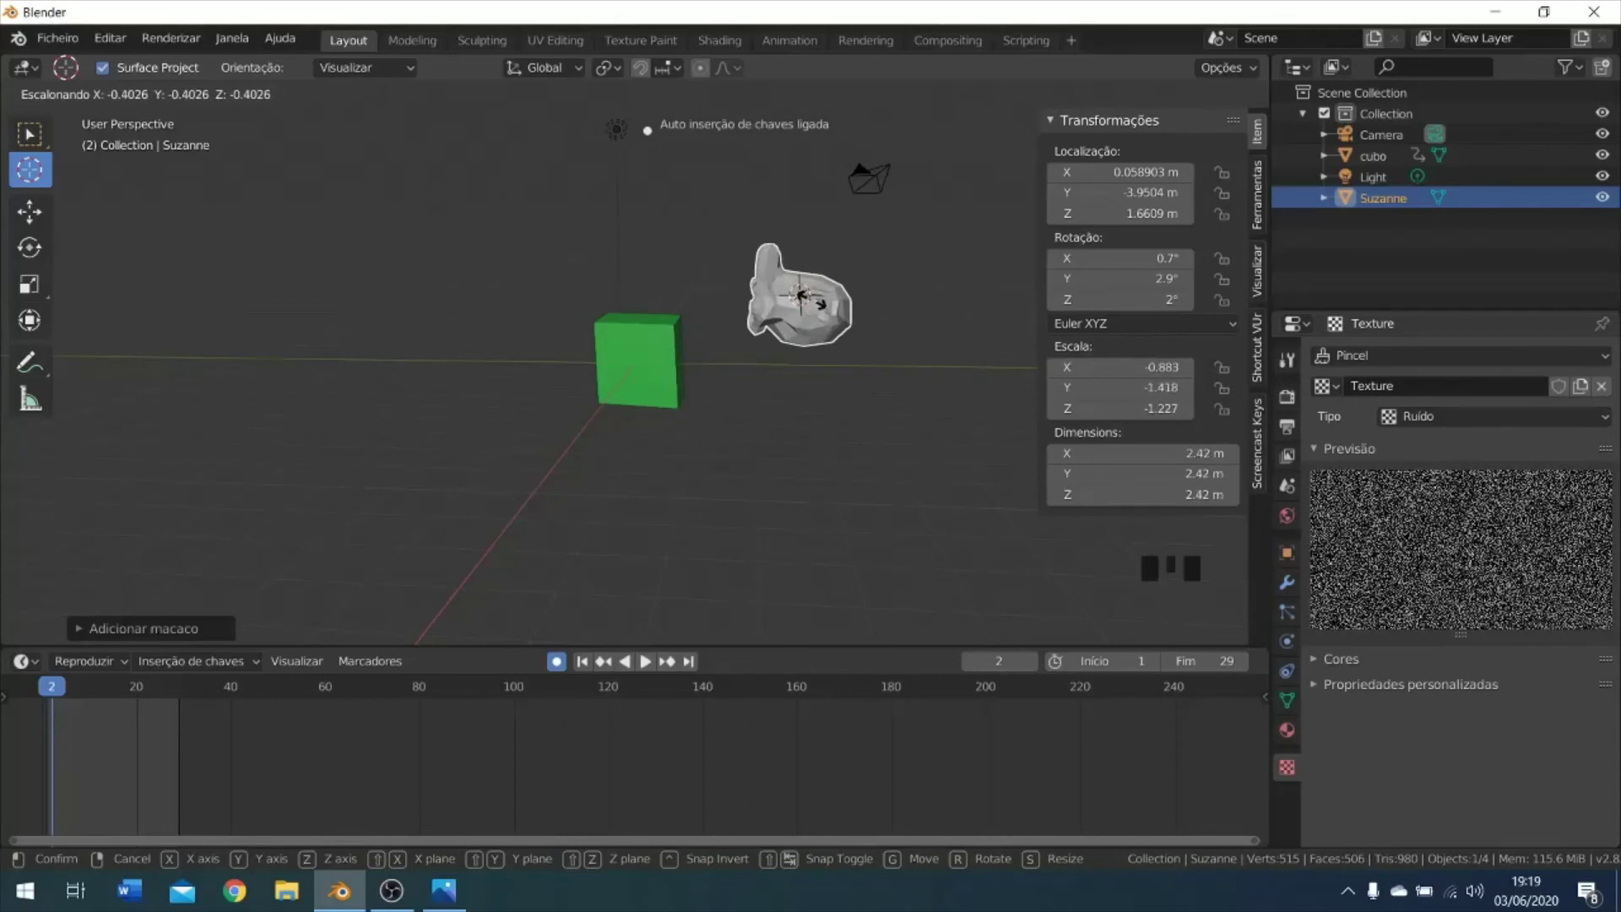
left_click(817, 304)
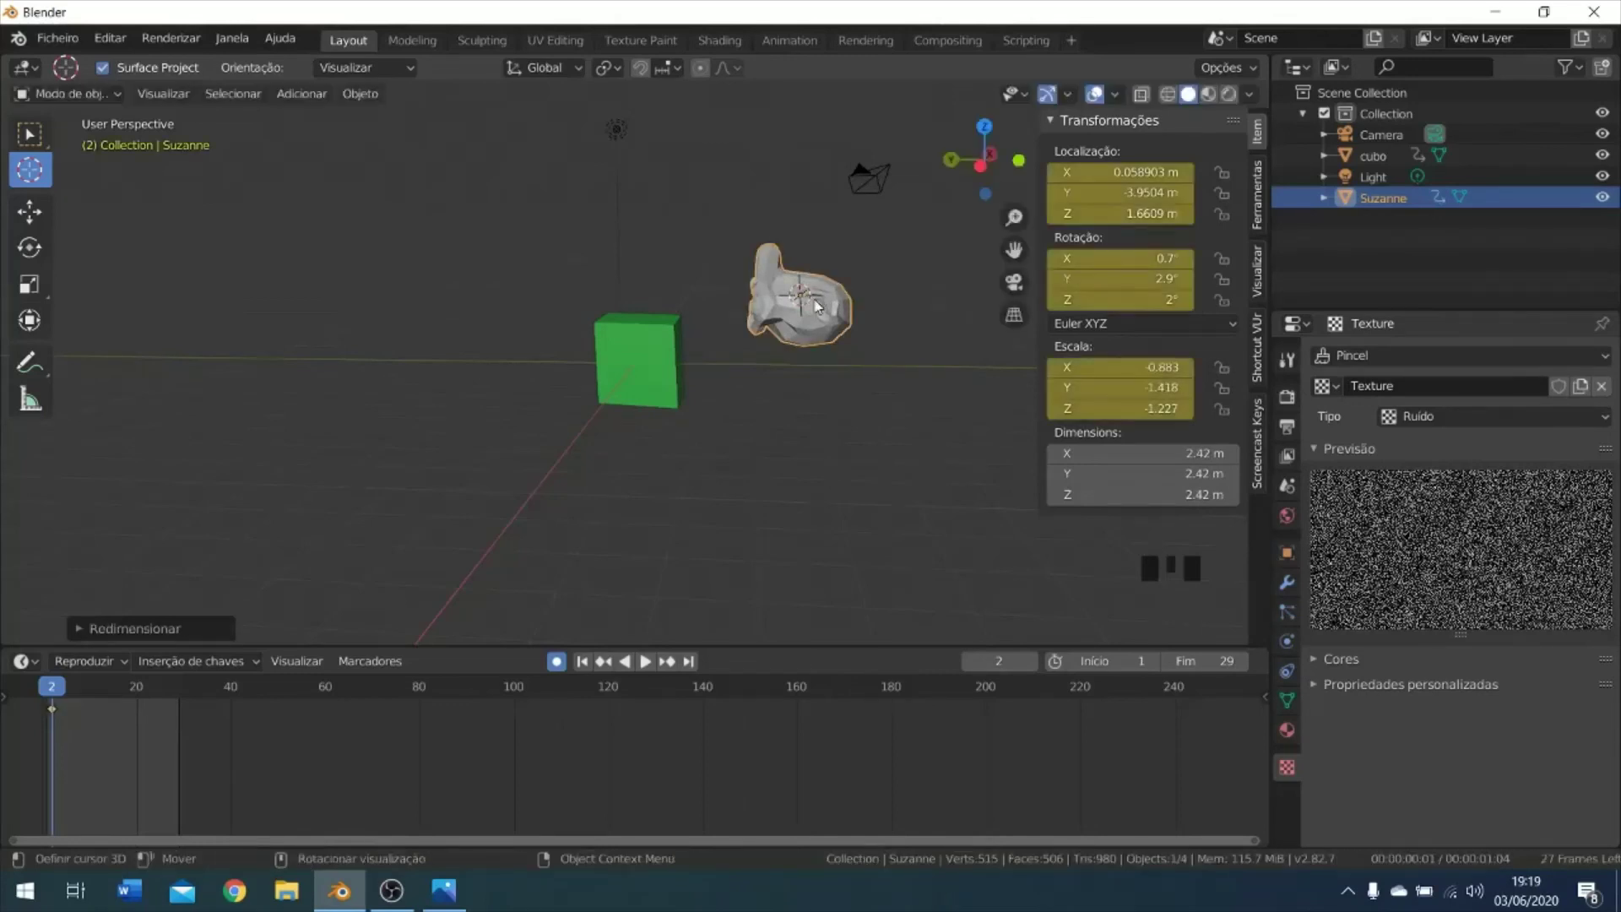
key("s")
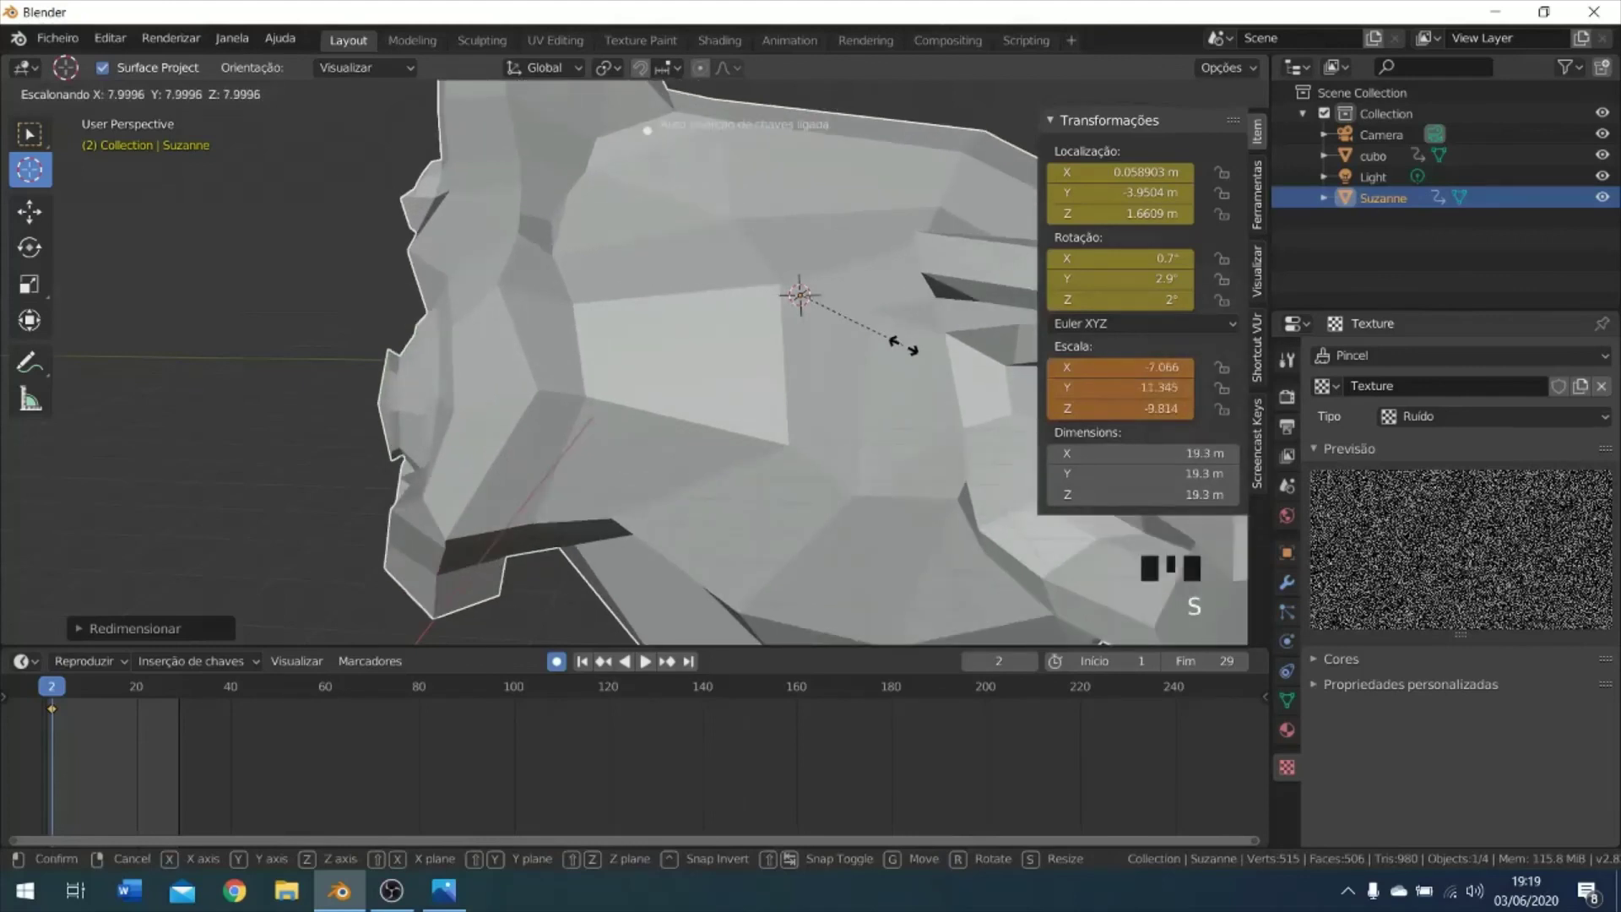
right_click(903, 344)
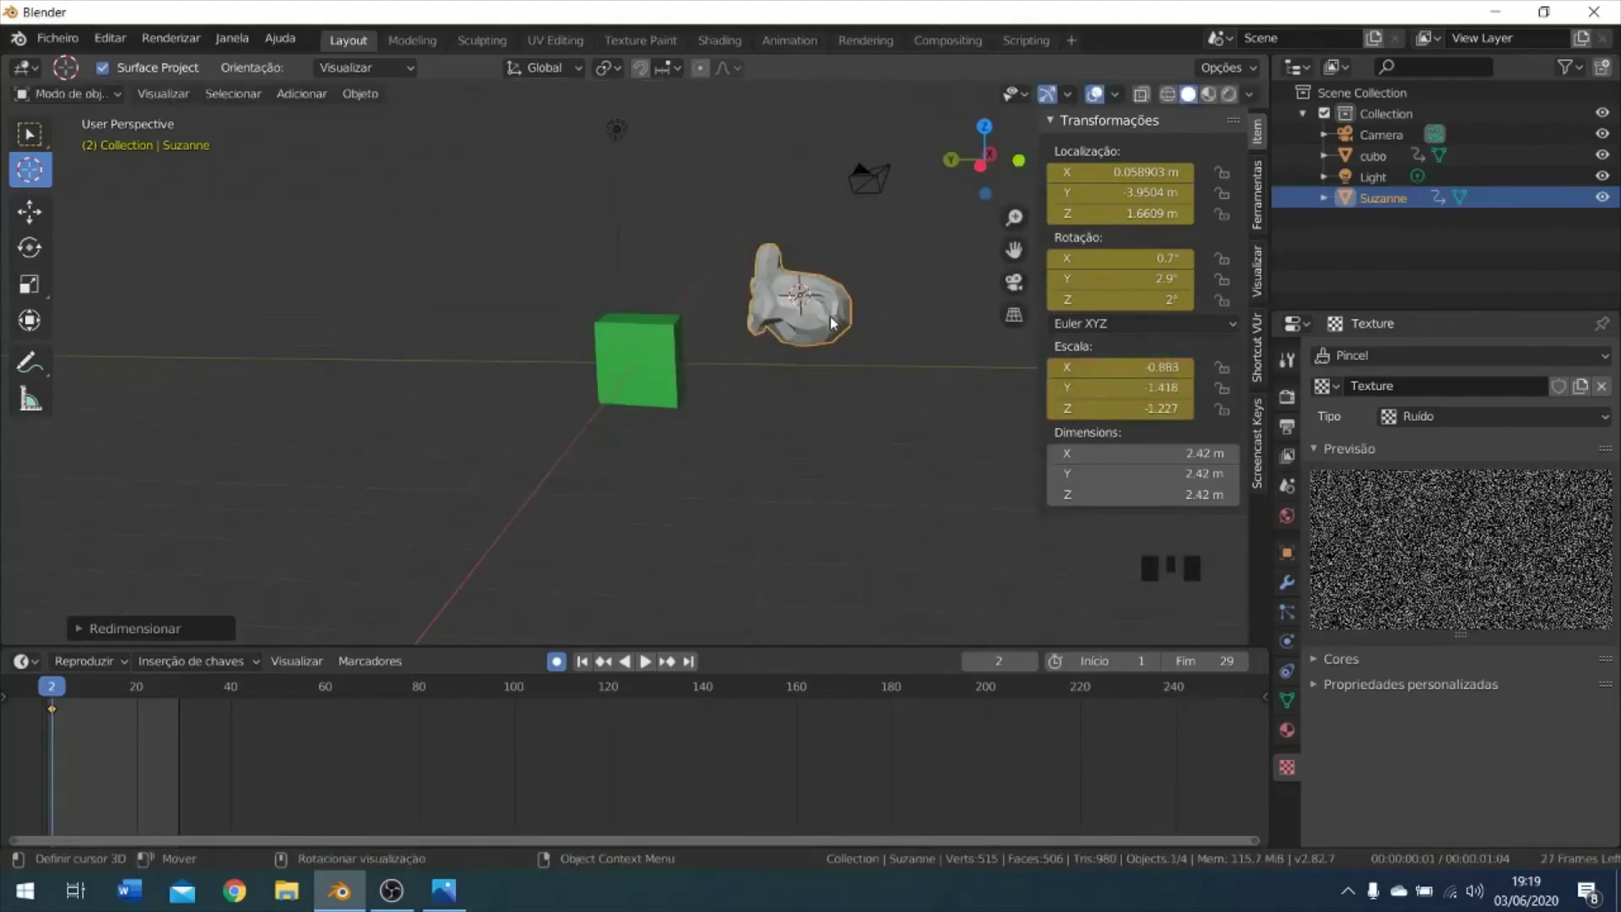
key("s")
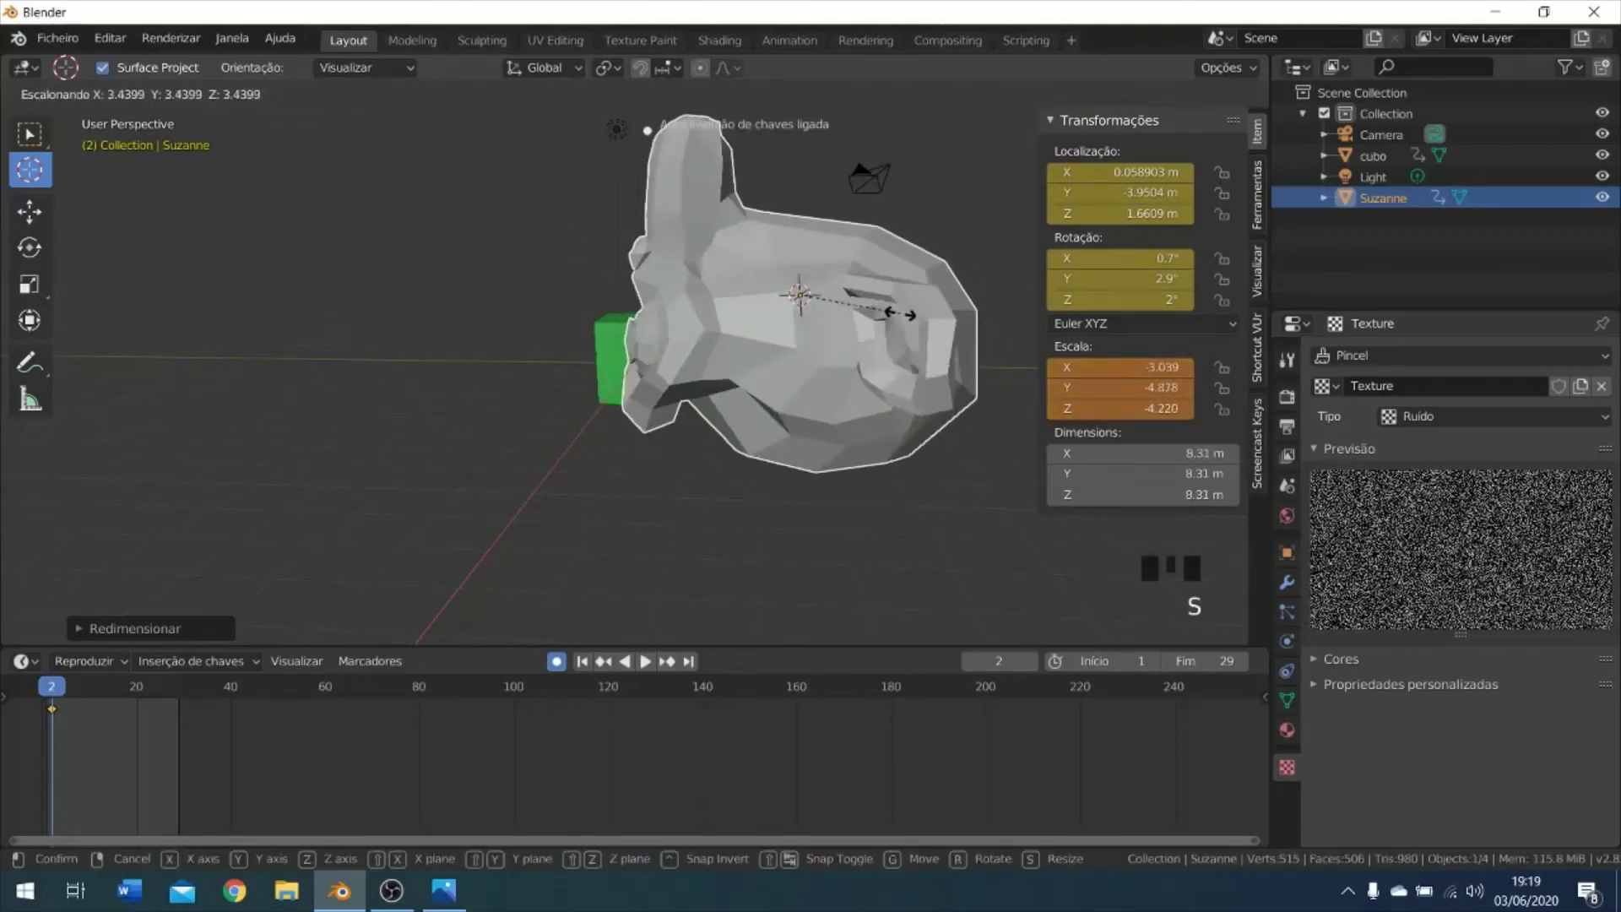
right_click(899, 314)
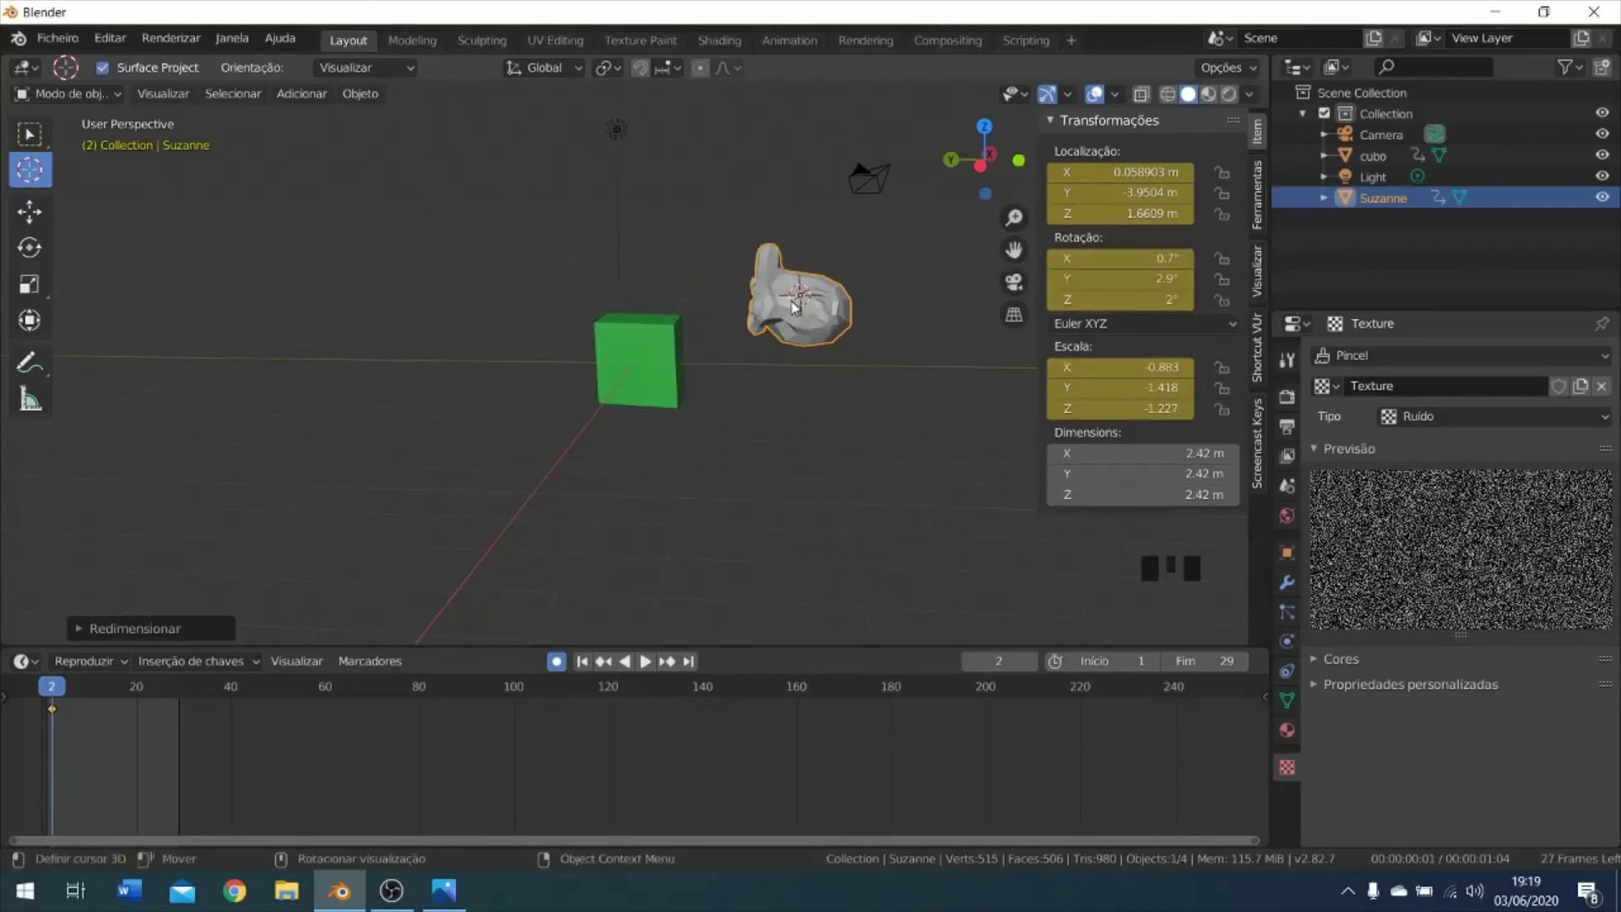
Rotate the monkey freely in the view to about 132° in X, 19.3° in Y and 6.47° in Z.
key("r")
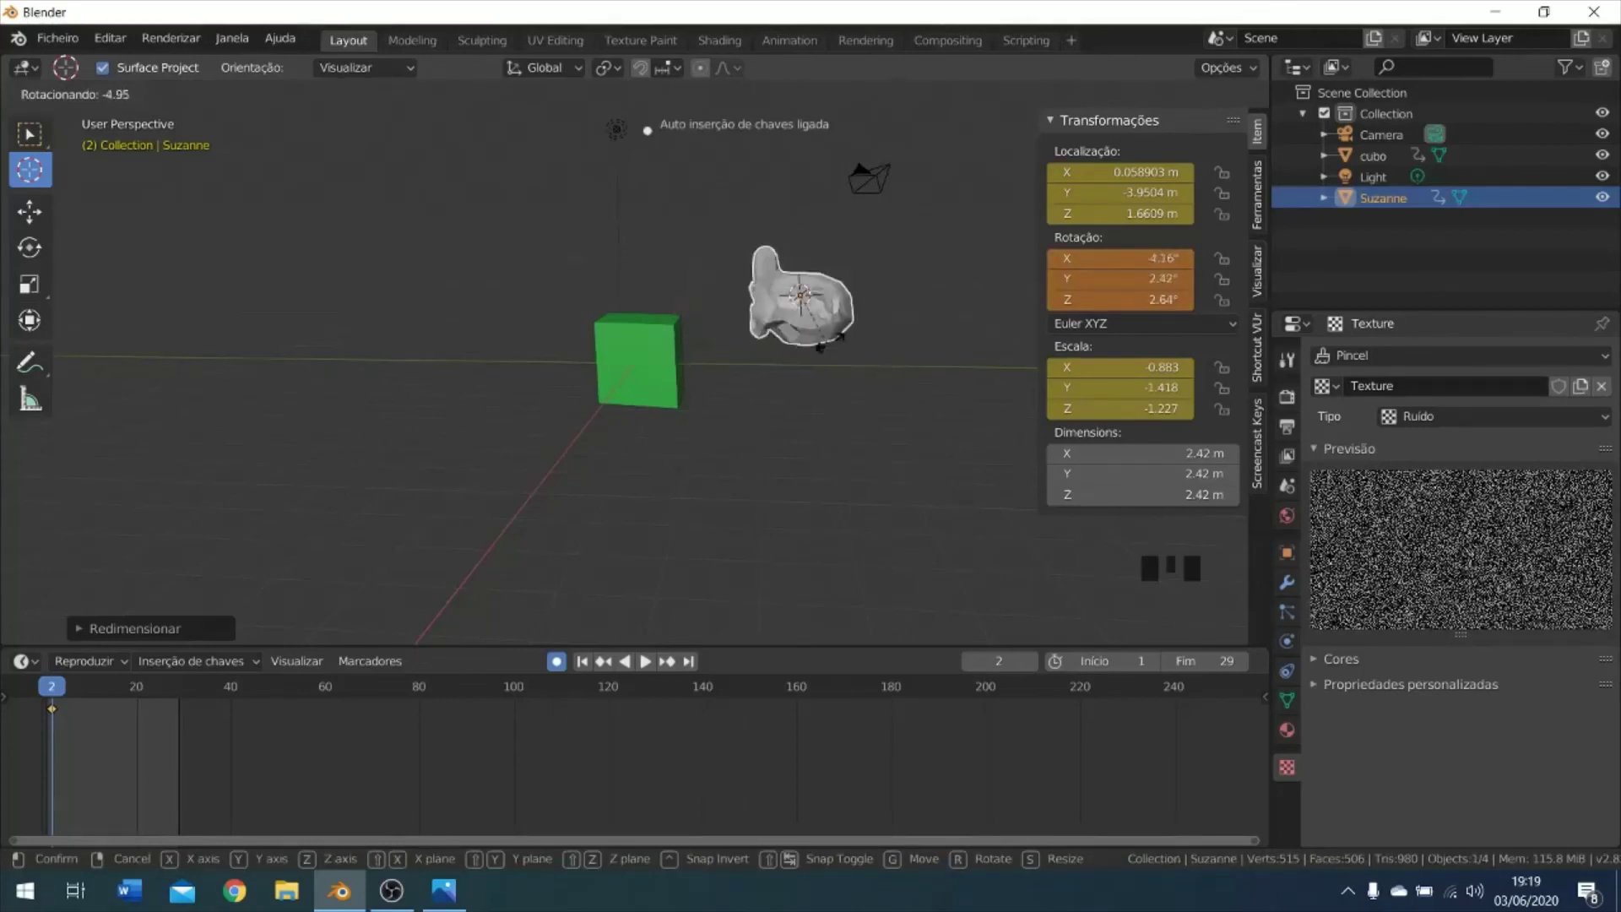
left_click(781, 294)
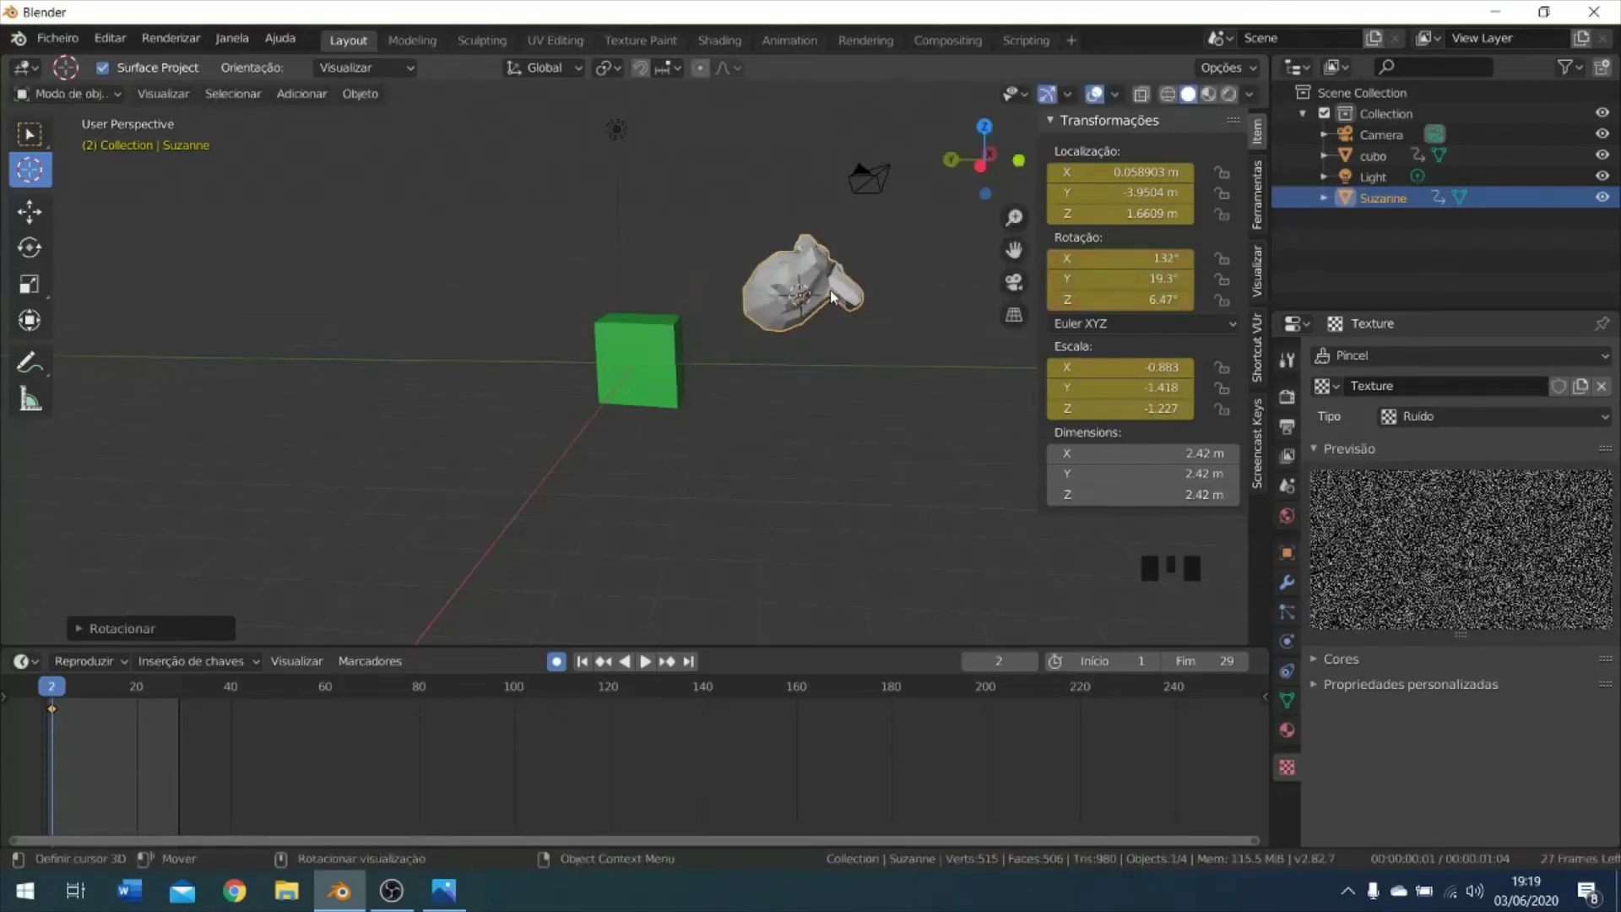
Rotate the monkey freely about the global Y, X and Z axes to about 209° in X, 46.3° in Y and 175° in Z.
key("r")
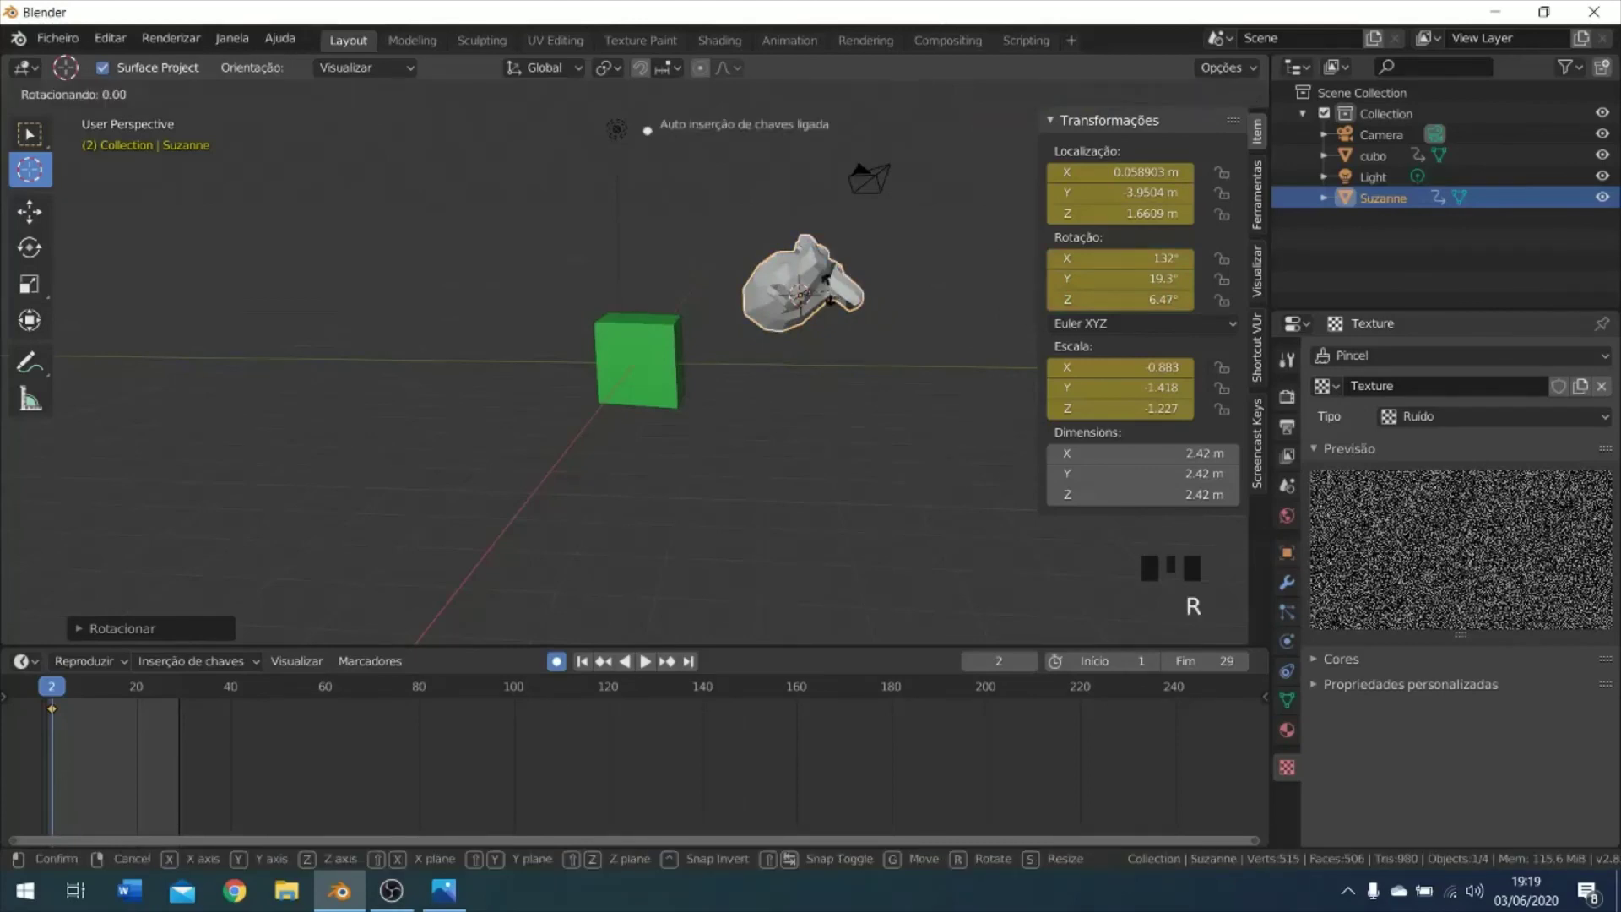
key("y")
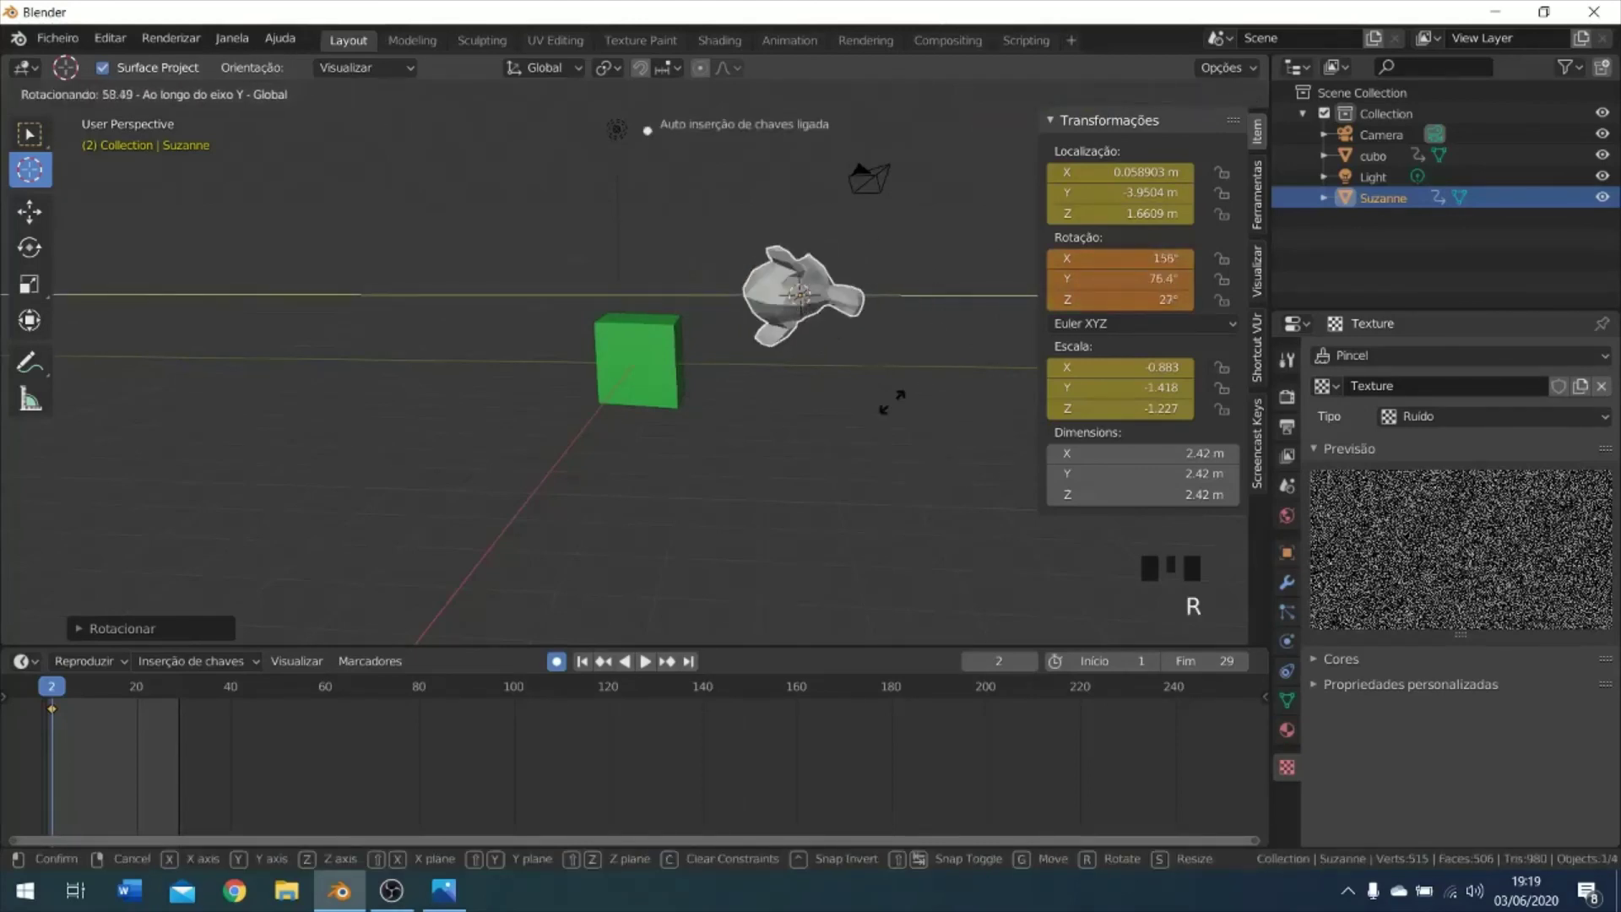
left_click(889, 408)
key("r")
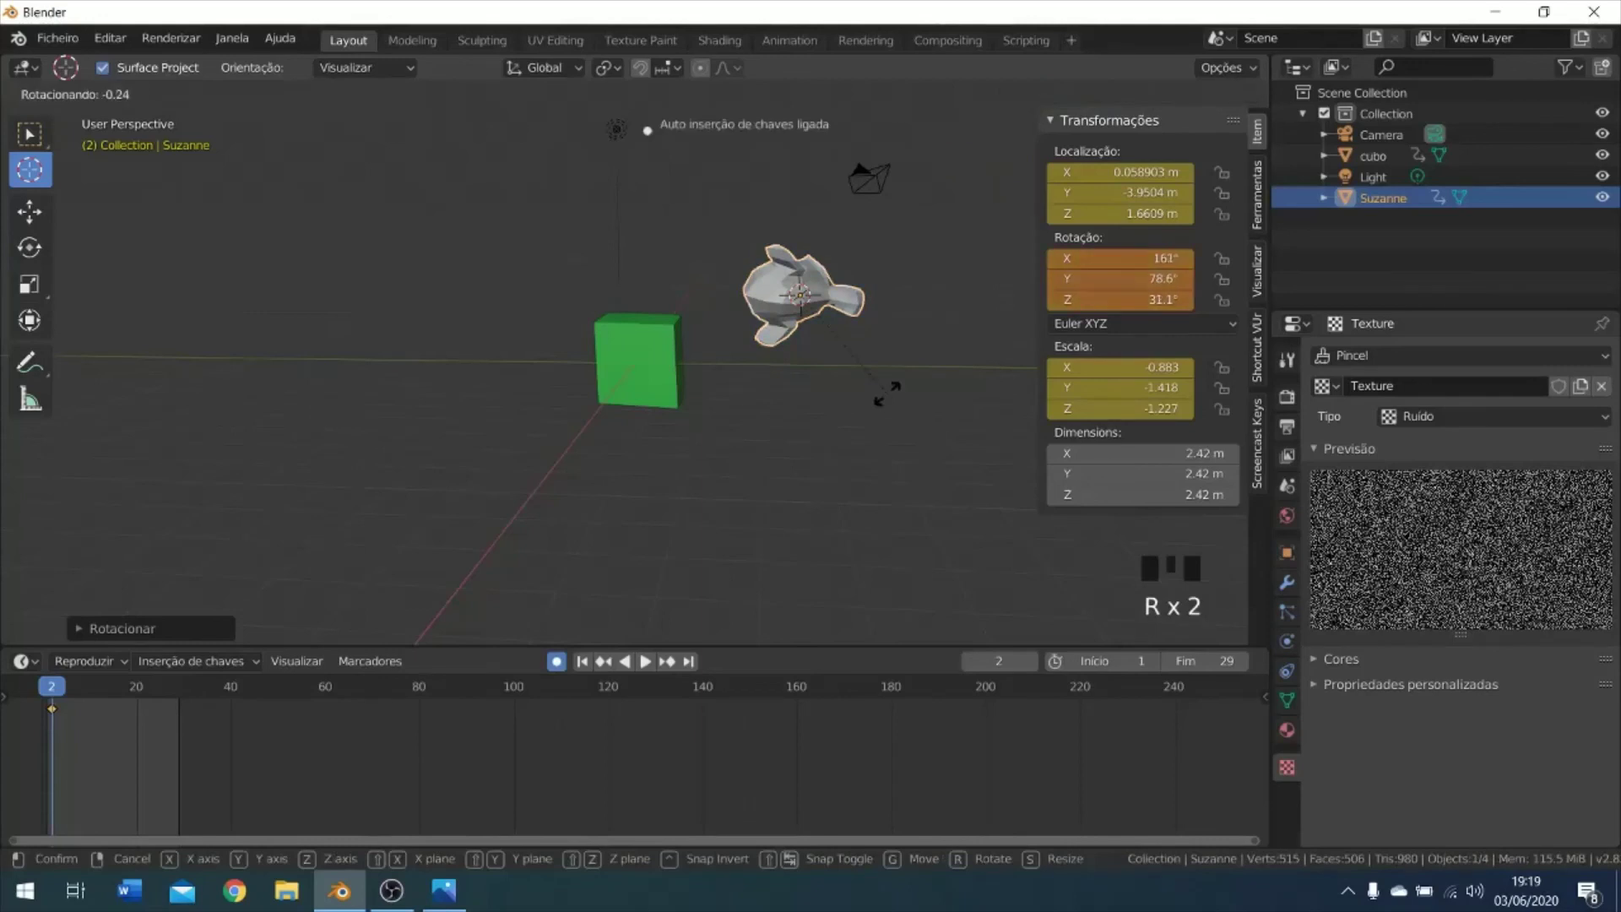
key("x")
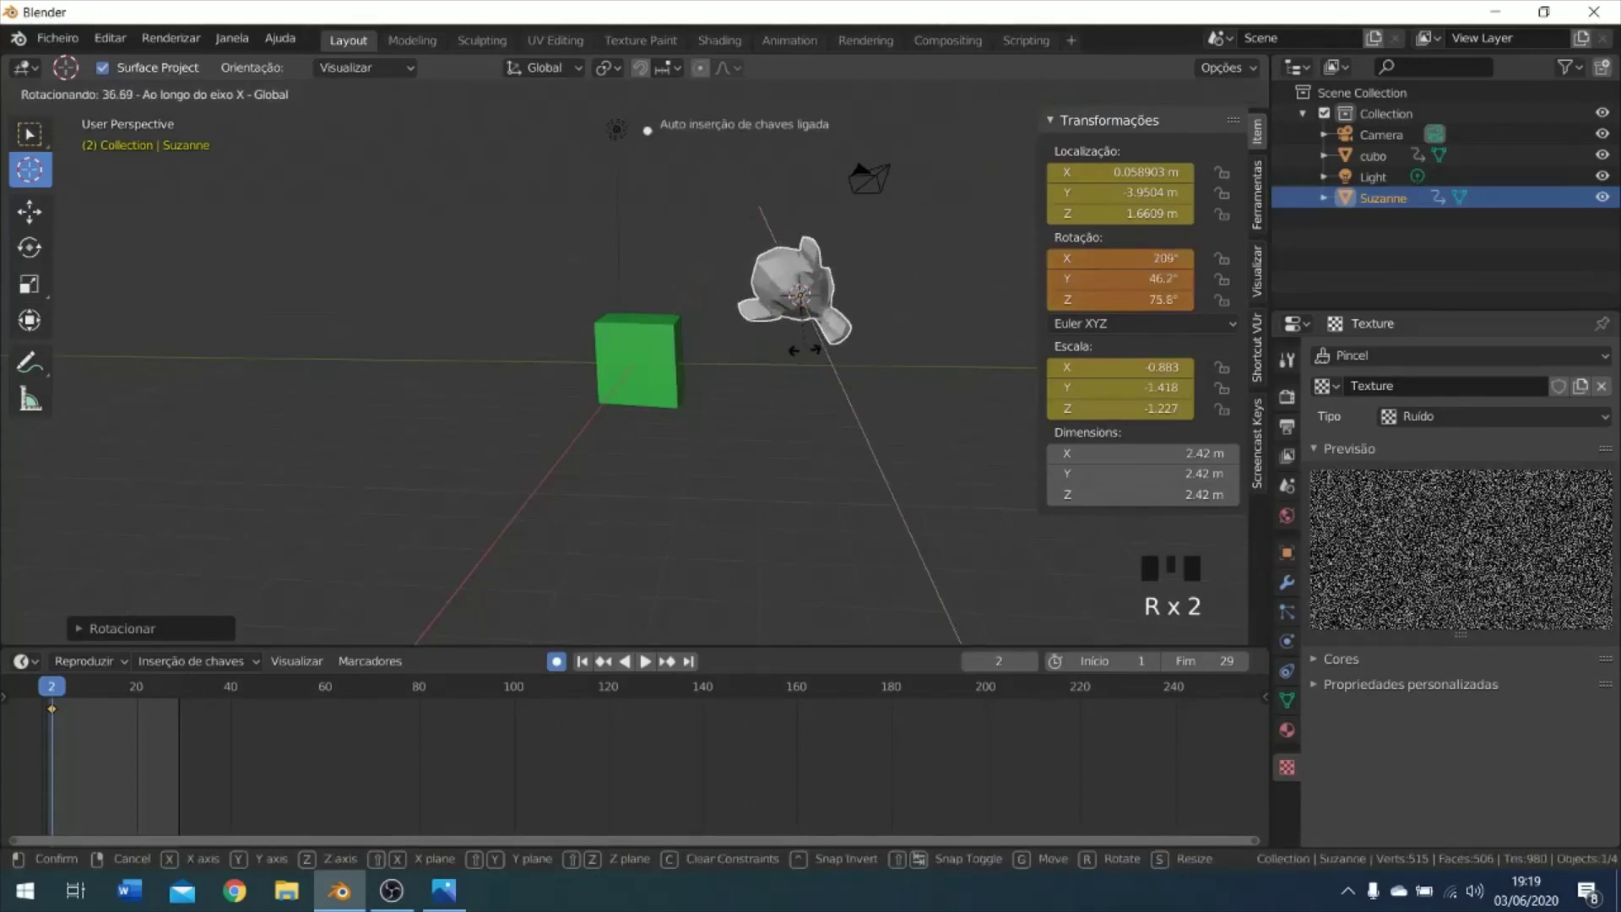
left_click(803, 350)
key("r")
key("z")
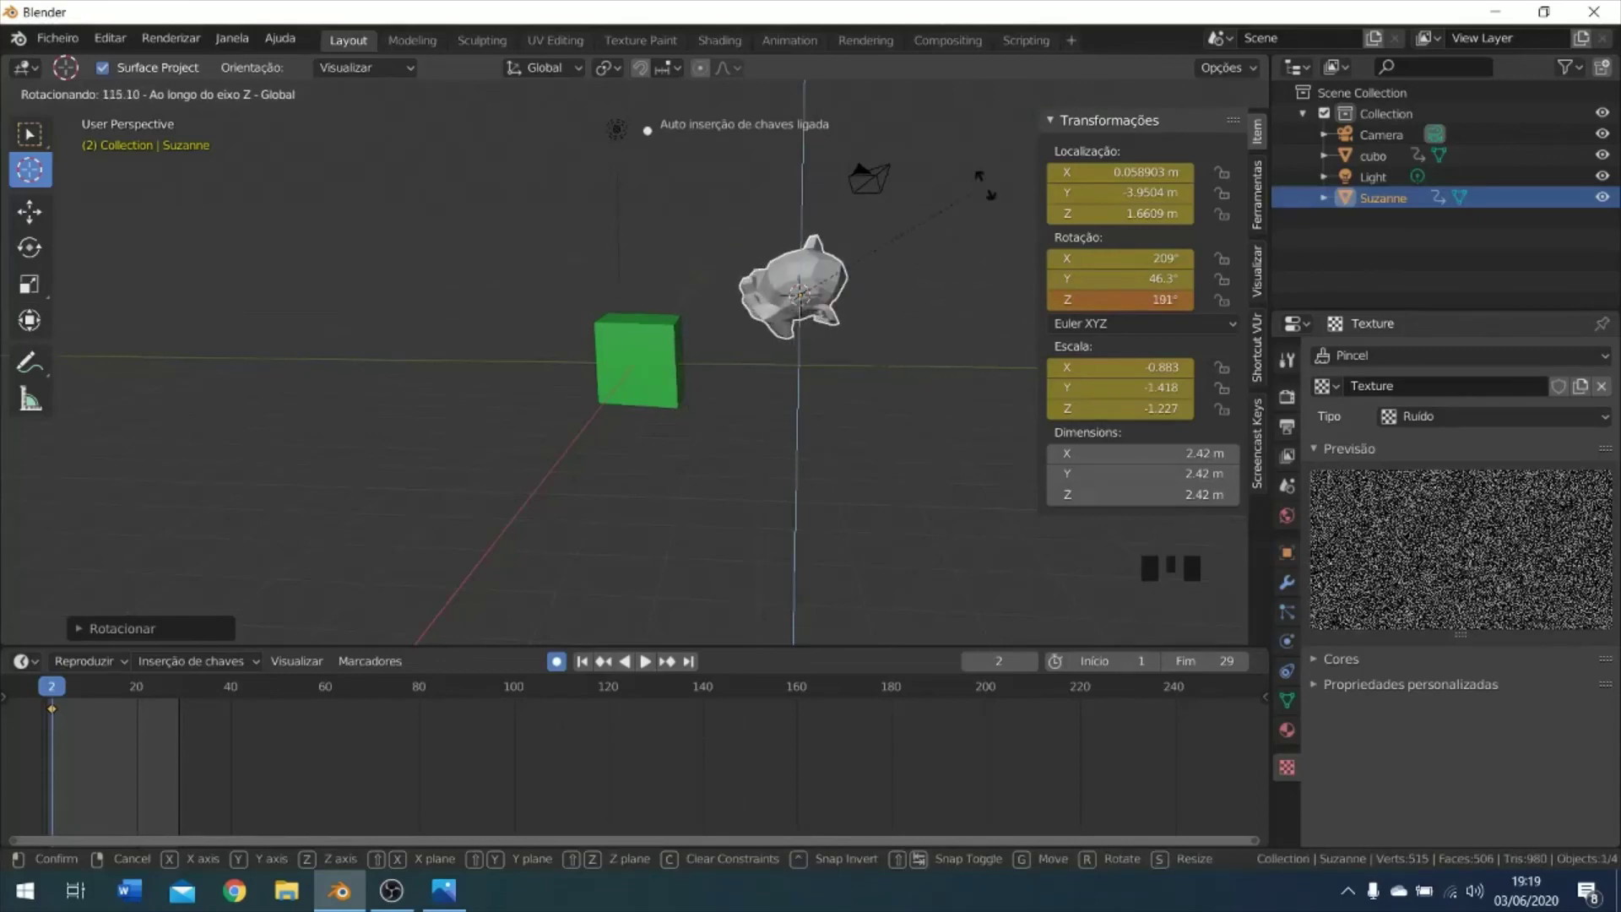
left_click(924, 257)
Set the monkey's X, Y and Z rotation to 0°.
left_click(1140, 259)
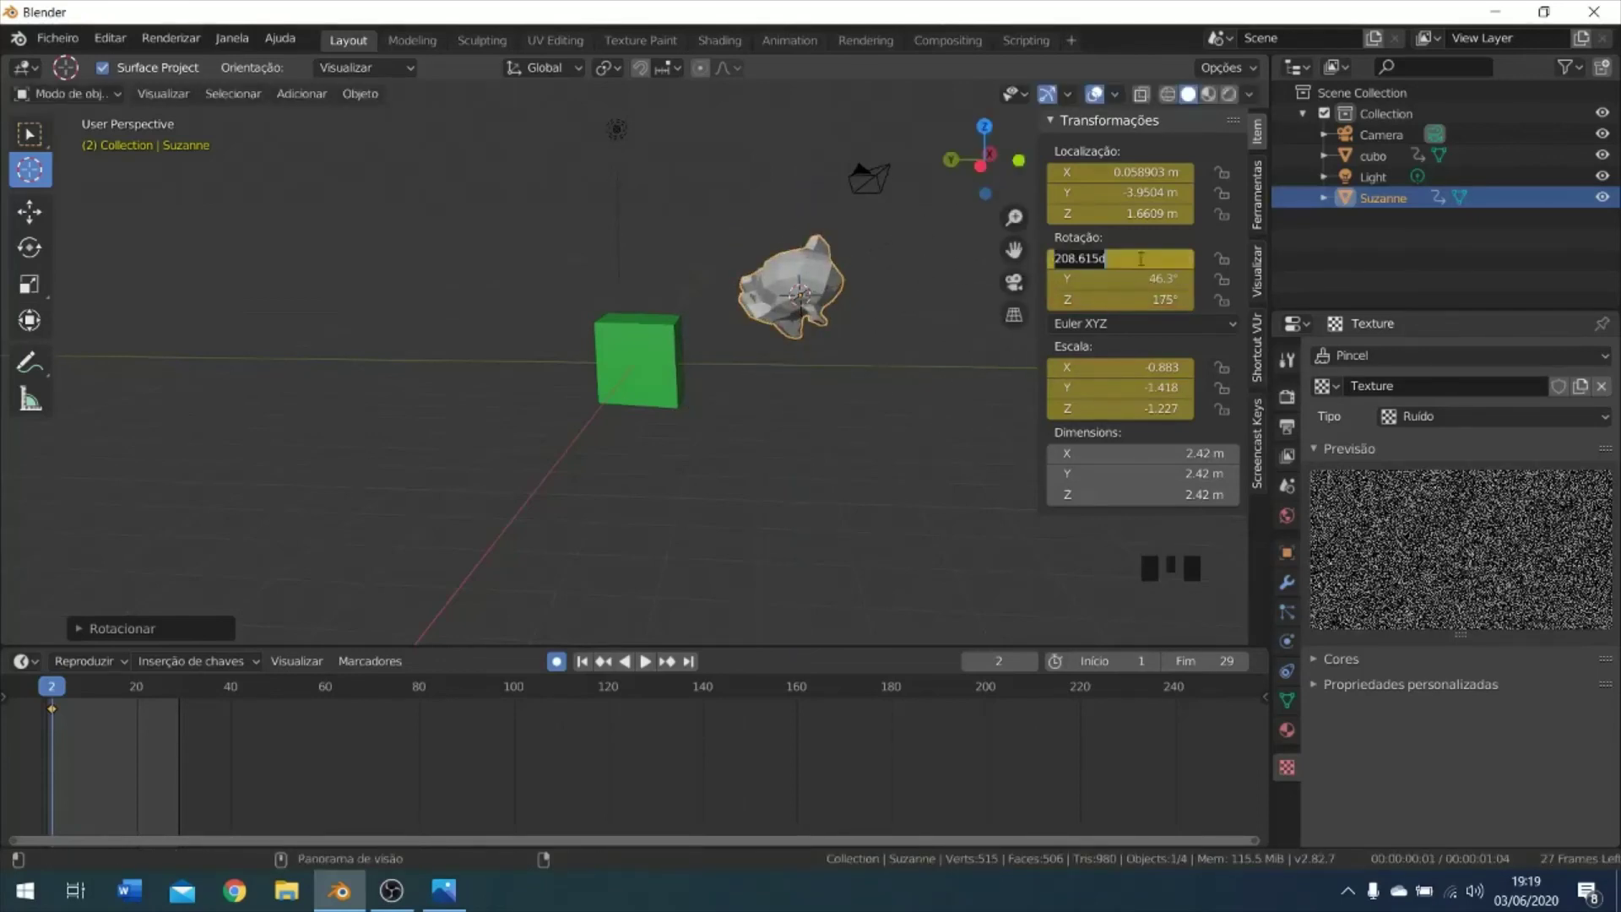
type("0")
left_click(1121, 282)
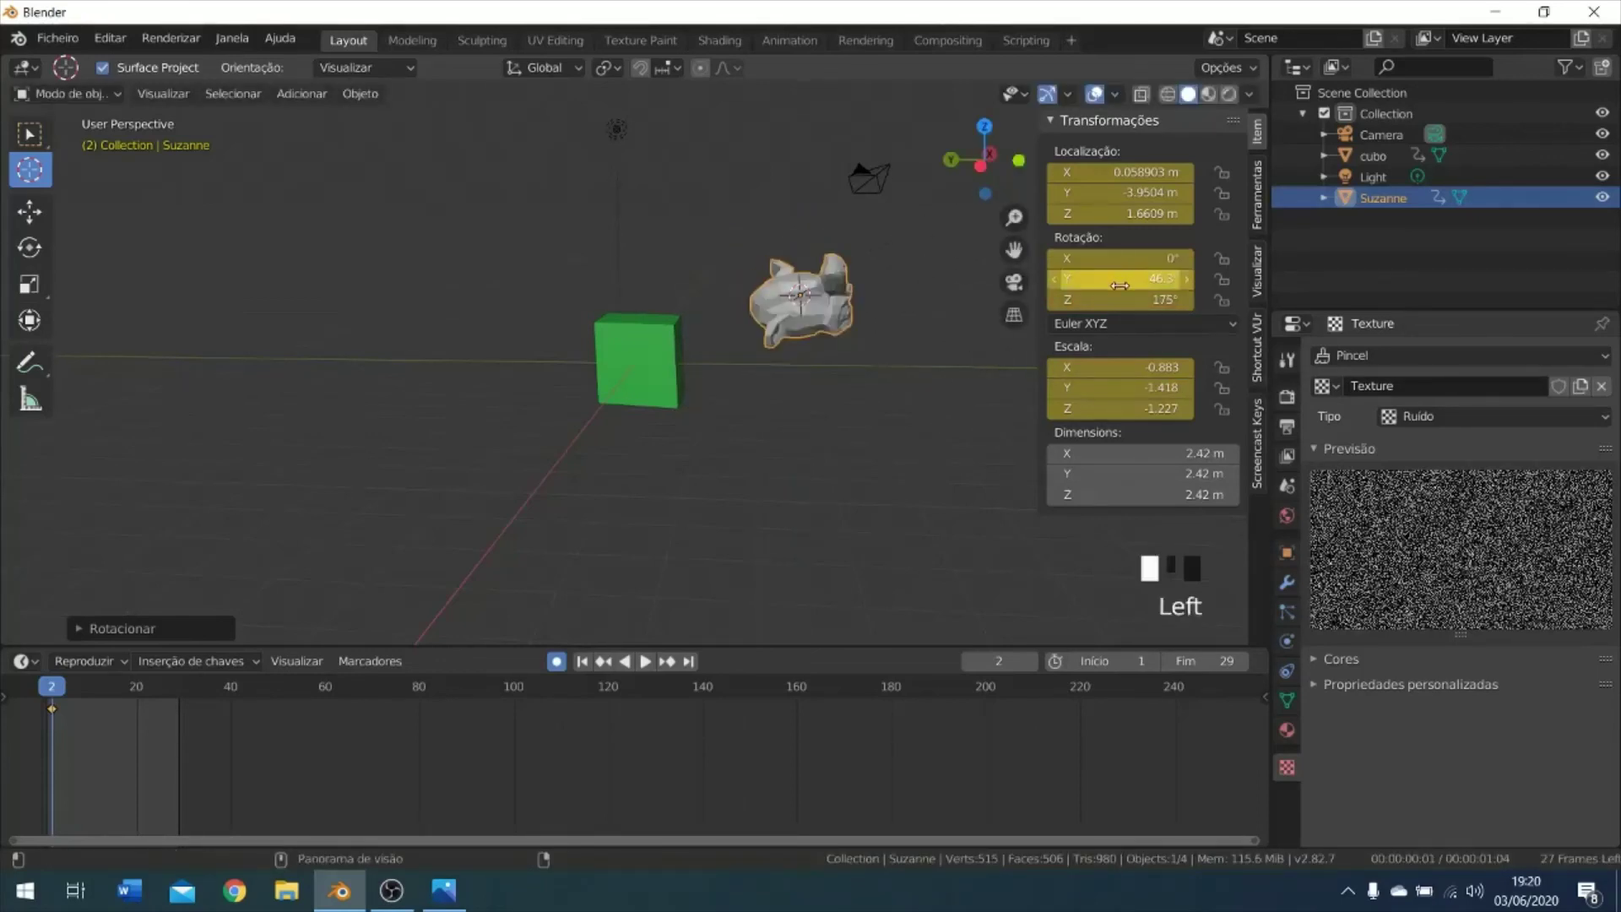
left_click(1126, 299)
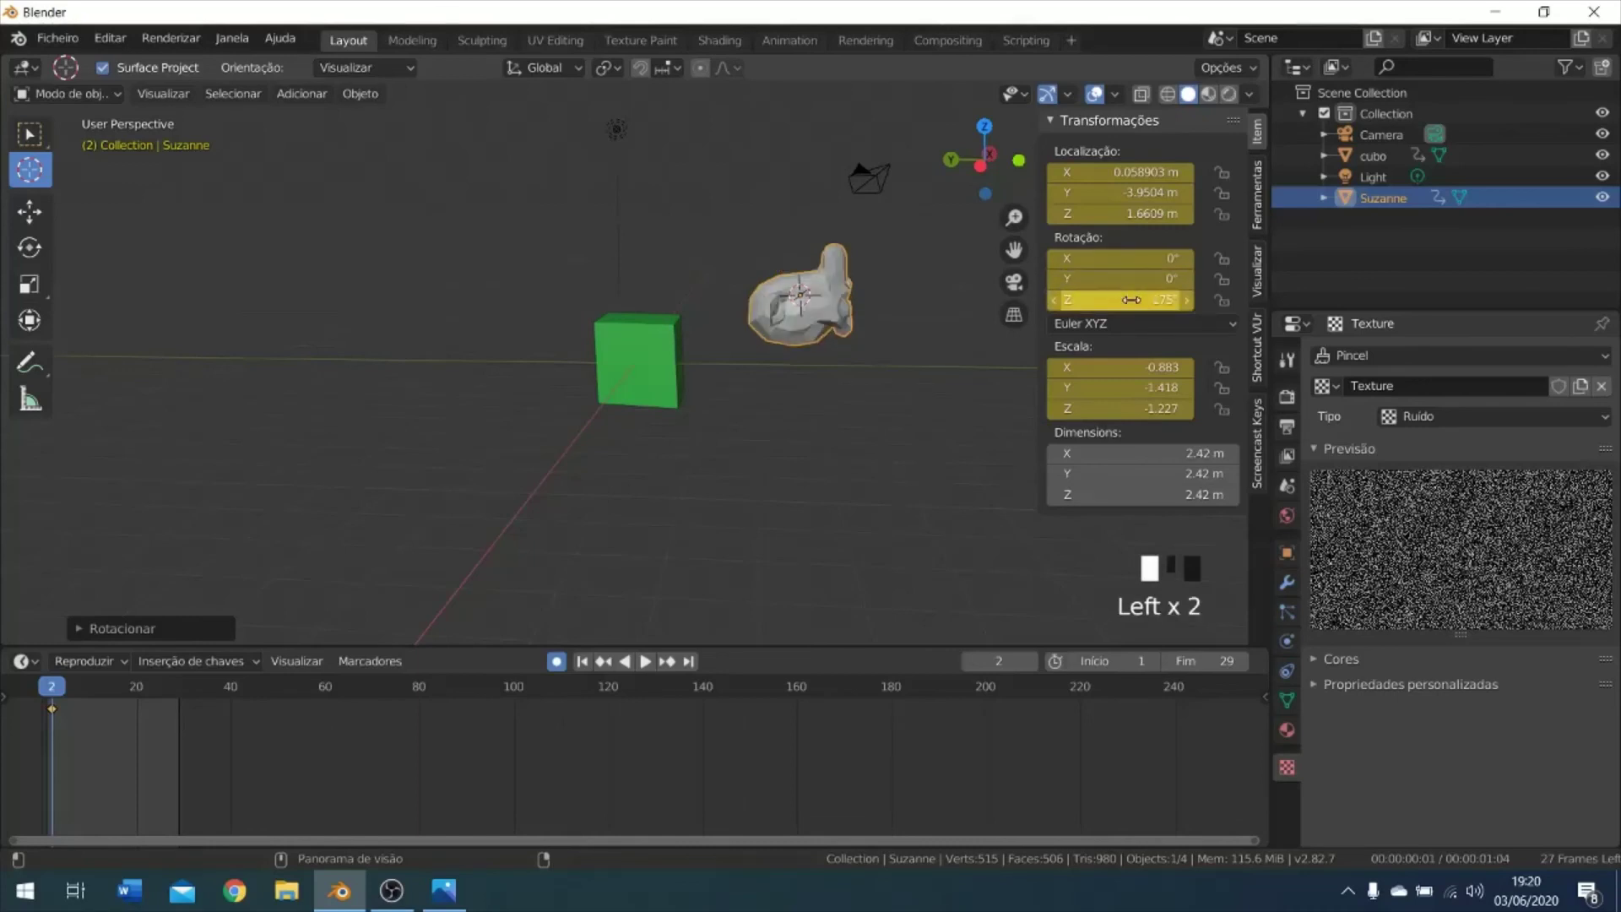
left_click(1131, 300)
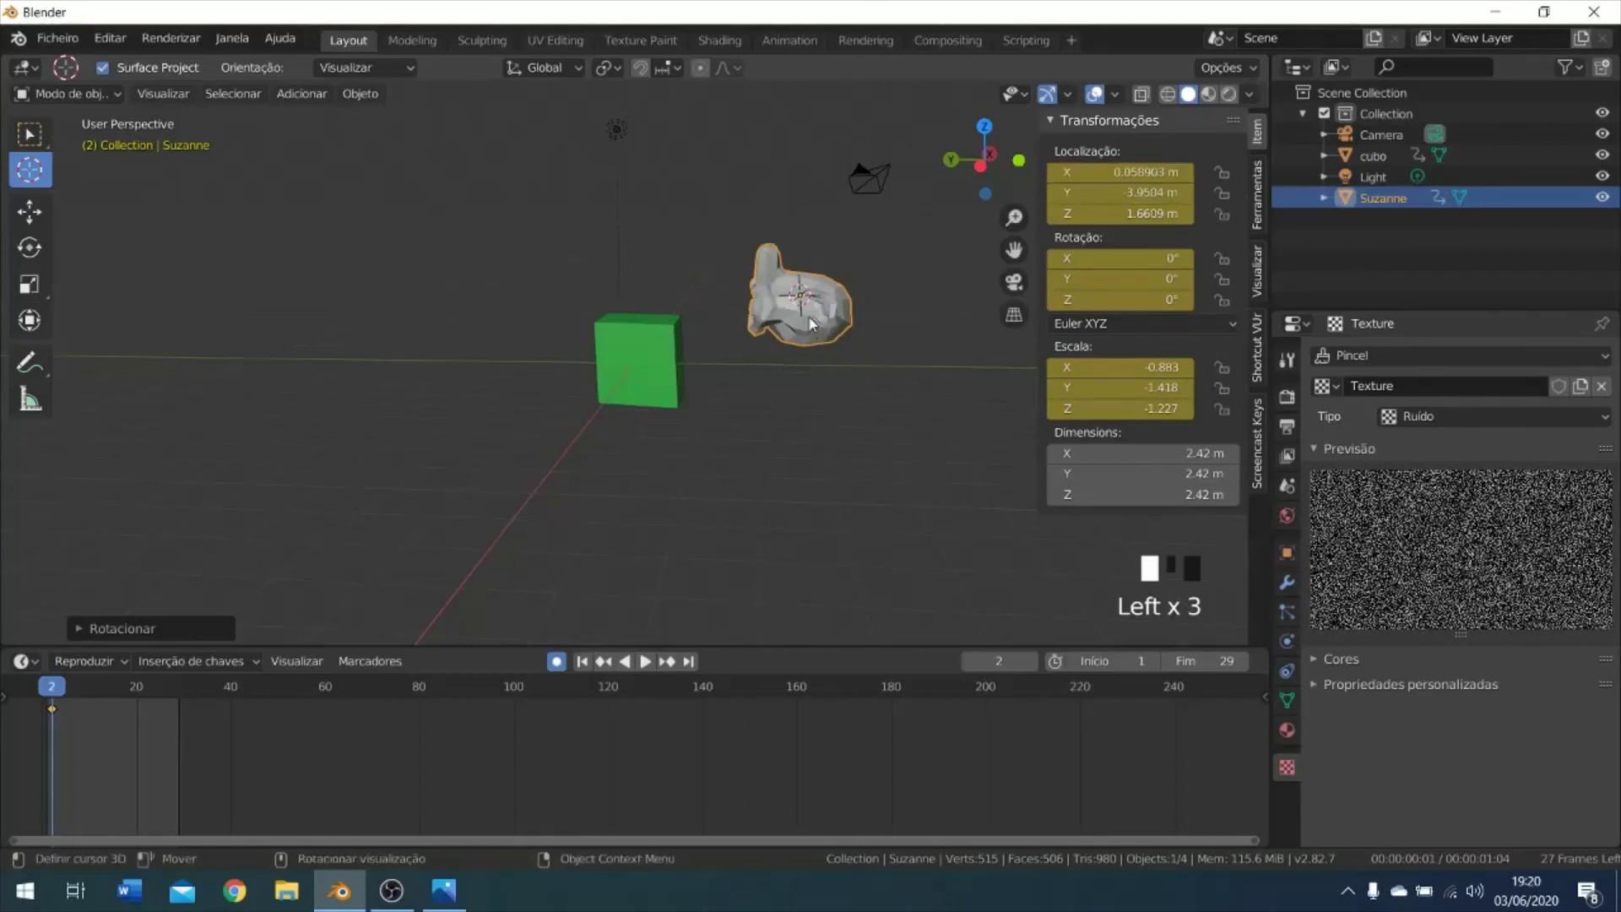
Move the monkey freely to just above the green cube, at about -0.25 m in X, -0.35 m in Y and 2.76 m in Z.
key("g")
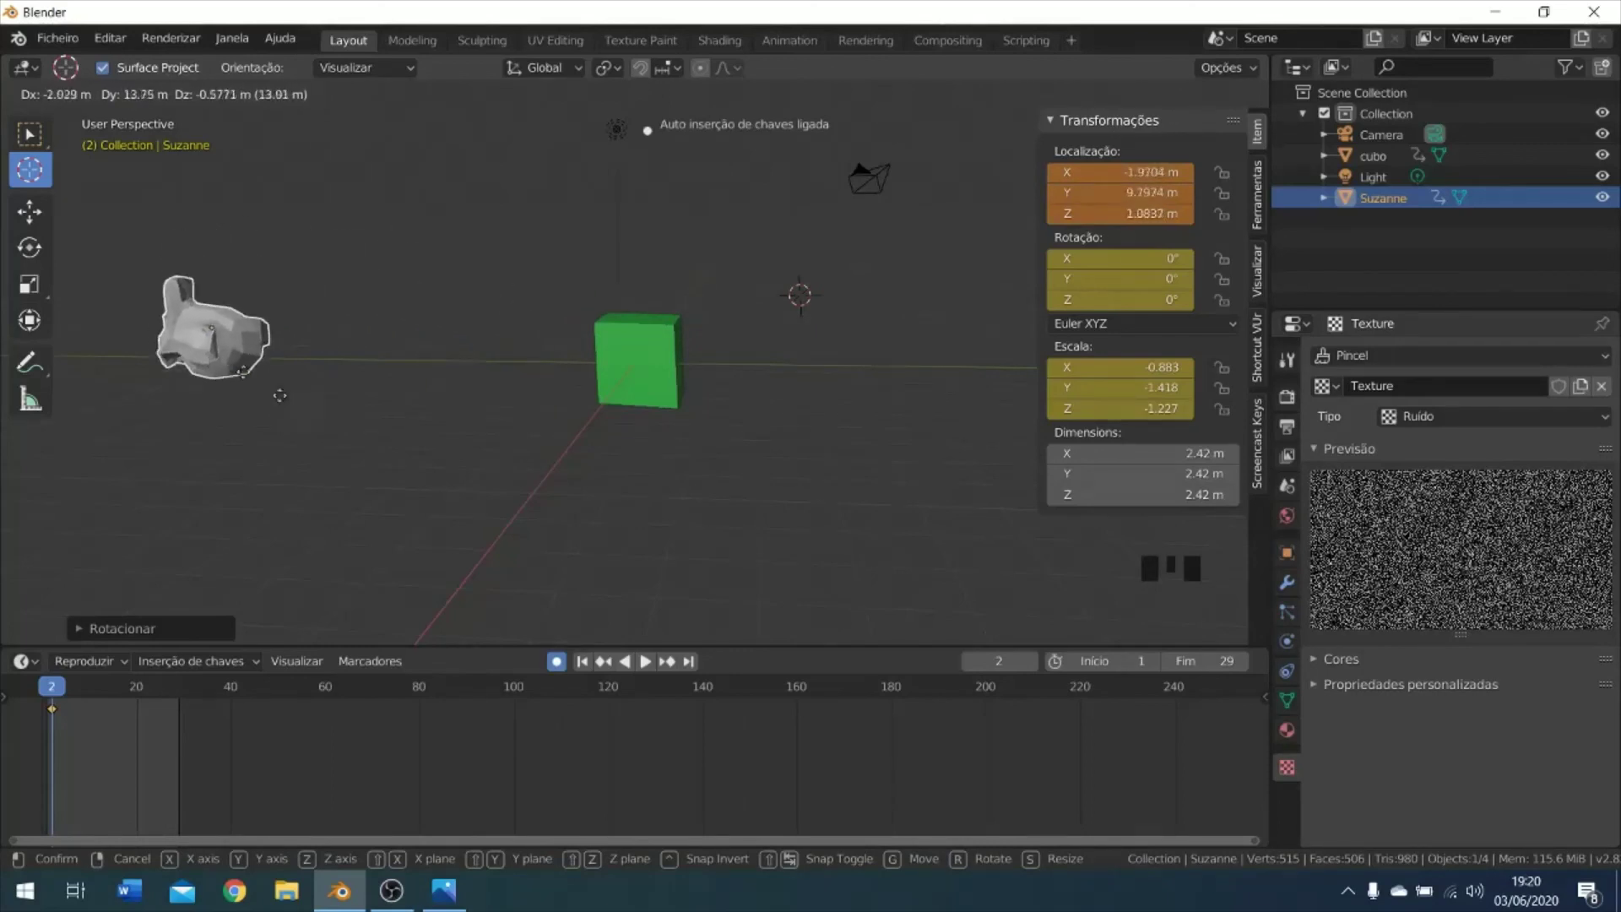
left_click(831, 395)
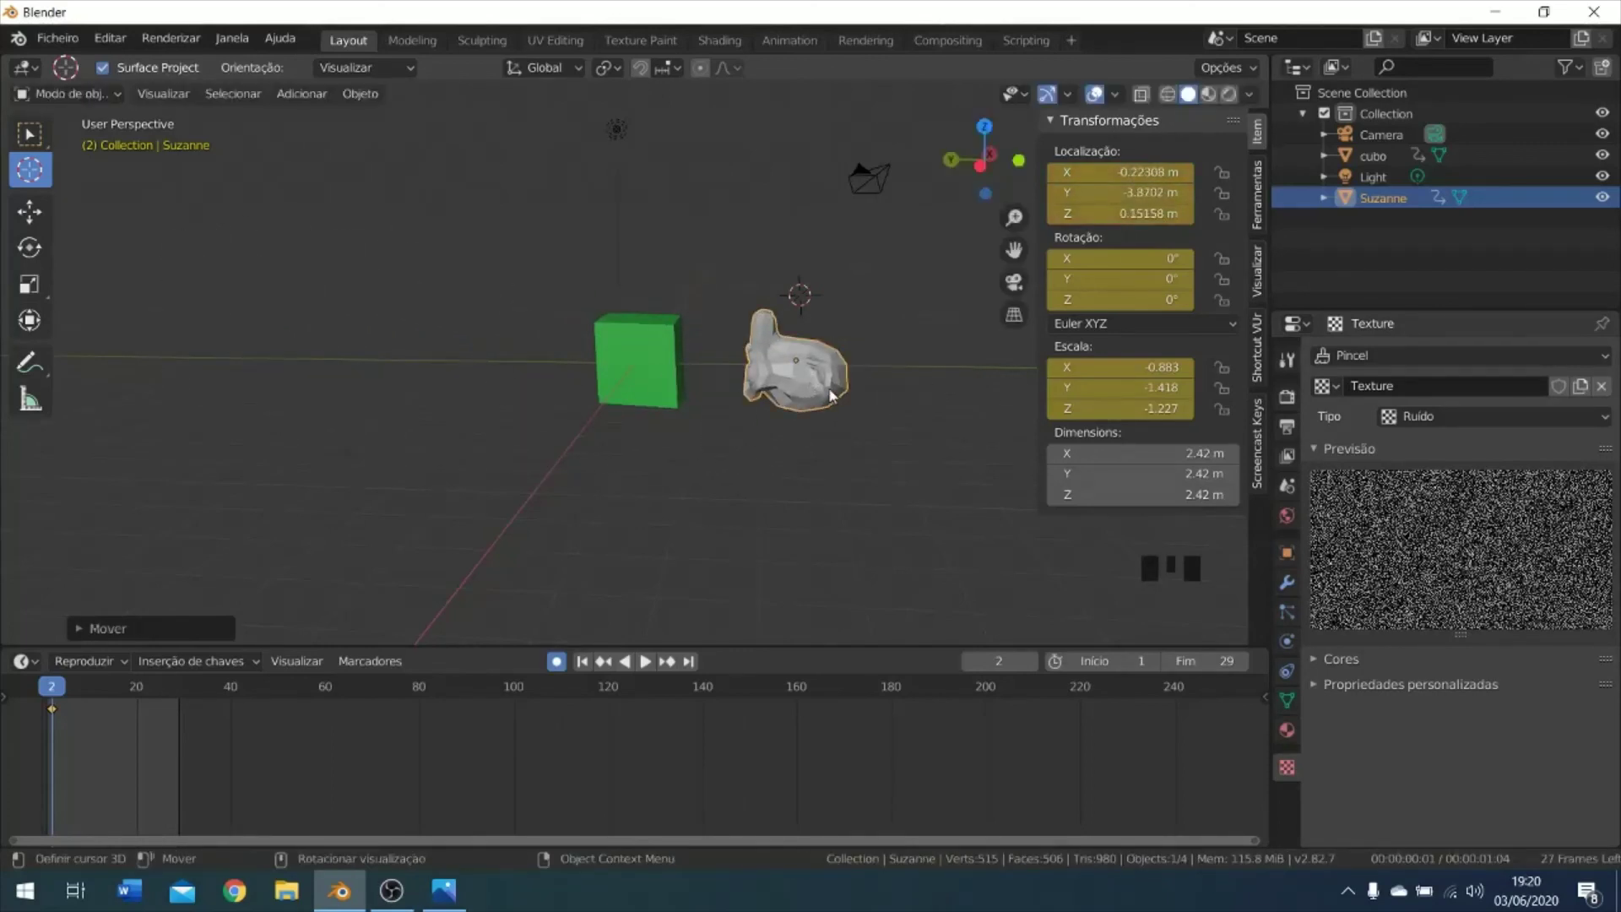
key("g")
left_click(684, 286)
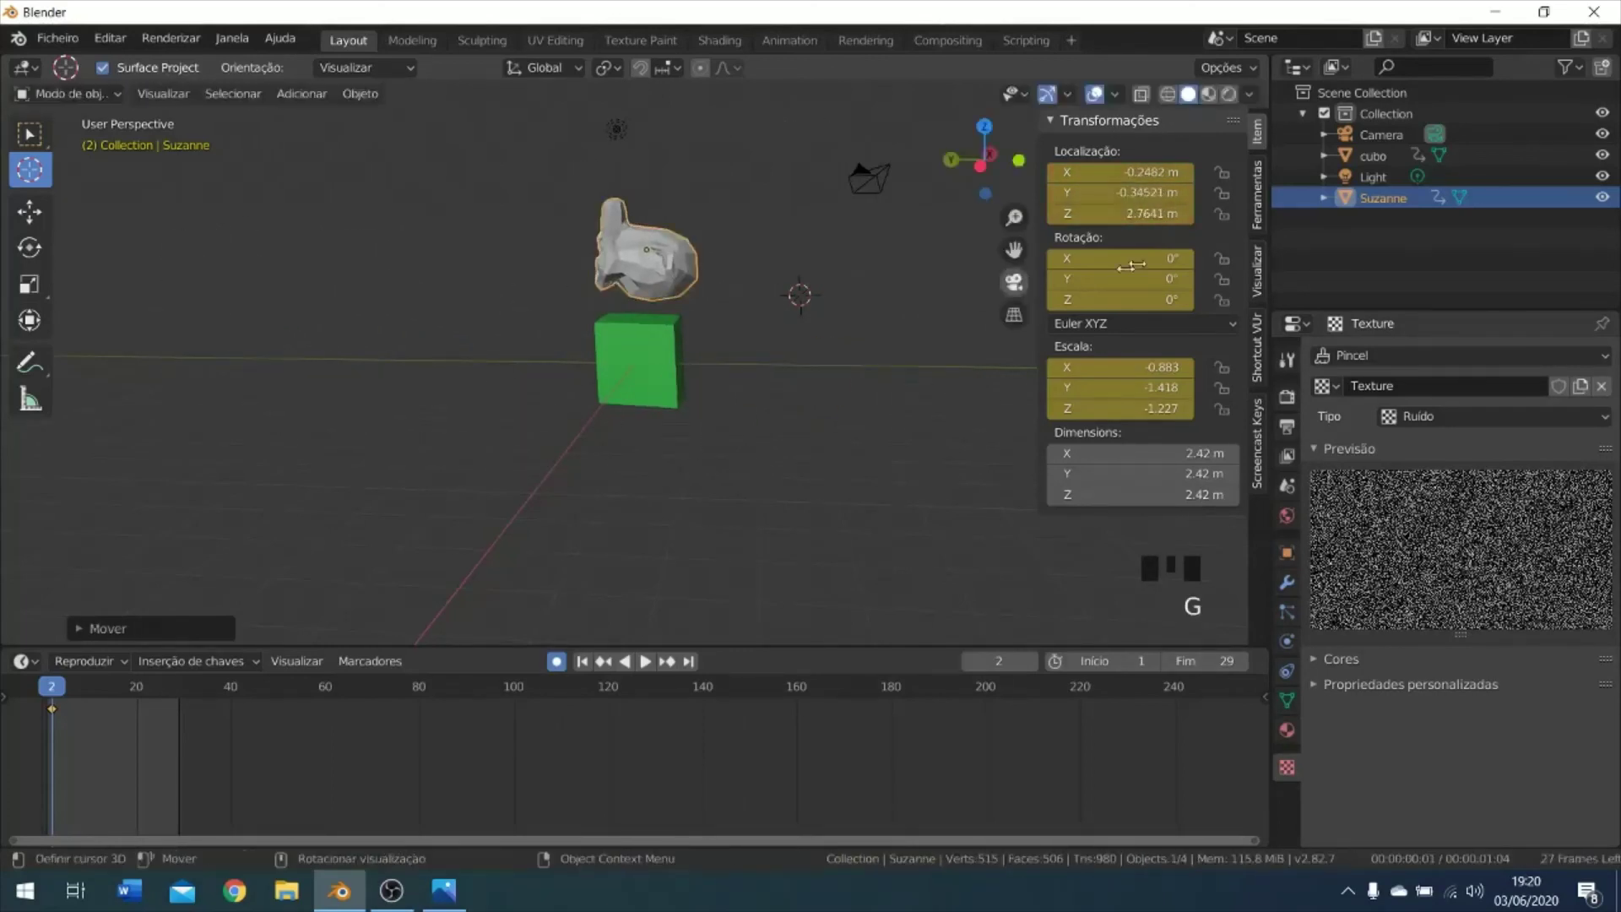
Set the monkey's X, Y and Z location to 0 m.
left_click_drag(1112, 174, 1113, 173)
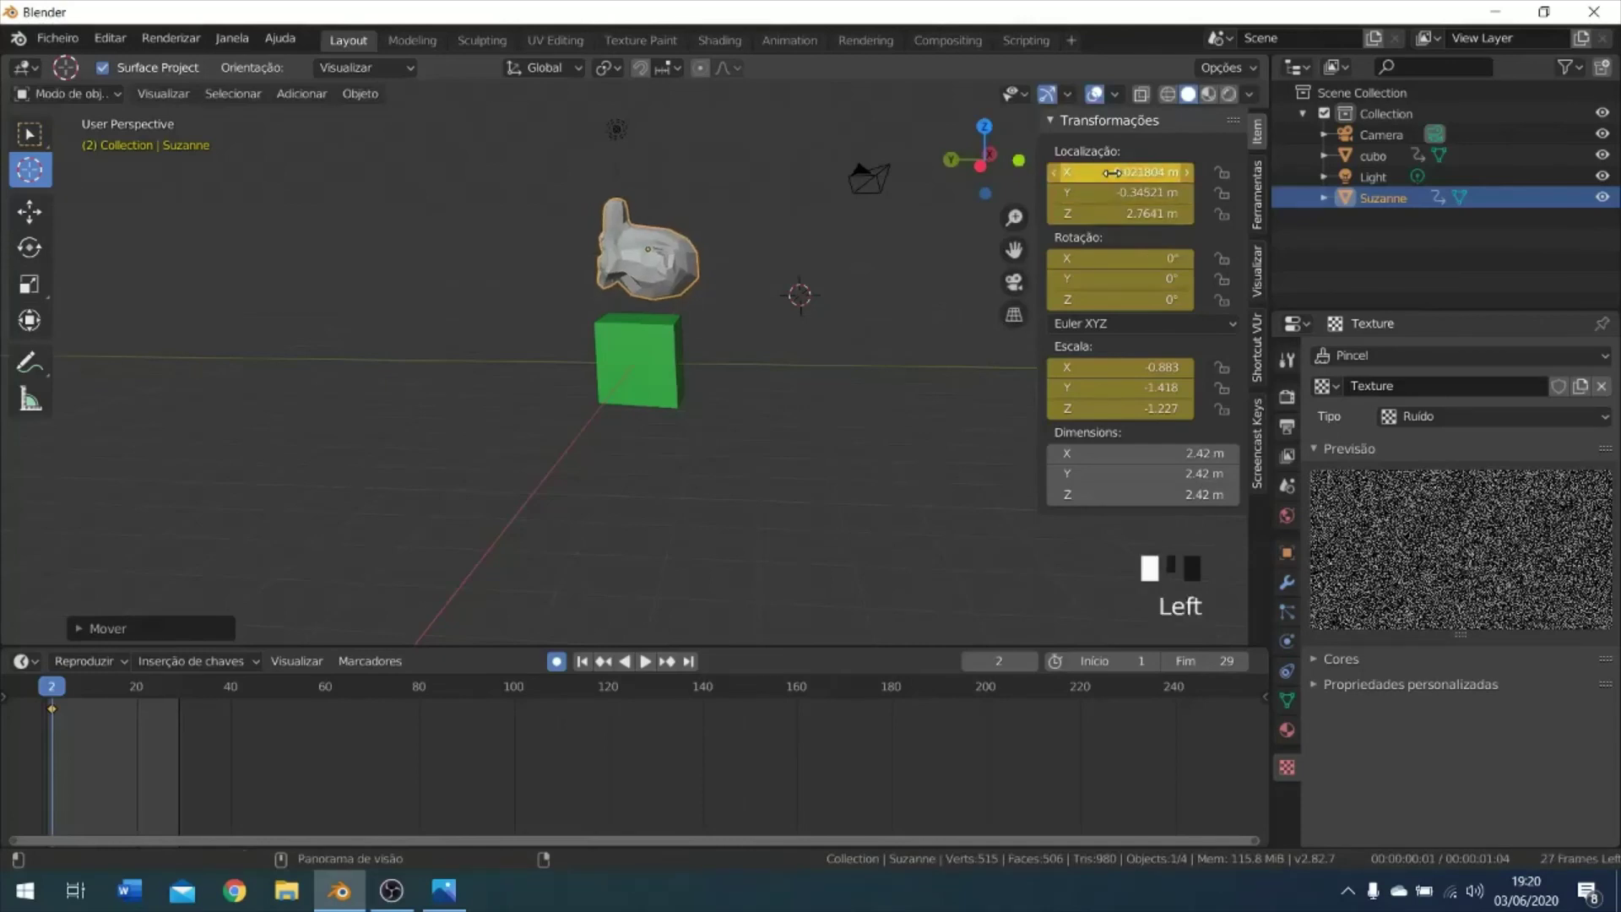
key("KP_0")
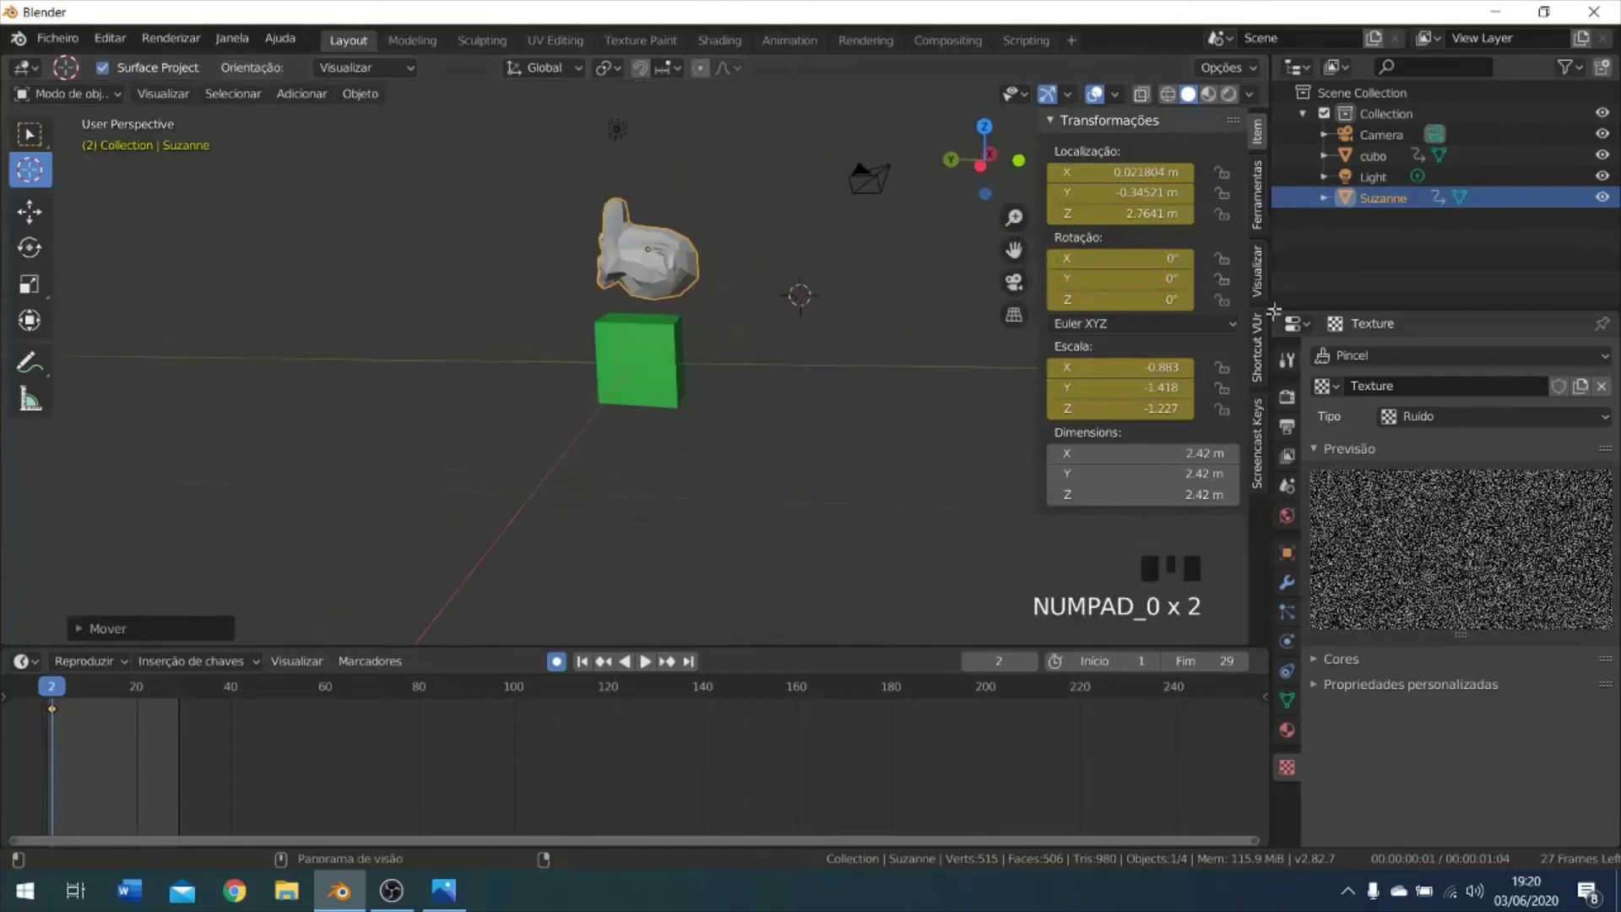
left_click(1141, 173)
type("0")
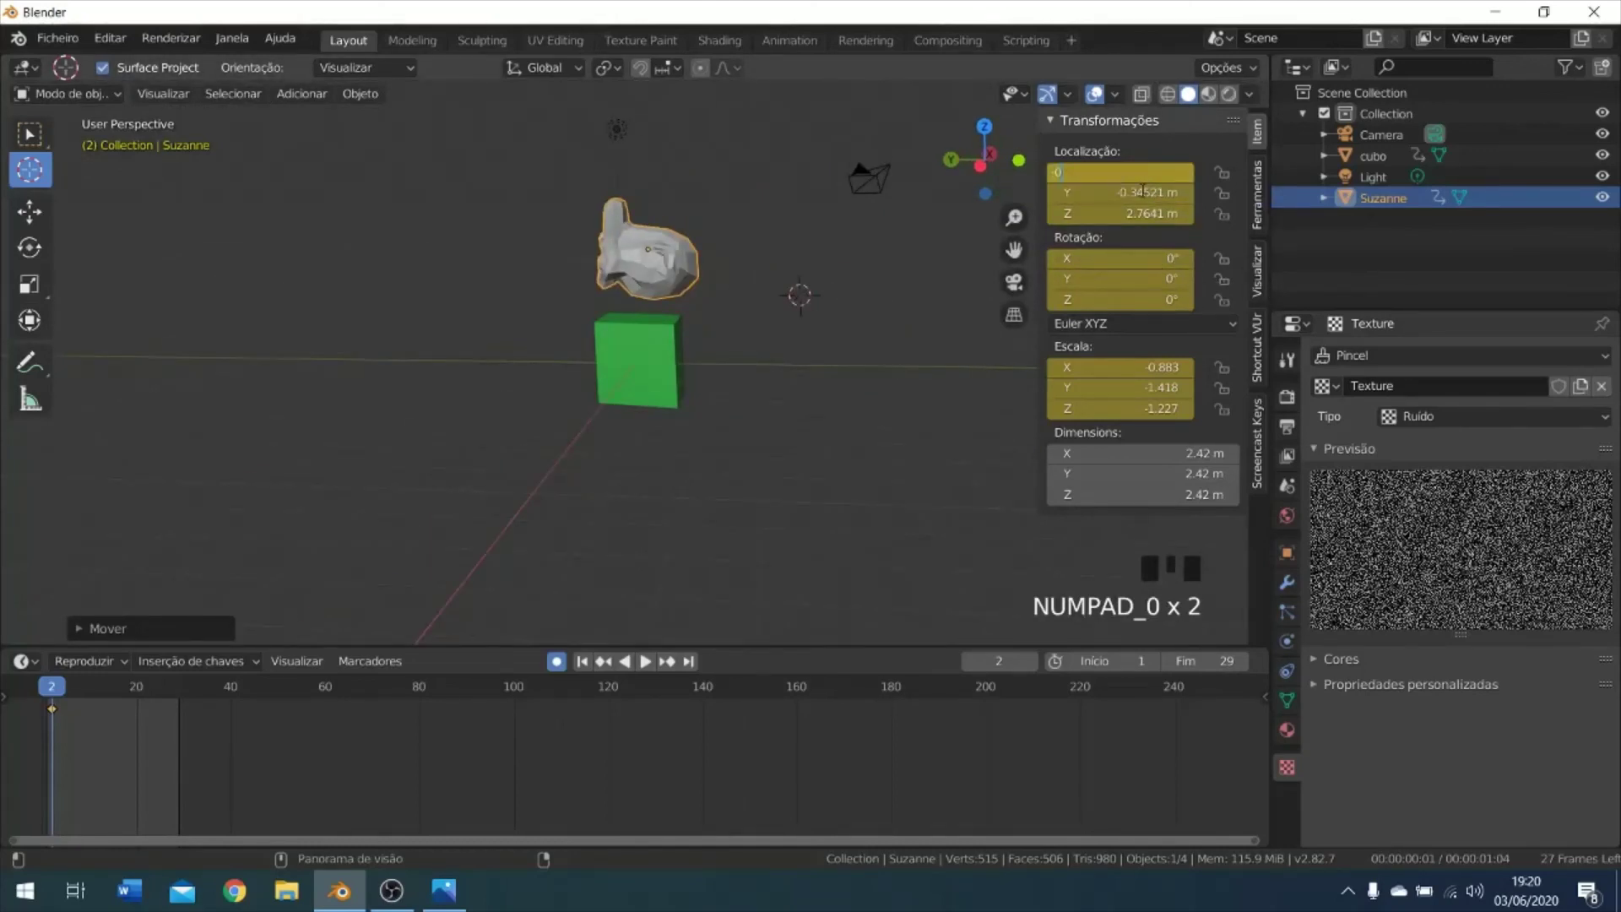
left_click(1135, 193)
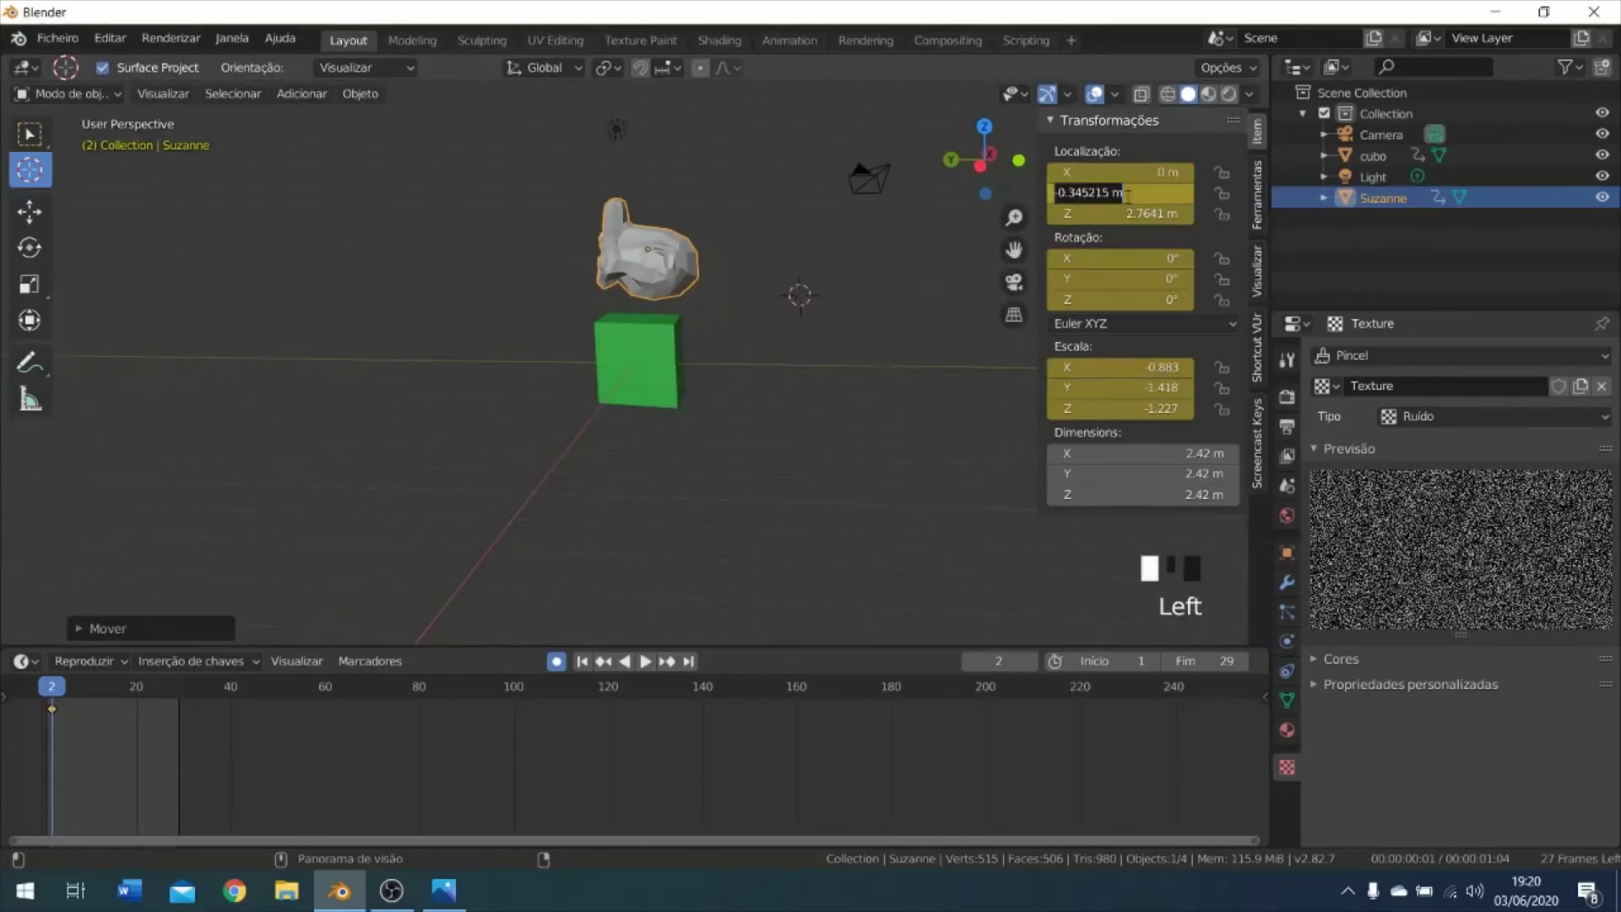
type("0")
left_click(1135, 214)
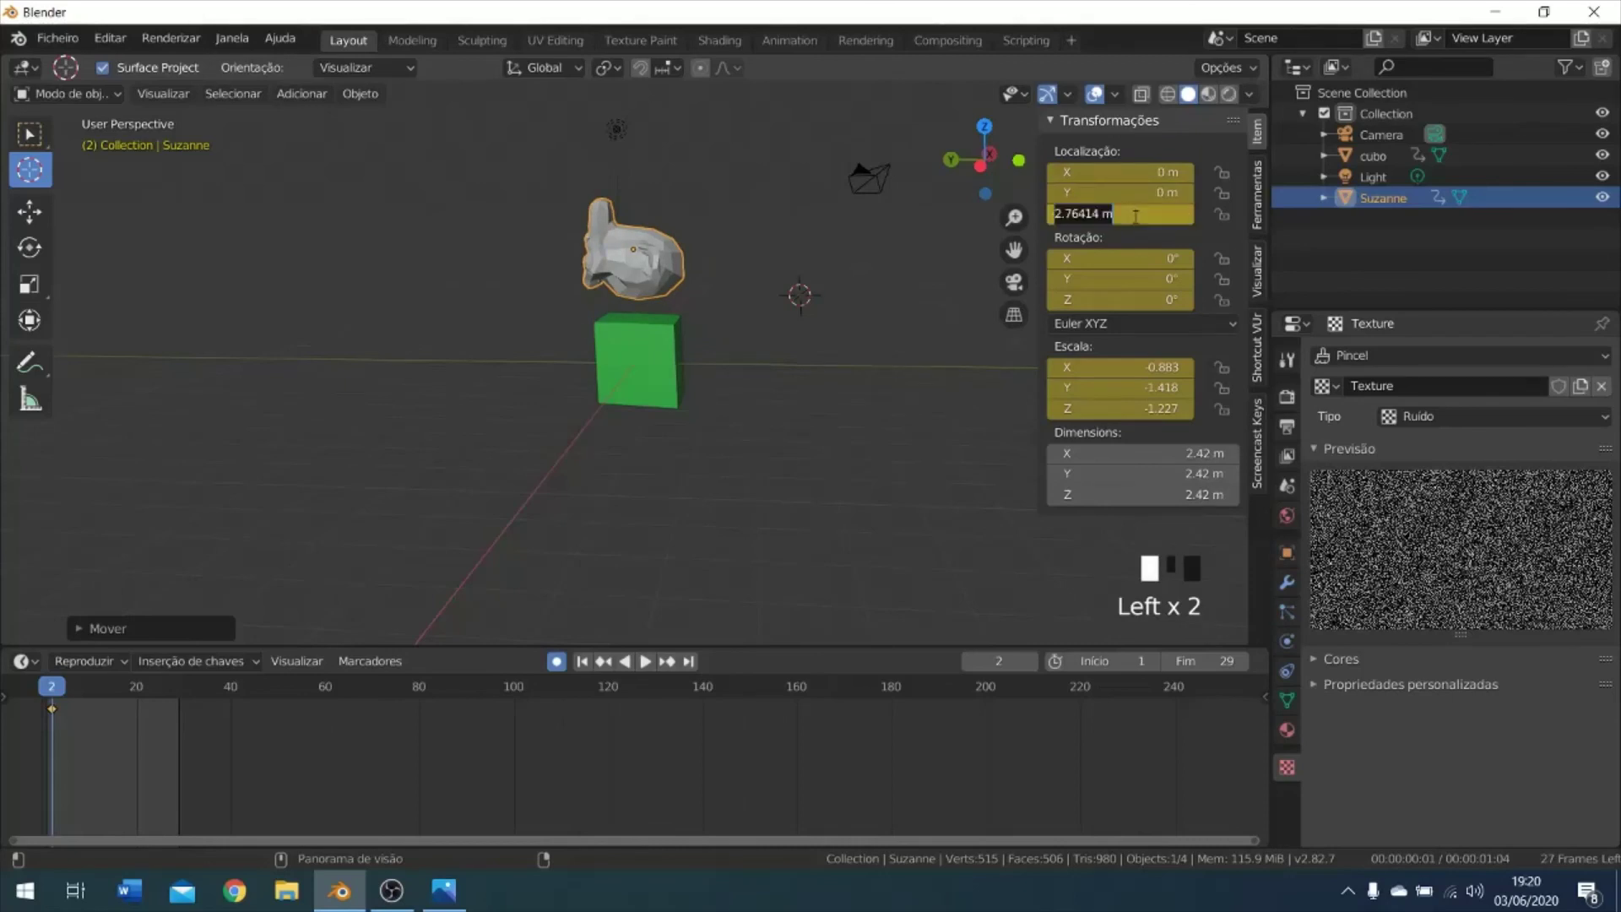
type("0")
left_click(677, 386)
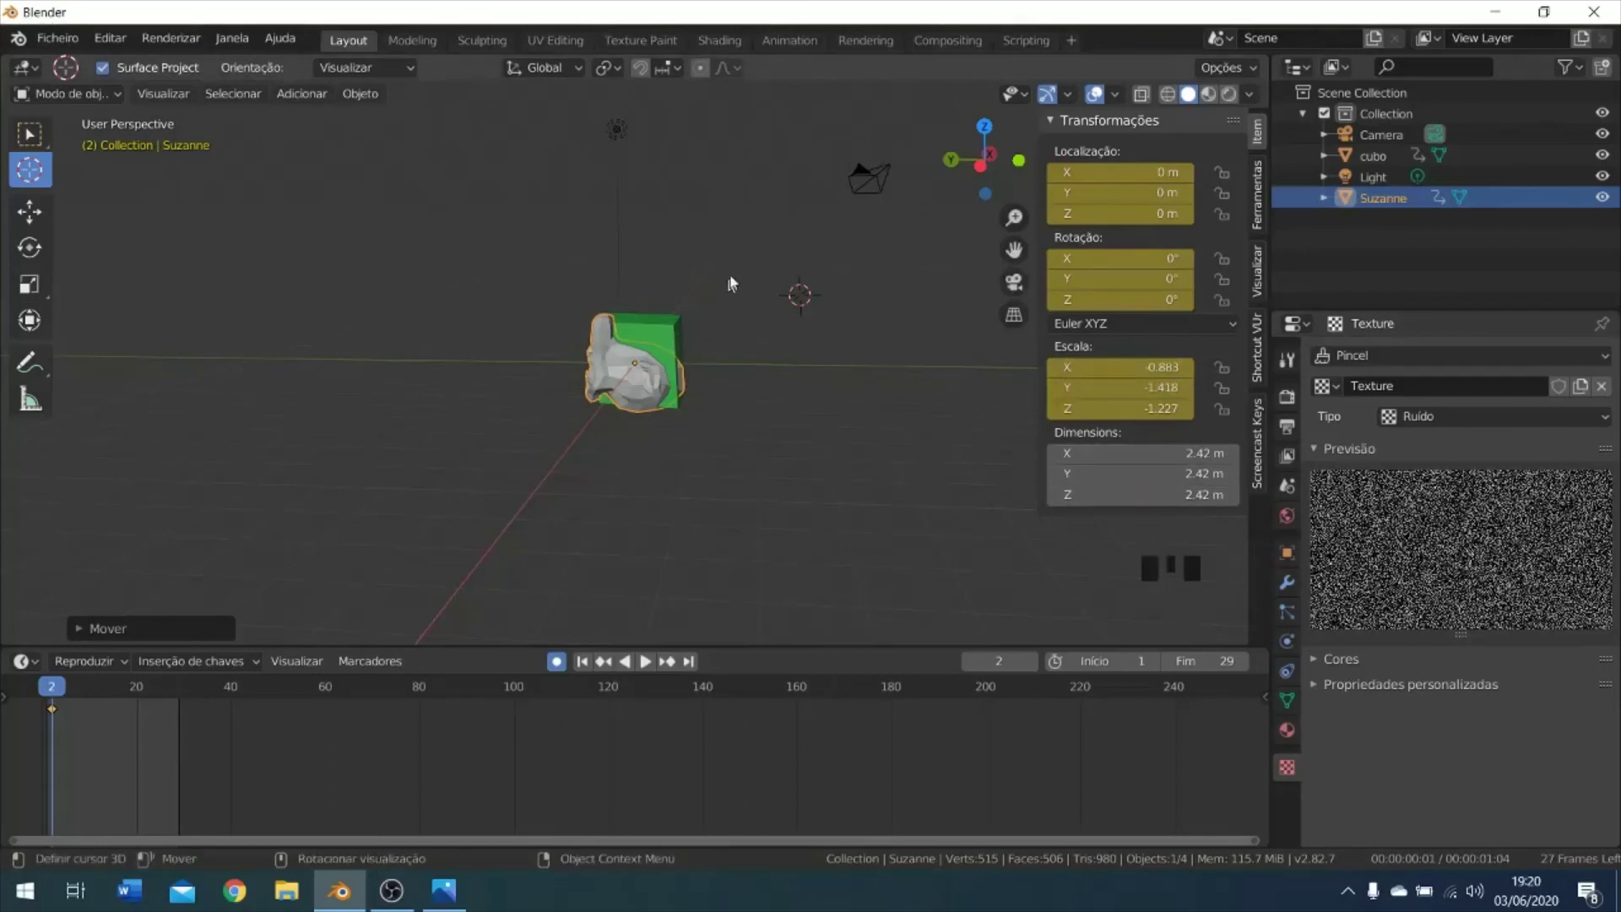
Place the 3D cursor at various points in the view all around the monkey and cube.
left_click(731, 273)
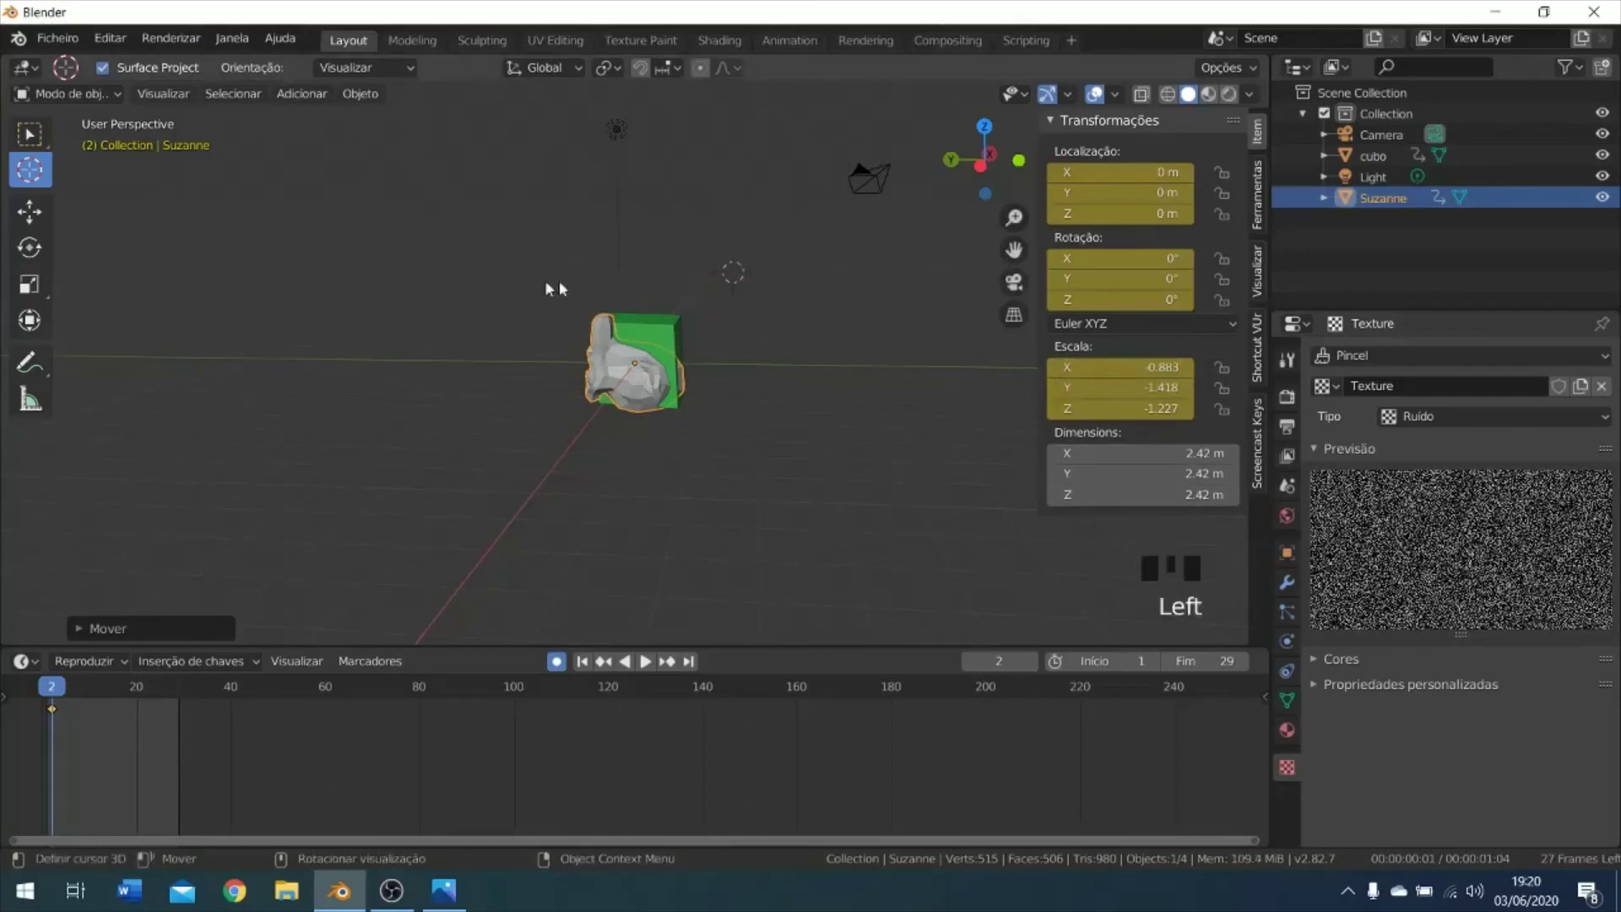
left_click(498, 257)
left_click(474, 330)
left_click(463, 312)
left_click(480, 434)
left_click(689, 222)
left_click(434, 254)
left_click(454, 402)
left_click(680, 486)
left_click(765, 348)
left_click(712, 257)
left_click(500, 252)
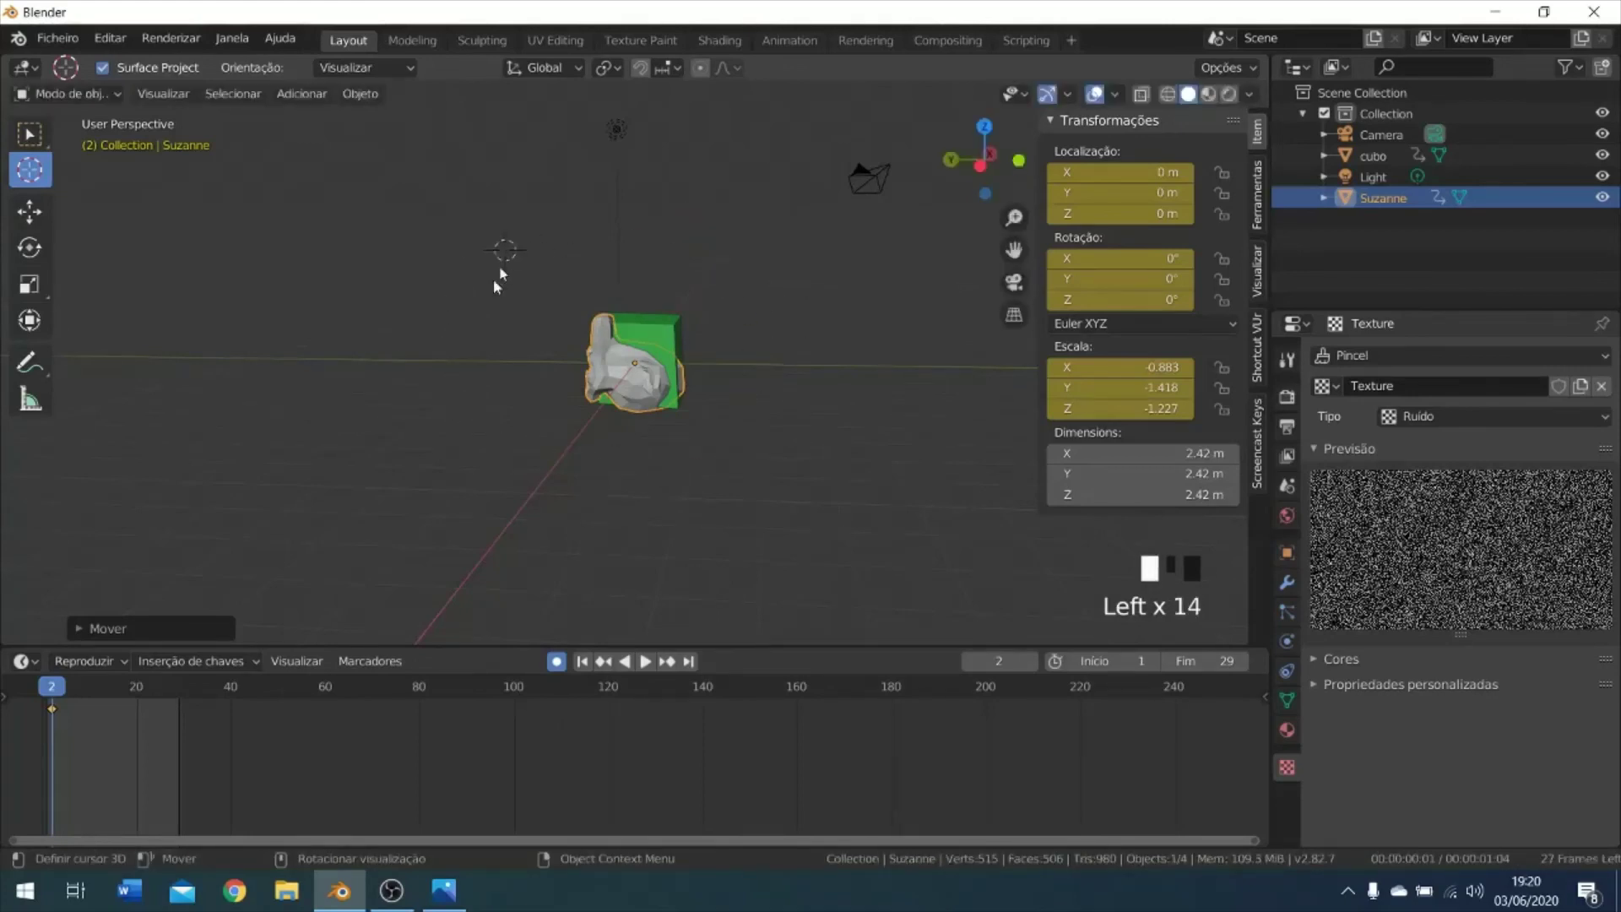
left_click(499, 353)
left_click(520, 444)
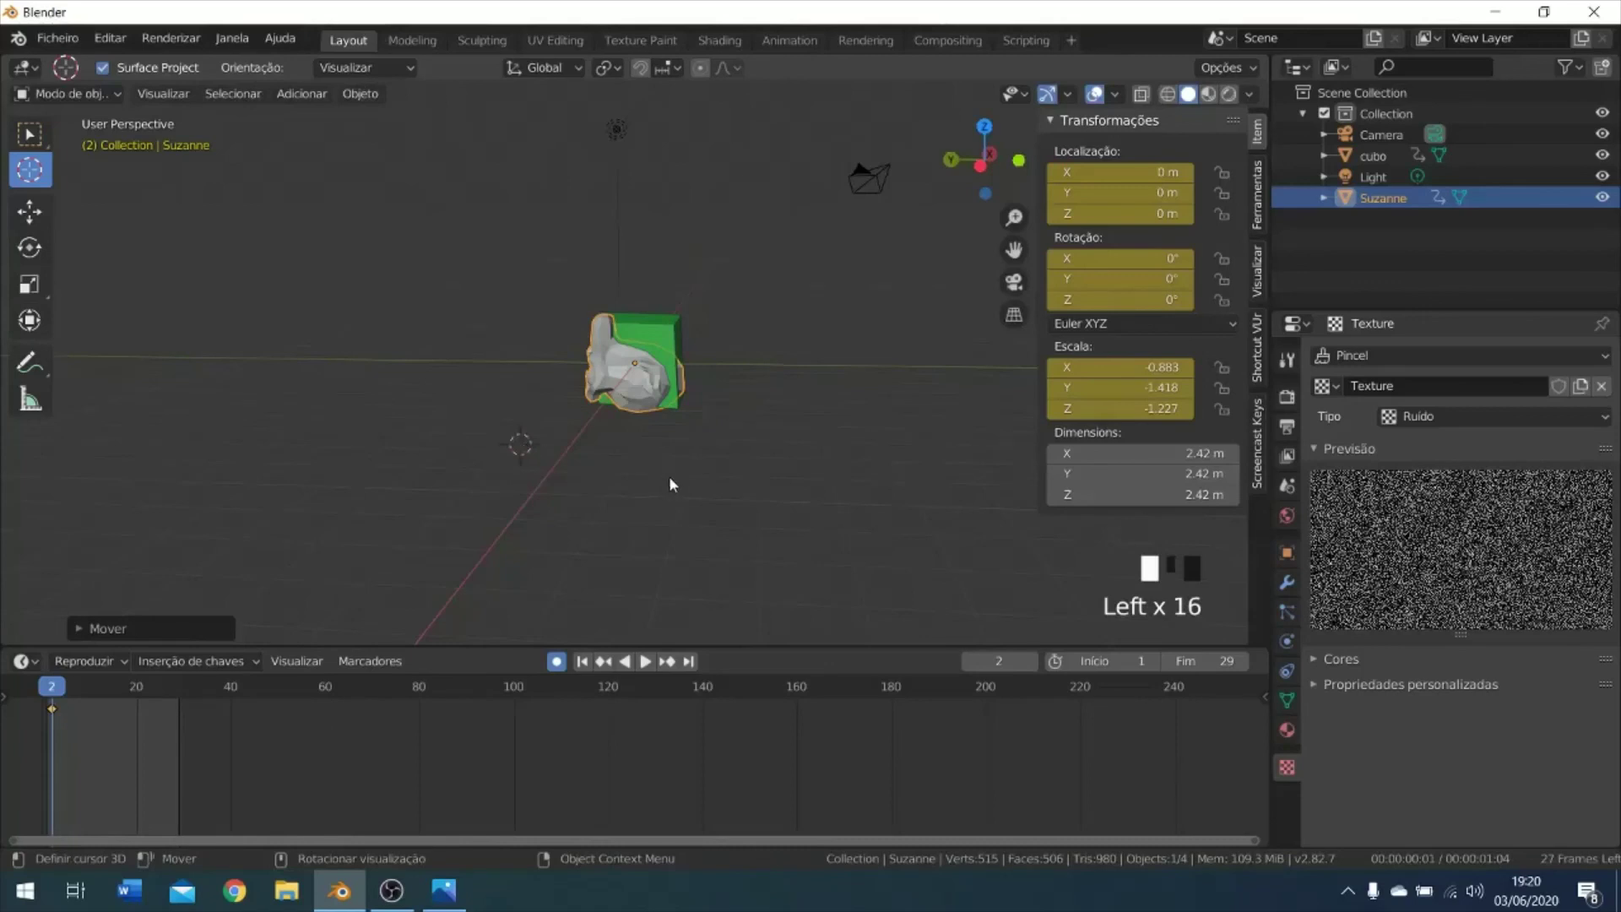
Inspect the sidebar's active tool and Workspace settings, and display its view and 3D cursor settings.
left_click(1257, 203)
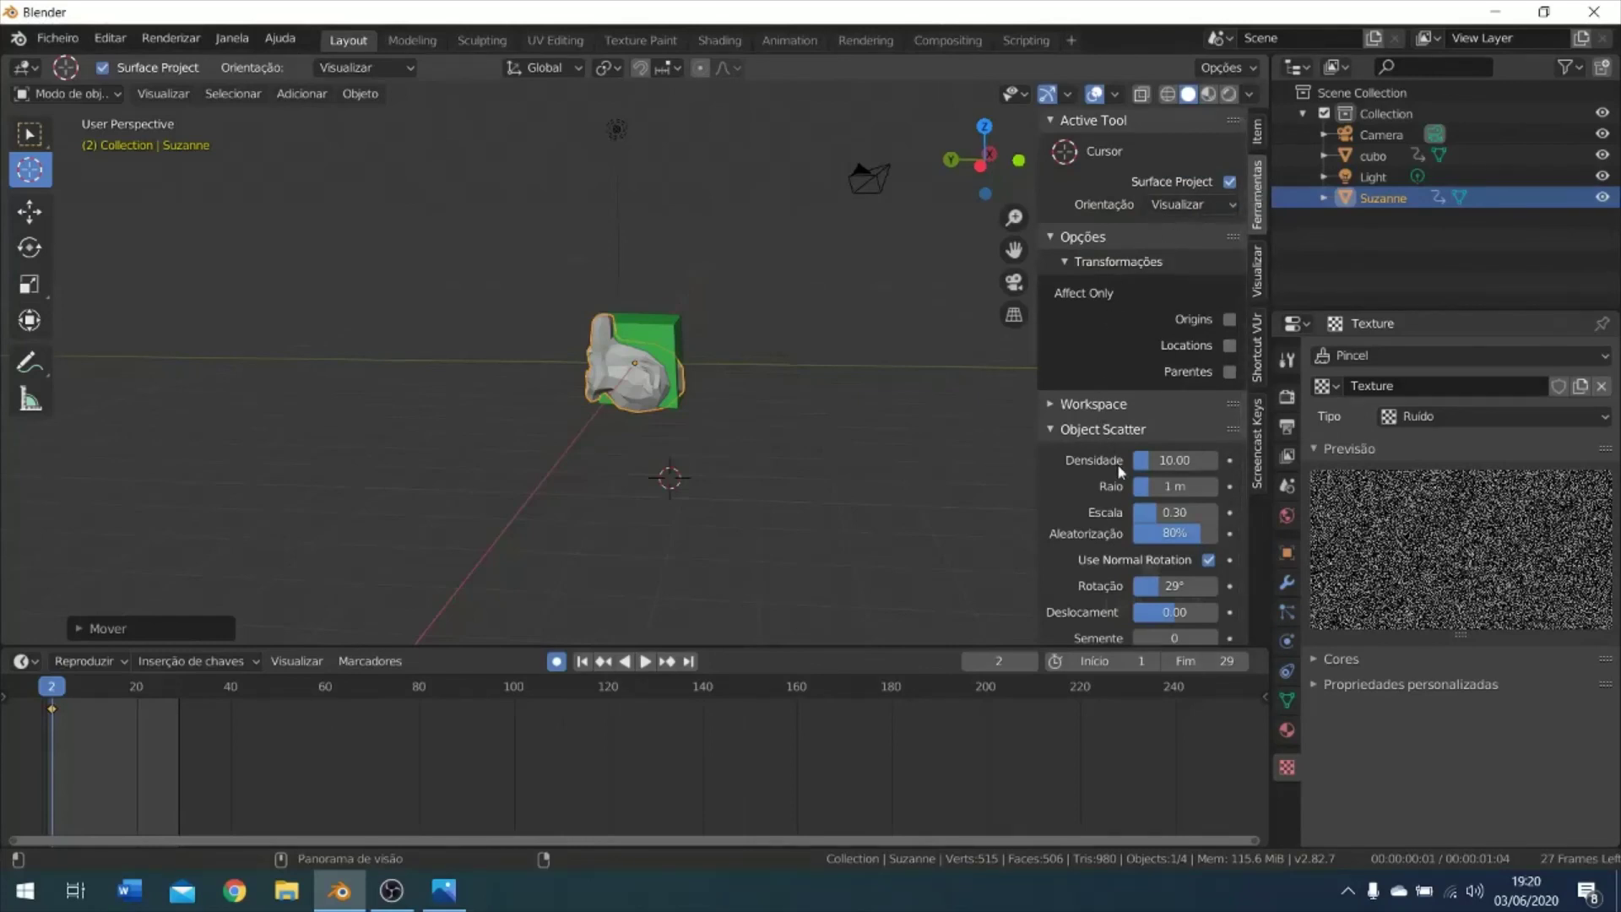
left_click(1049, 405)
left_click(1050, 405)
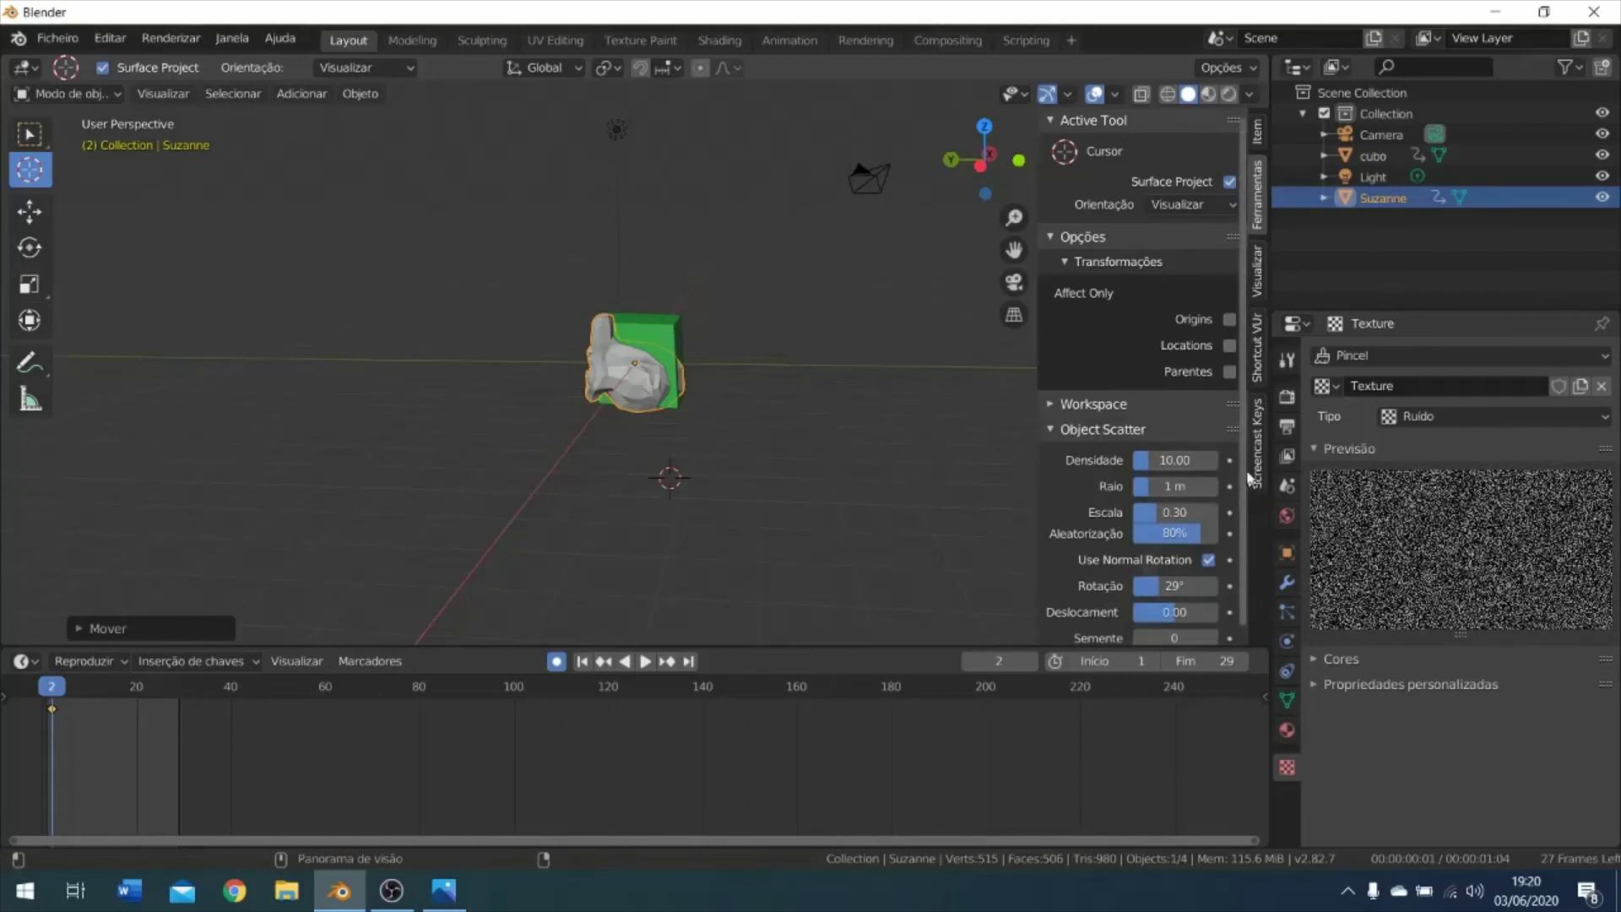
left_click(1258, 282)
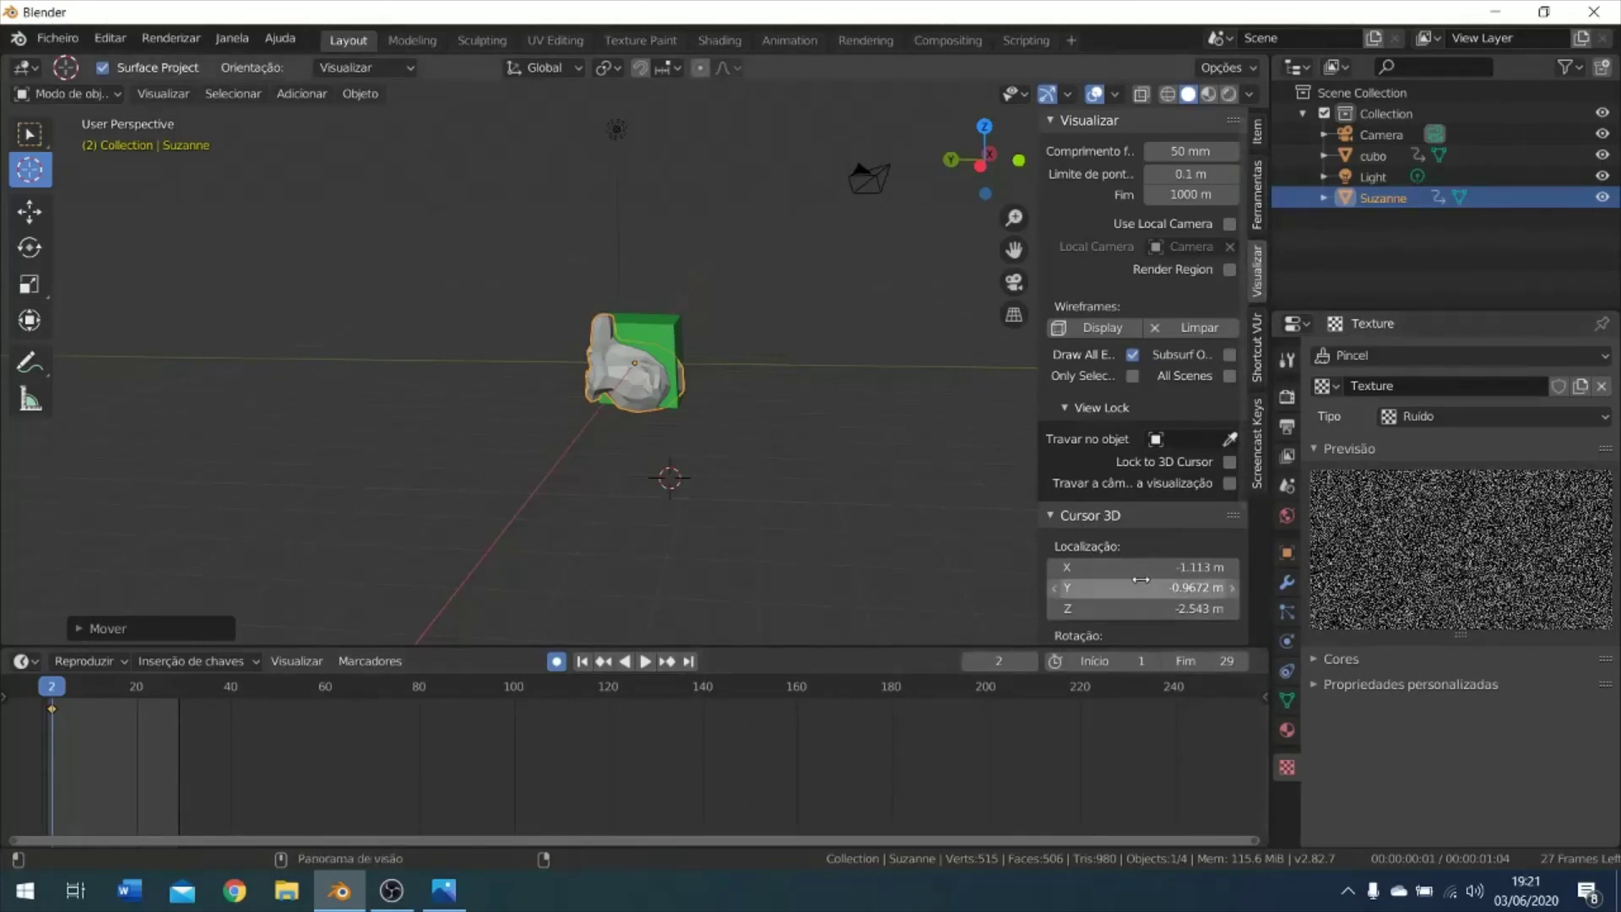
Reposition the 3D cursor freely at several points in the view while checking its location coordinates.
mouse_move(1143, 567)
left_mouse_down()
mouse_move(1169, 567)
mouse_move(1122, 566)
mouse_move(1169, 566)
mouse_move(1148, 567)
left_mouse_up()
left_click(460, 313)
left_click_drag(495, 227, 666, 231)
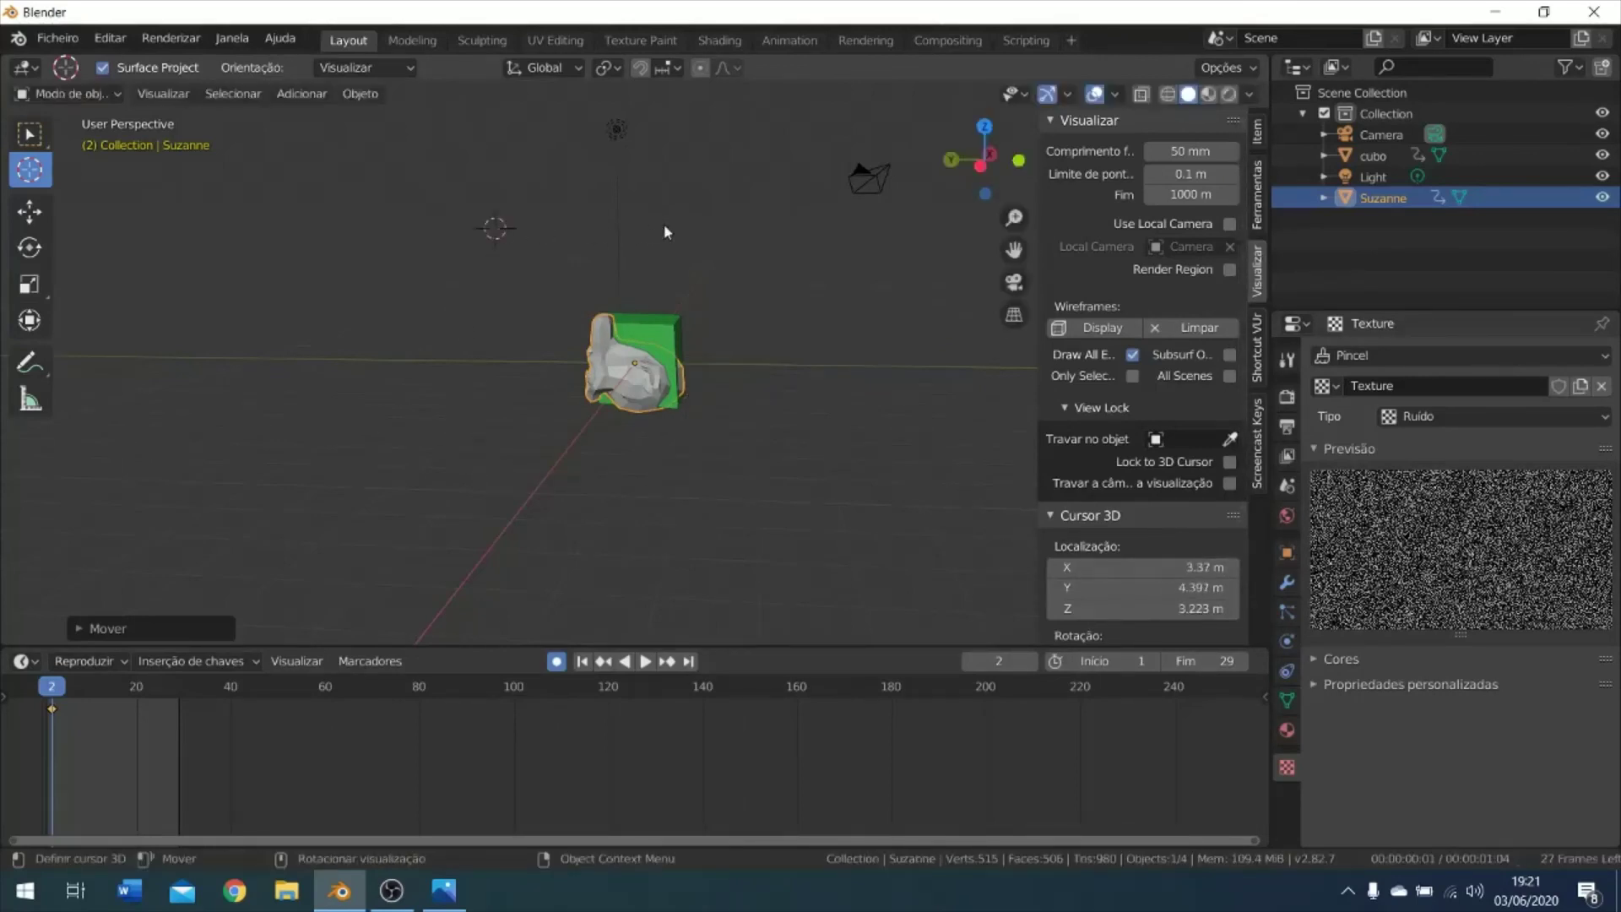
left_click(780, 292)
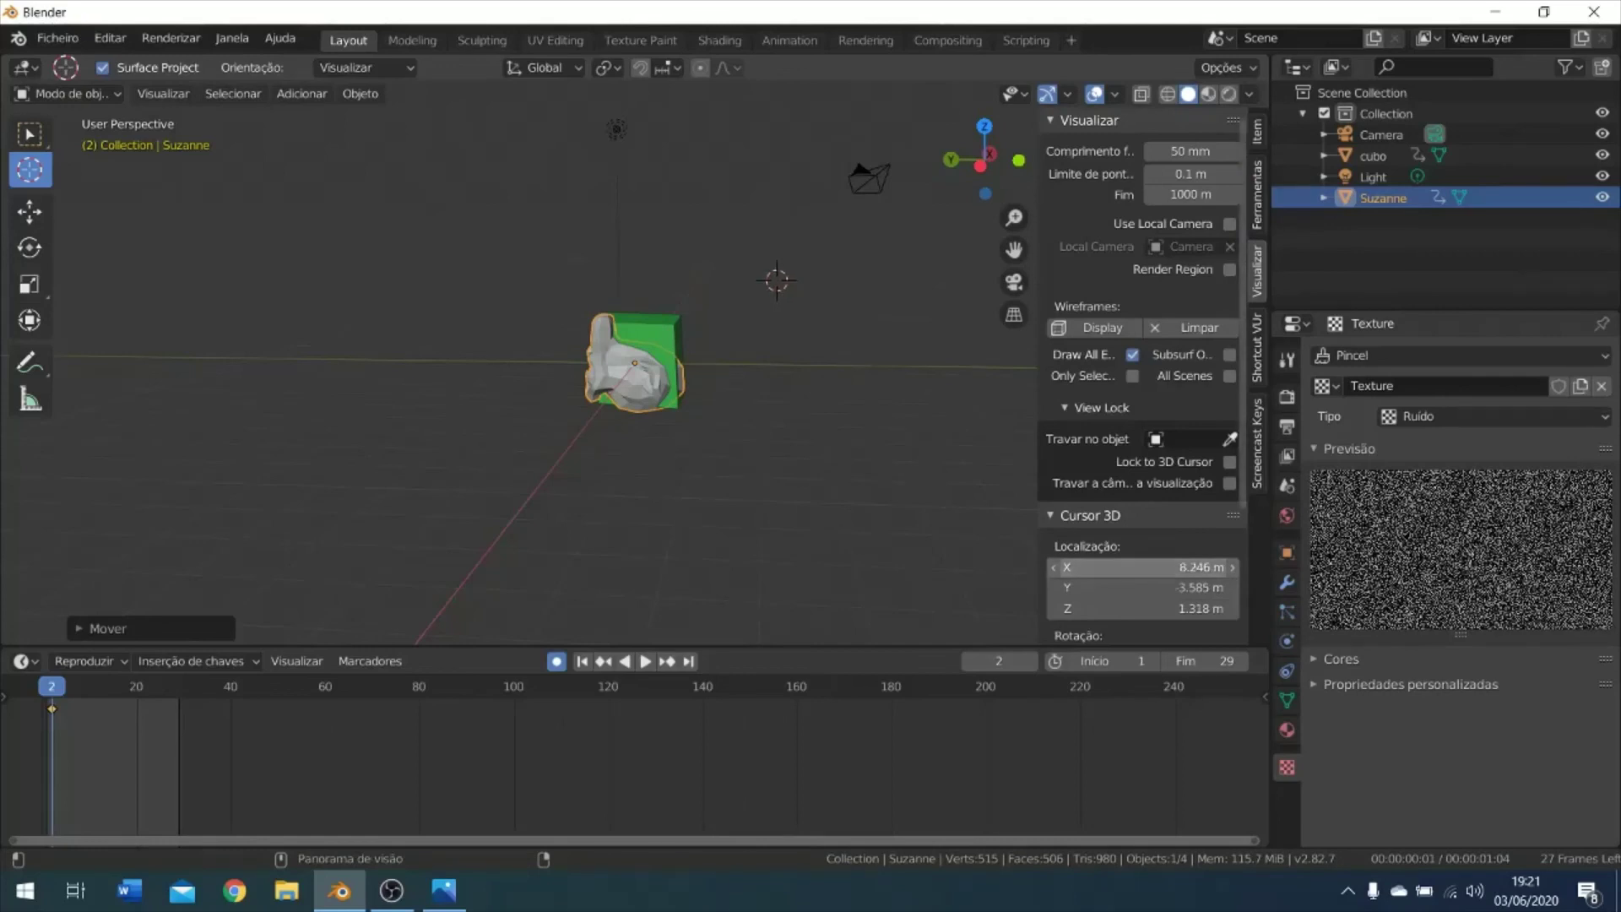
key("ctrl+z")
left_click_drag(1098, 608, 1165, 587)
Set the 3D cursor's X, Y and Z location to 0 m and hide the sidebar.
left_click(1107, 565)
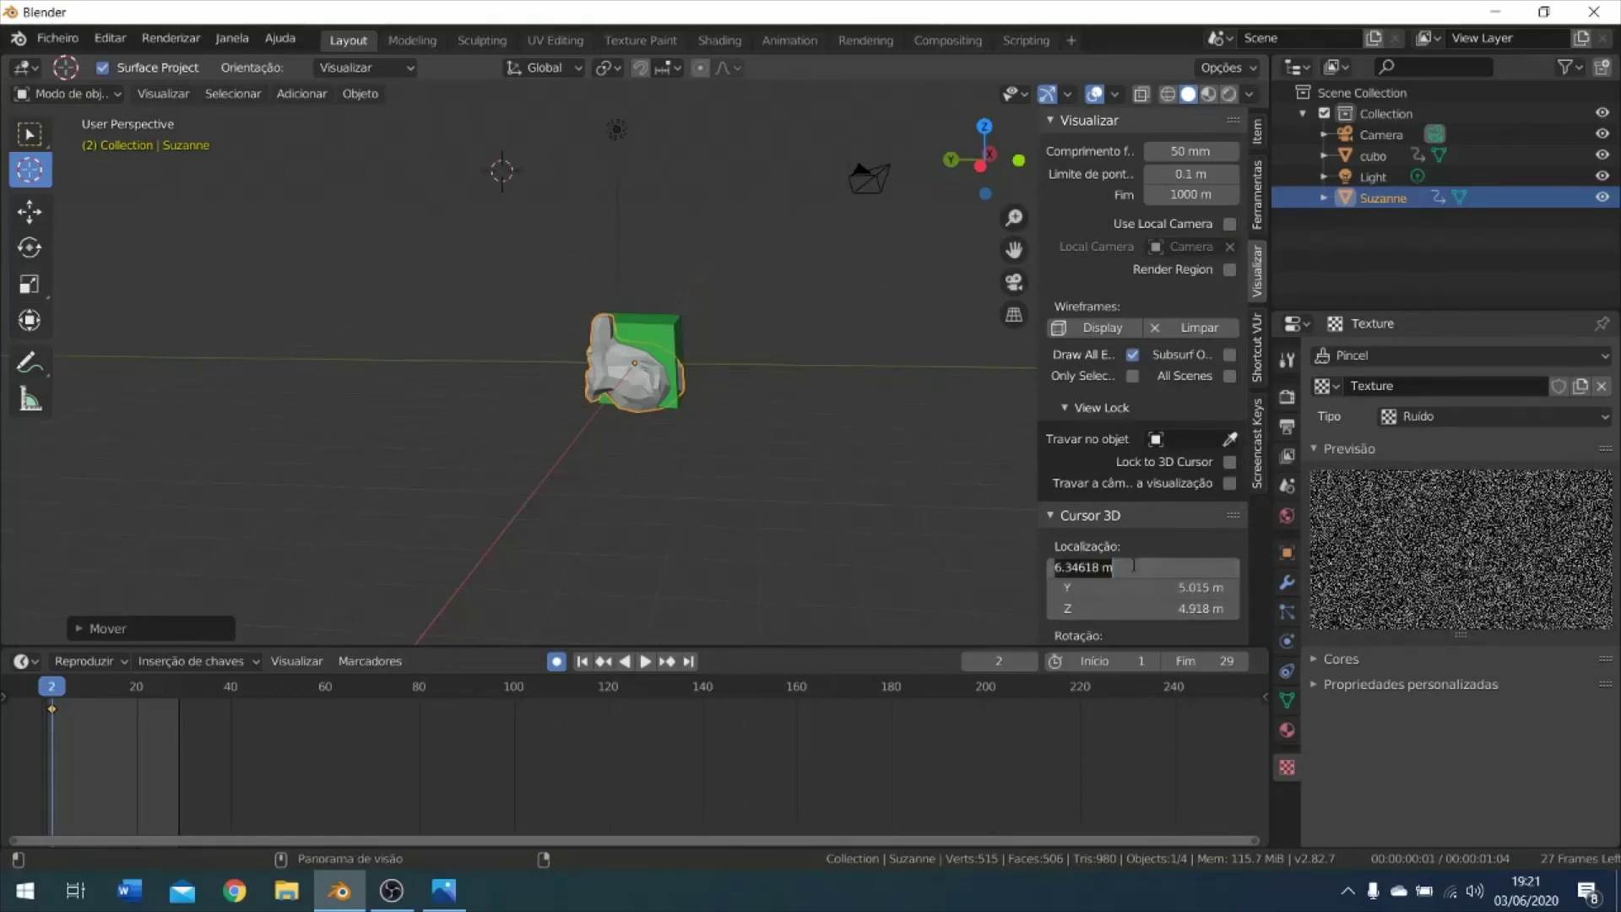
type("0")
key("Return")
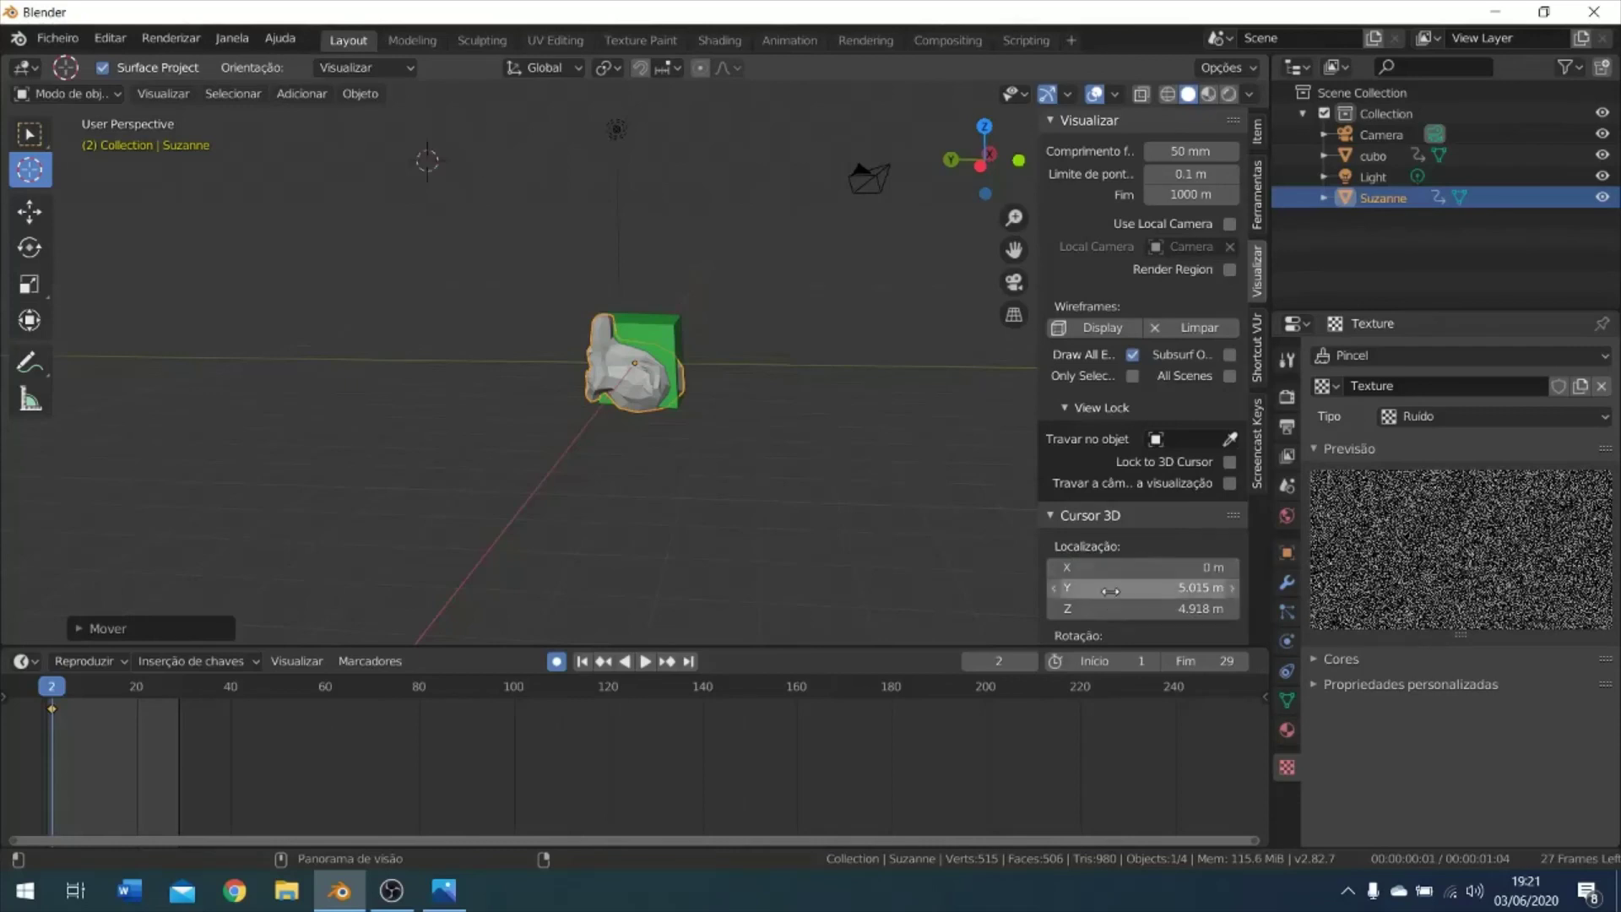
key("KP_0")
left_click(1117, 589)
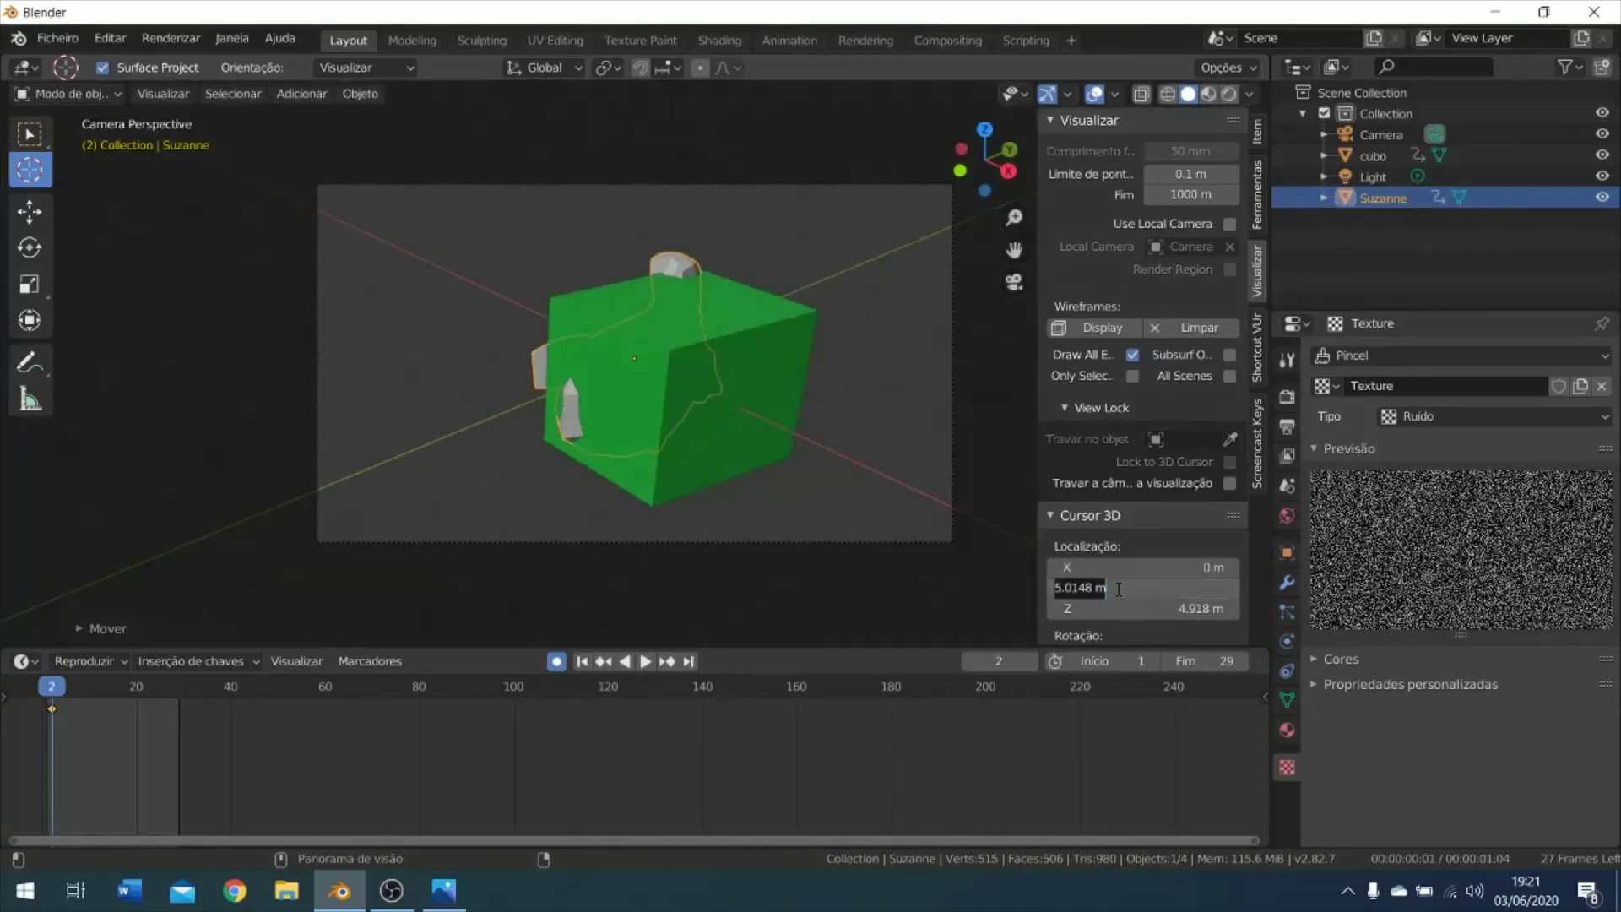
type("0")
key("Return")
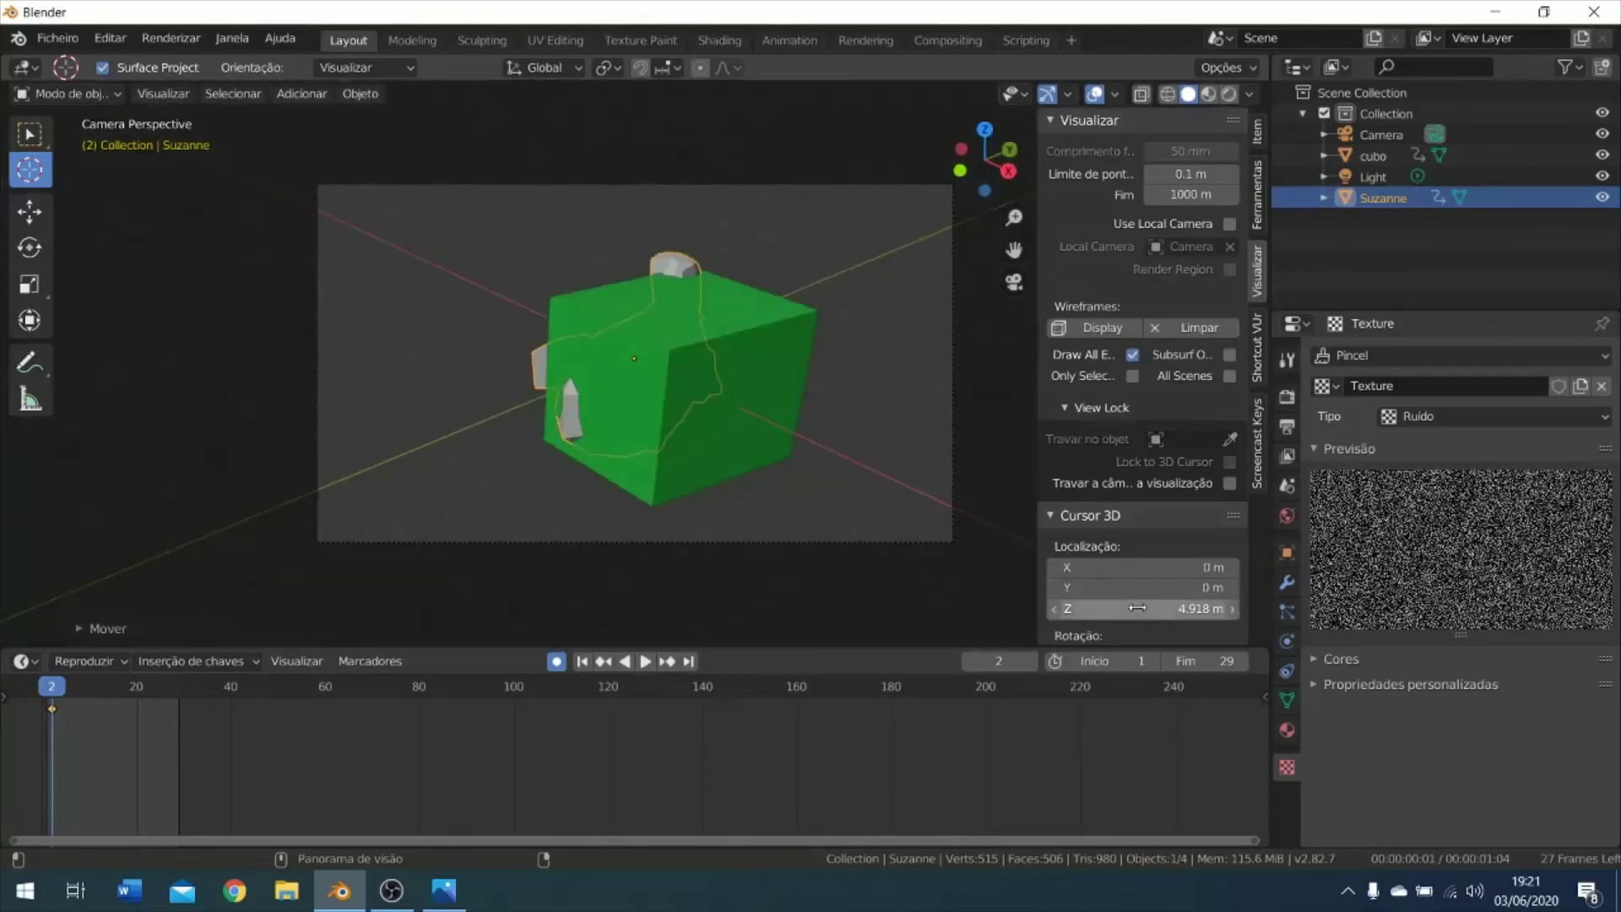
key("KP_0")
left_click(1137, 607)
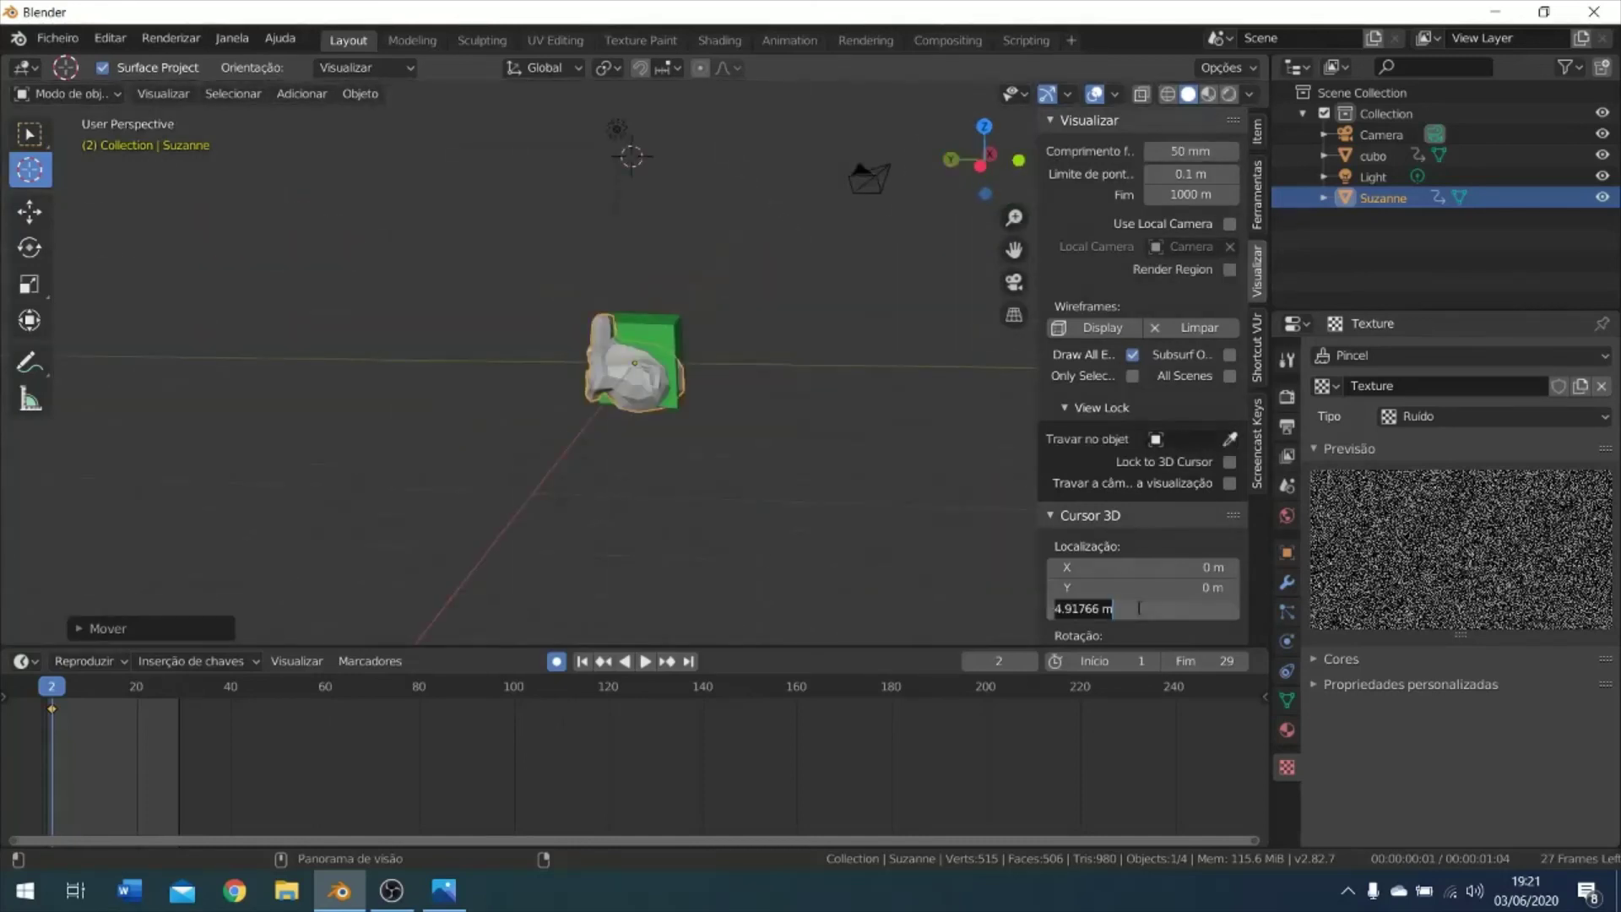
type("0")
key("Return")
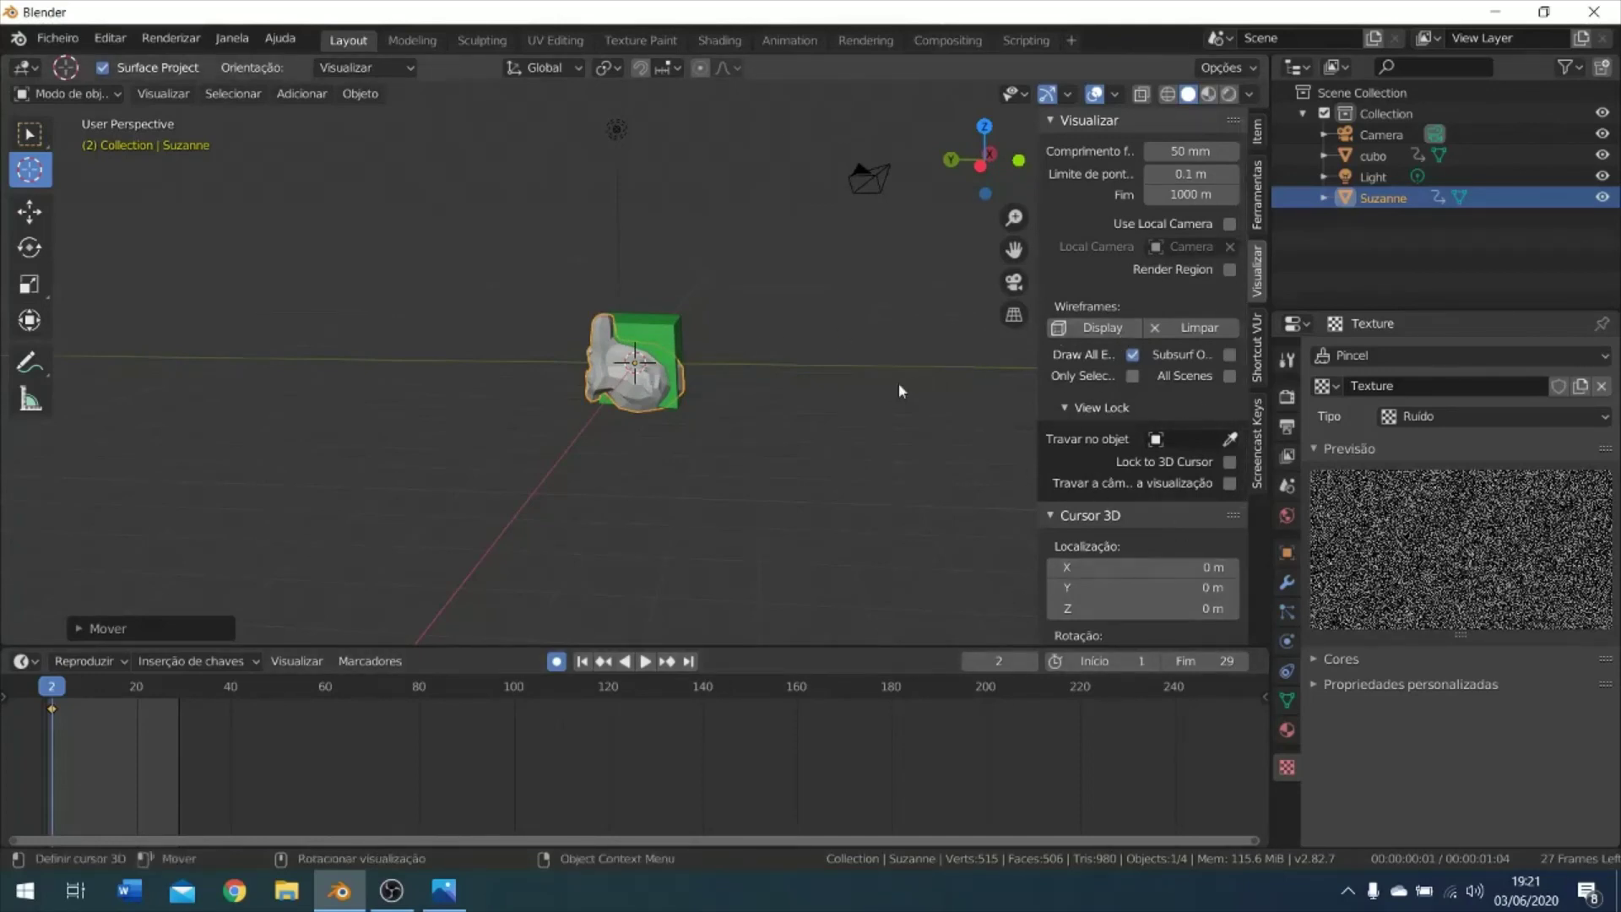
key("n")
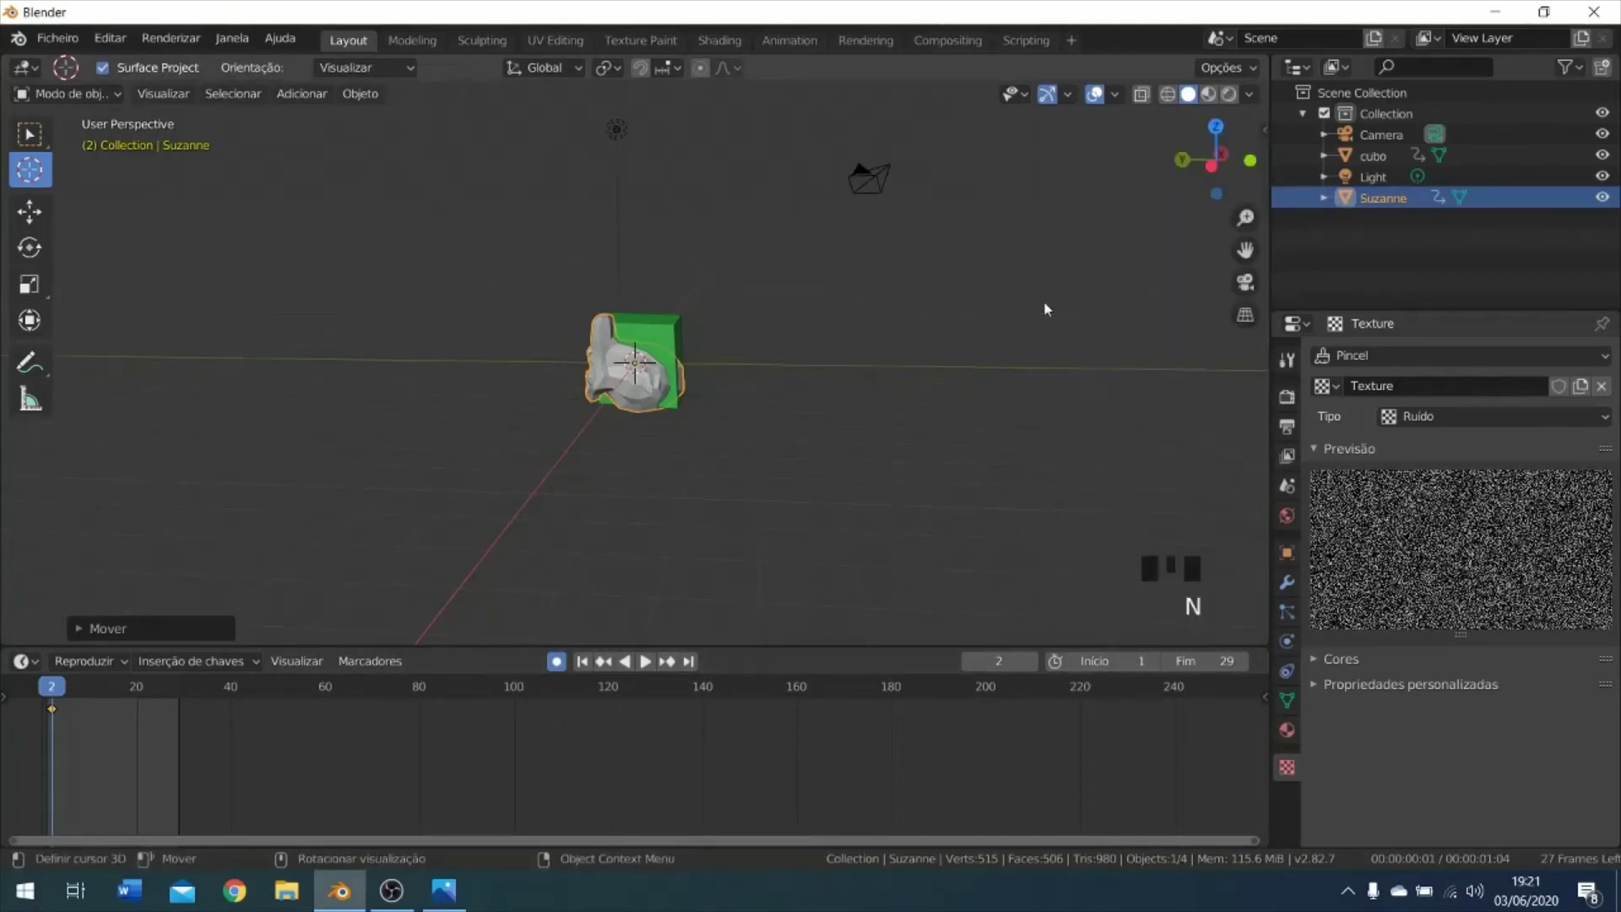